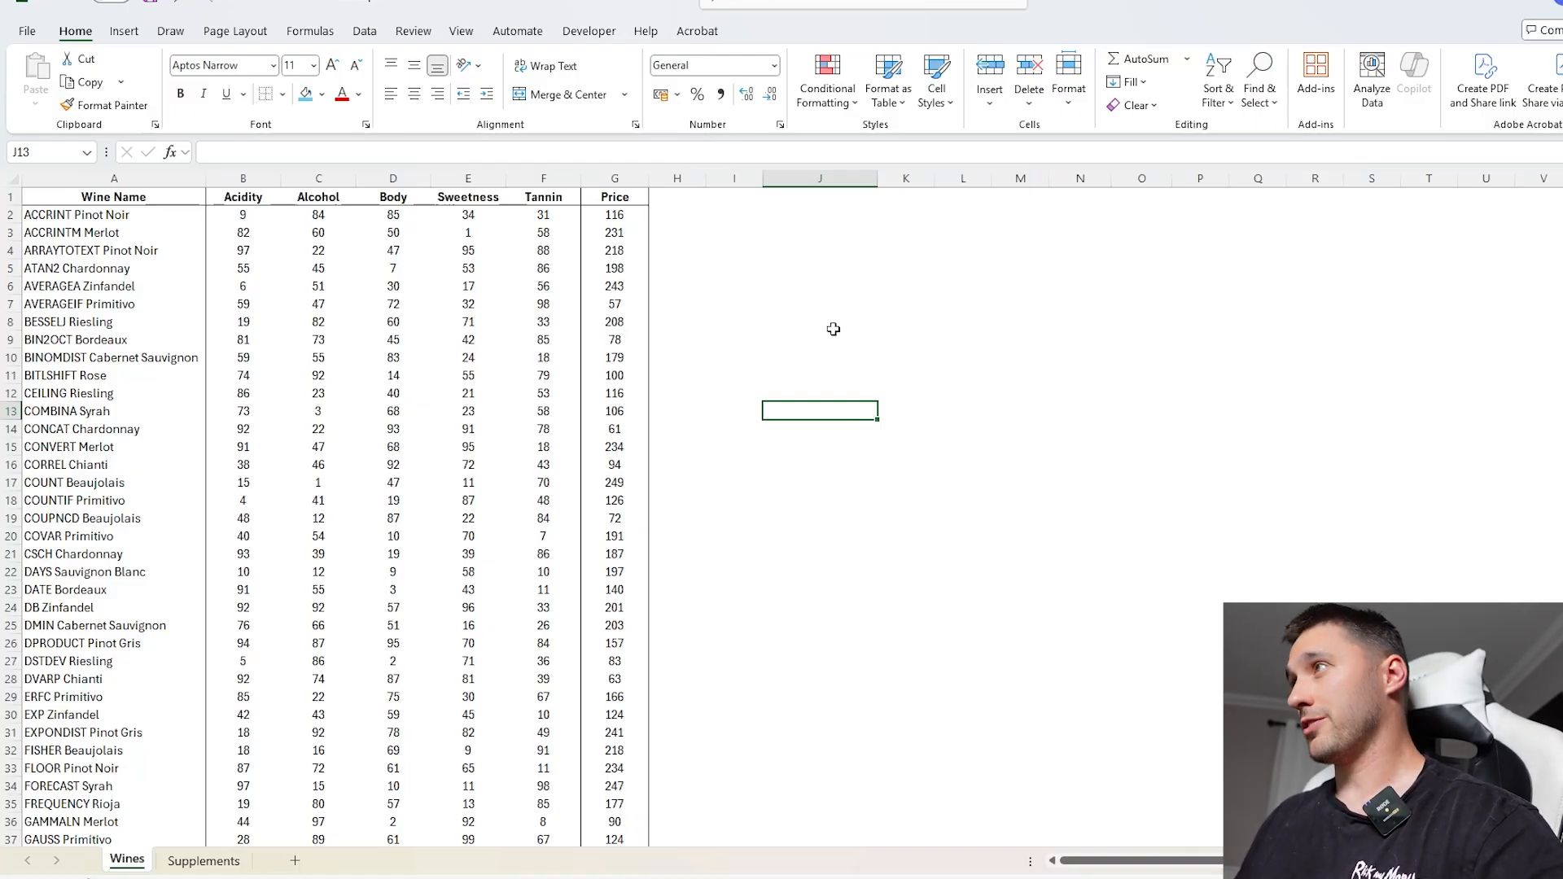
pyautogui.click(939, 656)
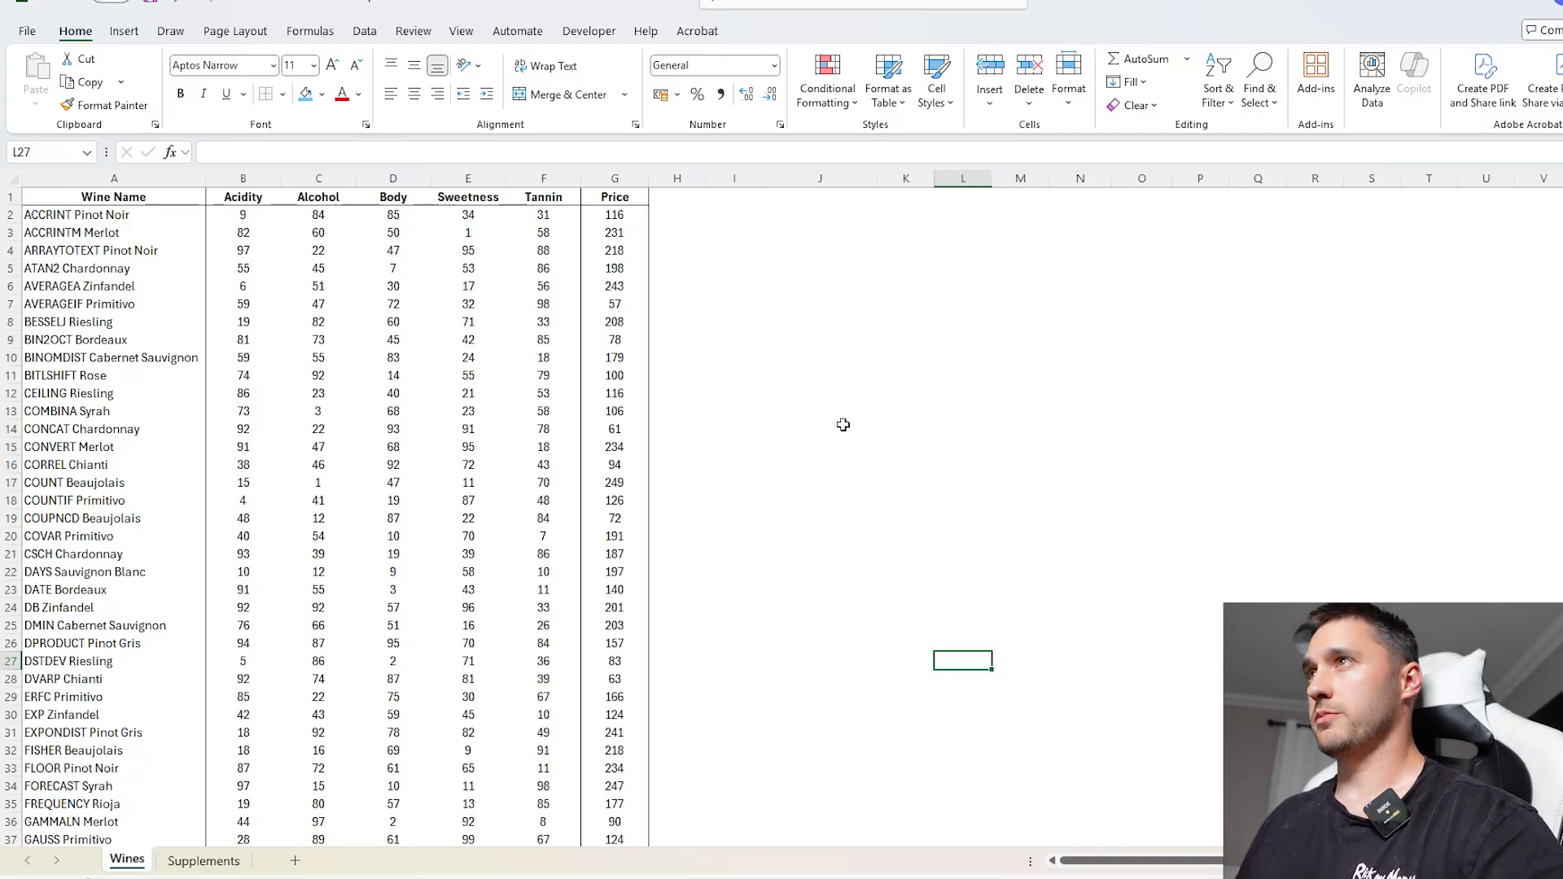
pyautogui.click(145, 181)
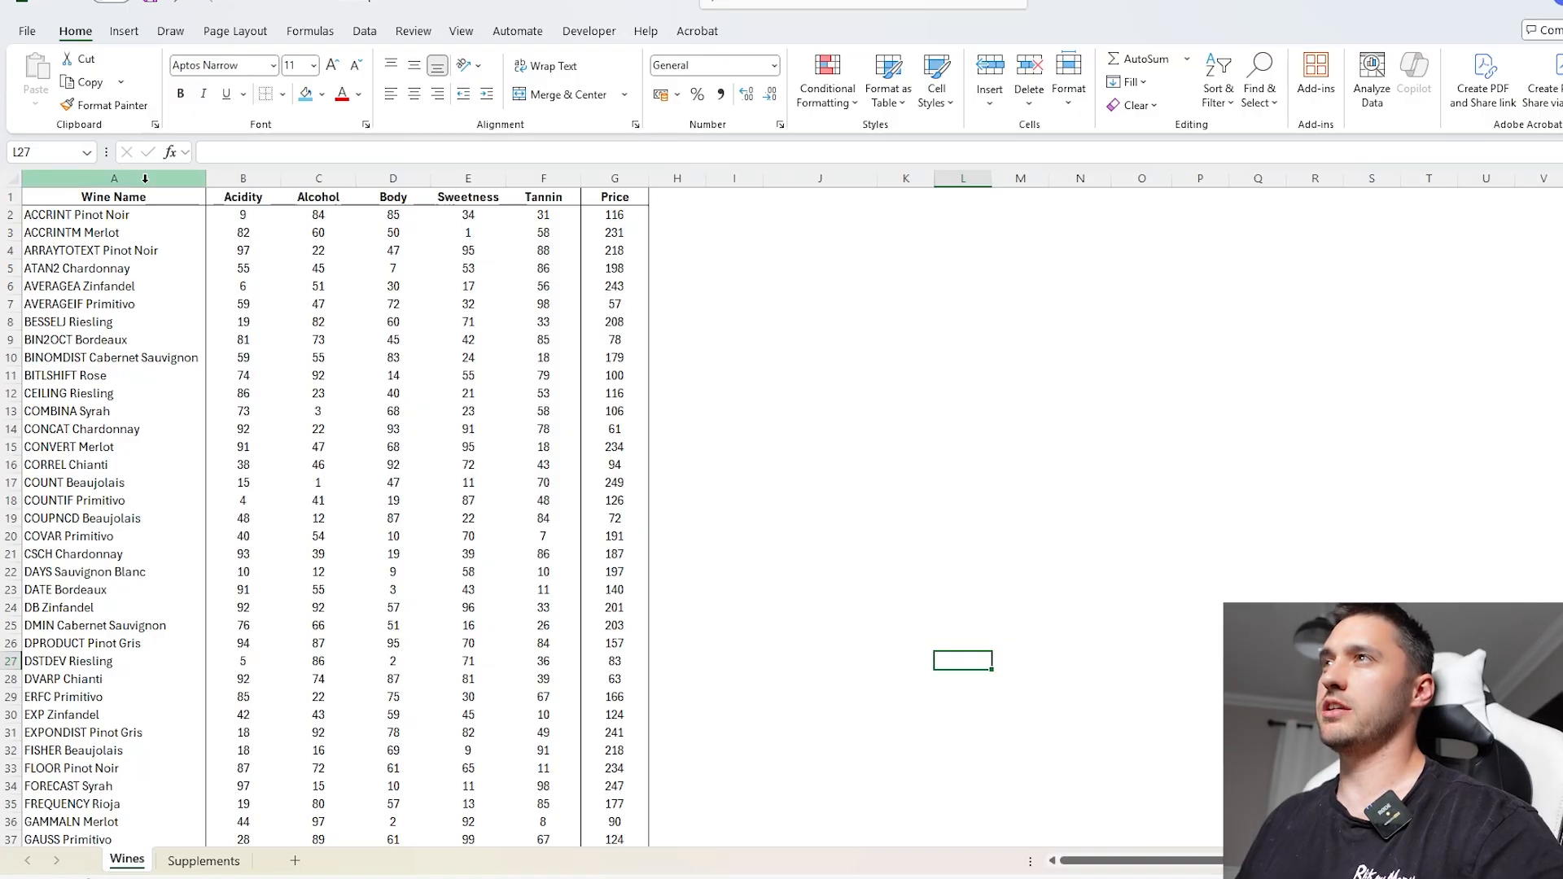
pyautogui.moveTo(243, 177); pyautogui.dragTo(624, 170)
pyautogui.click(624, 170)
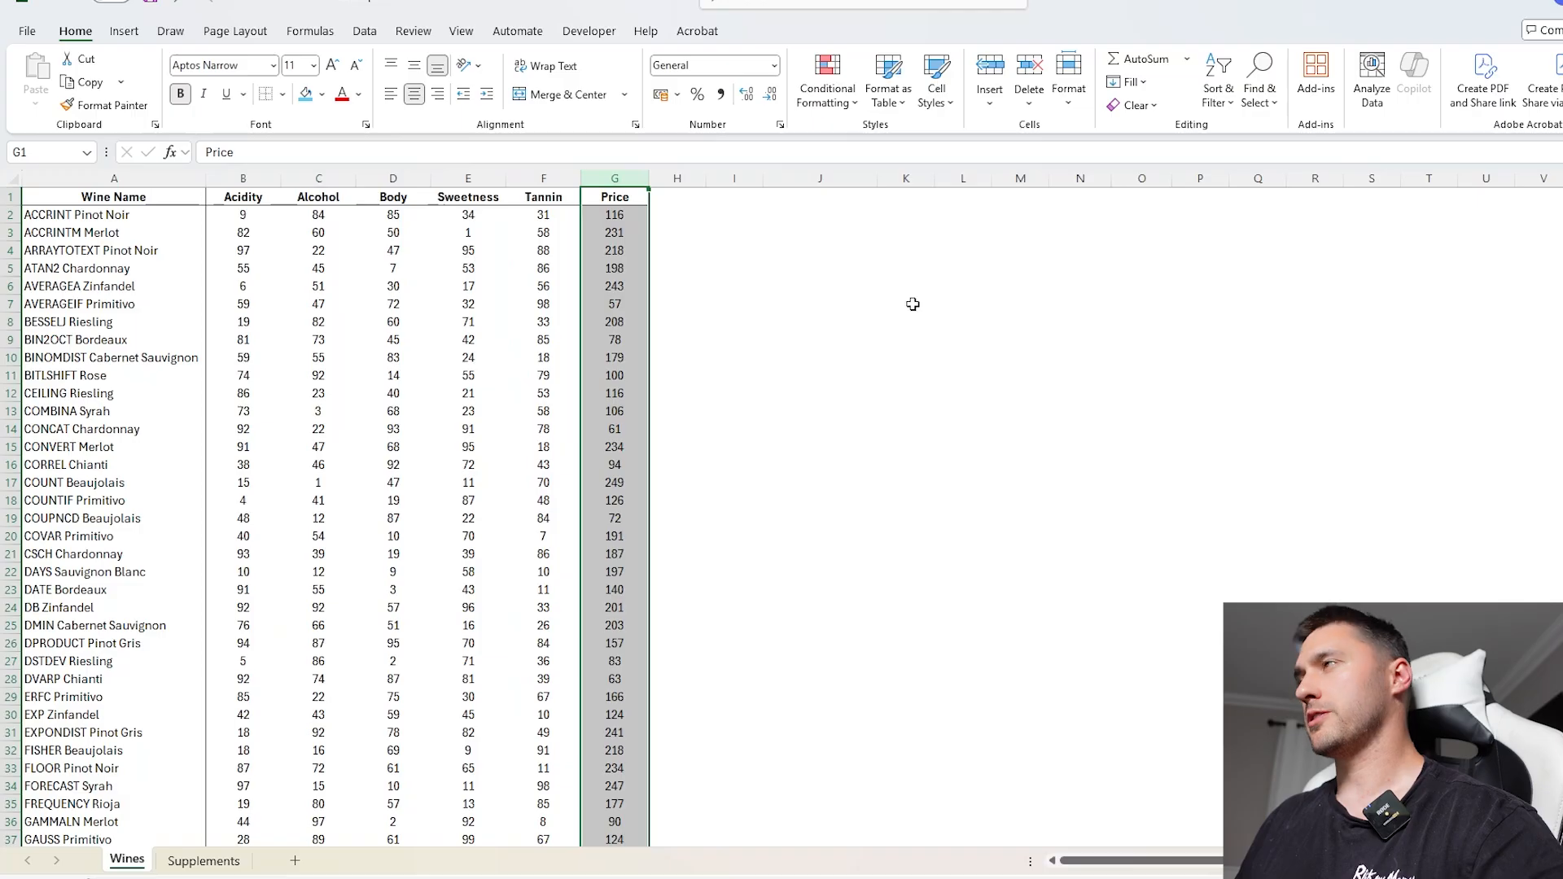
pyautogui.click(907, 397)
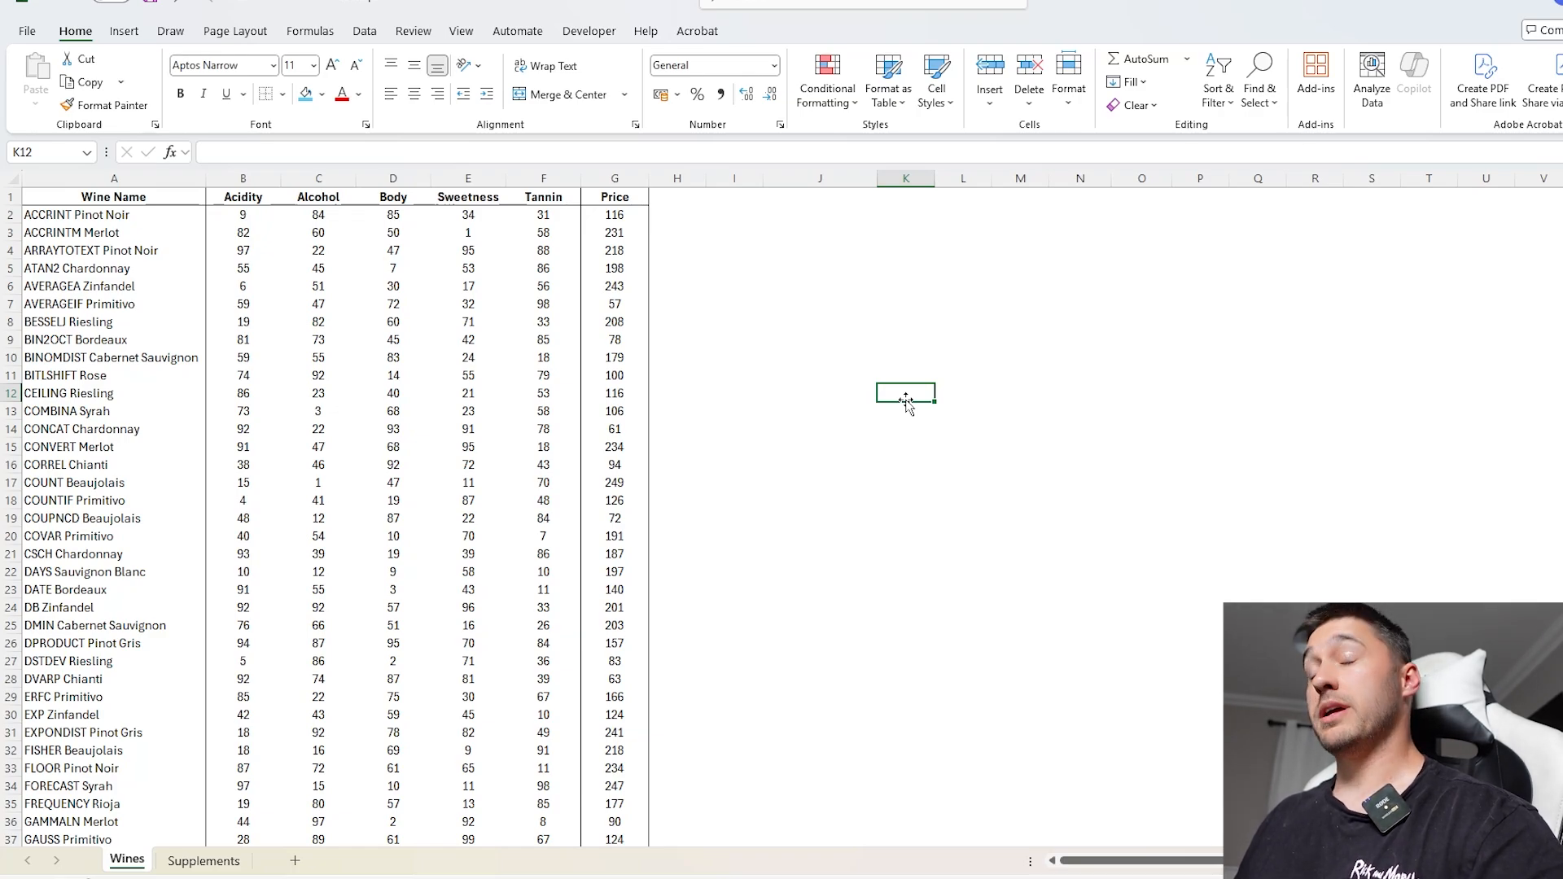
pyautogui.moveTo(847, 397); pyautogui.dragTo(838, 559)
pyautogui.moveTo(828, 410); pyautogui.dragTo(838, 553)
pyautogui.click(837, 373)
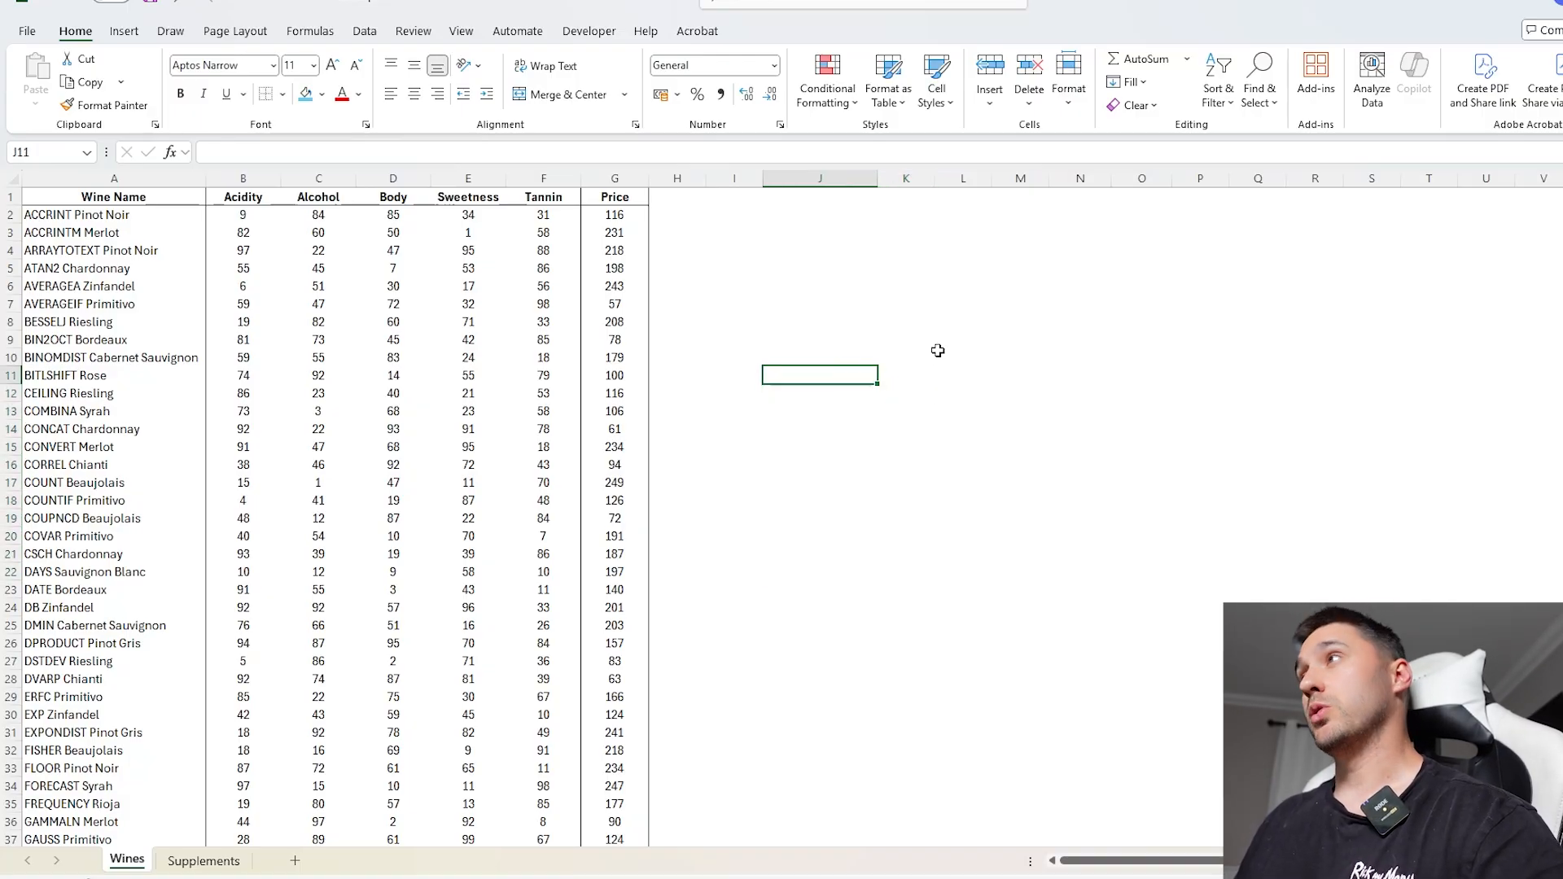
# - Fill the AVERAGEA Zinfandel name cell (A6) with yellow
pyautogui.click(89, 286)
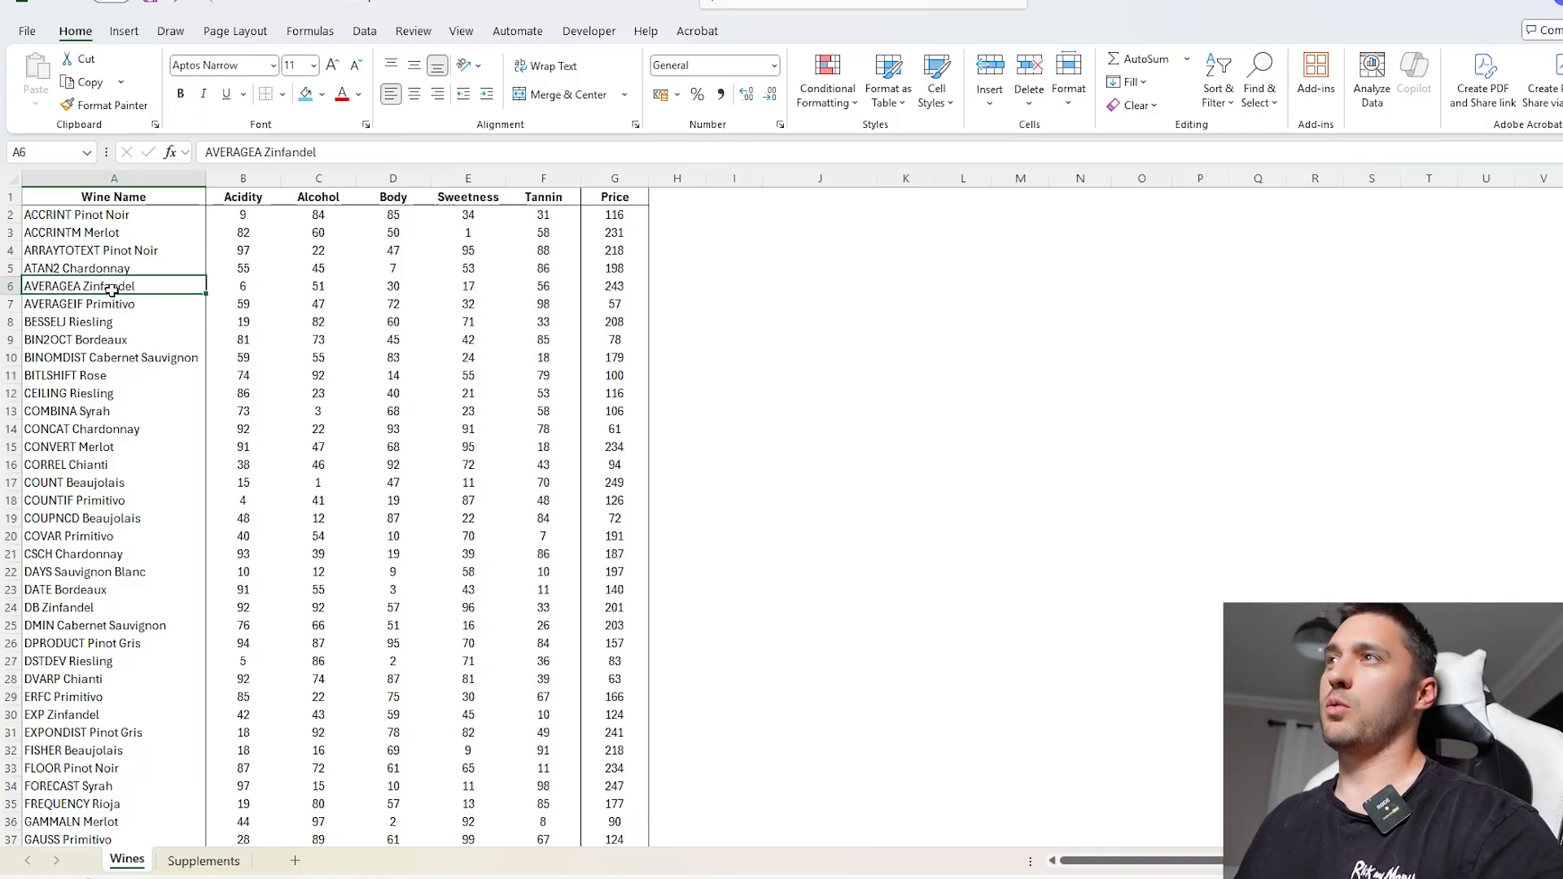
pyautogui.click(321, 94)
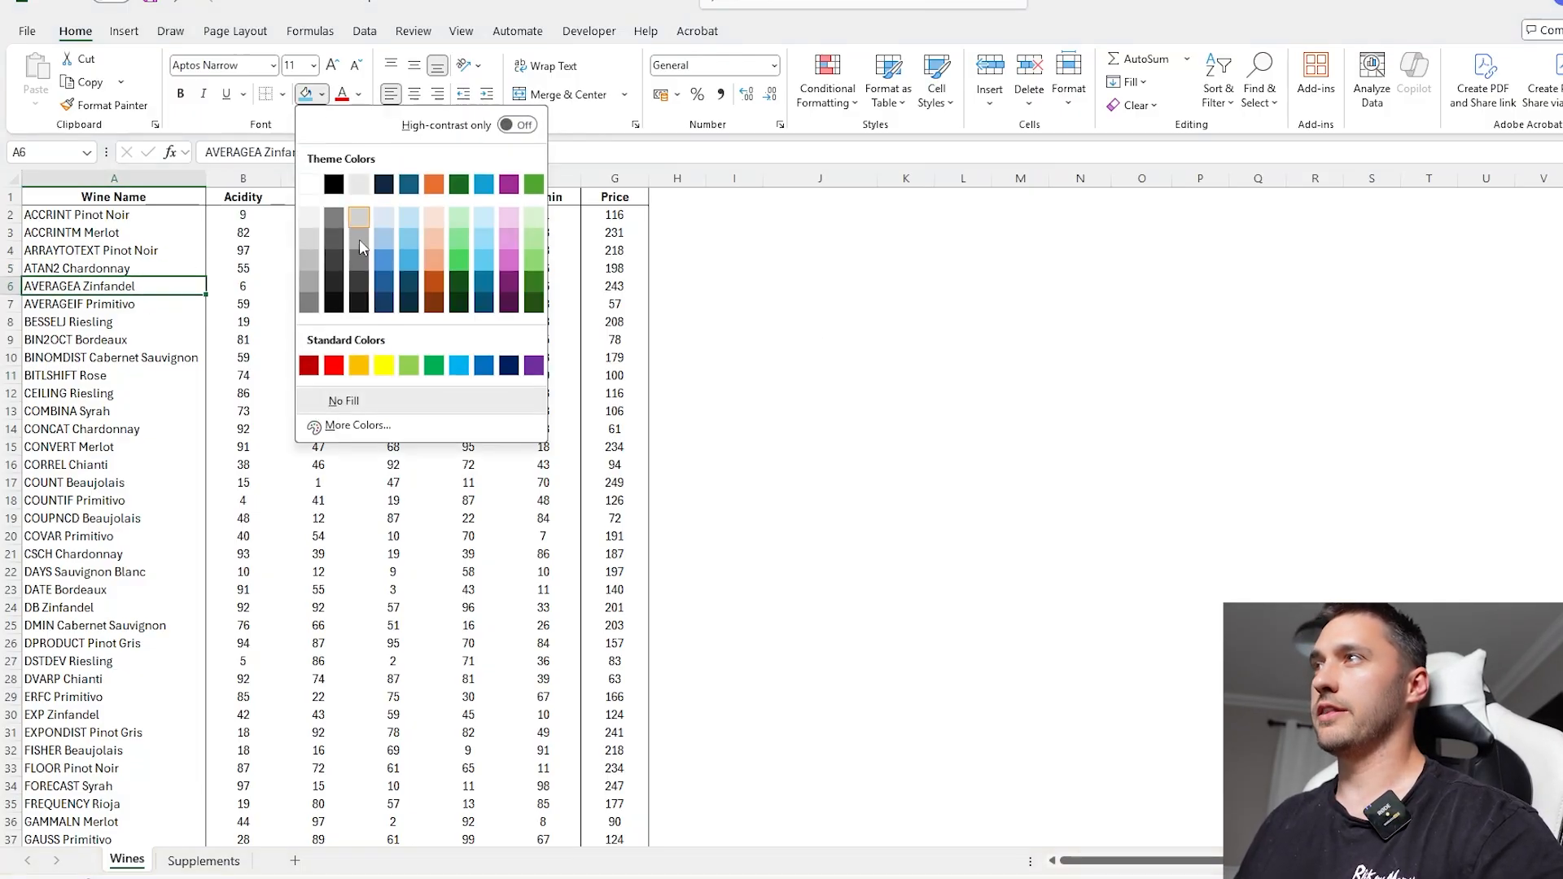
pyautogui.click(376, 363)
# - Enter =INDEX(A2:A18,5) in J4 to return the fifth wine name in the range
pyautogui.click(838, 252)
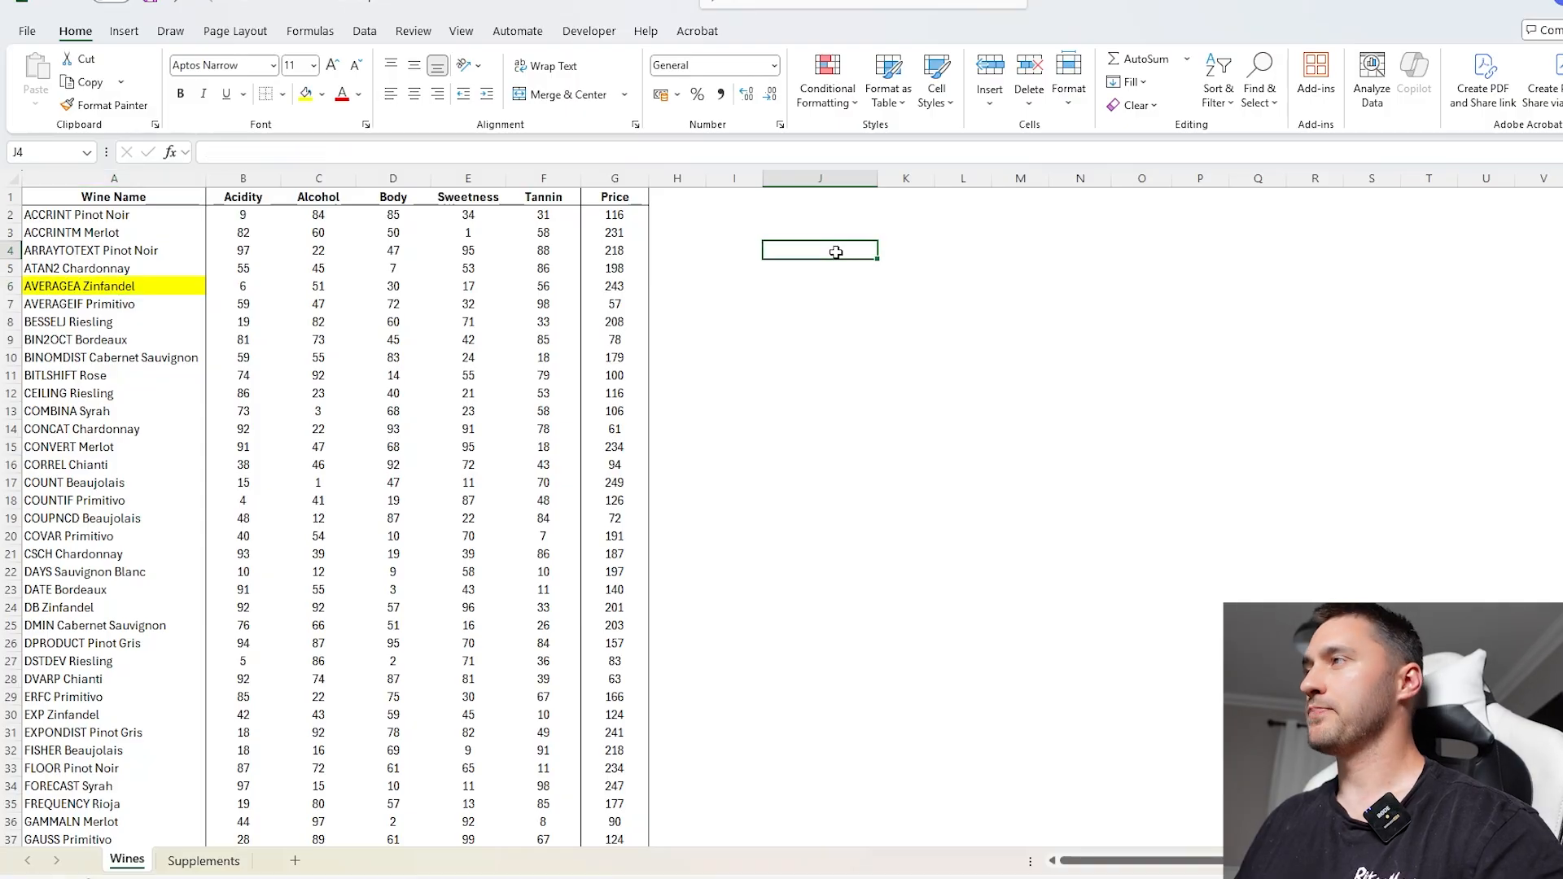
pyautogui.write('=inde')
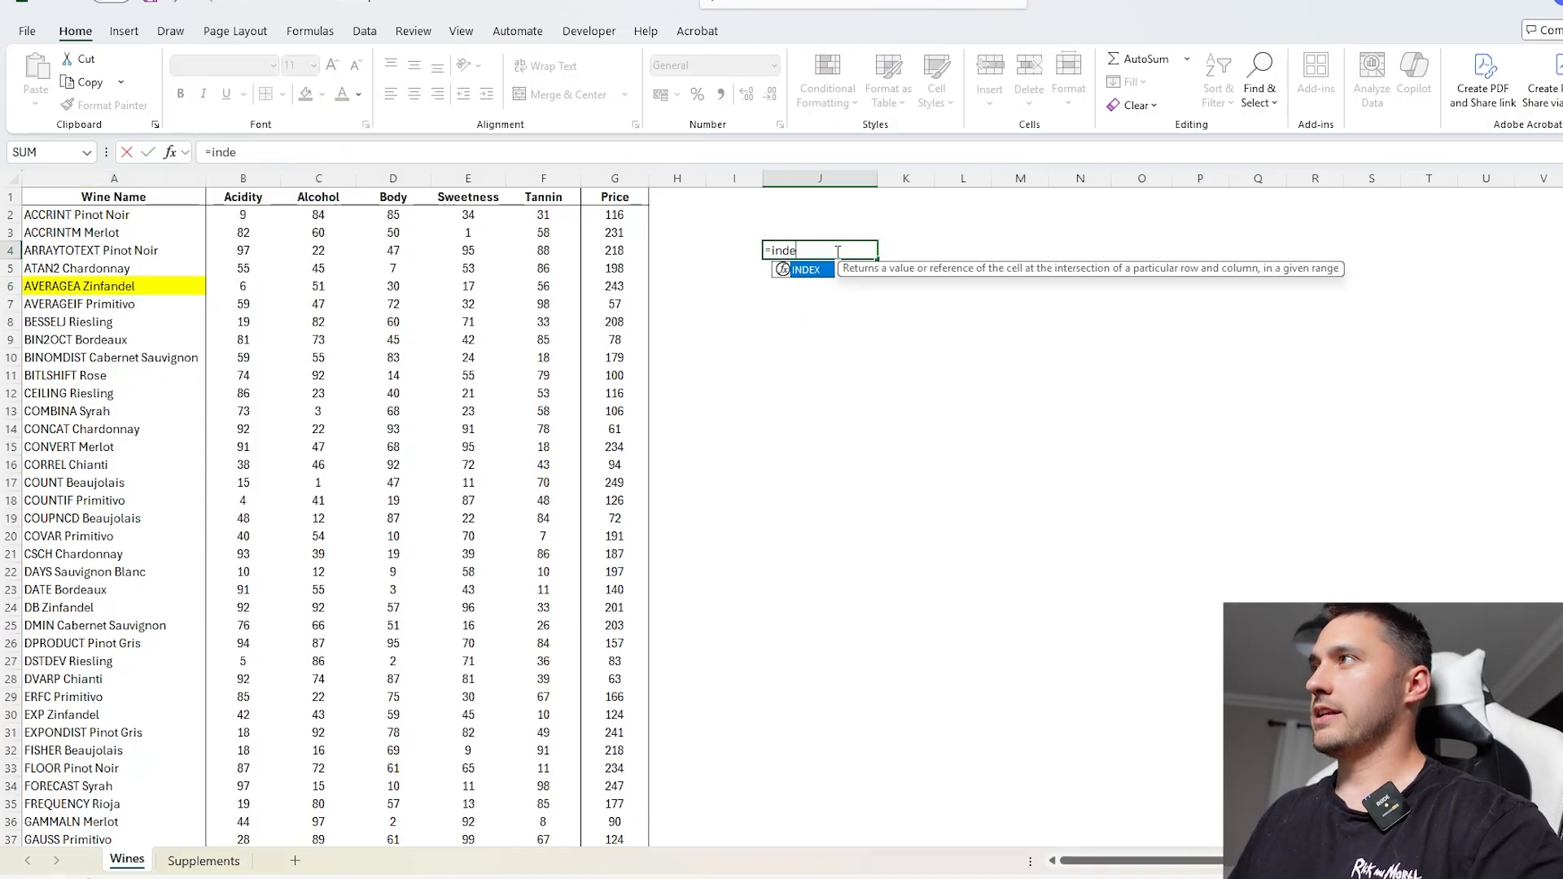
pyautogui.press('Tab')
pyautogui.moveTo(130, 215); pyautogui.dragTo(100, 502)
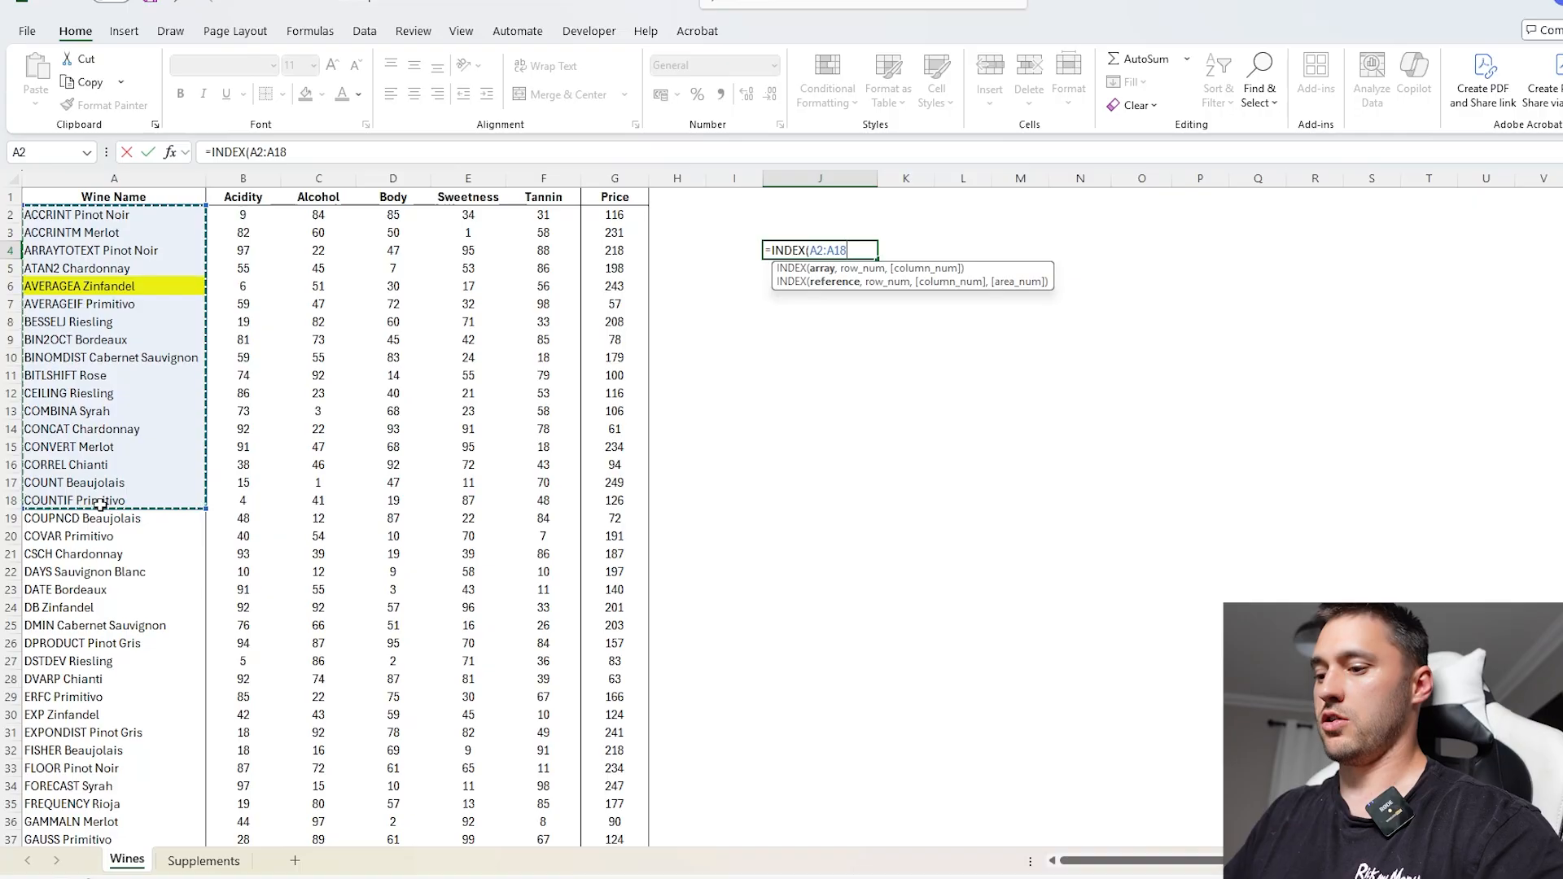
pyautogui.write(',5')
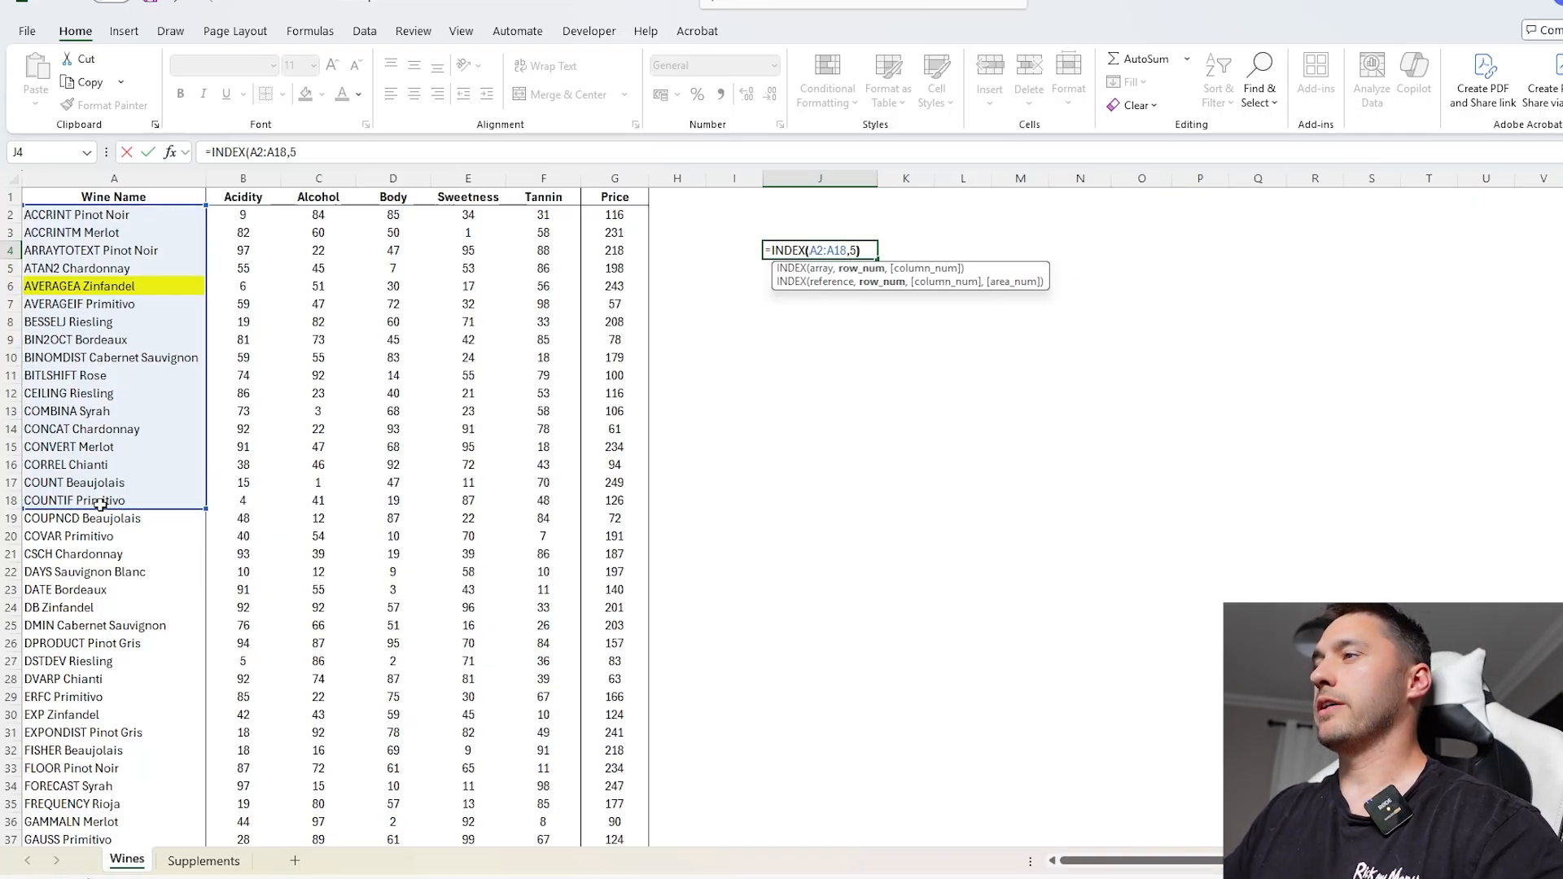
pyautogui.press('Return')
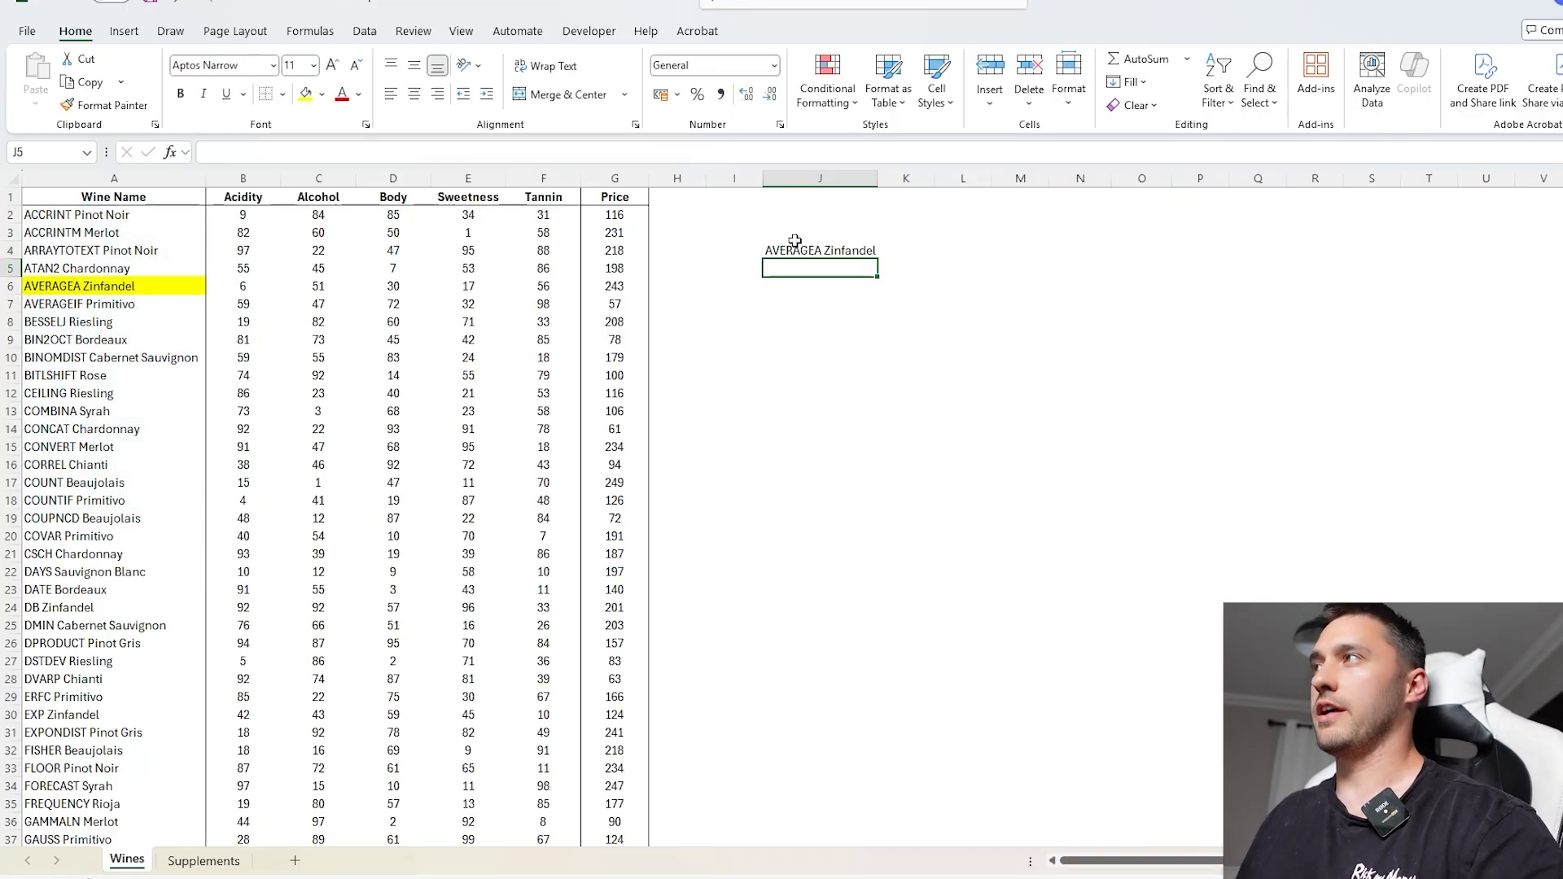
# - Change the range of the INDEX formula in J4 to A6:A22, keeping 5 as the row number
pyautogui.click(796, 243)
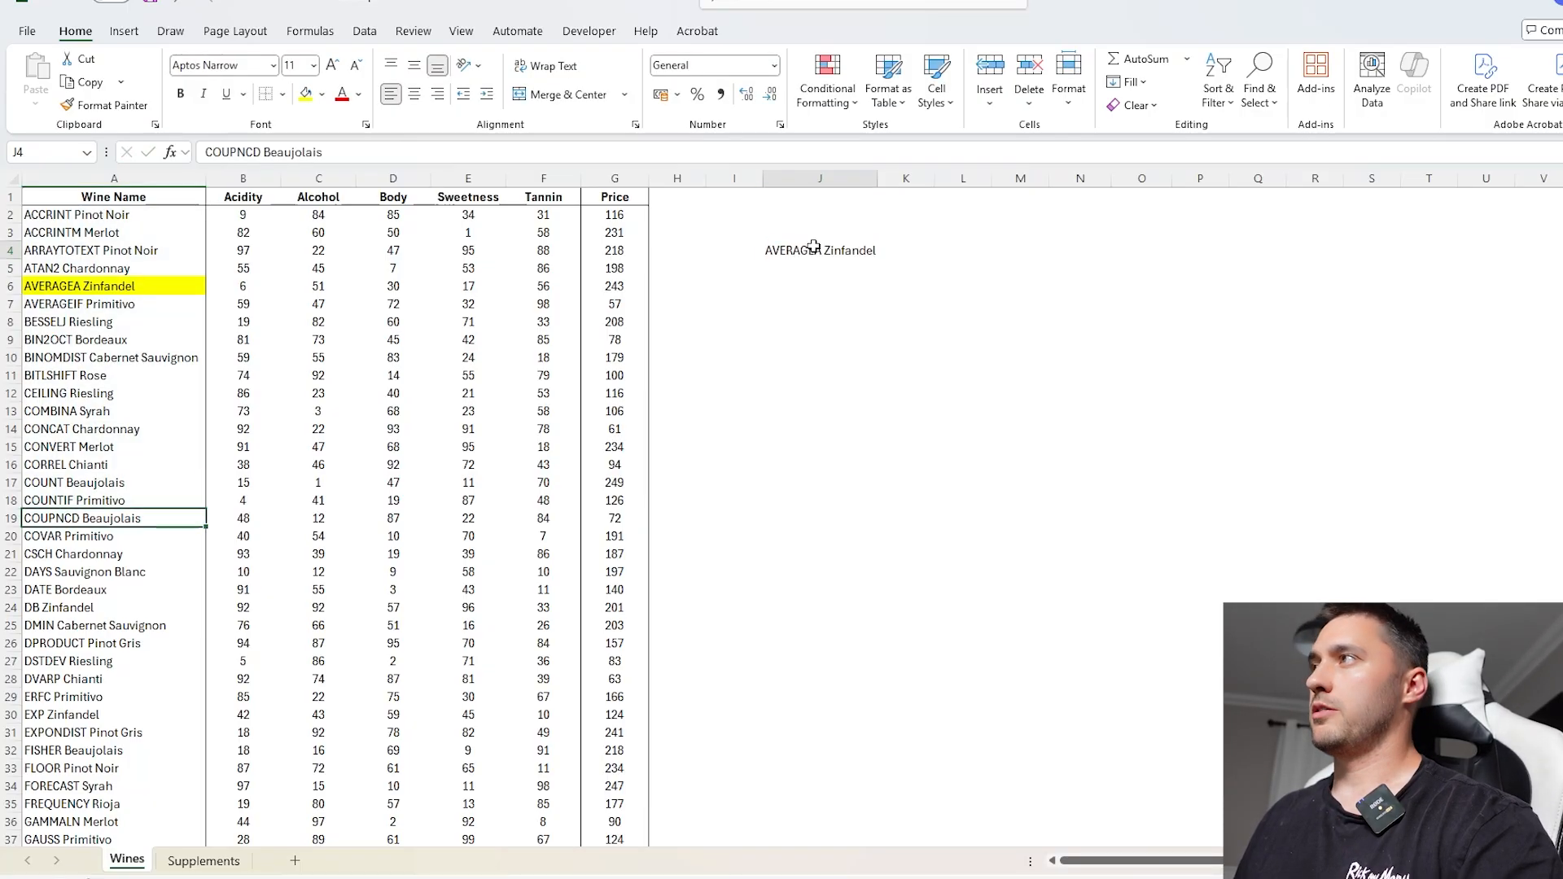
pyautogui.doubleClick(813, 248)
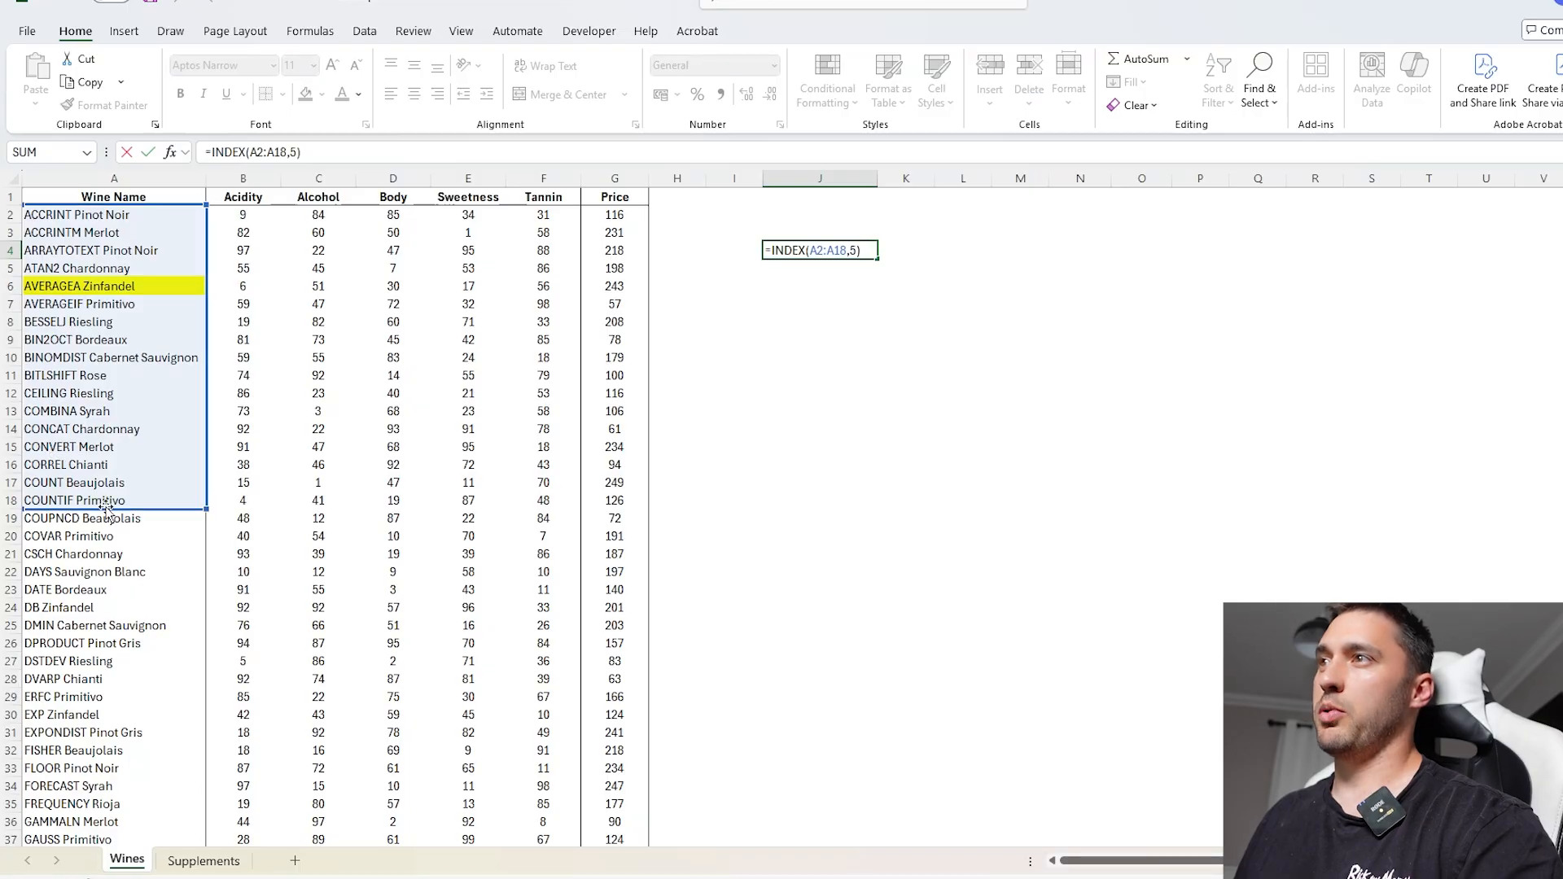
pyautogui.moveTo(110, 513); pyautogui.dragTo(107, 568)
pyautogui.press('Return')
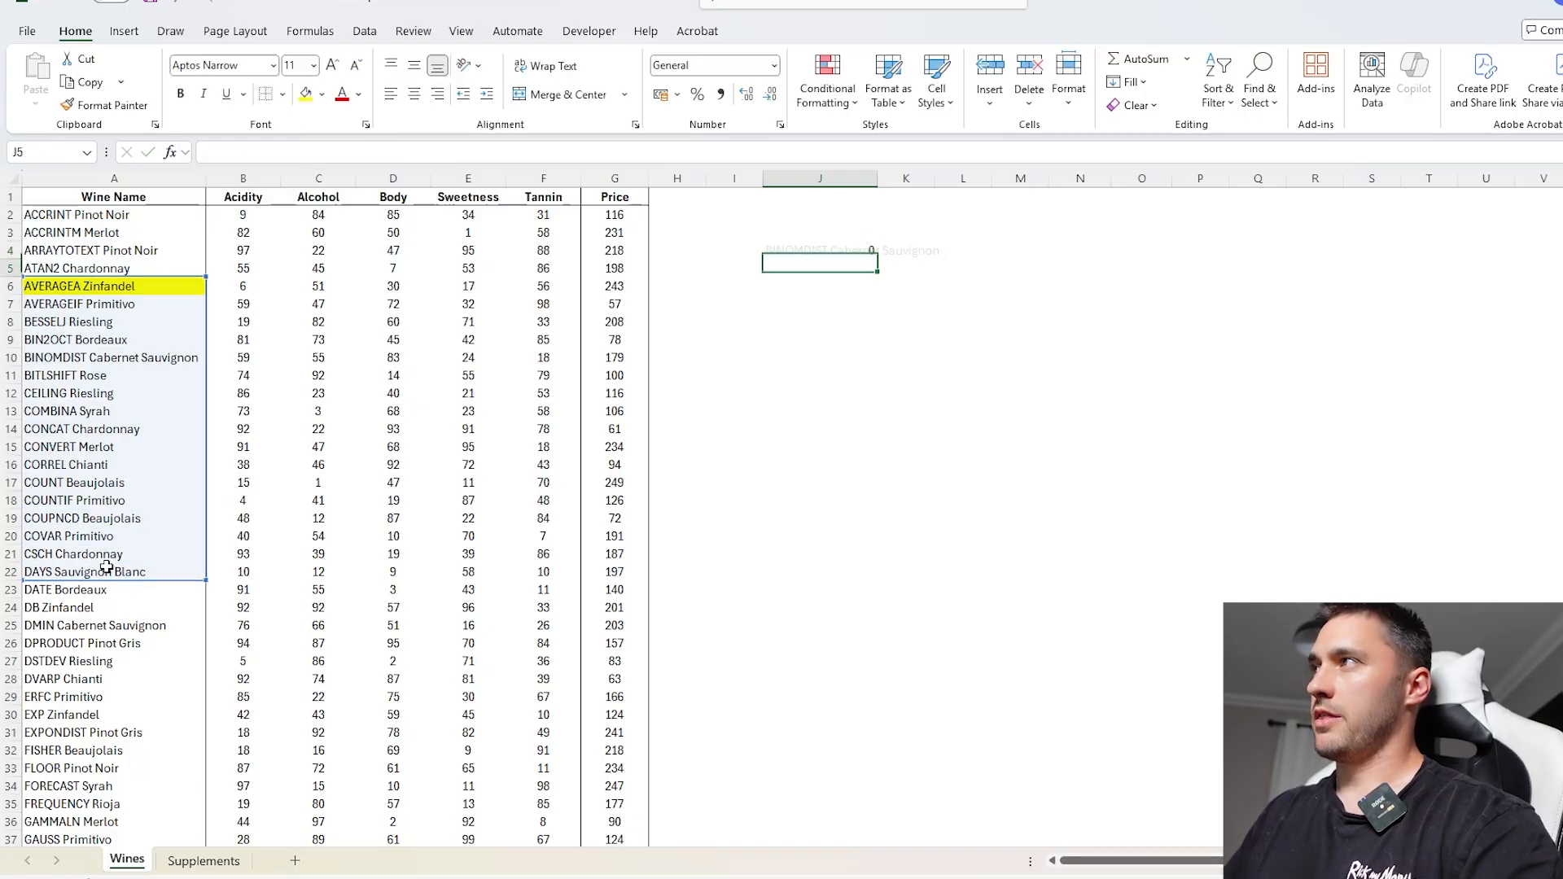
# - Fill the BINOMDIST Cabernet Sauvignon name cell (A10) with blue and check which range the INDEX formula in J4 uses
pyautogui.click(130, 286)
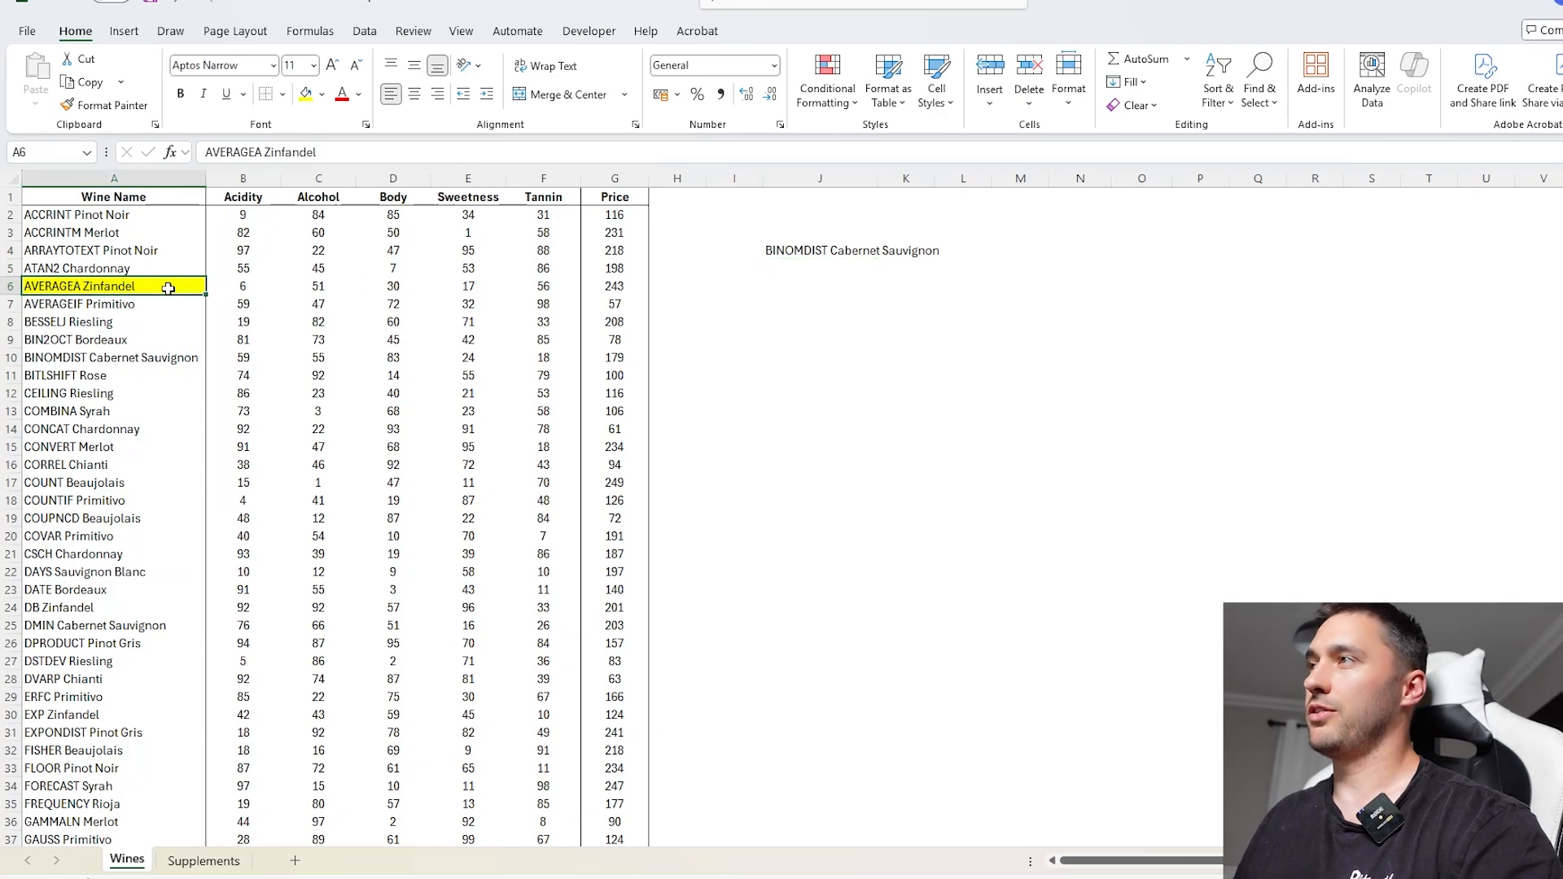
pyautogui.click(134, 357)
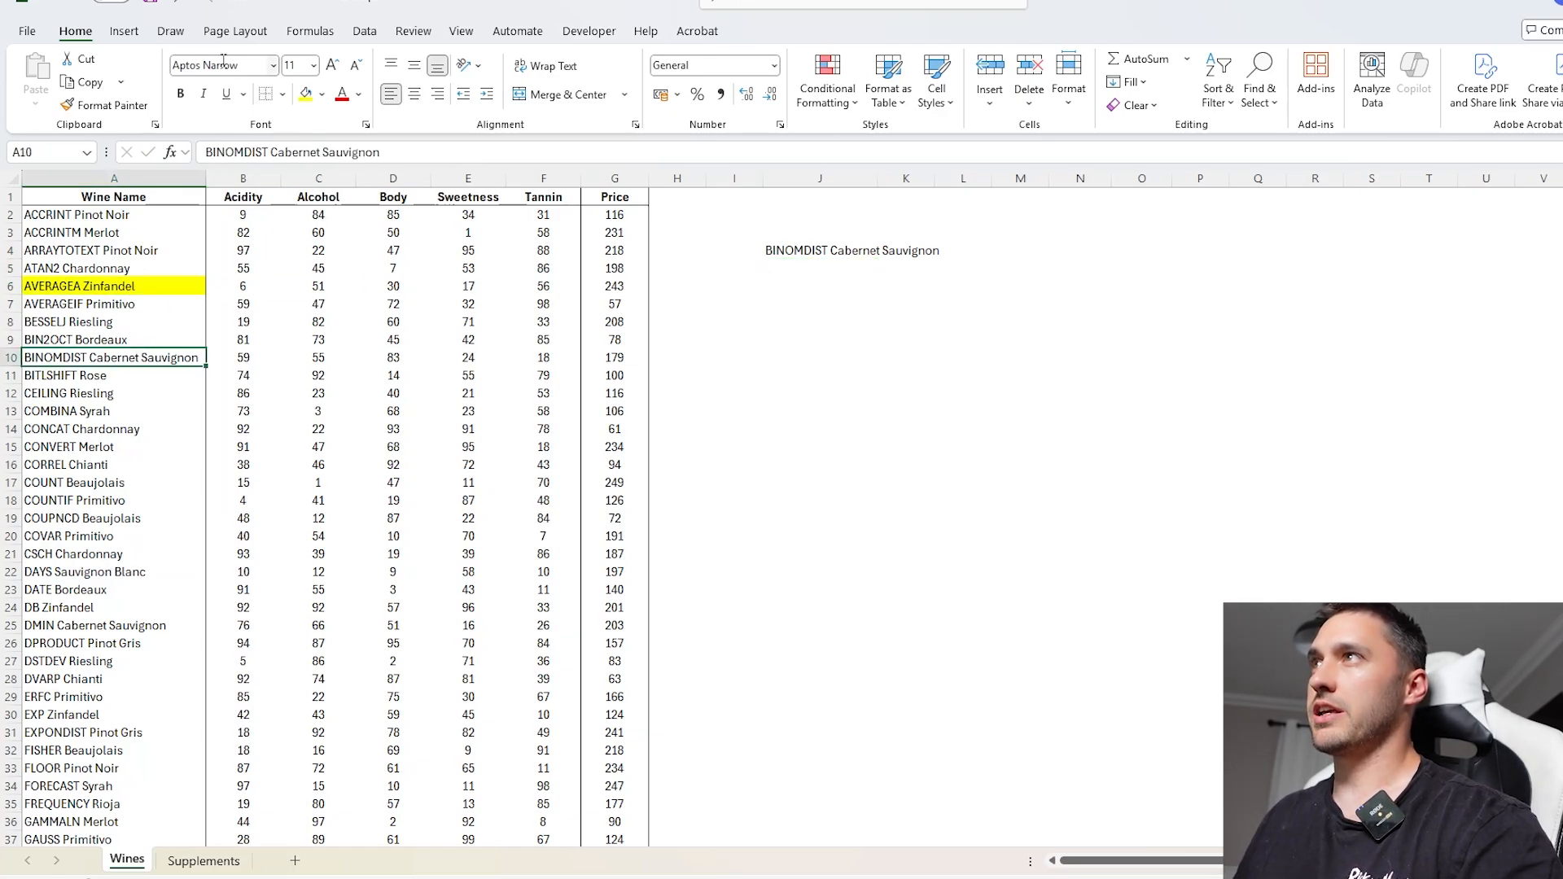
pyautogui.click(322, 94)
pyautogui.click(409, 260)
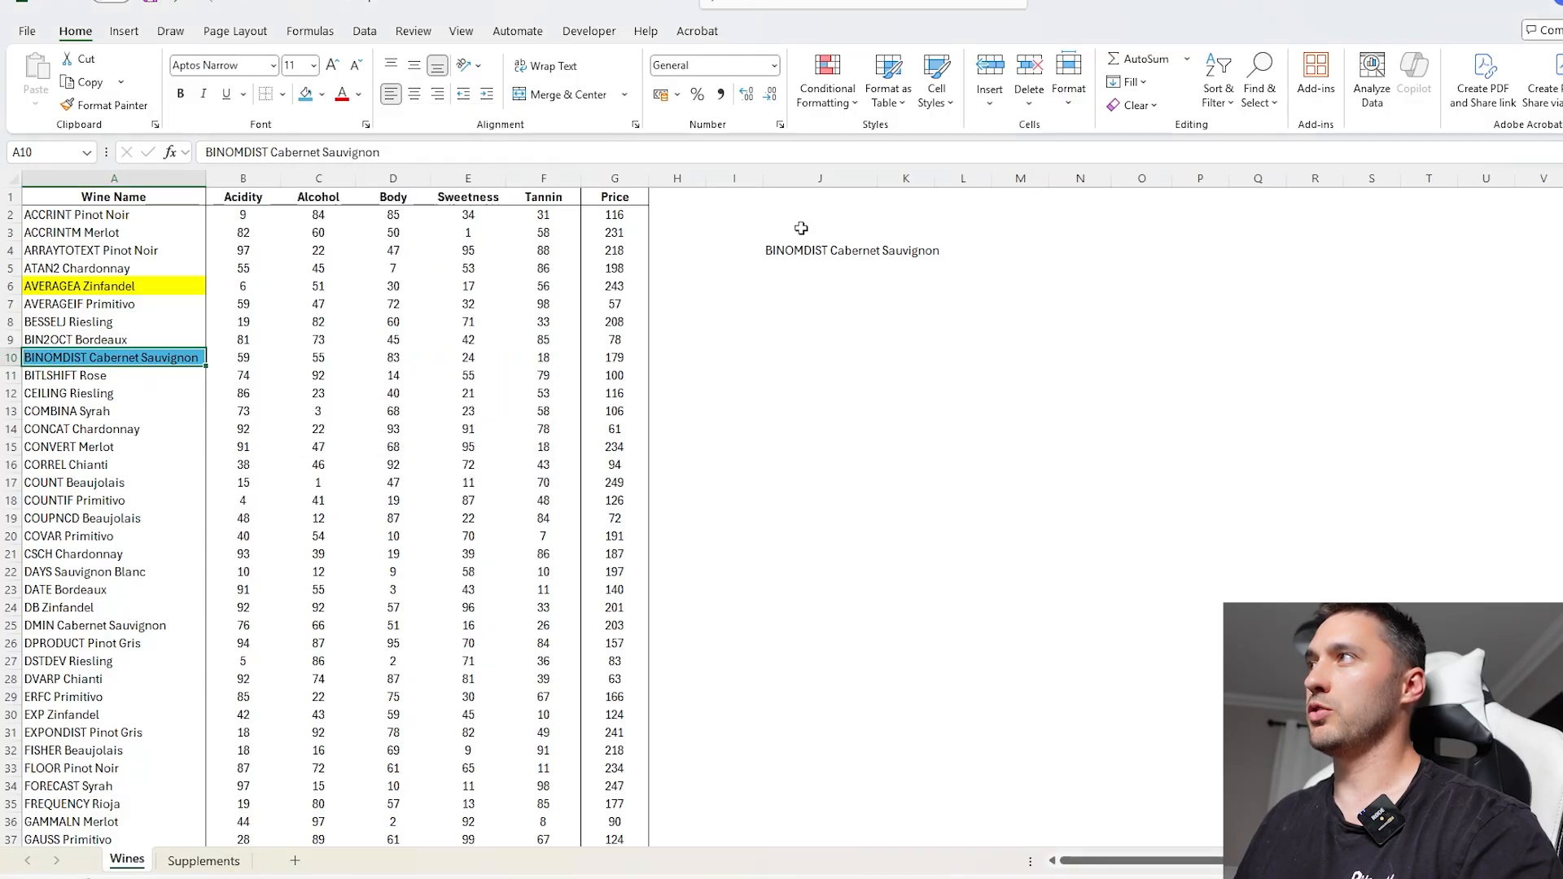
pyautogui.doubleClick(818, 249)
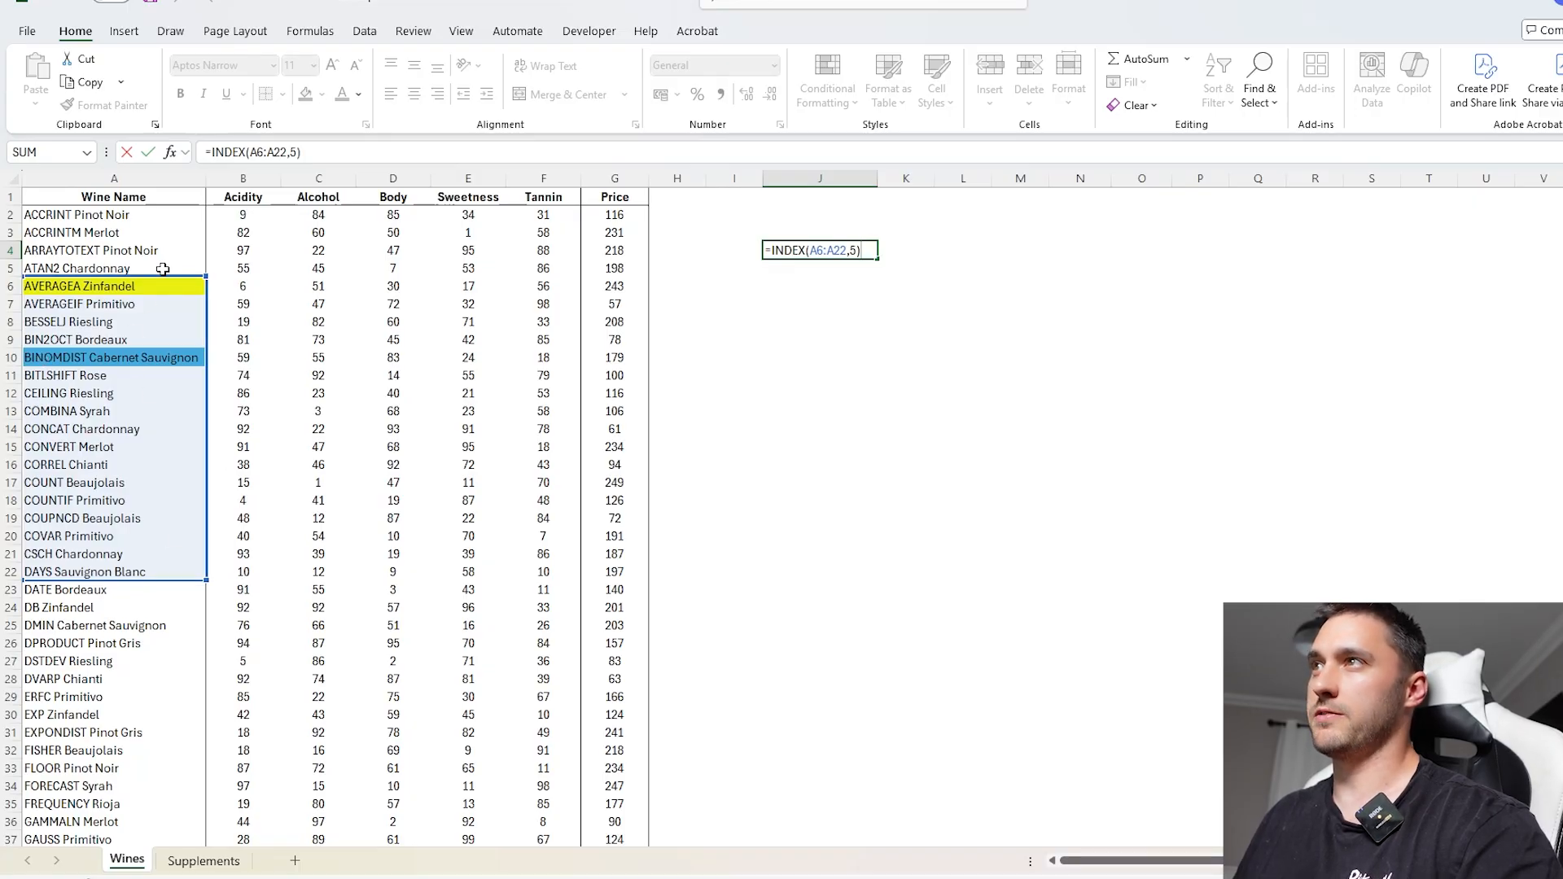
pyautogui.hotkey('shift', 'Return')
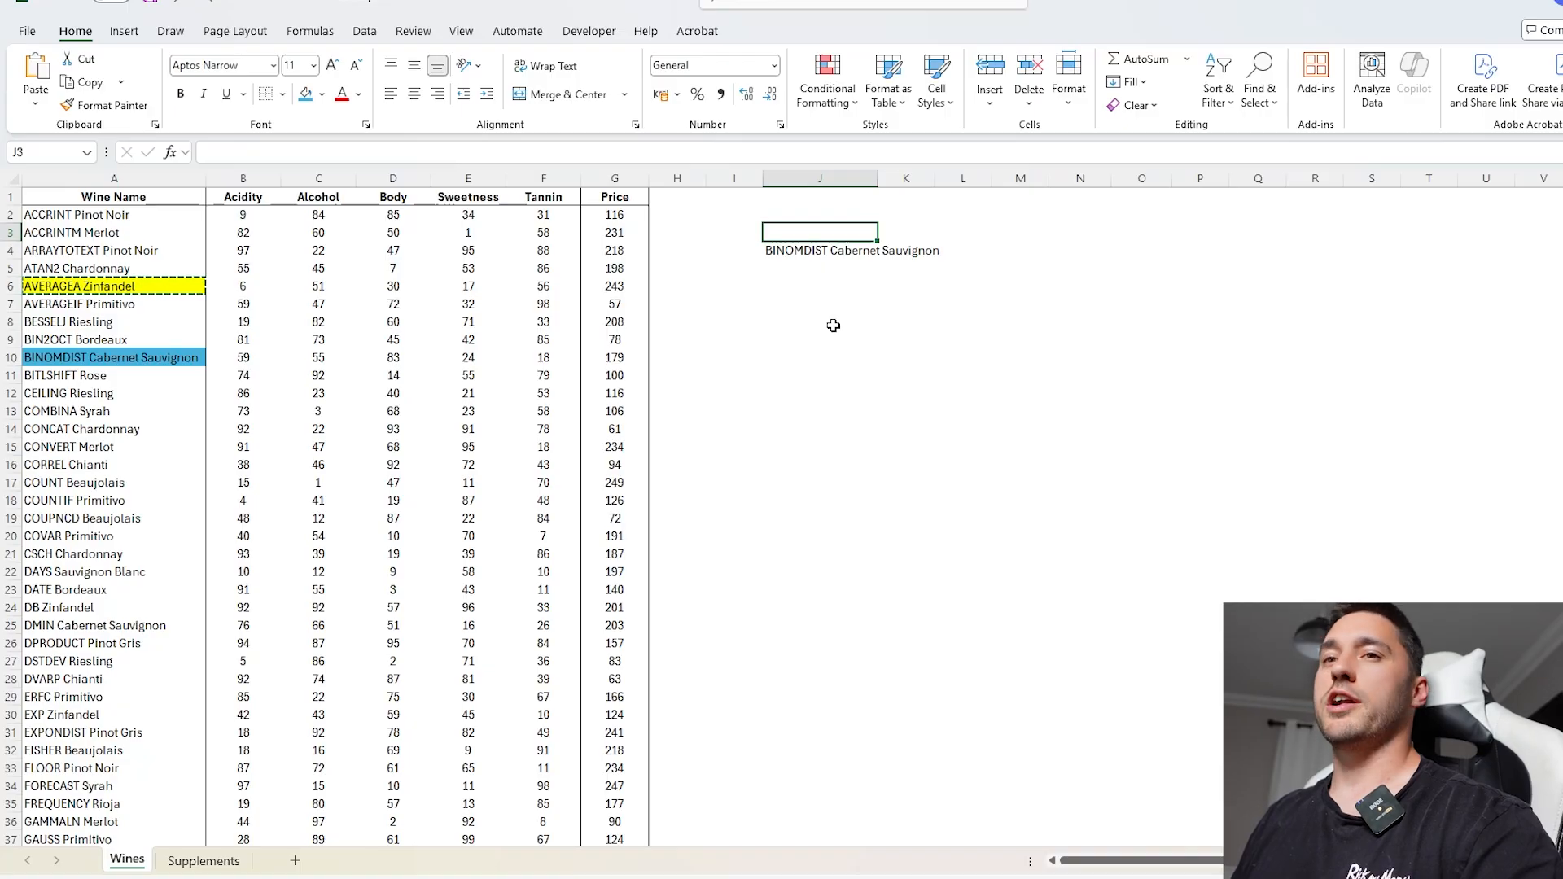
# - Copy the AVERAGEA Zinfandel name from A6 into J3 without its fill, and clear the INDEX formula from J4
pyautogui.click(101, 287)
pyautogui.click(814, 234)
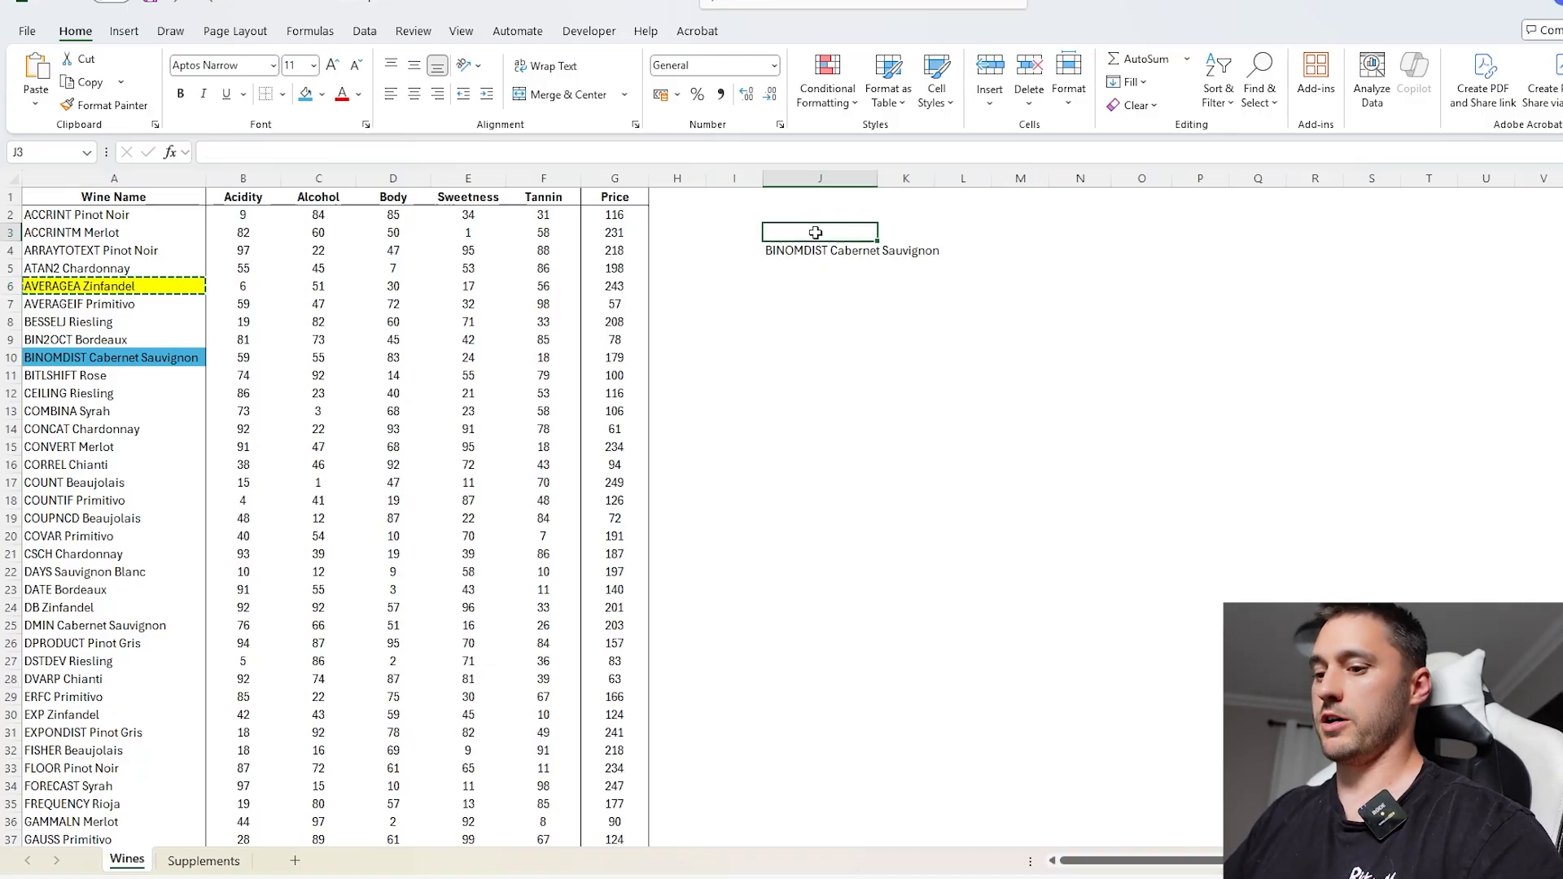
pyautogui.hotkey('ctrl', 'v')
pyautogui.click(817, 249)
pyautogui.press('Delete')
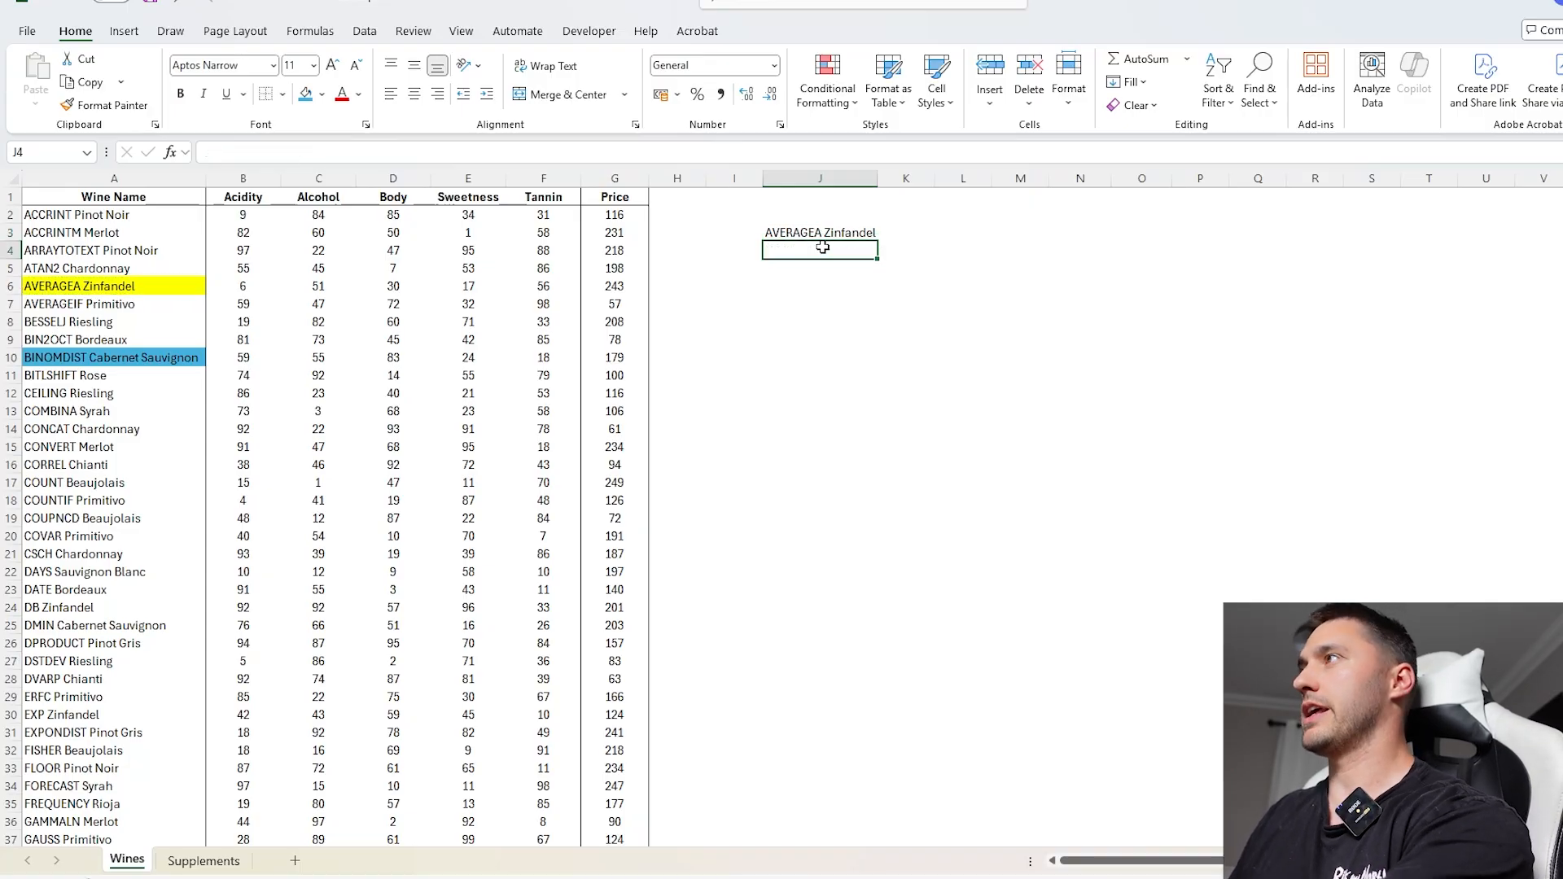
# - Enter =XMATCH(J3,A2:A32) in J4 to find the position of the wine named in J3
pyautogui.write('=XMATCH(')
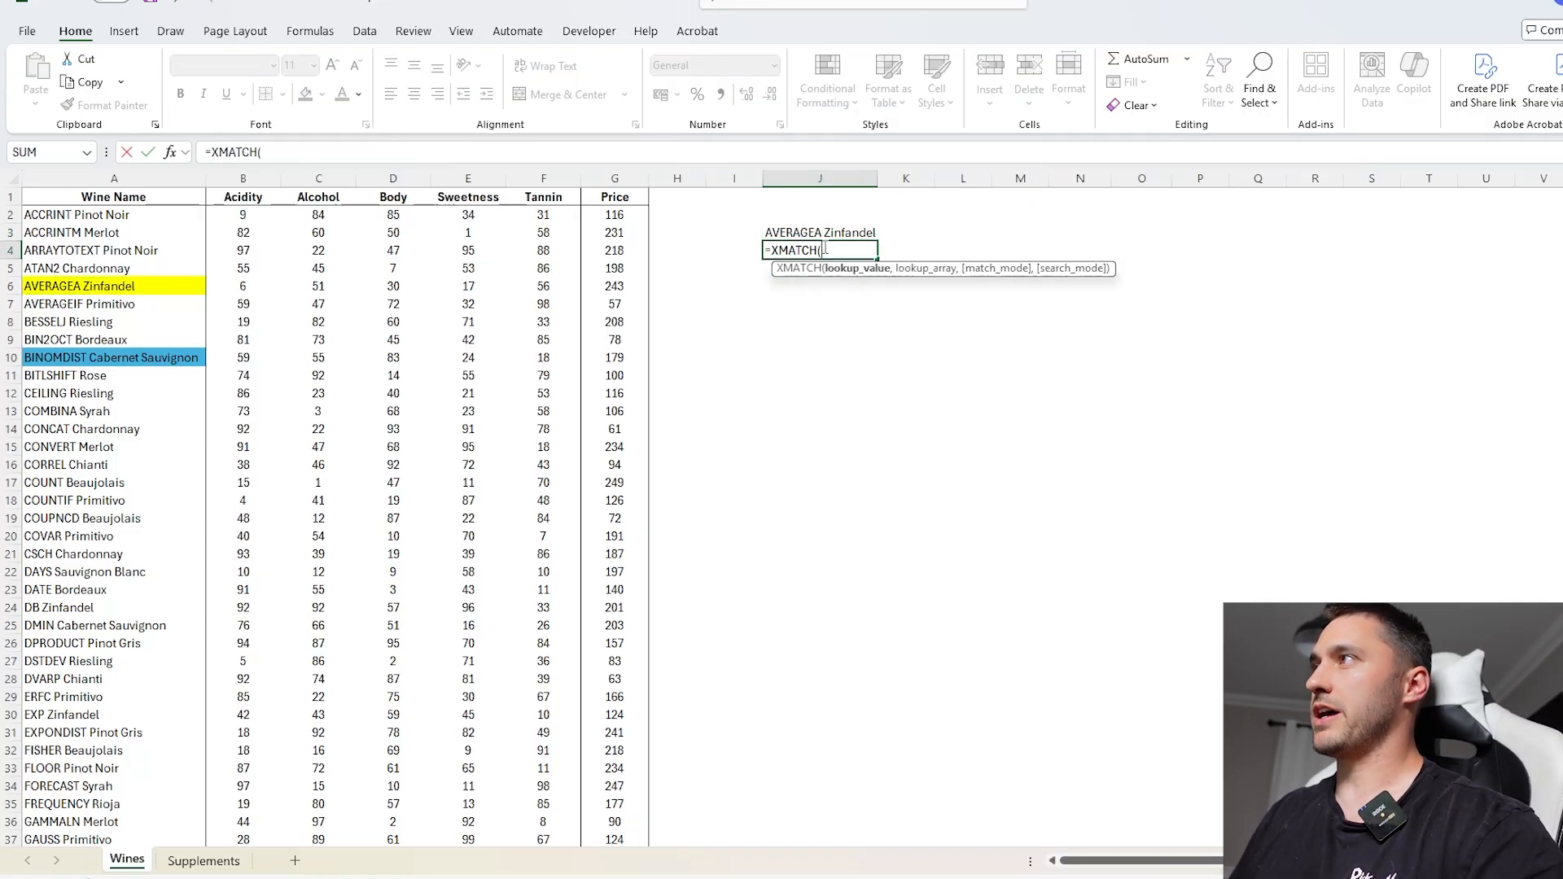
pyautogui.click(814, 233)
pyautogui.write(',')
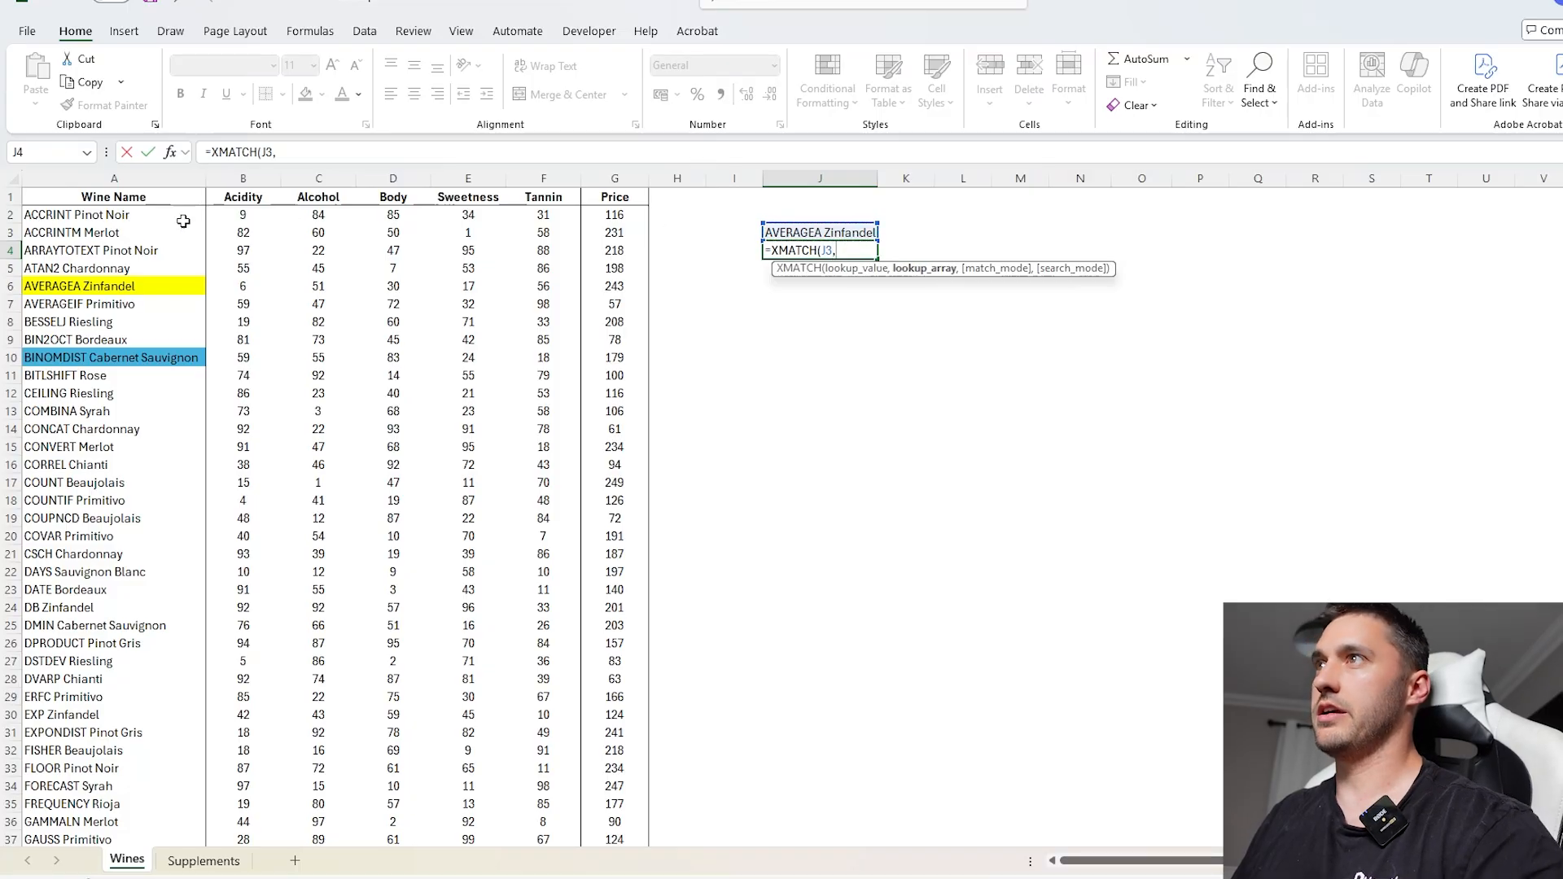
pyautogui.moveTo(154, 217); pyautogui.dragTo(140, 744)
pyautogui.press('Return')
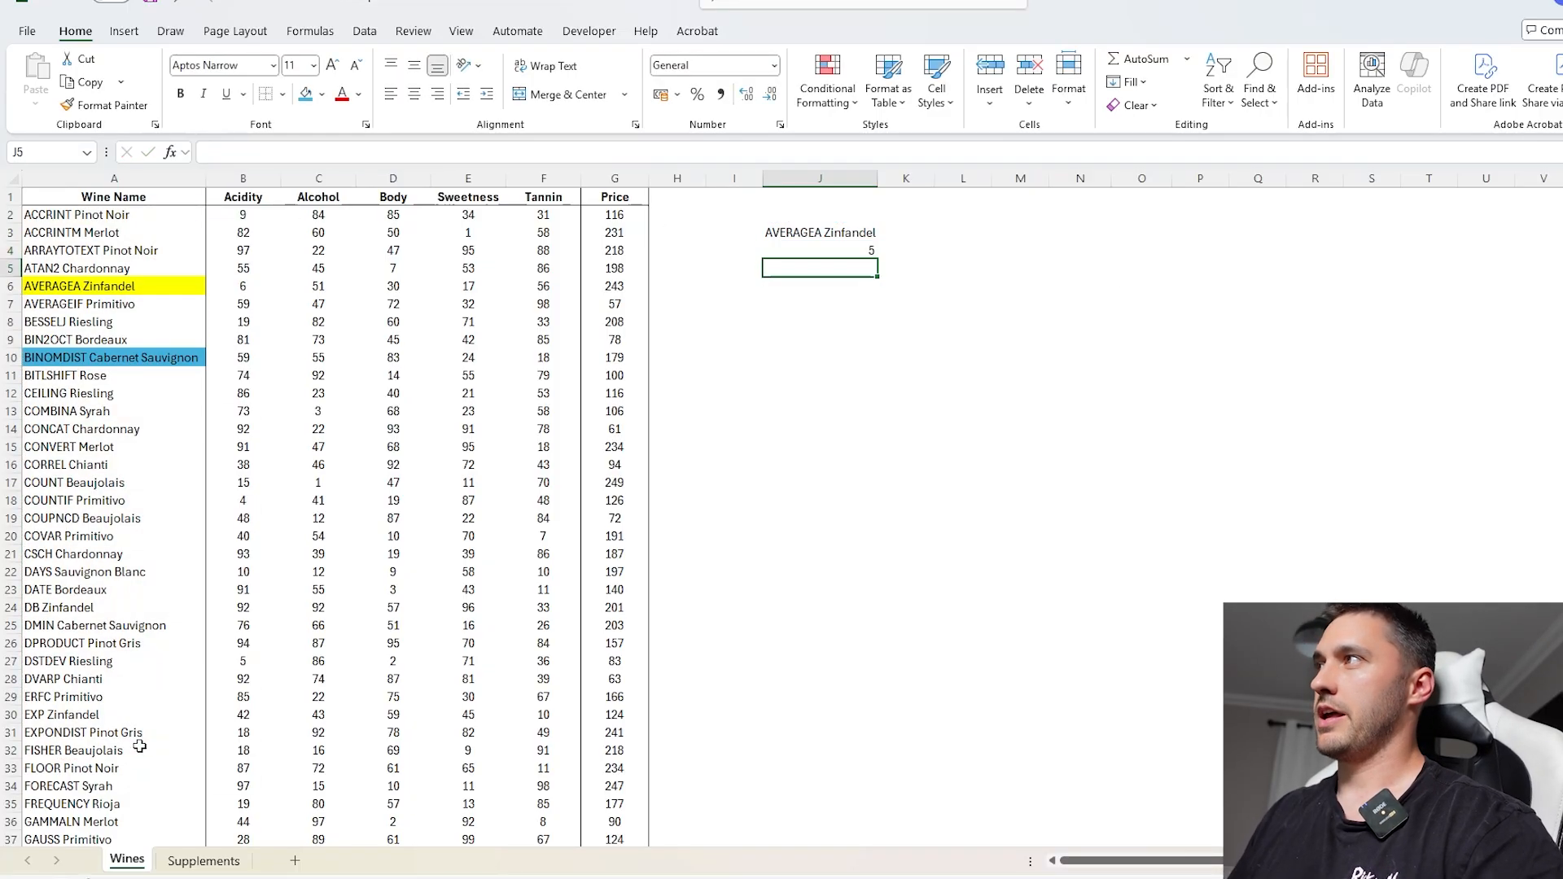
# - Shift the lookup range of the XMATCH formula in J4 down so that it starts at the AVERAGEA Zinfandel row
pyautogui.click(829, 250)
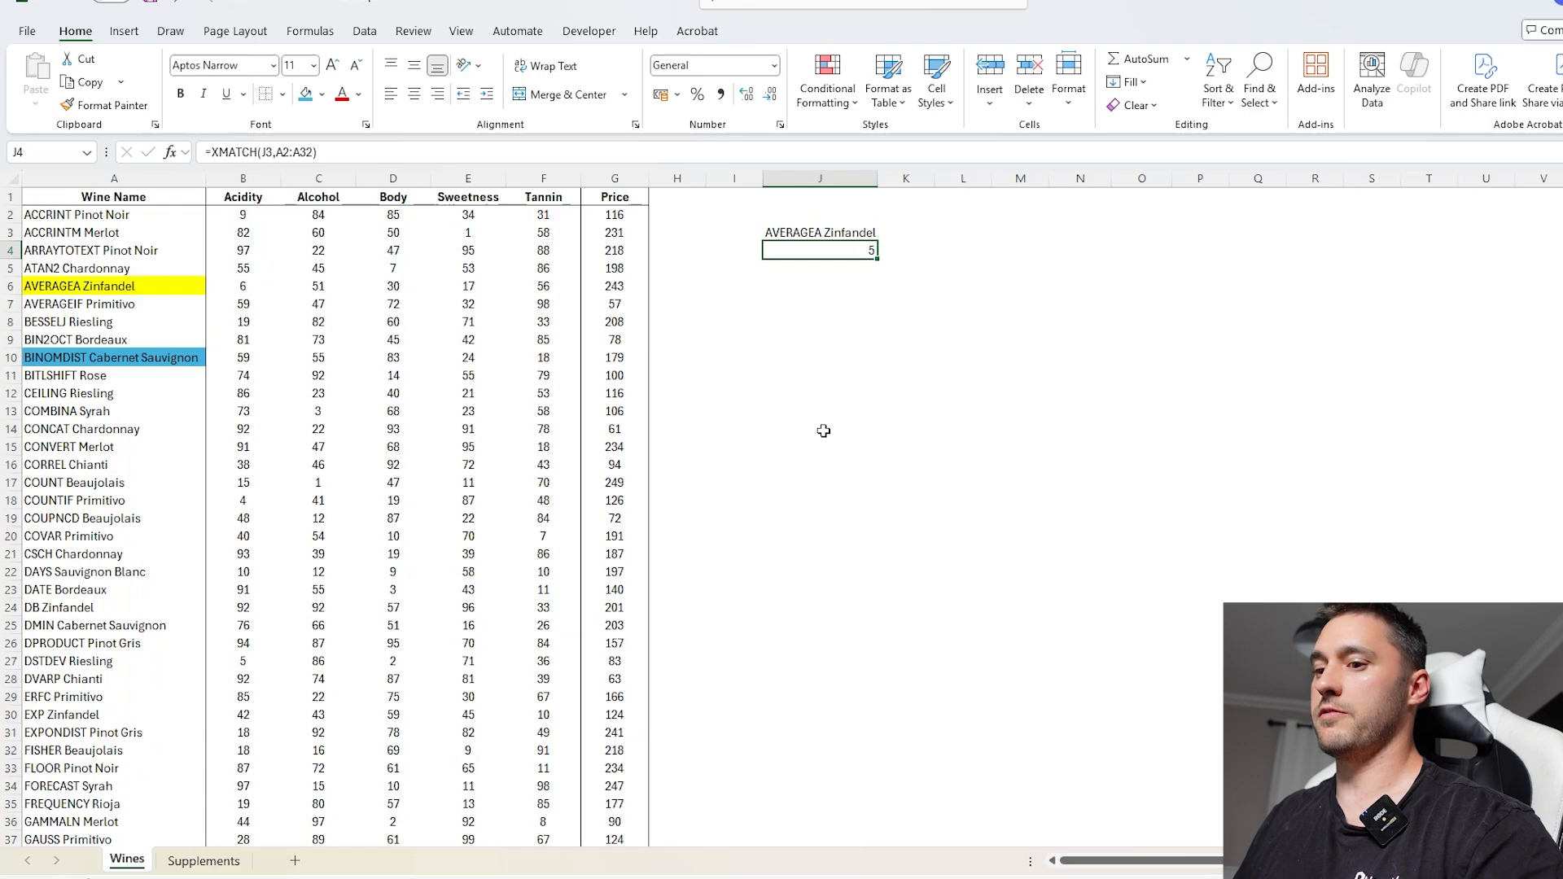
pyautogui.press('F2')
pyautogui.moveTo(206, 232); pyautogui.dragTo(206, 304)
pyautogui.press('Return')
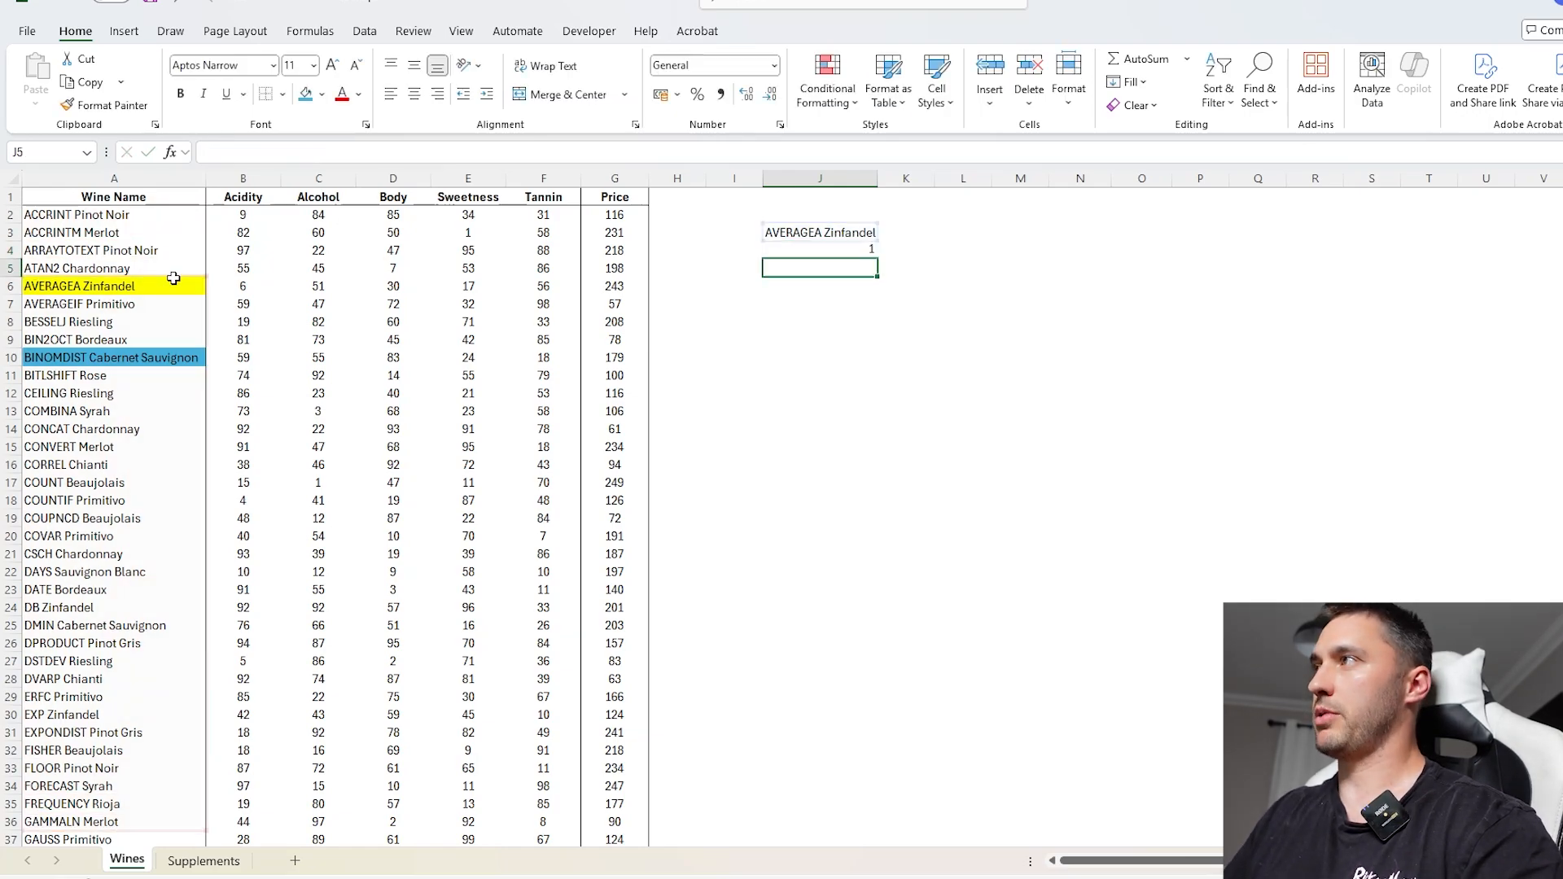
# - Fill the Body value of AVERAGEA Zinfandel (D6) with yellow
pyautogui.click(831, 249)
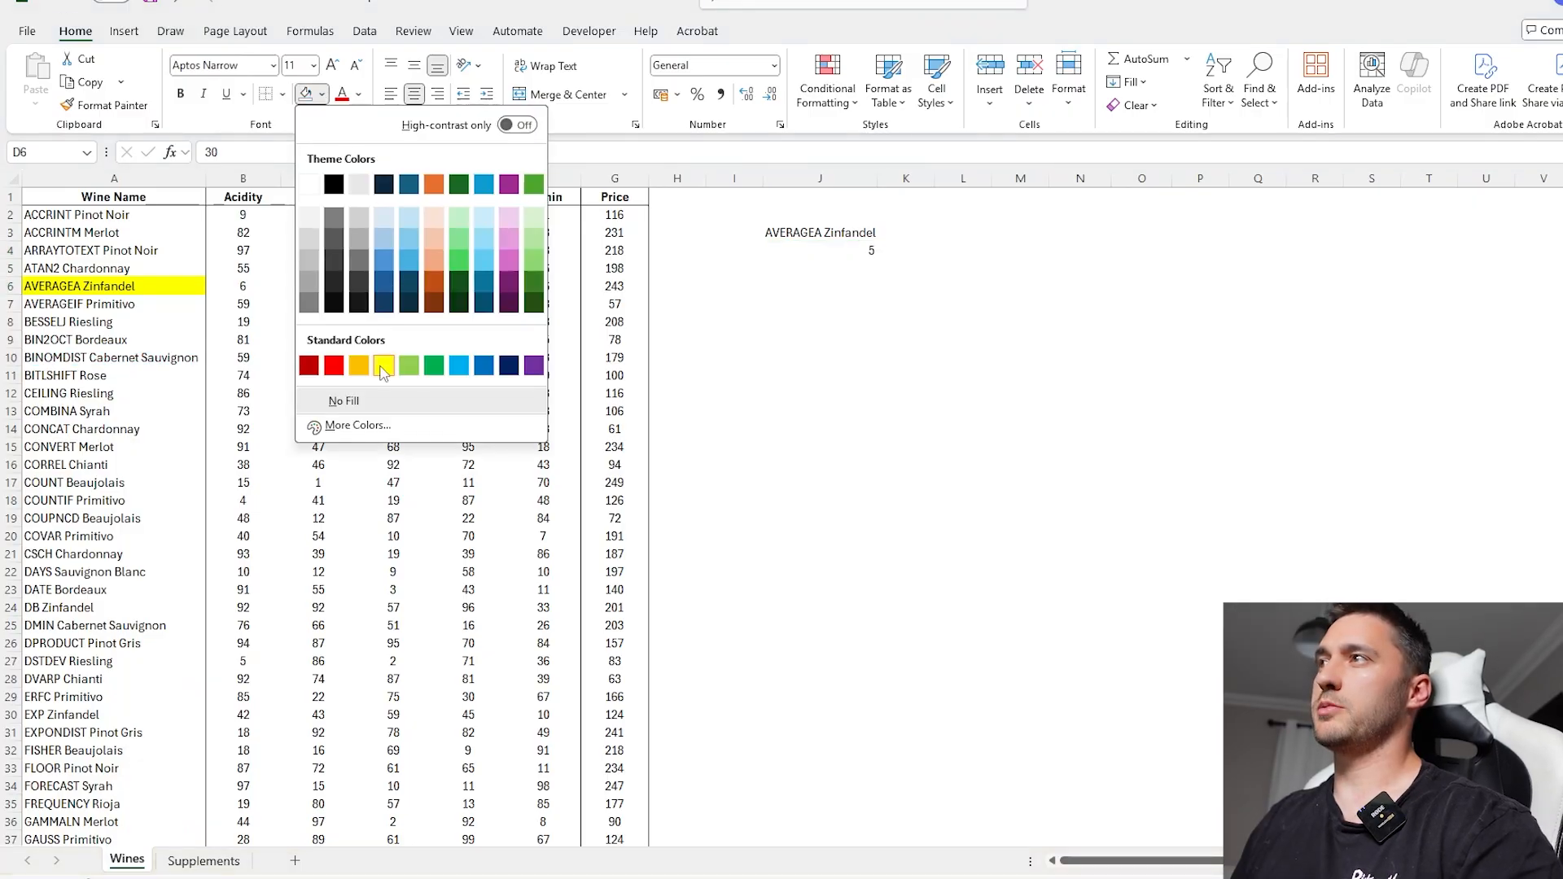
pyautogui.click(383, 366)
pyautogui.click(905, 357)
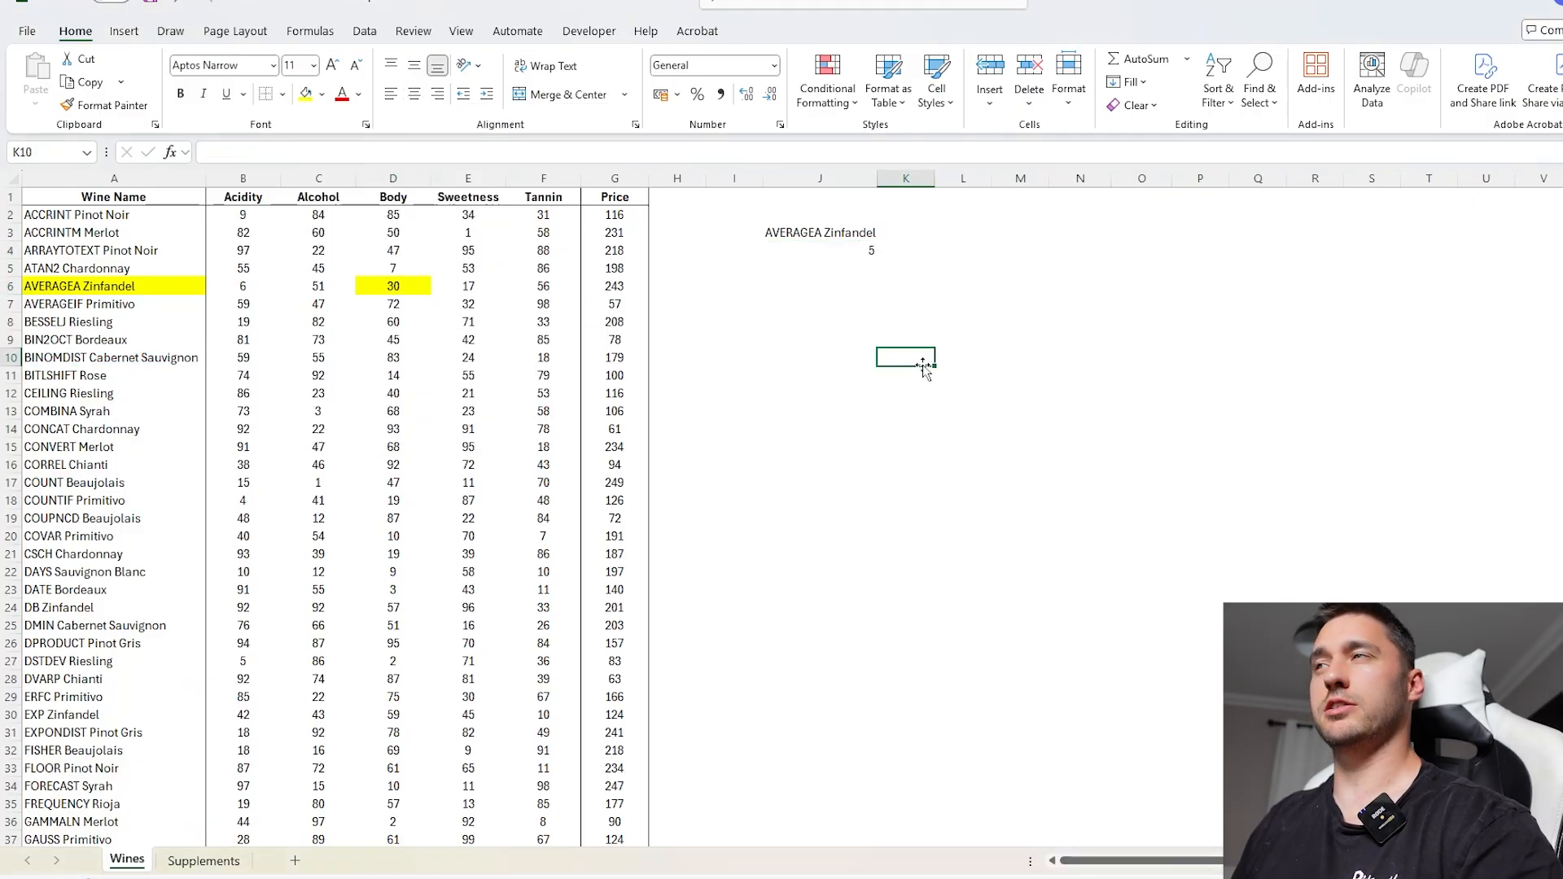
pyautogui.click(147, 178)
pyautogui.click(135, 284)
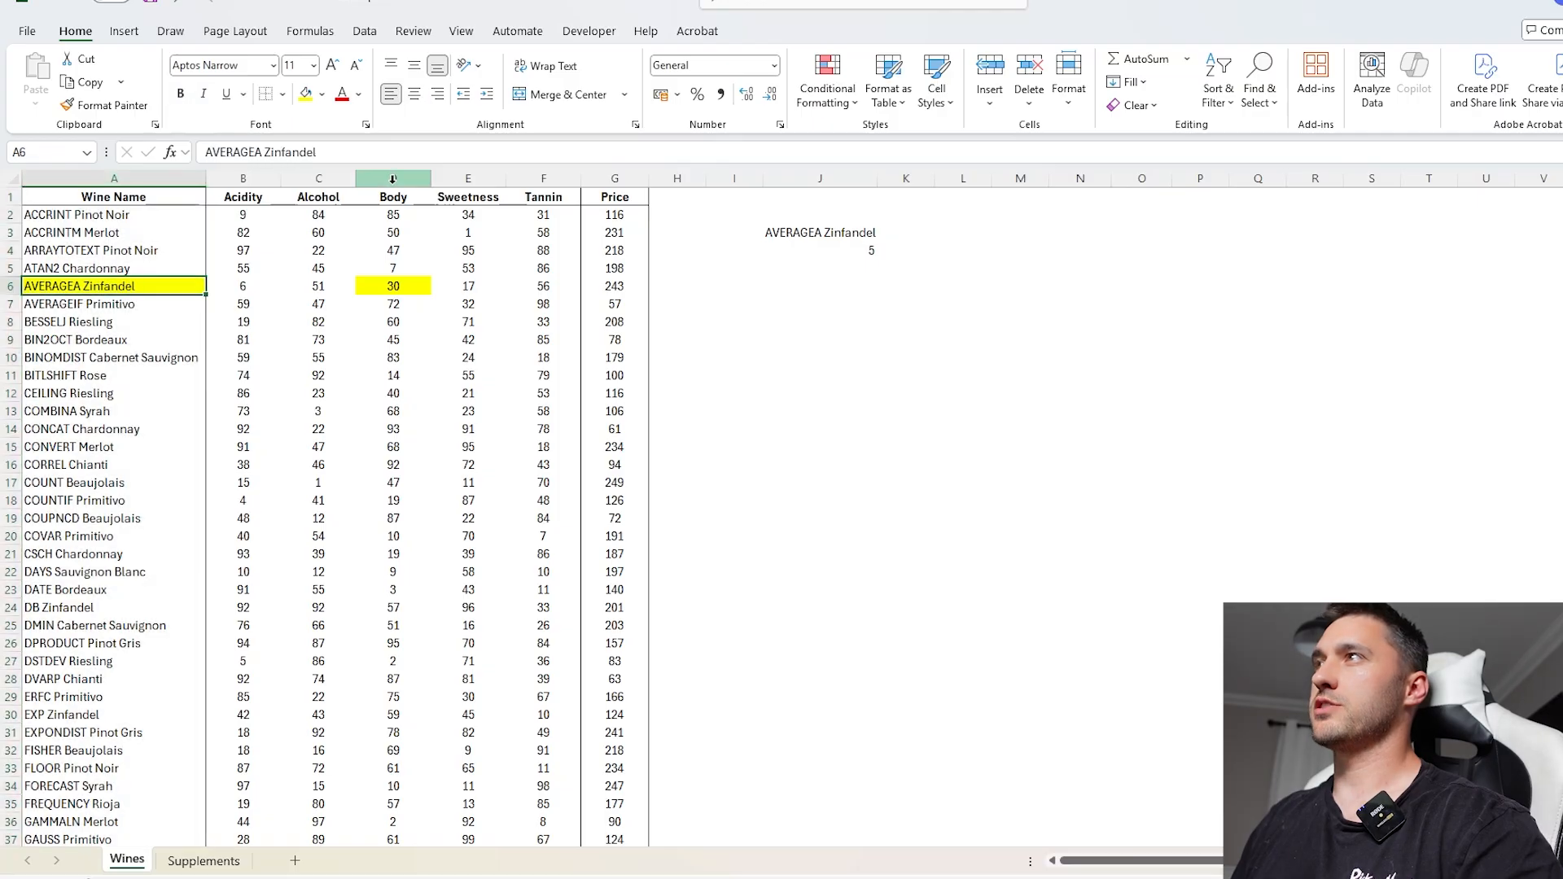
pyautogui.click(393, 177)
pyautogui.click(398, 287)
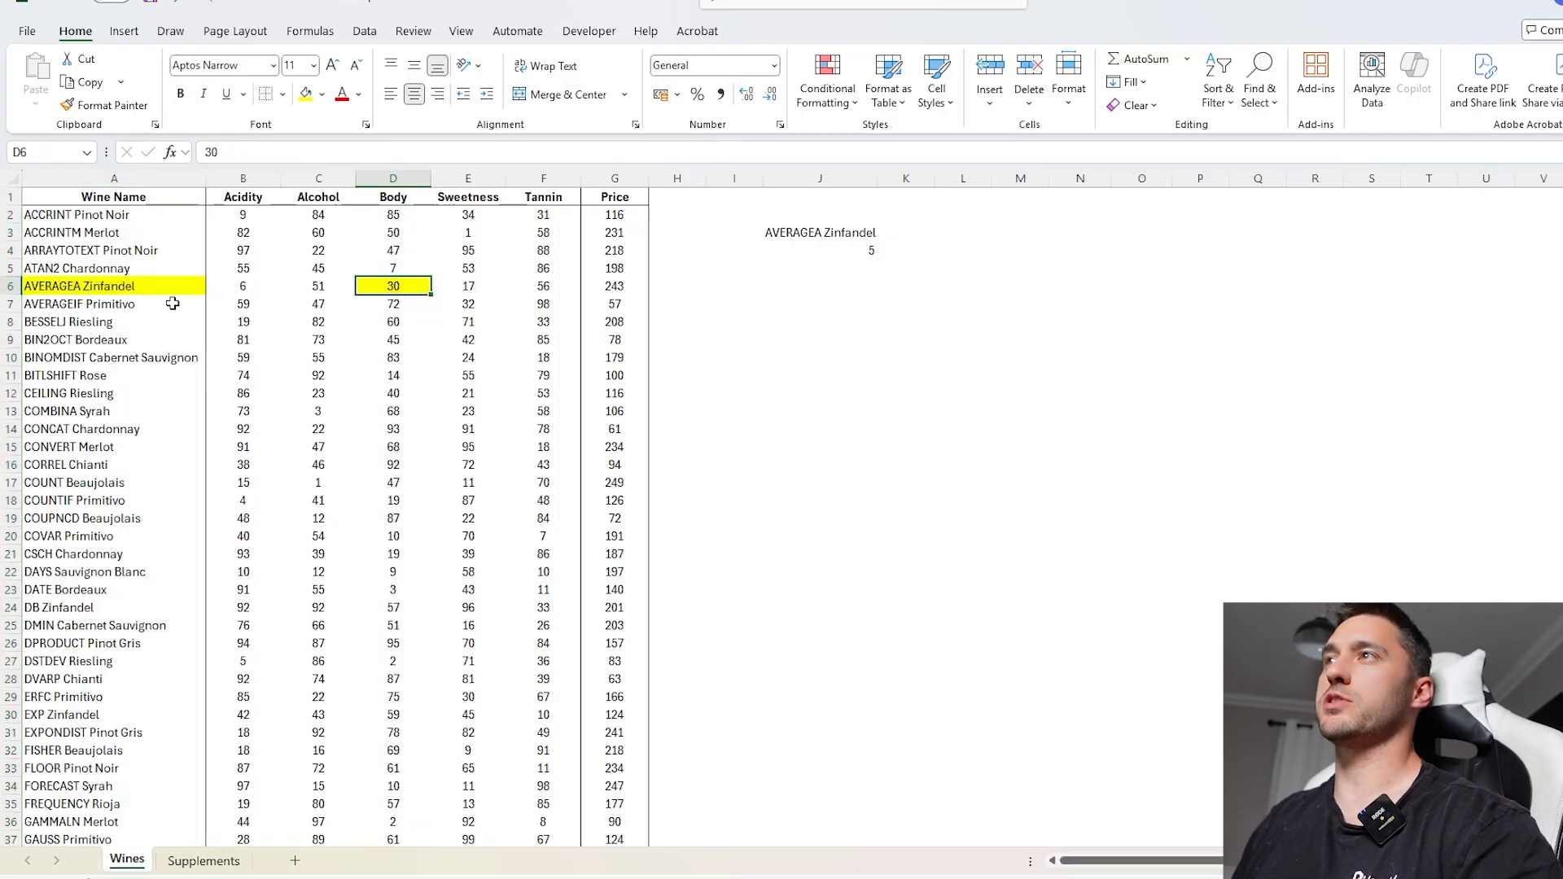
pyautogui.click(124, 290)
# - Build a sample table with =SEQUENCE(10) in J10 on yellow fill and the letters a to j in K10:K19 on light blue fill
pyautogui.click(856, 356)
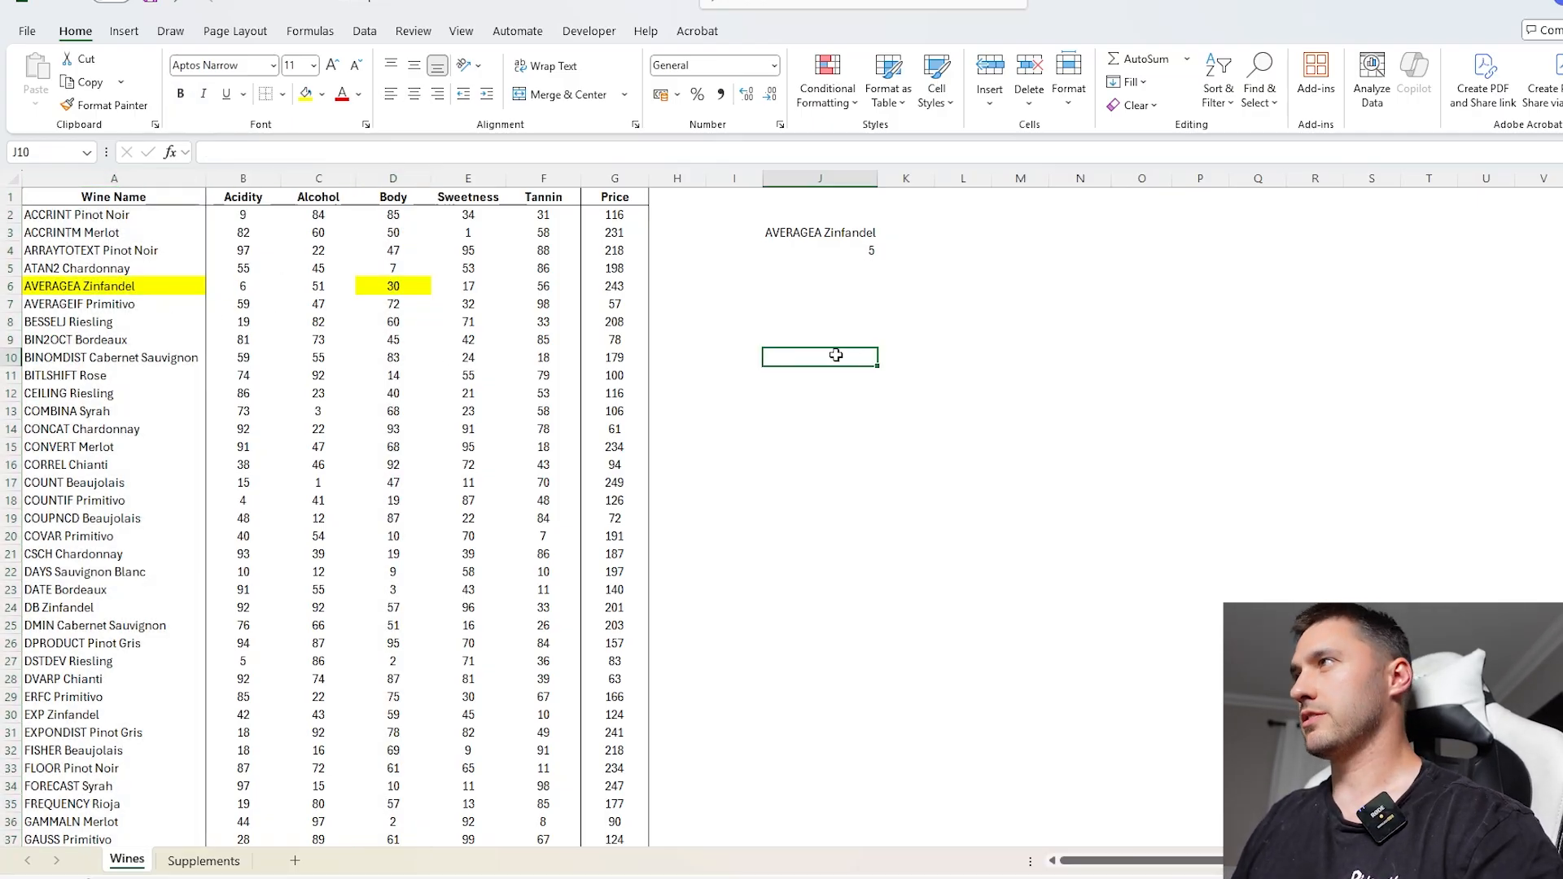
pyautogui.write('=')
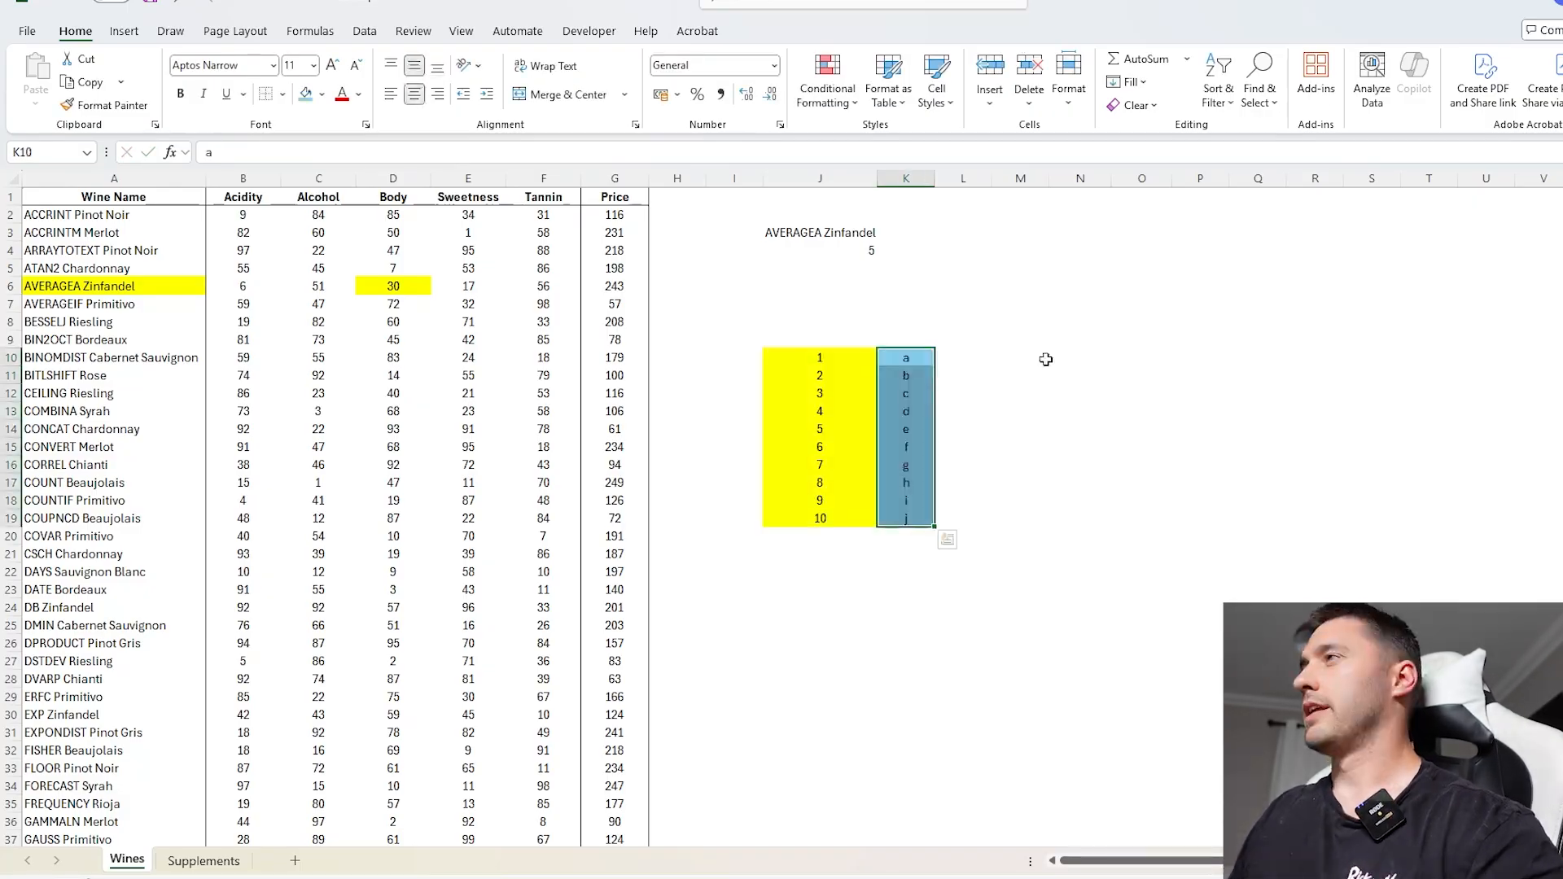
pyautogui.click(1045, 363)
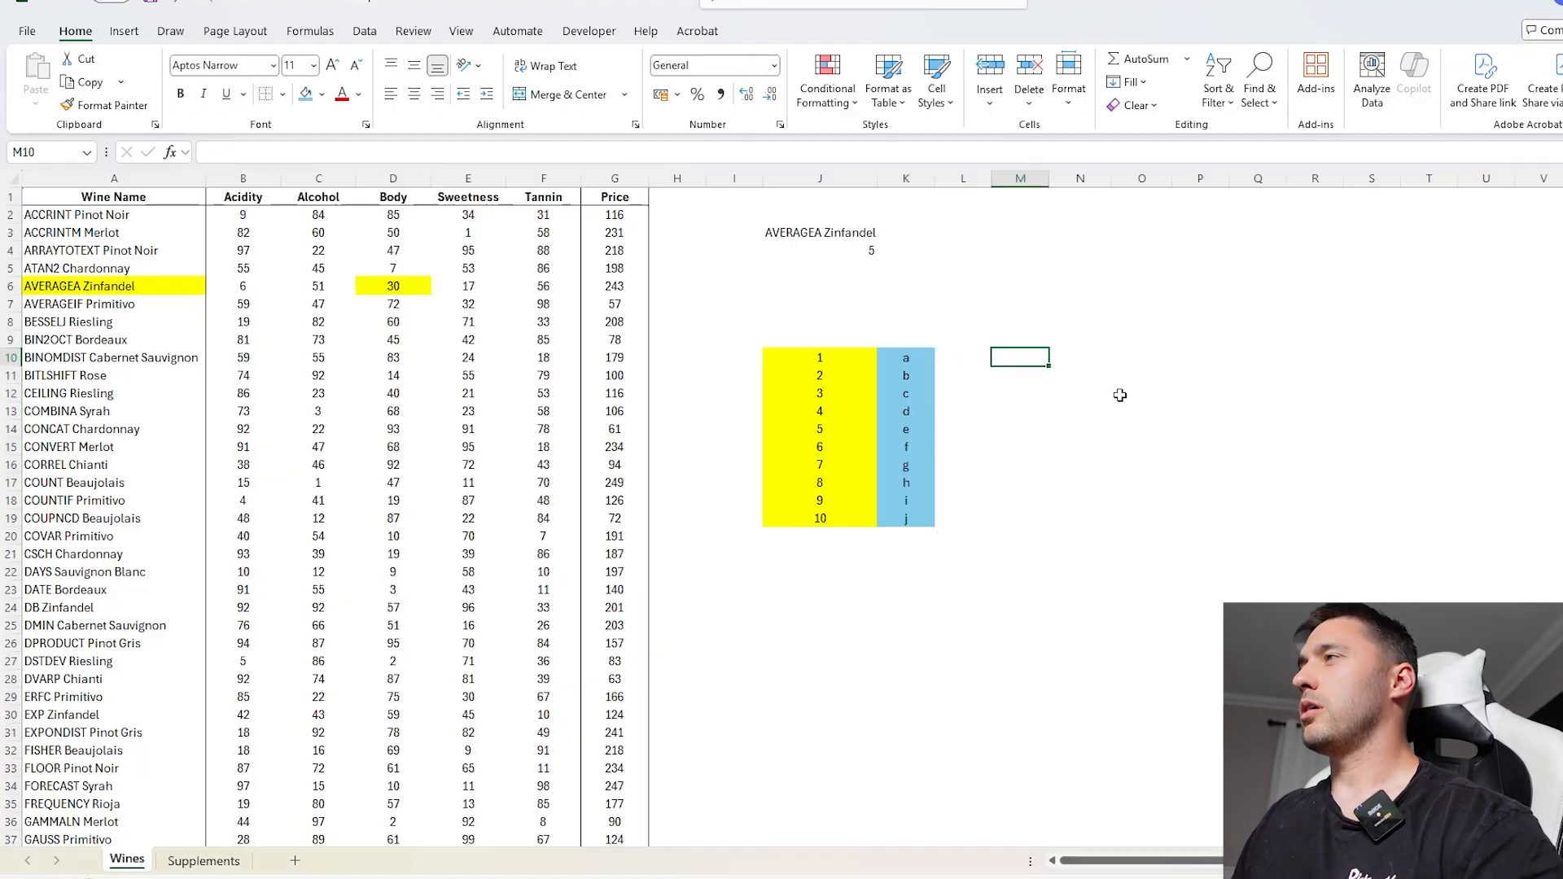
pyautogui.moveTo(822, 356); pyautogui.dragTo(822, 518)
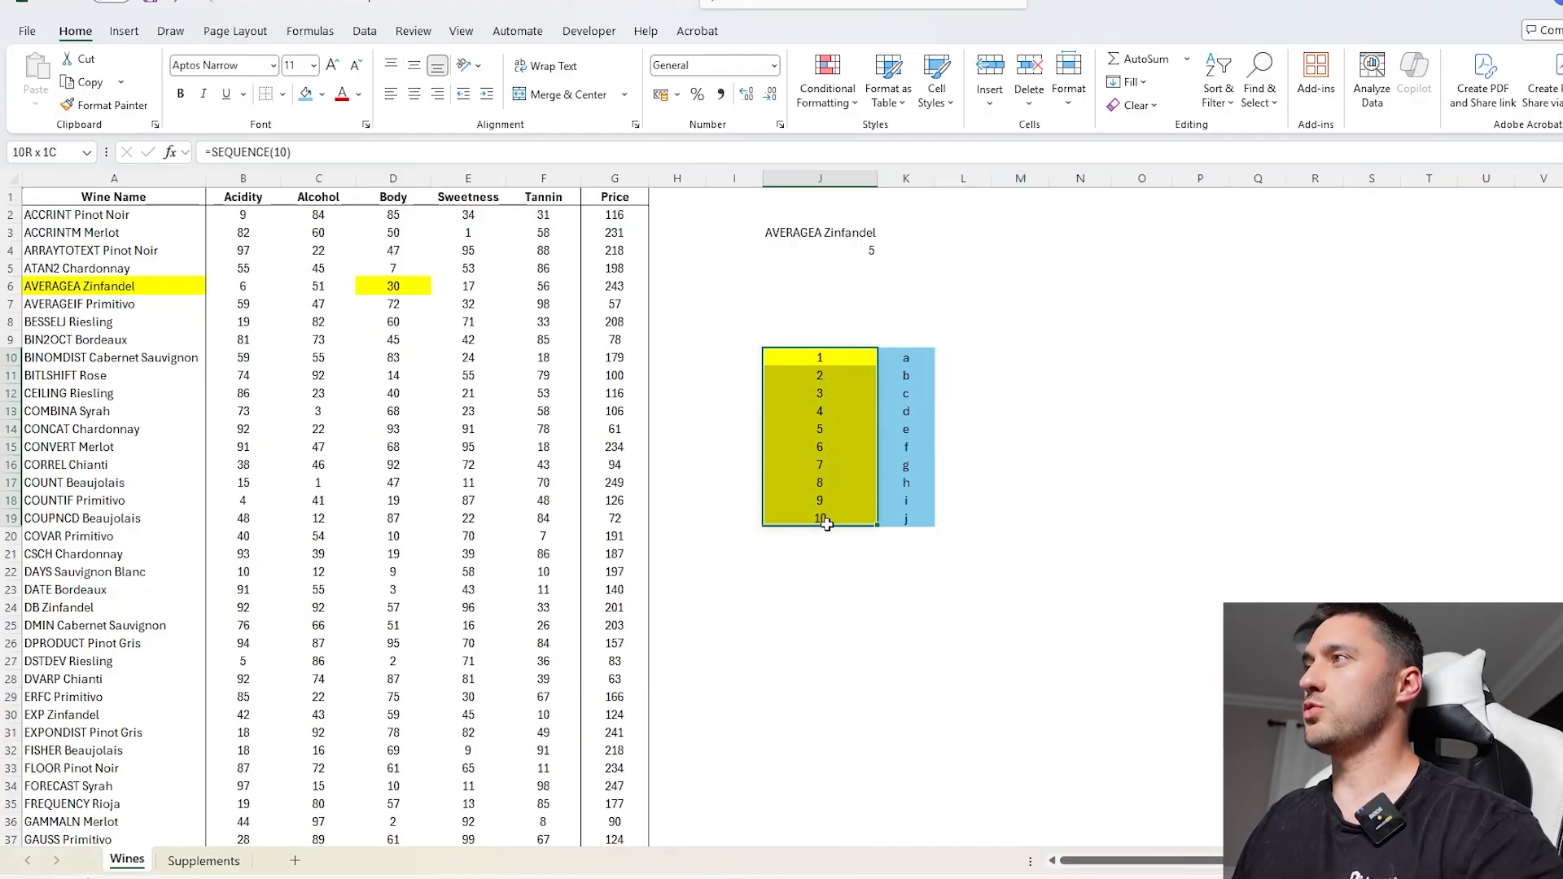
# - Enter =XLOOKUP(6,J10#,K10:K19) in N10 to return the letter that matches number 6 in the sample table
pyautogui.click(1073, 359)
pyautogui.write('=')
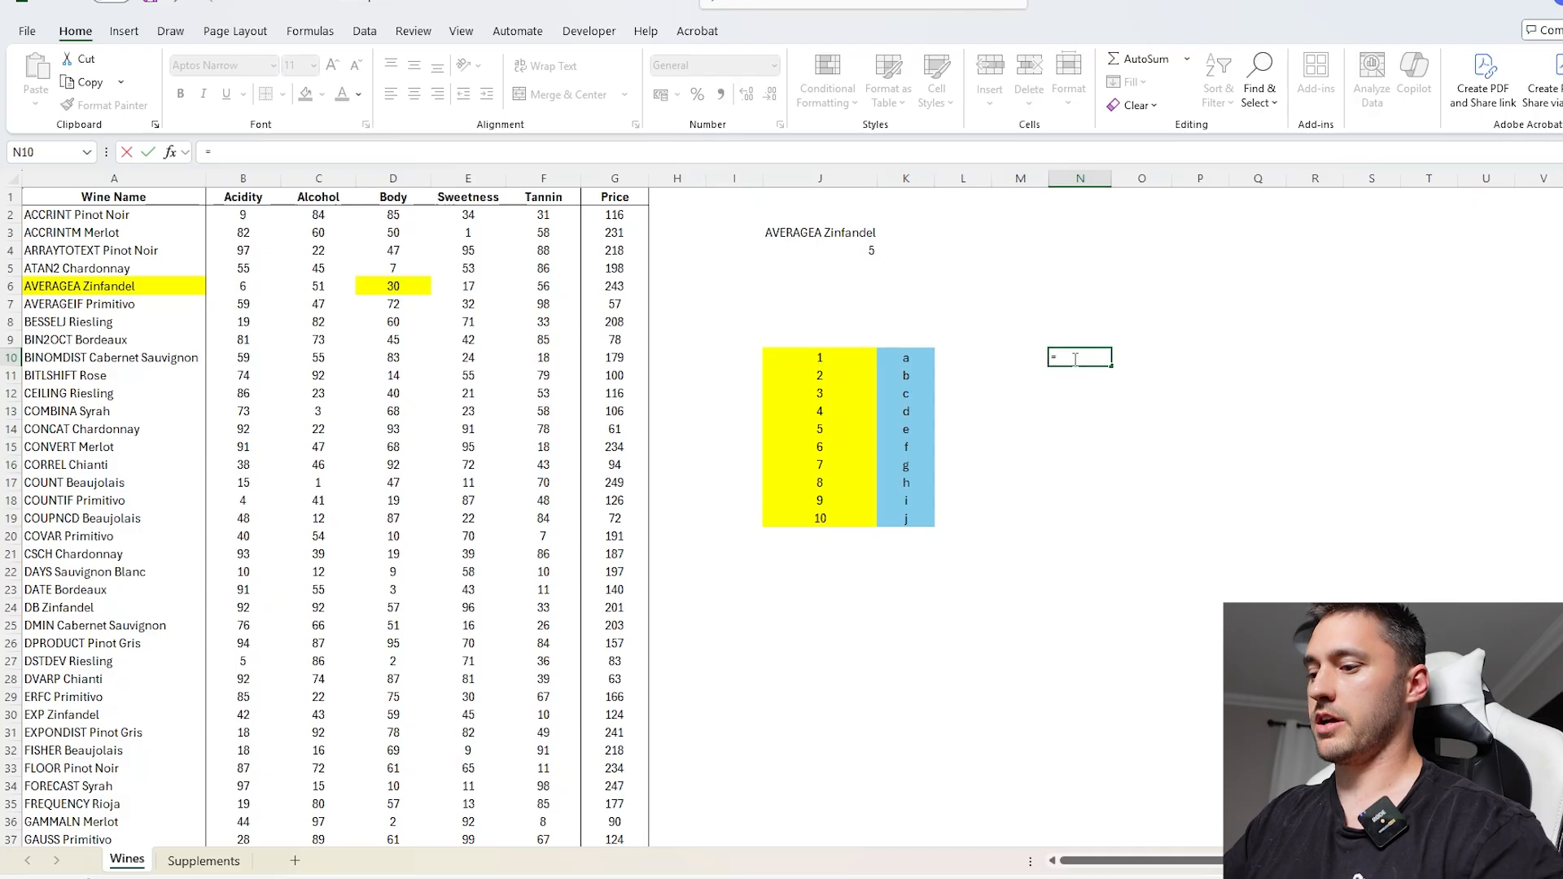
pyautogui.write('XLOOKUP(6')
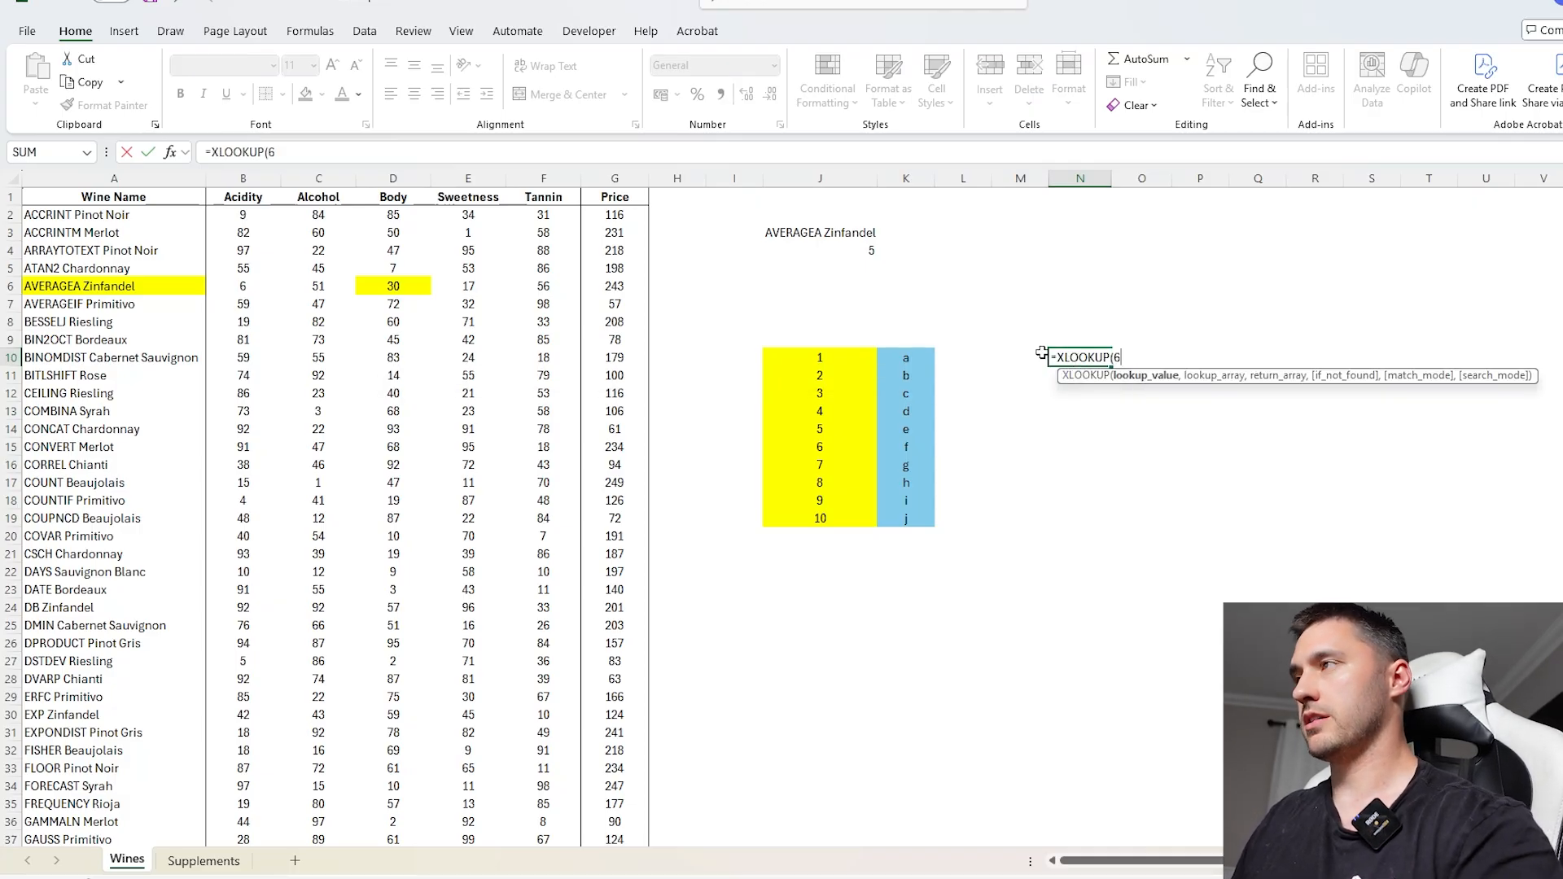
pyautogui.write(',')
pyautogui.moveTo(850, 358); pyautogui.dragTo(906, 358)
pyautogui.write(',')
pyautogui.press('Return')
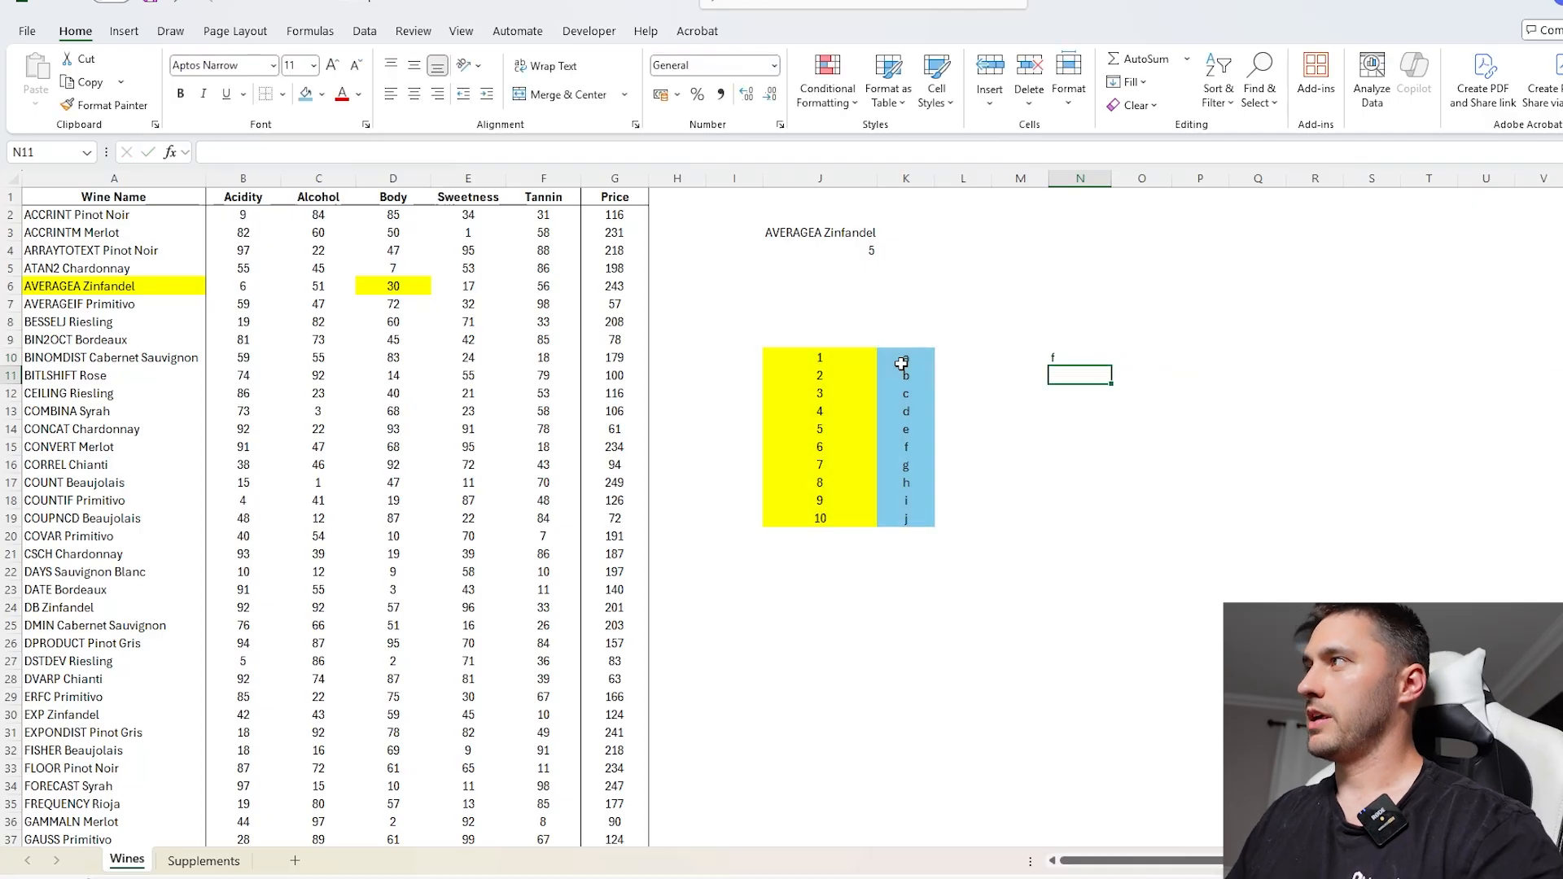
# - Compare the row for number 6 in the sample table with the lookup value and lookup array of the N10 formula
pyautogui.click(1048, 351)
pyautogui.moveTo(806, 444); pyautogui.dragTo(882, 445)
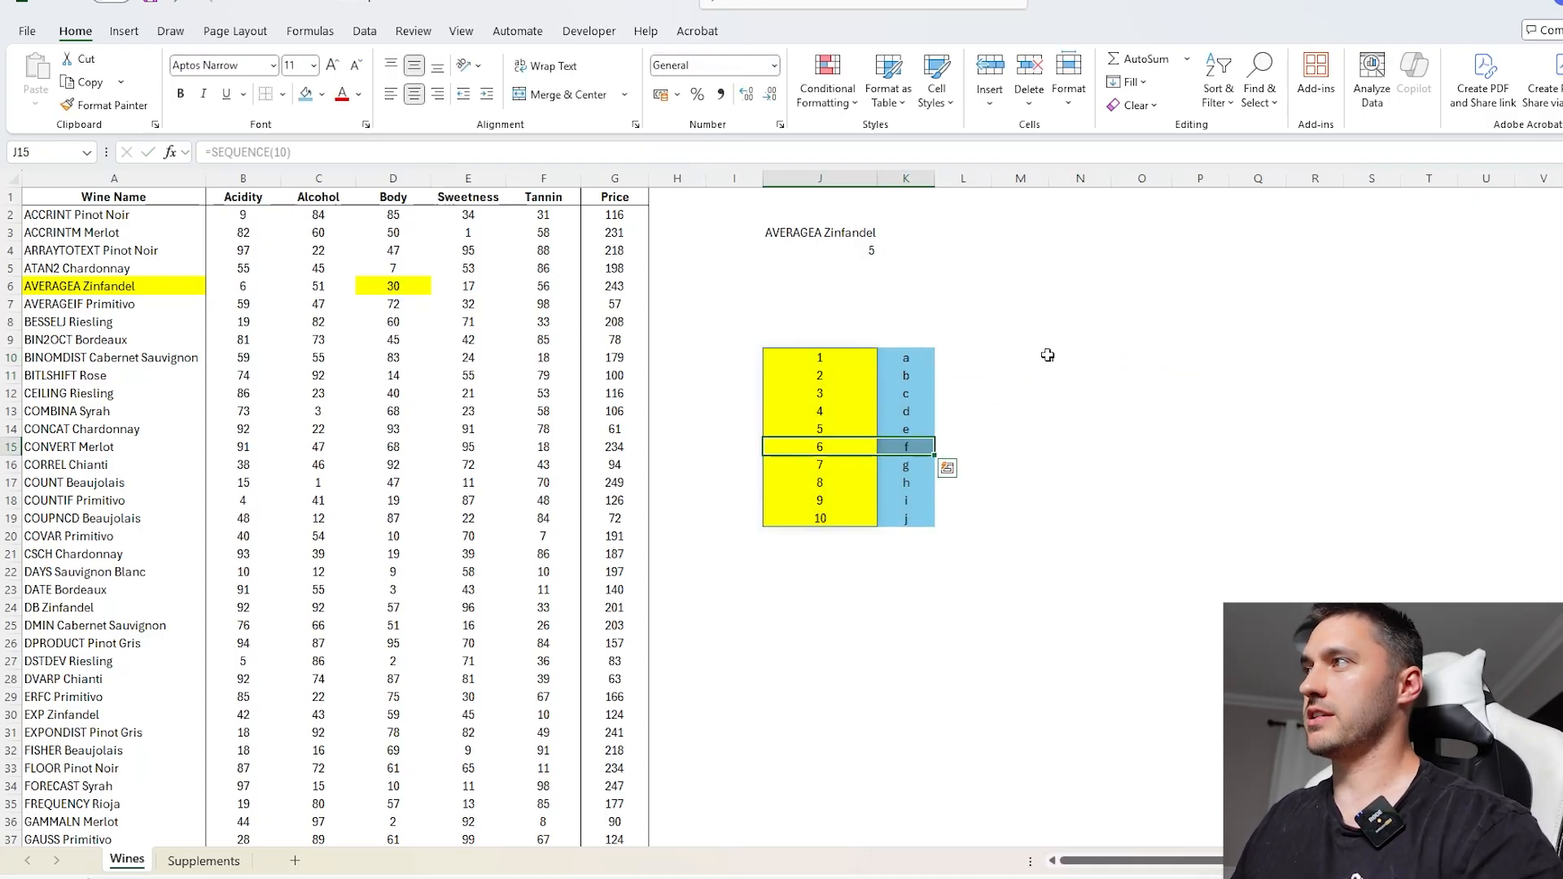
pyautogui.click(1049, 356)
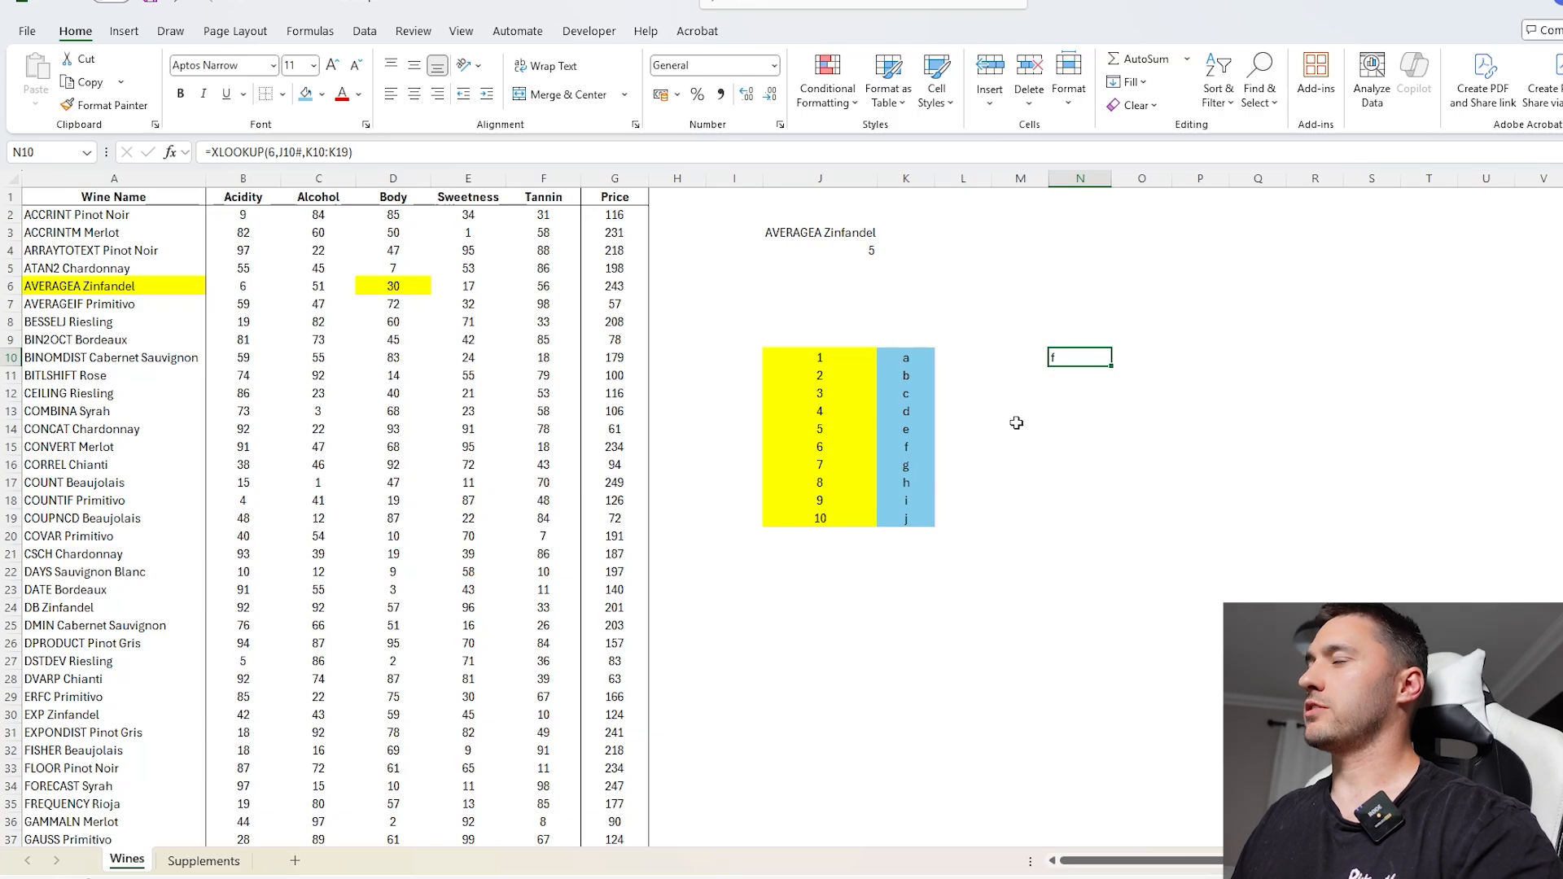
pyautogui.press('F2')
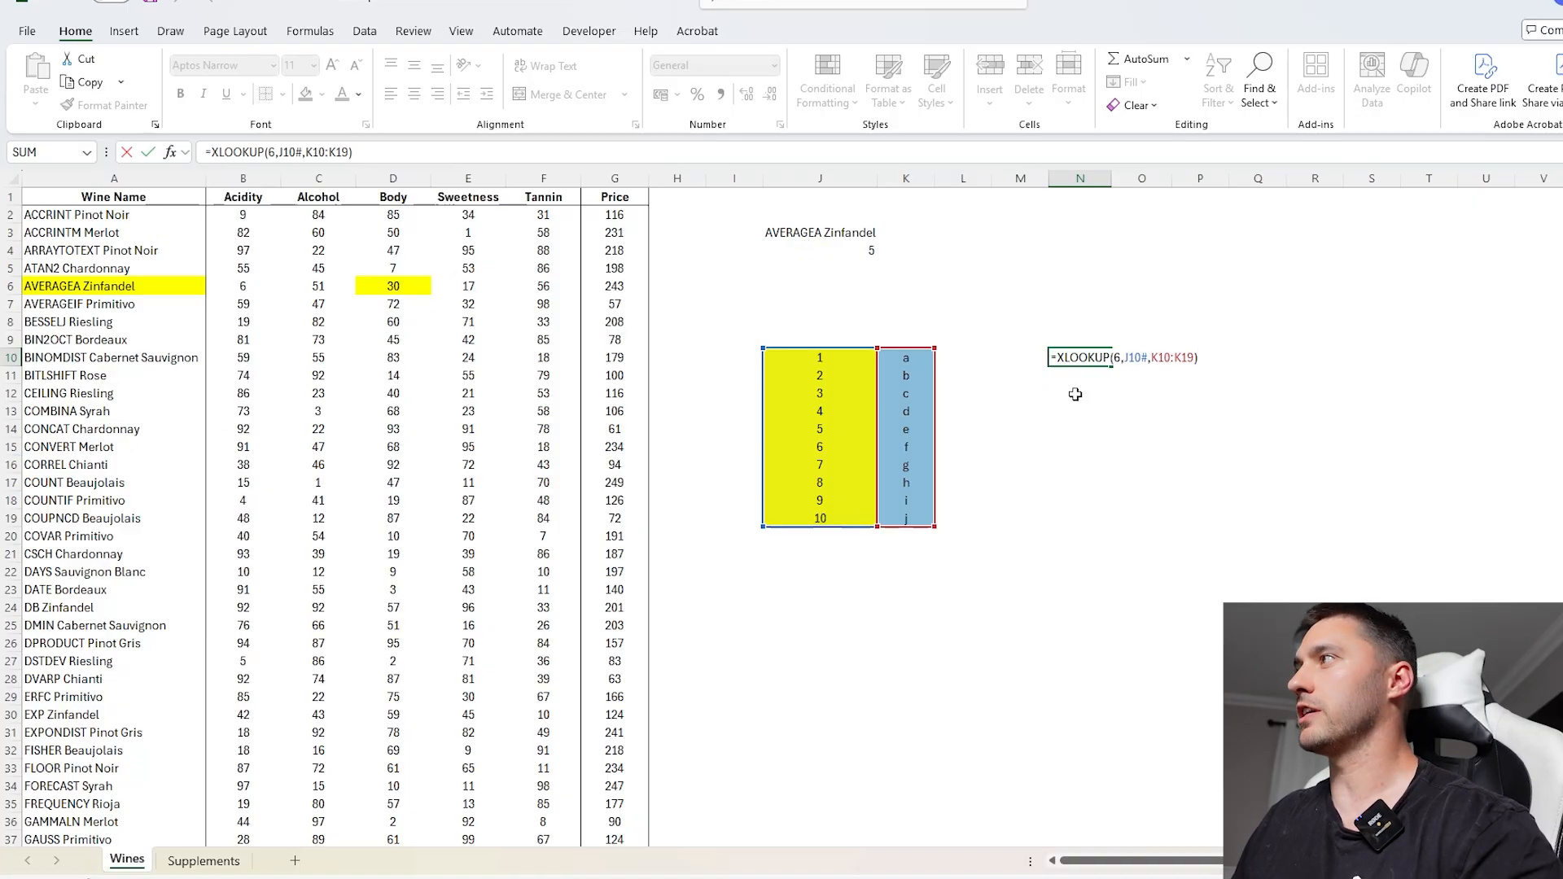
pyautogui.moveTo(1148, 358); pyautogui.dragTo(1115, 359)
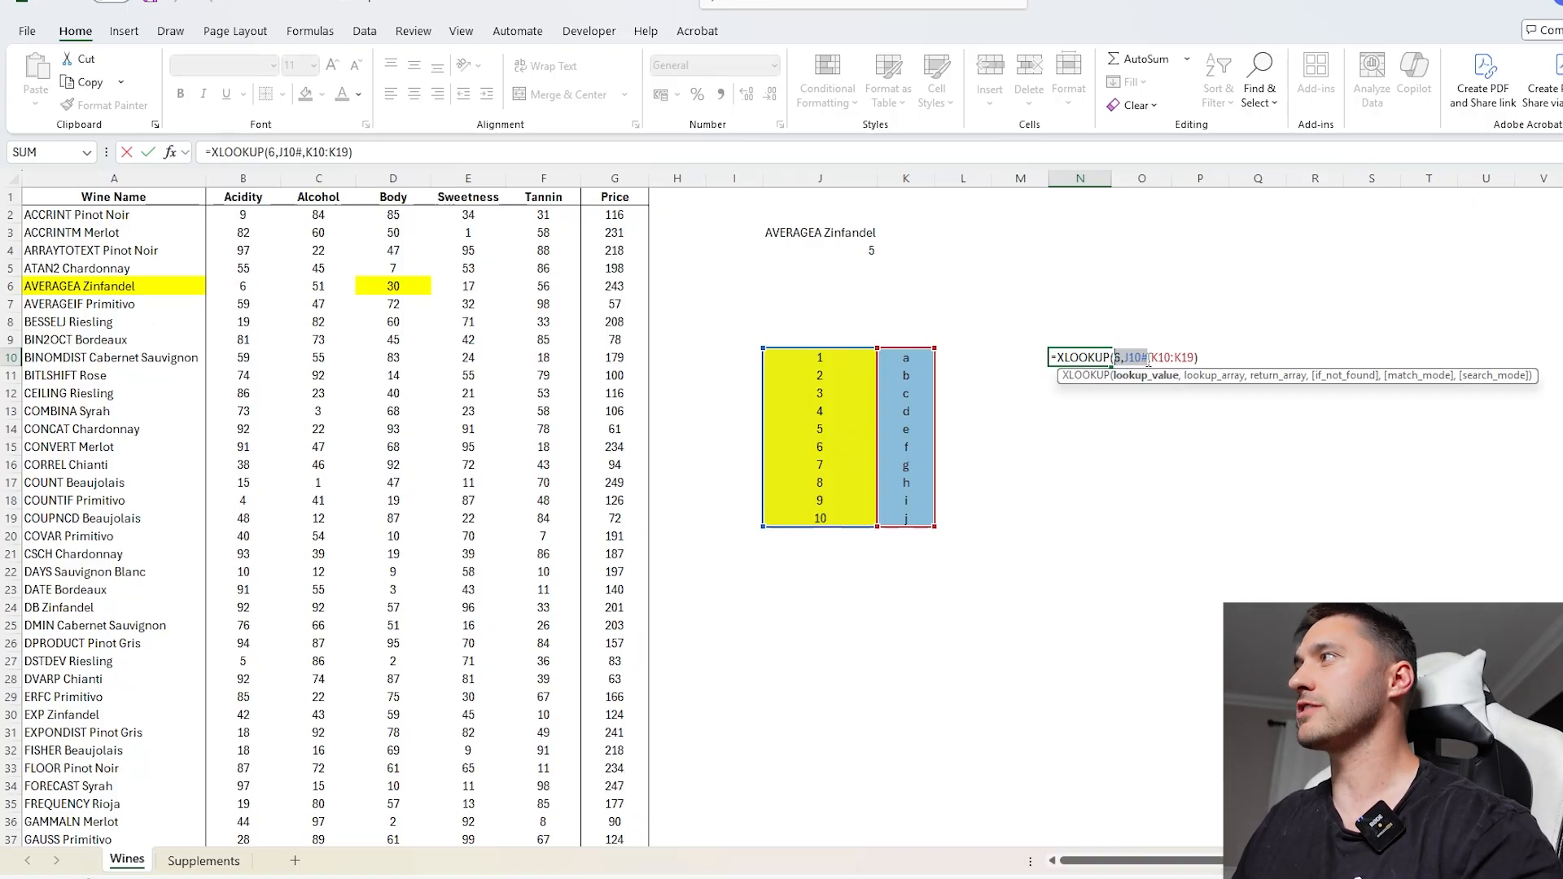
pyautogui.moveTo(1148, 359); pyautogui.dragTo(1110, 358)
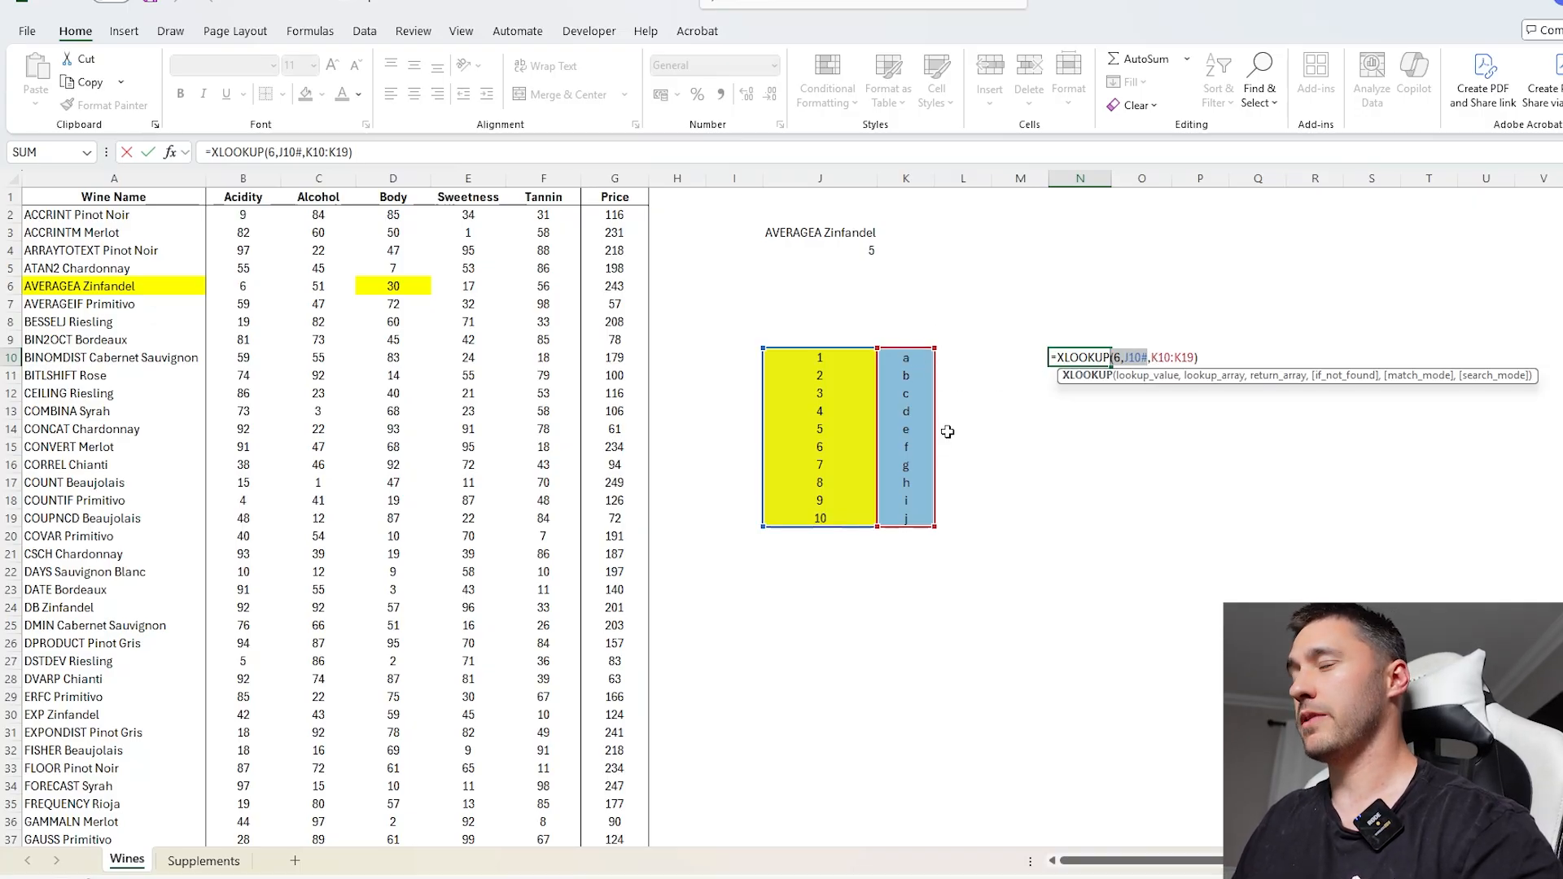
pyautogui.press('Return')
# - Move the blue letter column K10:K19 to Q25:Q34 and open the XLOOKUP formula in N10 to inspect its ranges
pyautogui.moveTo(906, 359); pyautogui.dragTo(905, 517)
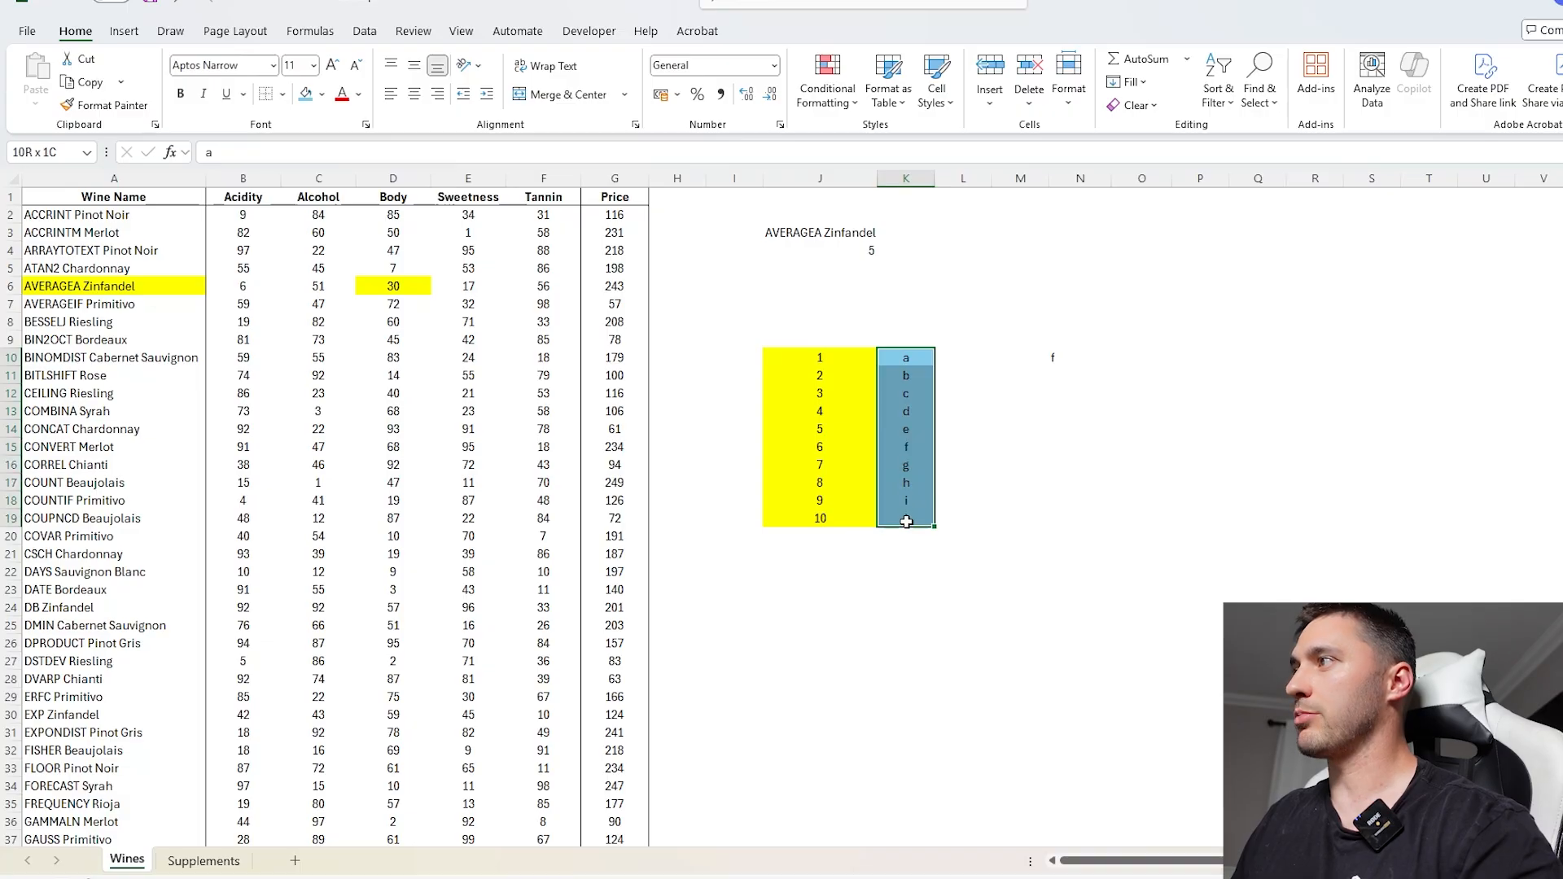
pyautogui.moveTo(935, 413); pyautogui.dragTo(1265, 674)
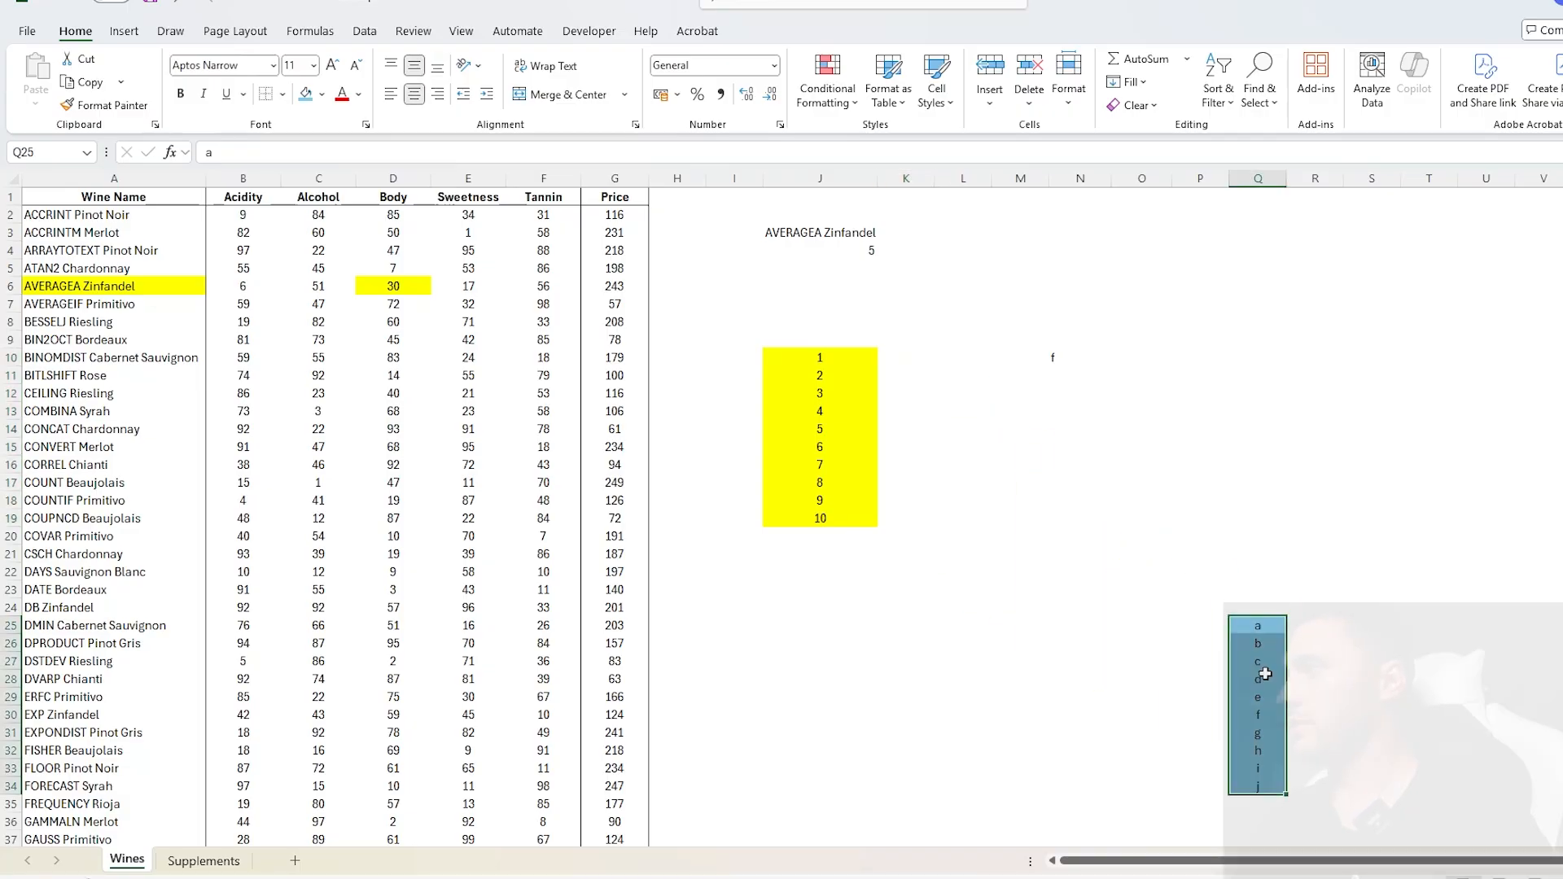
pyautogui.doubleClick(1056, 358)
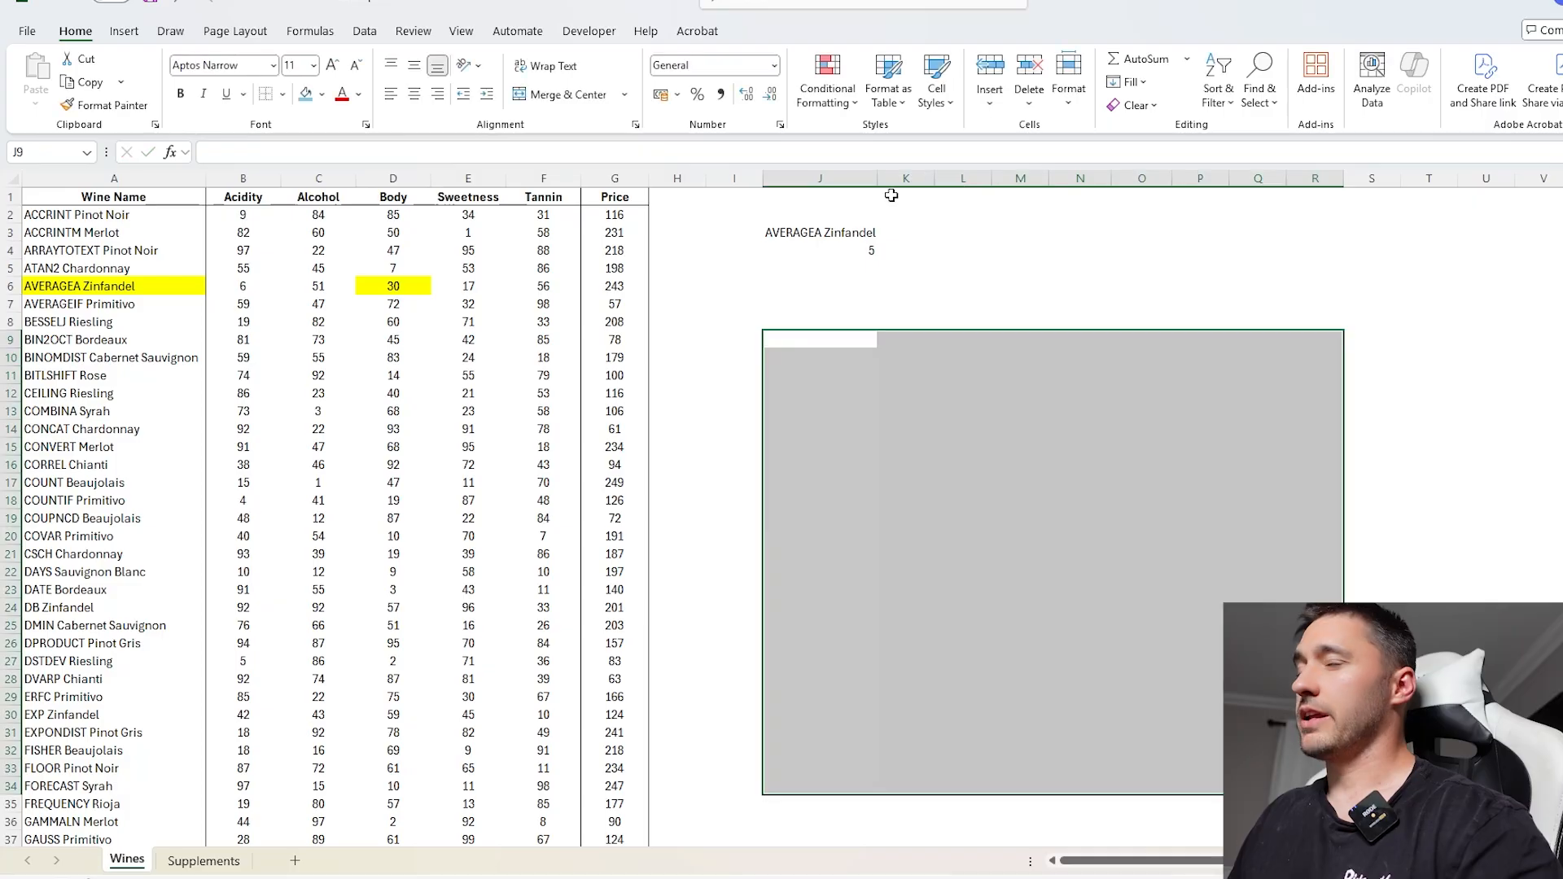
# - Clear the XMATCH formula from J4, and look over the Wine Name column, the Body column and the lookup name in J3
pyautogui.click(845, 249)
pyautogui.press('Delete')
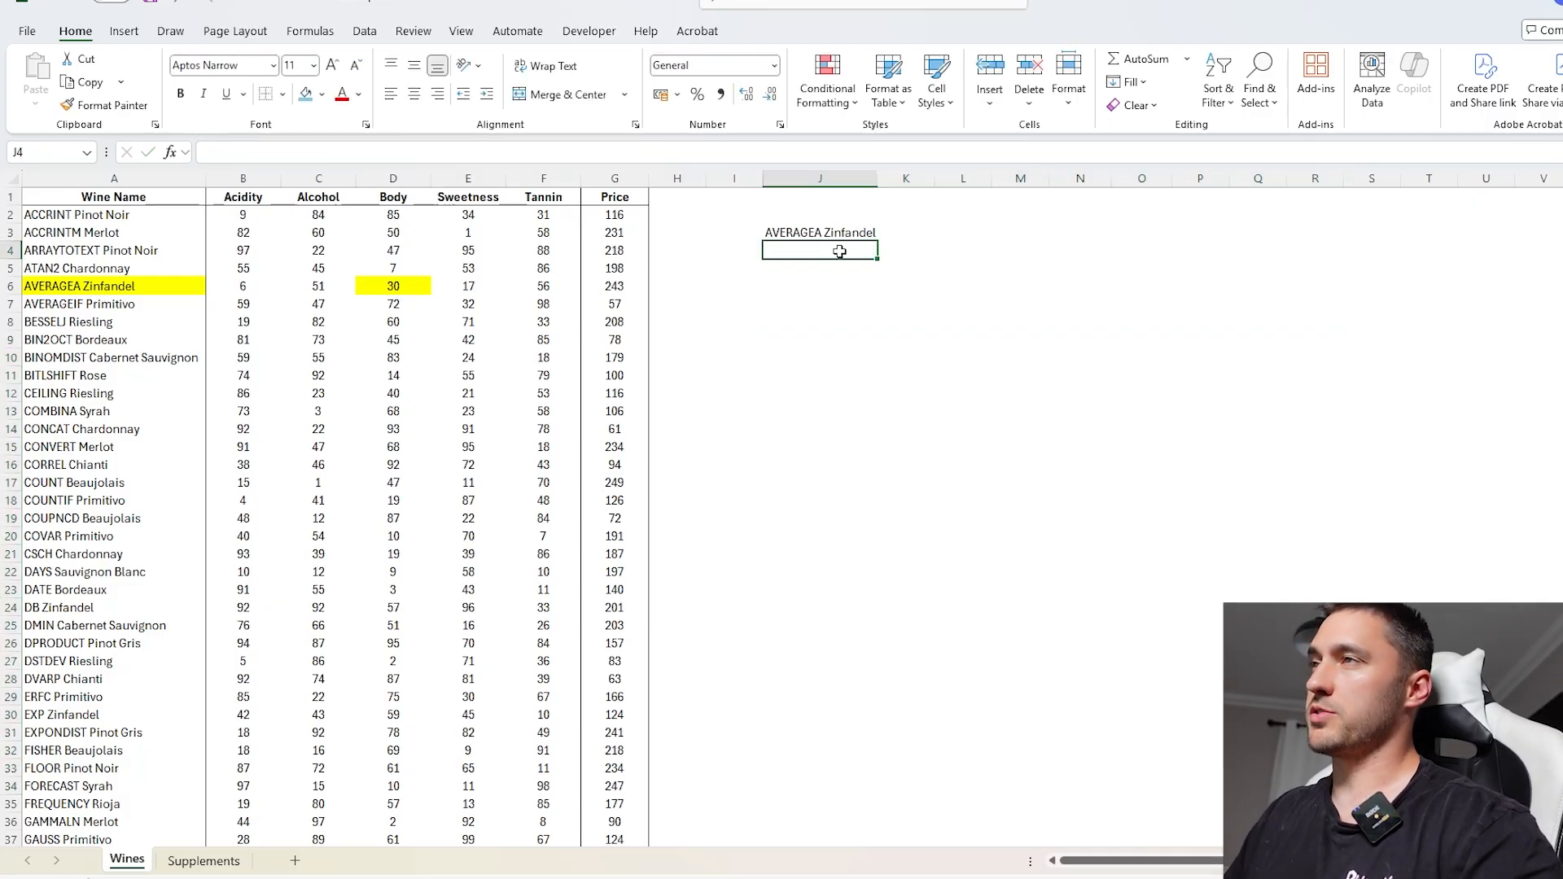
pyautogui.click(162, 178)
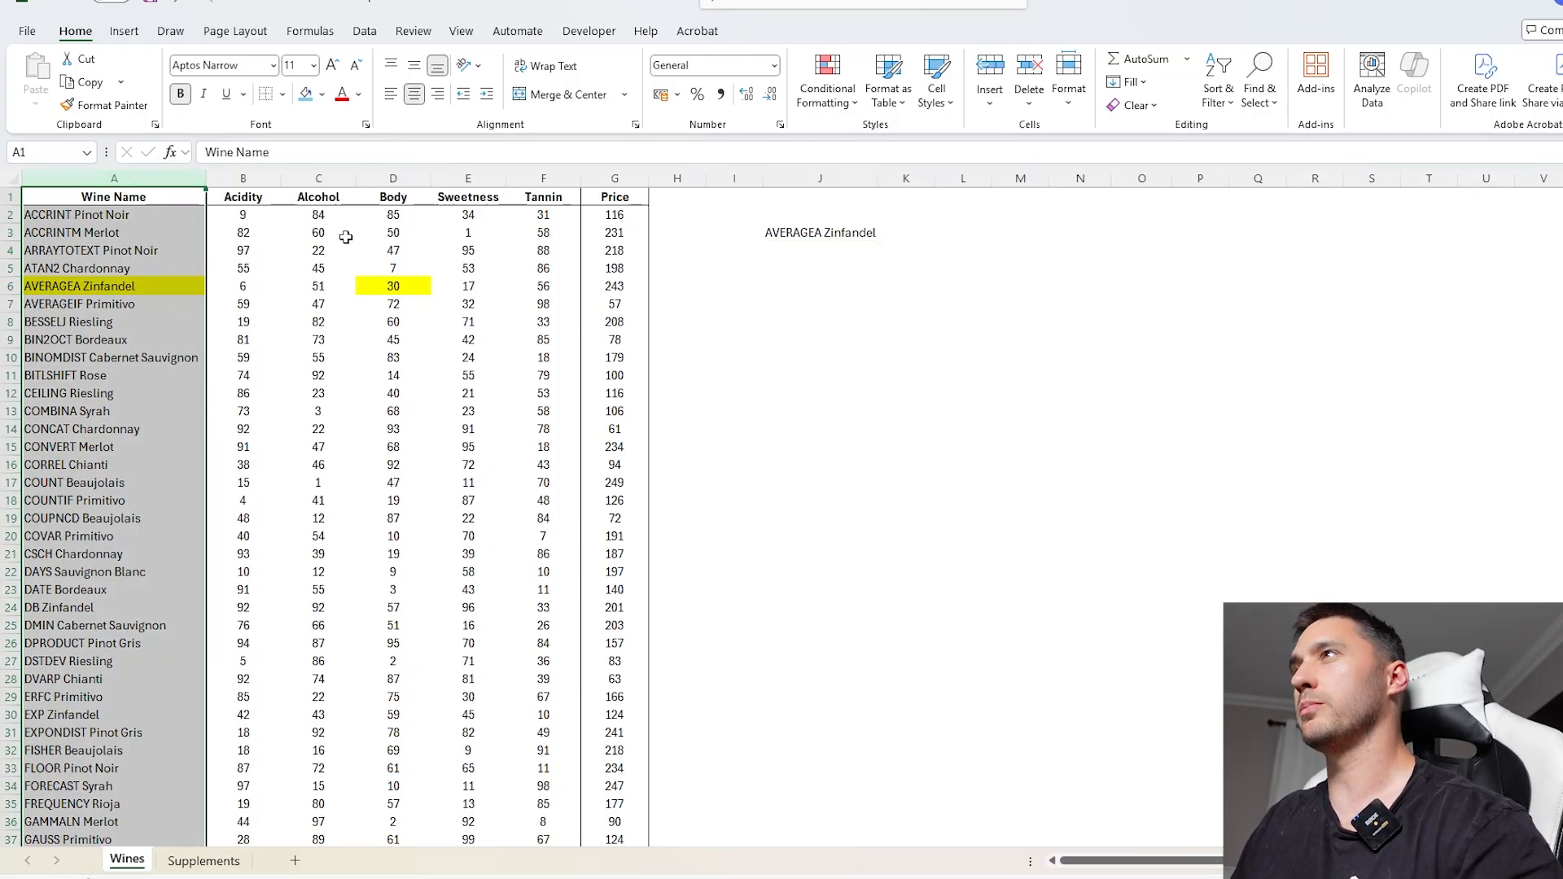
pyautogui.click(393, 178)
pyautogui.click(814, 233)
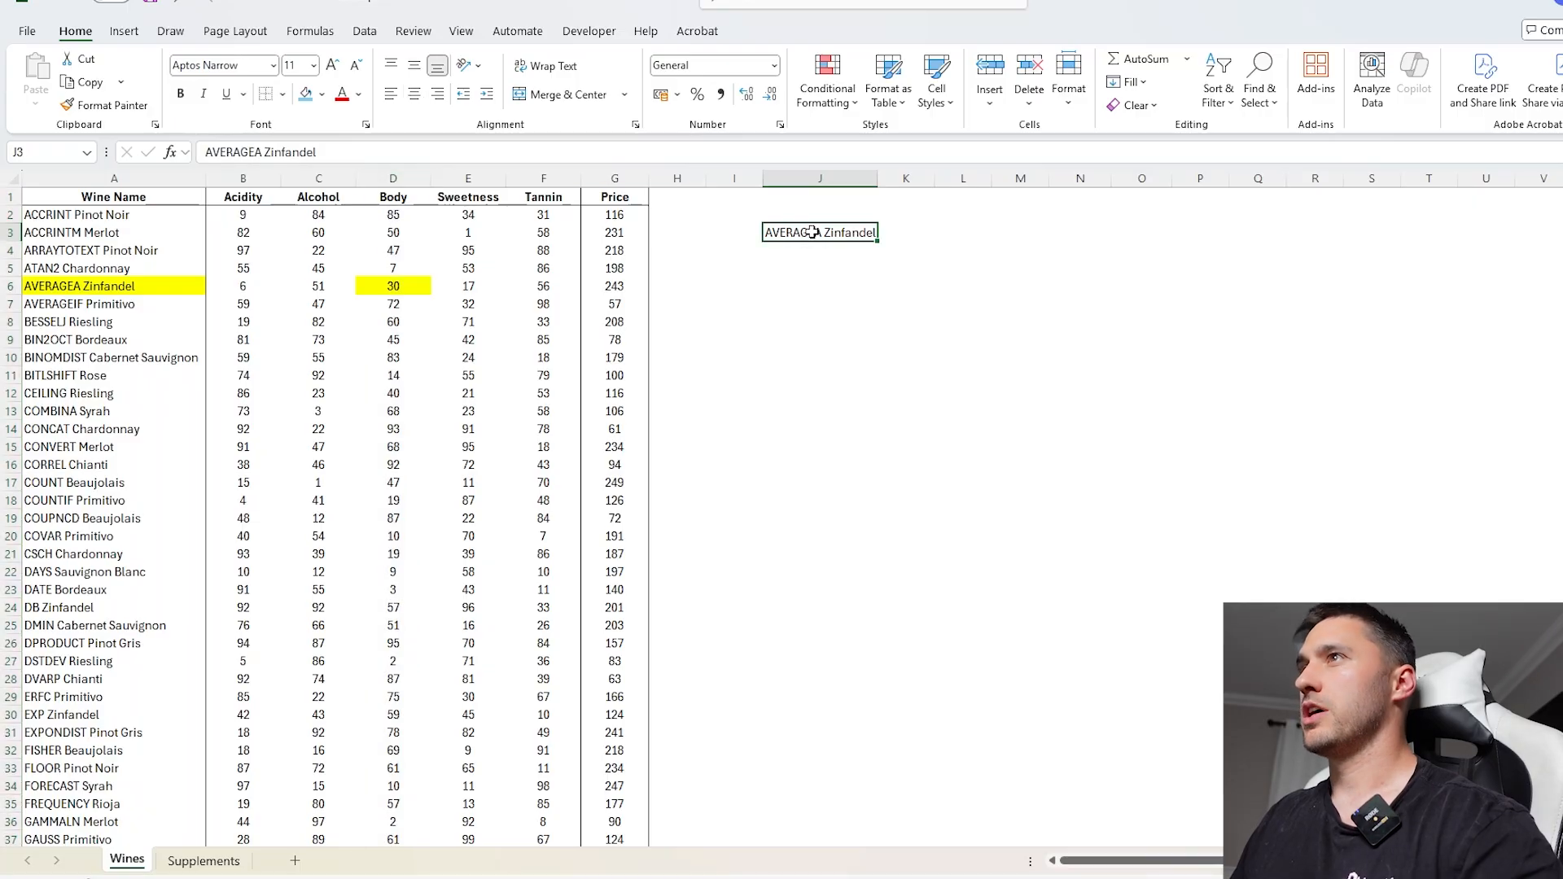
# - Enter =XLOOKUP(J3,A:A,D:D) in J5 to return the Body value of the wine in J3, and compare it with D6
pyautogui.click(816, 263)
pyautogui.write('=XLOOKUP(')
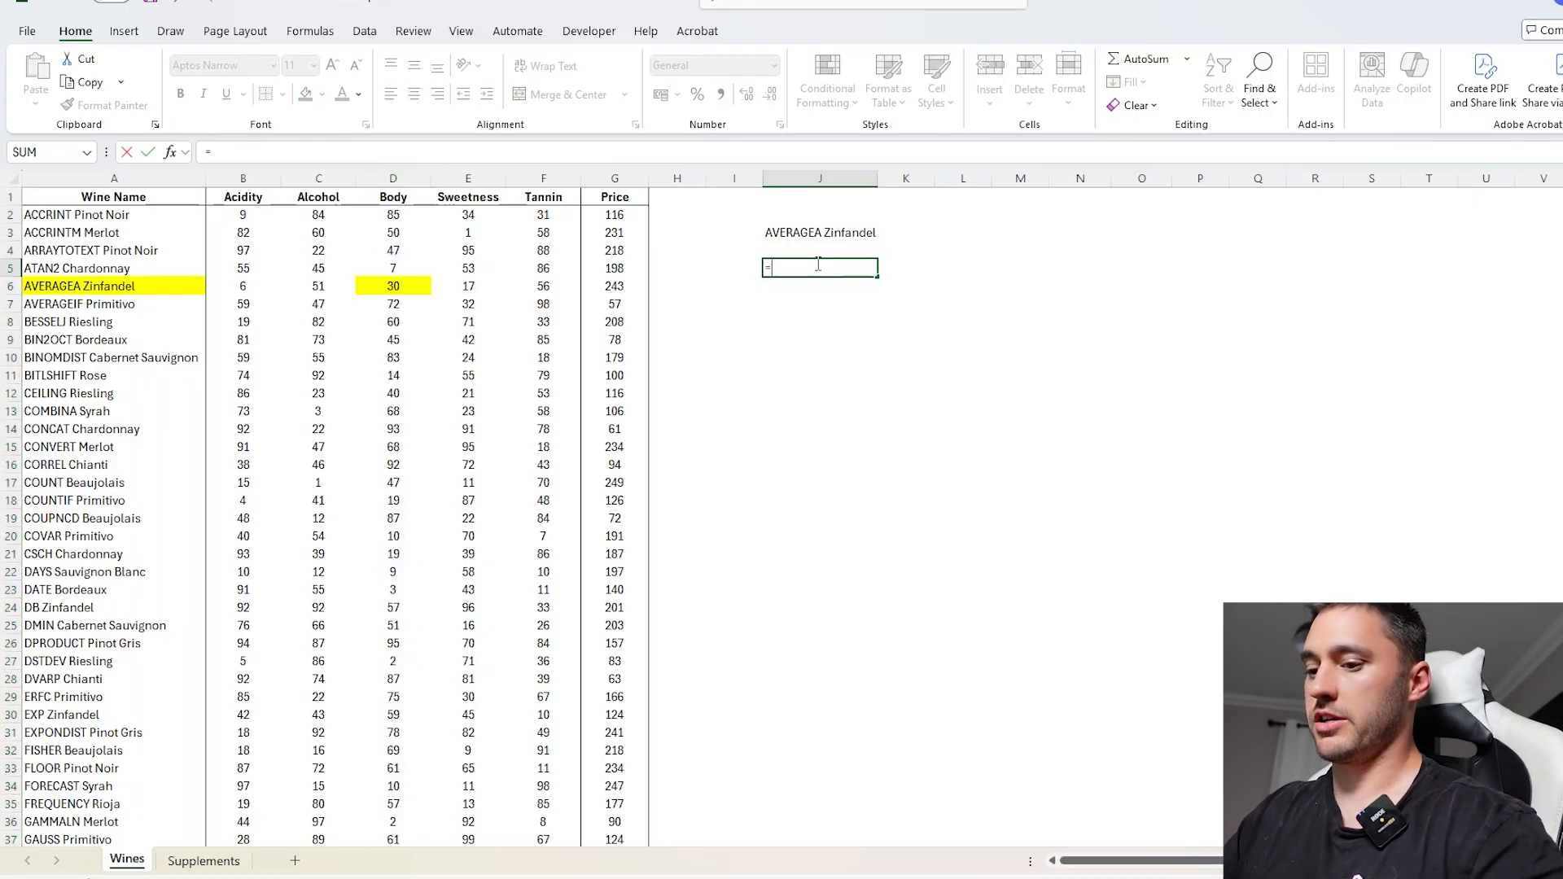
pyautogui.click(810, 234)
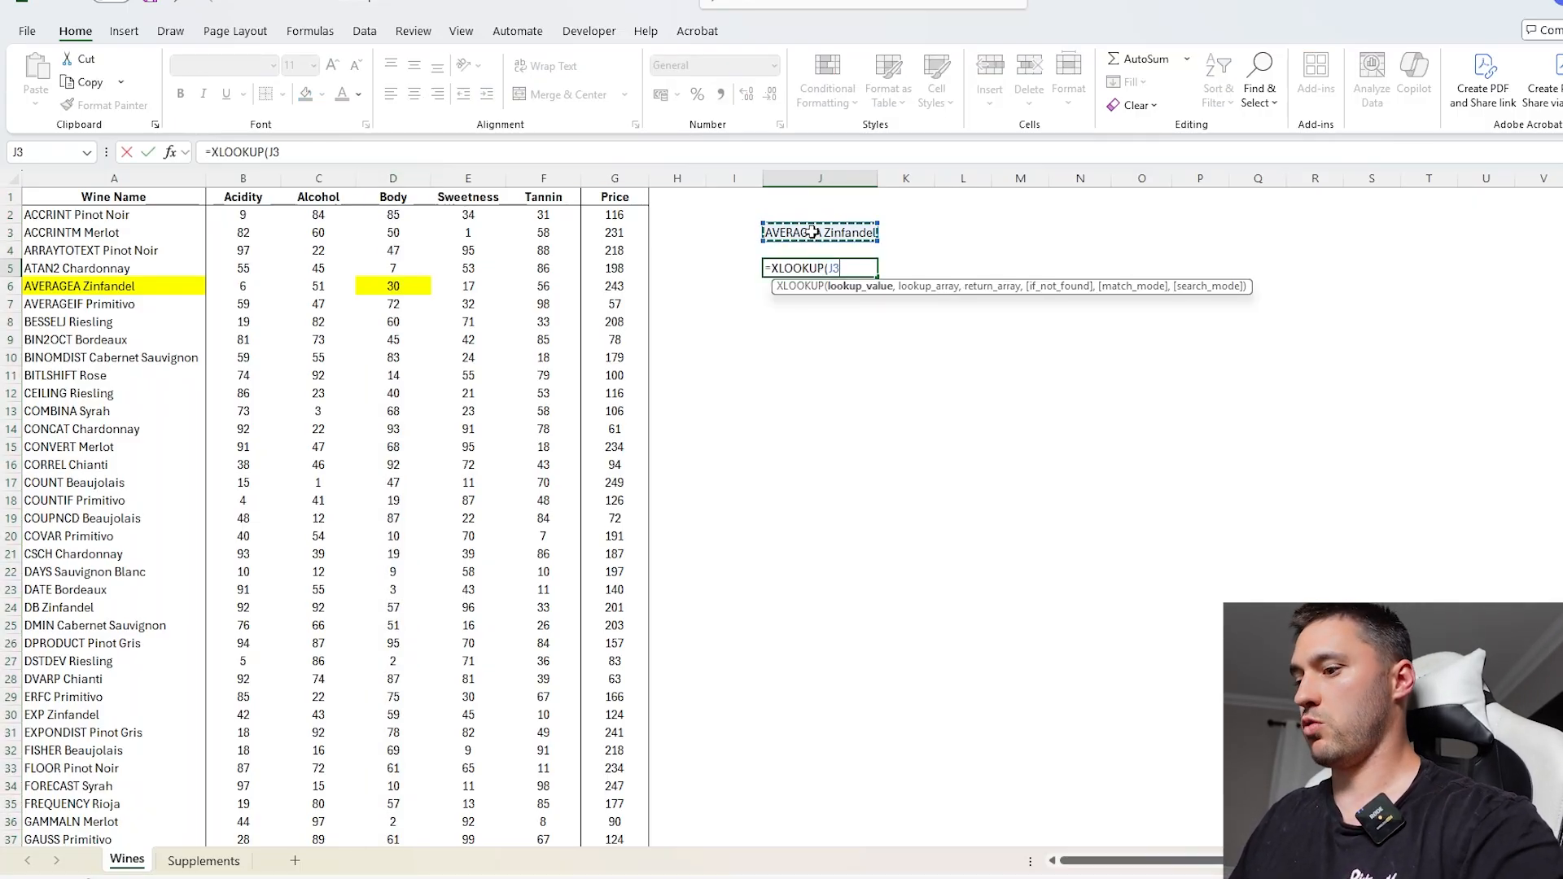
pyautogui.write(',')
pyautogui.click(98, 178)
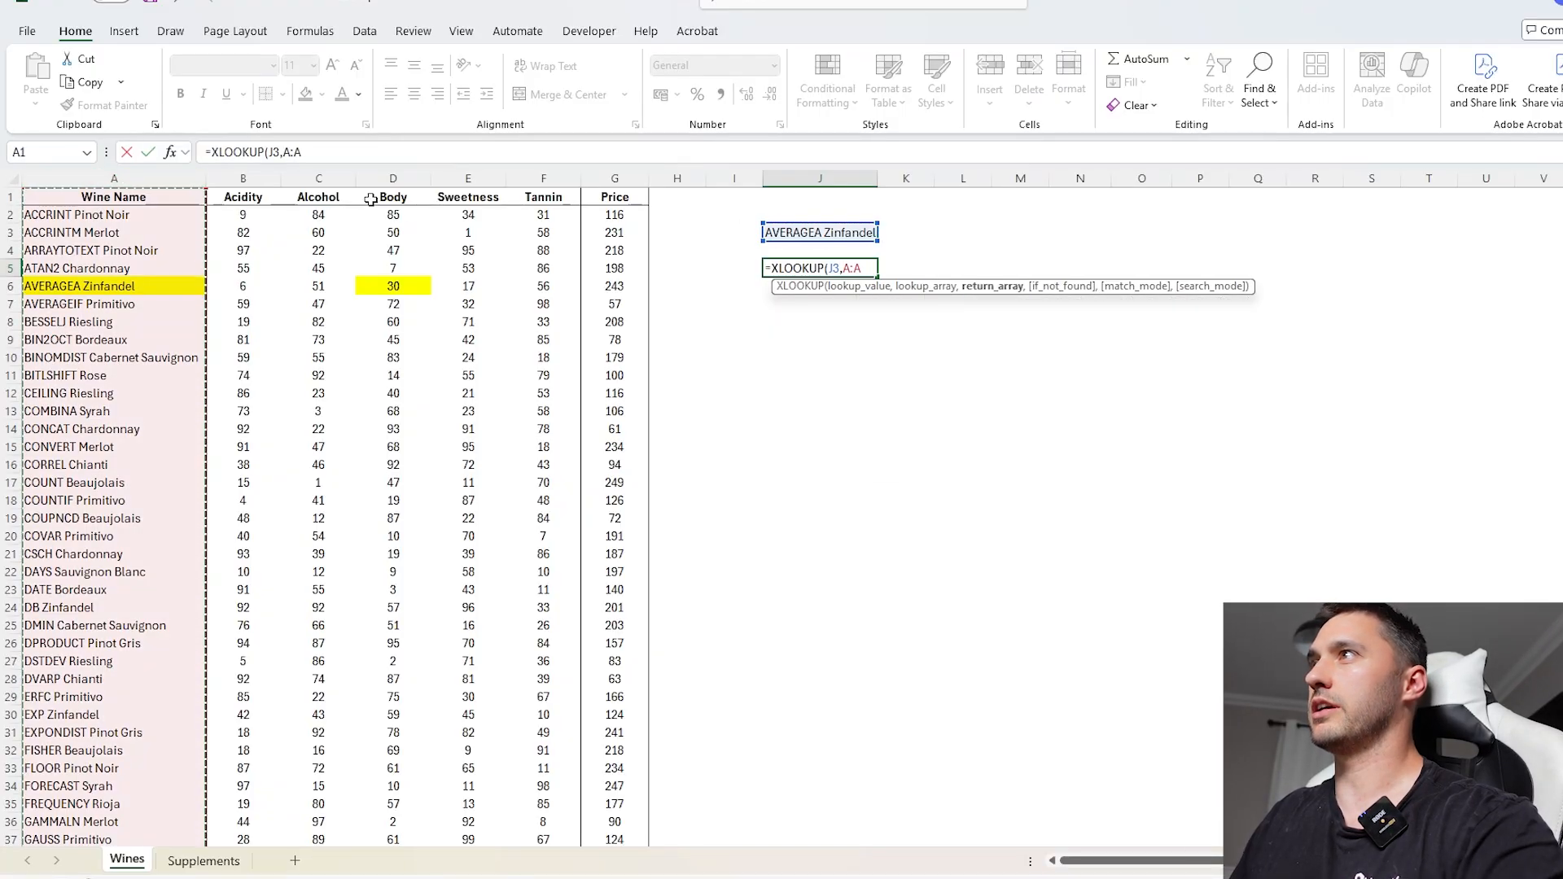
pyautogui.write(',')
pyautogui.click(394, 176)
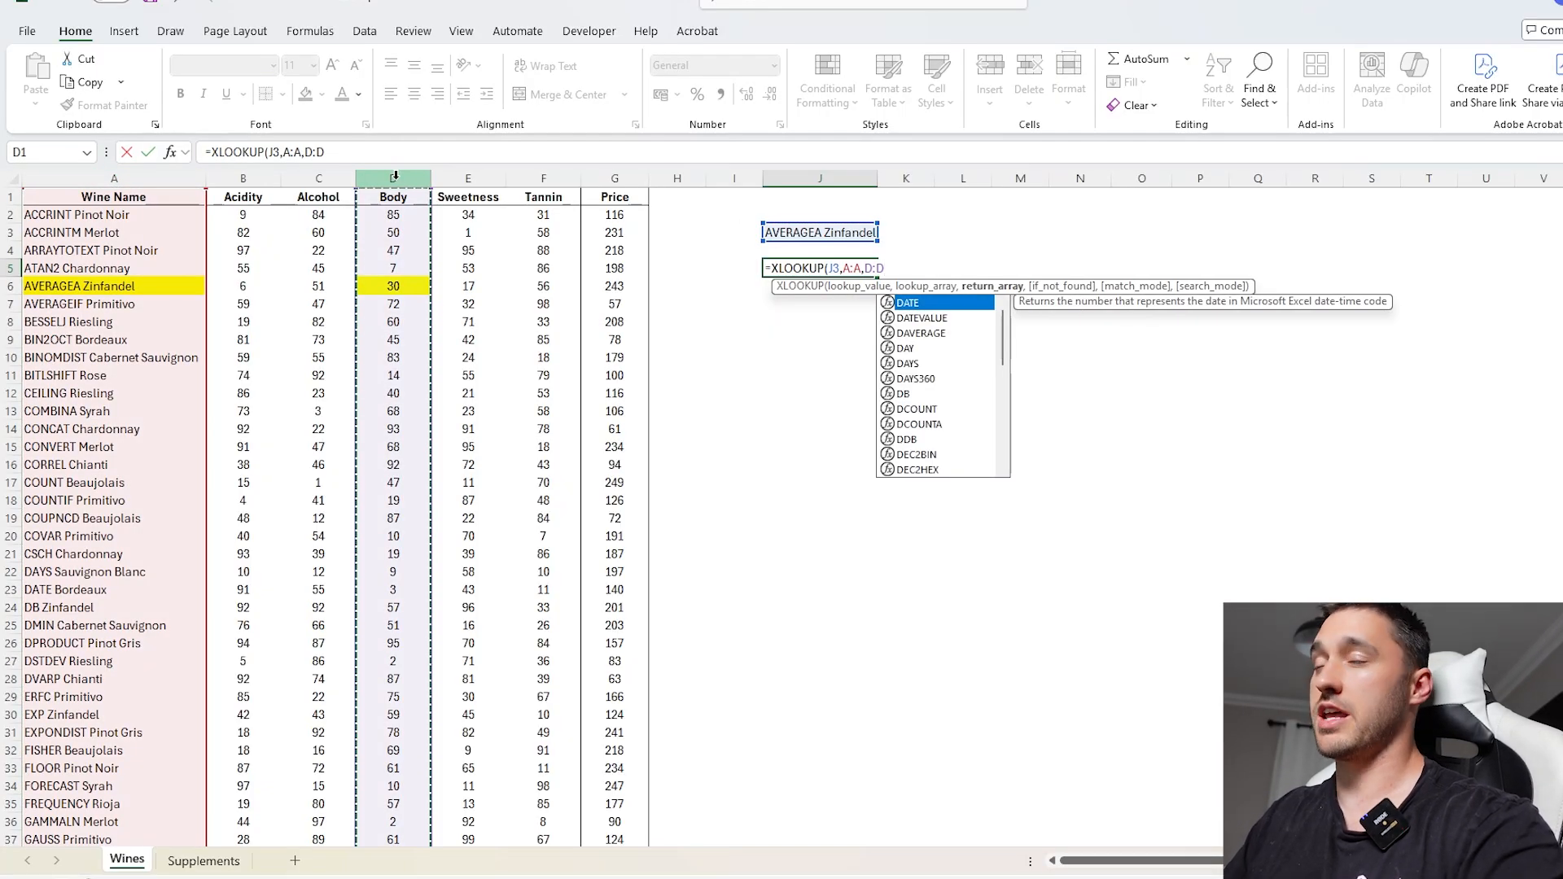
pyautogui.press('Return')
pyautogui.click(799, 270)
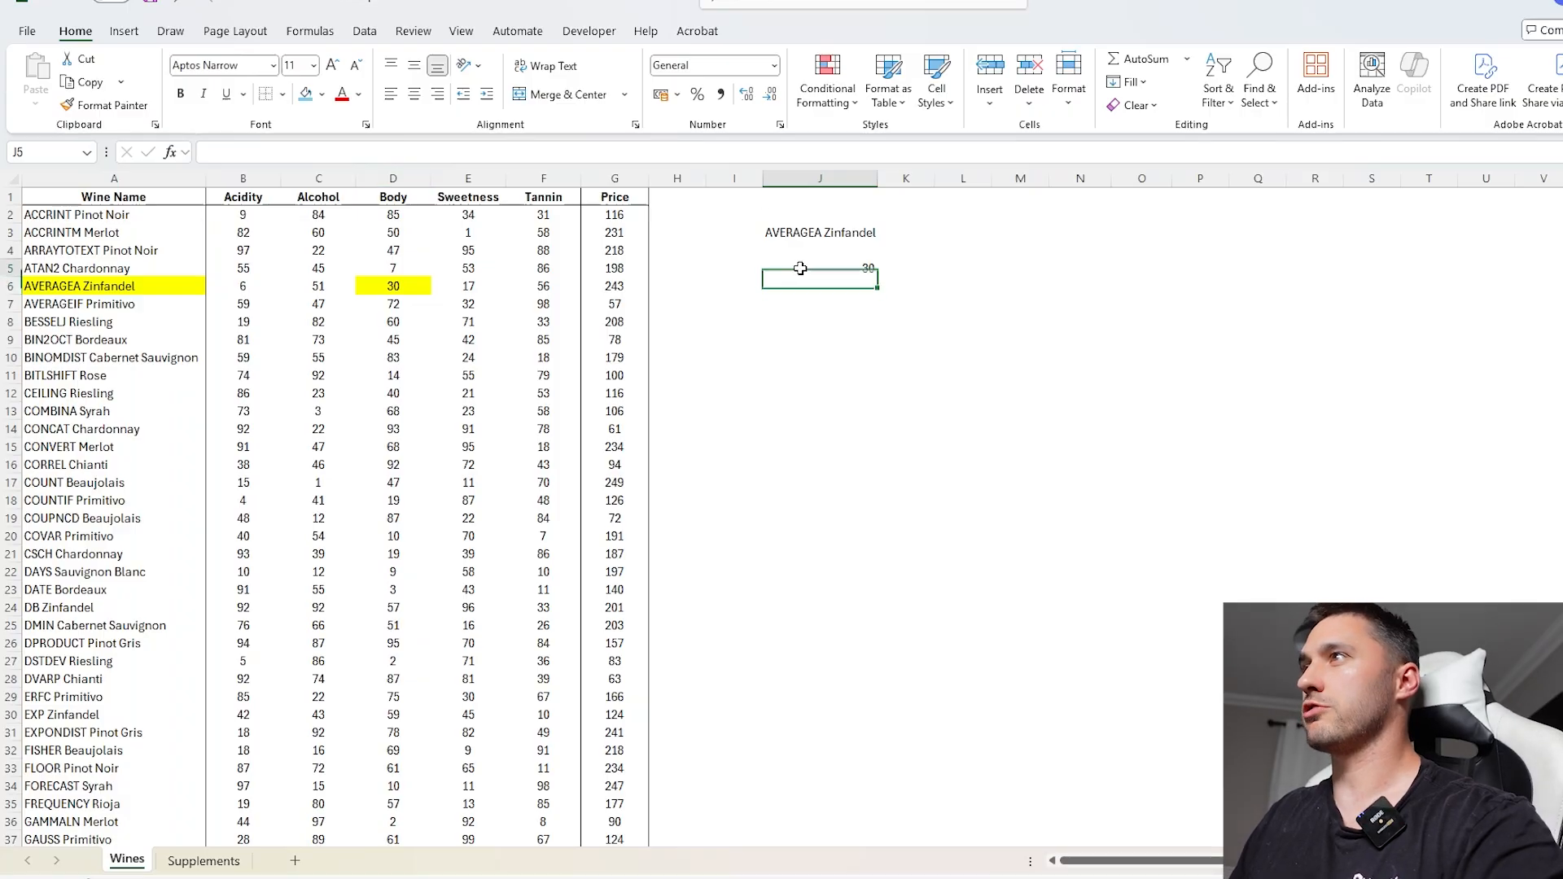
pyautogui.click(396, 280)
pyautogui.click(868, 271)
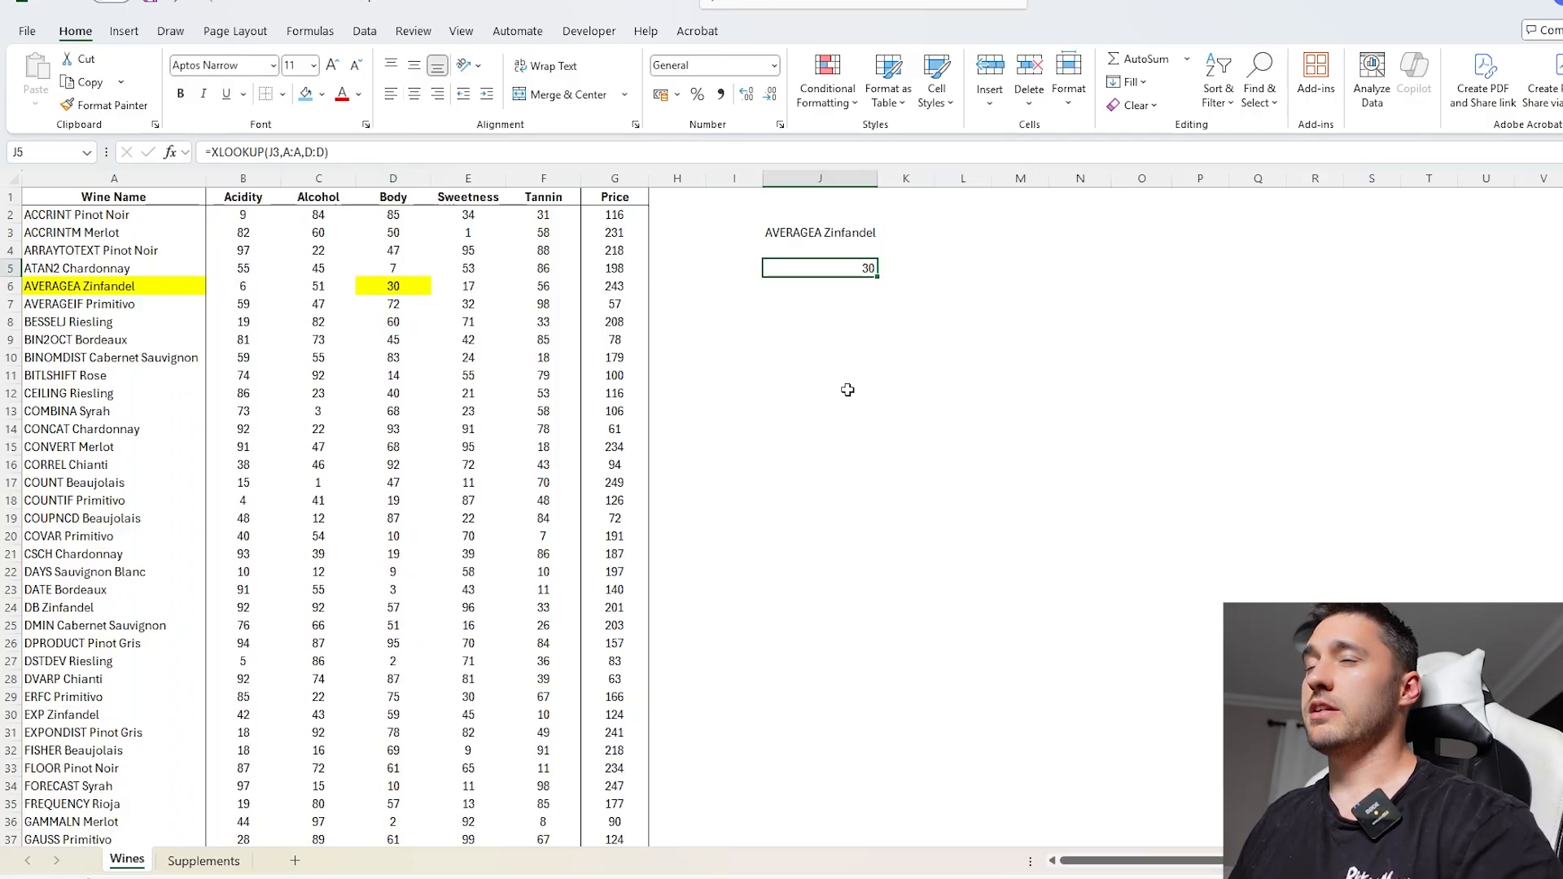
# - Fill the Sweetness value of AVERAGEA Zinfandel (E6) with light blue and widen the return range of the J5 XLOOKUP to D:E
pyautogui.click(487, 282)
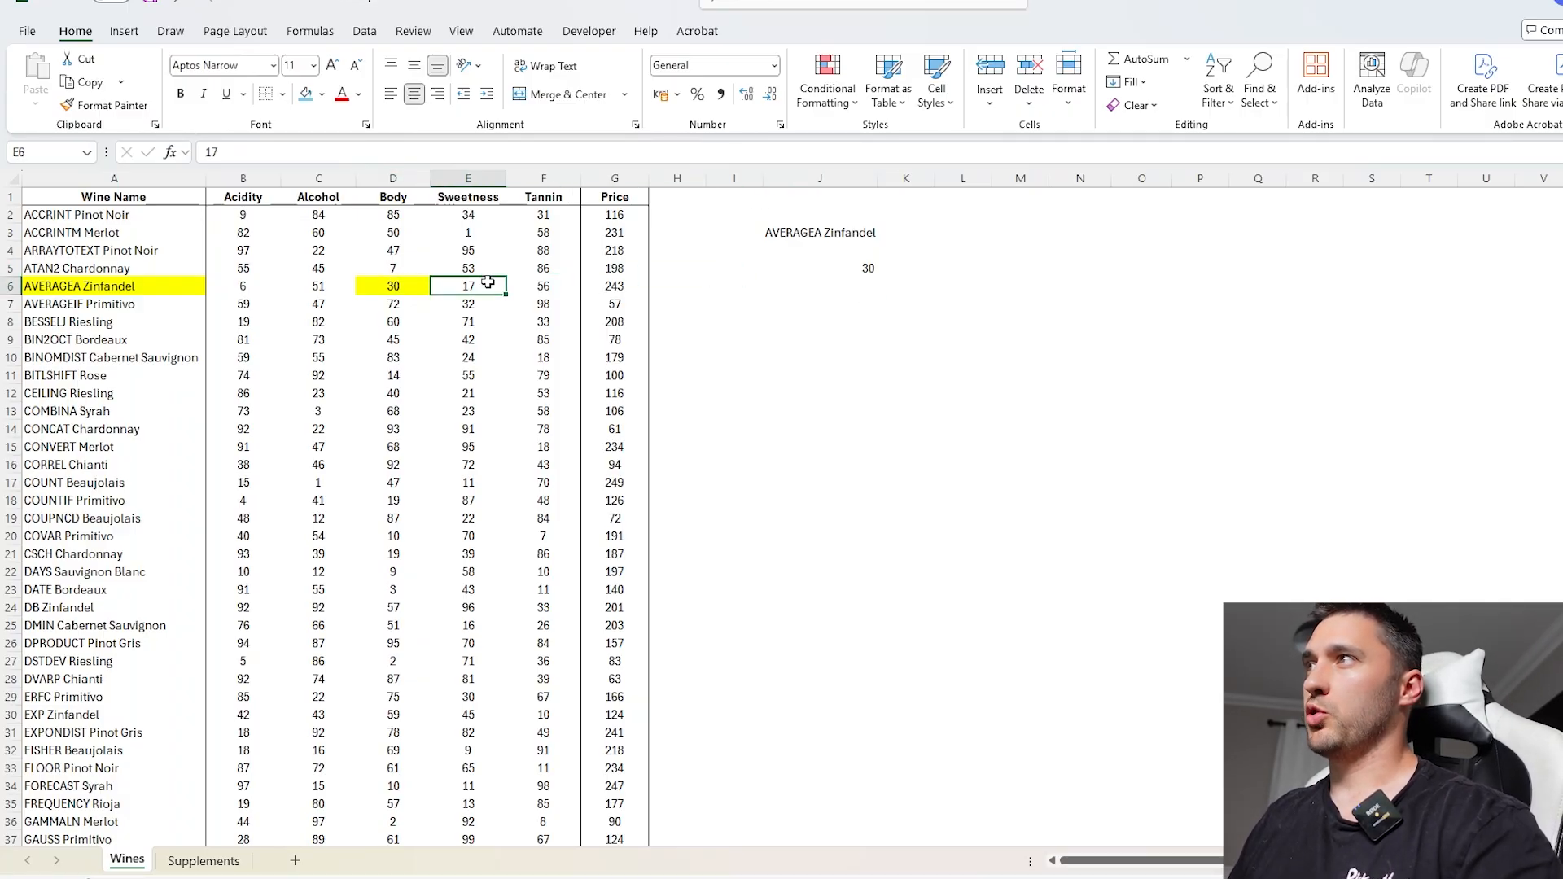
pyautogui.click(306, 94)
pyautogui.doubleClick(860, 270)
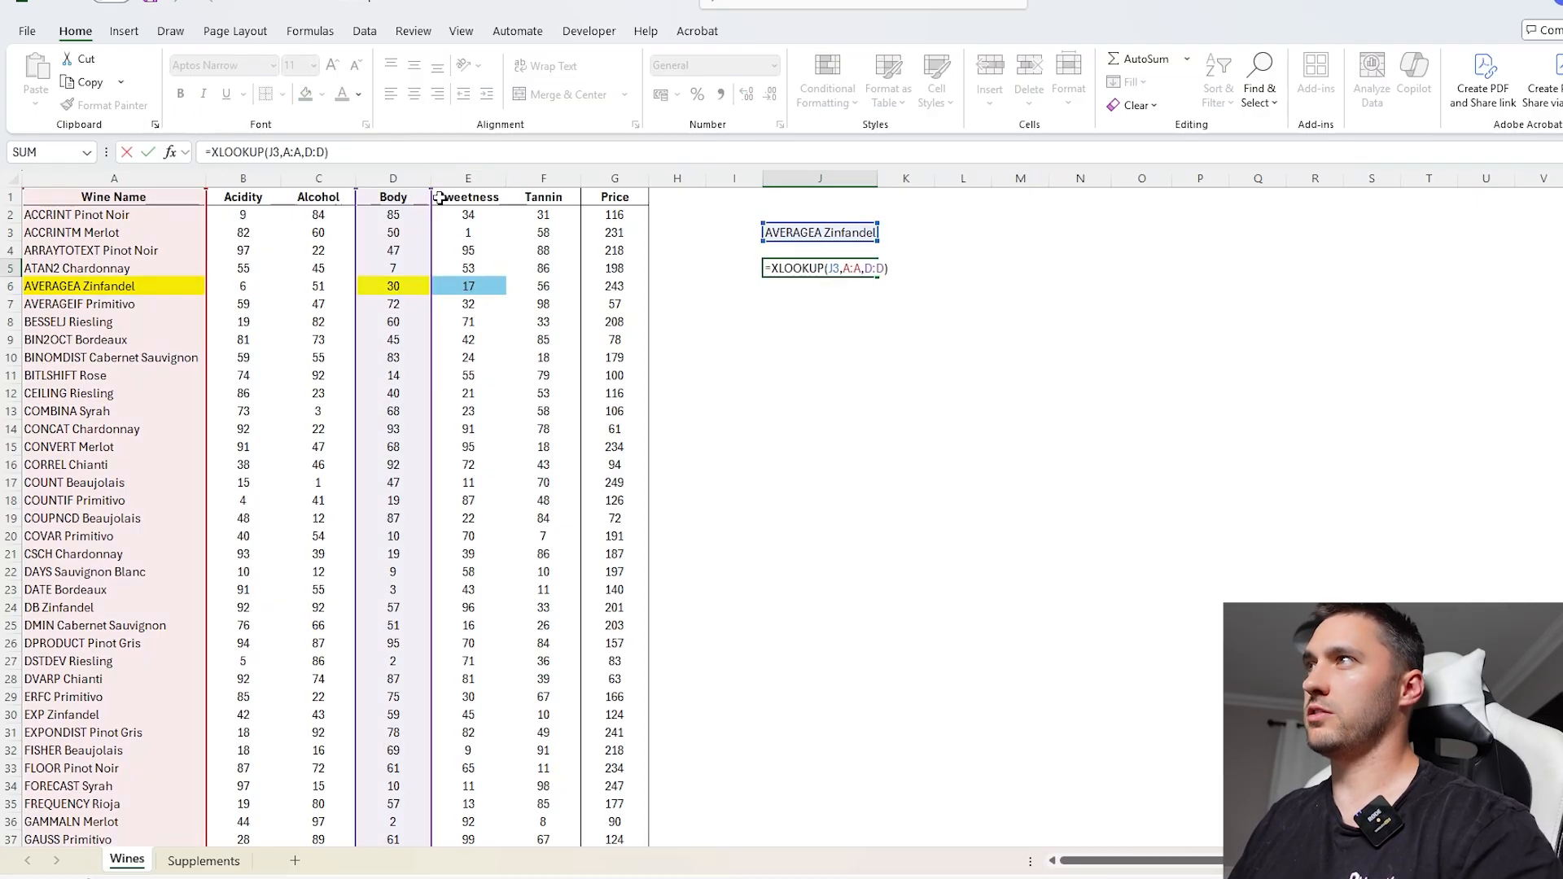
pyautogui.moveTo(429, 188); pyautogui.dragTo(505, 191)
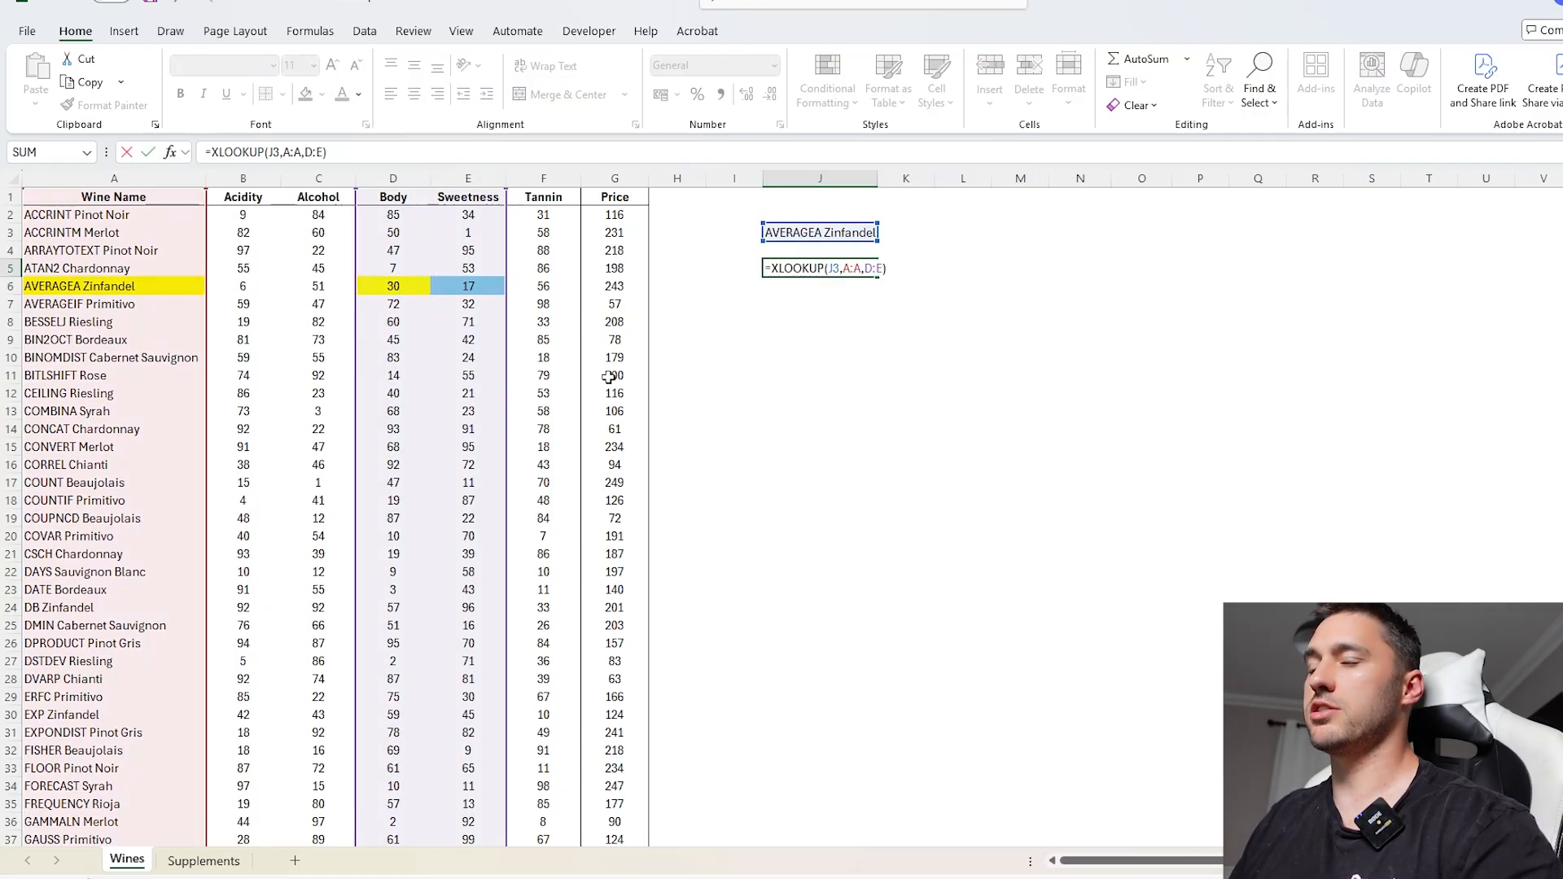
pyautogui.press('Return')
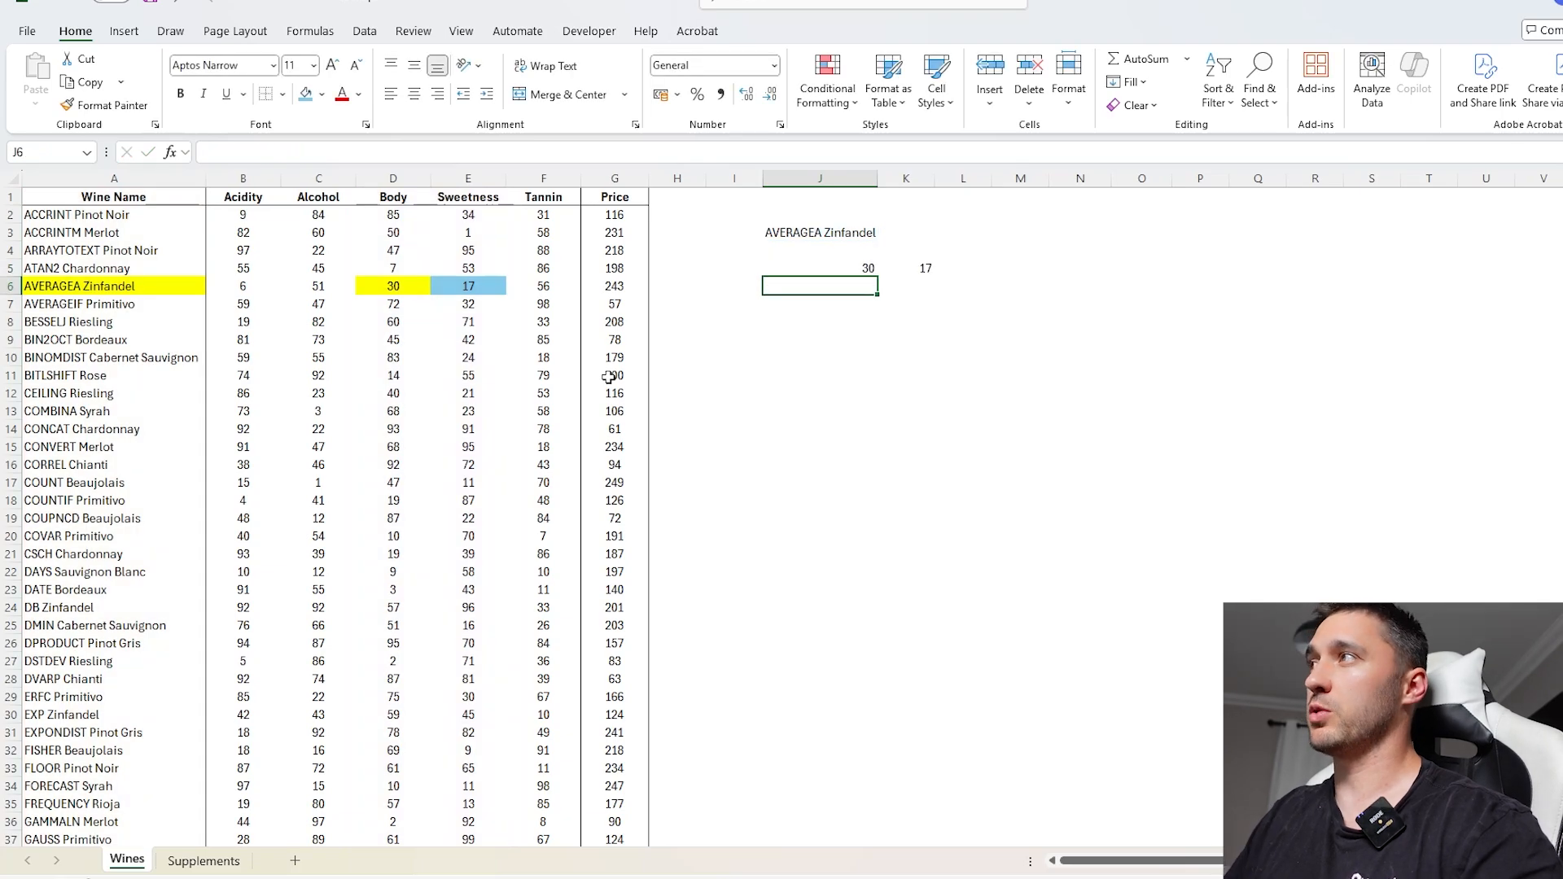
# - Widen the return range of the XLOOKUP in J5 to B:G so it returns every column from Acidity to Price
pyautogui.click(846, 267)
pyautogui.press('F2')
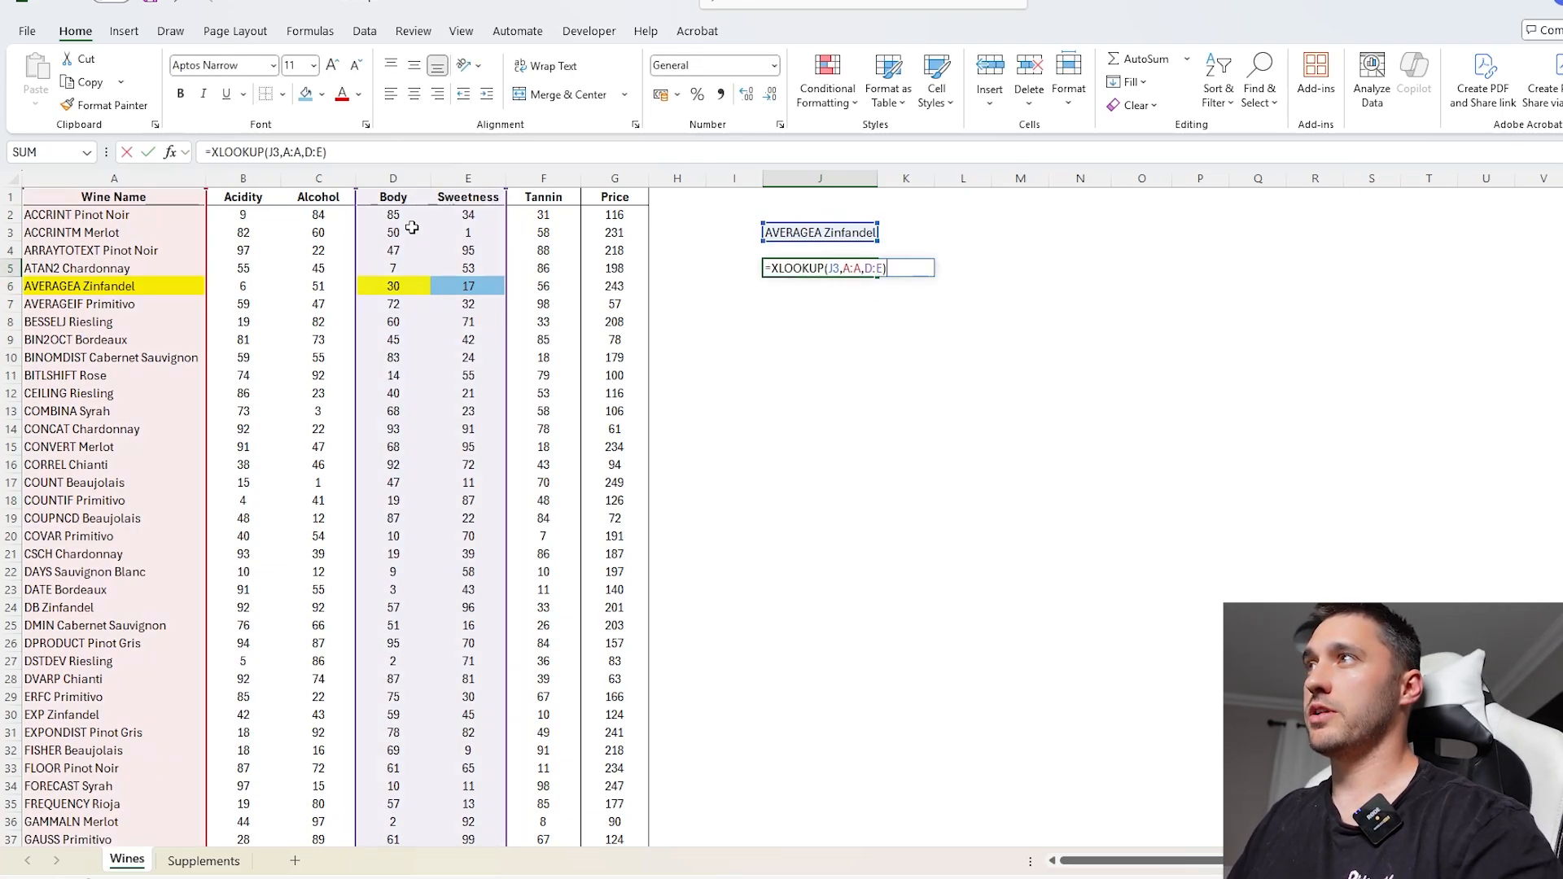
pyautogui.moveTo(359, 189); pyautogui.dragTo(207, 189)
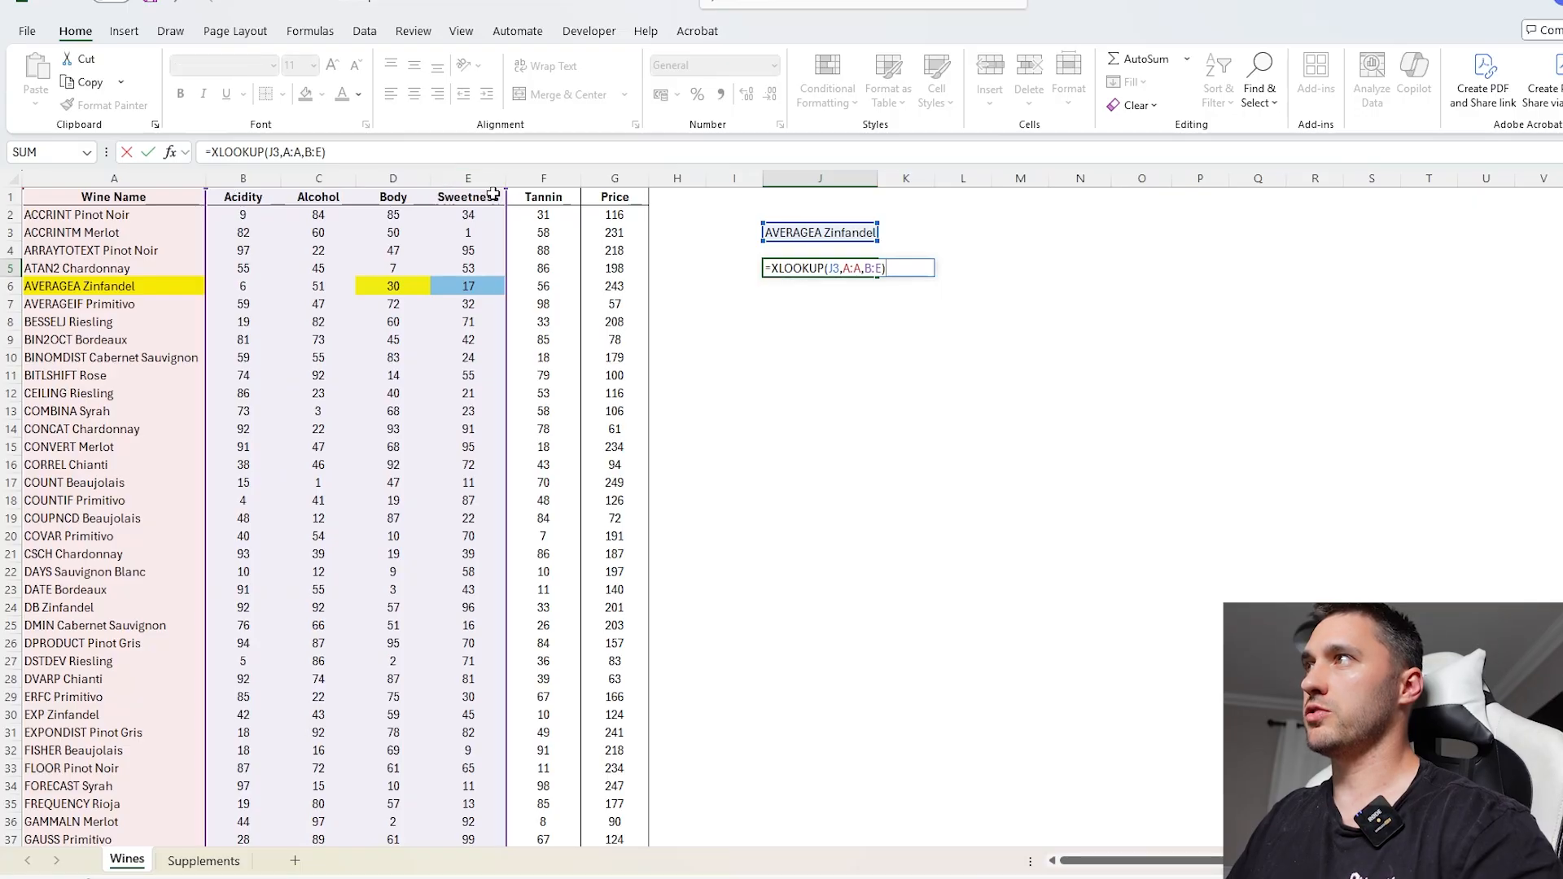
pyautogui.moveTo(506, 190); pyautogui.dragTo(635, 196)
pyautogui.press('Return')
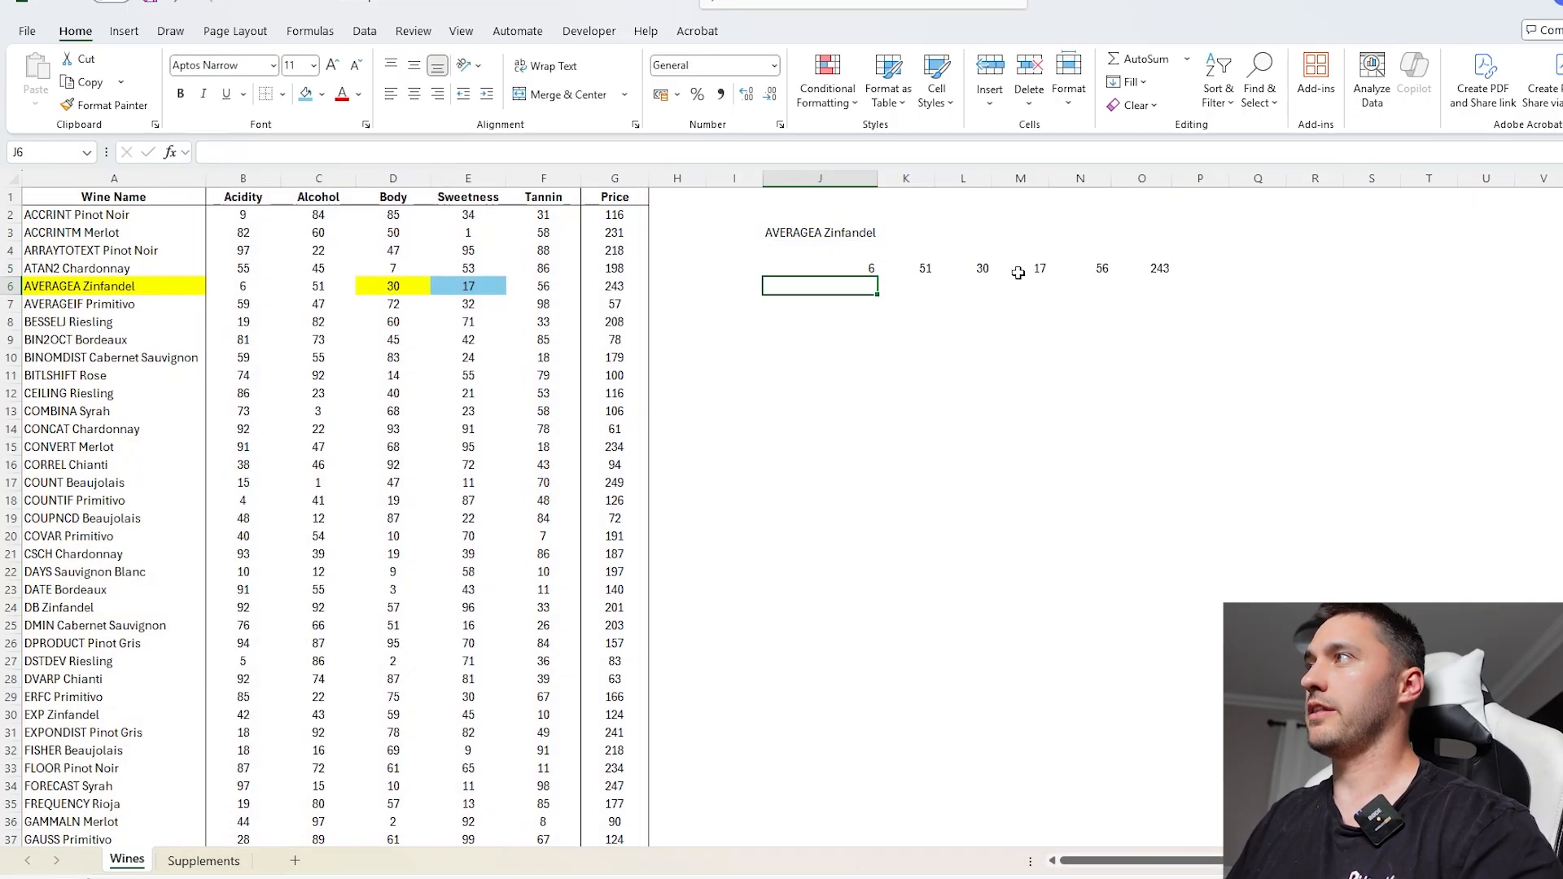
# - Move the XLOOKUP formula from J5 down one row to J6
pyautogui.click(863, 264)
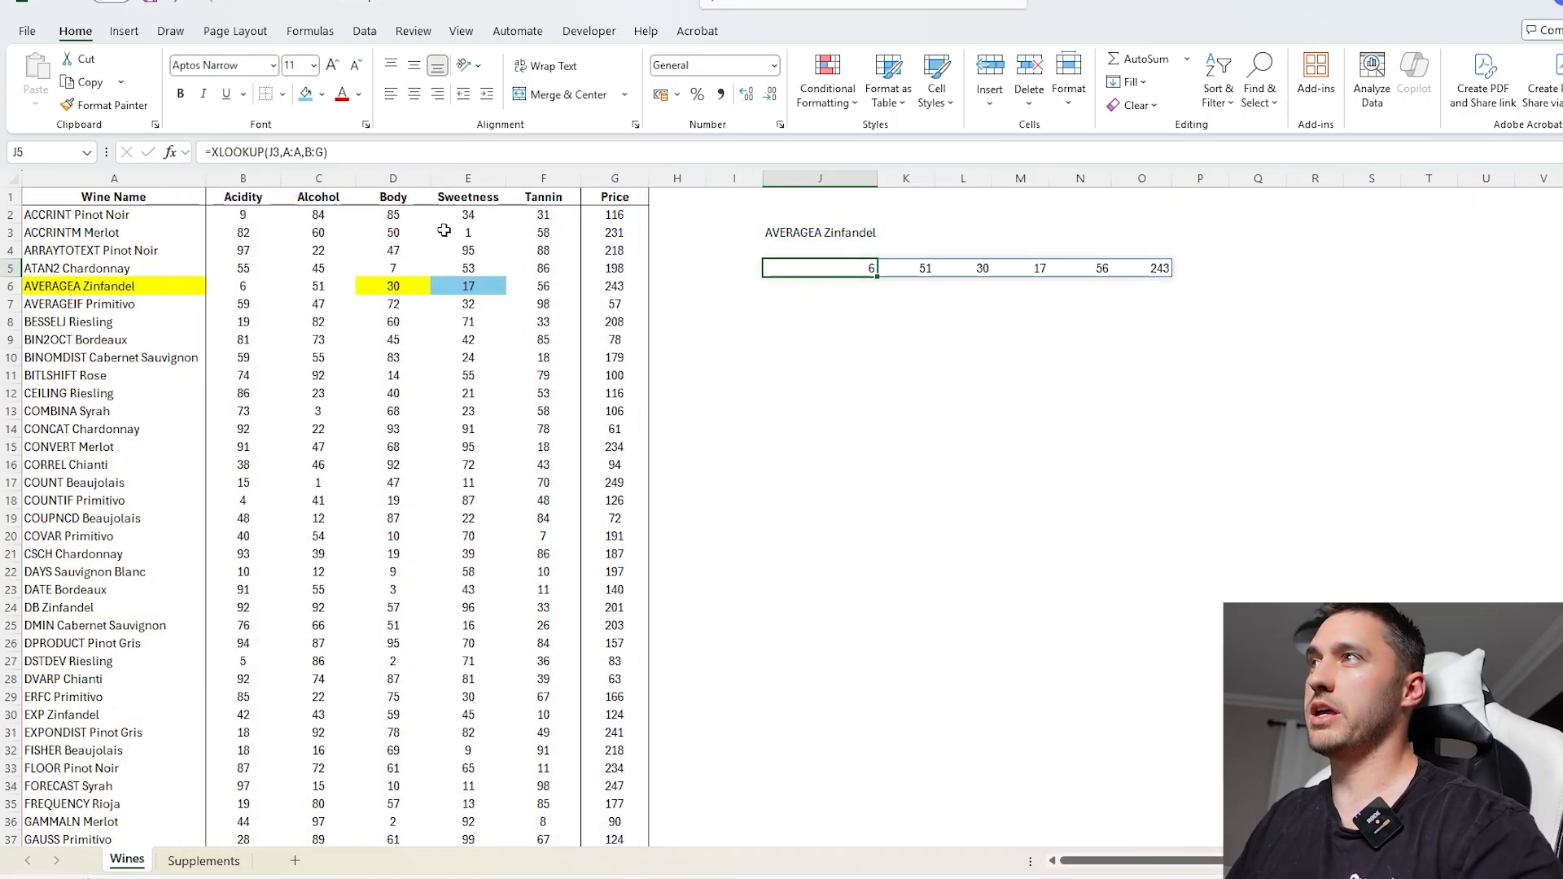
pyautogui.moveTo(845, 277); pyautogui.dragTo(847, 293)
pyautogui.click(847, 287)
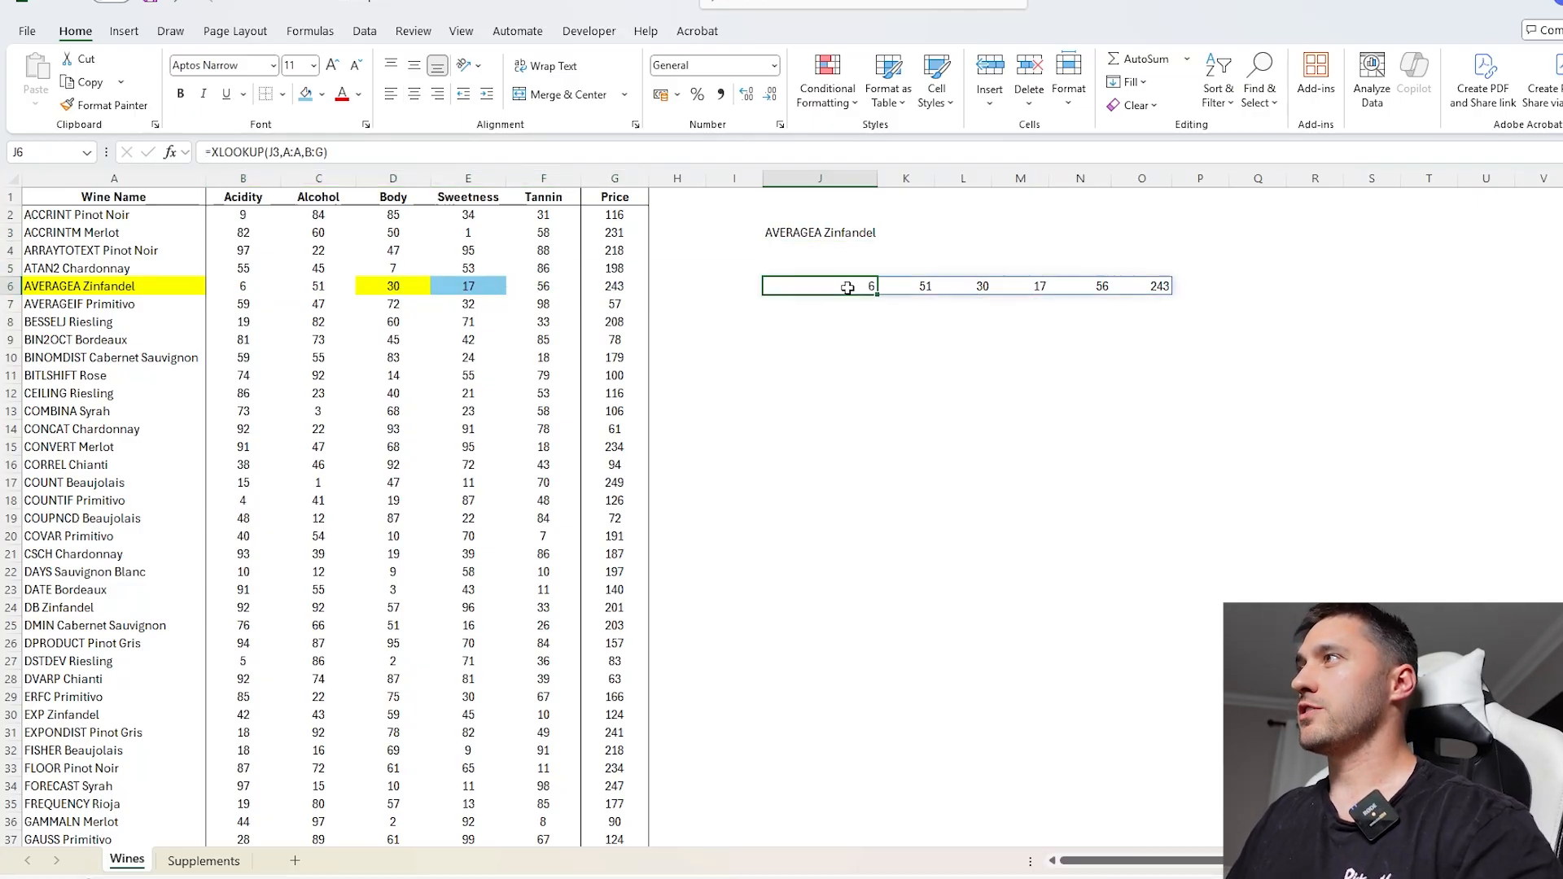
# - Copy the wine name BIN2OCT Bordeaux from A9 into J3 as the new lookup value, and check the returned row
pyautogui.click(116, 339)
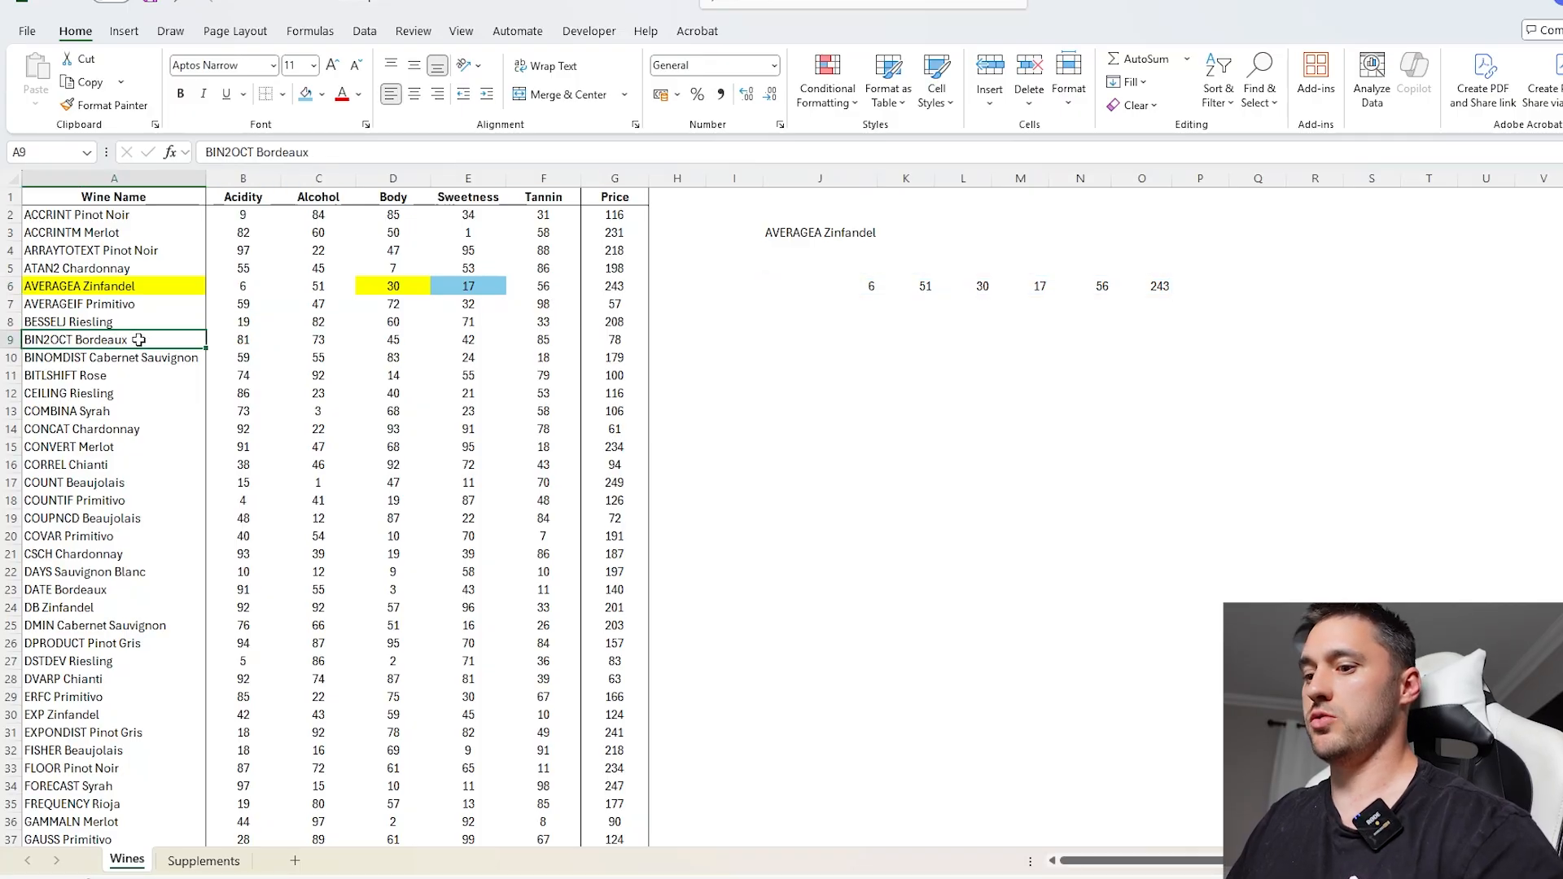
pyautogui.hotkey('ctrl', 'c')
pyautogui.click(806, 228)
pyautogui.hotkey('ctrl', 'v')
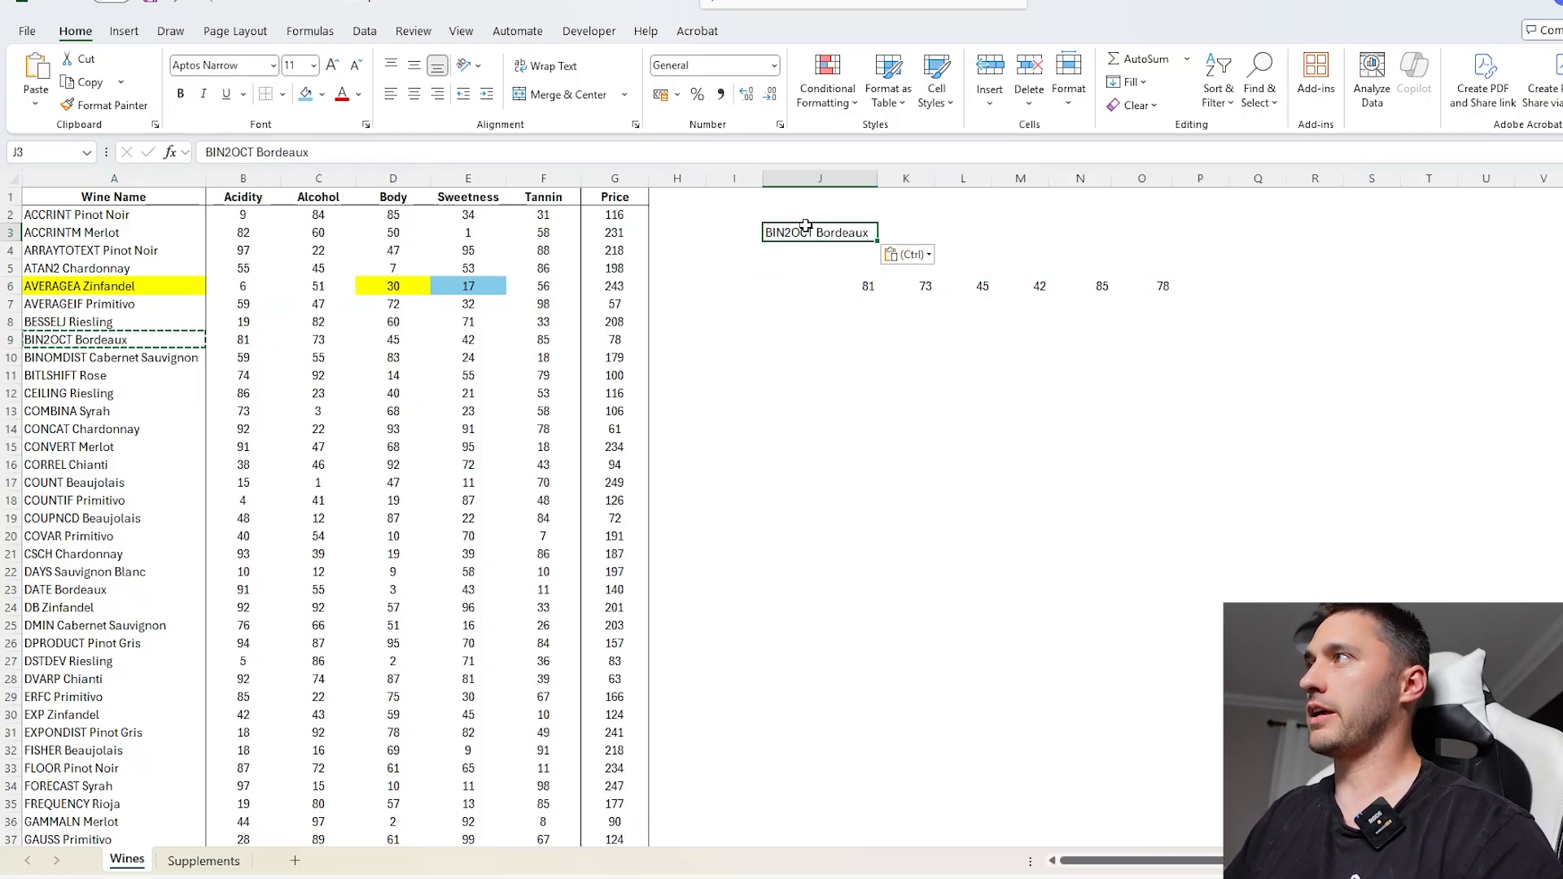
pyautogui.moveTo(823, 285); pyautogui.dragTo(1185, 291)
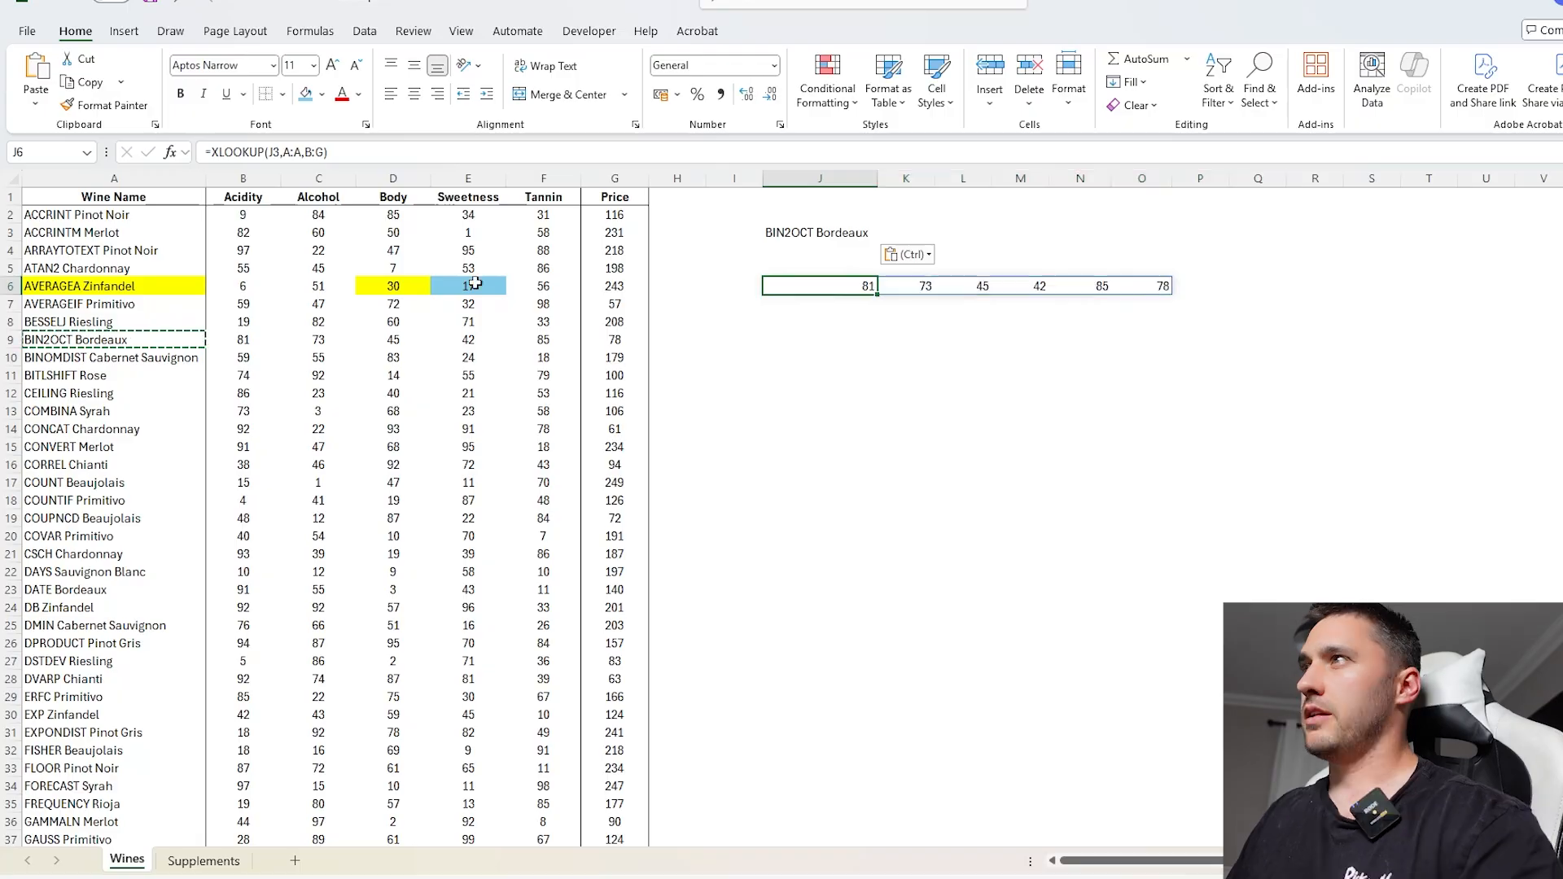
# - Remove the fill from the Sweetness value of AVERAGEA Zinfandel (E6) and delete the XLOOKUP formula in J6
pyautogui.moveTo(393, 286); pyautogui.dragTo(468, 286)
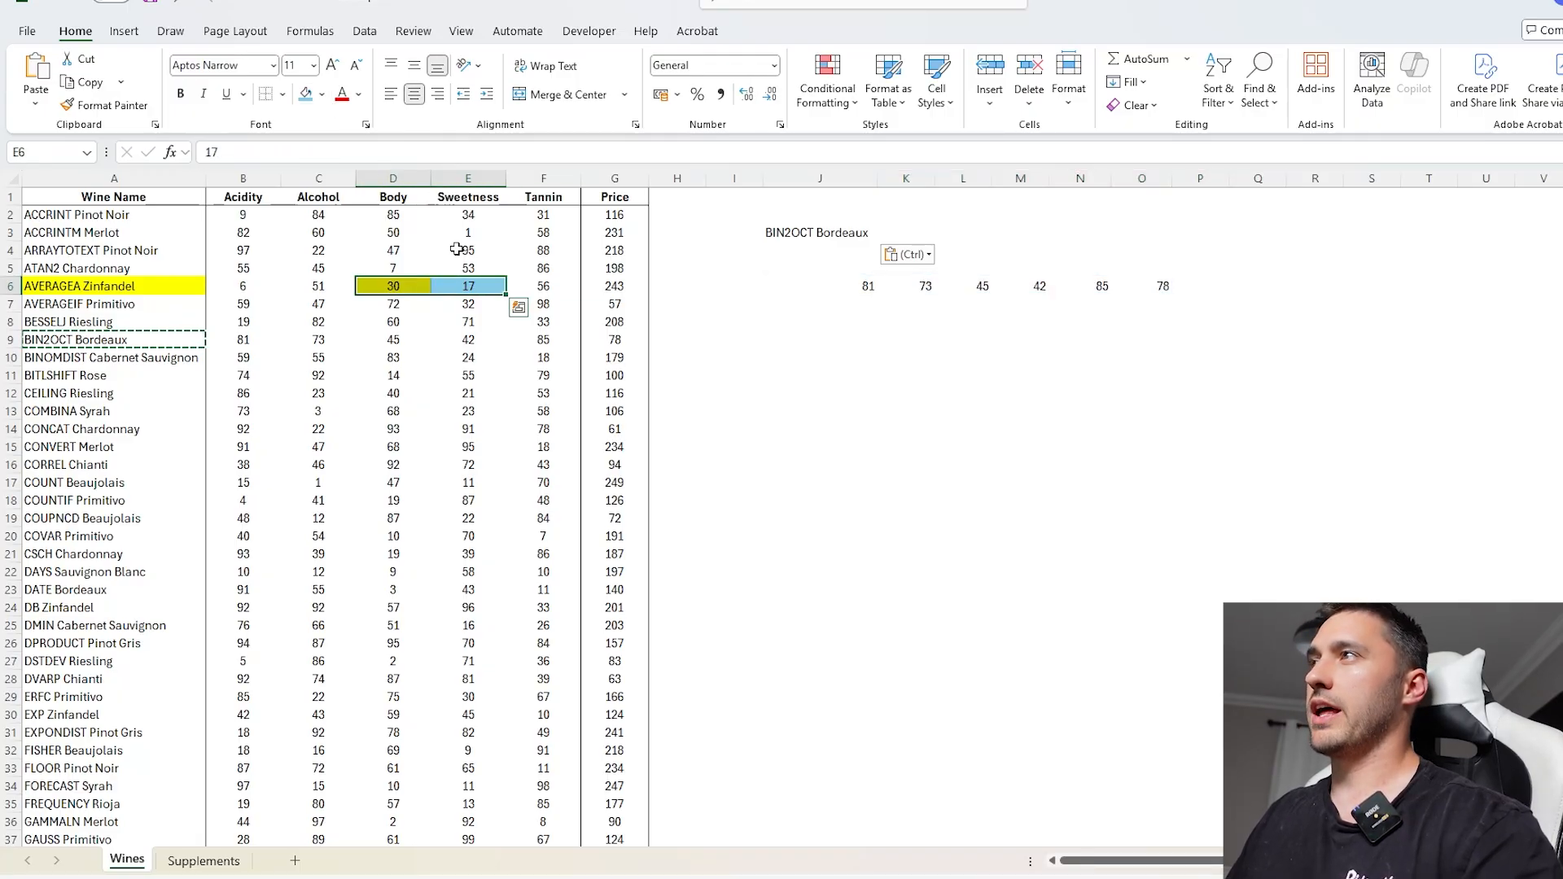
pyautogui.click(324, 95)
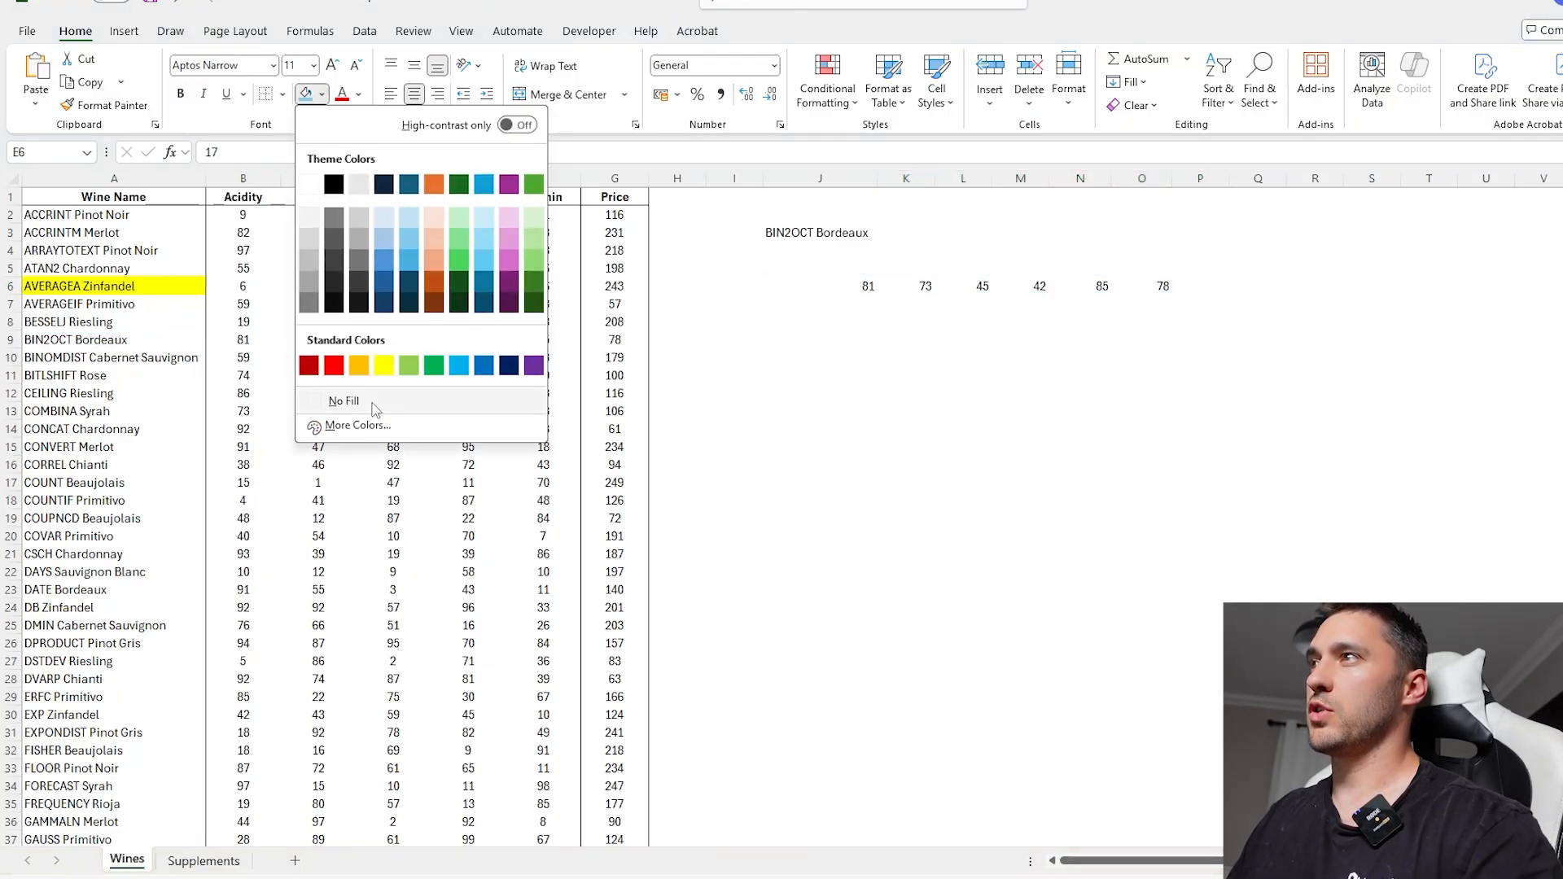
pyautogui.click(384, 365)
pyautogui.click(863, 285)
pyautogui.press('Delete')
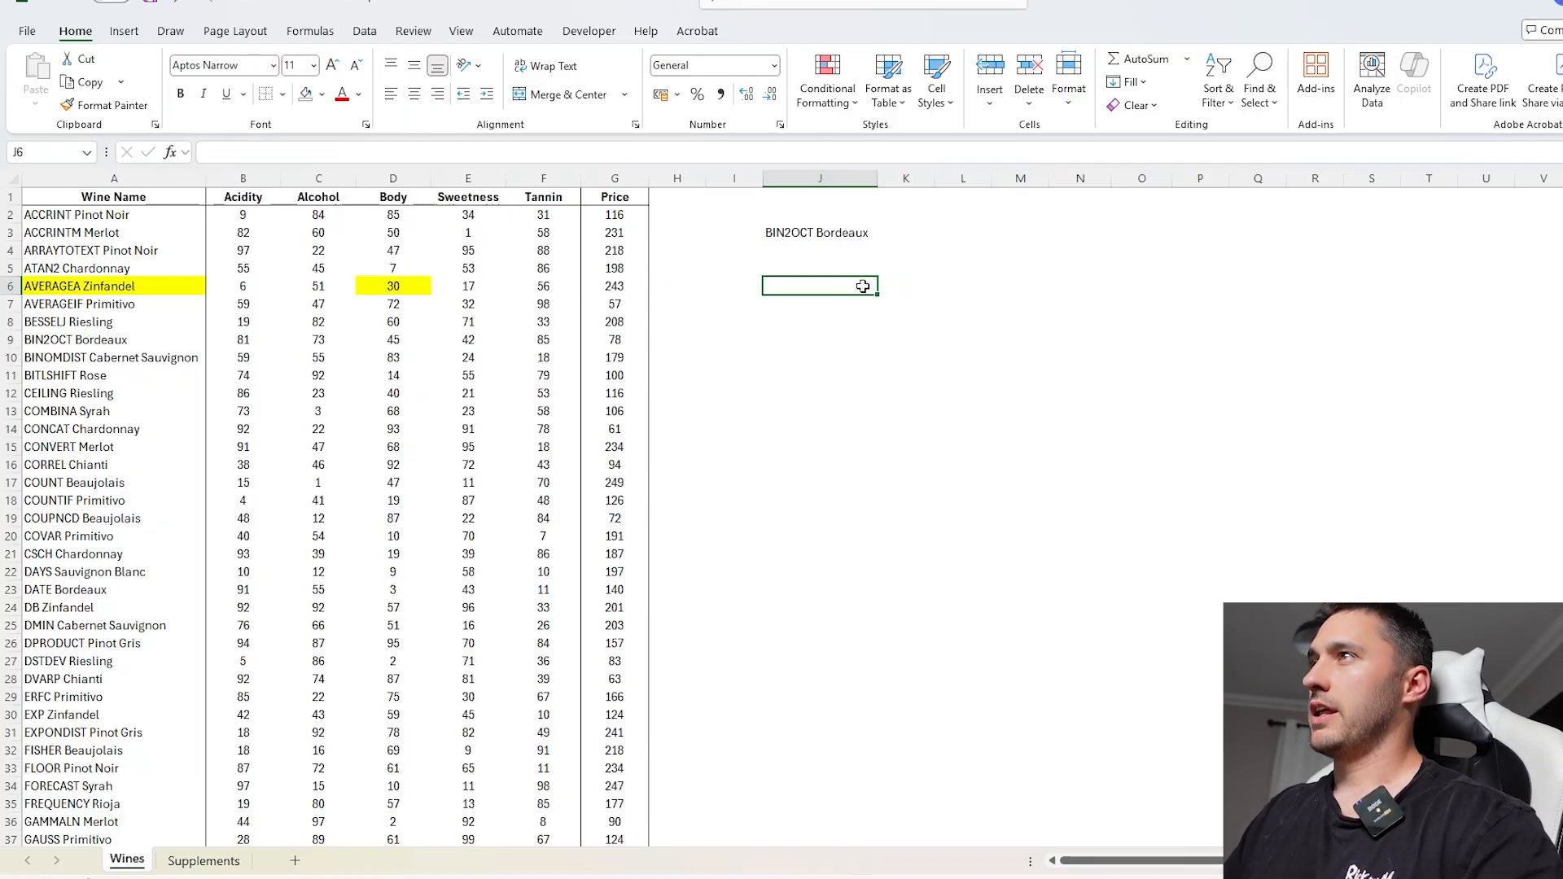
# - Replace the lookup value in J3 with the column header Body
pyautogui.click(816, 234)
pyautogui.press('Delete')
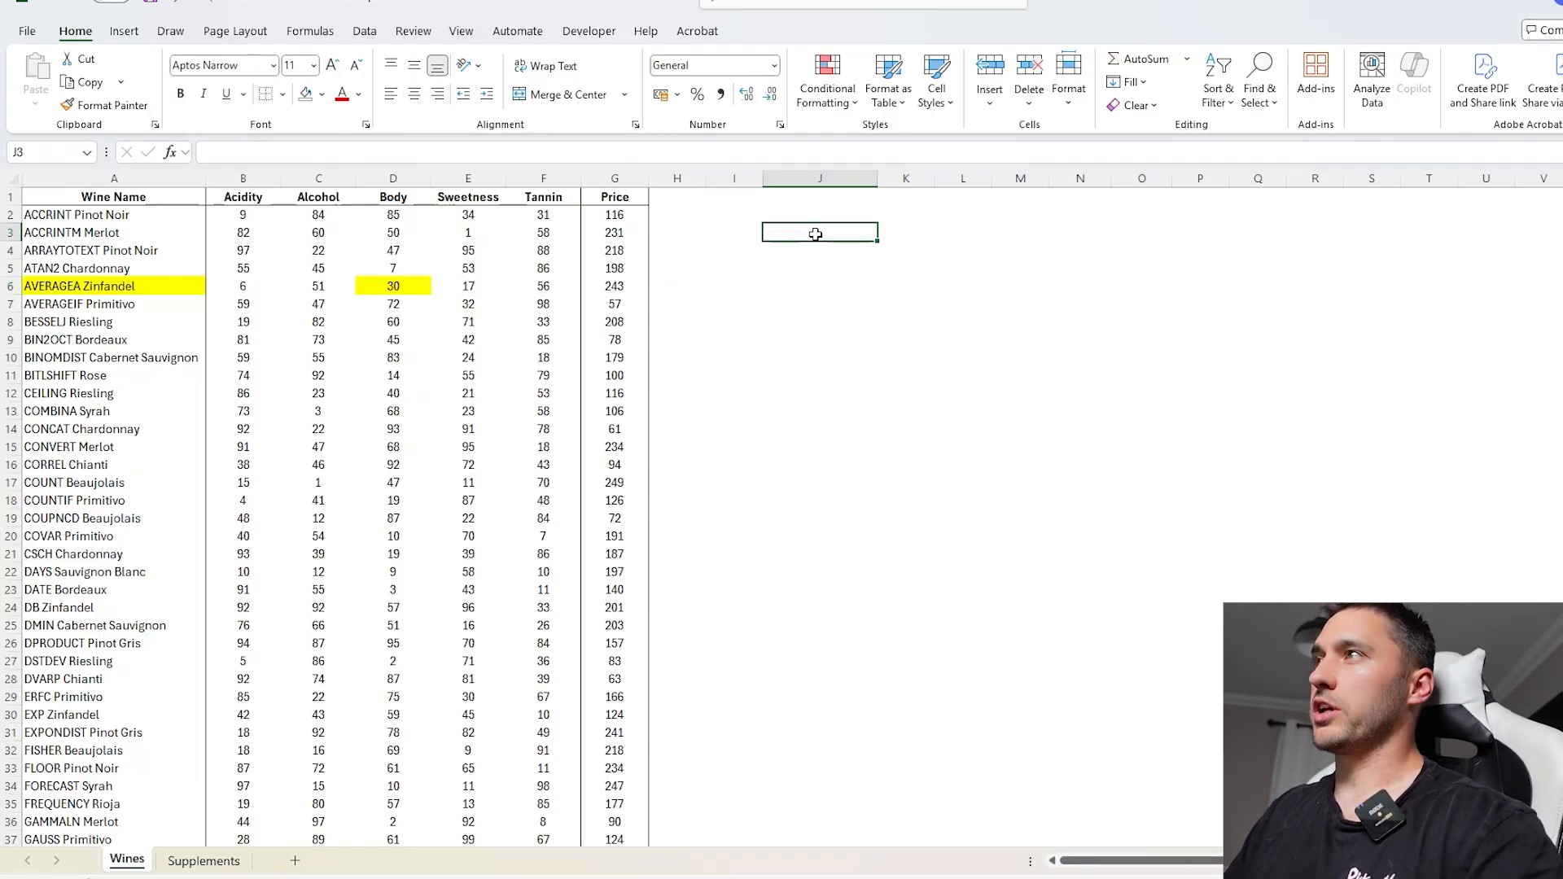
pyautogui.write('Body')
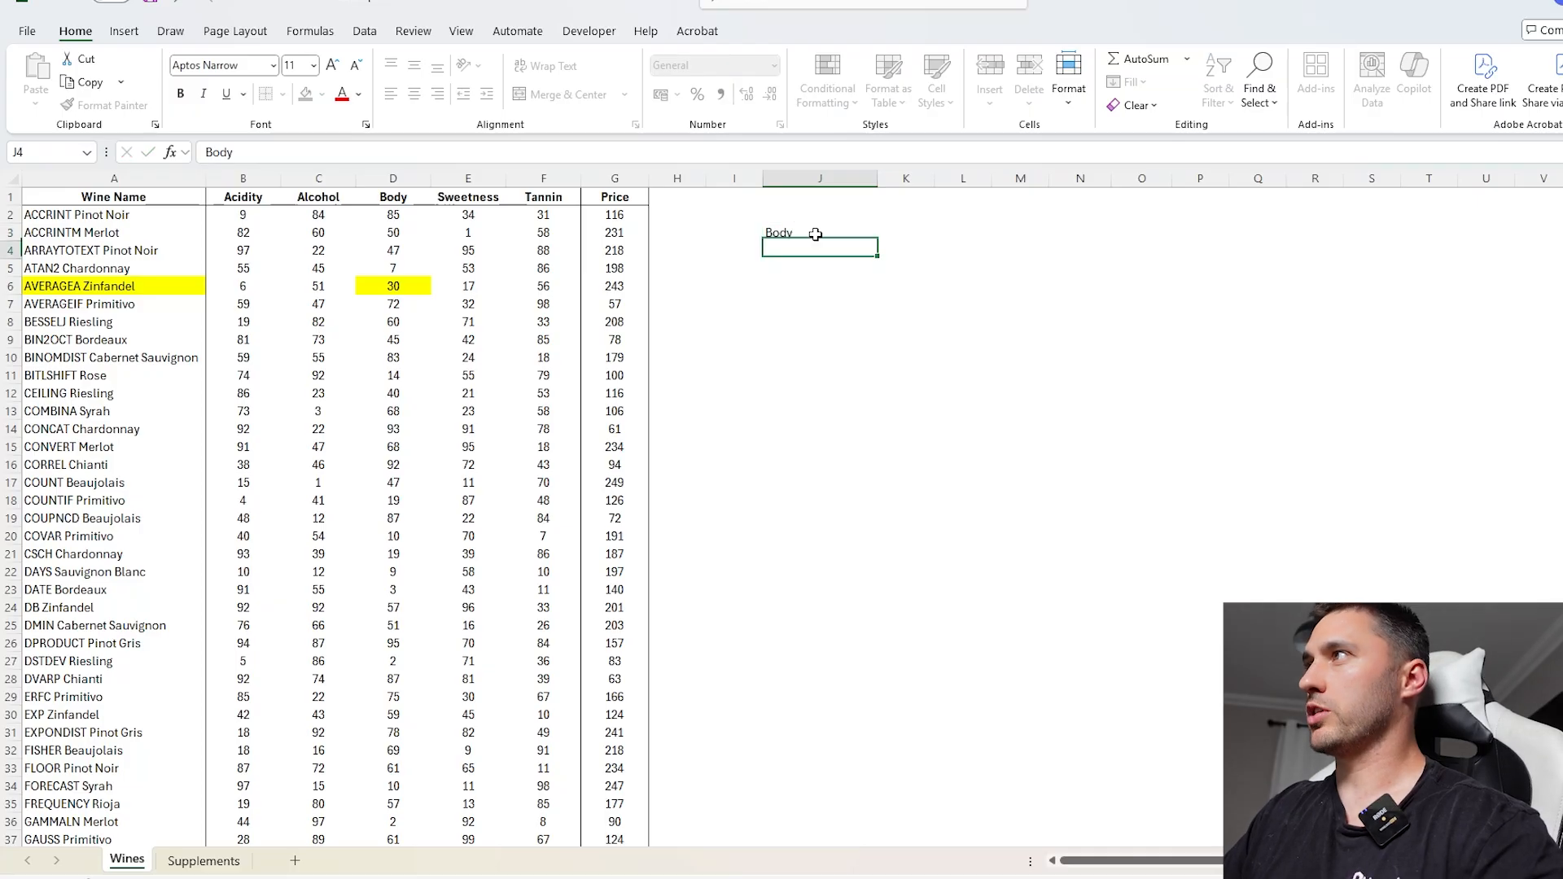
pyautogui.press('Return')
# - Enter an XLOOKUP in J4 that finds J3 in headers A1:G1 and returns from A6:G6, and review the formula
pyautogui.write('=xl')
pyautogui.press('Tab')
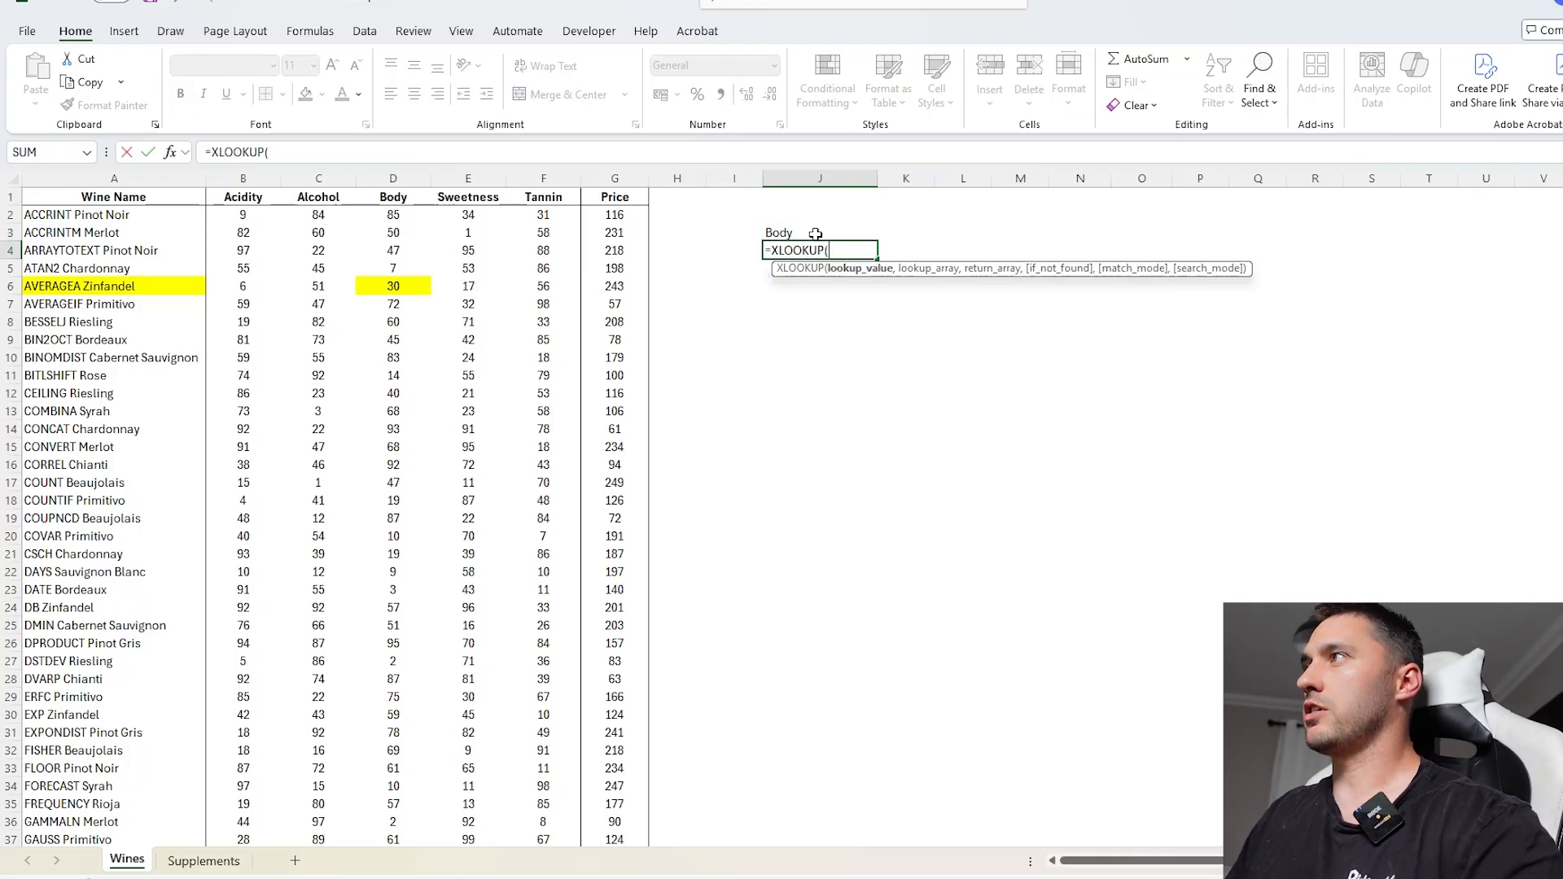
pyautogui.click(815, 233)
pyautogui.write(',')
pyautogui.moveTo(616, 197); pyautogui.dragTo(48, 197)
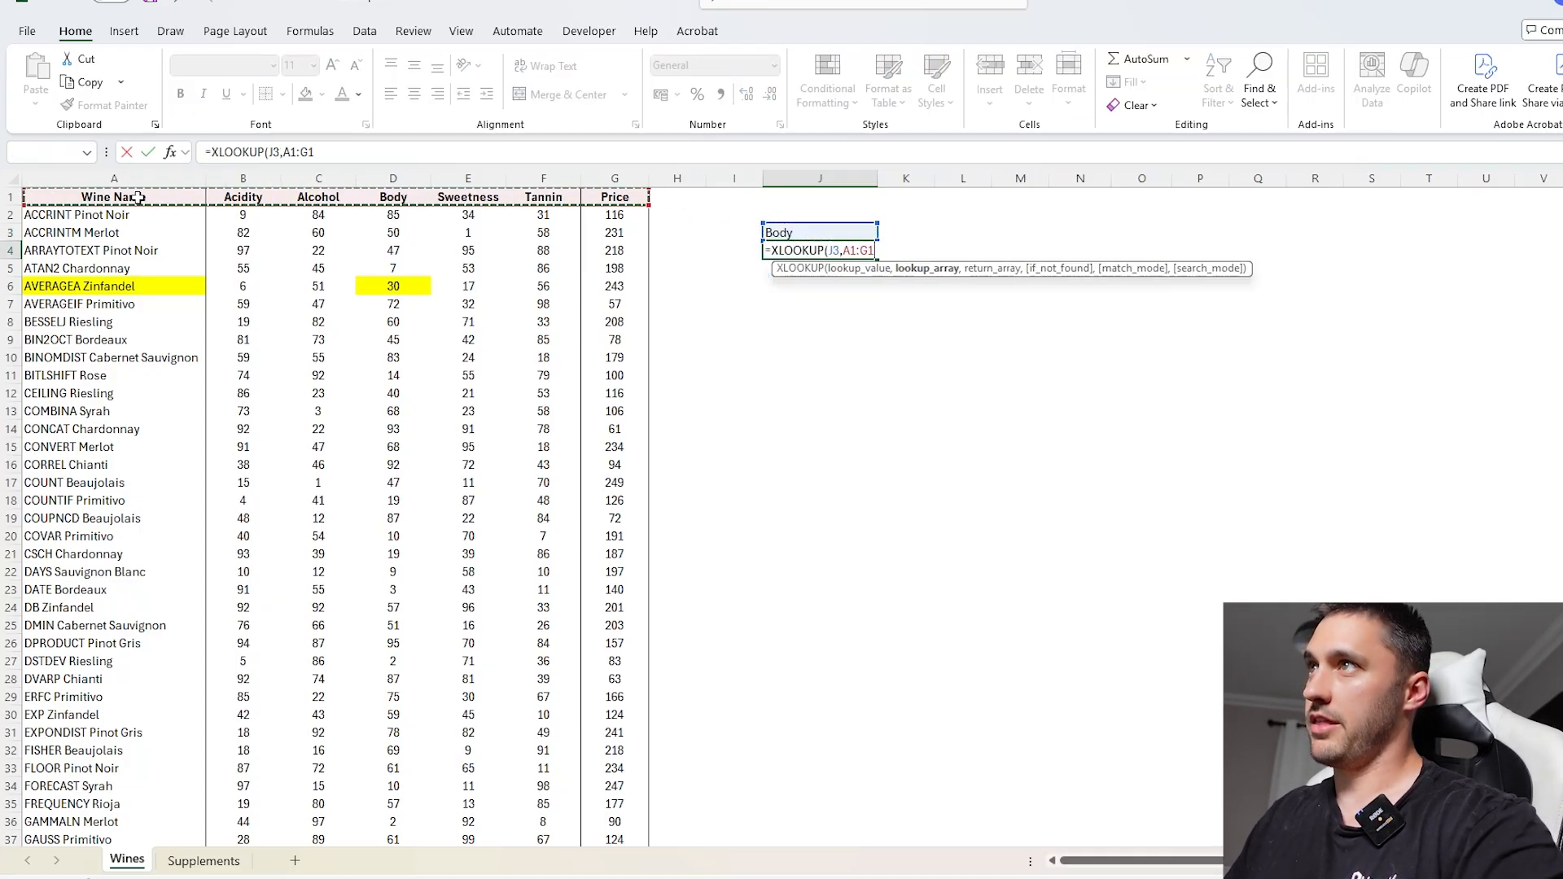
pyautogui.write(',')
pyautogui.moveTo(616, 286); pyautogui.dragTo(49, 286)
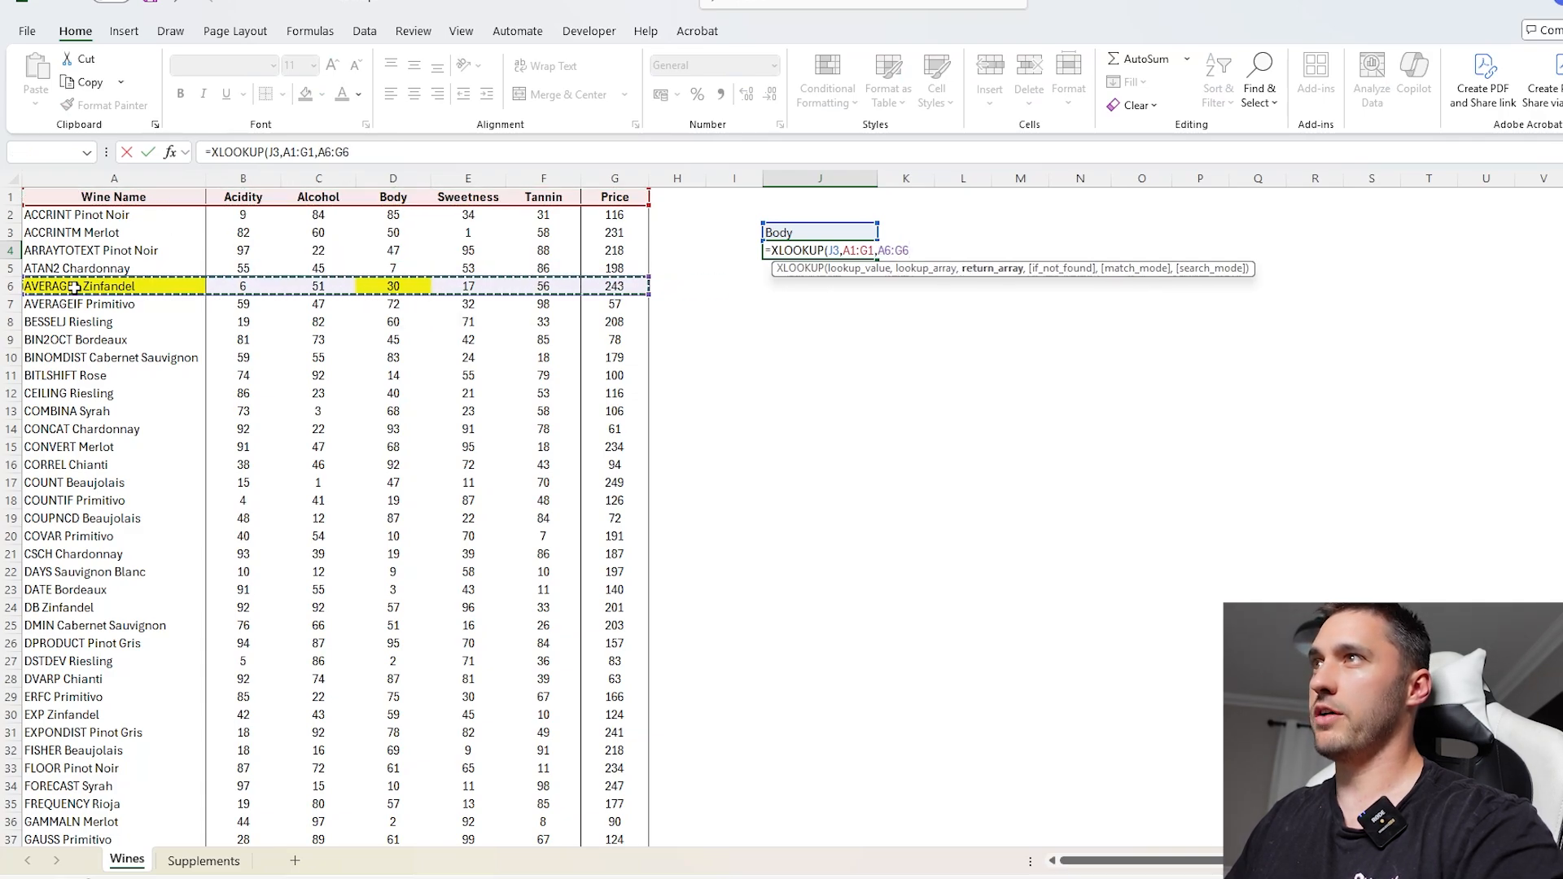
pyautogui.press('Return')
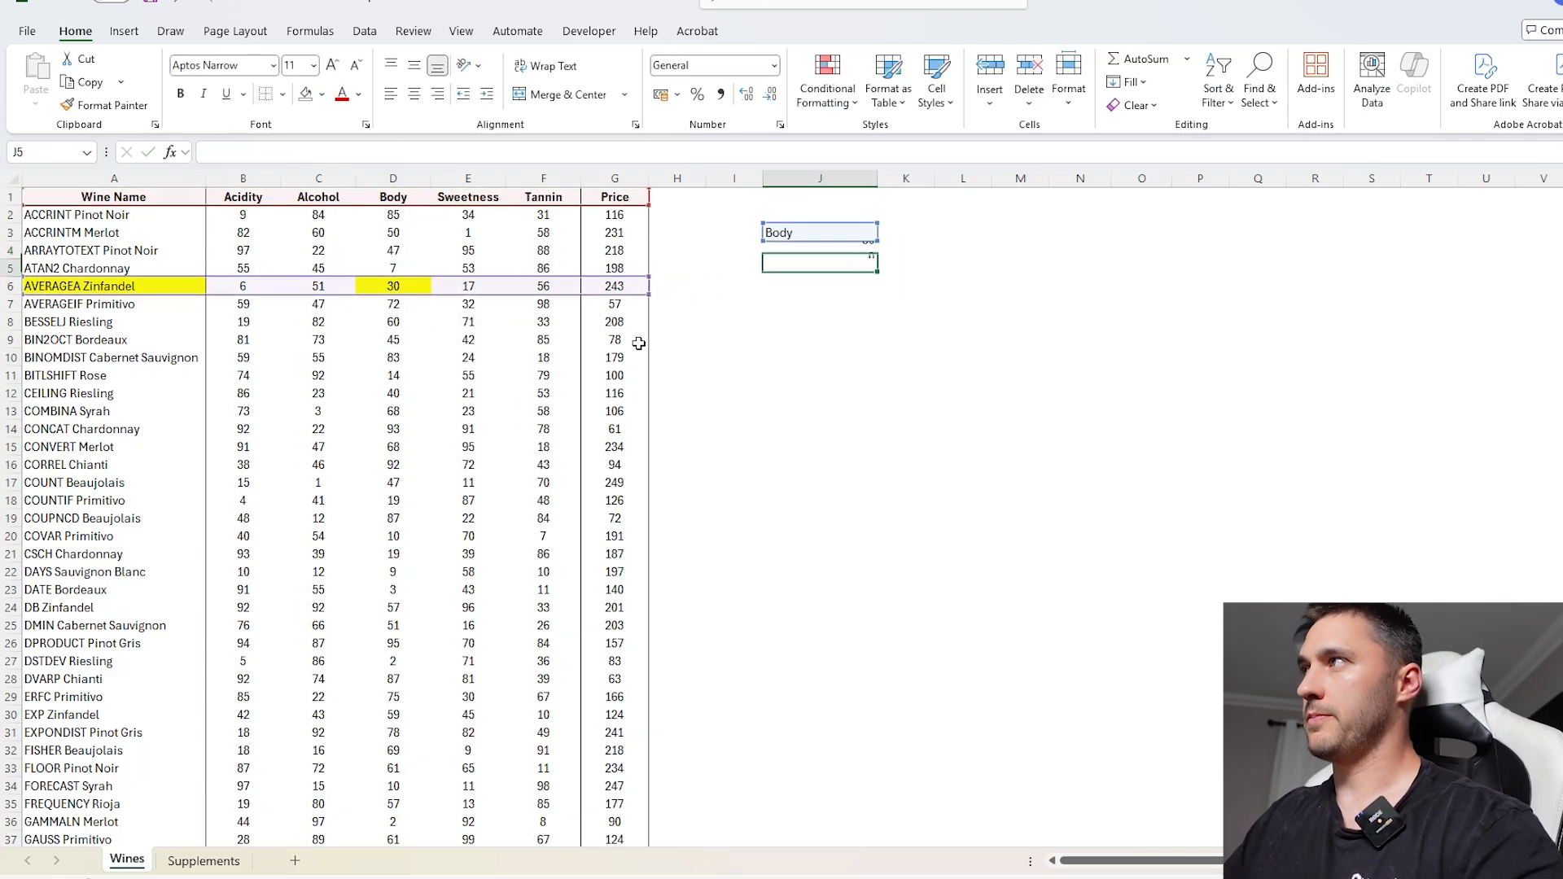
pyautogui.doubleClick(870, 251)
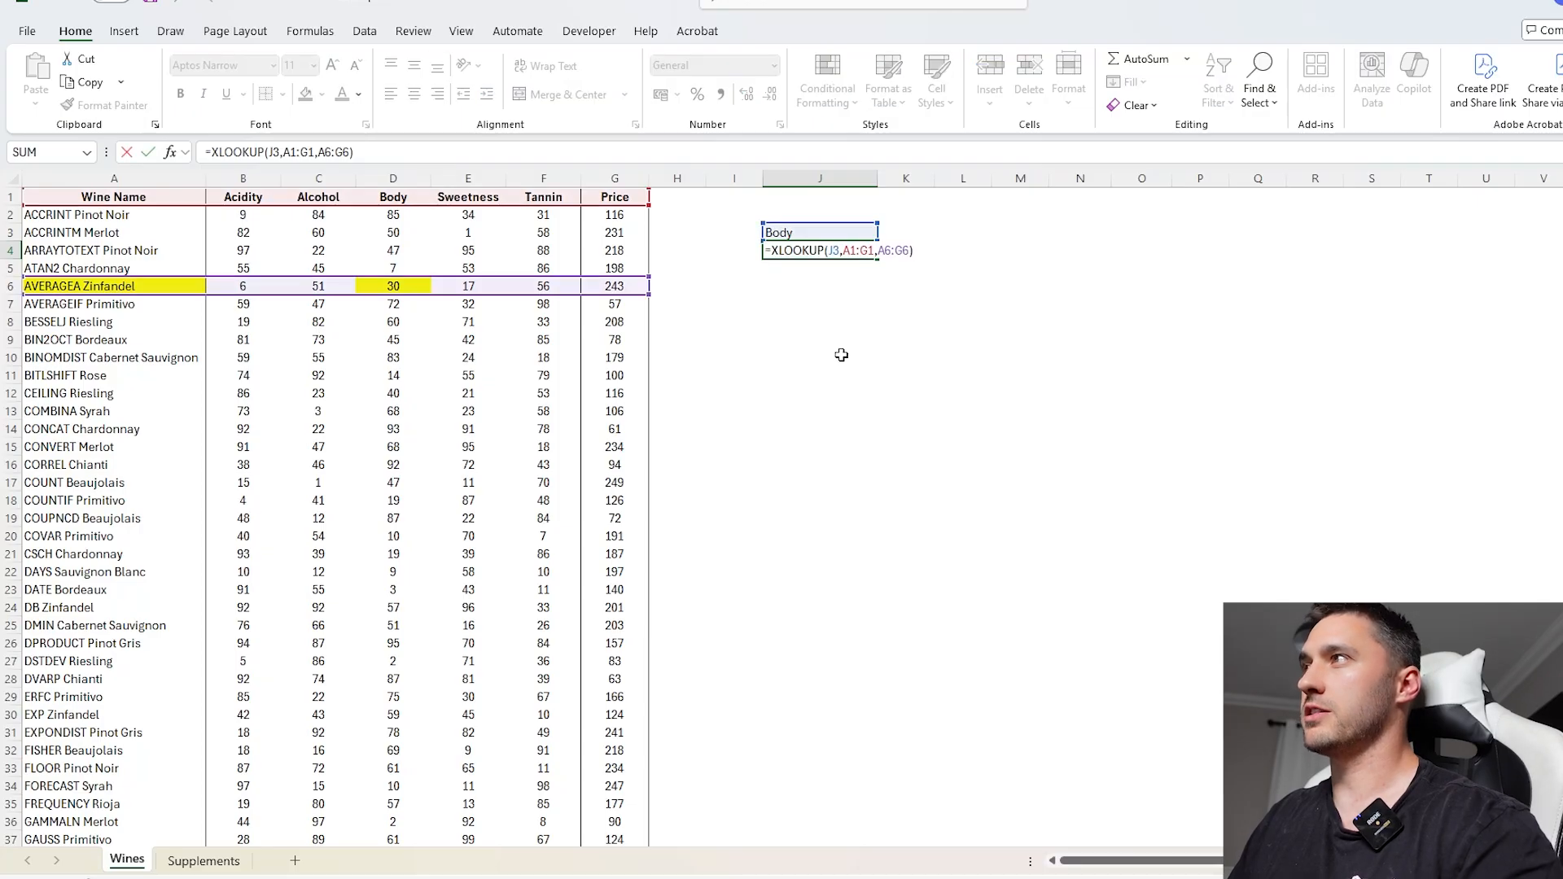
pyautogui.press('Escape')
# - Fill the Body values in D7:D12 with yellow
pyautogui.moveTo(393, 304); pyautogui.dragTo(394, 393)
pyautogui.click(322, 93)
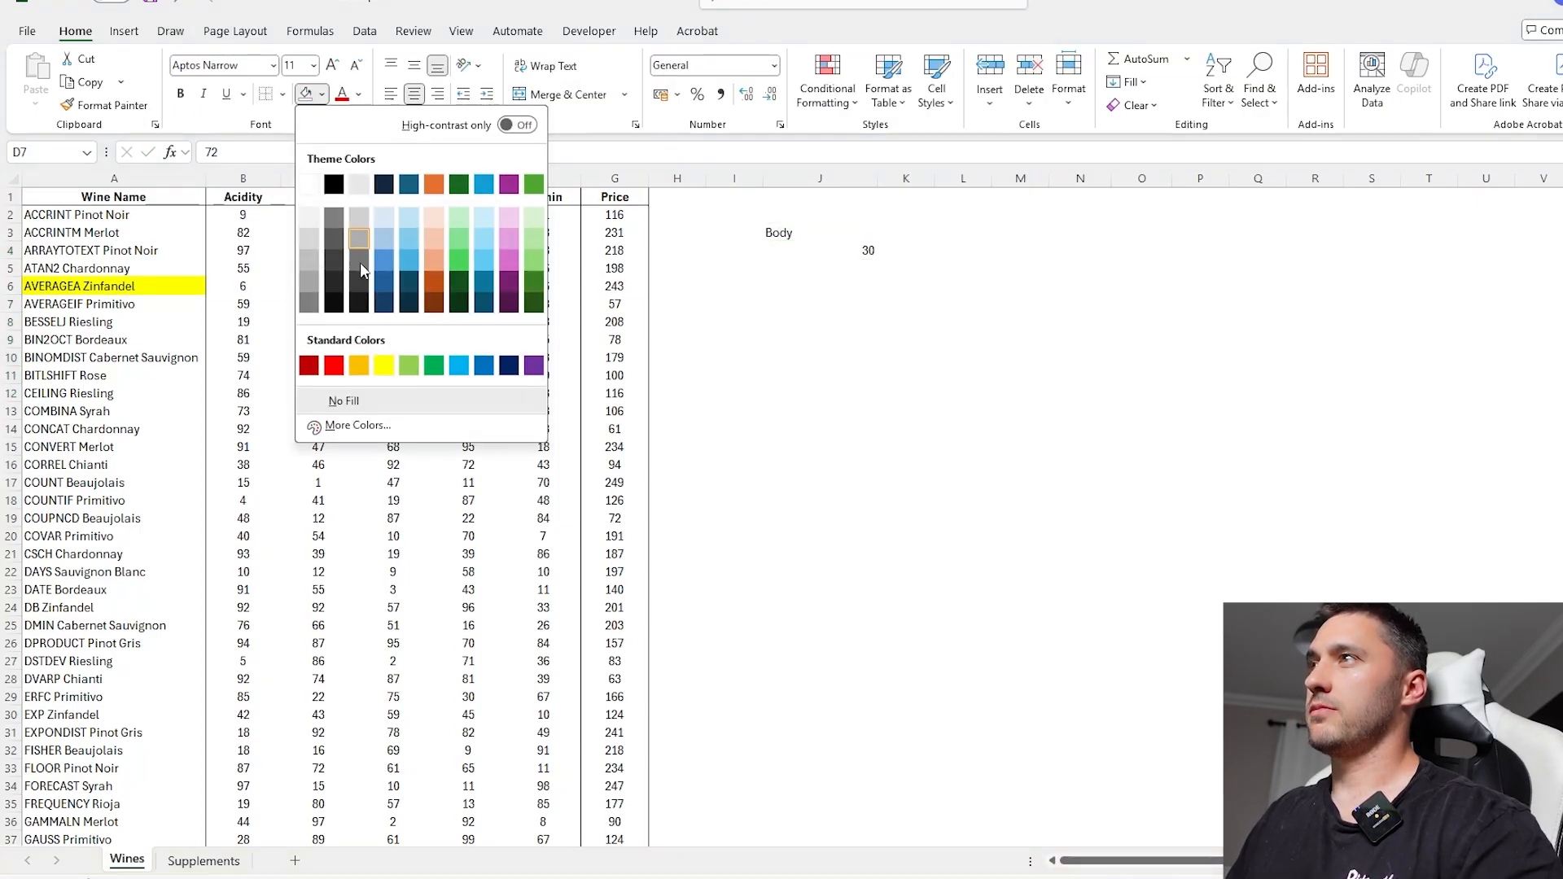
pyautogui.click(383, 365)
# - Extend the return range of the XLOOKUP in J4 to A6:G12 and review the updated formula
pyautogui.doubleClick(868, 251)
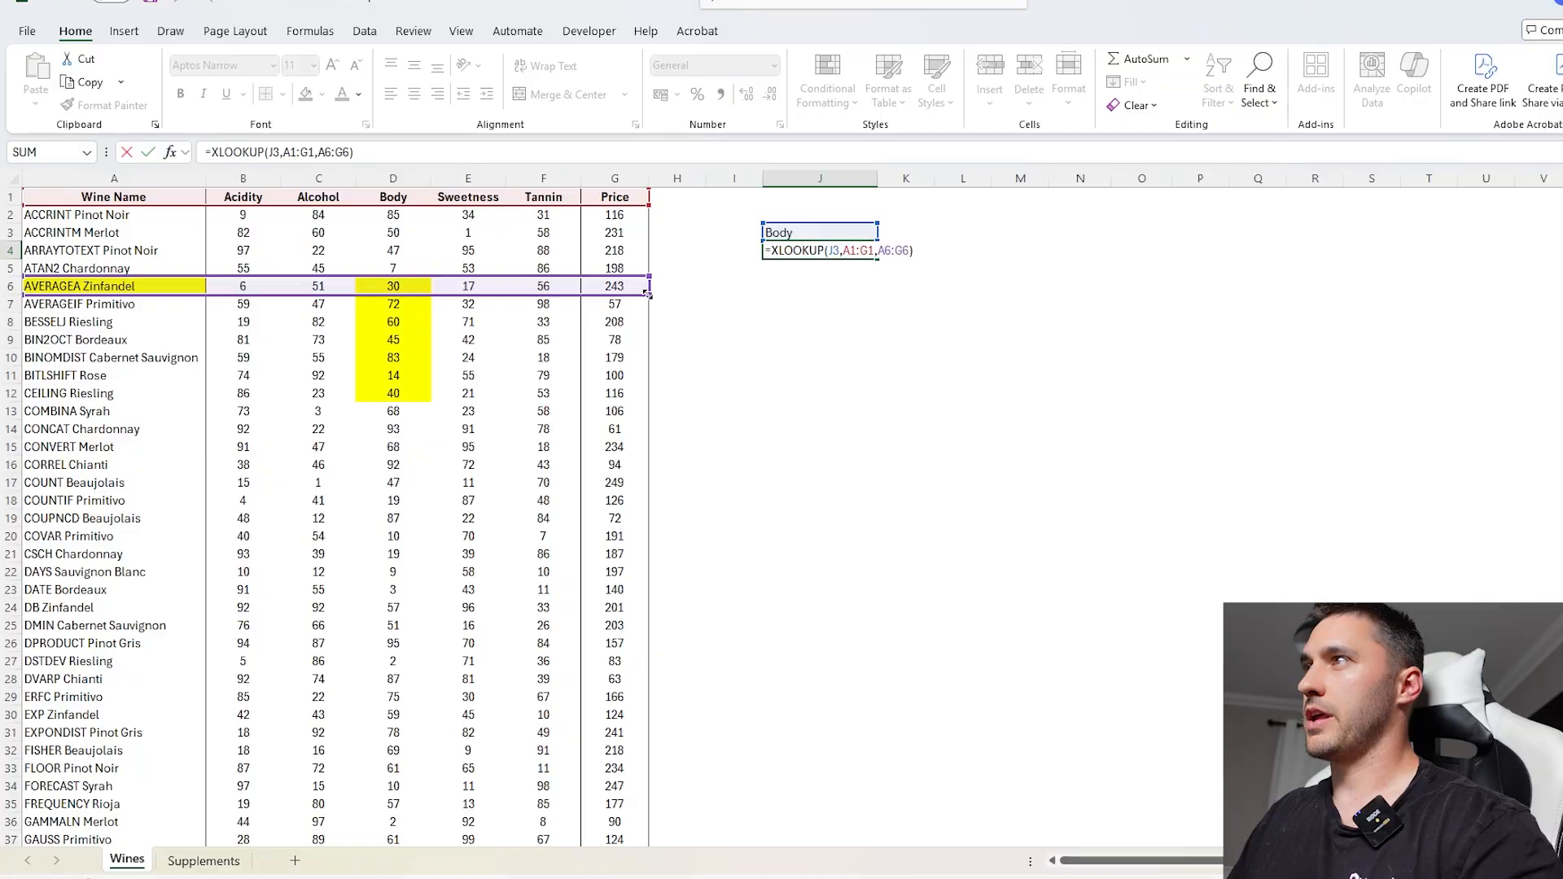
pyautogui.moveTo(647, 294); pyautogui.dragTo(647, 402)
pyautogui.press('Return')
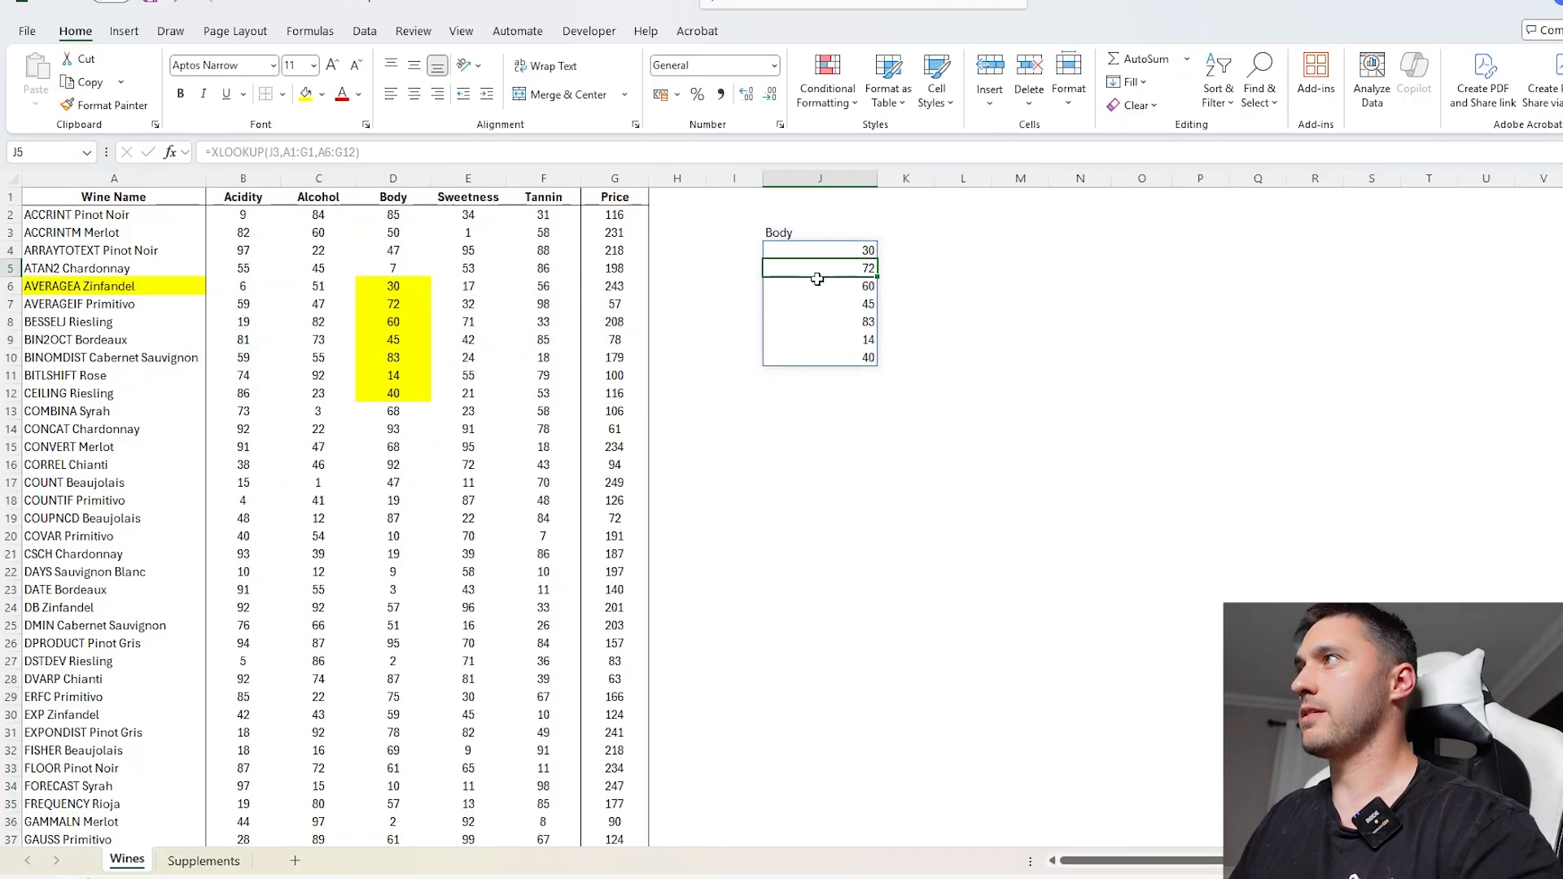
pyautogui.click(820, 250)
pyautogui.press('F2')
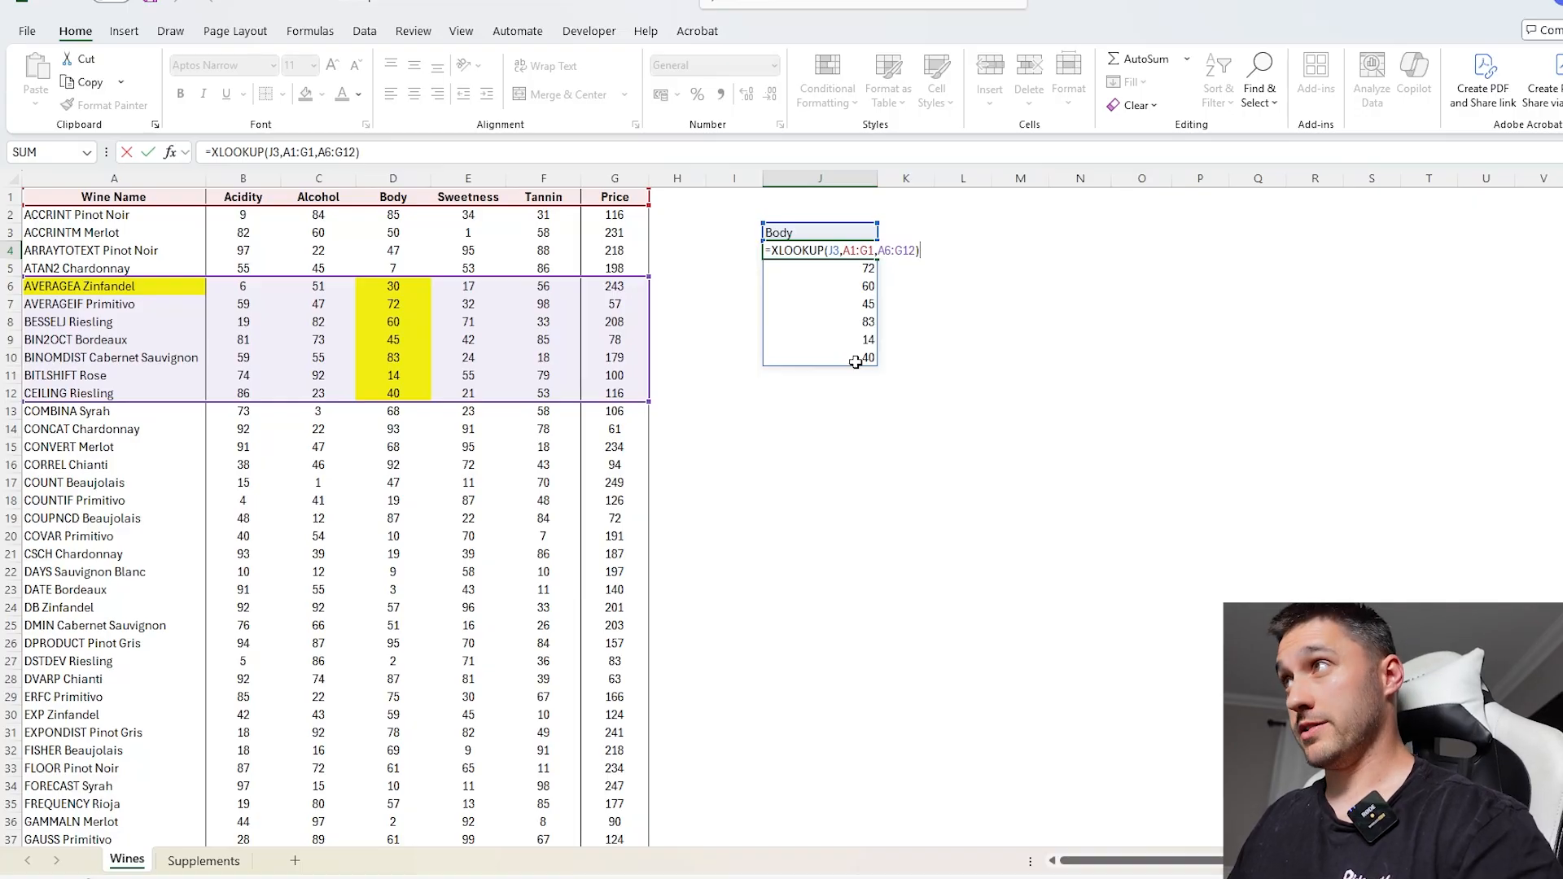
# - Change the lookup value in J3 to Sweetness and compare the returned values with E6:E12
pyautogui.click(810, 235)
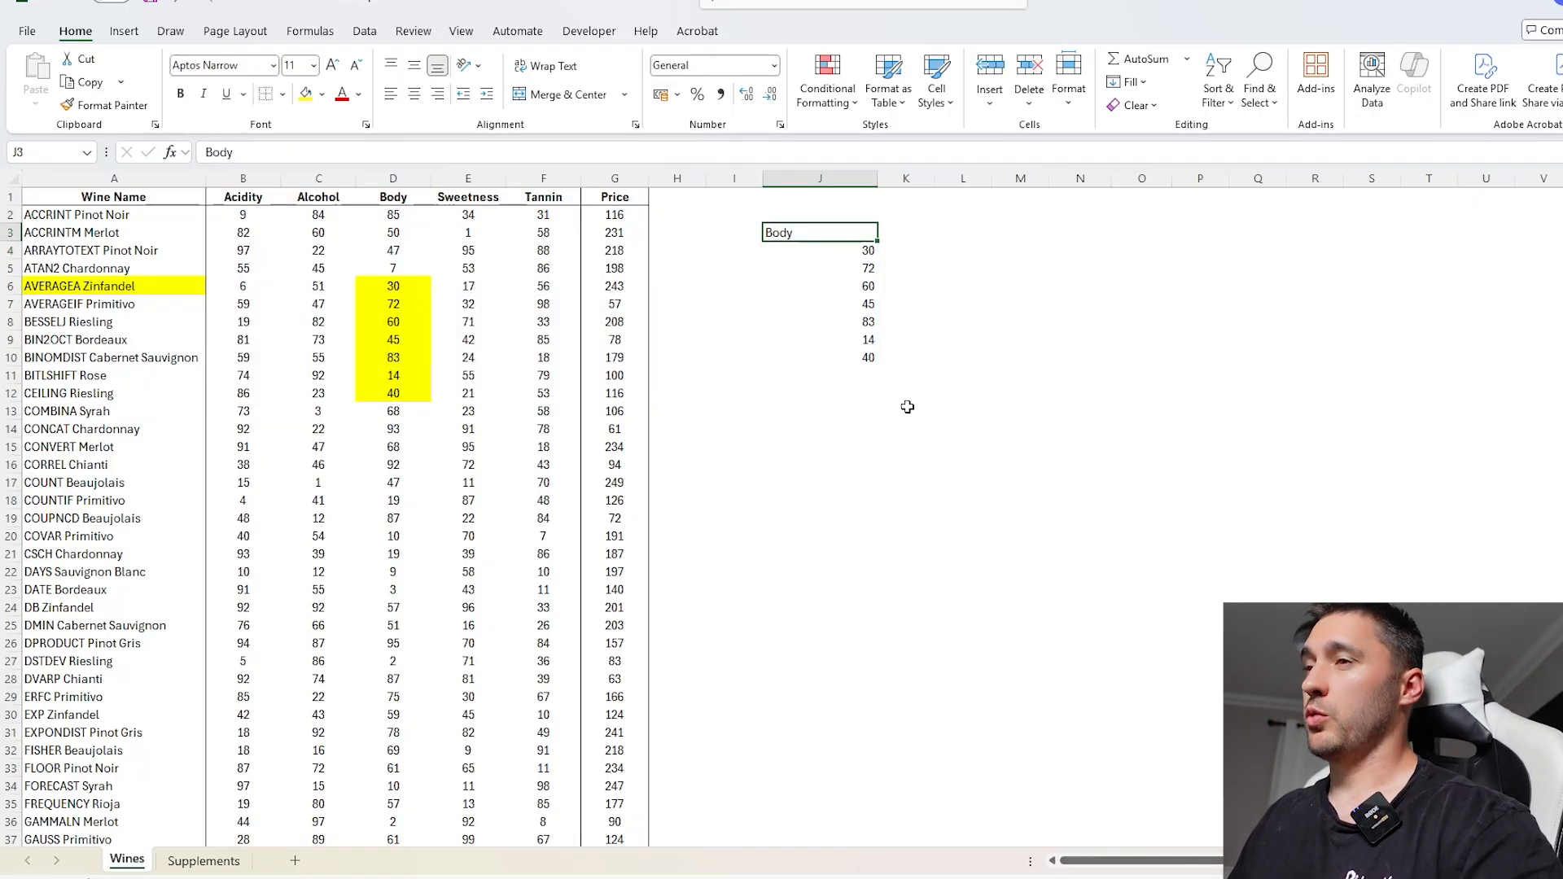
pyautogui.write('Sweetness')
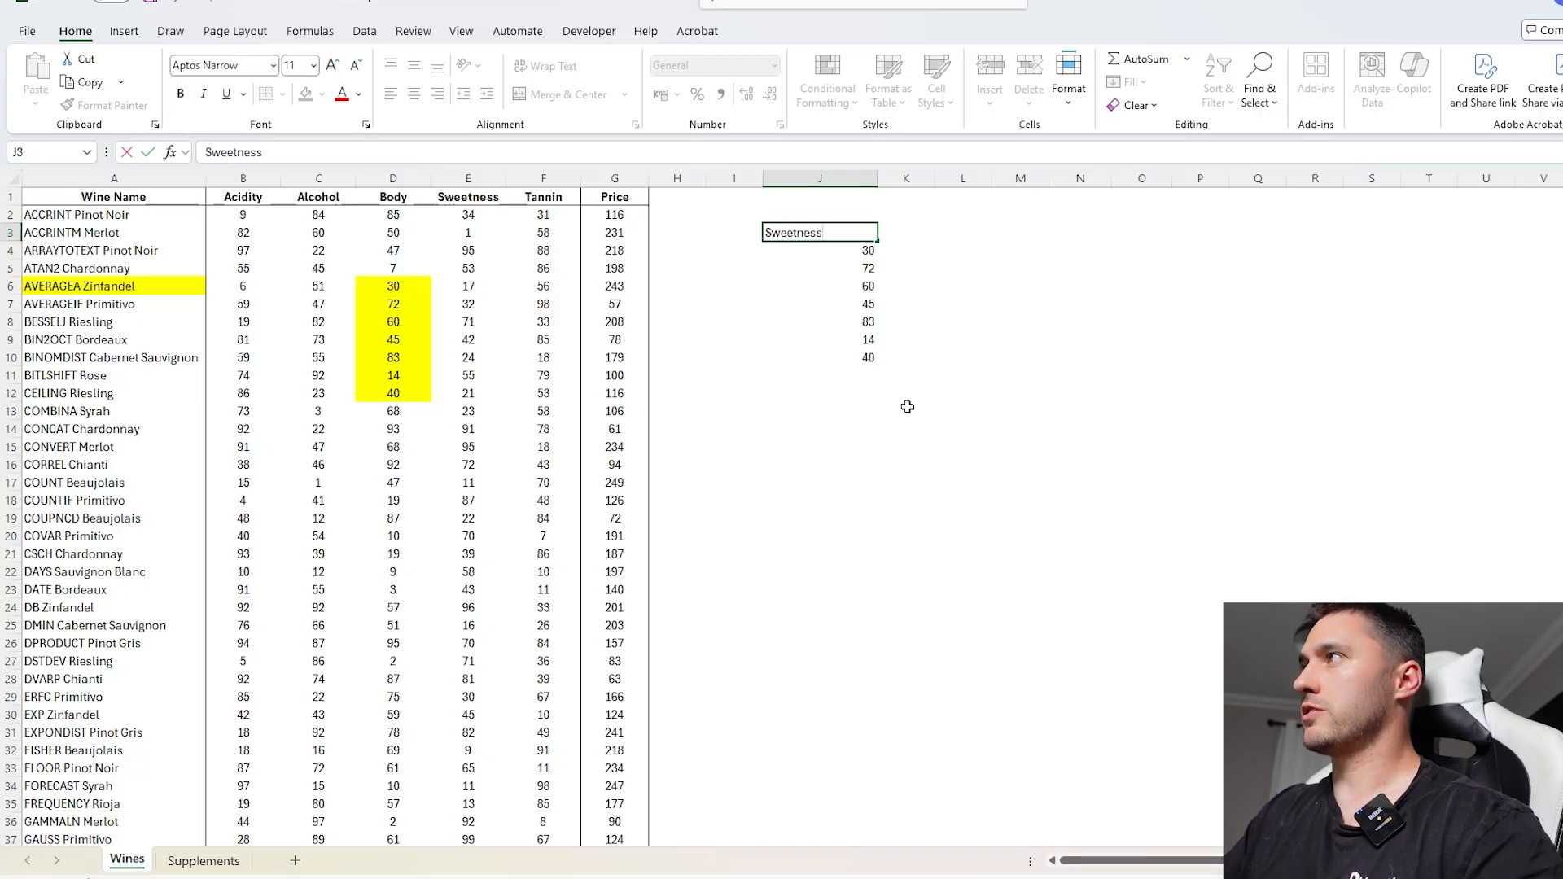
pyautogui.press('Return')
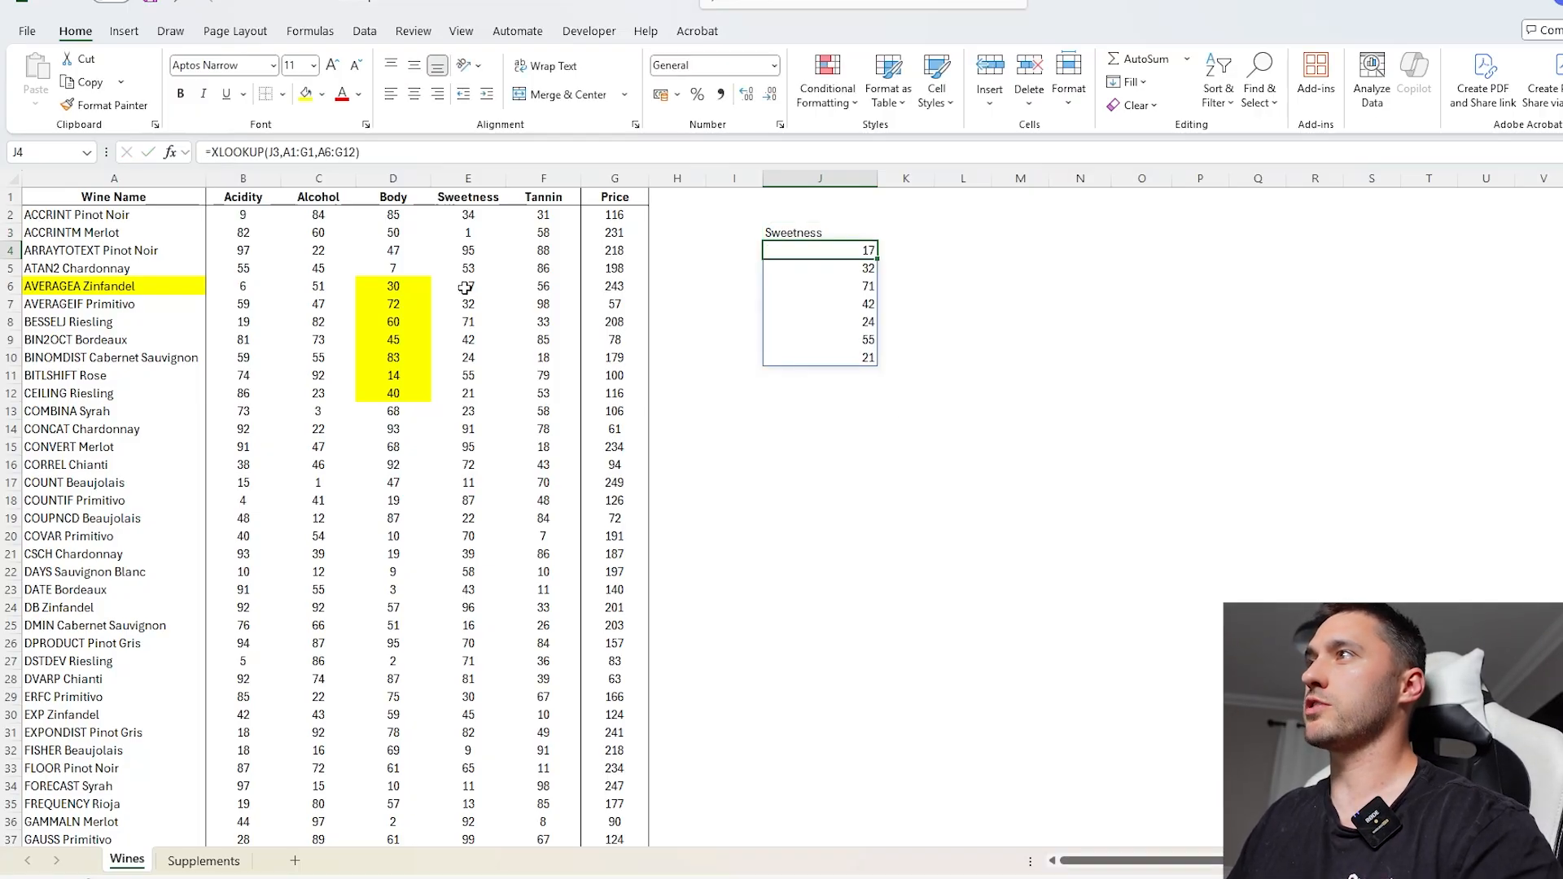
pyautogui.moveTo(465, 288); pyautogui.dragTo(475, 409)
# - Change the return range of the XLOOKUP in J4 to A2:G101 so it covers the whole wine list
pyautogui.click(833, 246)
pyautogui.press('F2')
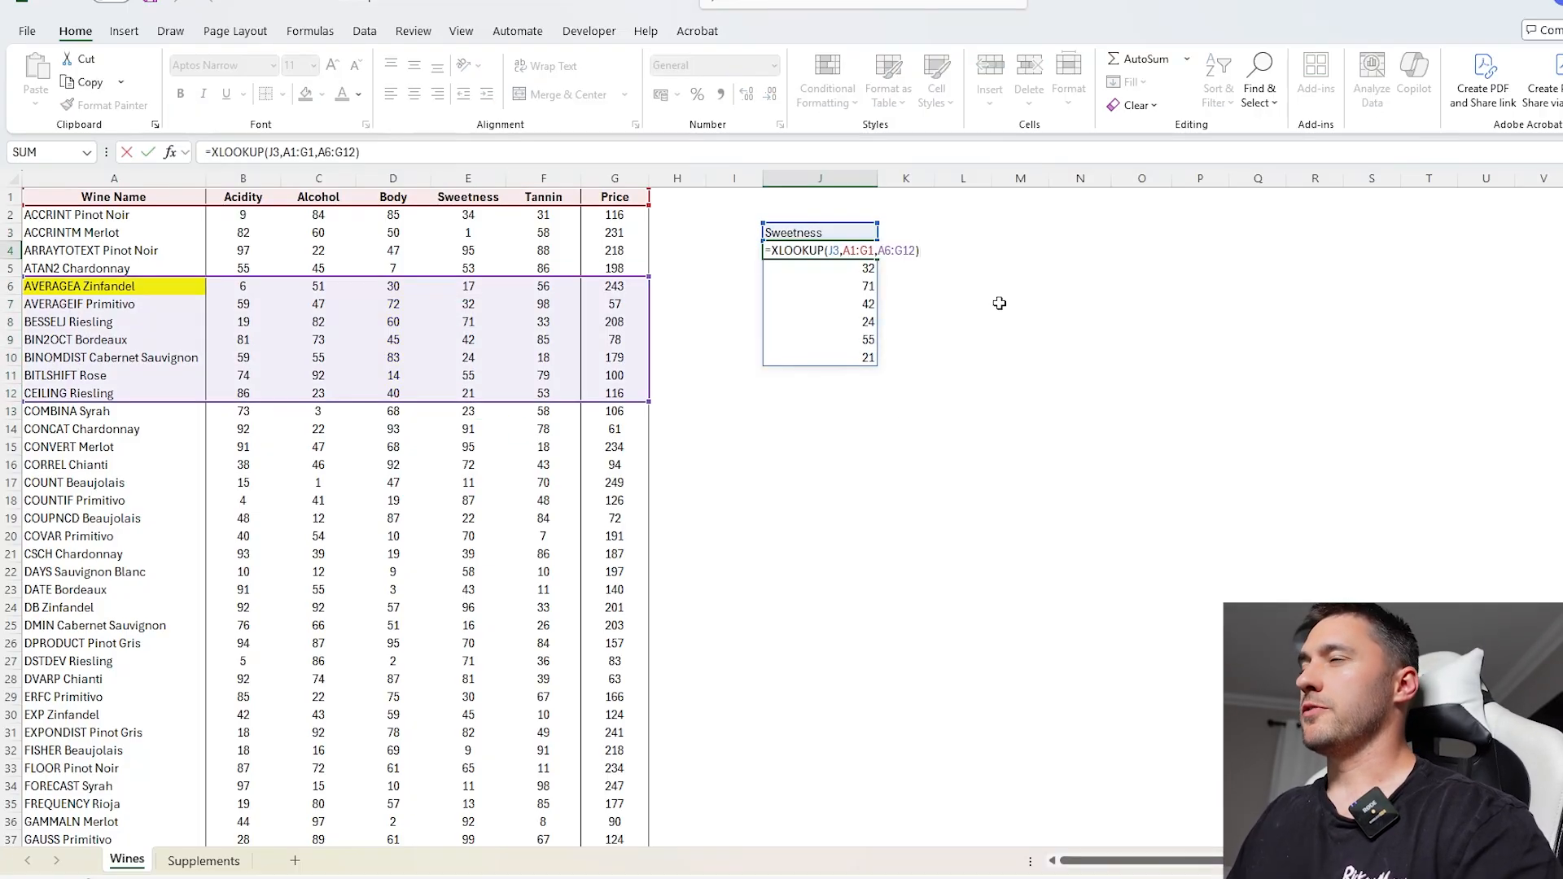
pyautogui.moveTo(650, 280)
pyautogui.mouseDown()
pyautogui.moveTo(650, 219)
pyautogui.moveTo(651, 261)
pyautogui.mouseUp()
pyautogui.moveTo(878, 250); pyautogui.dragTo(924, 252)
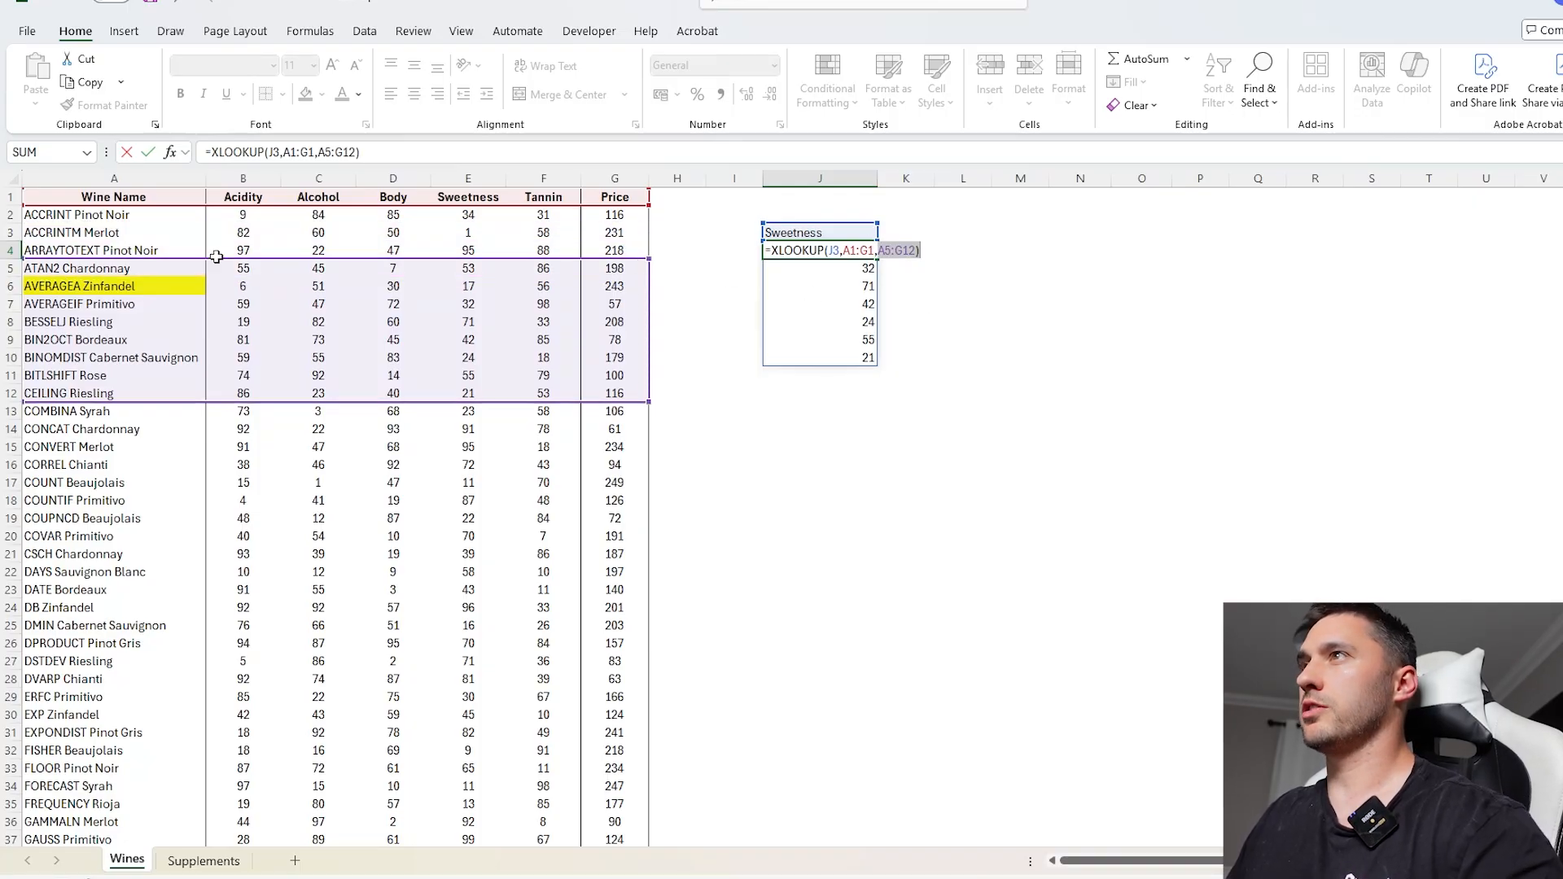
pyautogui.moveTo(203, 217); pyautogui.dragTo(599, 303)
pyautogui.hotkey('ctrl', 'shift', 'Down')
pyautogui.press('Return')
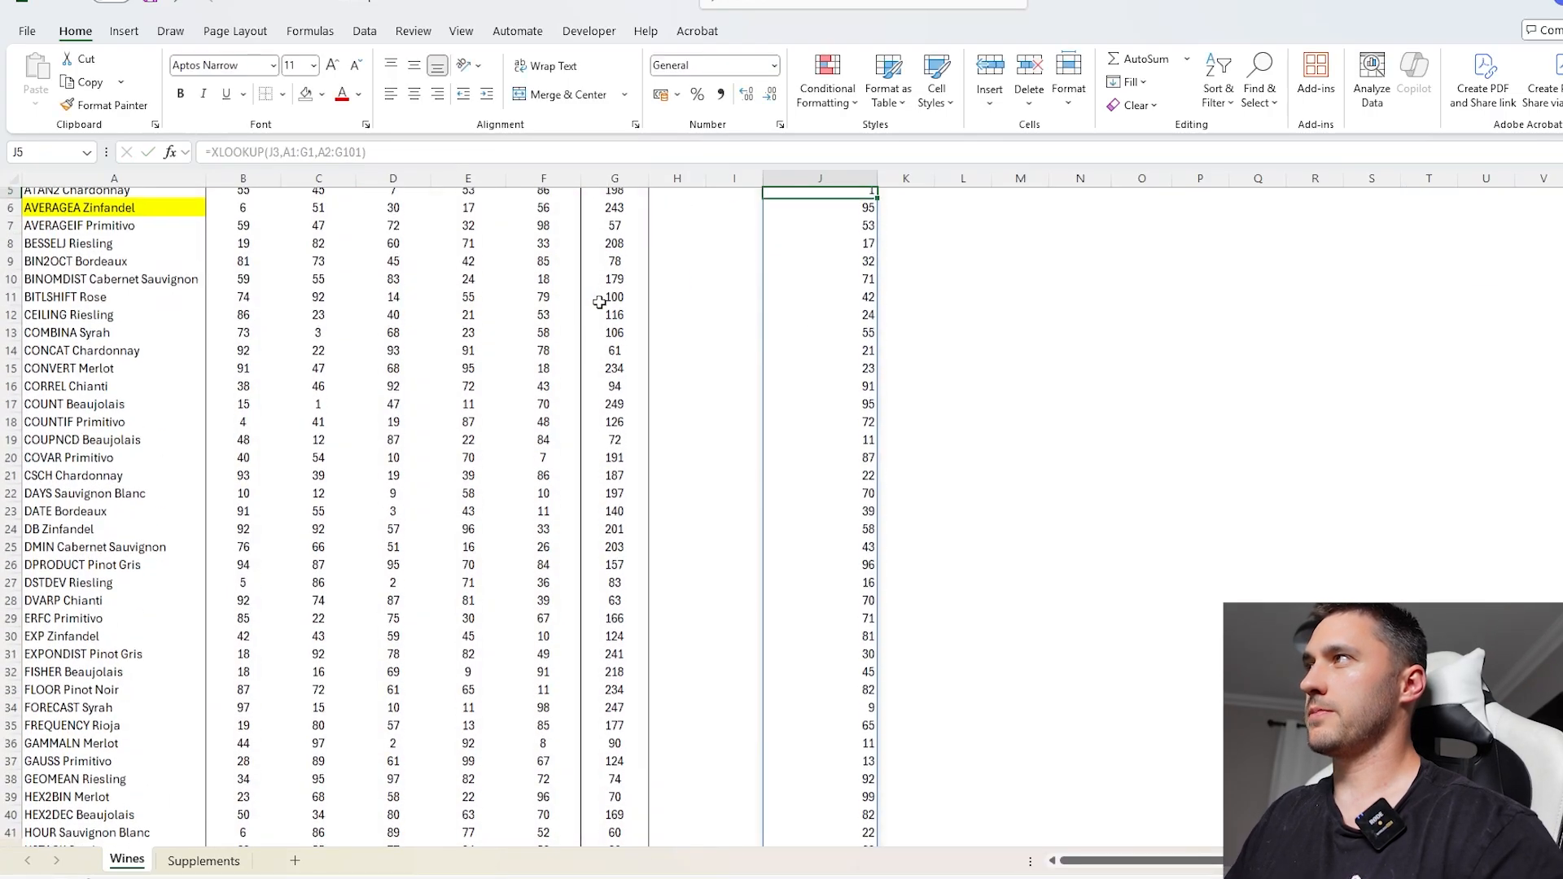
# - Change the lookup value in J3 to tannin and compare the returned values with the Tannin and Sweetness columns
pyautogui.click(816, 233)
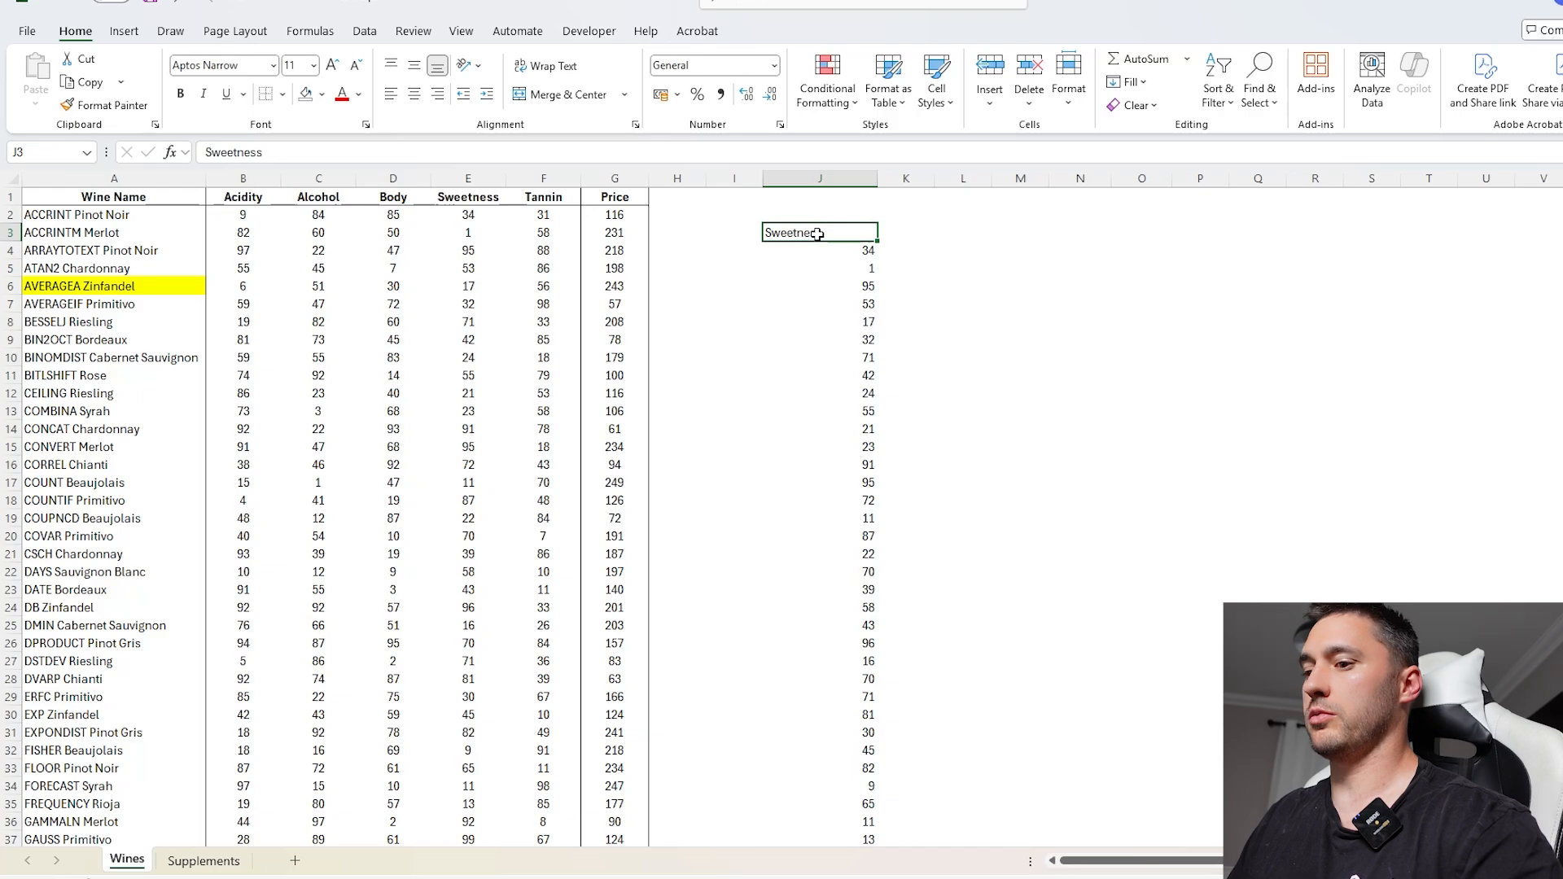
pyautogui.write('tannin')
pyautogui.press('Return')
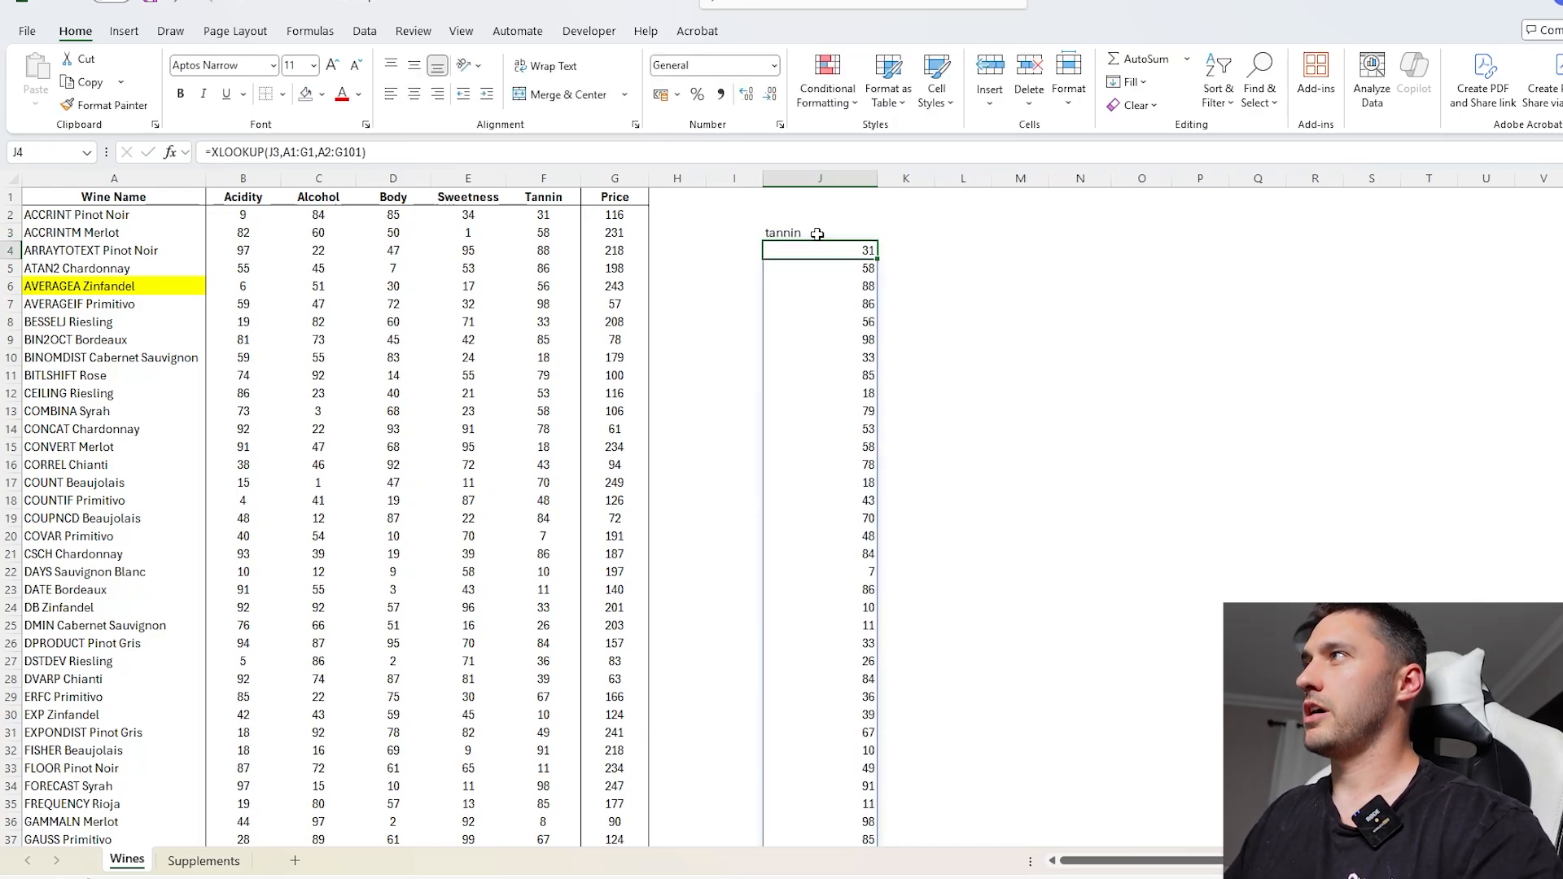
pyautogui.moveTo(542, 214); pyautogui.dragTo(541, 750)
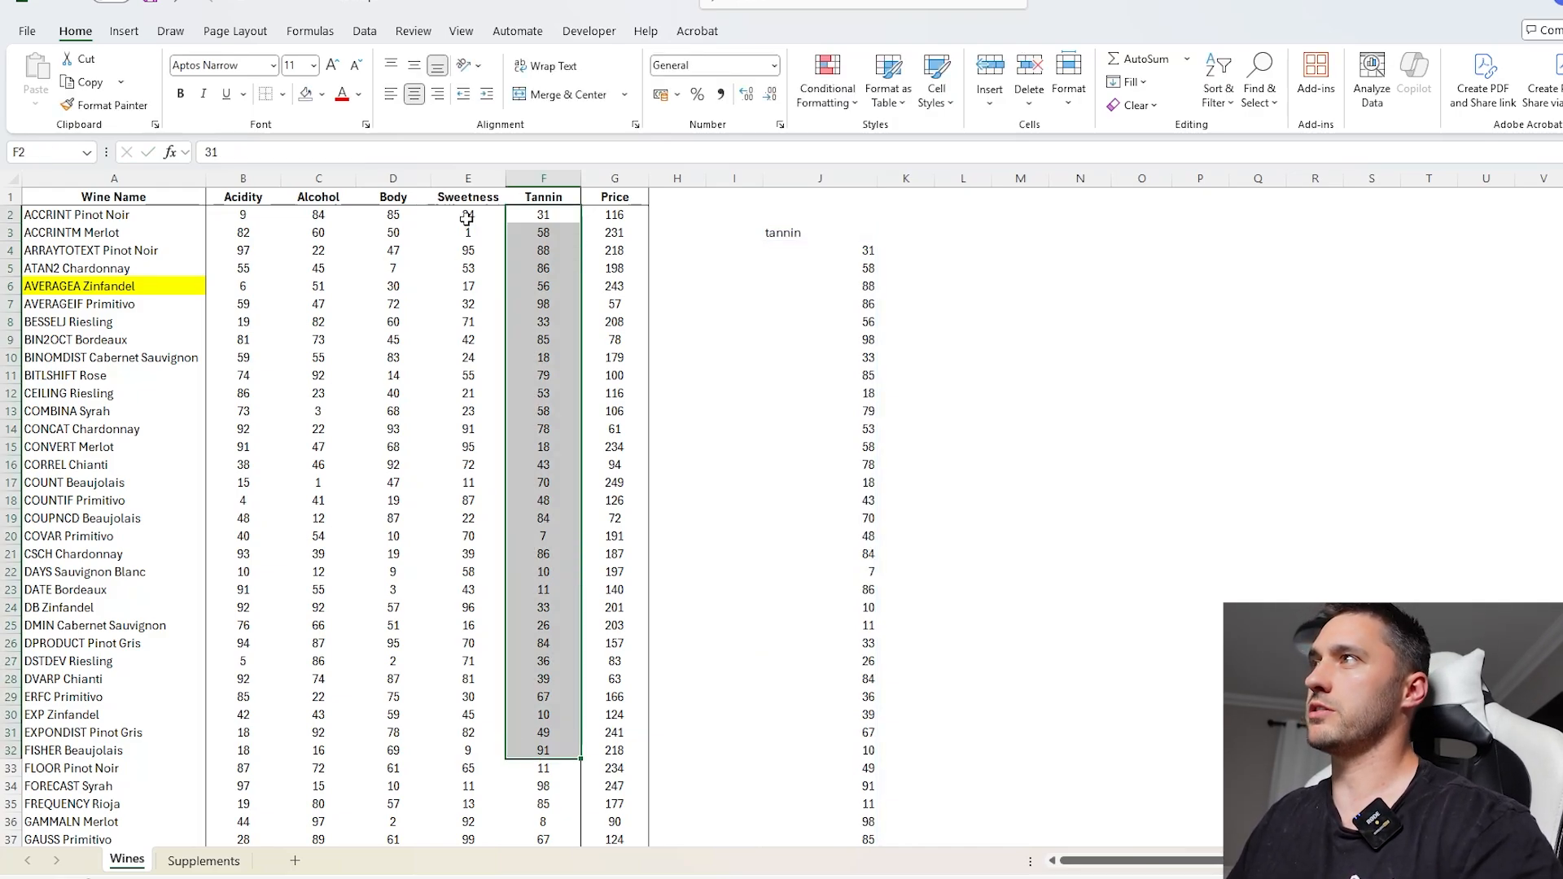
pyautogui.moveTo(466, 218); pyautogui.dragTo(468, 590)
# - Delete the XLOOKUP formula in J4 and the lookup value in J3
pyautogui.click(857, 246)
pyautogui.press('Delete')
pyautogui.click(836, 234)
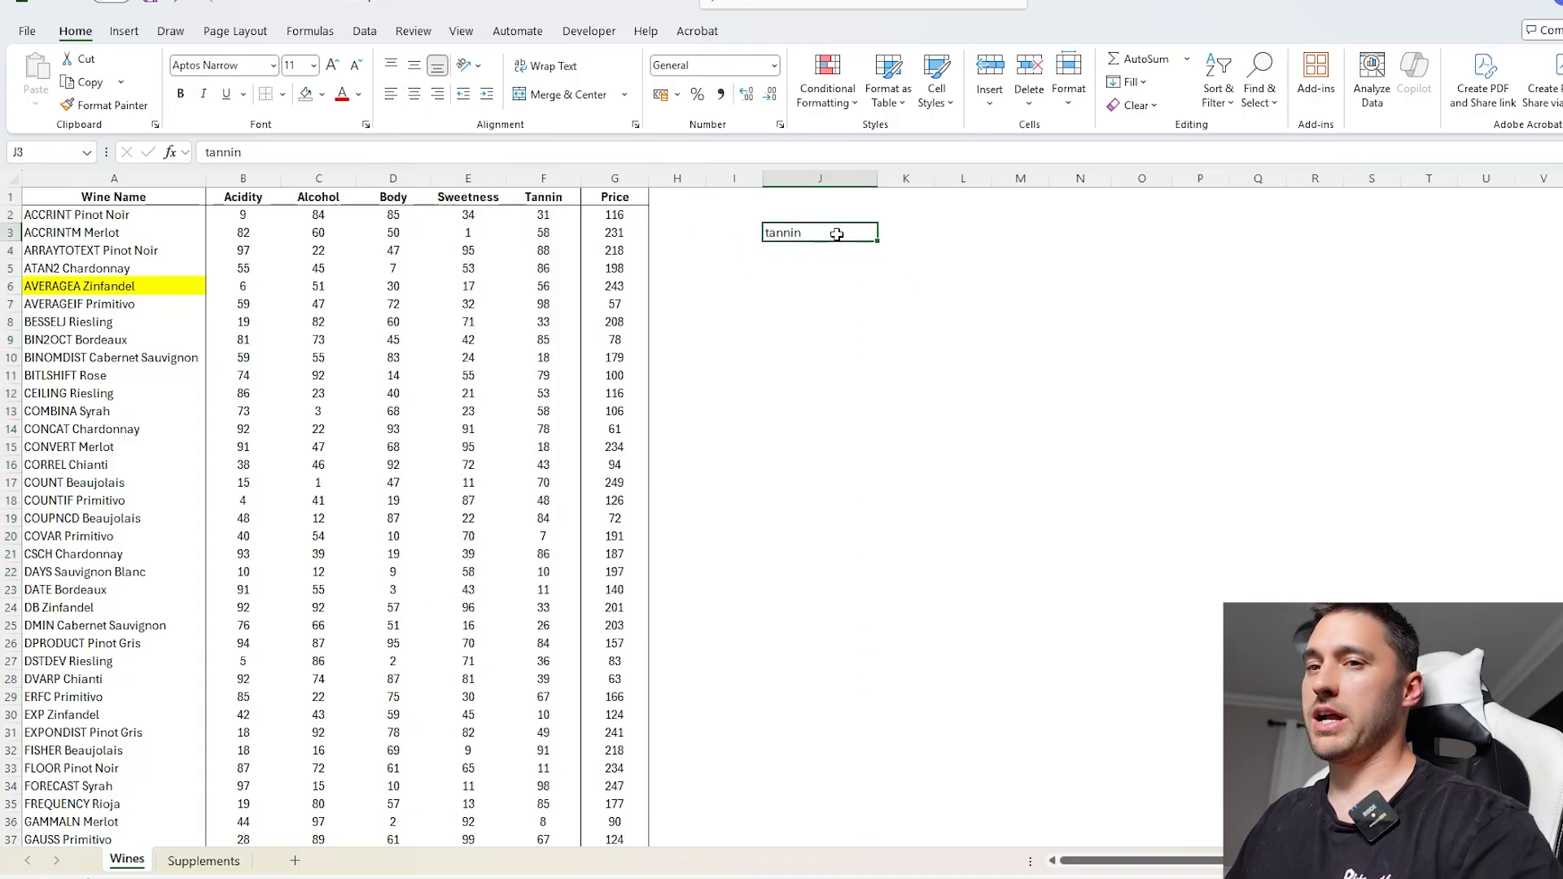
pyautogui.press('Delete')
pyautogui.click(734, 607)
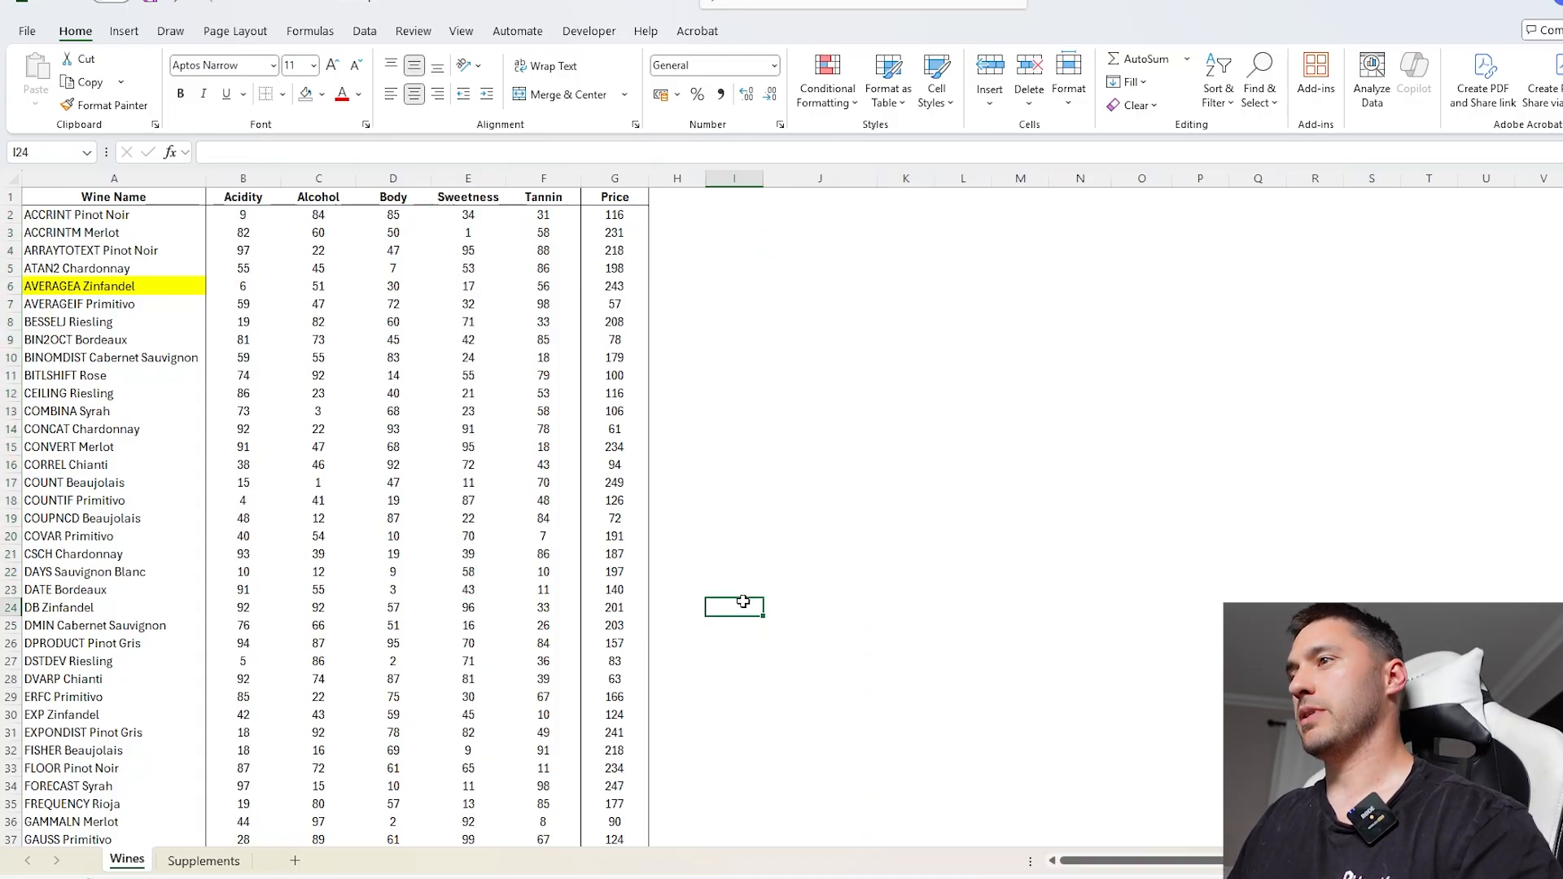
# - Switch to the Supplements sheet and examine the Item Category column by selecting it from the header down
pyautogui.click(203, 860)
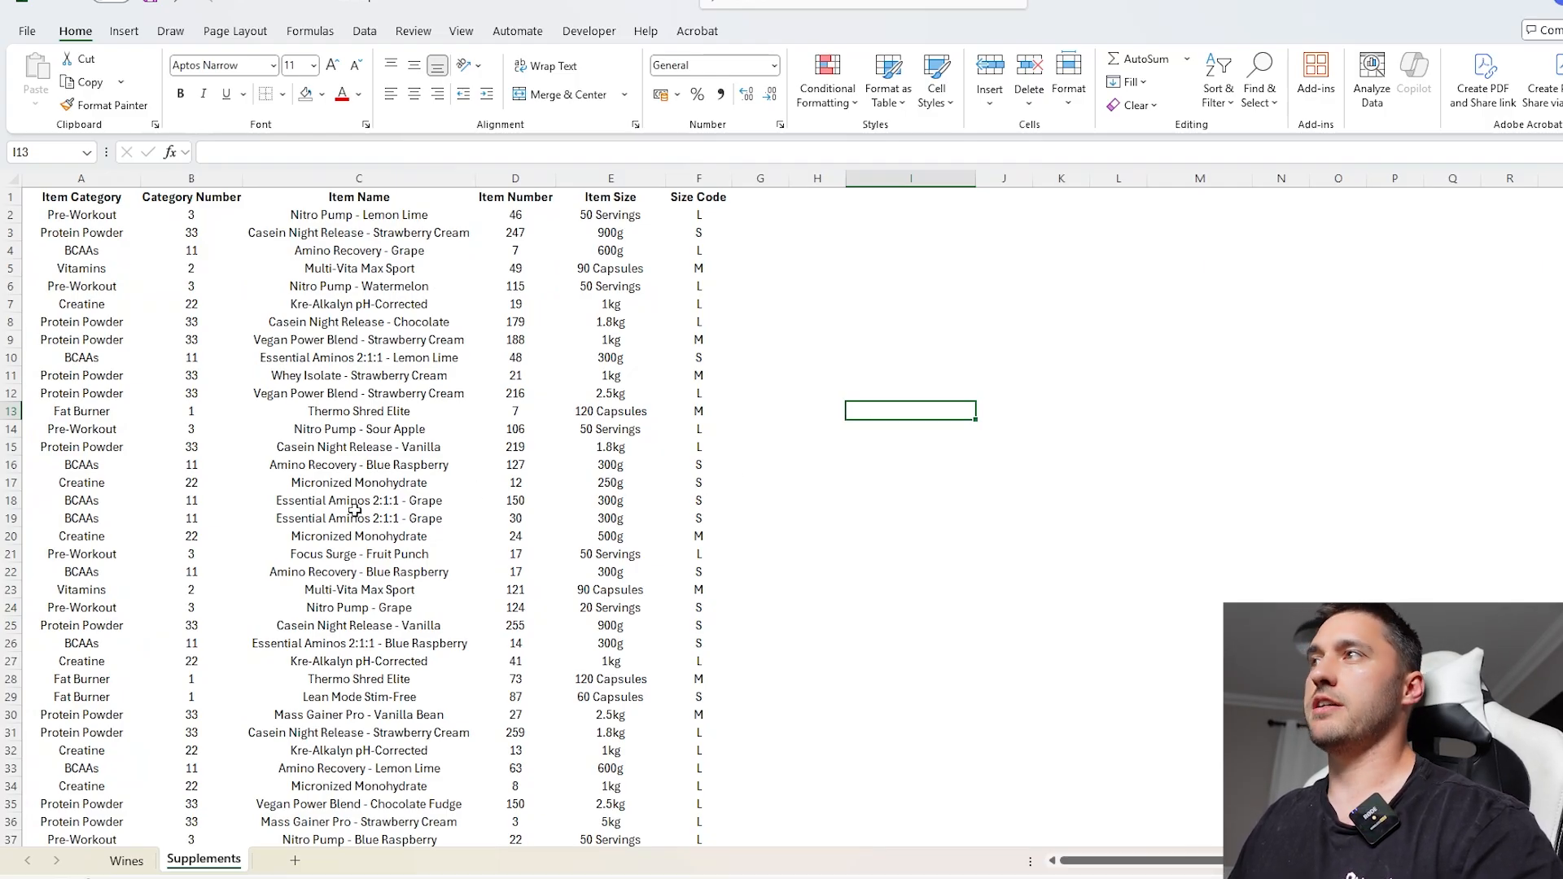
pyautogui.click(119, 196)
pyautogui.hotkey('ctrl', 'shift', 'Down')
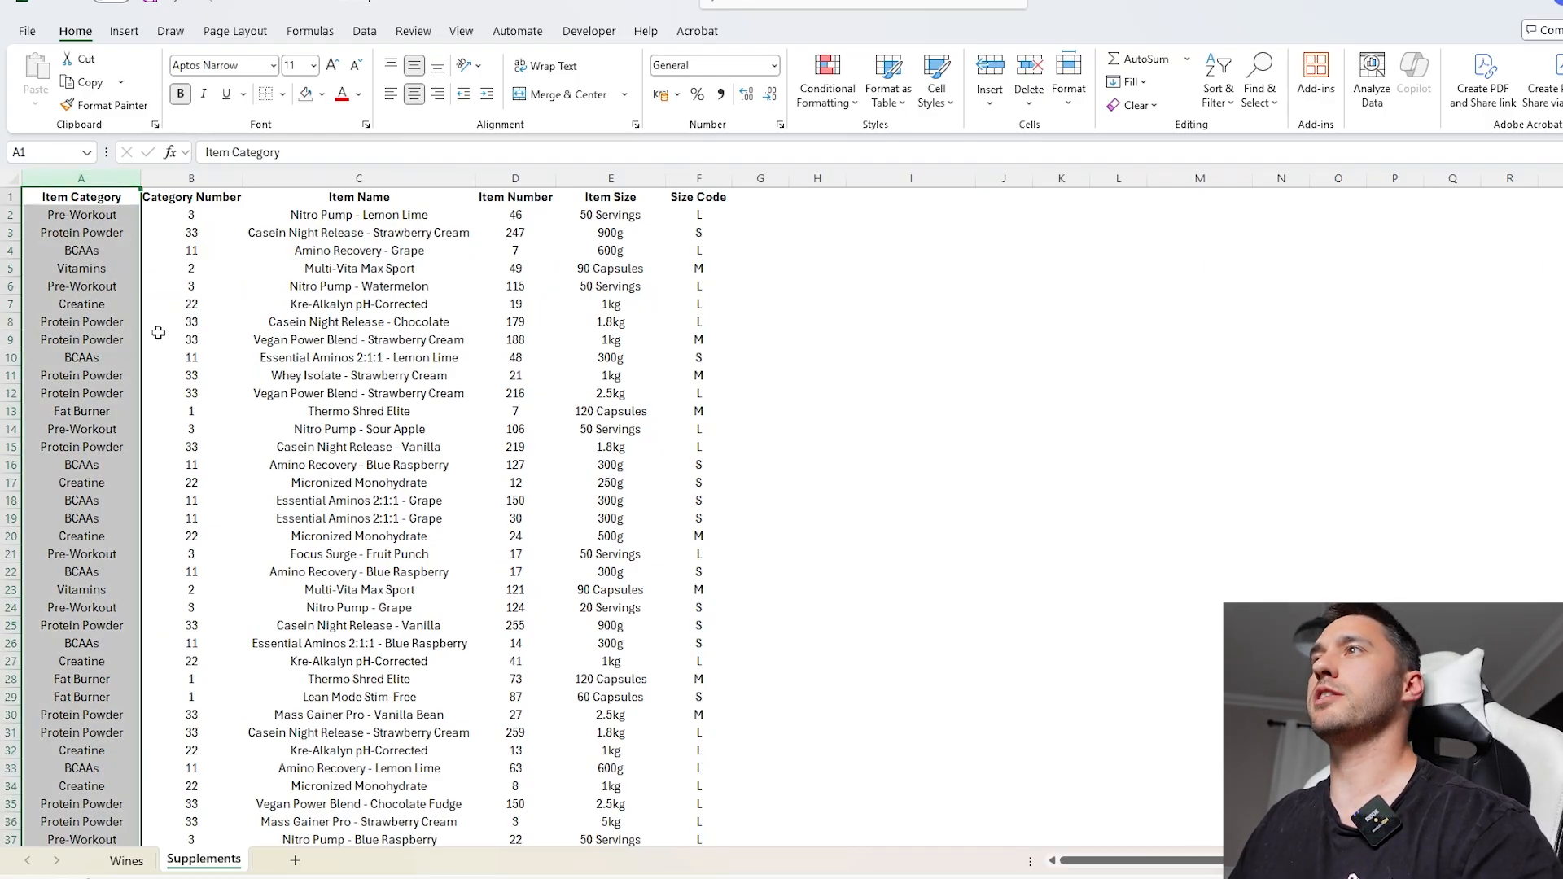
# - Enter a UNIQUE formula in I3 over A2:B1001 to list the distinct item category and category number pairs
pyautogui.click(893, 228)
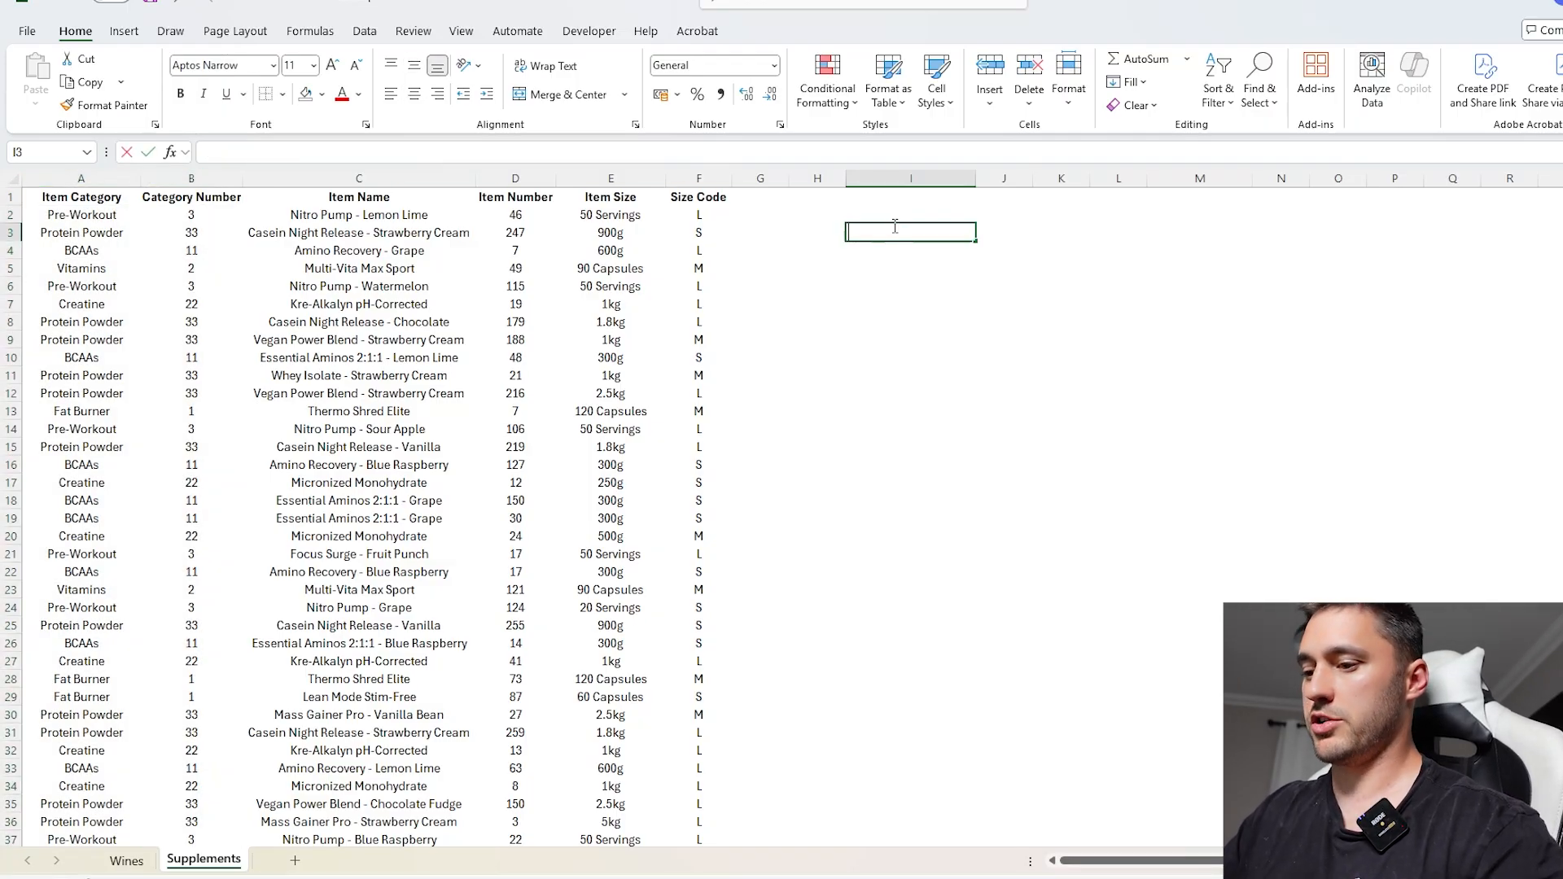
pyautogui.write('=UNIQUE(')
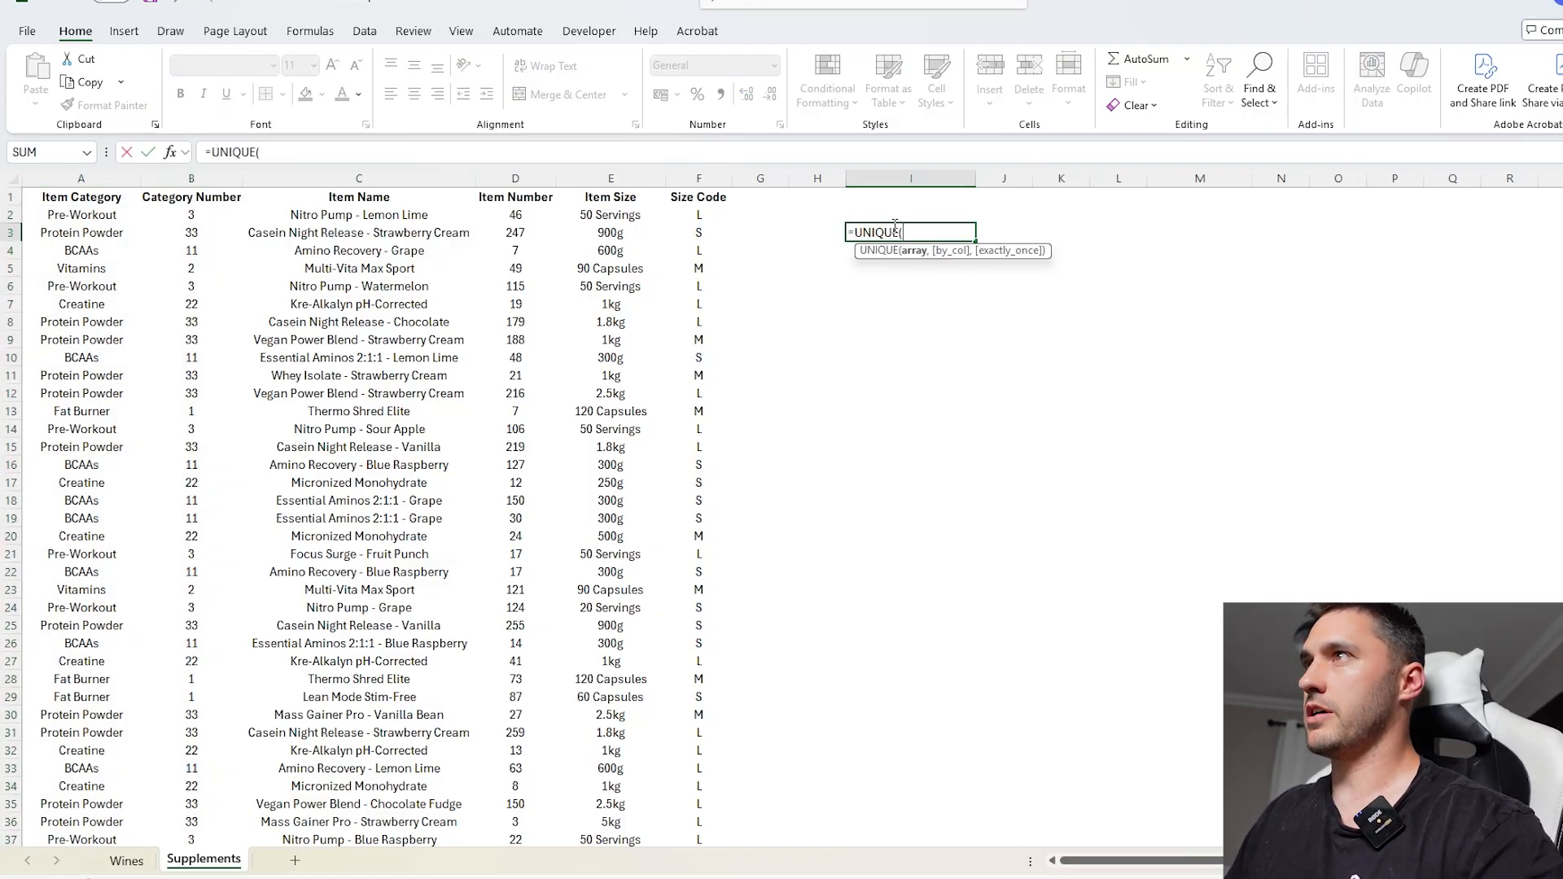
pyautogui.moveTo(123, 214); pyautogui.dragTo(203, 214)
pyautogui.hotkey('ctrl', 'shift', 'Down')
pyautogui.press('Return')
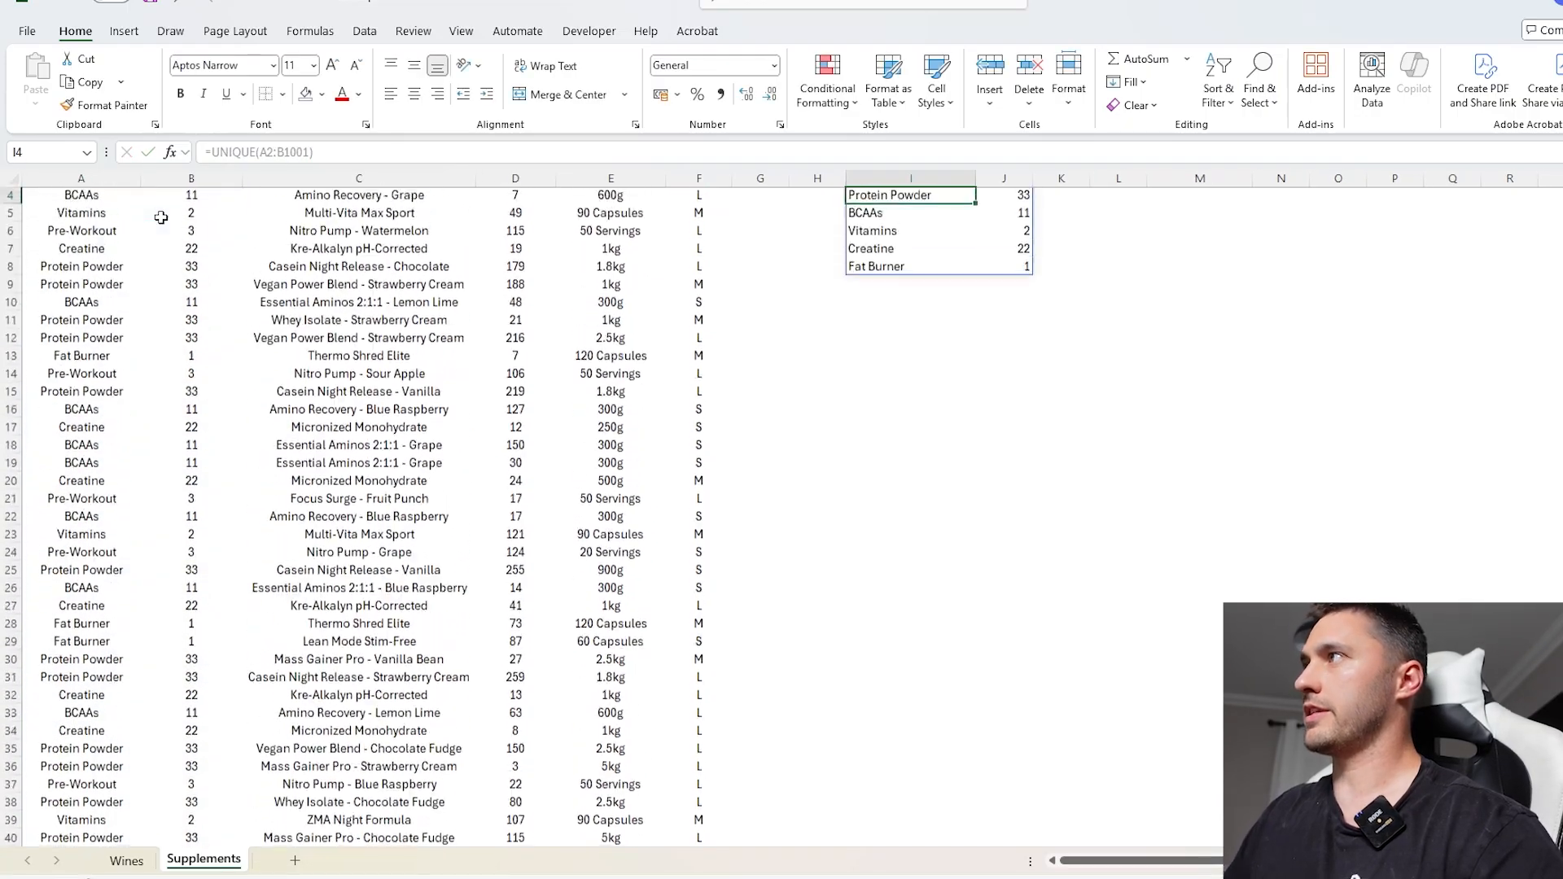
# - Review the category names and numbers in the UNIQUE list, and delete the list from I3:J9
pyautogui.moveTo(881, 233); pyautogui.dragTo(878, 325)
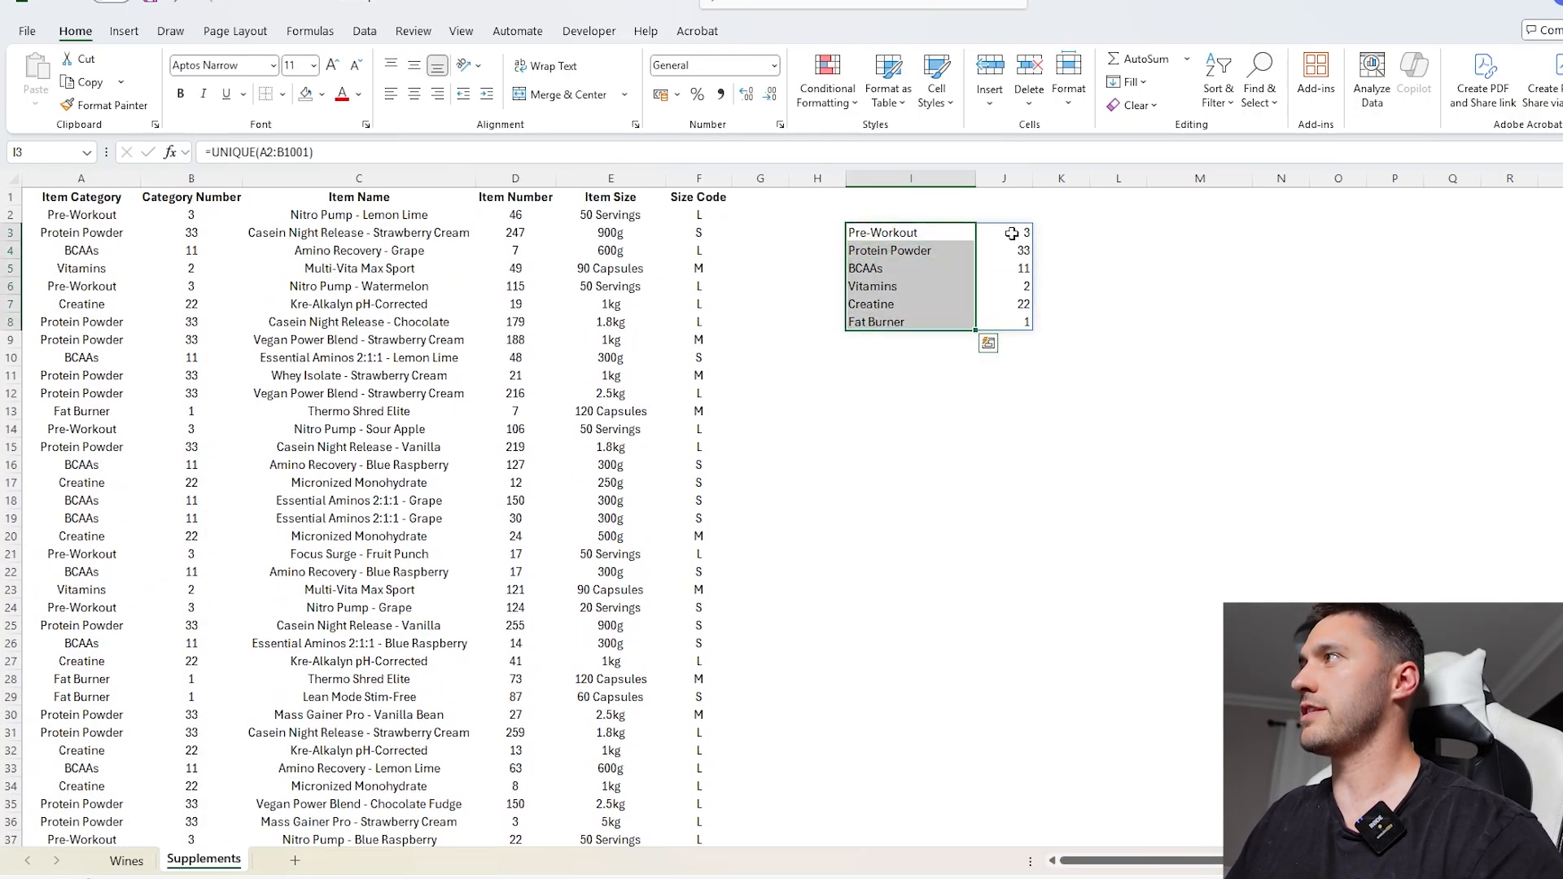
pyautogui.moveTo(1012, 233); pyautogui.dragTo(1012, 321)
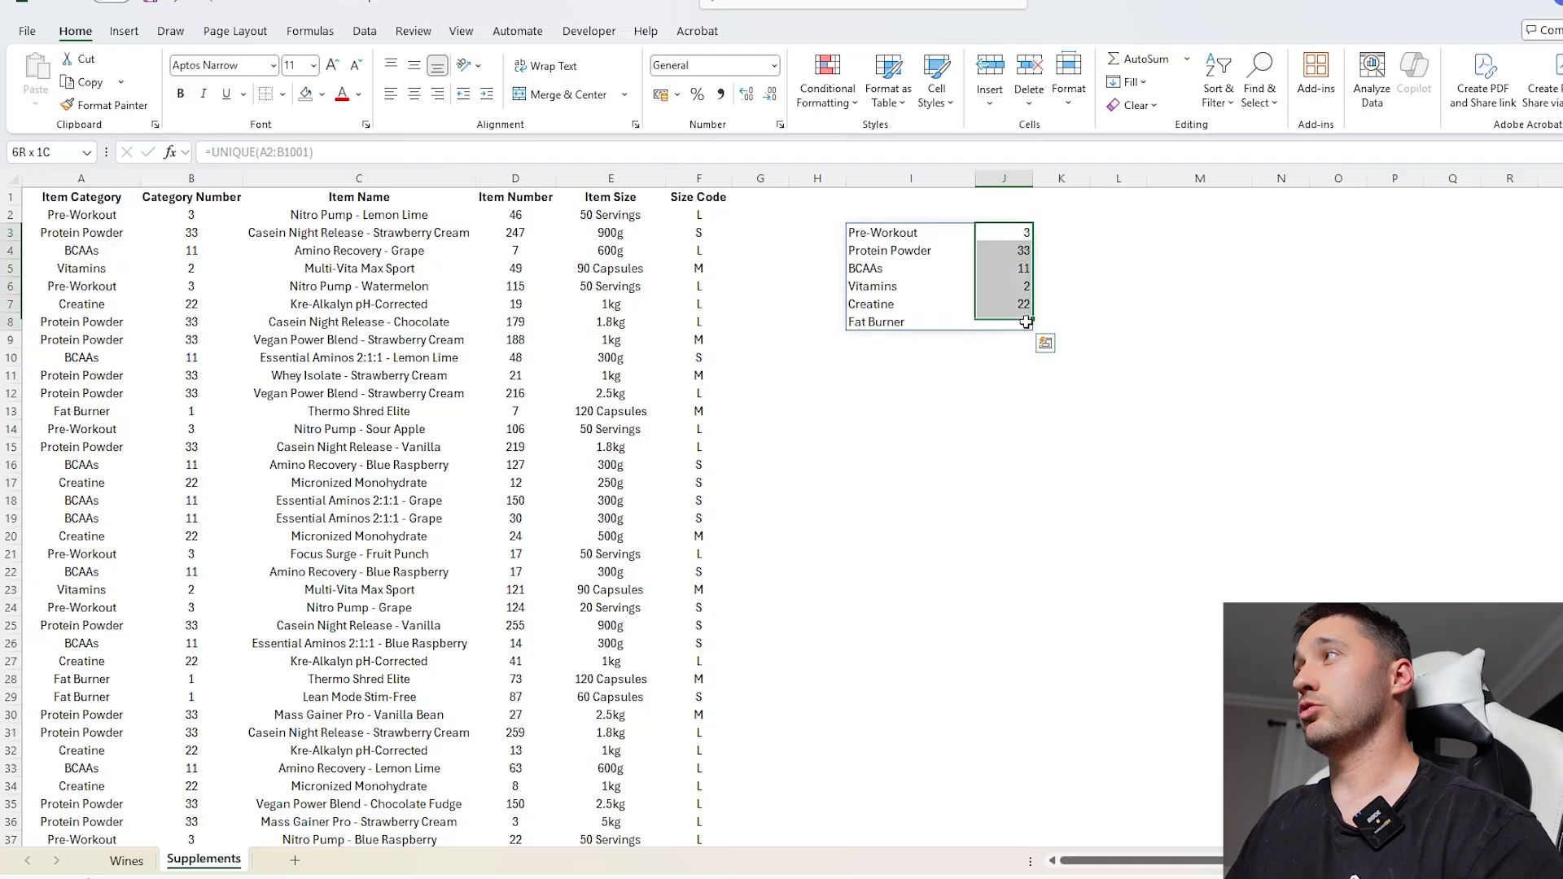
pyautogui.hotkey('shift', 'Down')
pyautogui.moveTo(884, 234); pyautogui.dragTo(1010, 339)
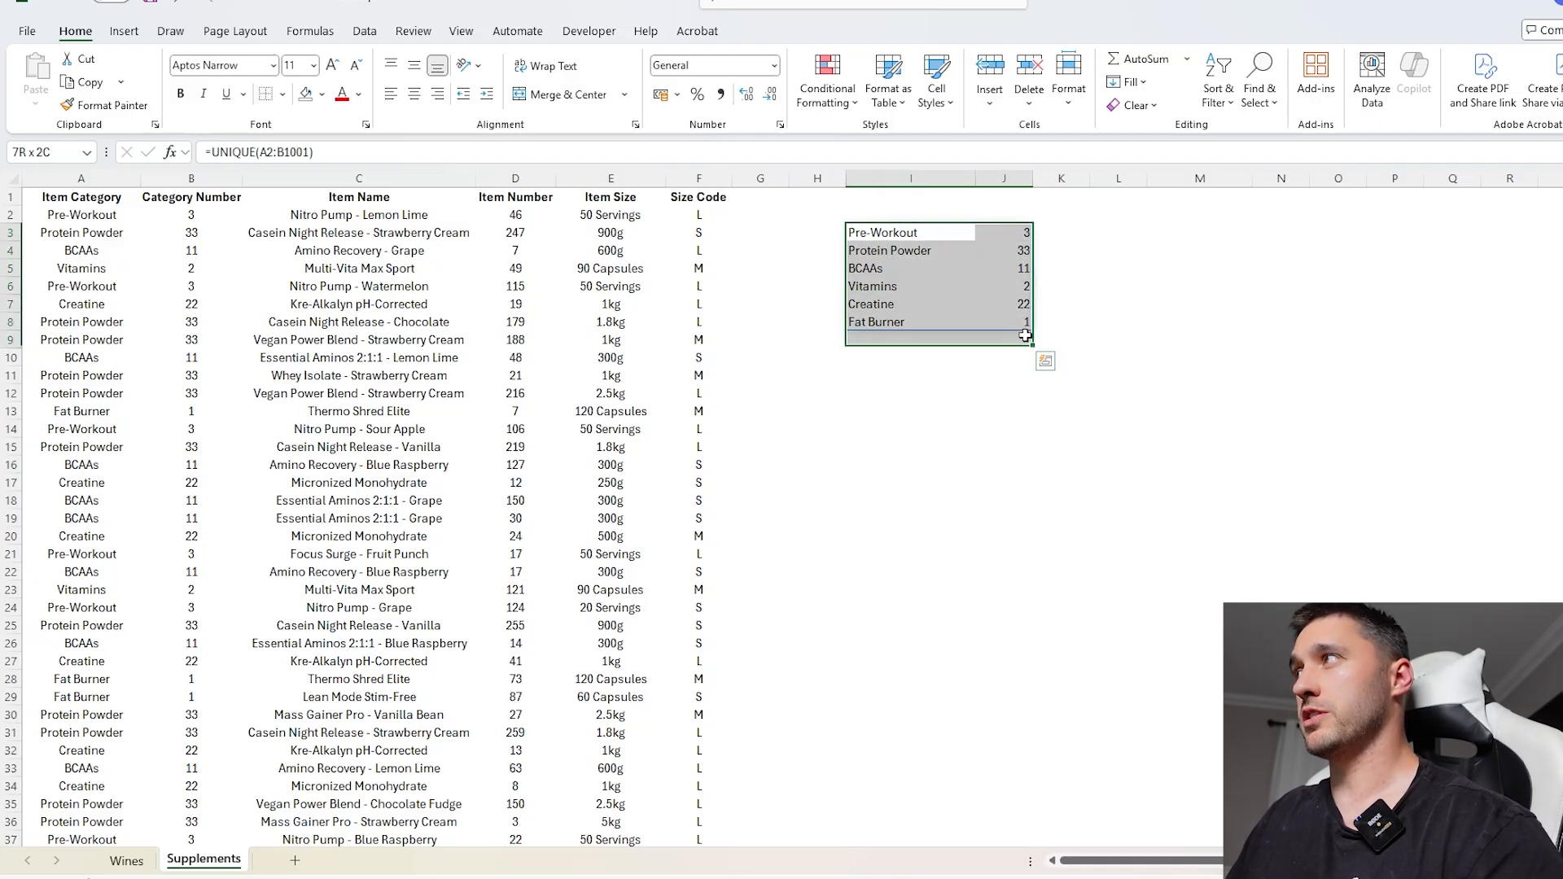
pyautogui.press('Delete')
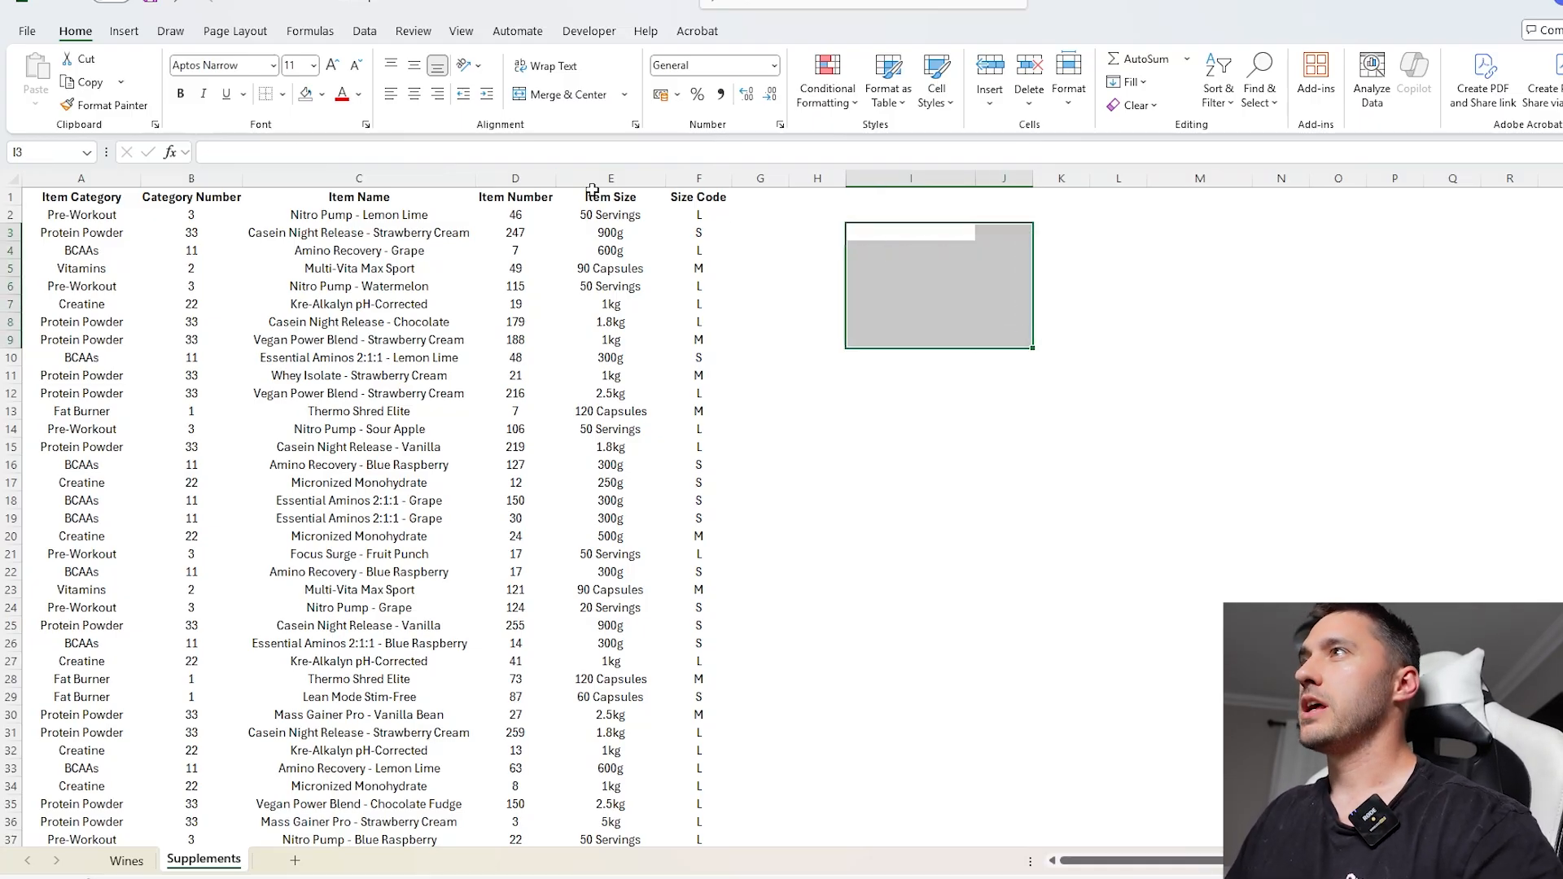
# - Examine how Item Name, Item Number and Category Number relate across the supplement rows
pyautogui.click(495, 177)
pyautogui.click(413, 177)
pyautogui.click(514, 178)
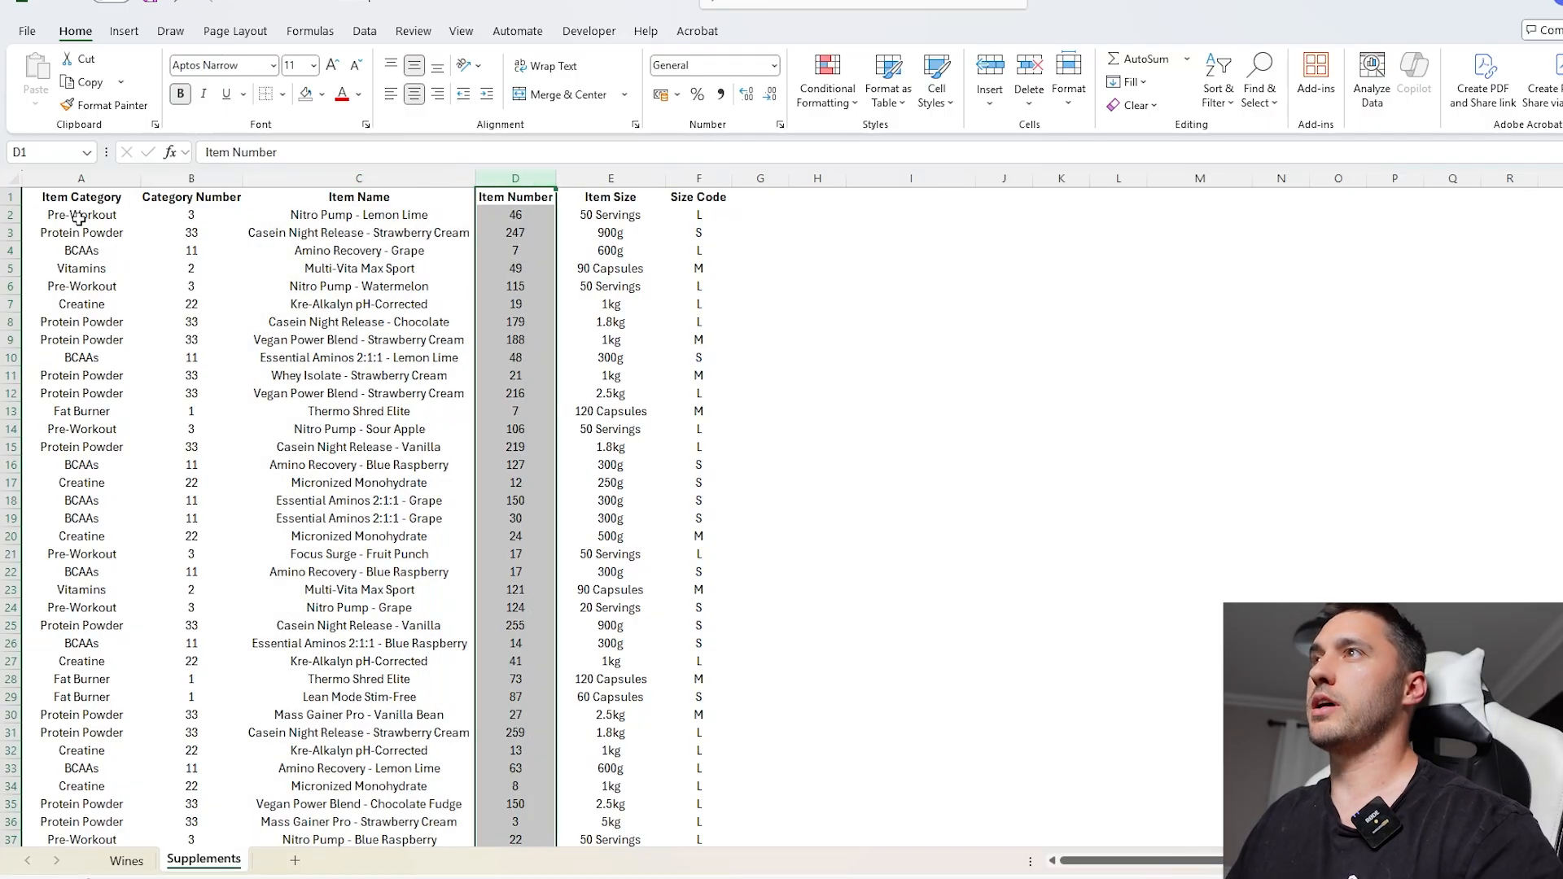
pyautogui.moveTo(79, 218); pyautogui.dragTo(150, 418)
pyautogui.moveTo(518, 216); pyautogui.dragTo(517, 381)
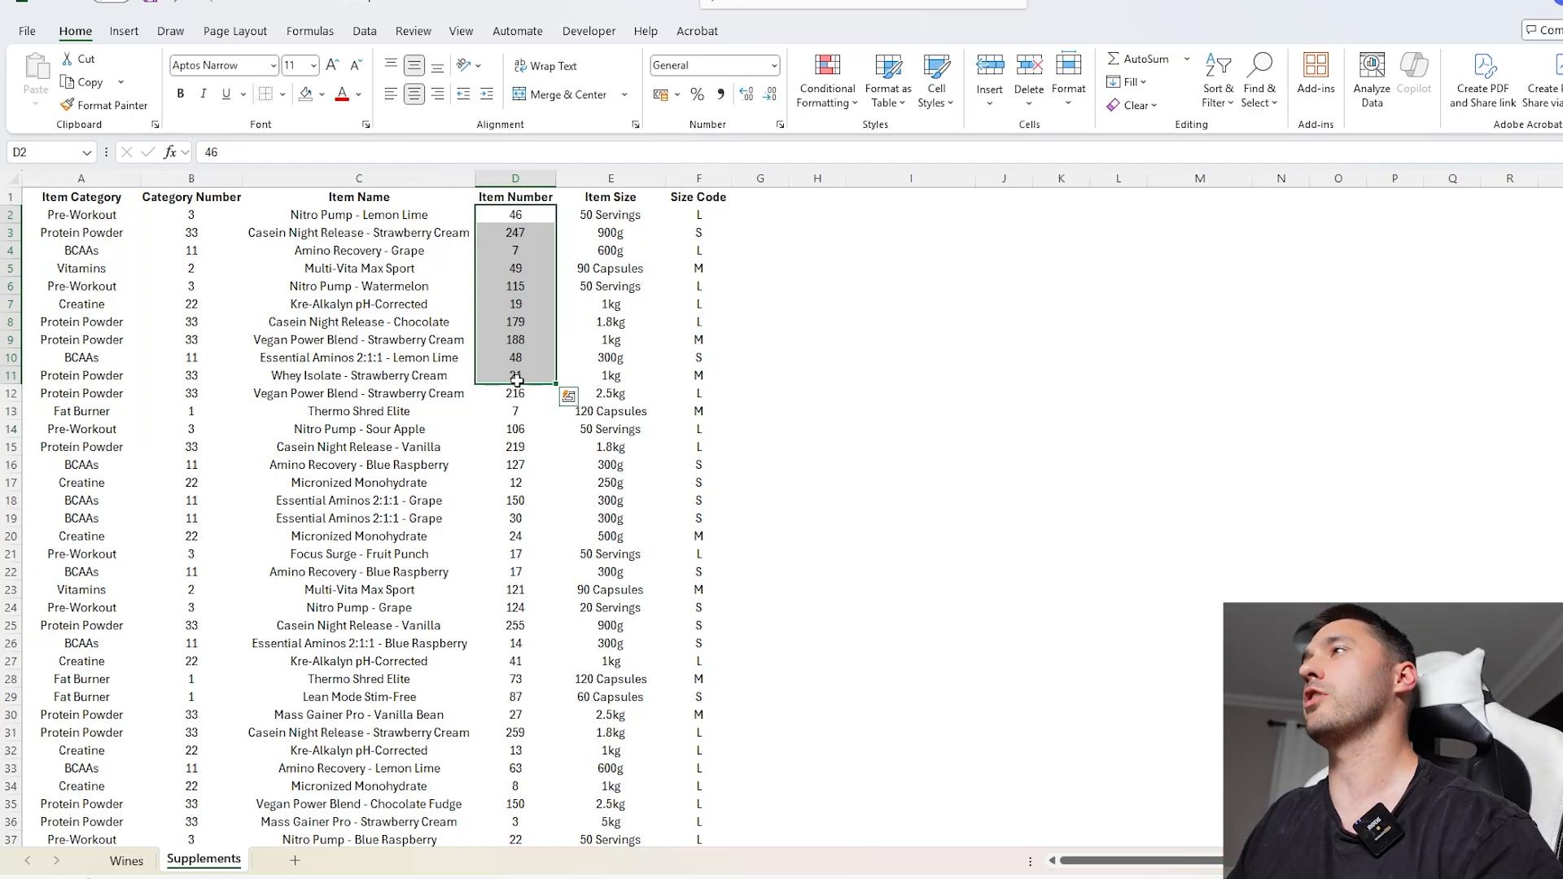
pyautogui.click(910, 214)
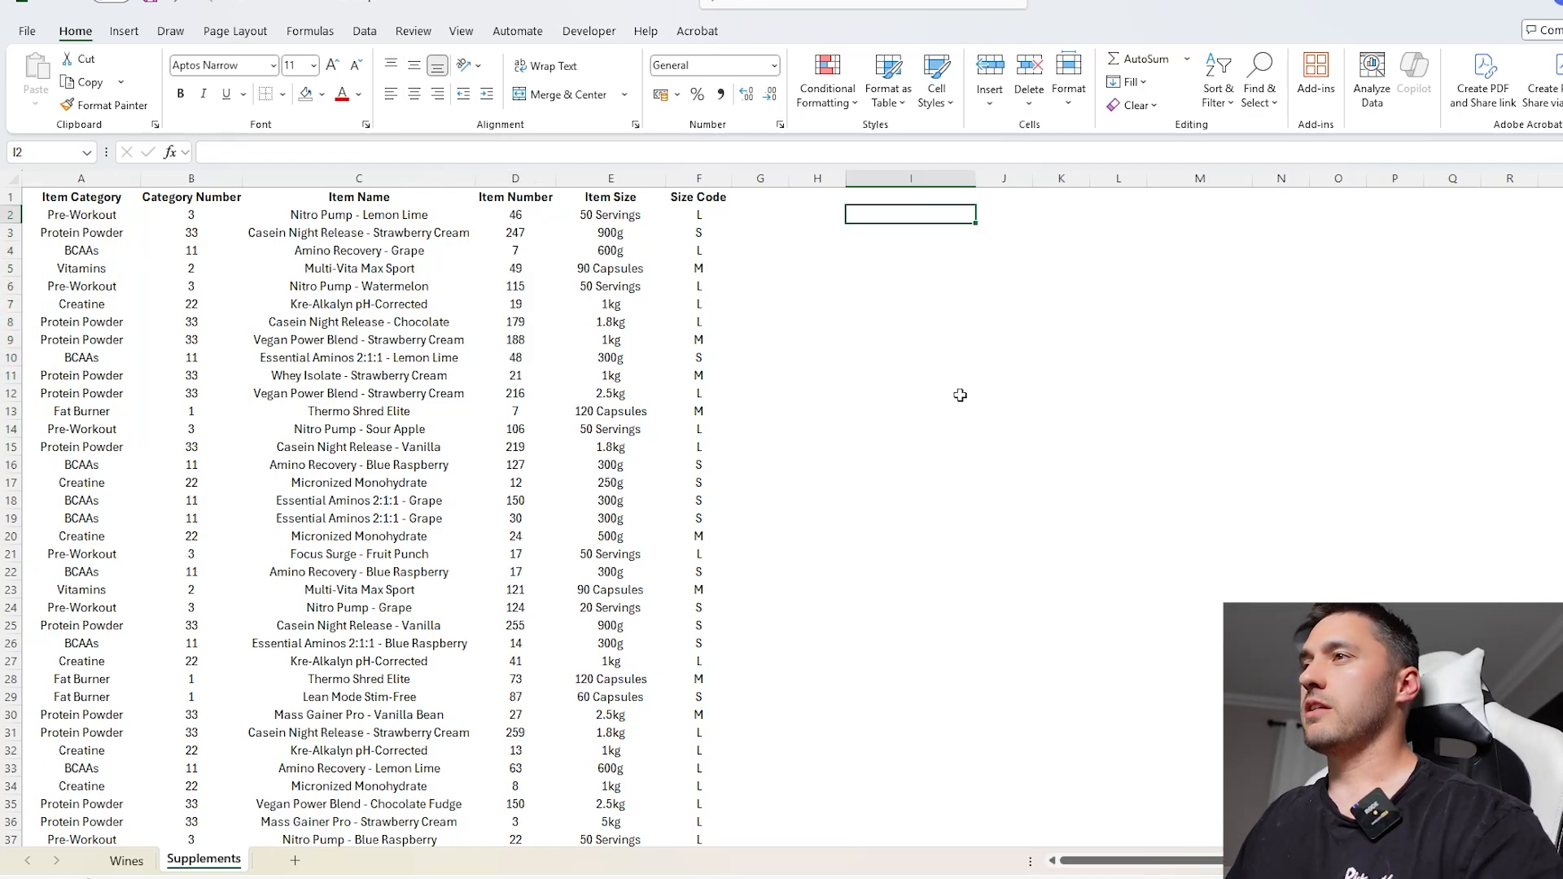
pyautogui.click(192, 178)
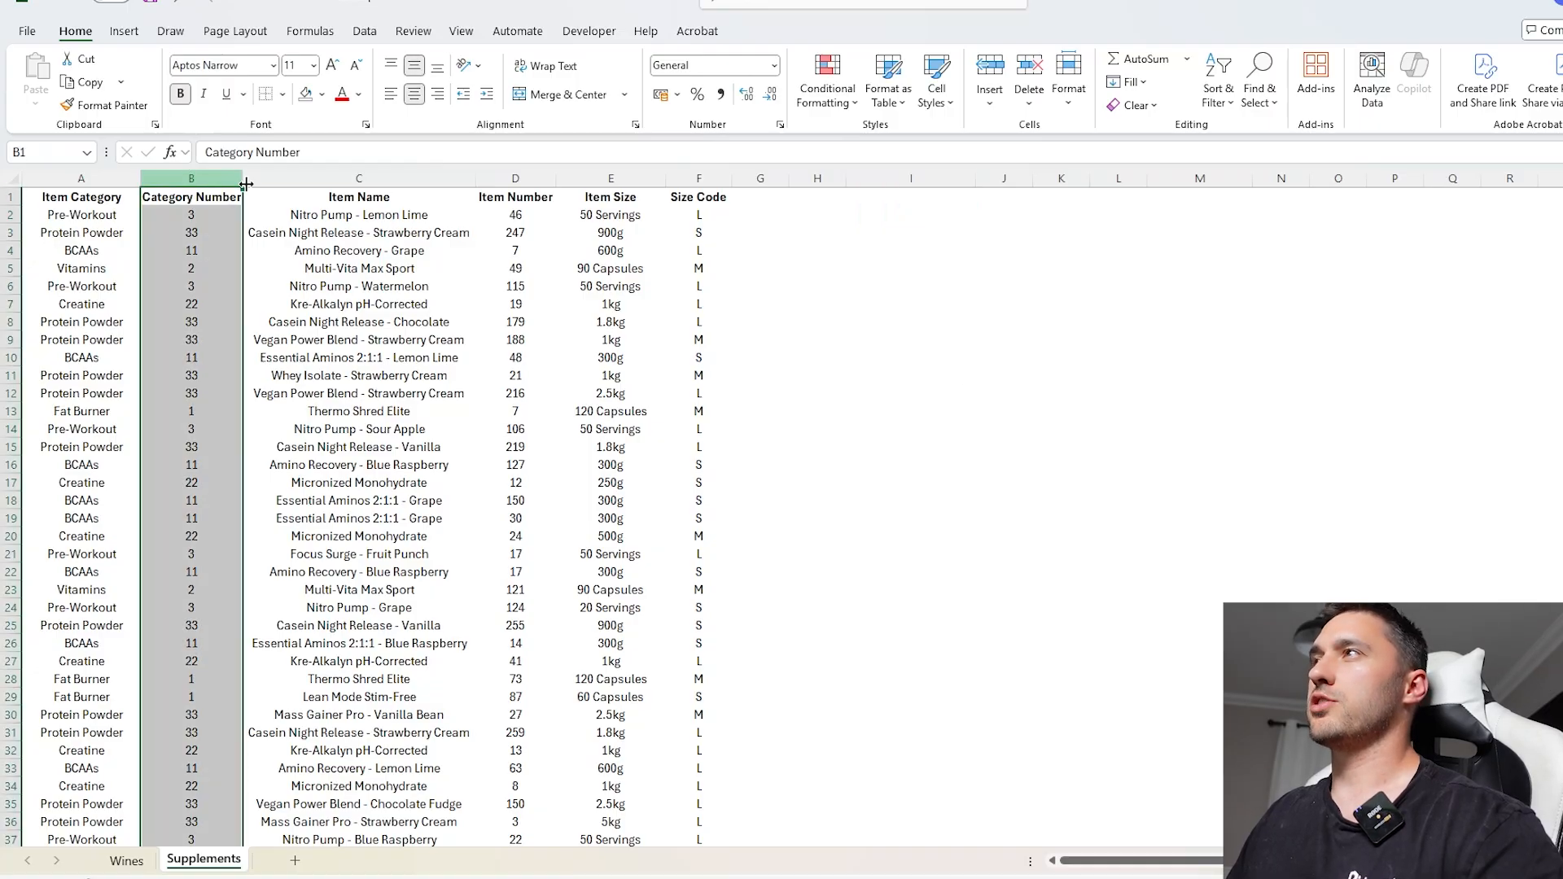
# - Enter category number 11 in I2 and item number 34 in J2 as the two lookup values
pyautogui.keyDown('ctrl'); pyautogui.click(505, 177); pyautogui.keyUp('ctrl')
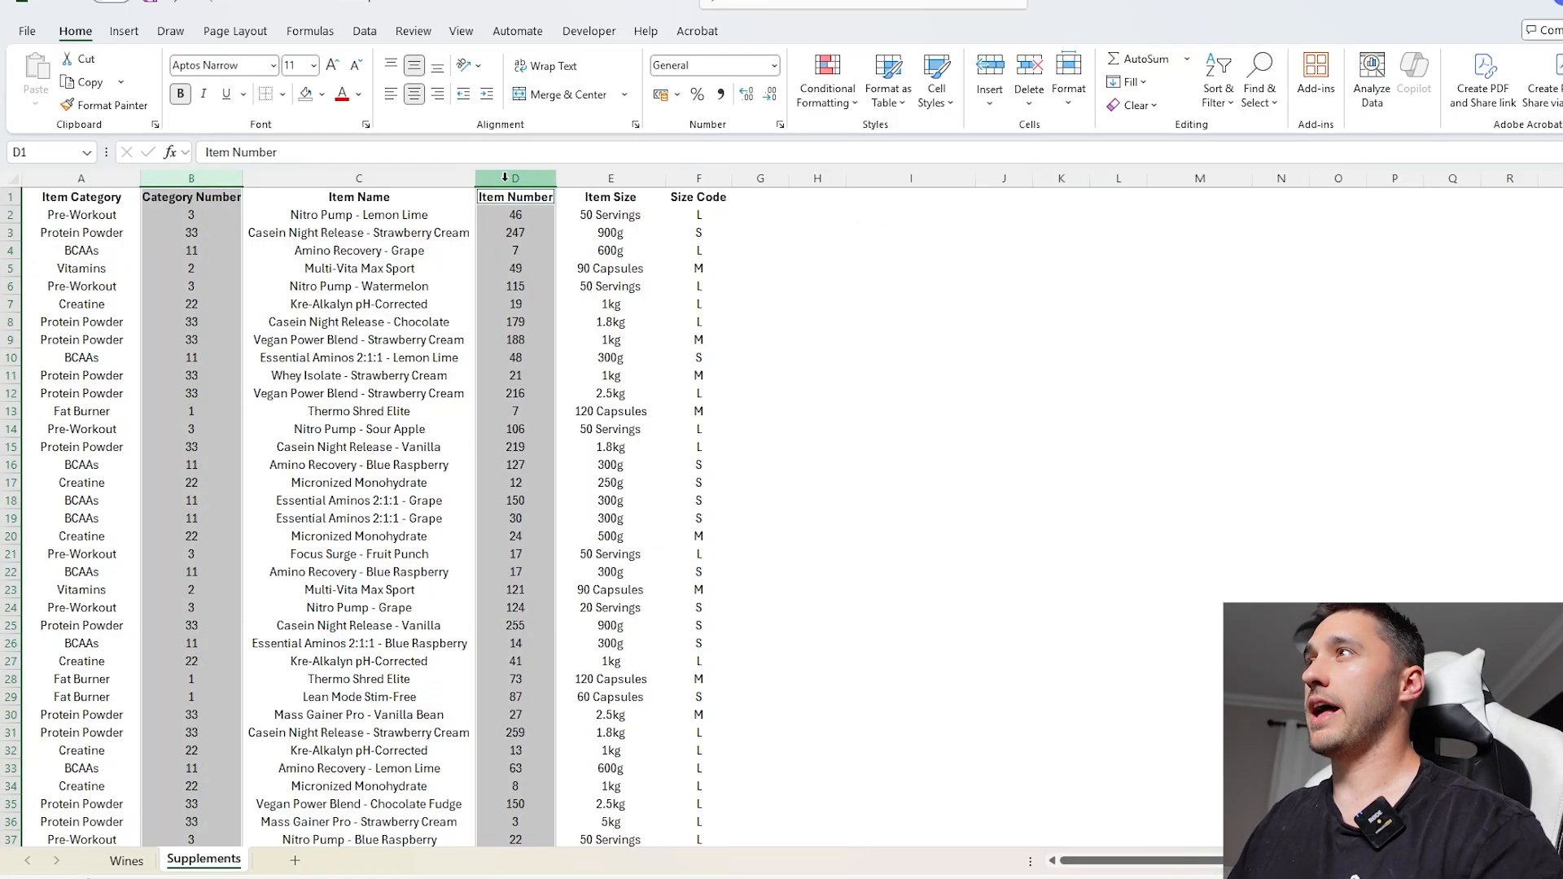
pyautogui.keyDown('ctrl'); pyautogui.click(408, 179); pyautogui.keyUp('ctrl')
pyautogui.click(878, 220)
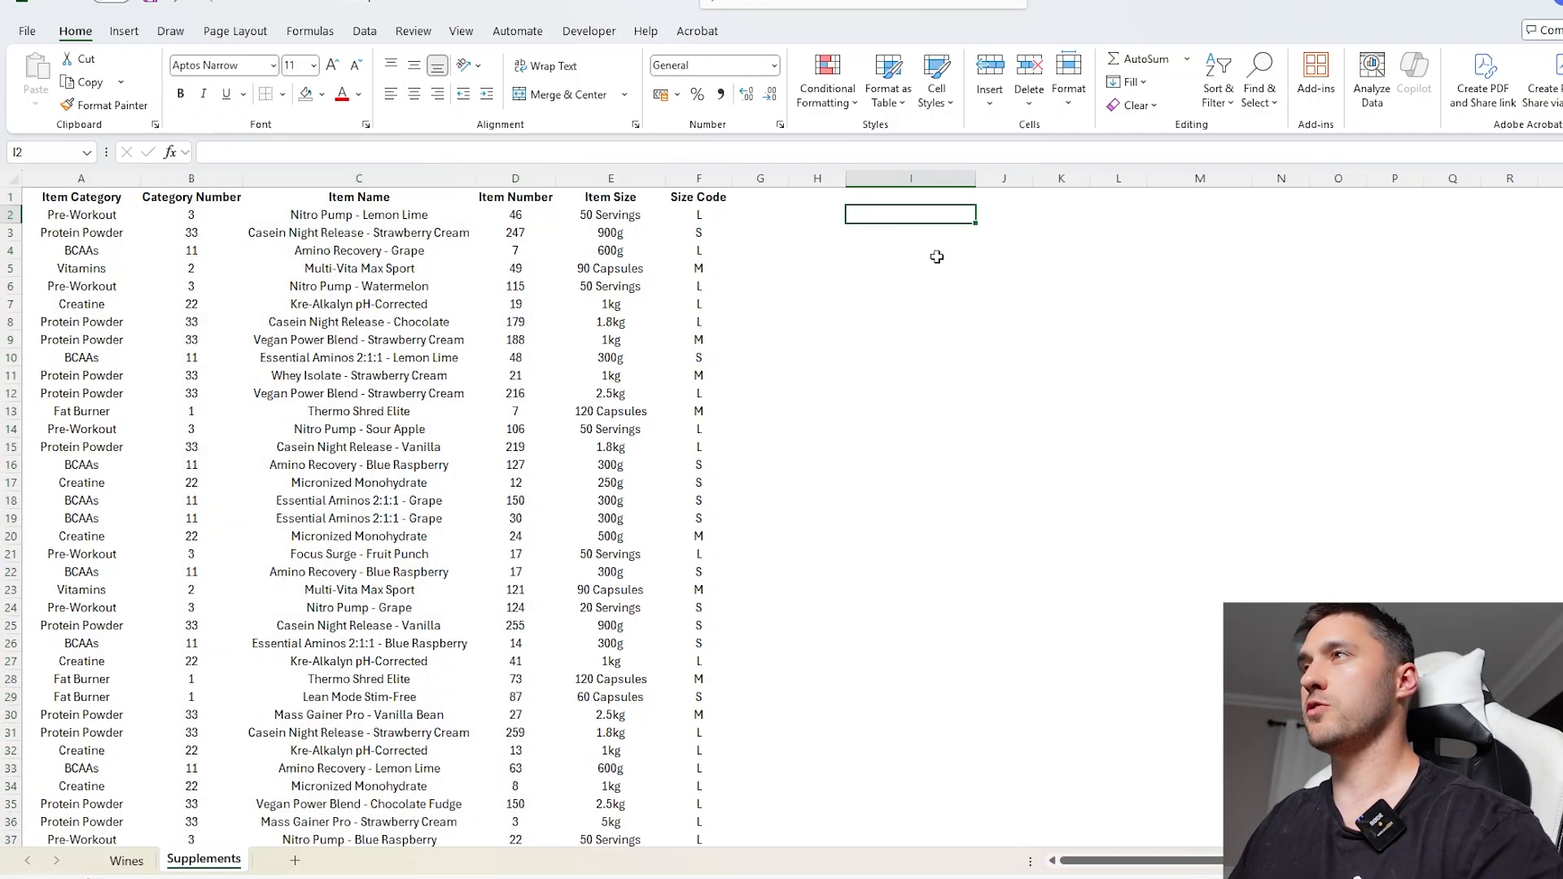
pyautogui.write('11')
pyautogui.press('Tab')
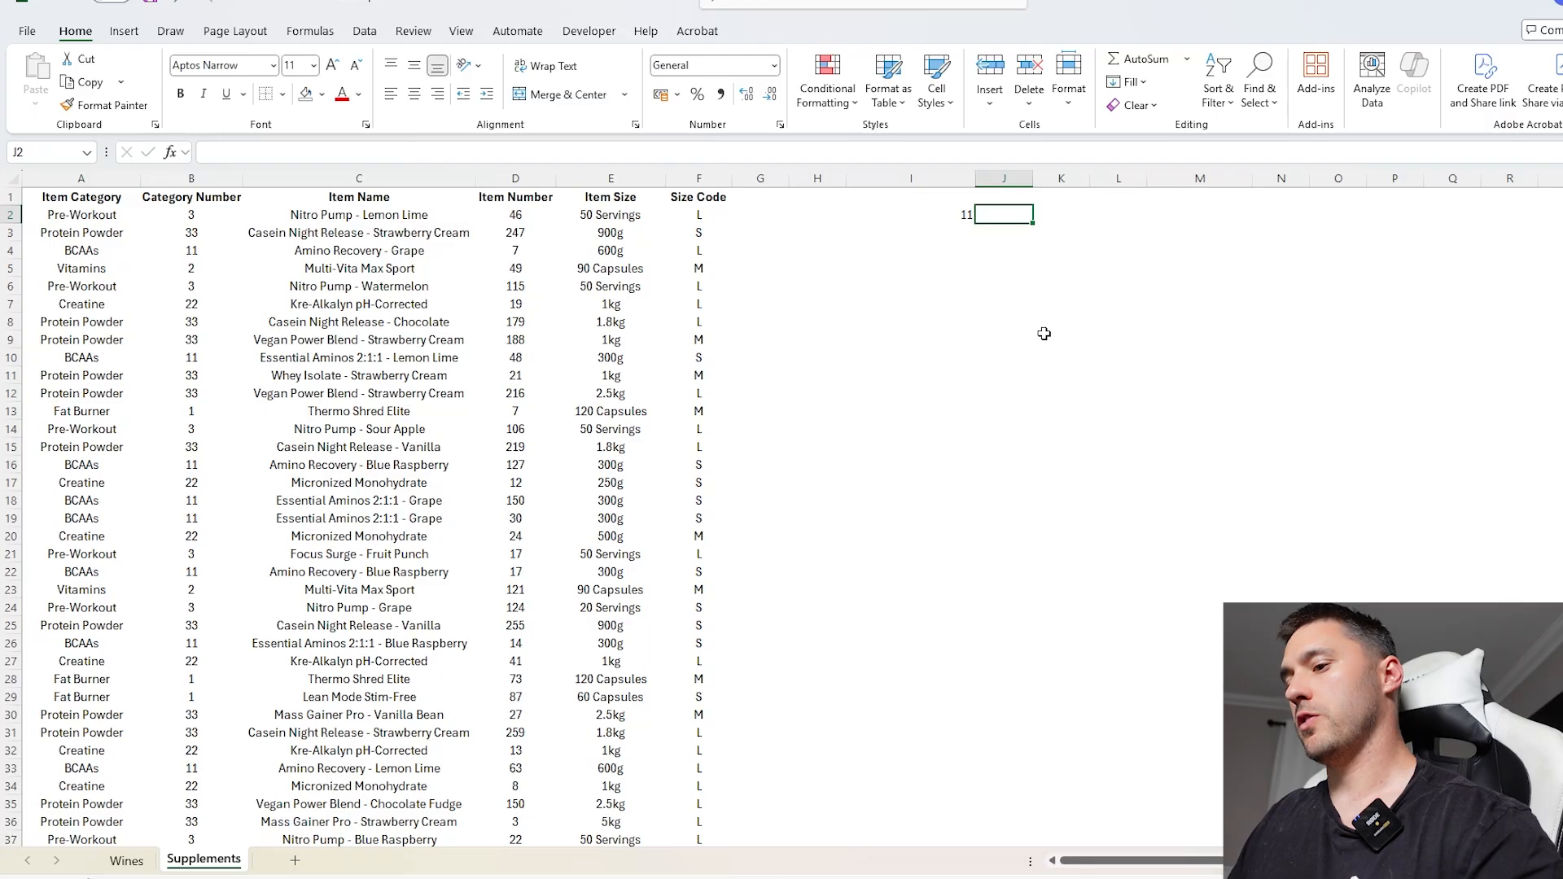
pyautogui.write('37')
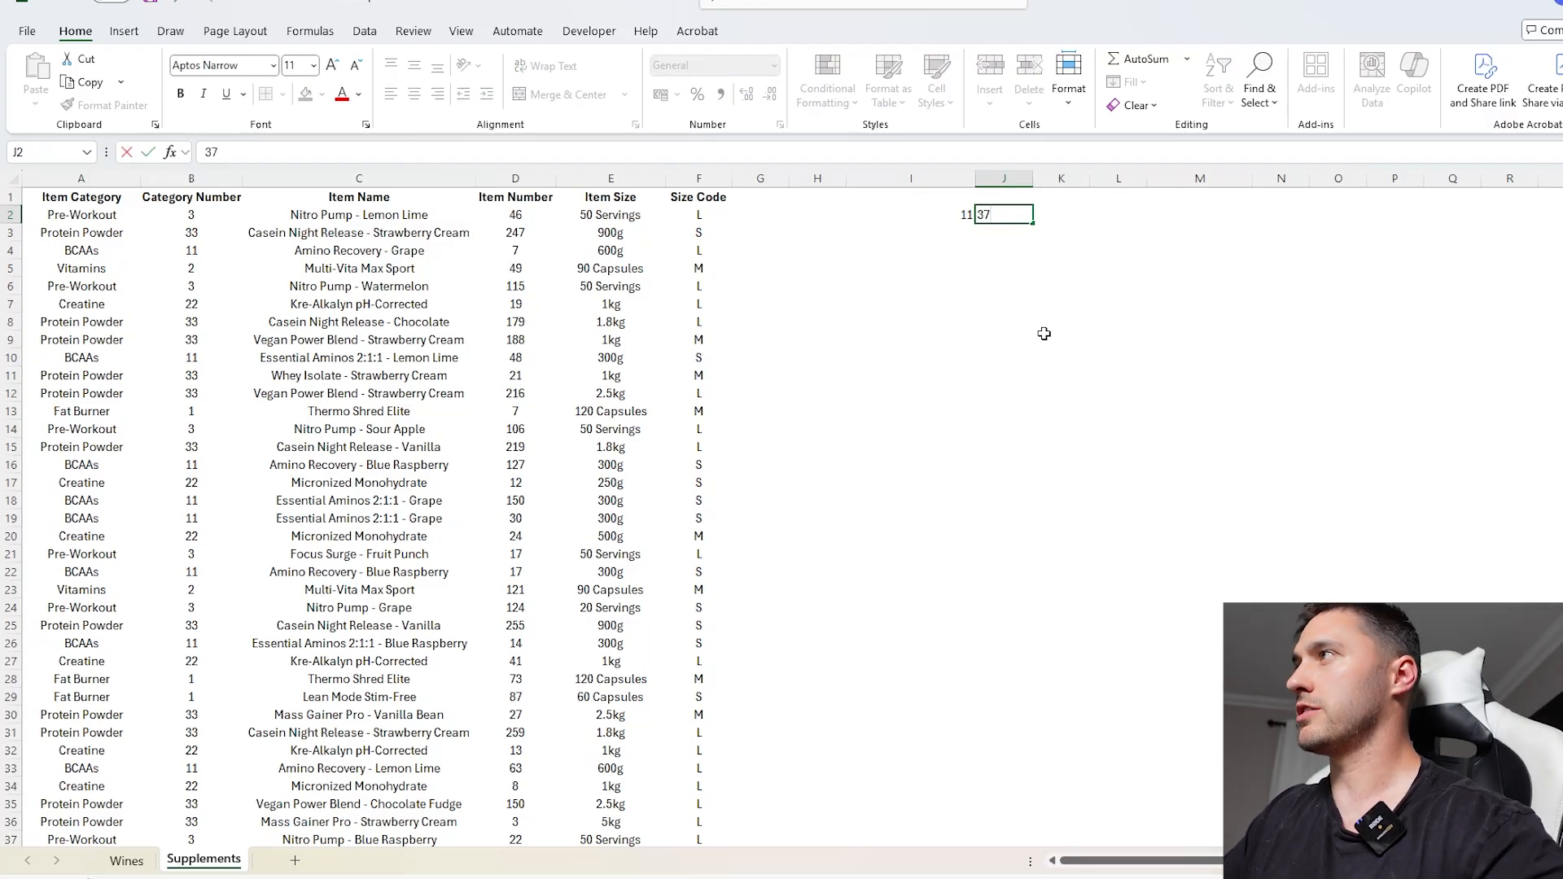
pyautogui.write('4')
pyautogui.press('Return')
# - Begin an XLOOKUP formula in I6 with I2&J2 as the combined lookup value
pyautogui.click(960, 216)
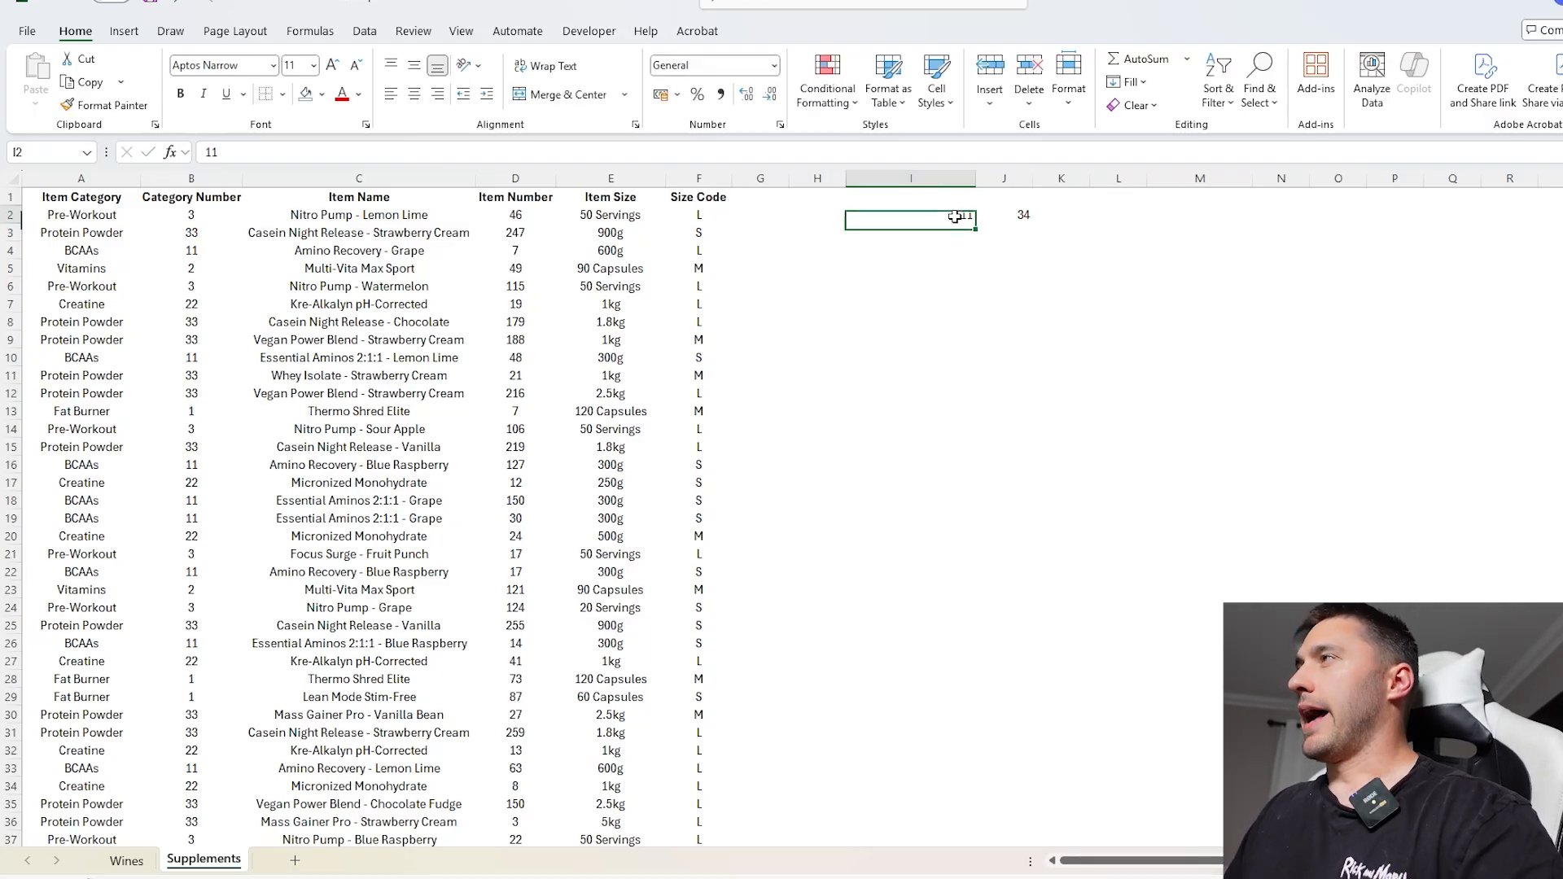
pyautogui.click(221, 178)
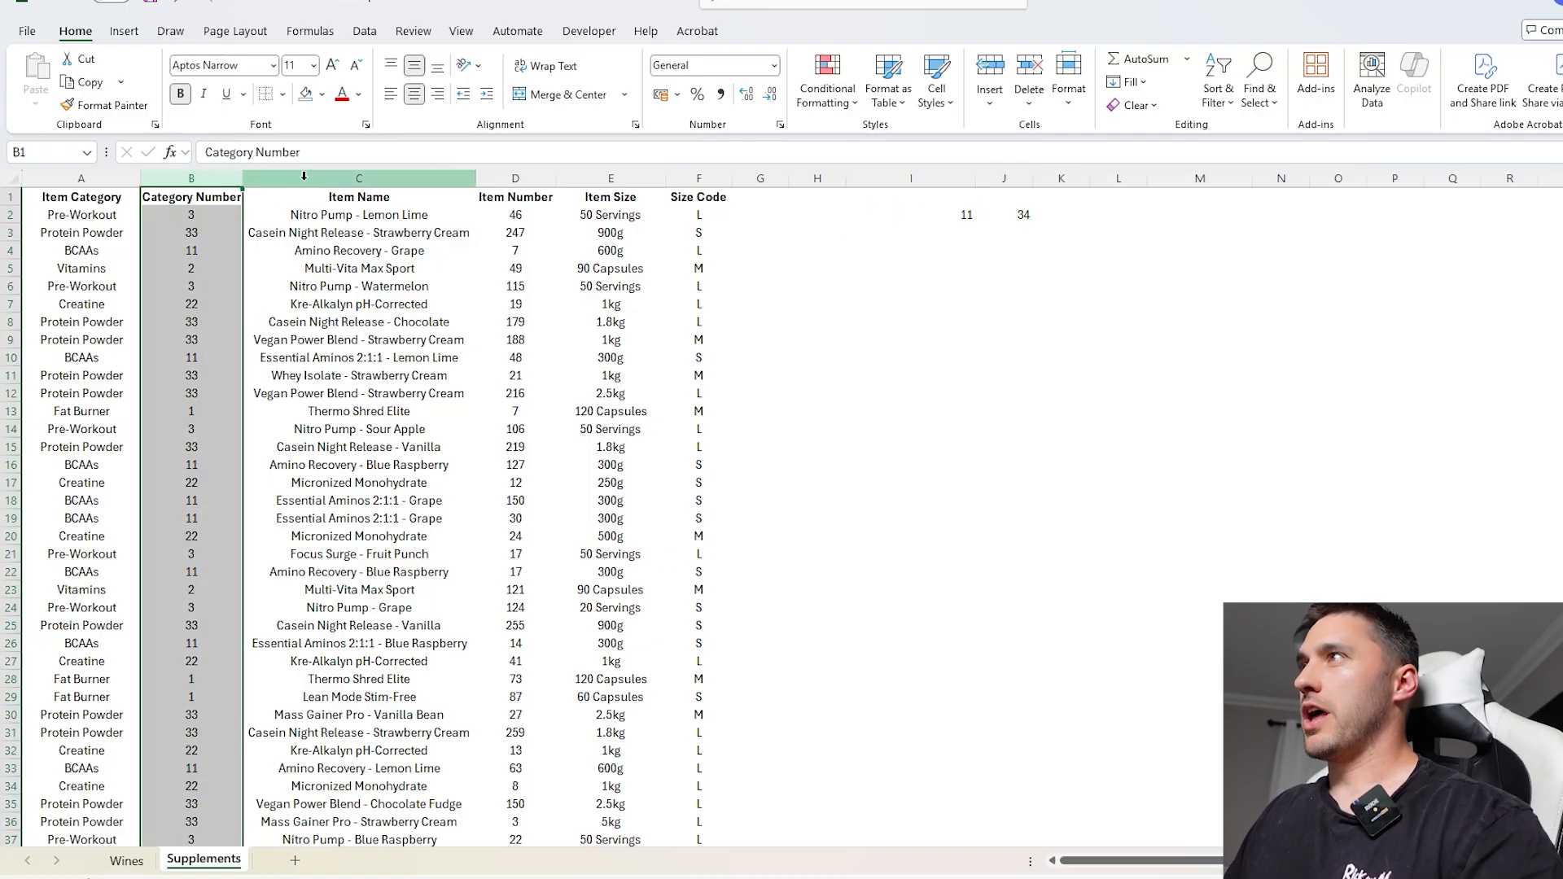
pyautogui.click(519, 178)
pyautogui.click(949, 281)
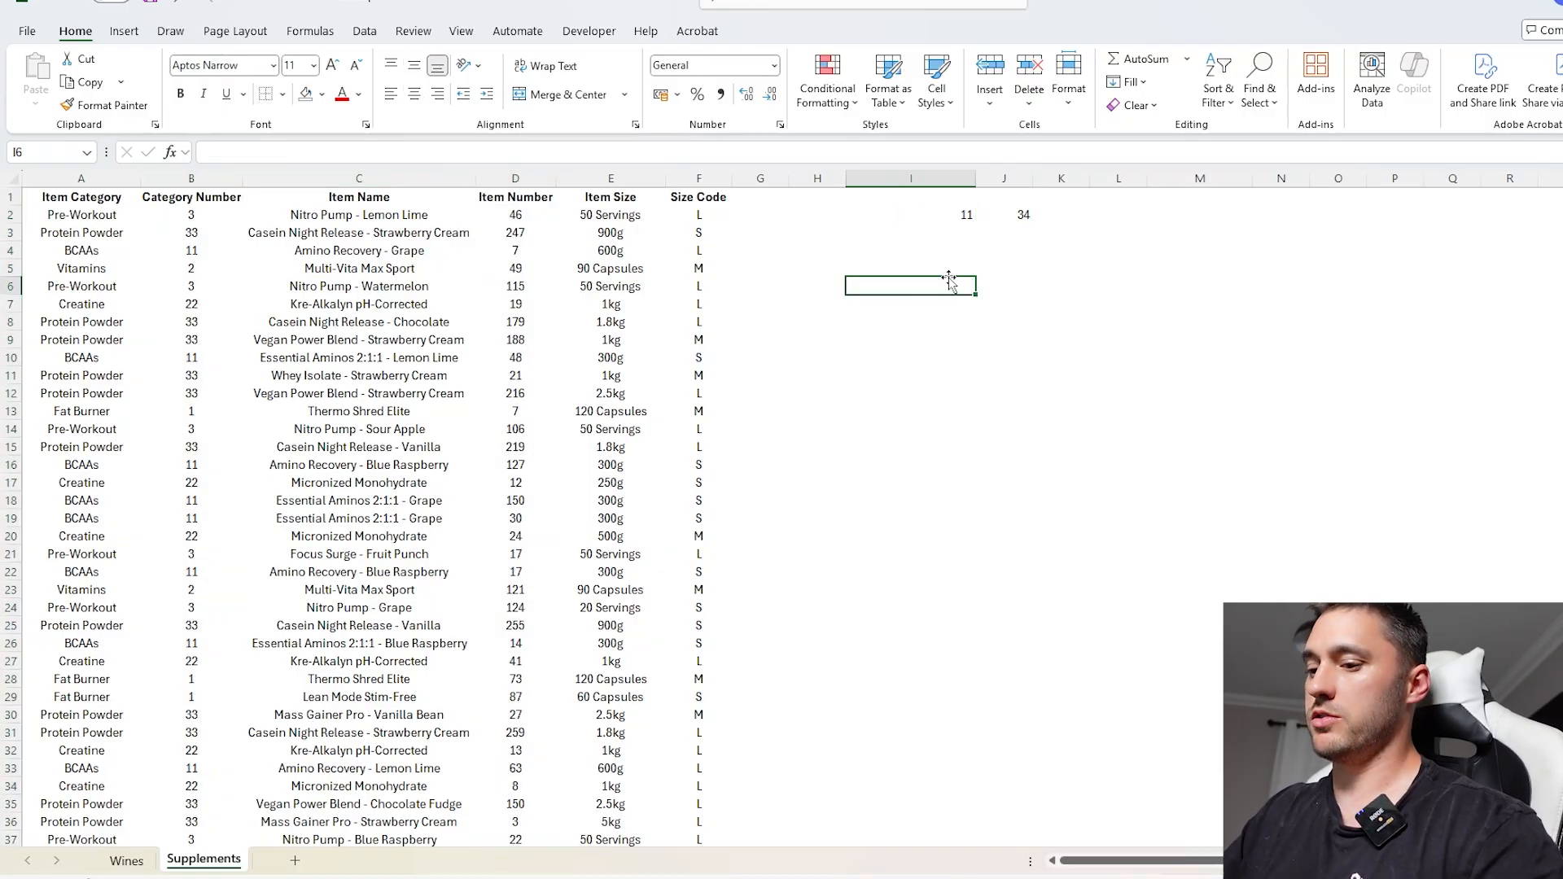
pyautogui.write('=xl')
pyautogui.press('Tab')
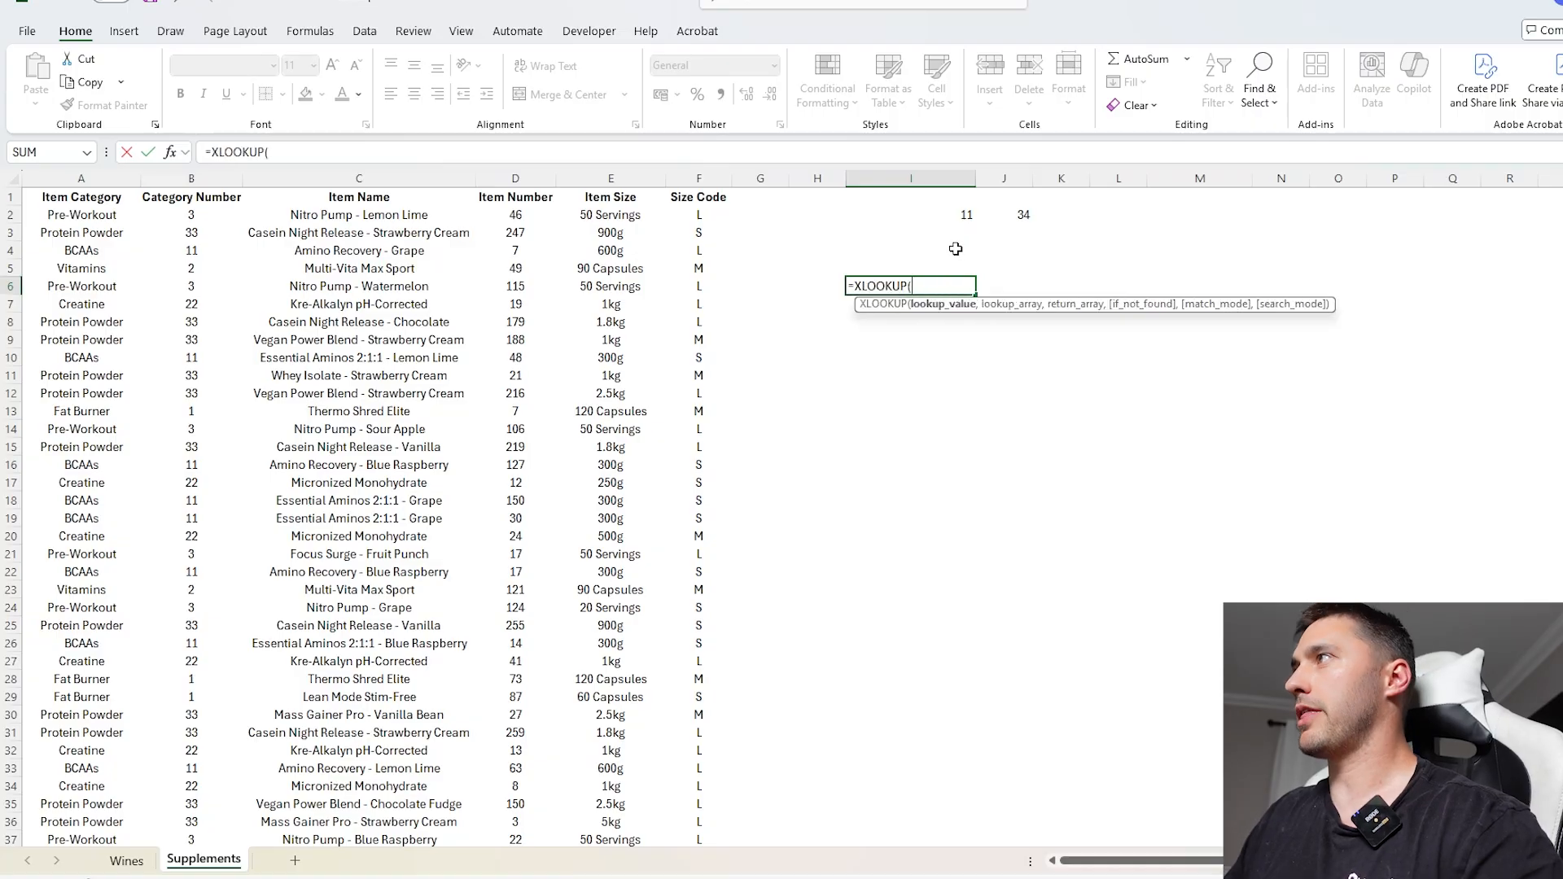
pyautogui.click(956, 215)
pyautogui.write('&')
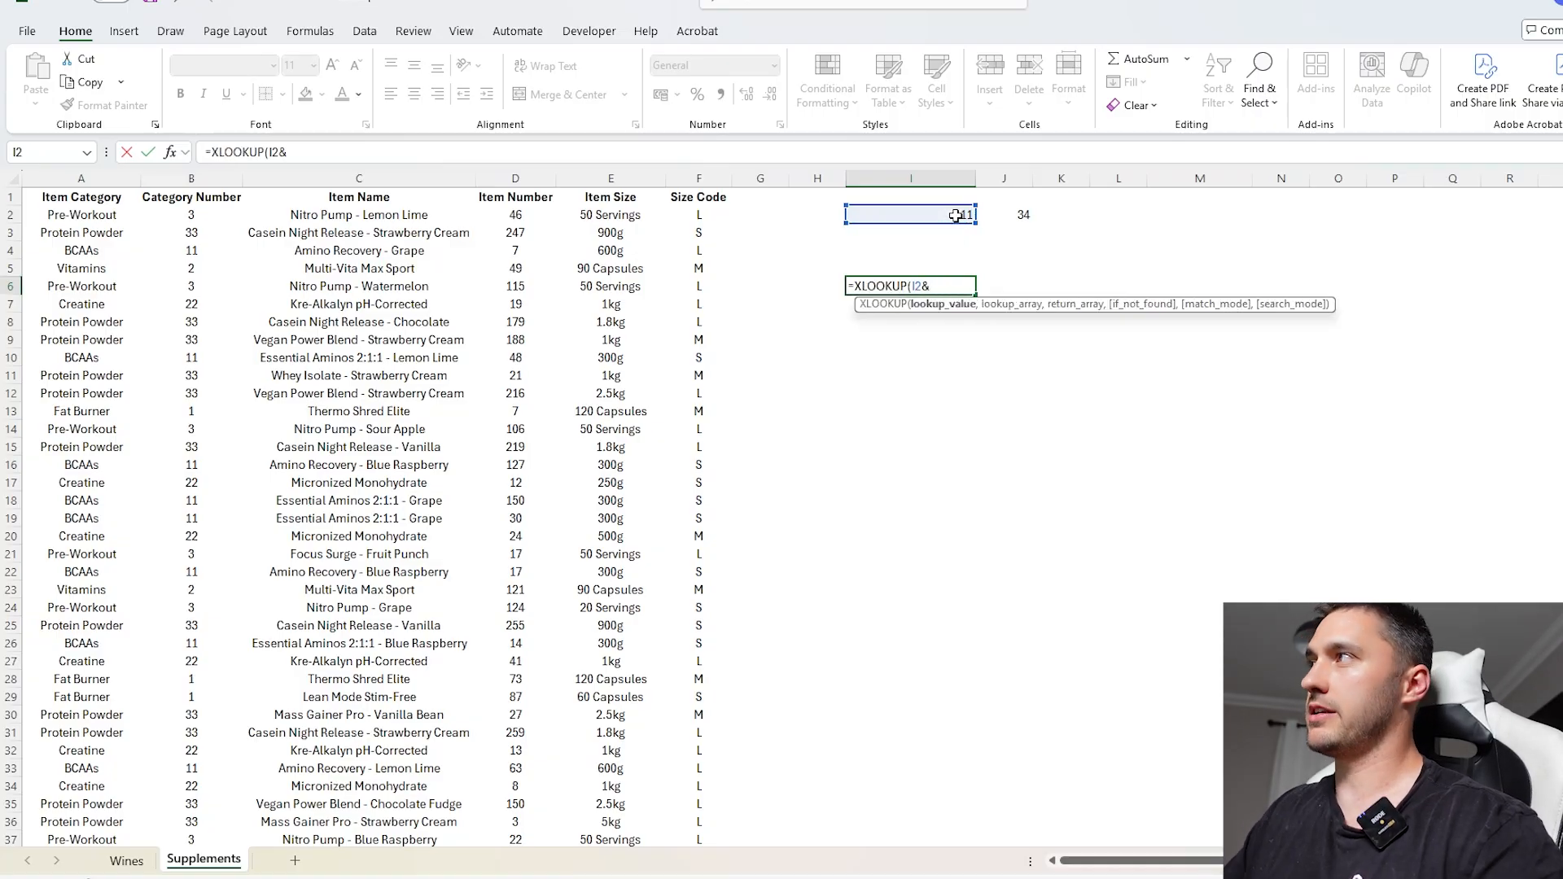
pyautogui.click(1022, 214)
pyautogui.write(',')
# - Complete the XLOOKUP with B:B&D:D as the lookup array and C:C as the return array
pyautogui.click(173, 177)
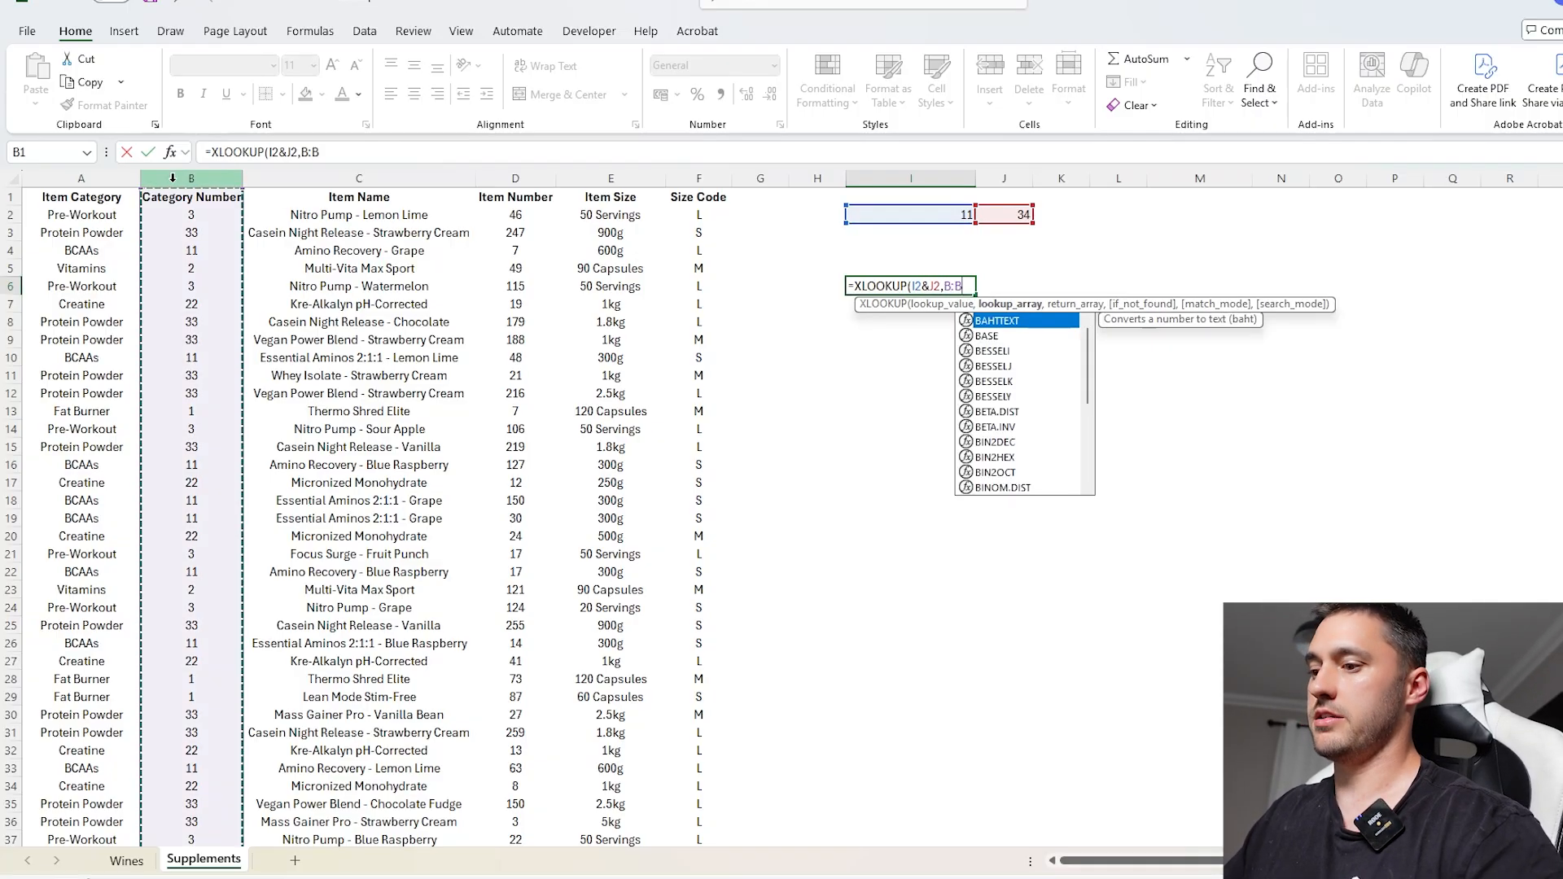
pyautogui.write('&')
pyautogui.click(504, 178)
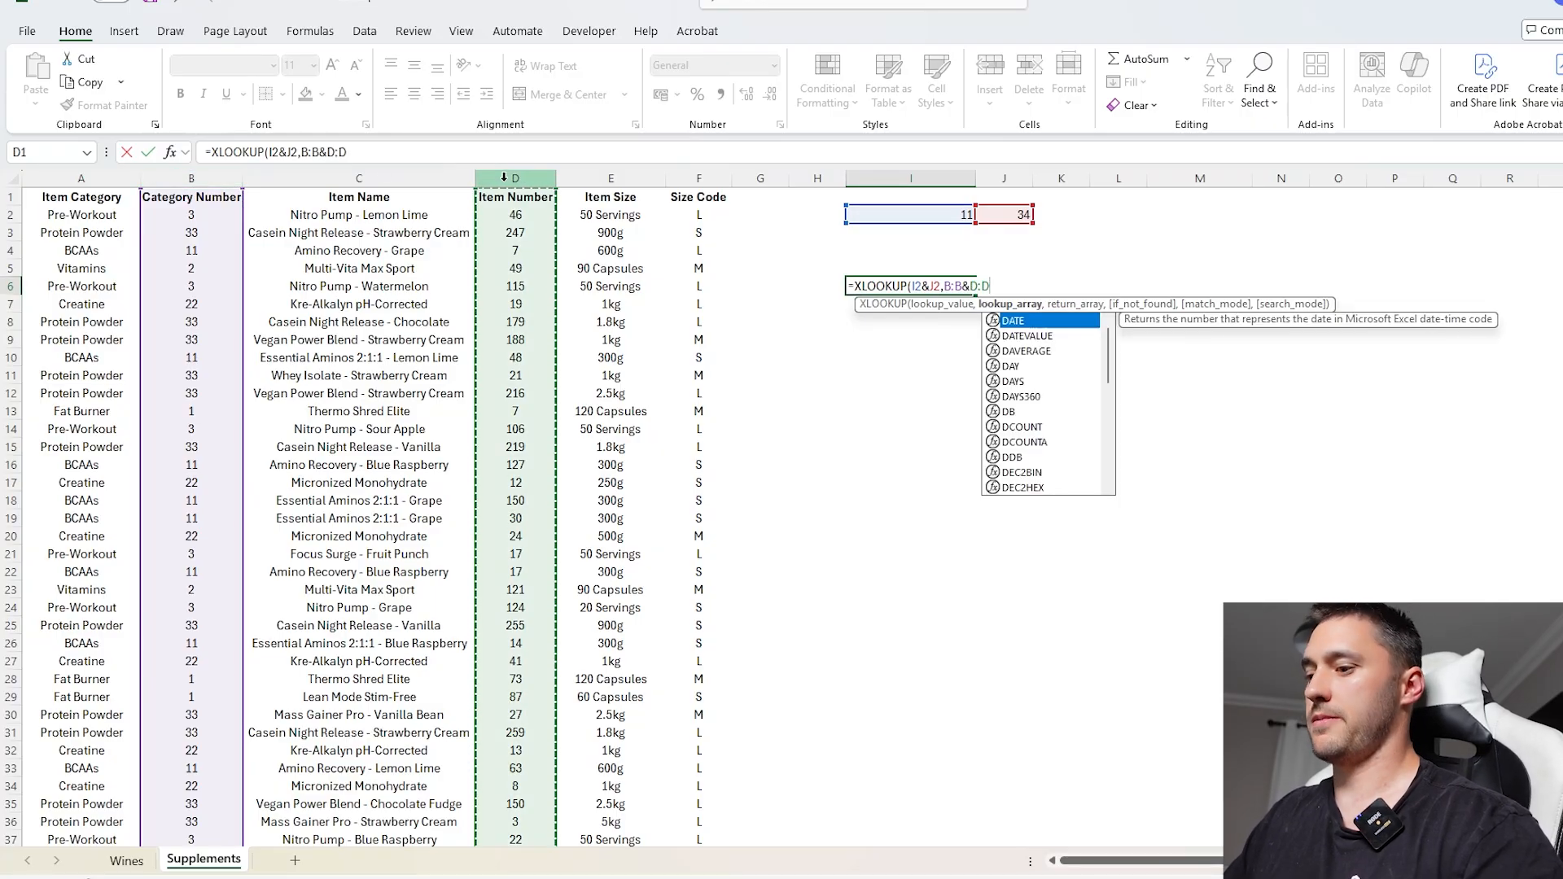
pyautogui.write(',')
pyautogui.click(358, 177)
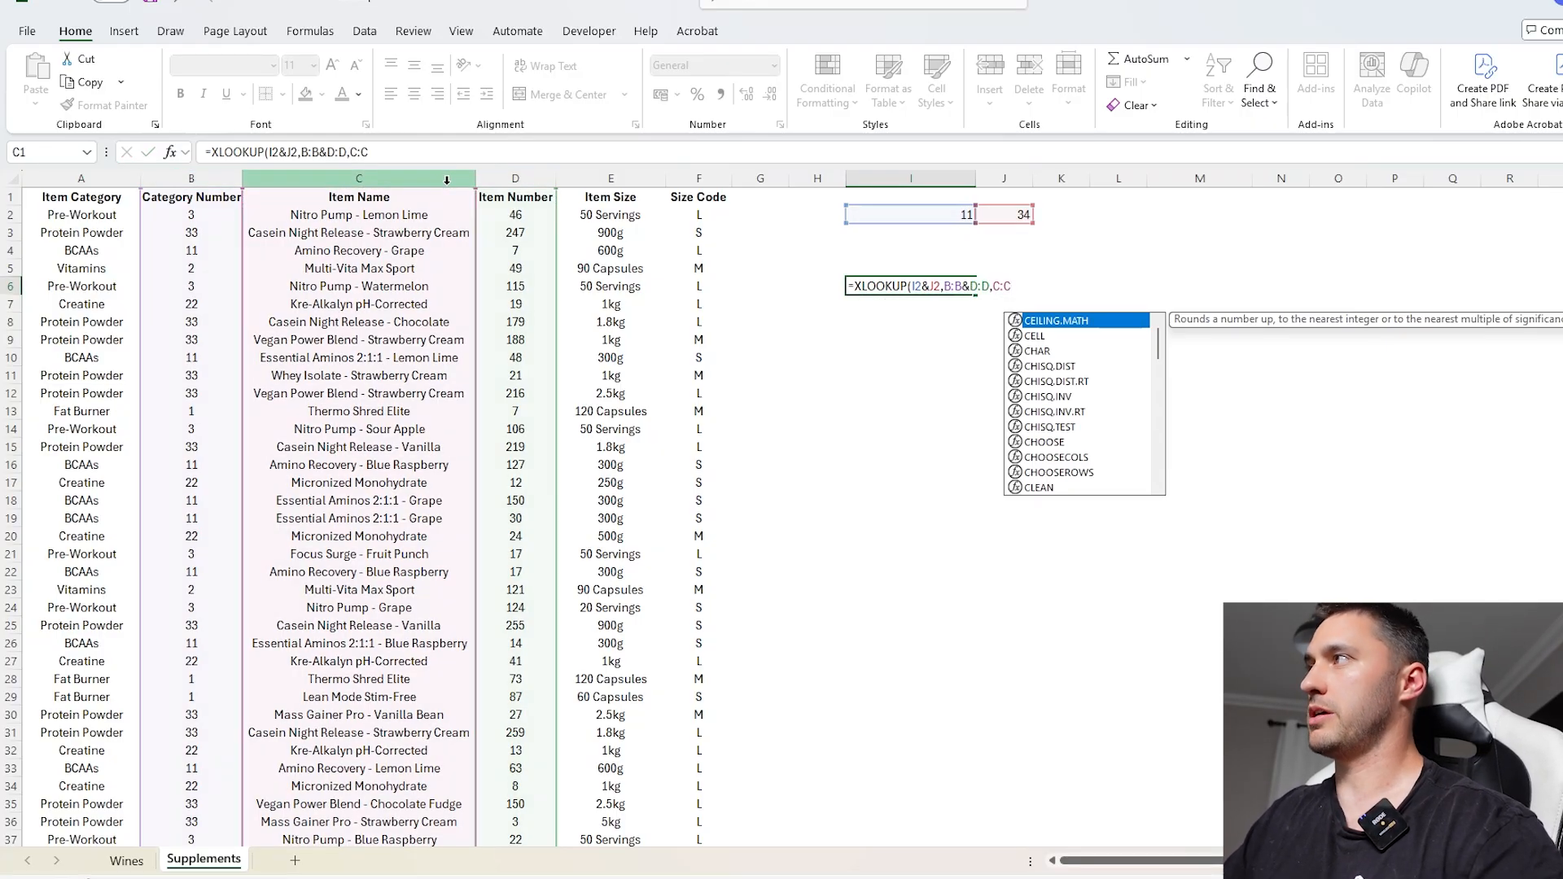
pyautogui.press('Return')
# - Review the XLOOKUP formula in I6 against its lookup values in I2 and J2
pyautogui.click(897, 284)
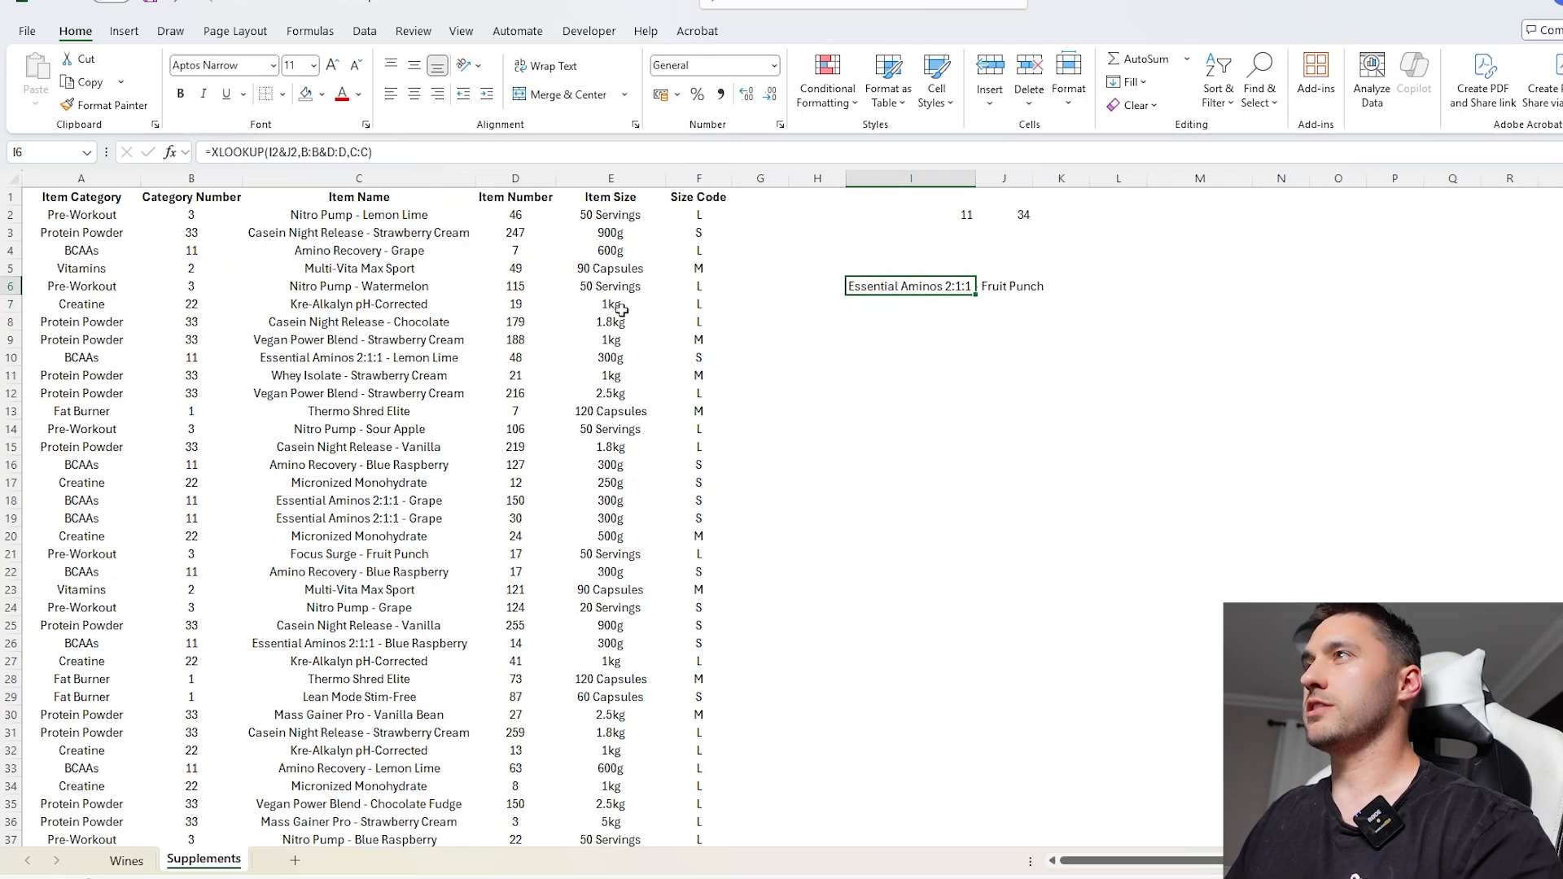
pyautogui.press('F2')
pyautogui.press('Escape')
pyautogui.press('F2')
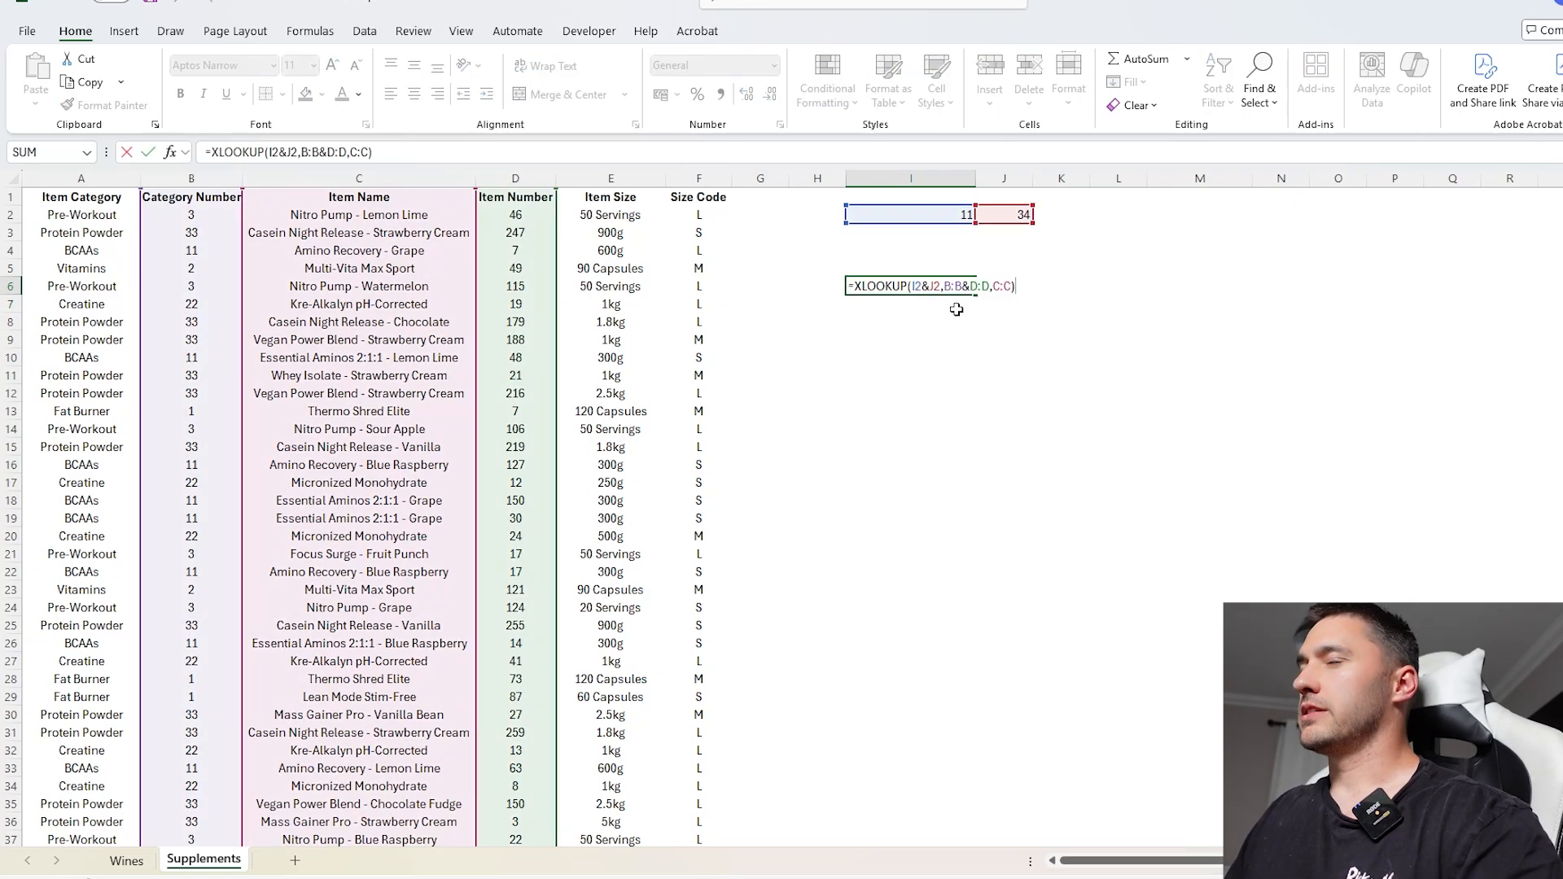
pyautogui.press('Escape')
pyautogui.click(929, 220)
pyautogui.click(1009, 216)
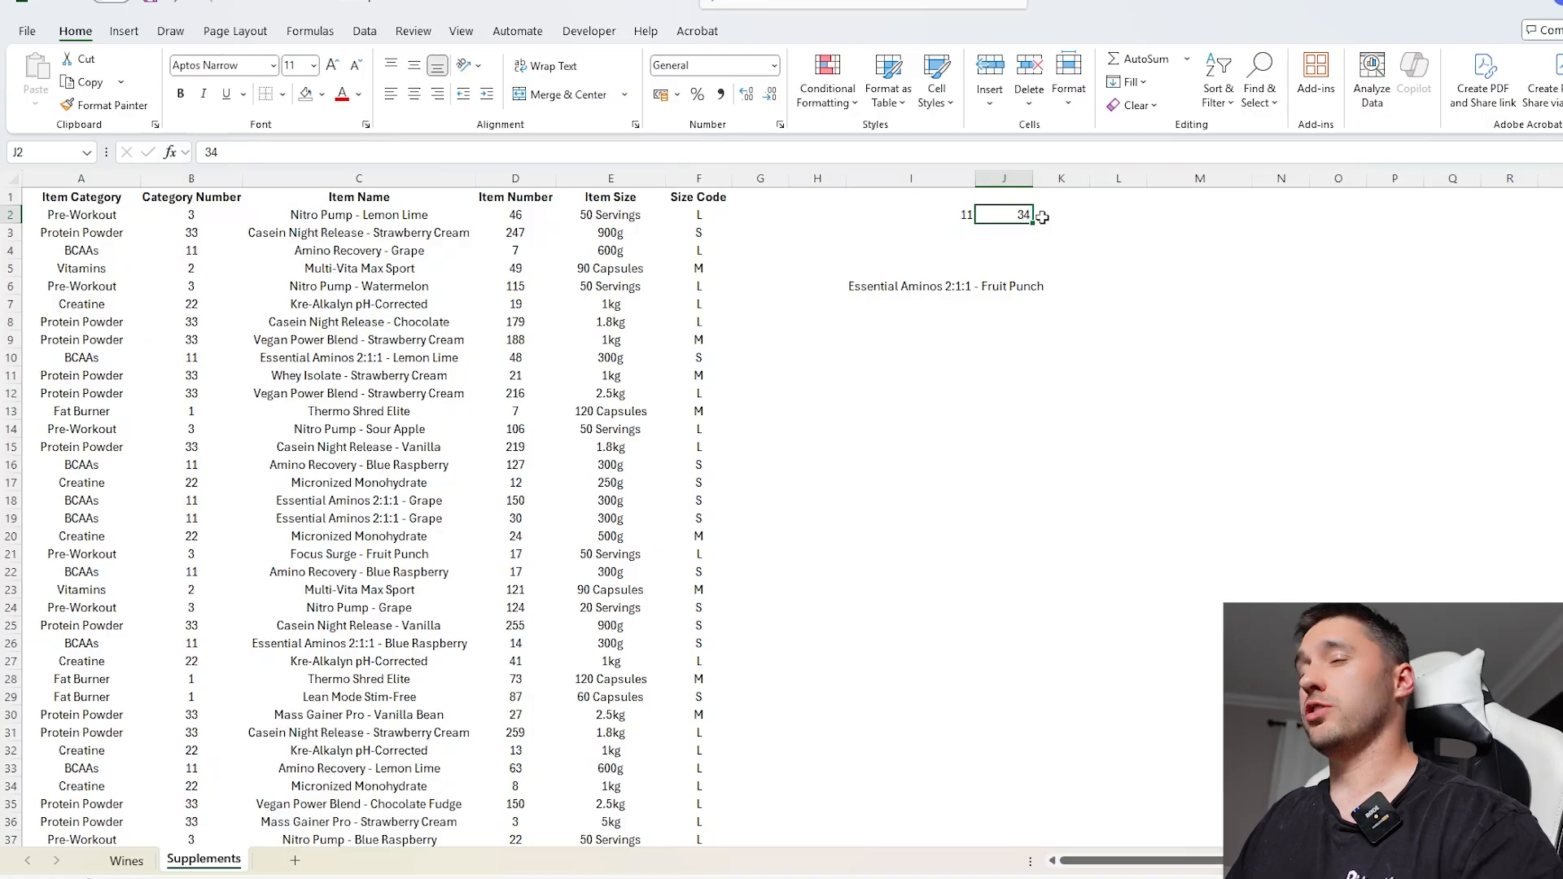
pyautogui.click(903, 296)
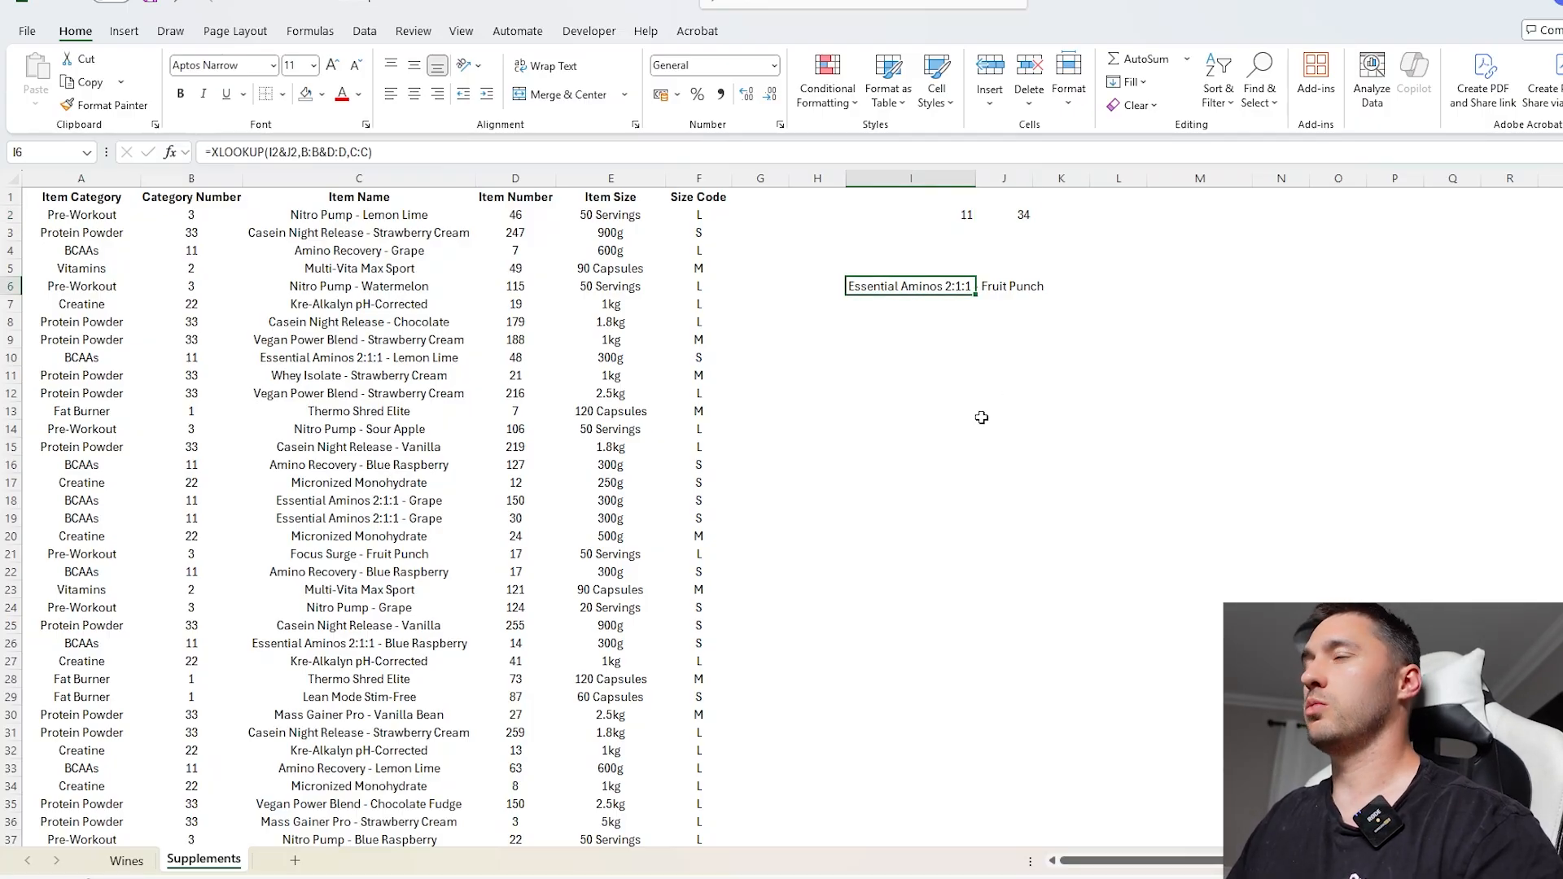
# - Enter the formula =B2:B1001&D2:D1001 in G2 to list every joined category and item number
pyautogui.click(761, 215)
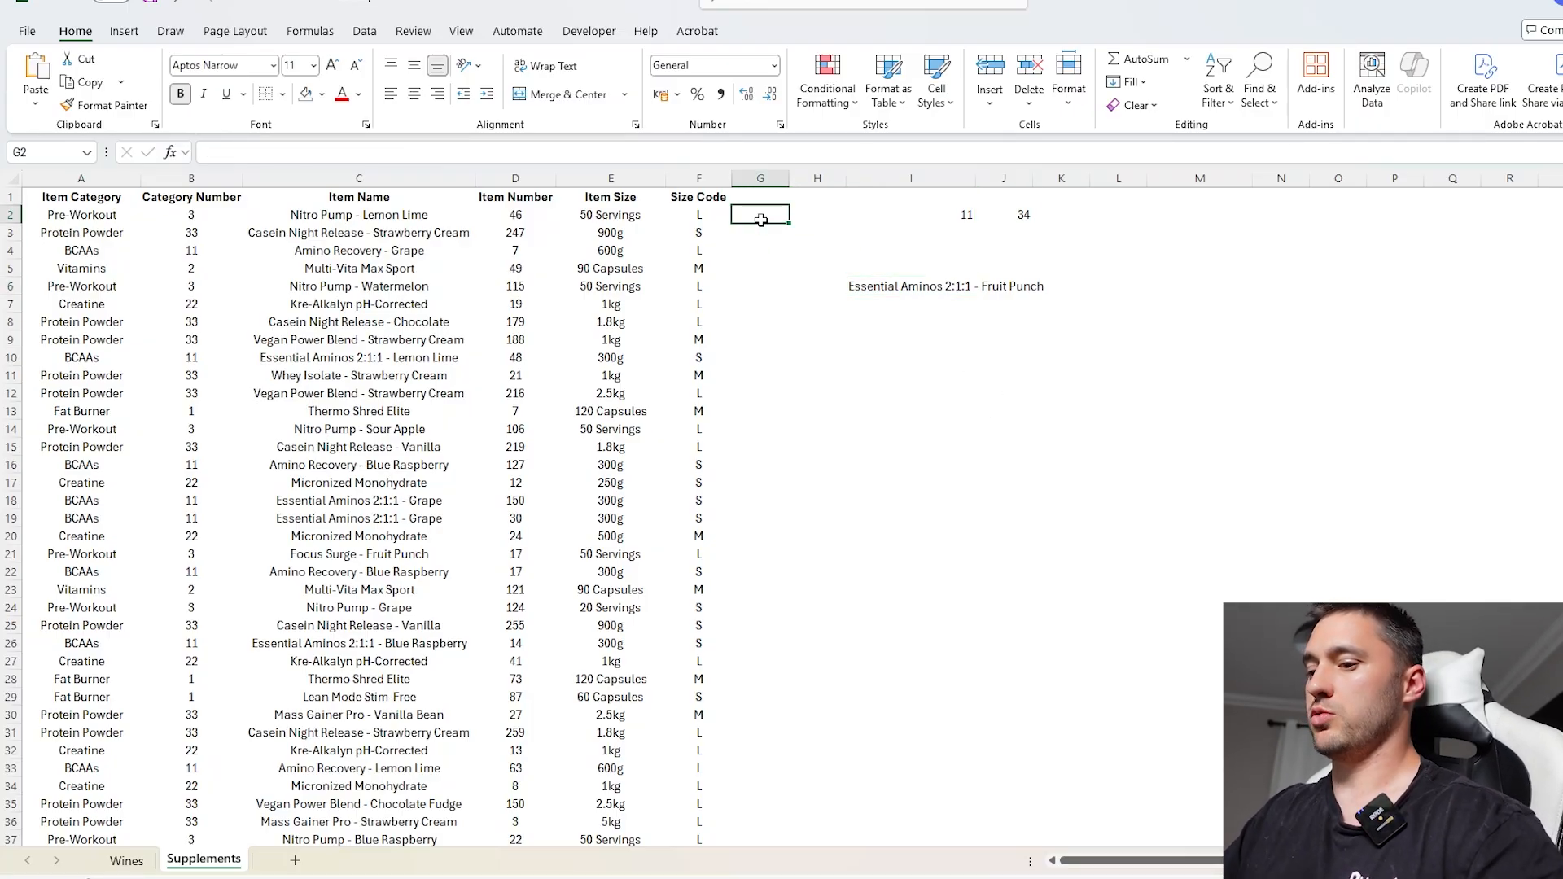
pyautogui.write('=')
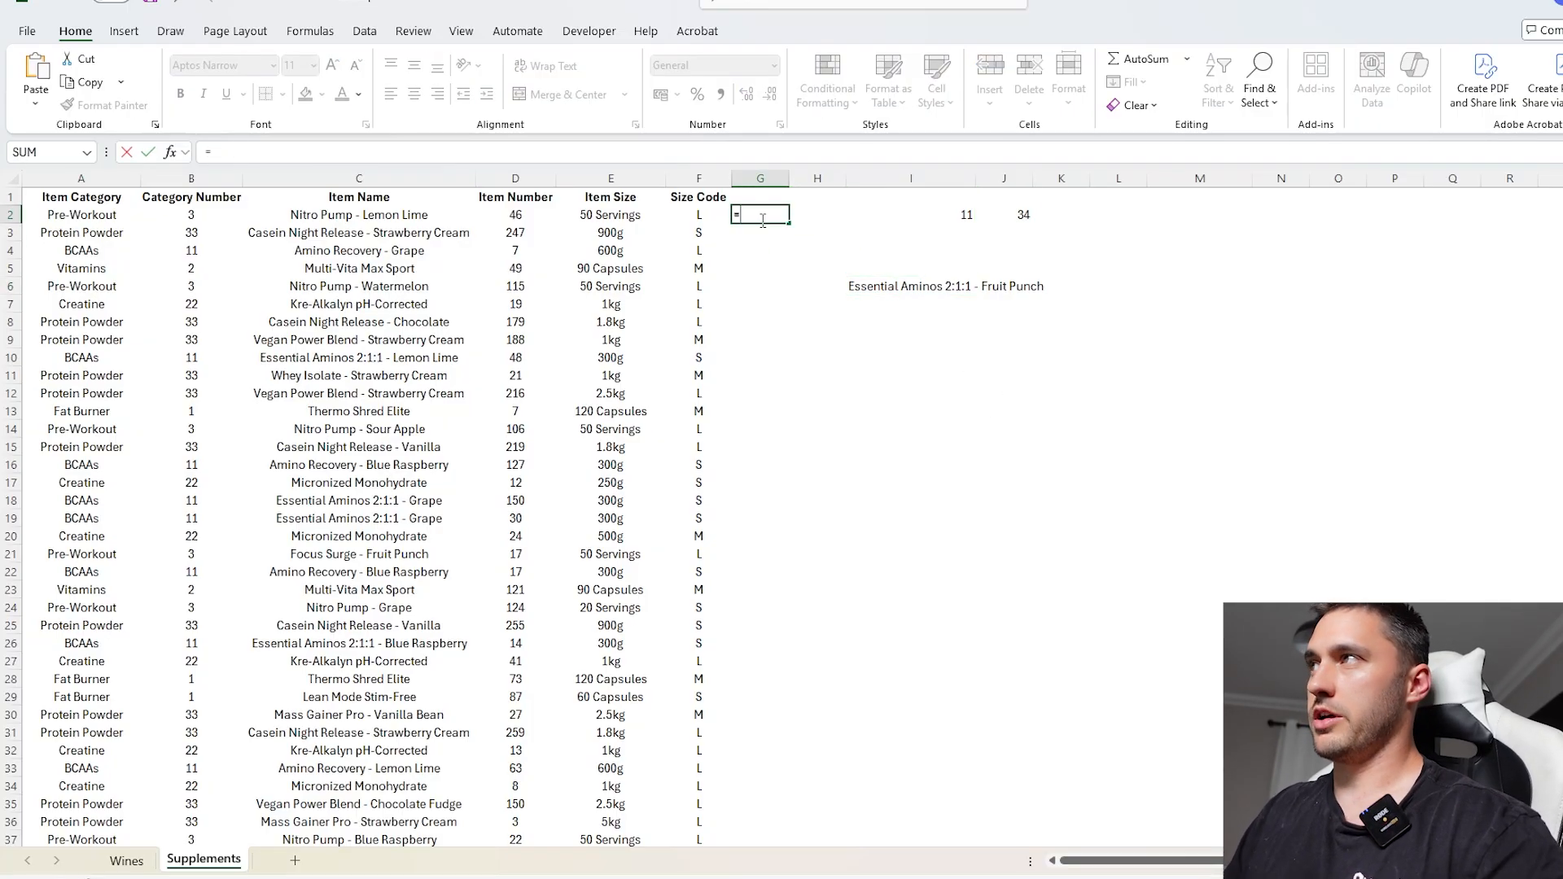
pyautogui.click(207, 212)
pyautogui.hotkey('ctrl', 'shift', 'Down')
pyautogui.write('&')
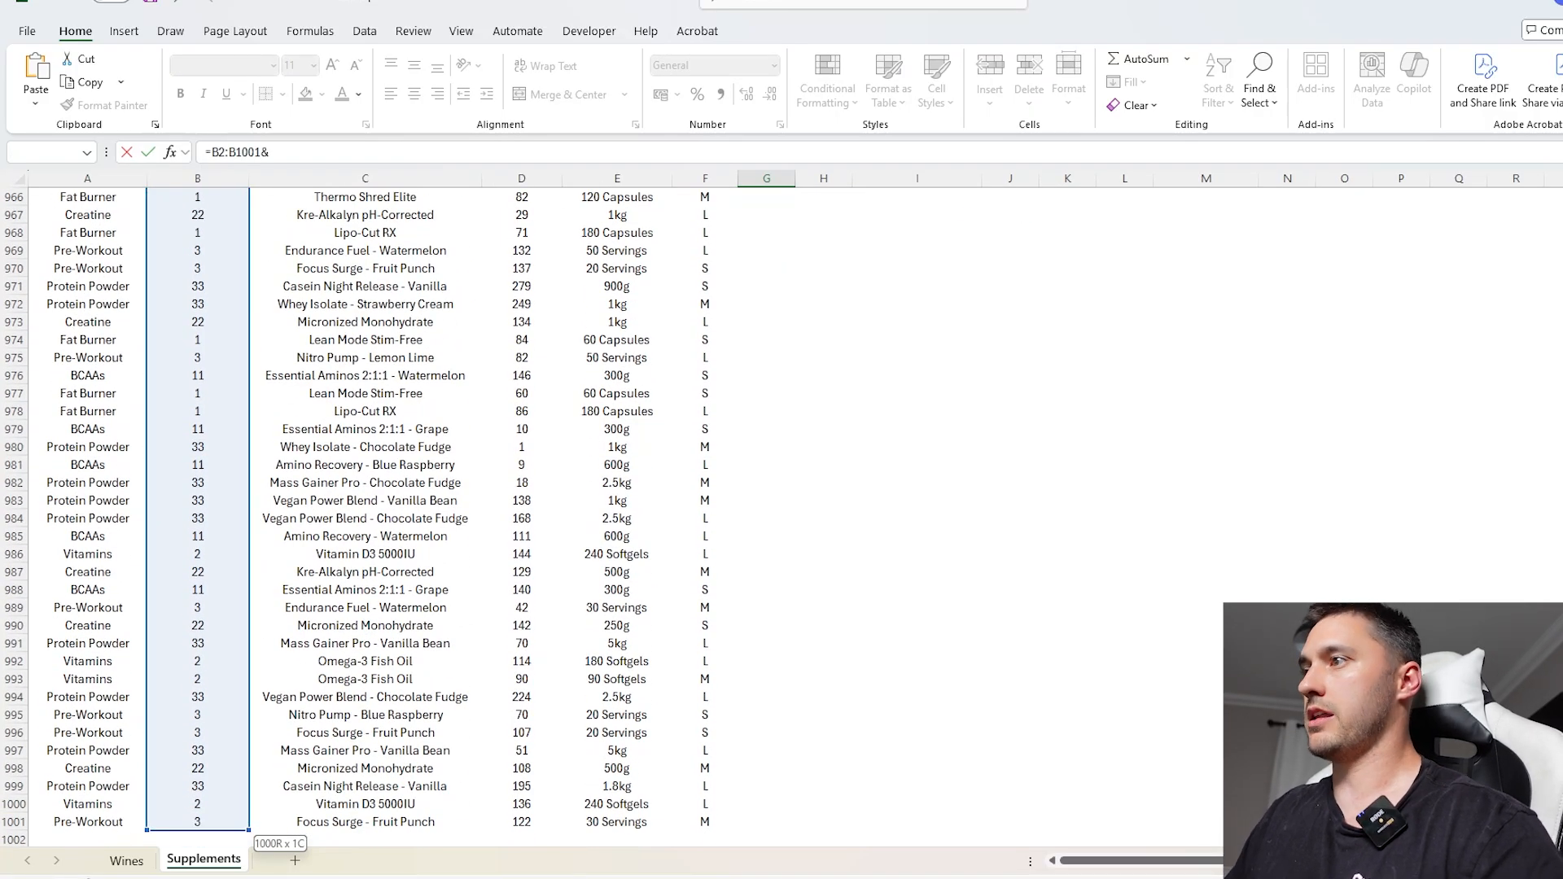
pyautogui.click(518, 822)
pyautogui.hotkey('ctrl', 'shift', 'Up')
pyautogui.press('Return')
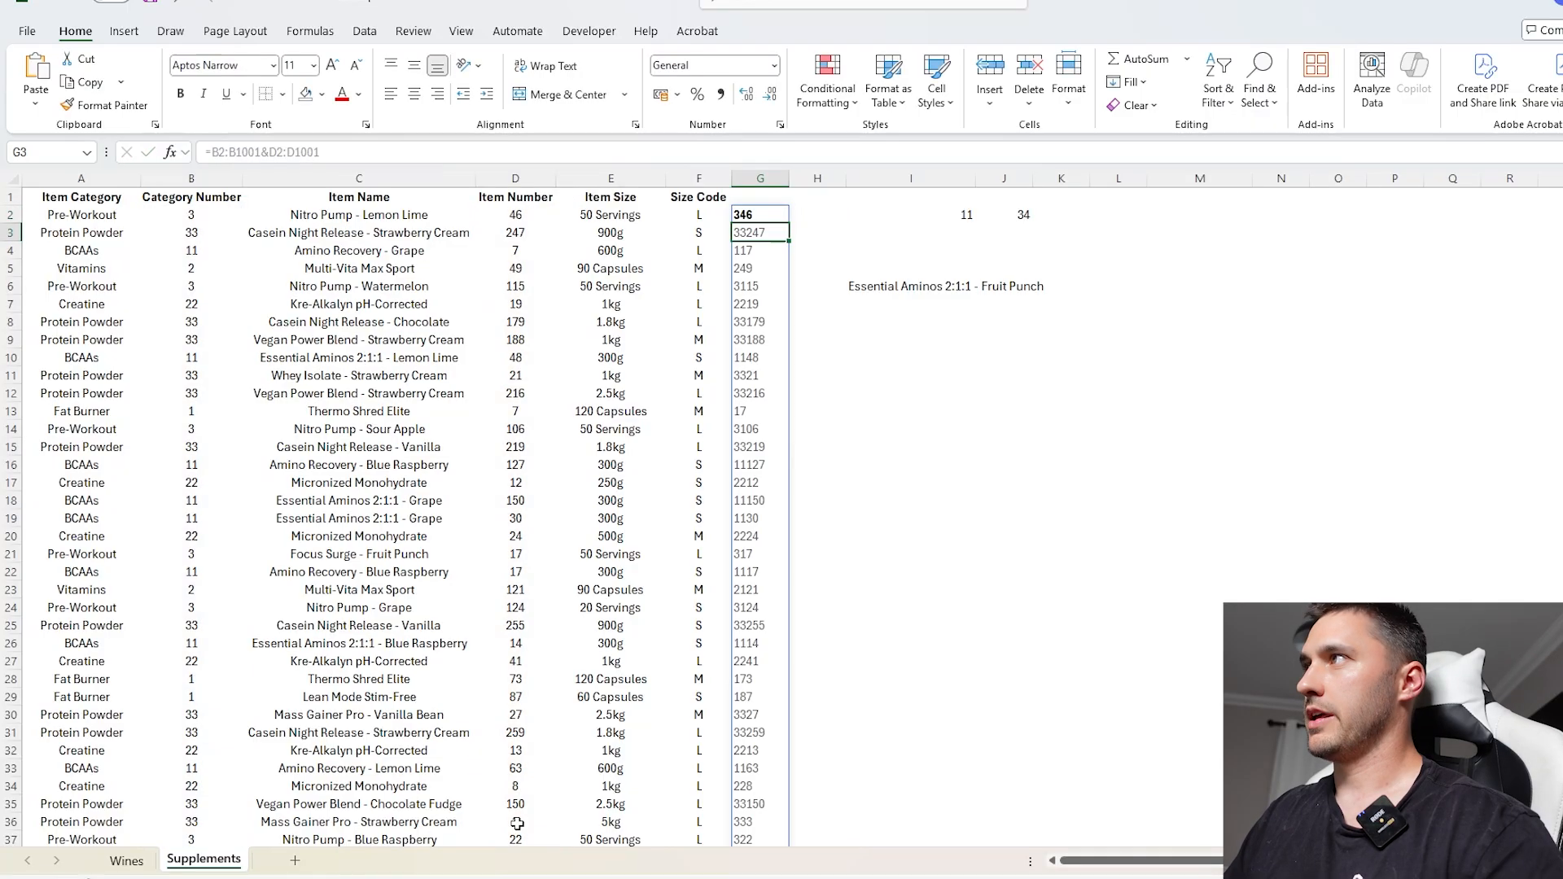
# - Compare the joined numbers in column G with the category and item numbers they are built from
pyautogui.click(755, 215)
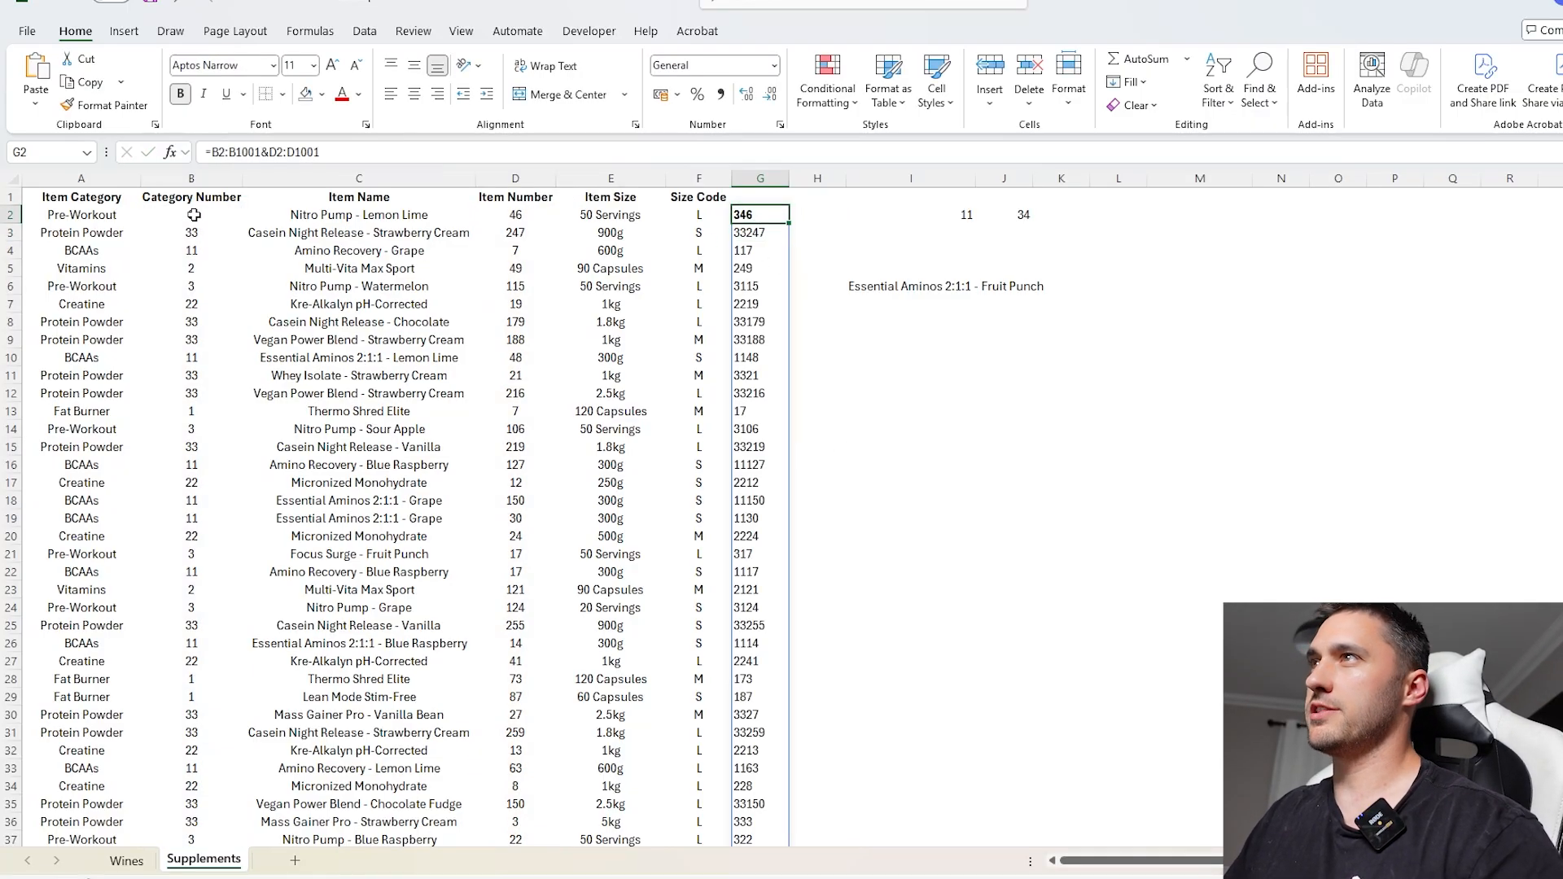
pyautogui.click(193, 215)
pyautogui.click(496, 213)
pyautogui.click(516, 303)
pyautogui.click(515, 393)
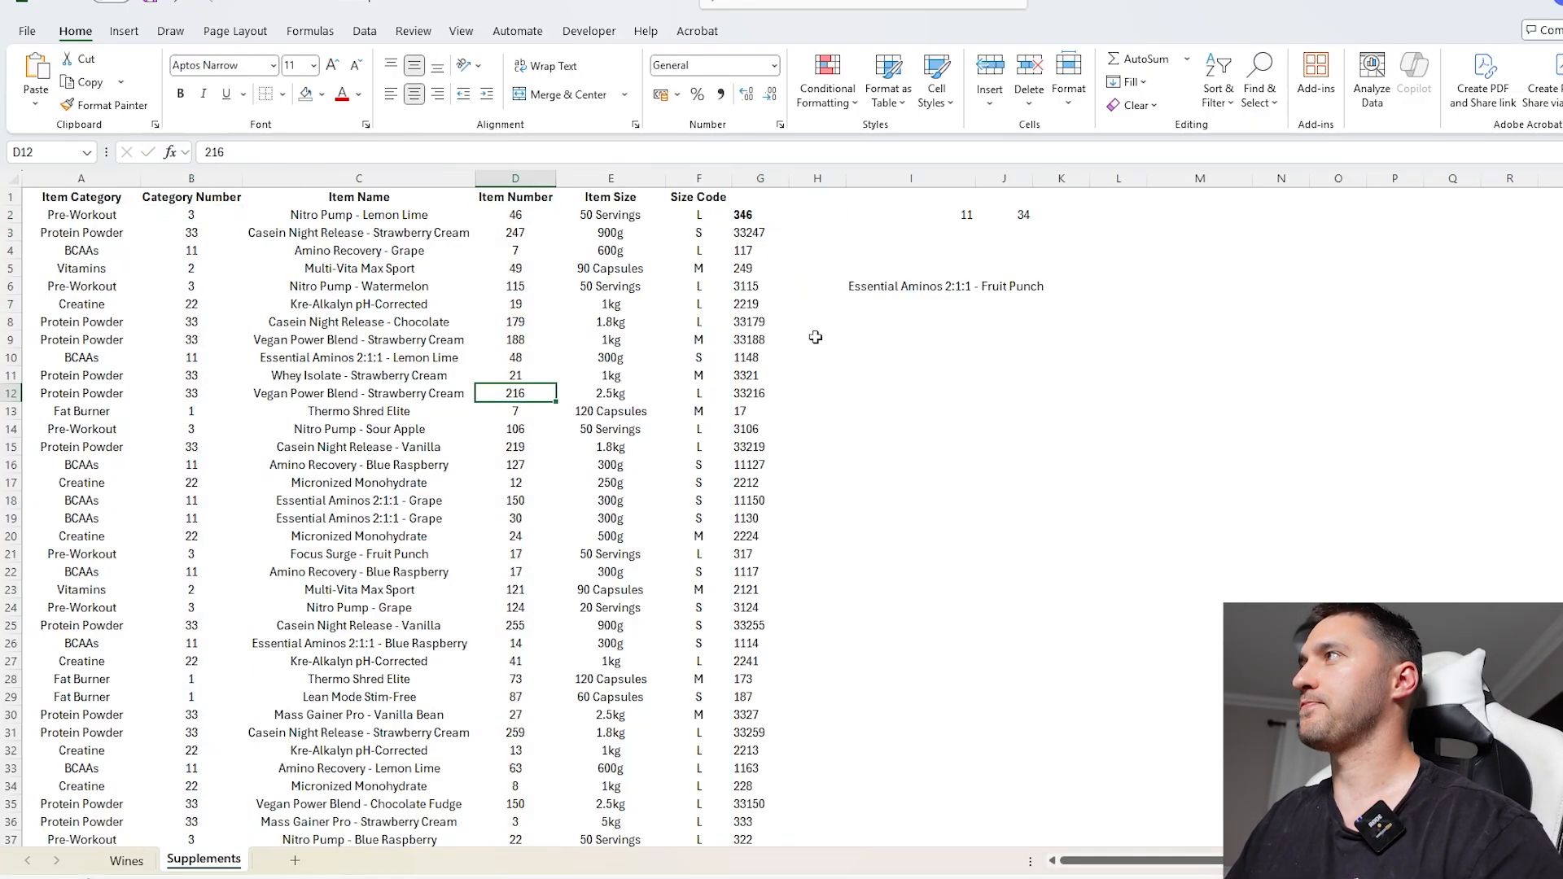
pyautogui.click(971, 214)
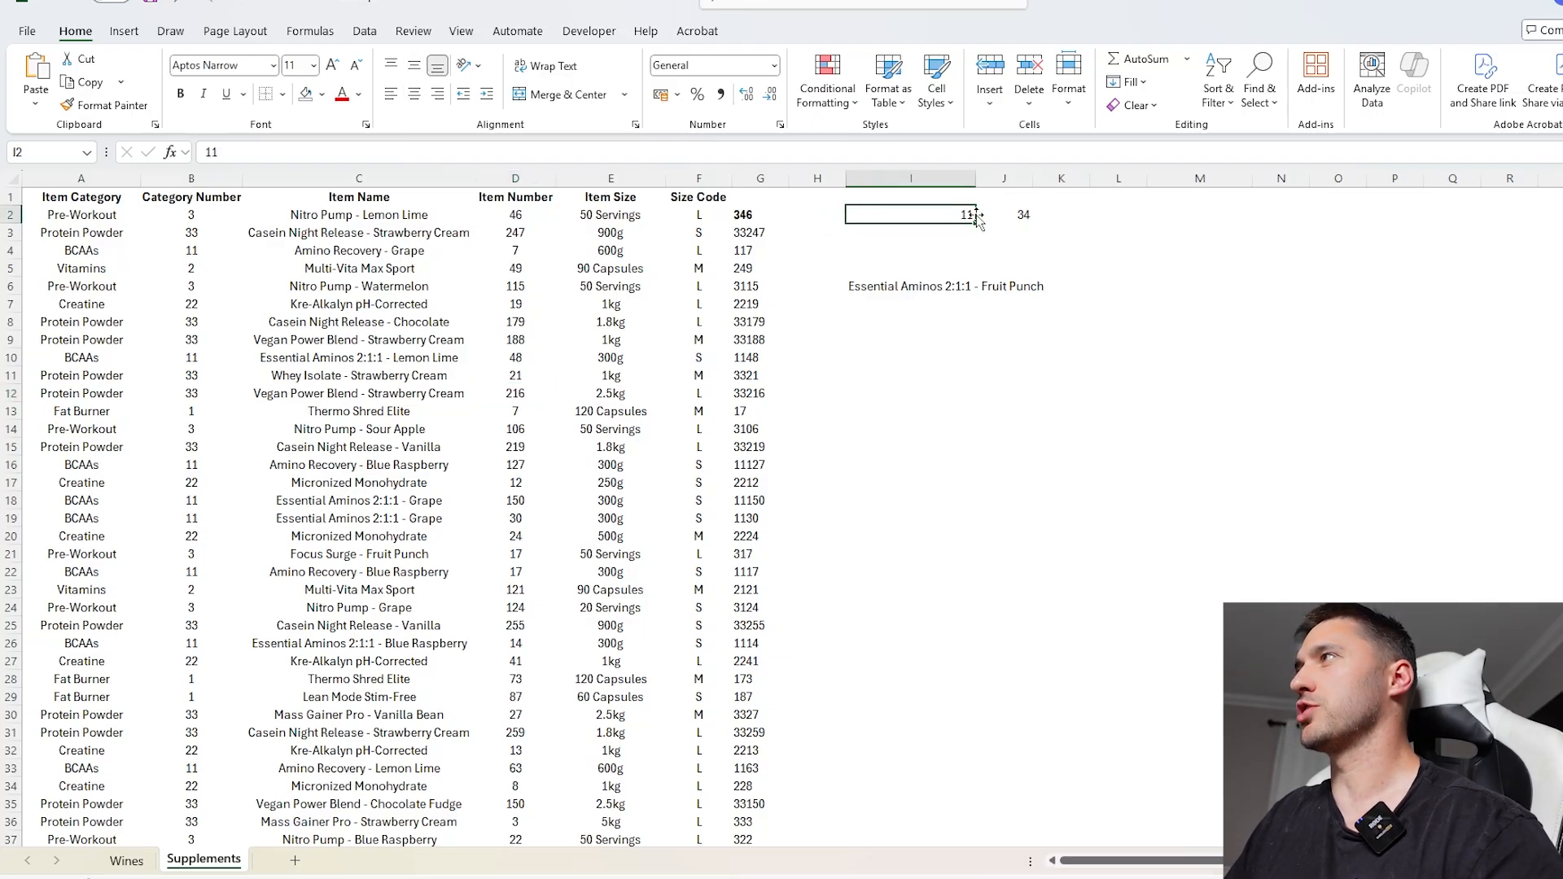
# - Convert column G's joined numbers to plain values and sort the filtered columns A:G ascending by column G
pyautogui.click(760, 179)
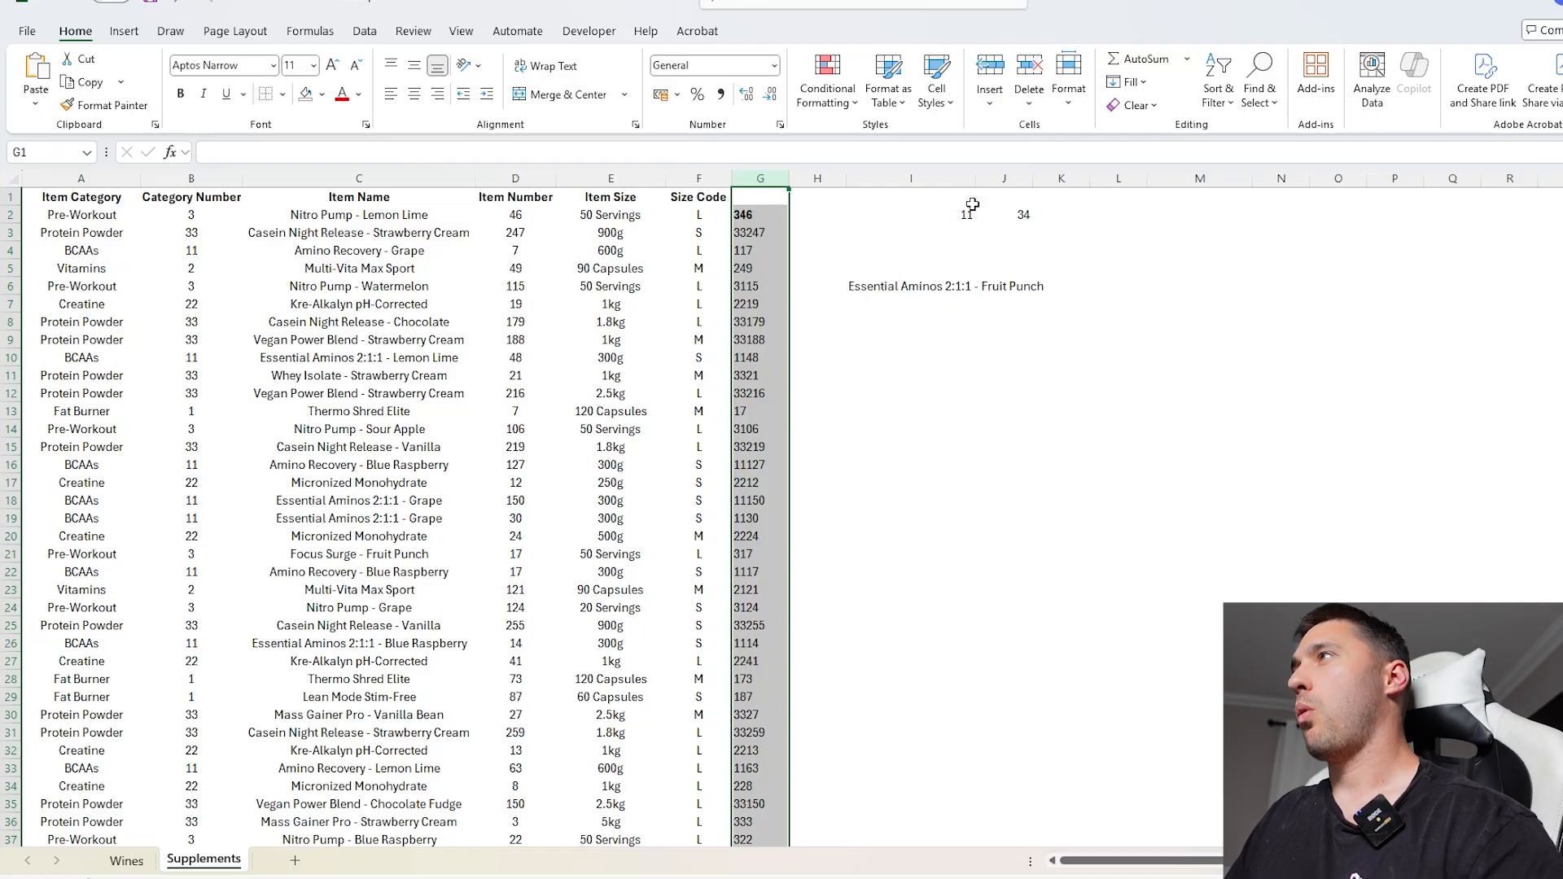
pyautogui.moveTo(765, 178); pyautogui.dragTo(98, 180)
pyautogui.hotkey('ctrl', 'shift', 'l')
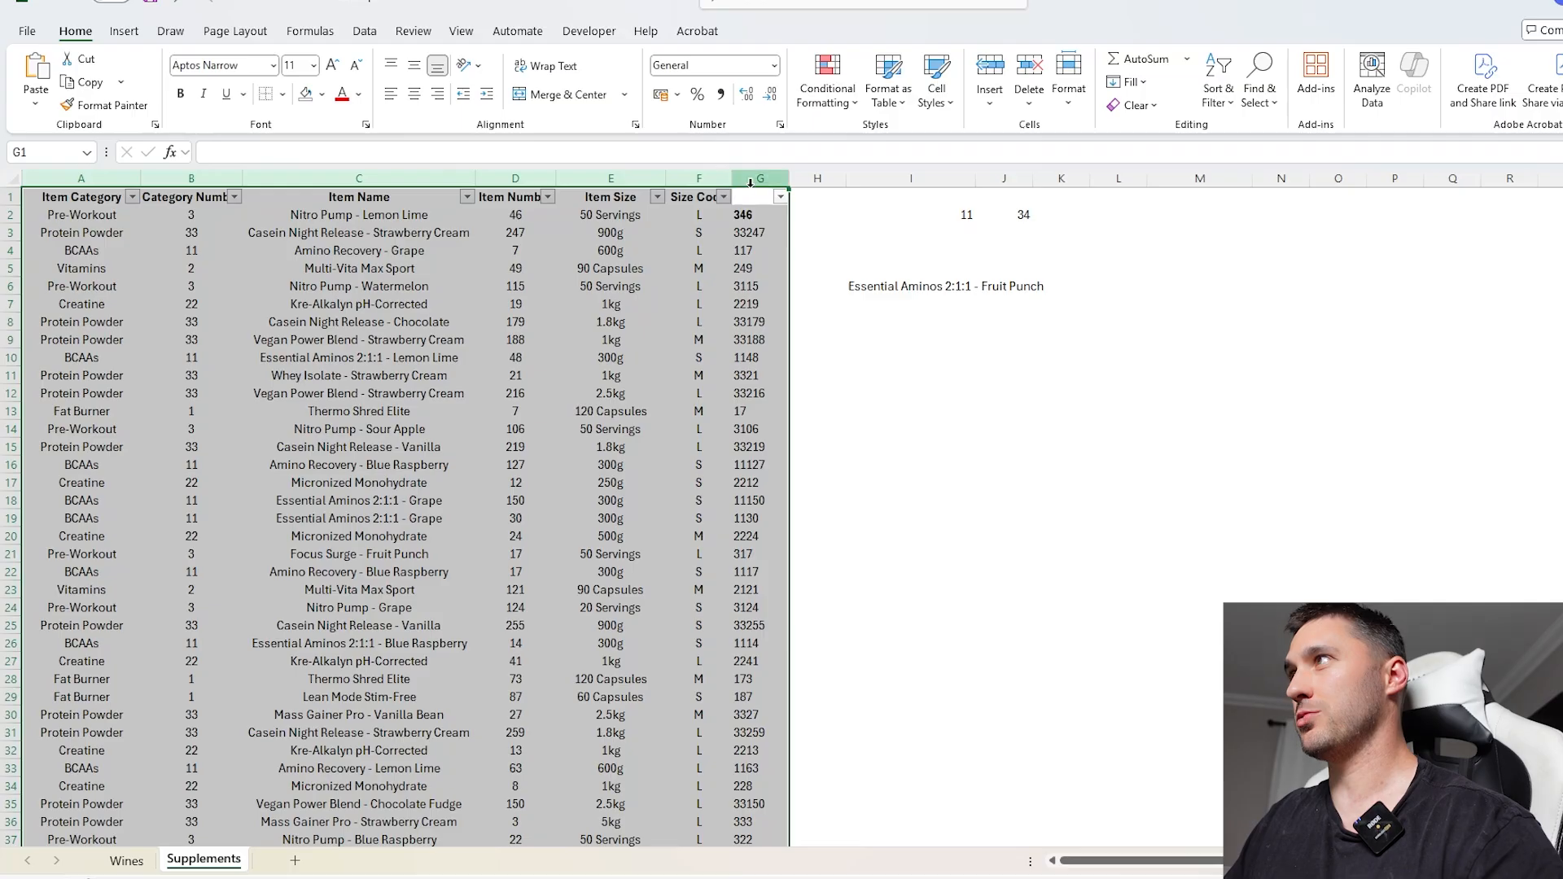
pyautogui.click(779, 197)
pyautogui.click(765, 217)
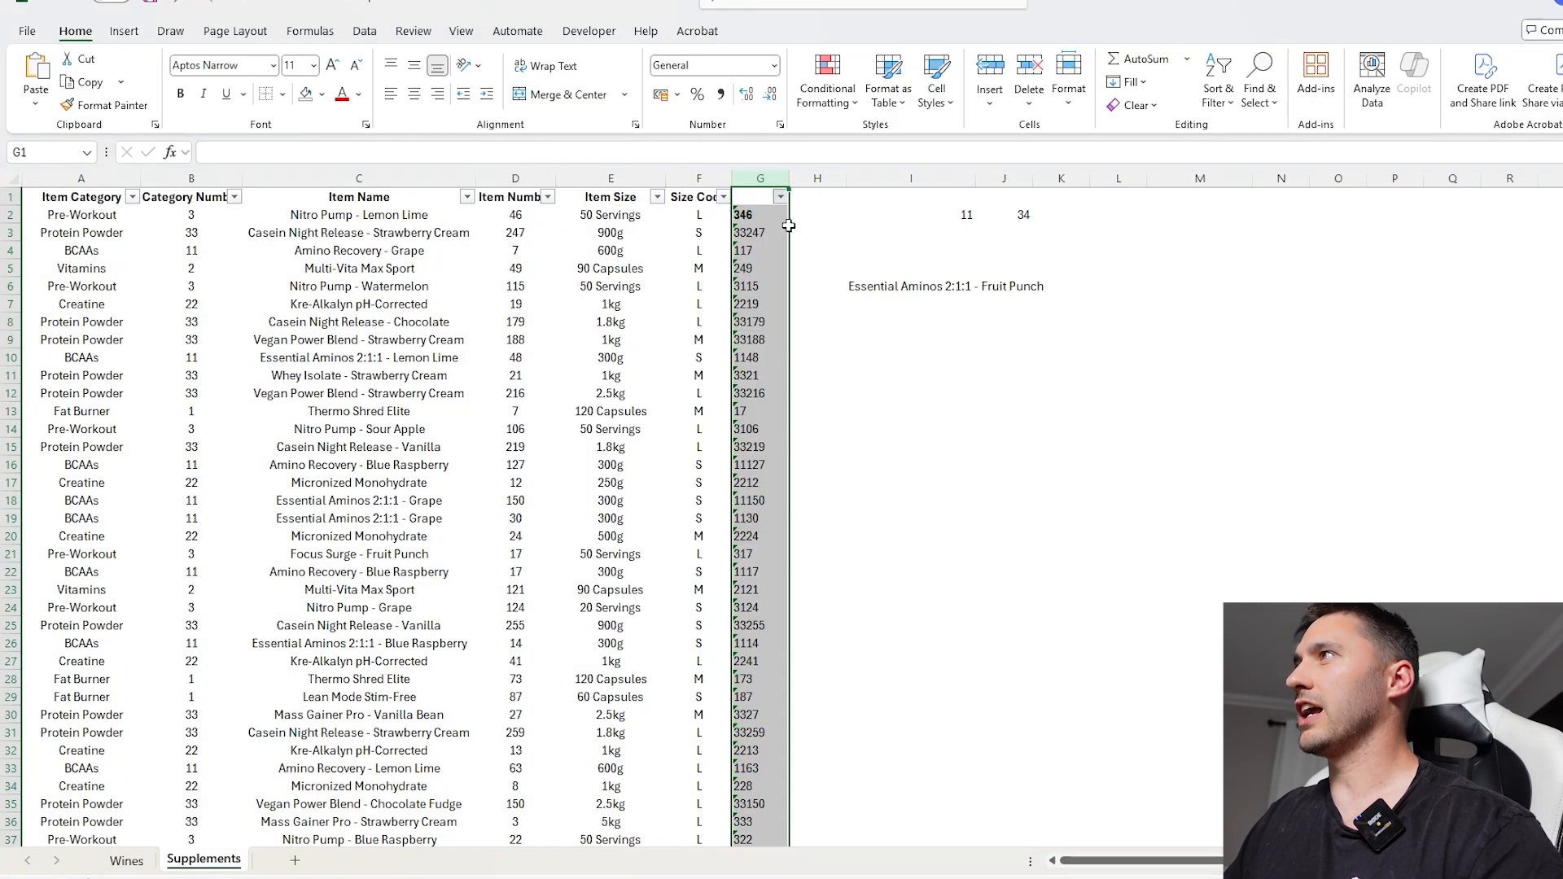
# - Compare the category and item numbers of the two rows that share the joined number 111
pyautogui.moveTo(772, 263); pyautogui.dragTo(90, 286)
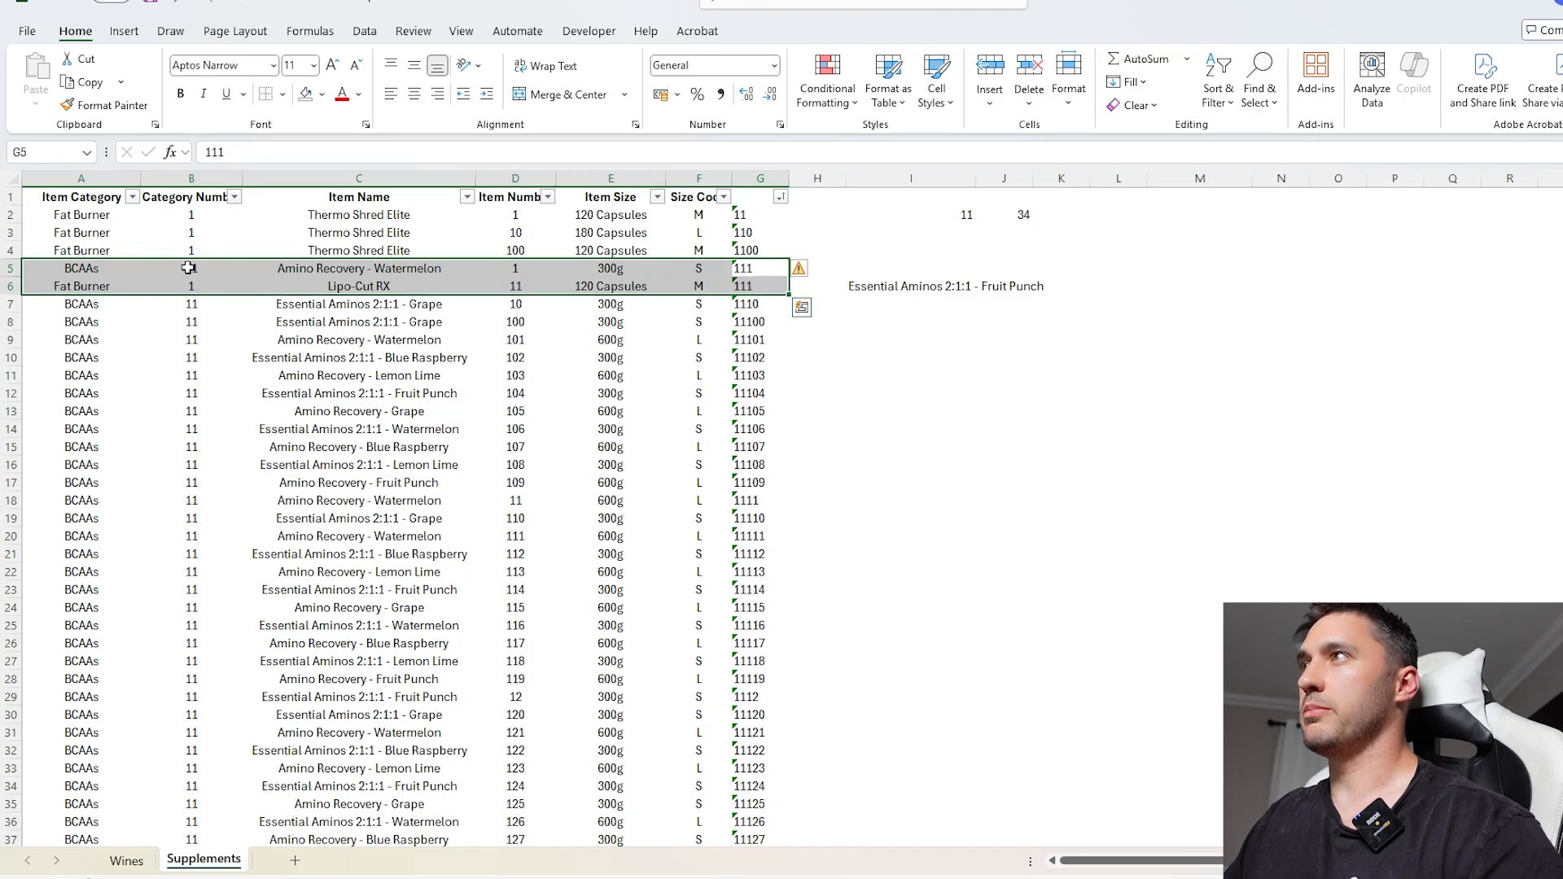
pyautogui.click(188, 267)
pyautogui.click(518, 268)
pyautogui.click(178, 286)
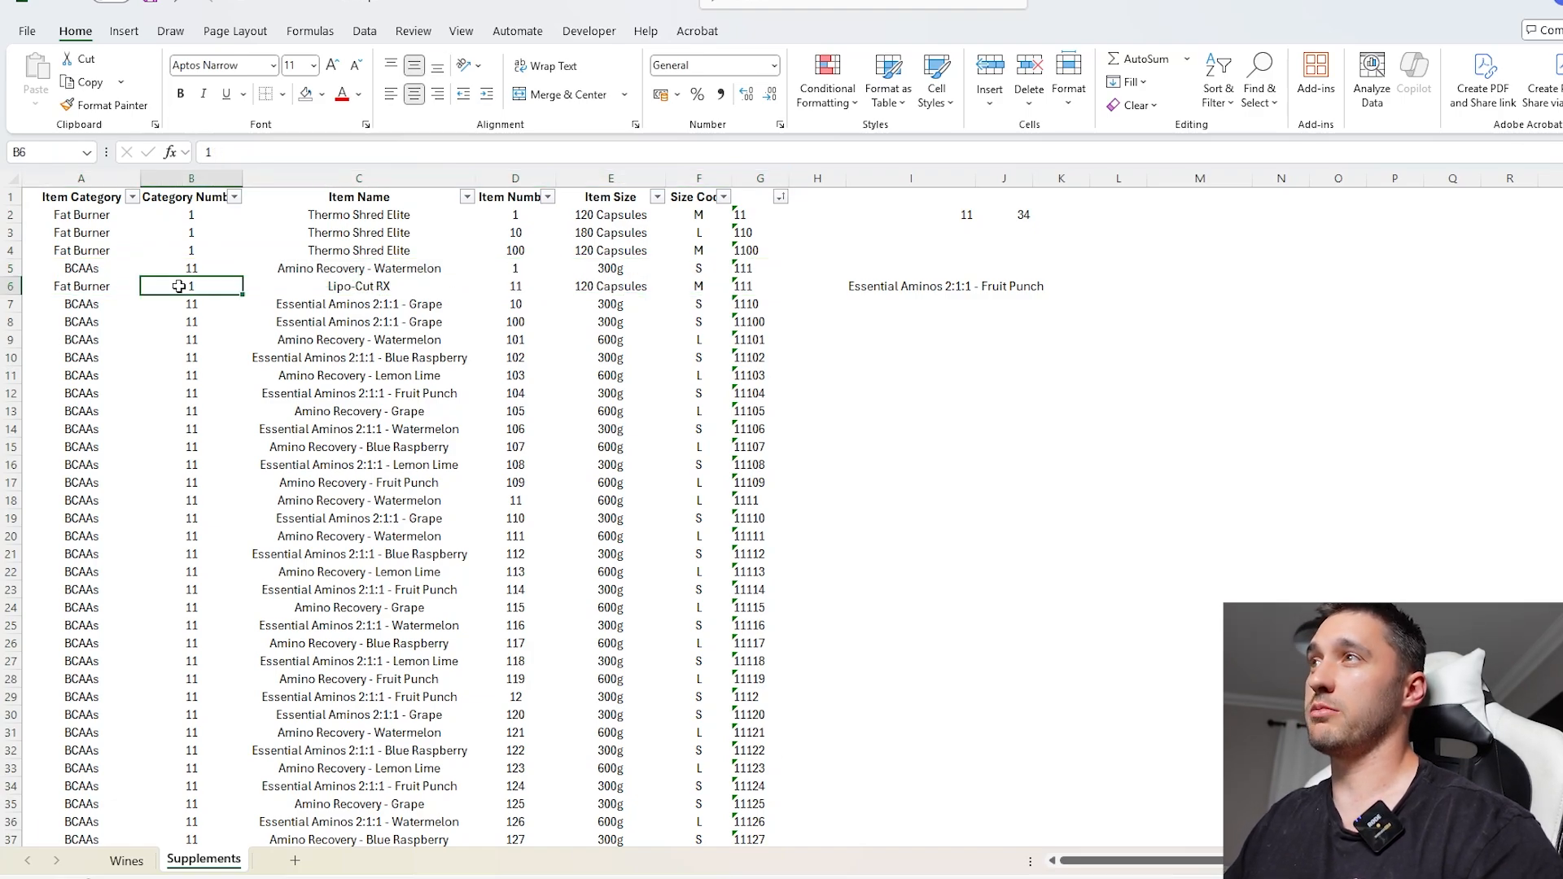
pyautogui.click(509, 280)
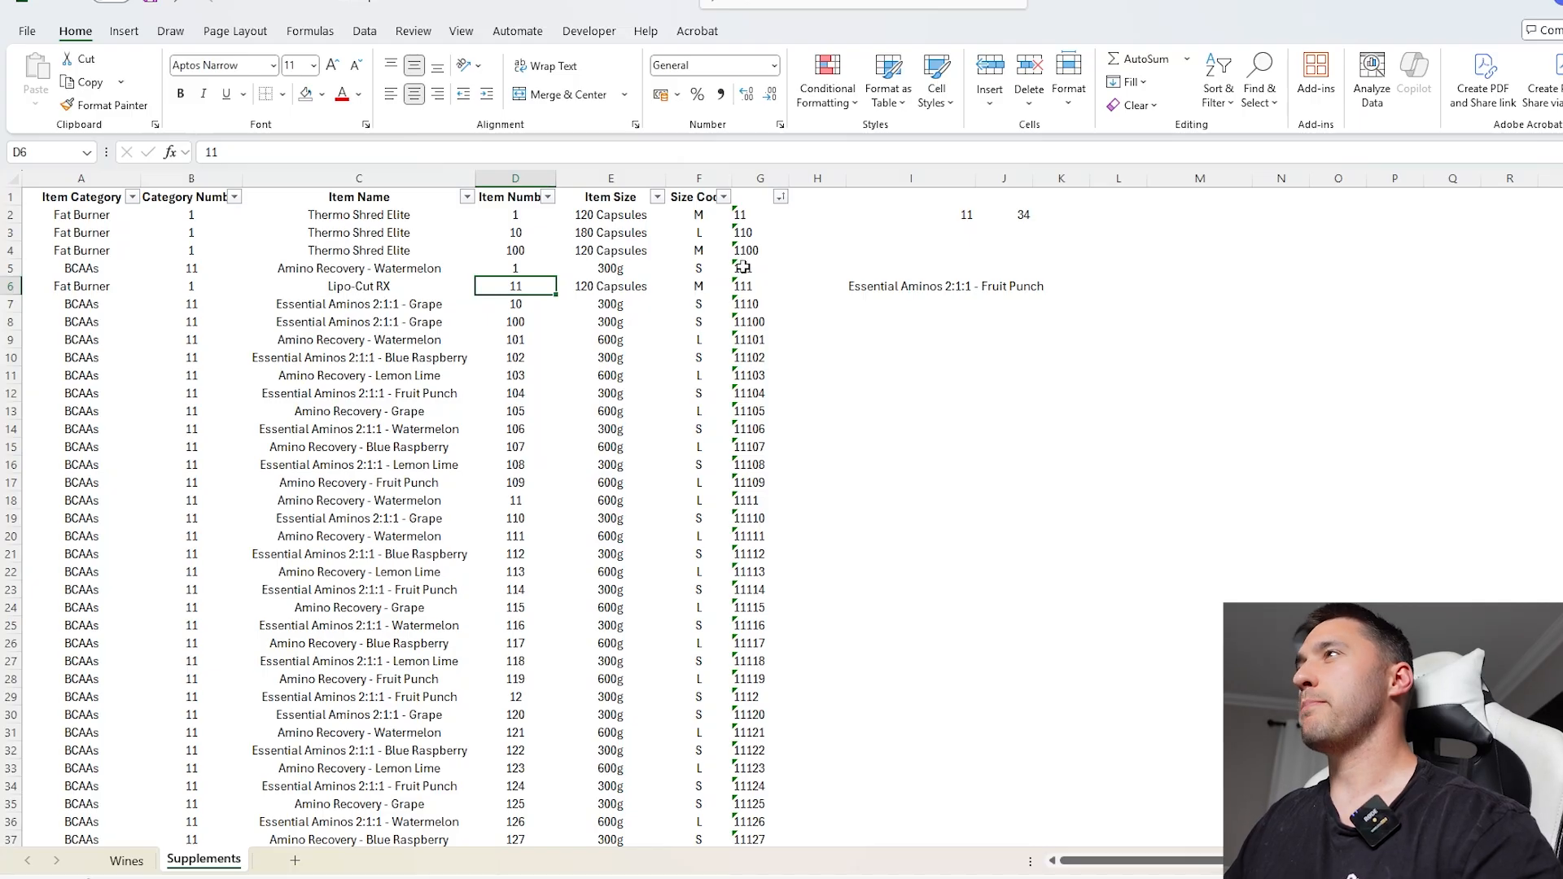
pyautogui.moveTo(744, 267); pyautogui.dragTo(95, 287)
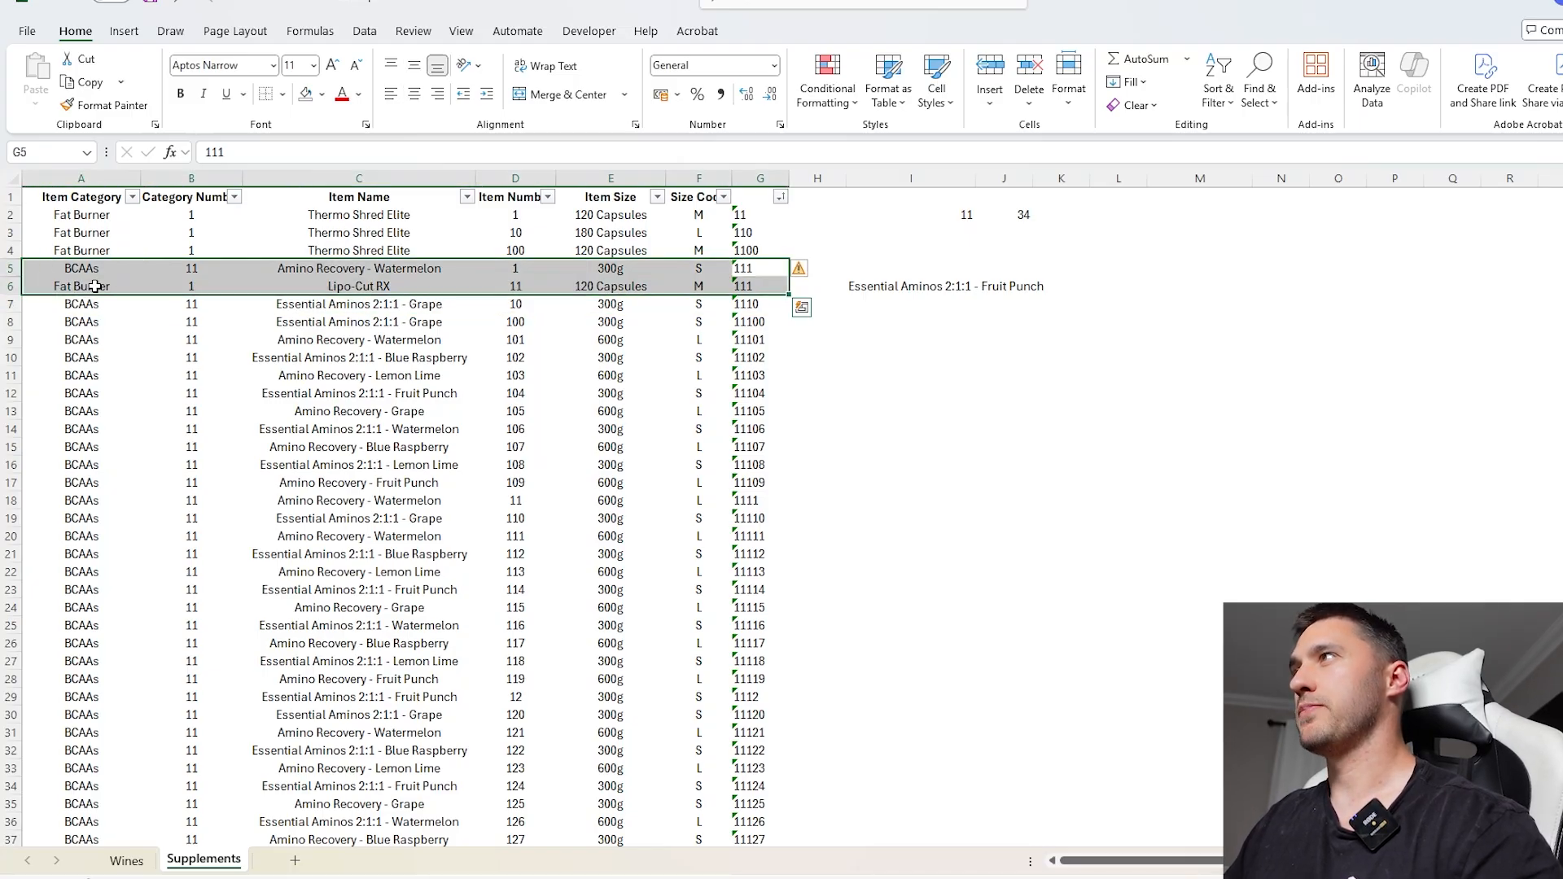
# - Clear the joined numbers from G2 down and remove the filters from the data
pyautogui.click(752, 213)
pyautogui.hotkey('ctrl', 'shift', 'Down')
pyautogui.press('Delete')
pyautogui.hotkey('ctrl', 'BackSpace')
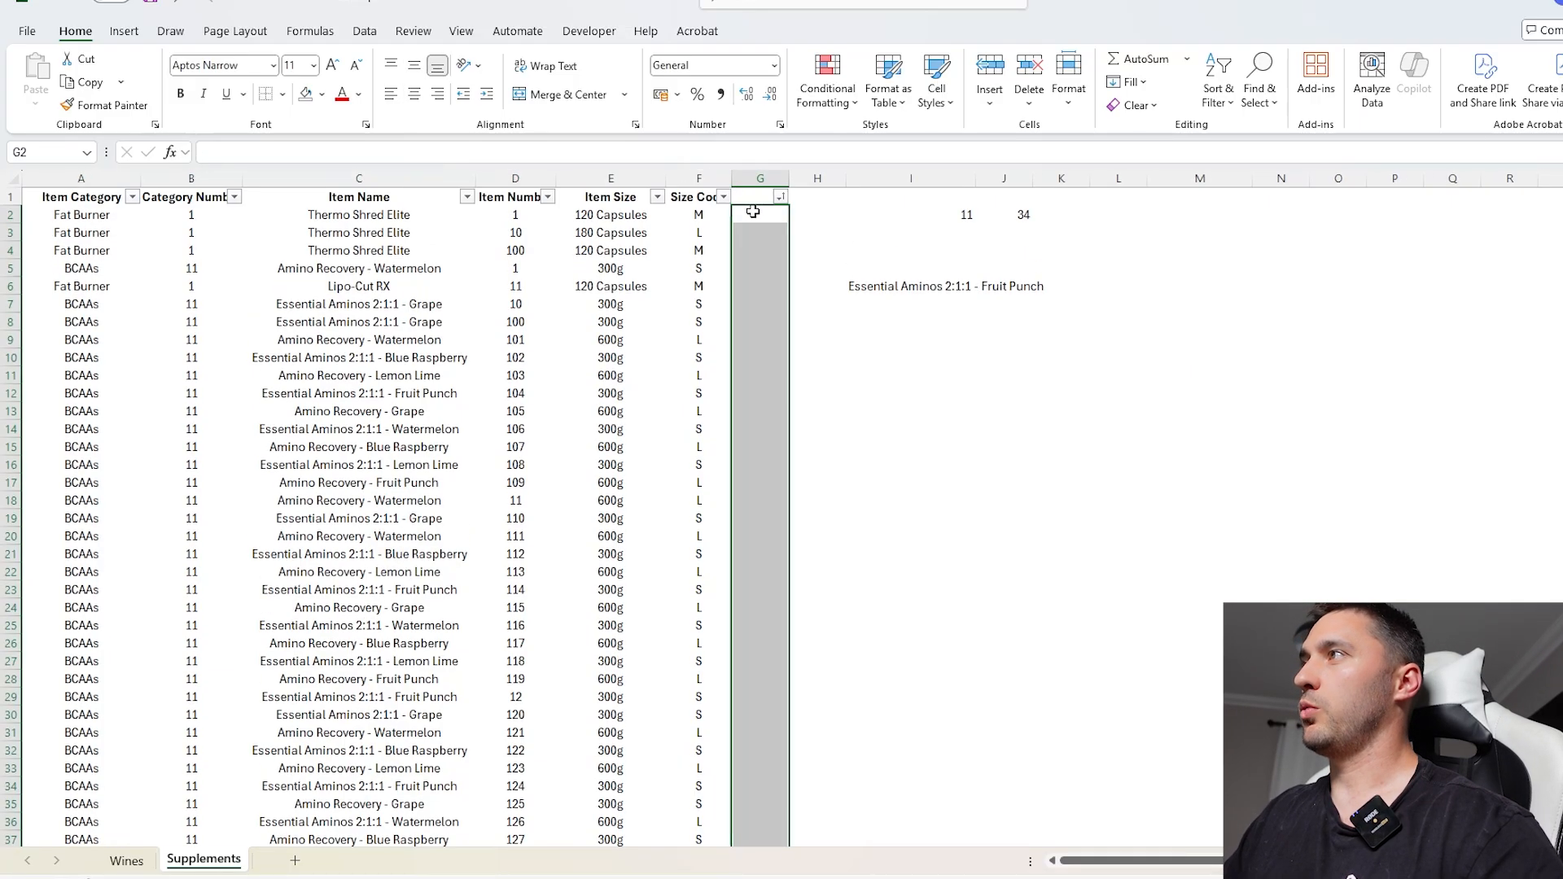
pyautogui.hotkey('ctrl', 'shift', 'l')
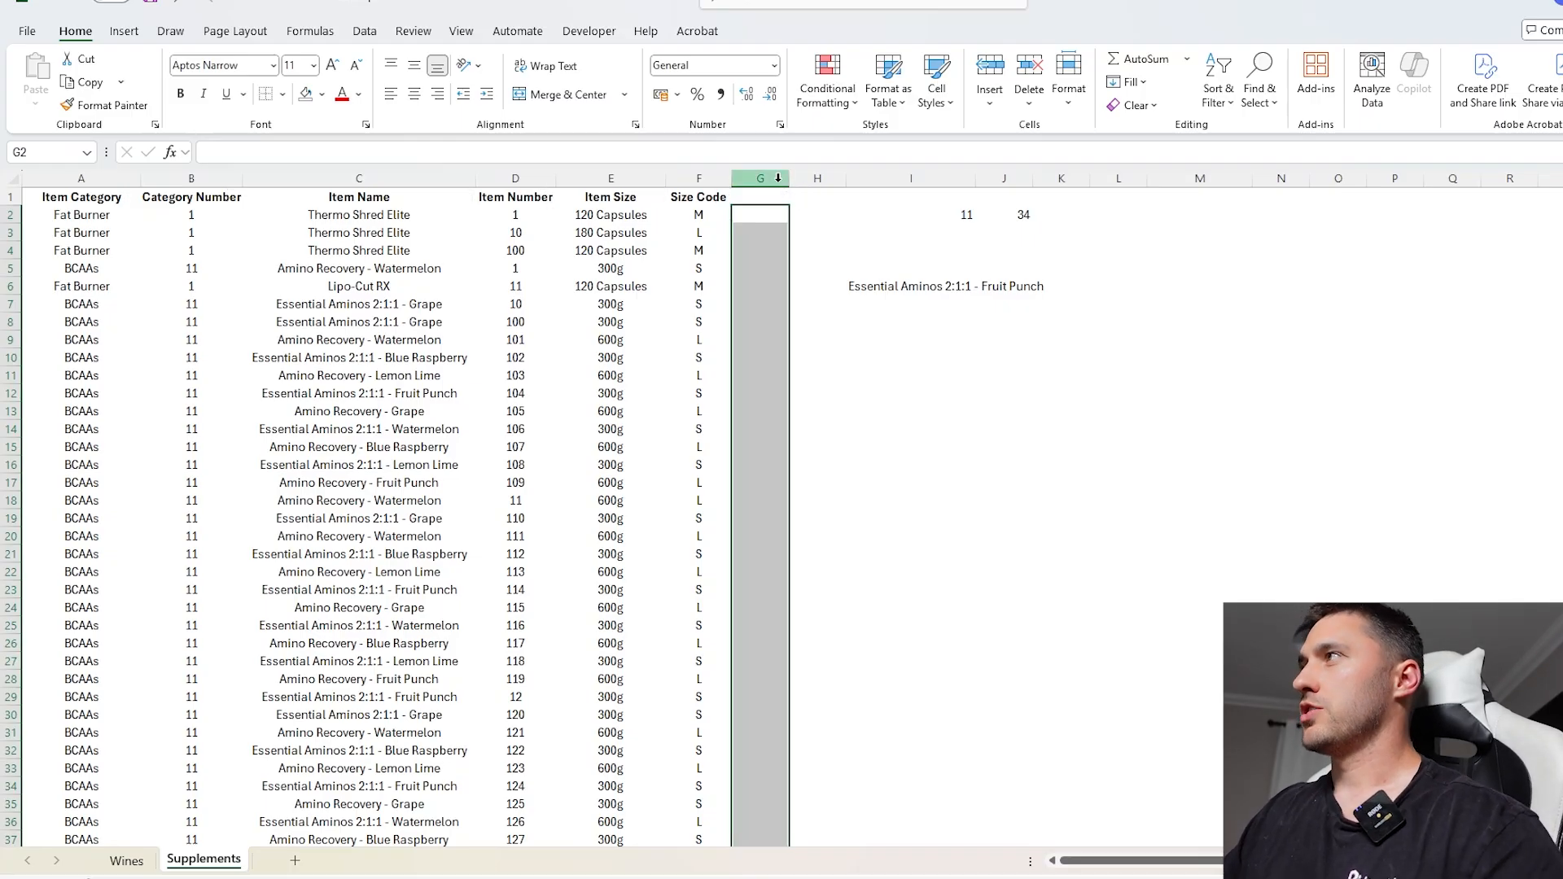
# - Enter the lookup pairs 1 and 11 in I2:J2, and 11 and 1 in I3:J3
pyautogui.click(961, 212)
pyautogui.write('1')
pyautogui.press('Return')
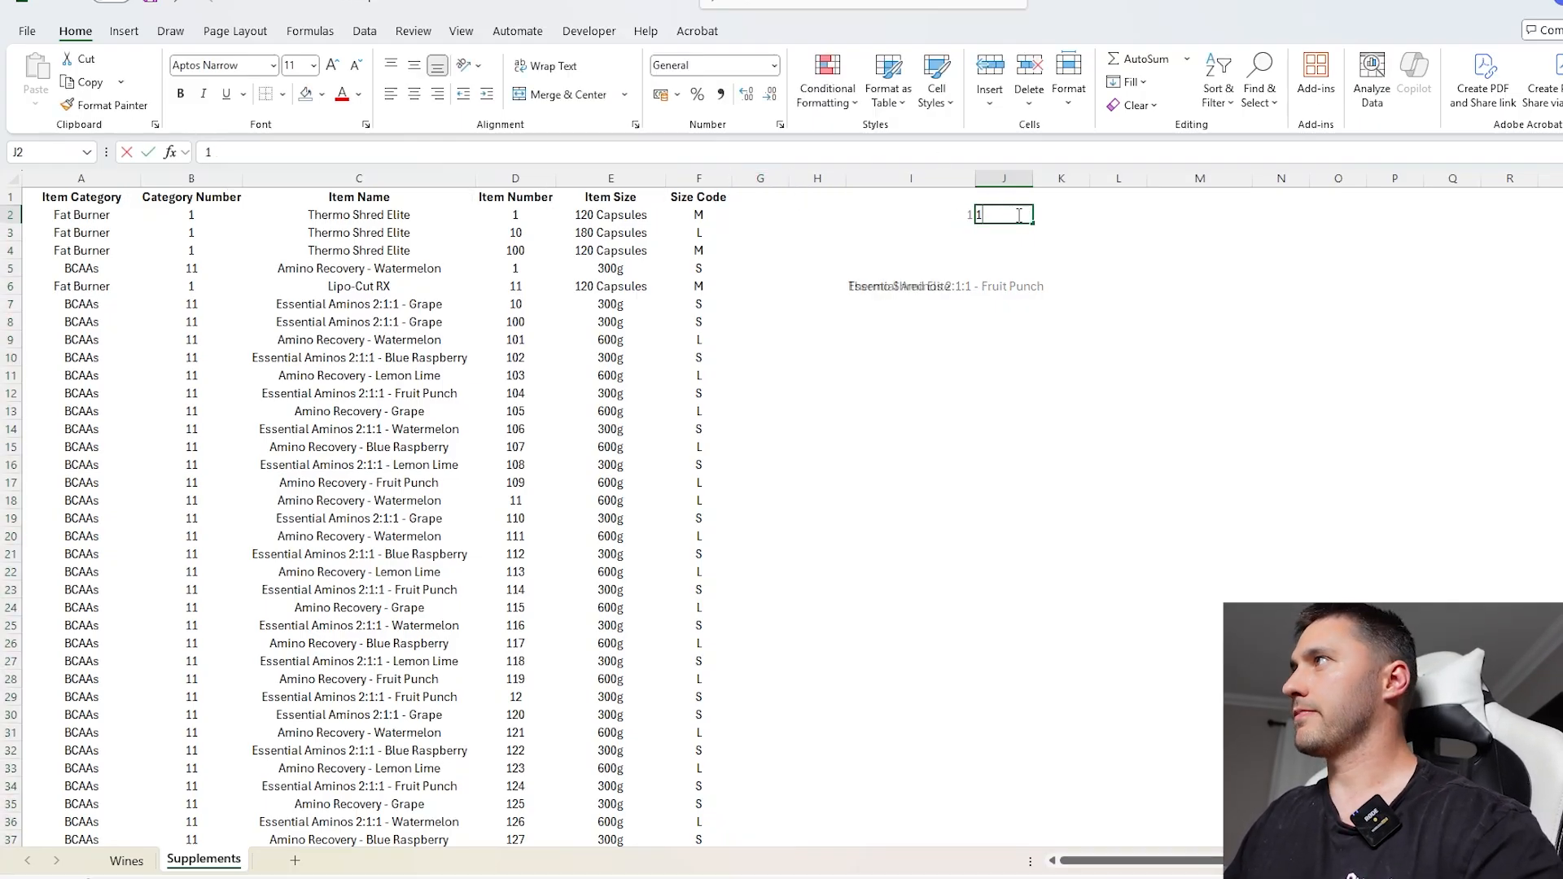
pyautogui.write('11')
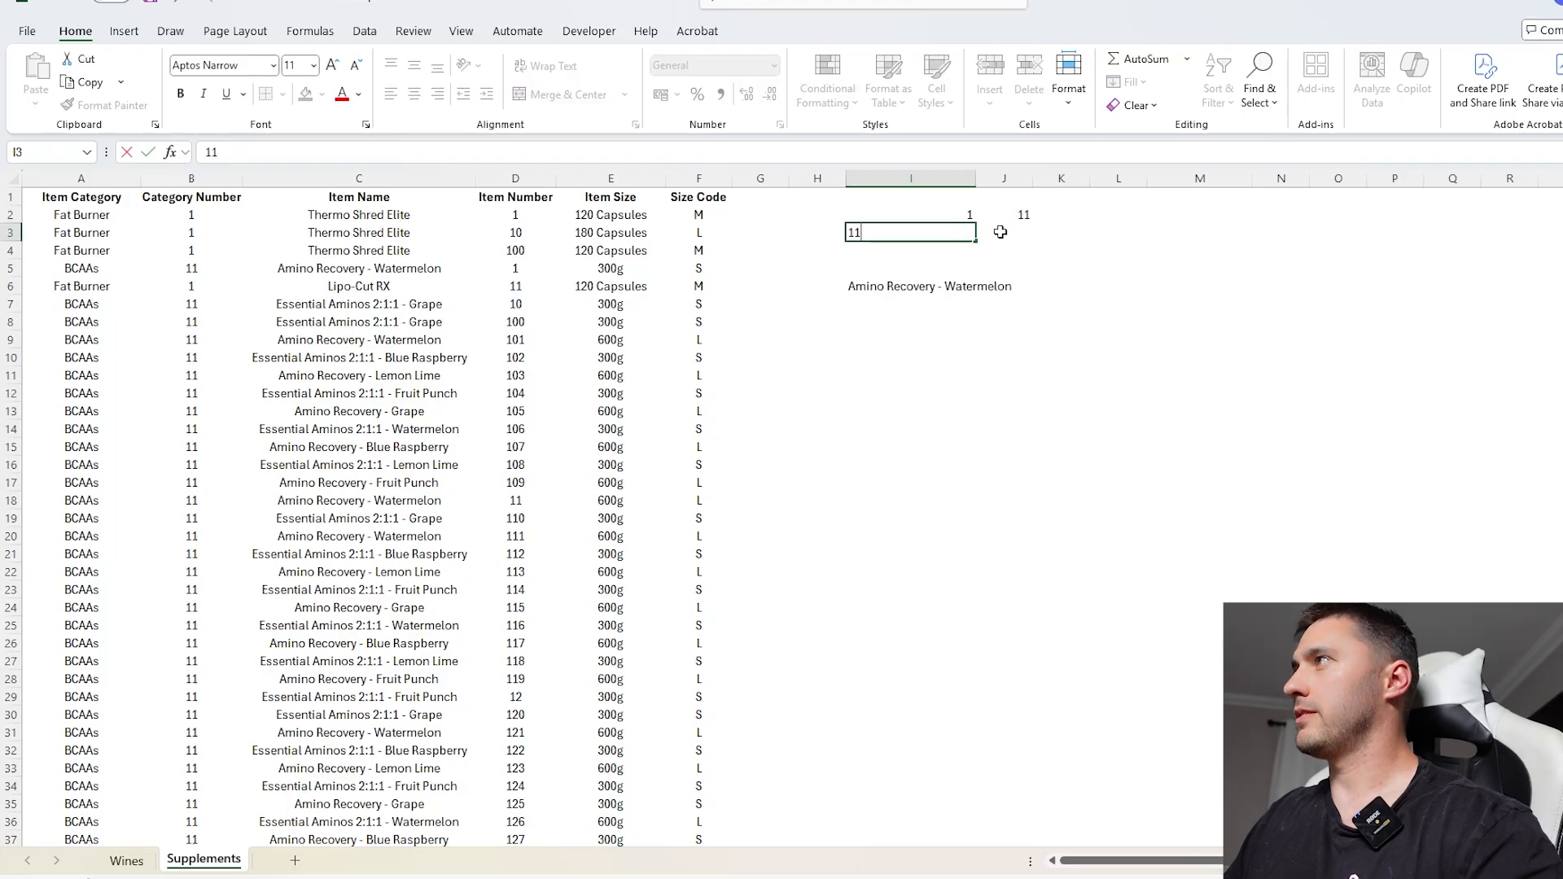
pyautogui.click(1001, 232)
pyautogui.write('1')
# - Start an XLOOKUP formula in I6 whose lookup value joins I2 and J2 with a hyphen: I2&"-"&J2
pyautogui.click(968, 287)
pyautogui.write('=xl')
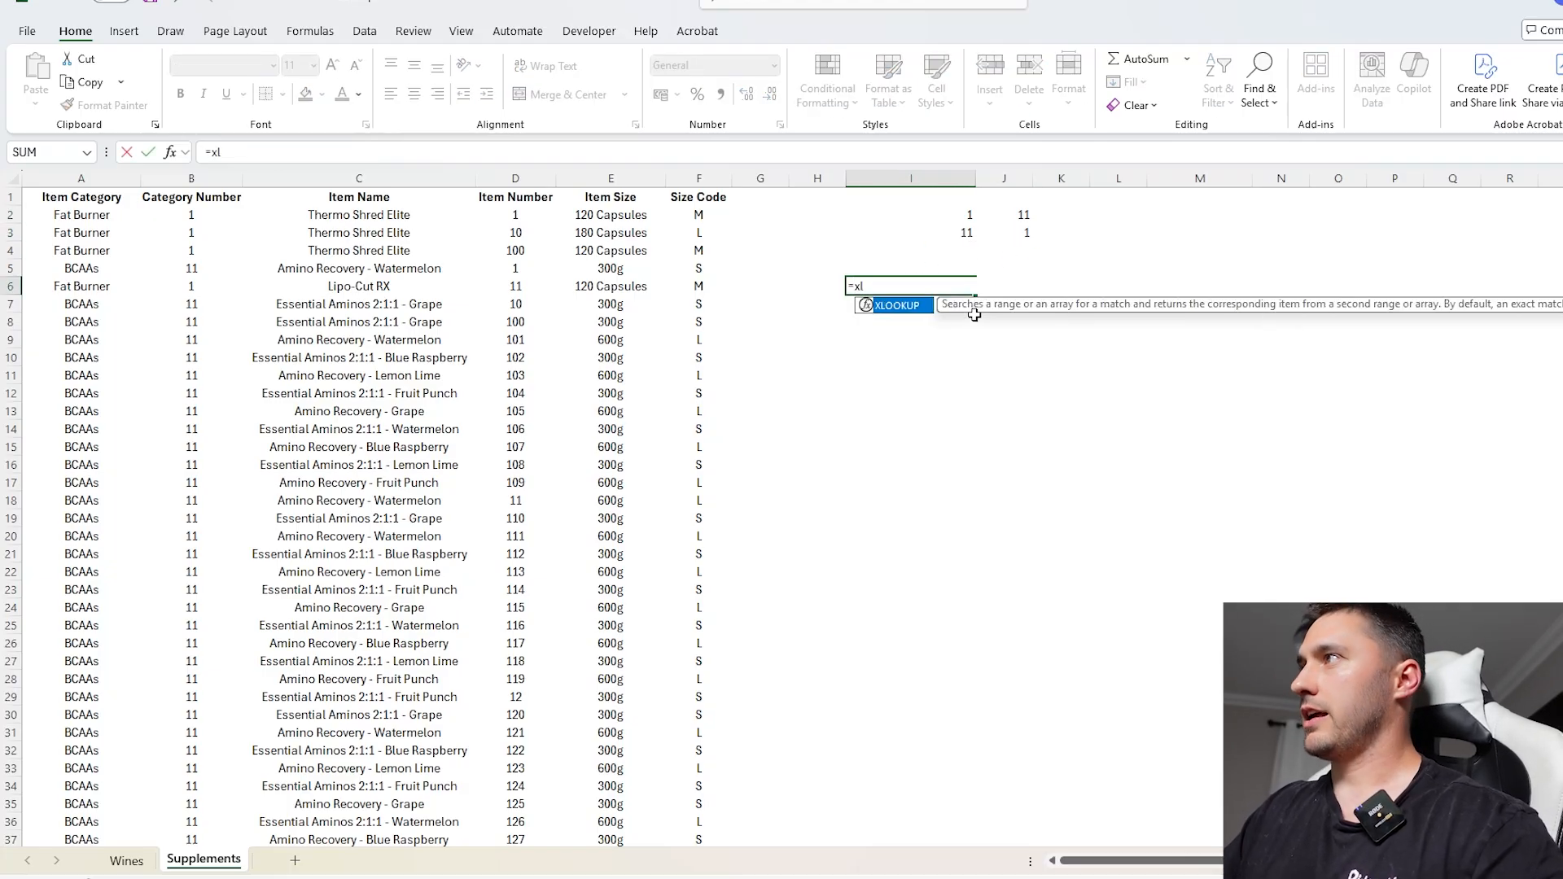
pyautogui.press('Tab')
pyautogui.click(961, 214)
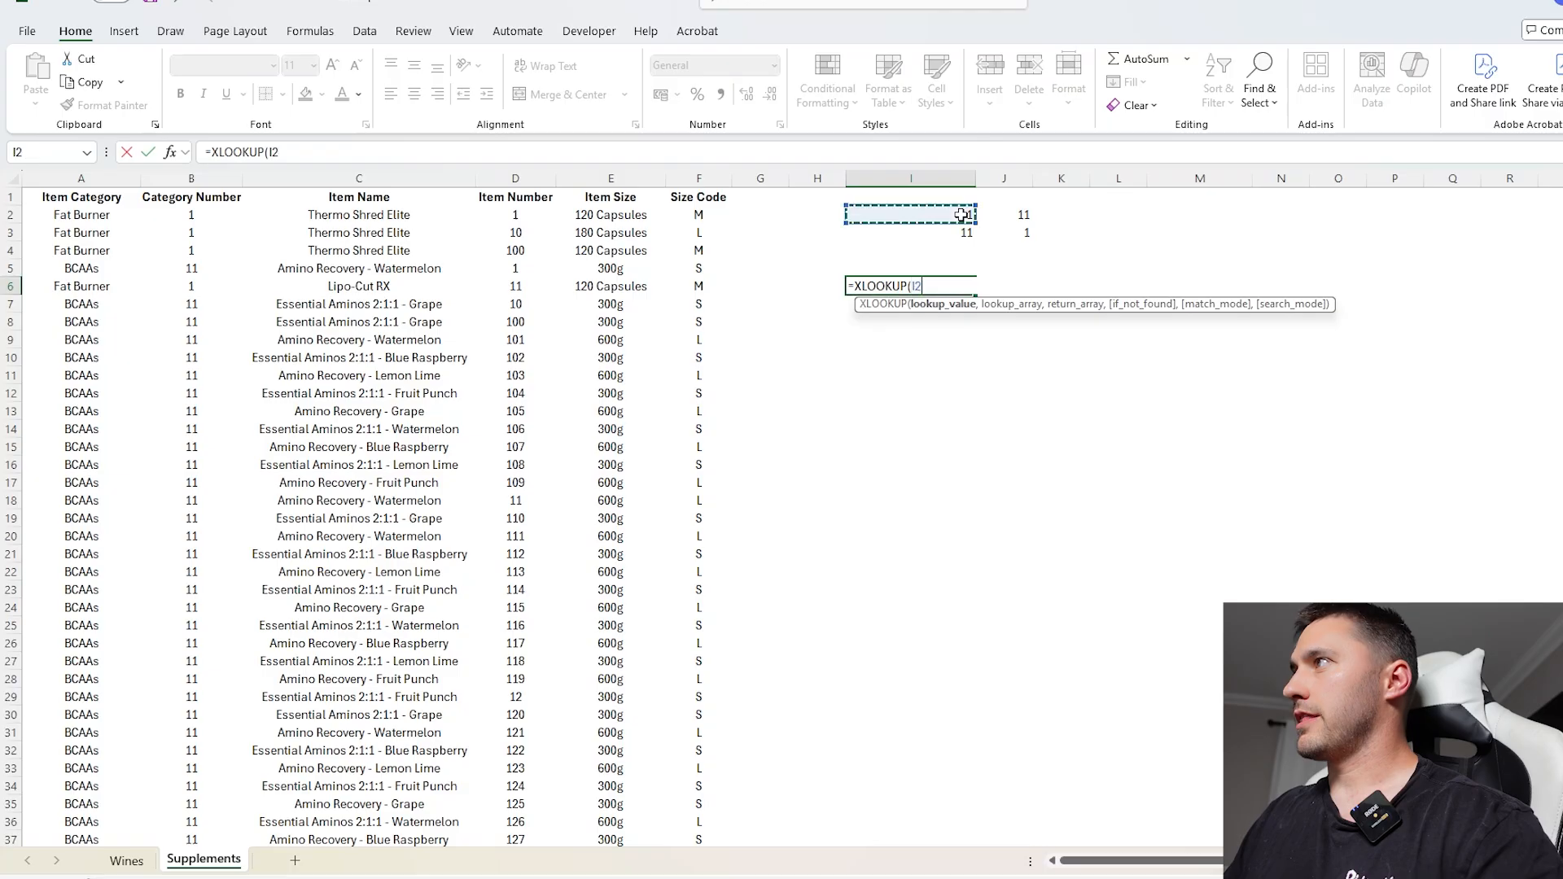
pyautogui.write('&')
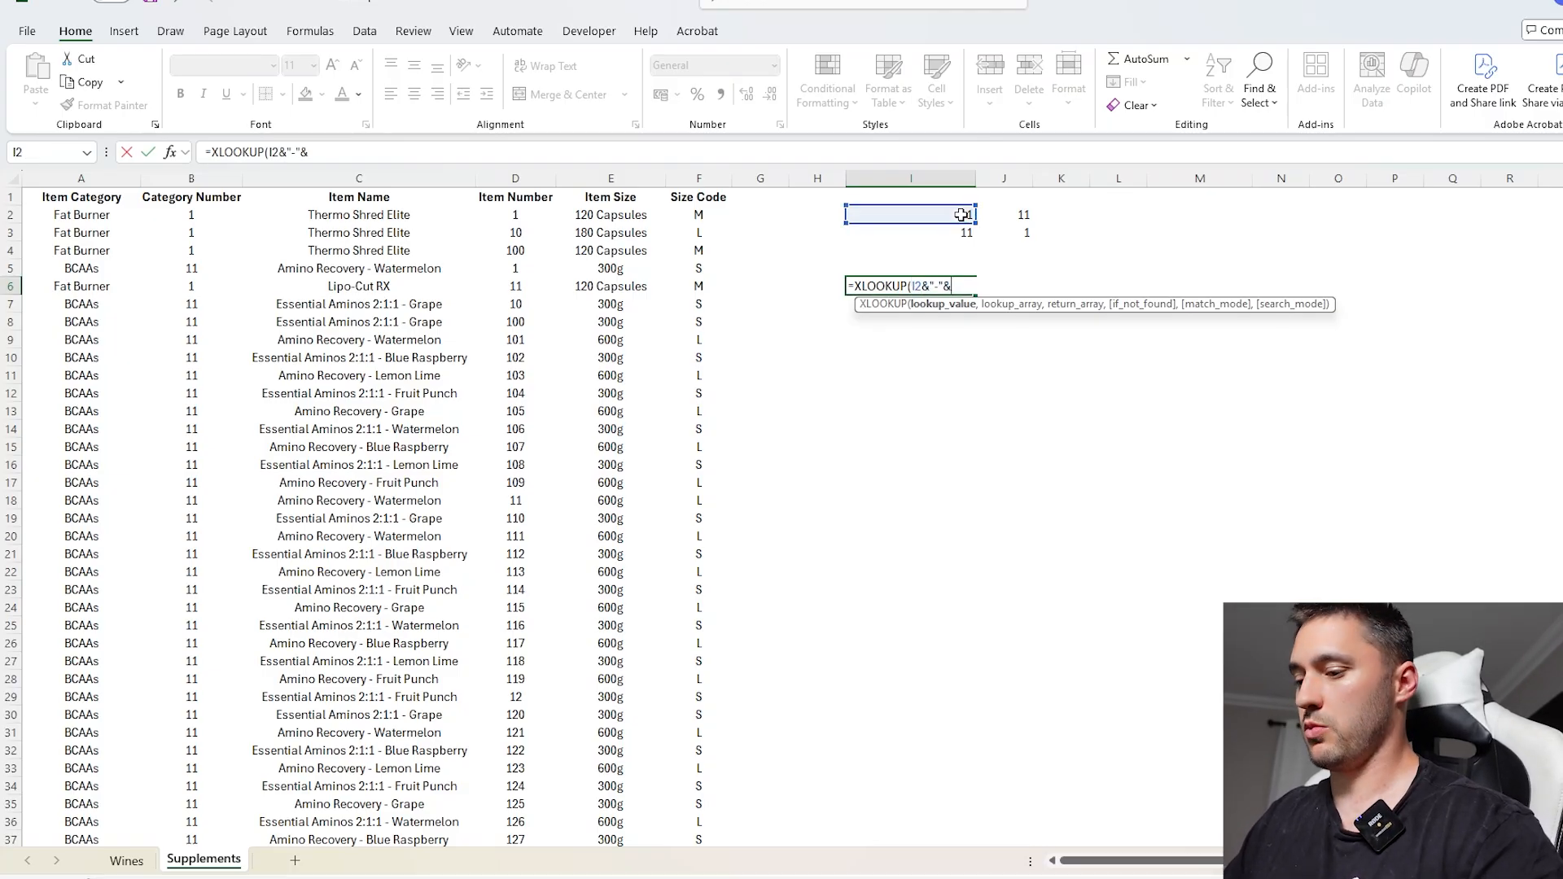
pyautogui.write('"-"&')
pyautogui.click(1024, 214)
pyautogui.write(',')
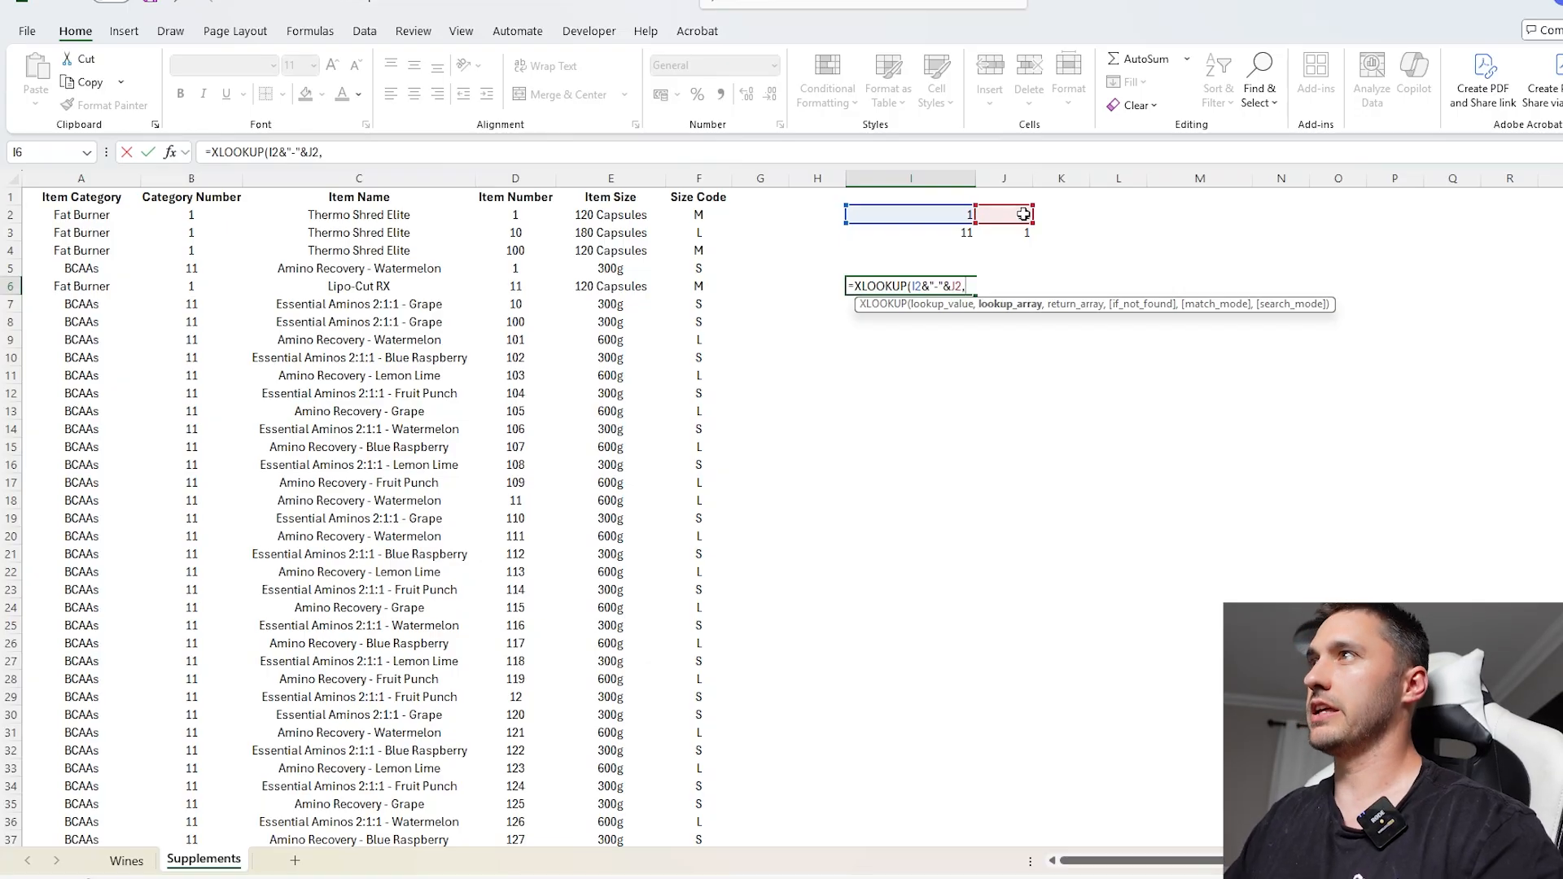
# - Complete the XLOOKUP with lookup array B:B&"-"&D:D and the item names in C:C as return array
pyautogui.click(190, 176)
pyautogui.write('&')
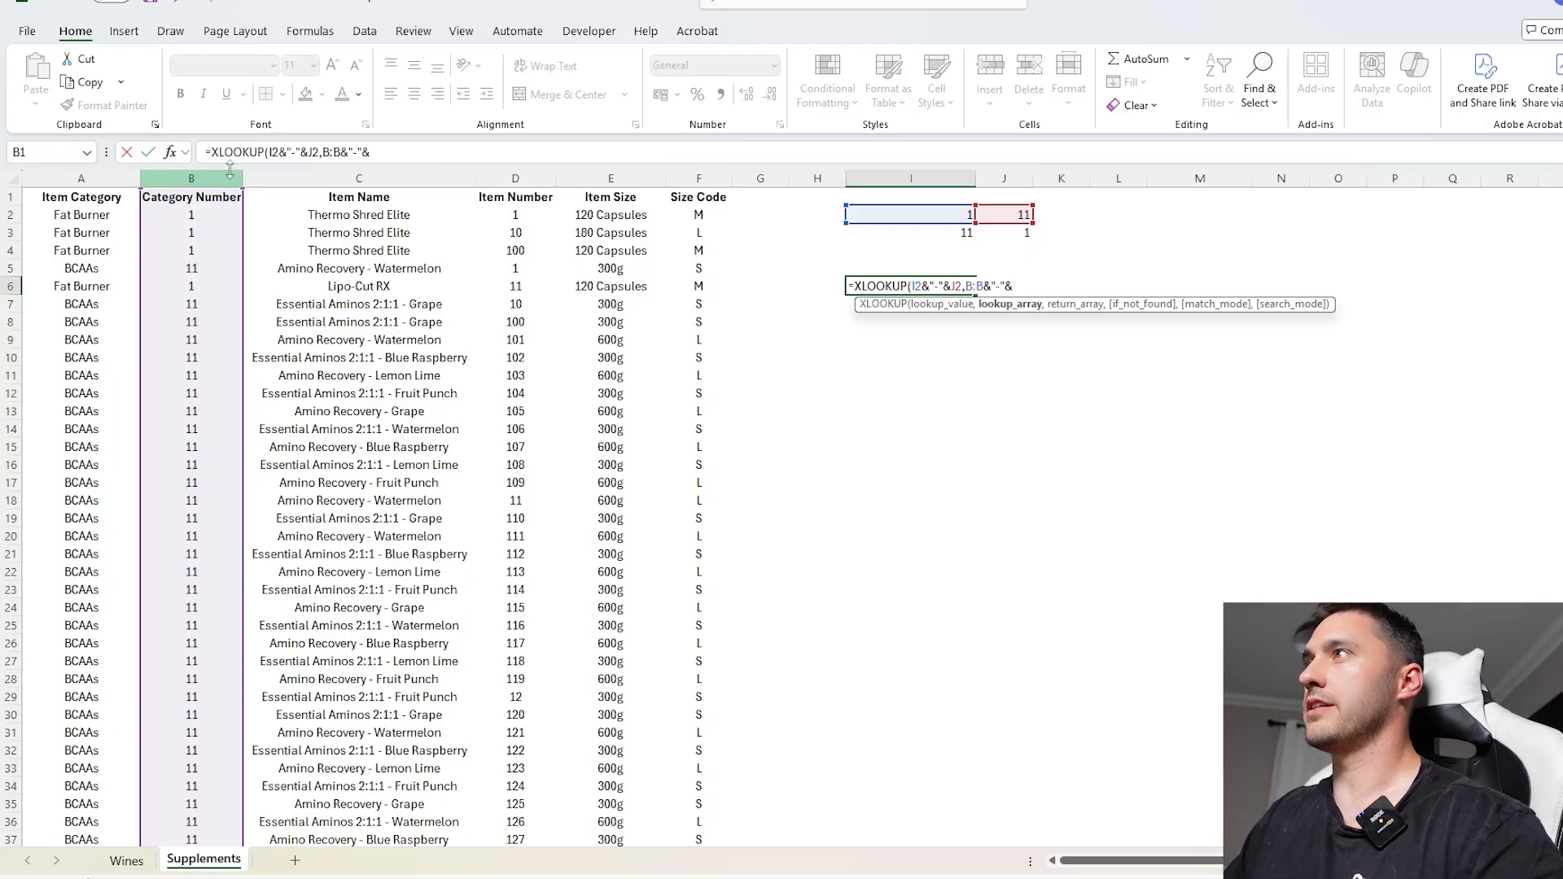
pyautogui.write('"-"&')
pyautogui.click(493, 176)
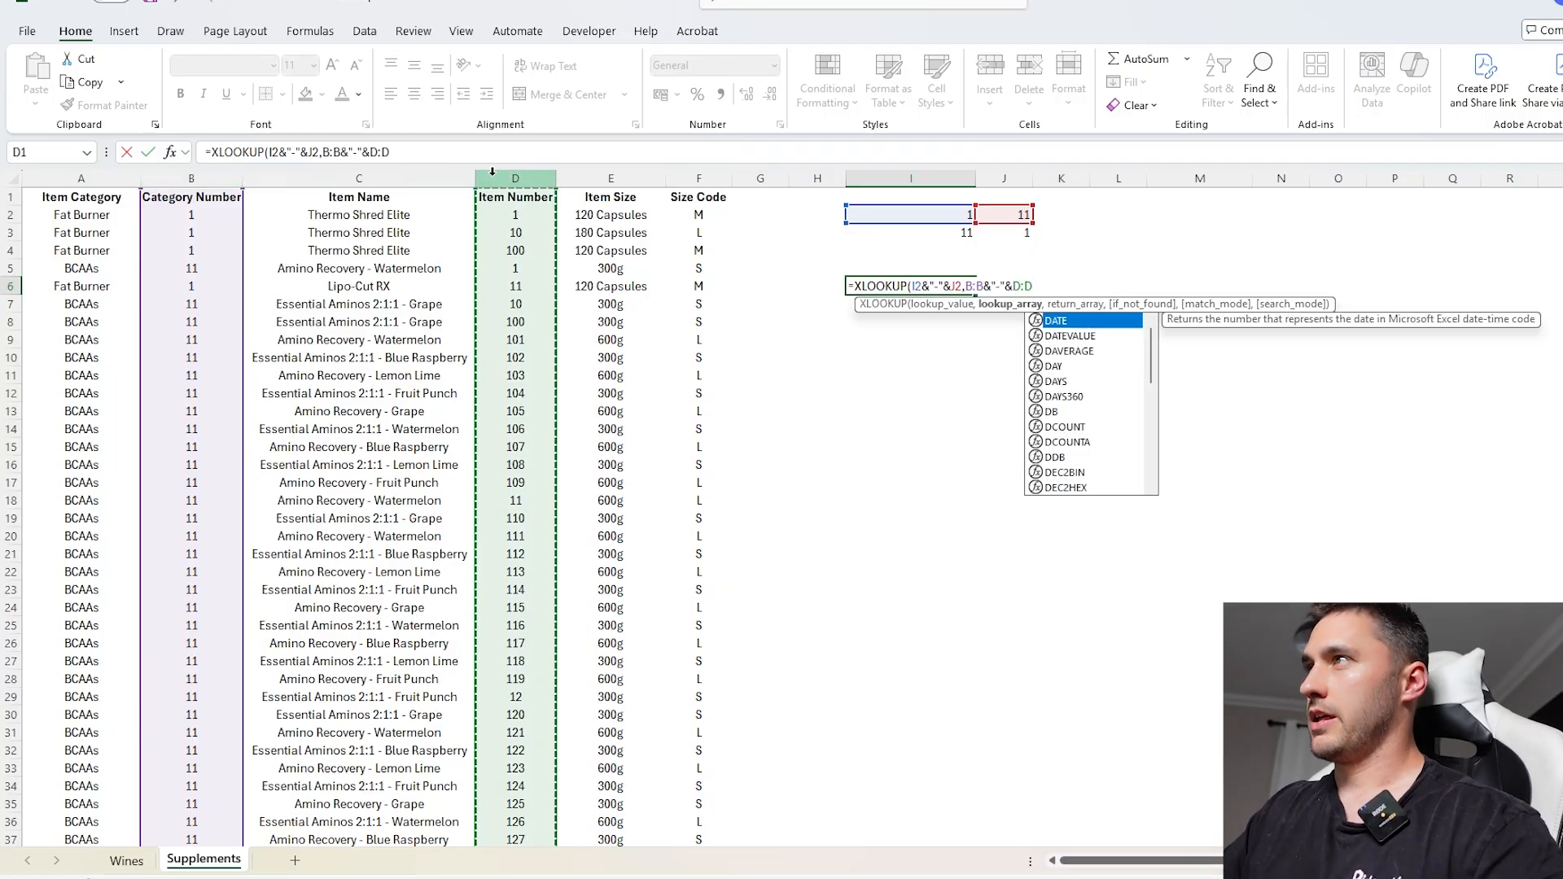
pyautogui.write(',')
pyautogui.click(420, 179)
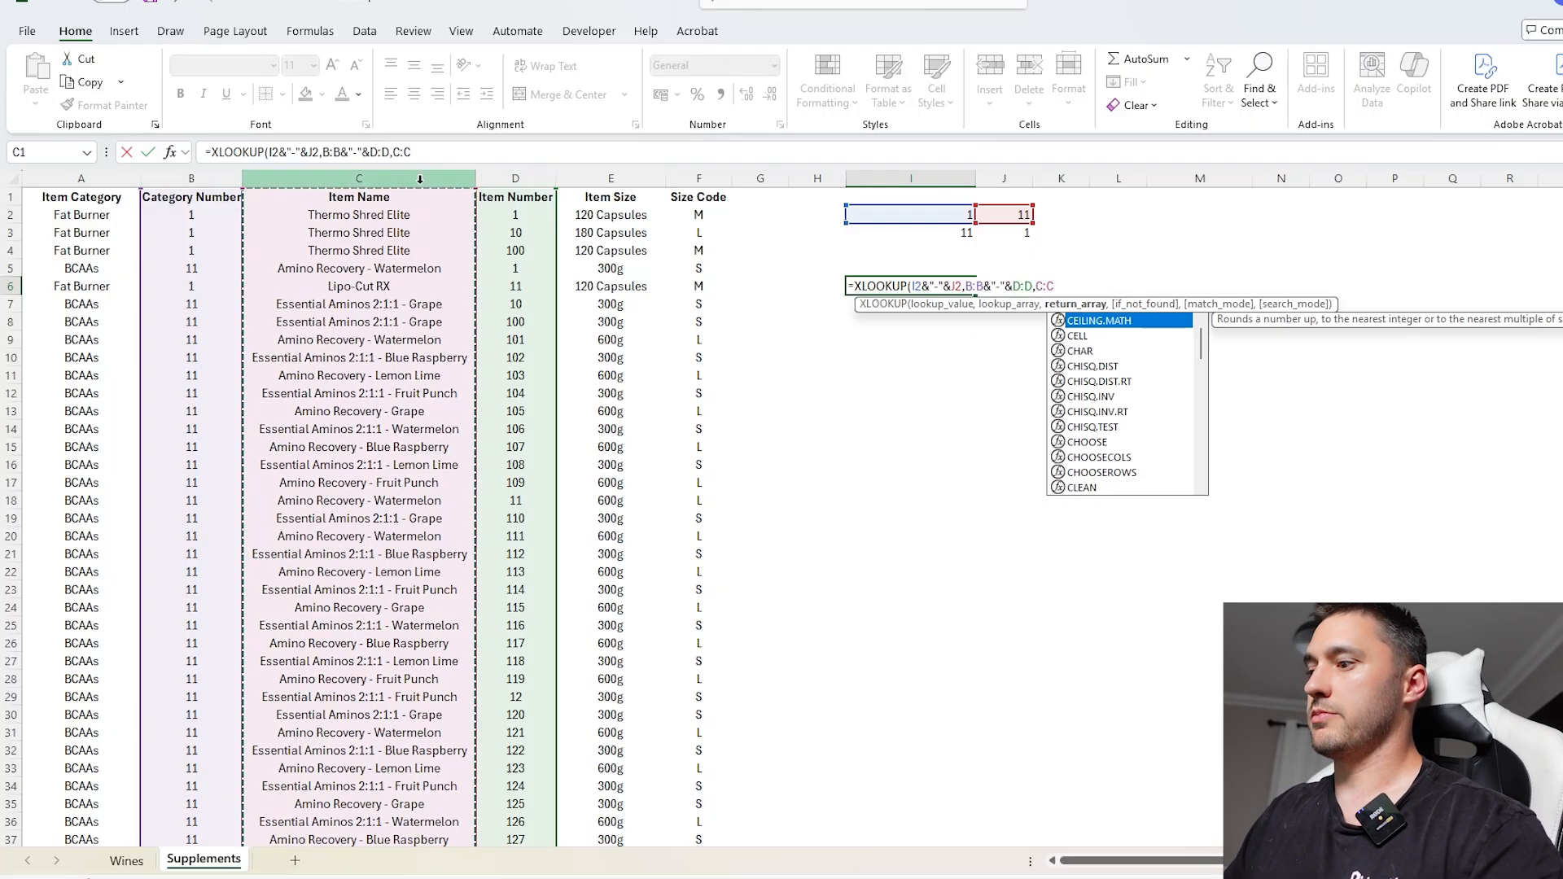
pyautogui.press('Return')
# - Copy the XLOOKUP formula from I6 down to I7 and check the references in both cells
pyautogui.click(900, 289)
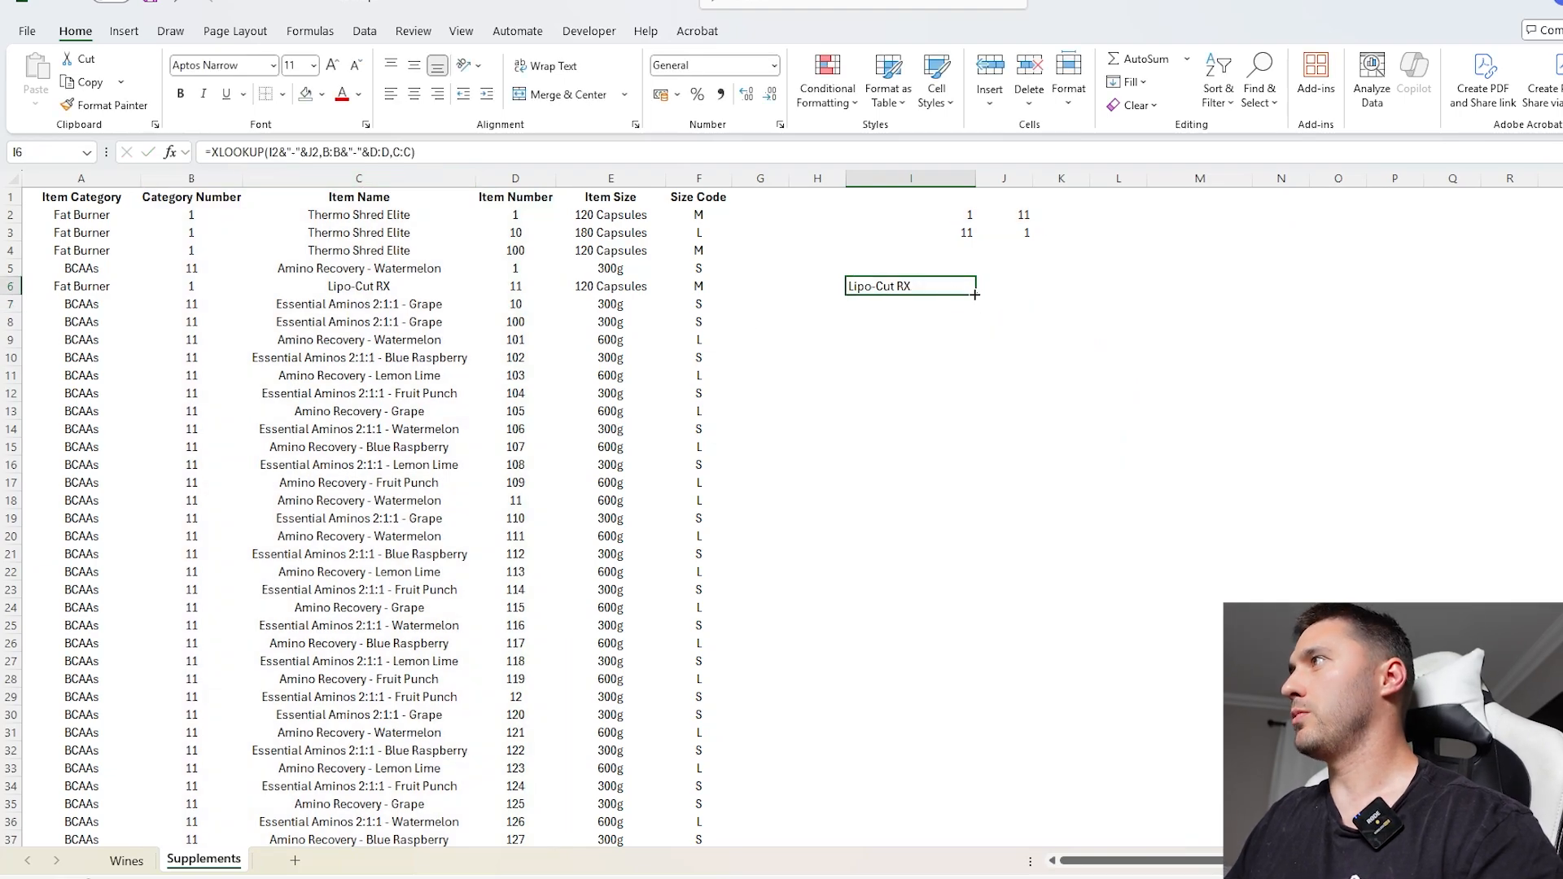
pyautogui.moveTo(974, 295); pyautogui.dragTo(974, 313)
pyautogui.press('F2')
pyautogui.press('Escape')
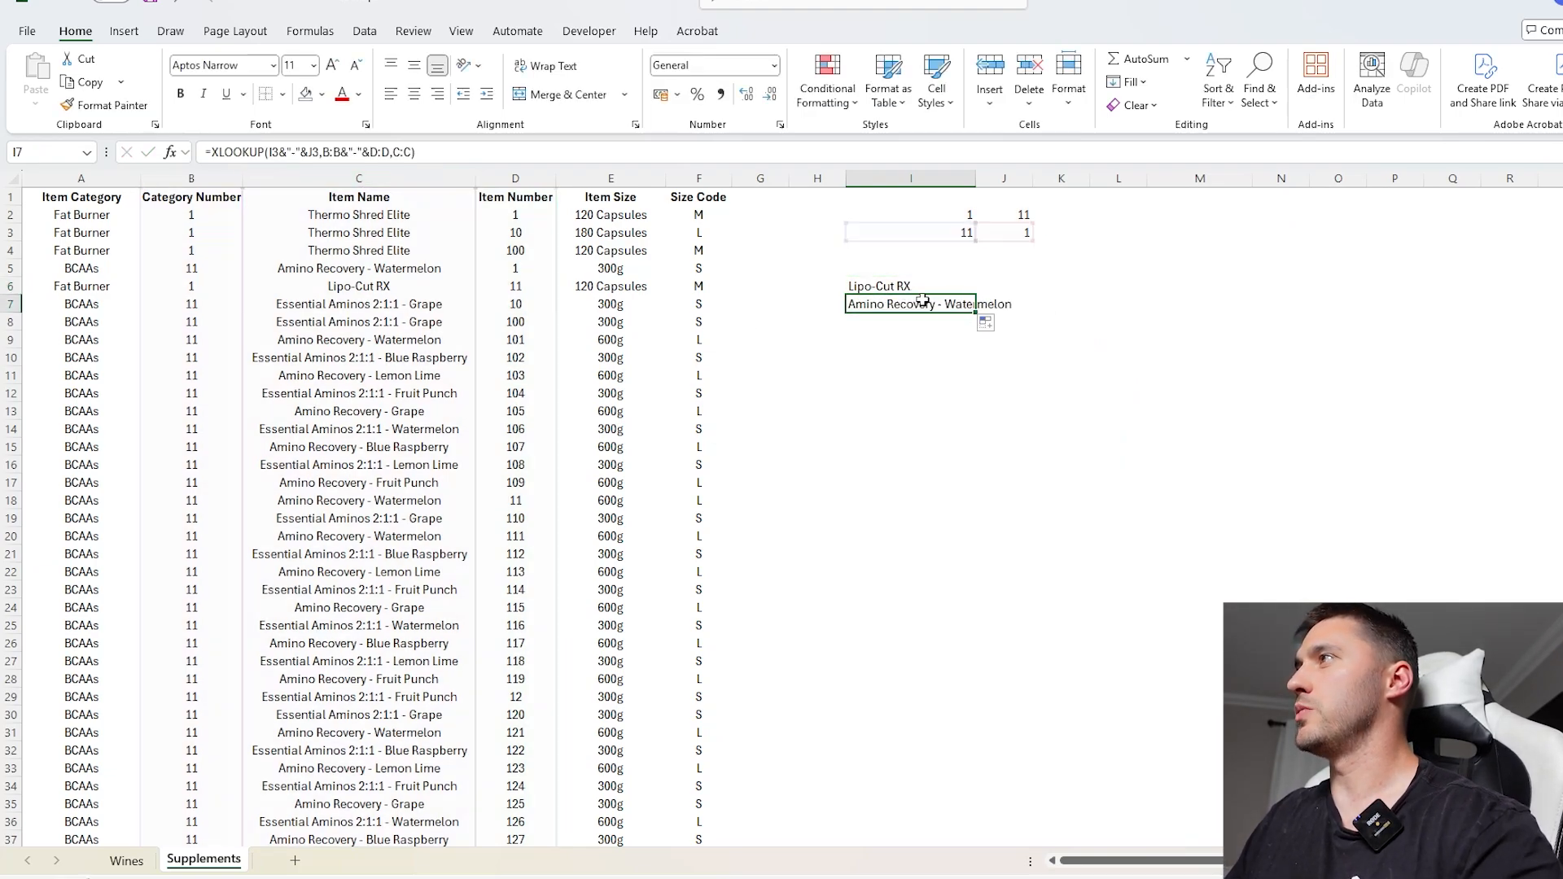
pyautogui.press('Up')
pyautogui.press('F2')
pyautogui.press('Escape')
# - Join the first lookup pair with a hyphen in K2 using =I2&"-"&J2
pyautogui.click(1076, 214)
pyautogui.write('=')
pyautogui.press('Left')
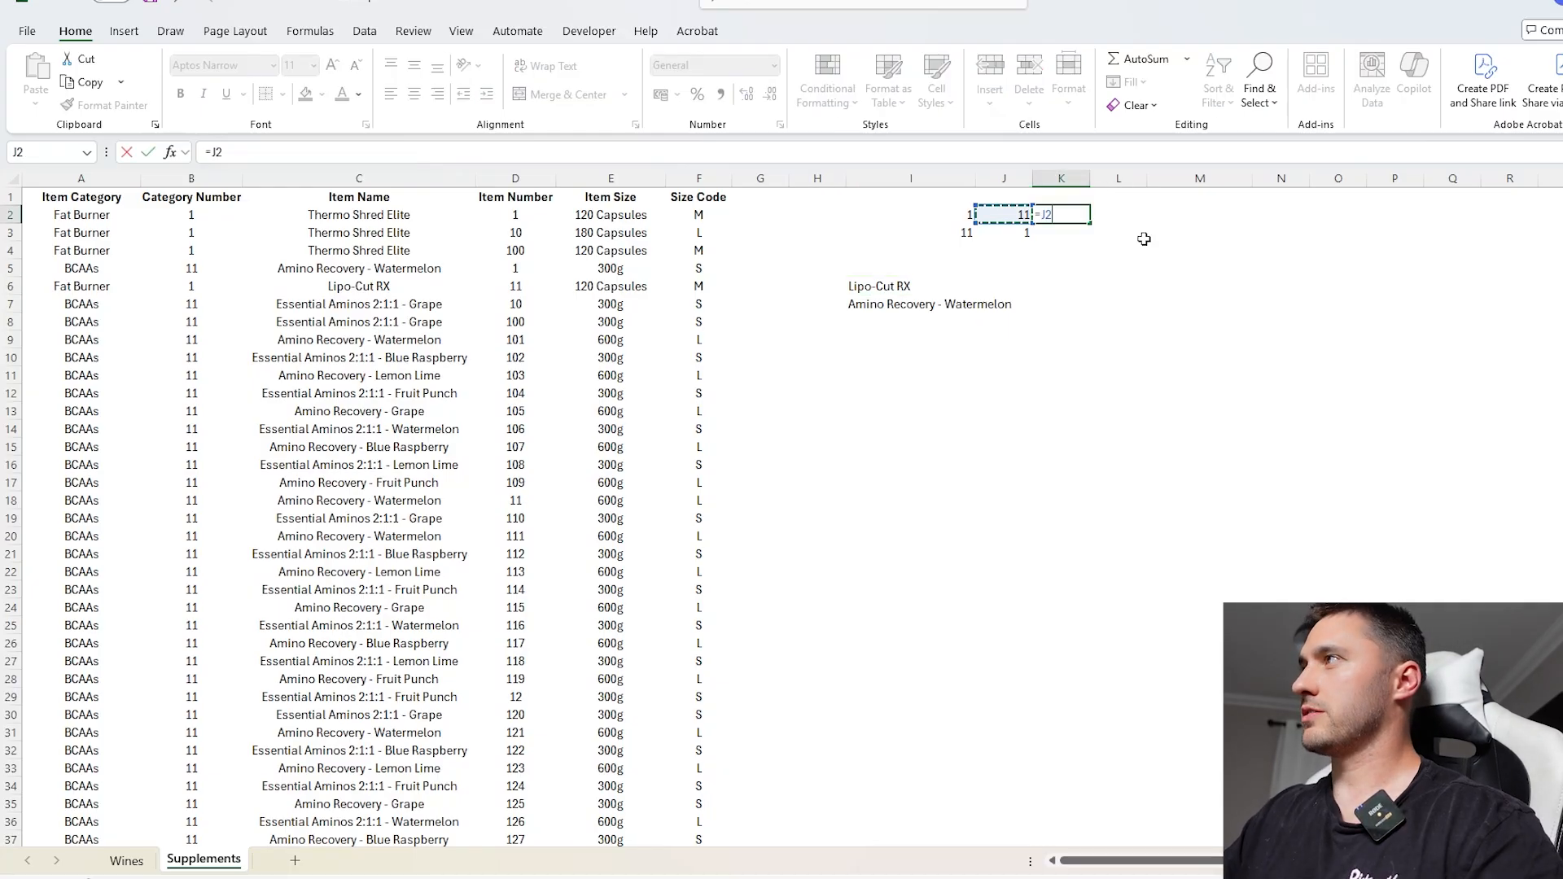
pyautogui.press('Left')
pyautogui.write('&')
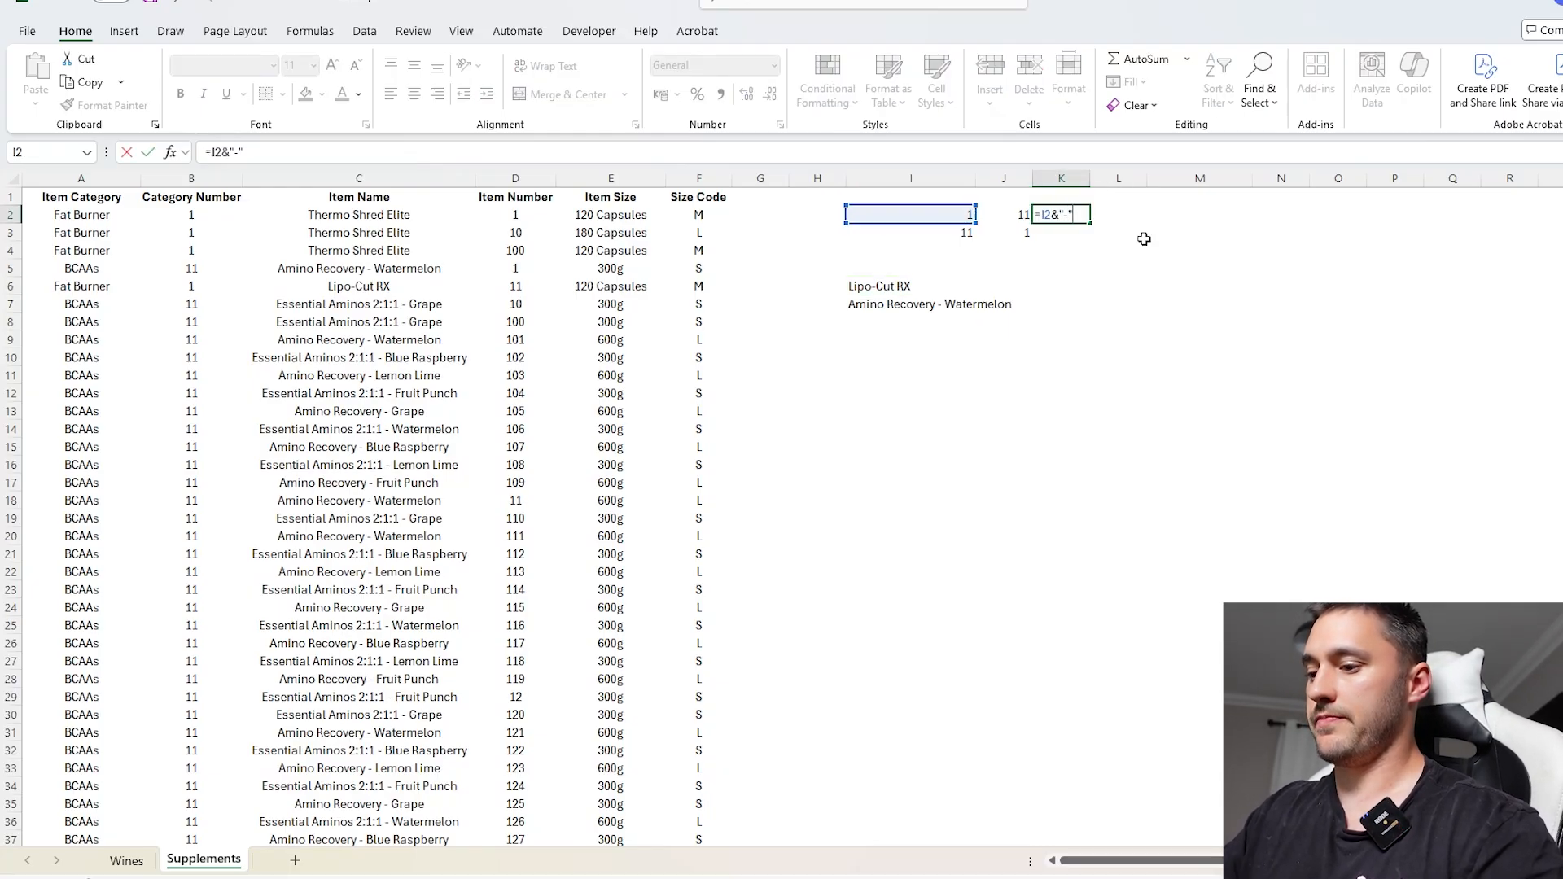
pyautogui.write('"-"&')
pyautogui.press('Left')
pyautogui.press('Return')
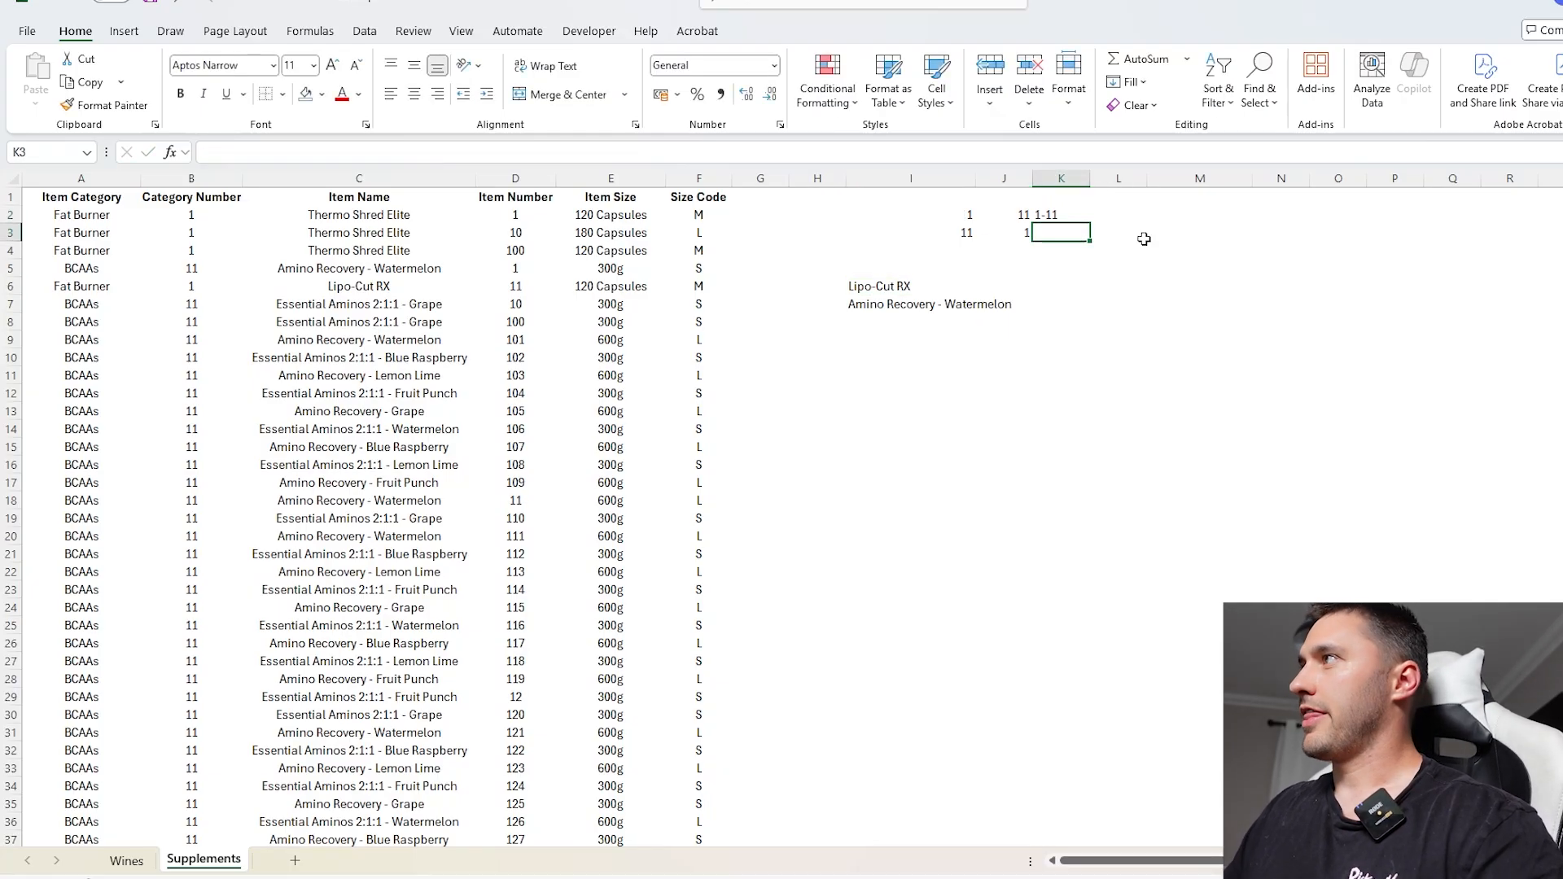
# - Fill the hyphenated join from K2 down to K3 and compare the two joined values
pyautogui.click(1050, 213)
pyautogui.click(1050, 232)
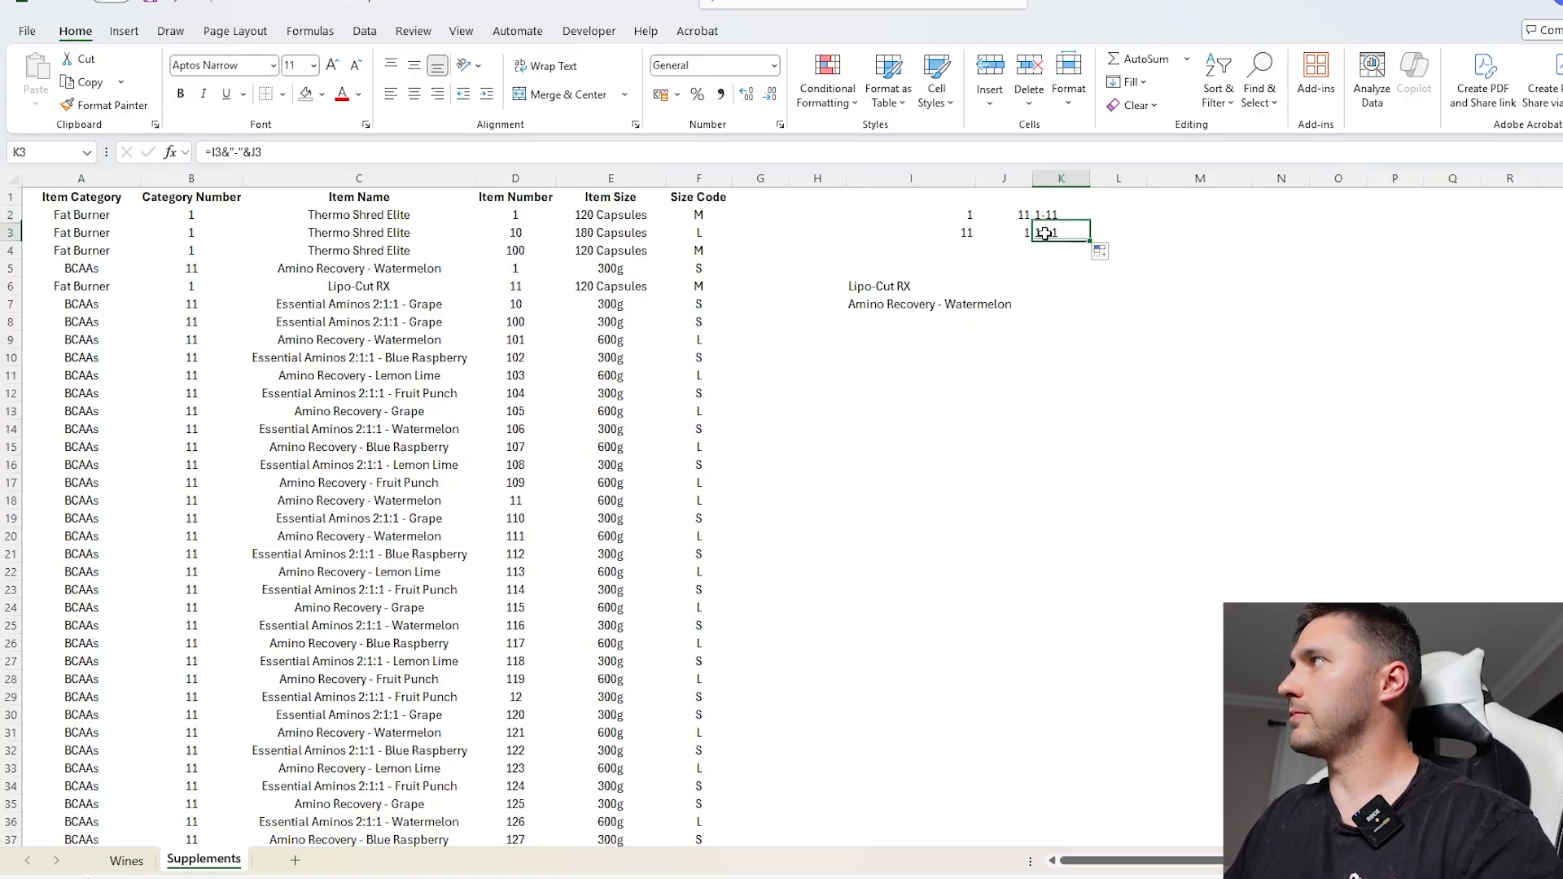
pyautogui.click(1054, 217)
pyautogui.click(1052, 231)
pyautogui.click(1054, 212)
# - Clear the hyphenated values from K2:K4
pyautogui.moveTo(1053, 212); pyautogui.dragTo(1055, 251)
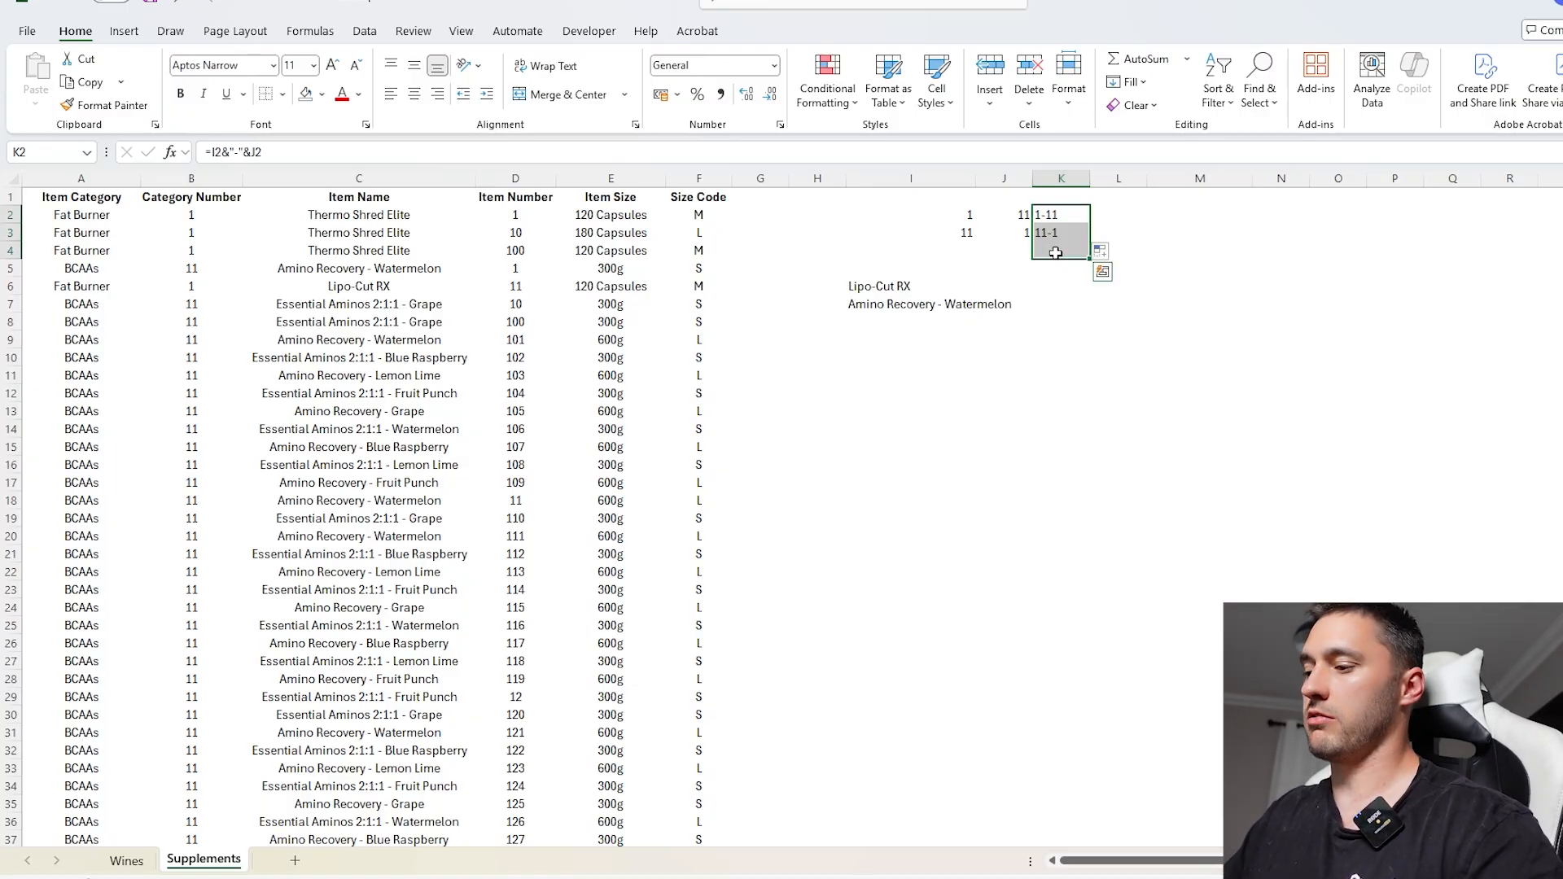
pyautogui.press('Delete')
pyautogui.click(200, 318)
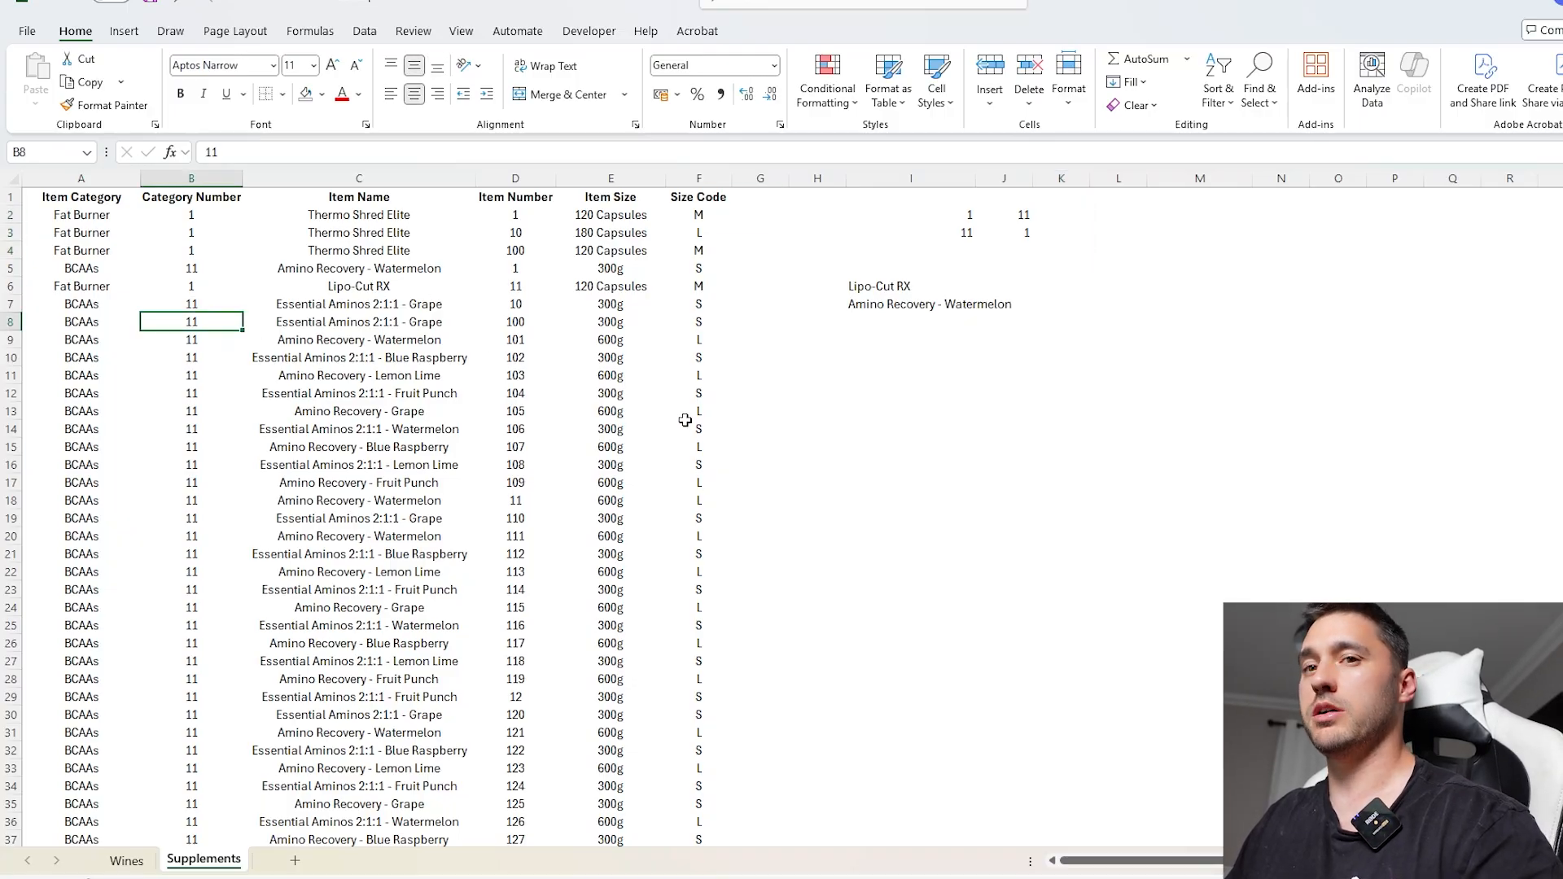
# - Clear the lookup pairs and formulas in I2:L12 and enter the single item number 1 in I4
pyautogui.moveTo(928, 219); pyautogui.dragTo(1141, 398)
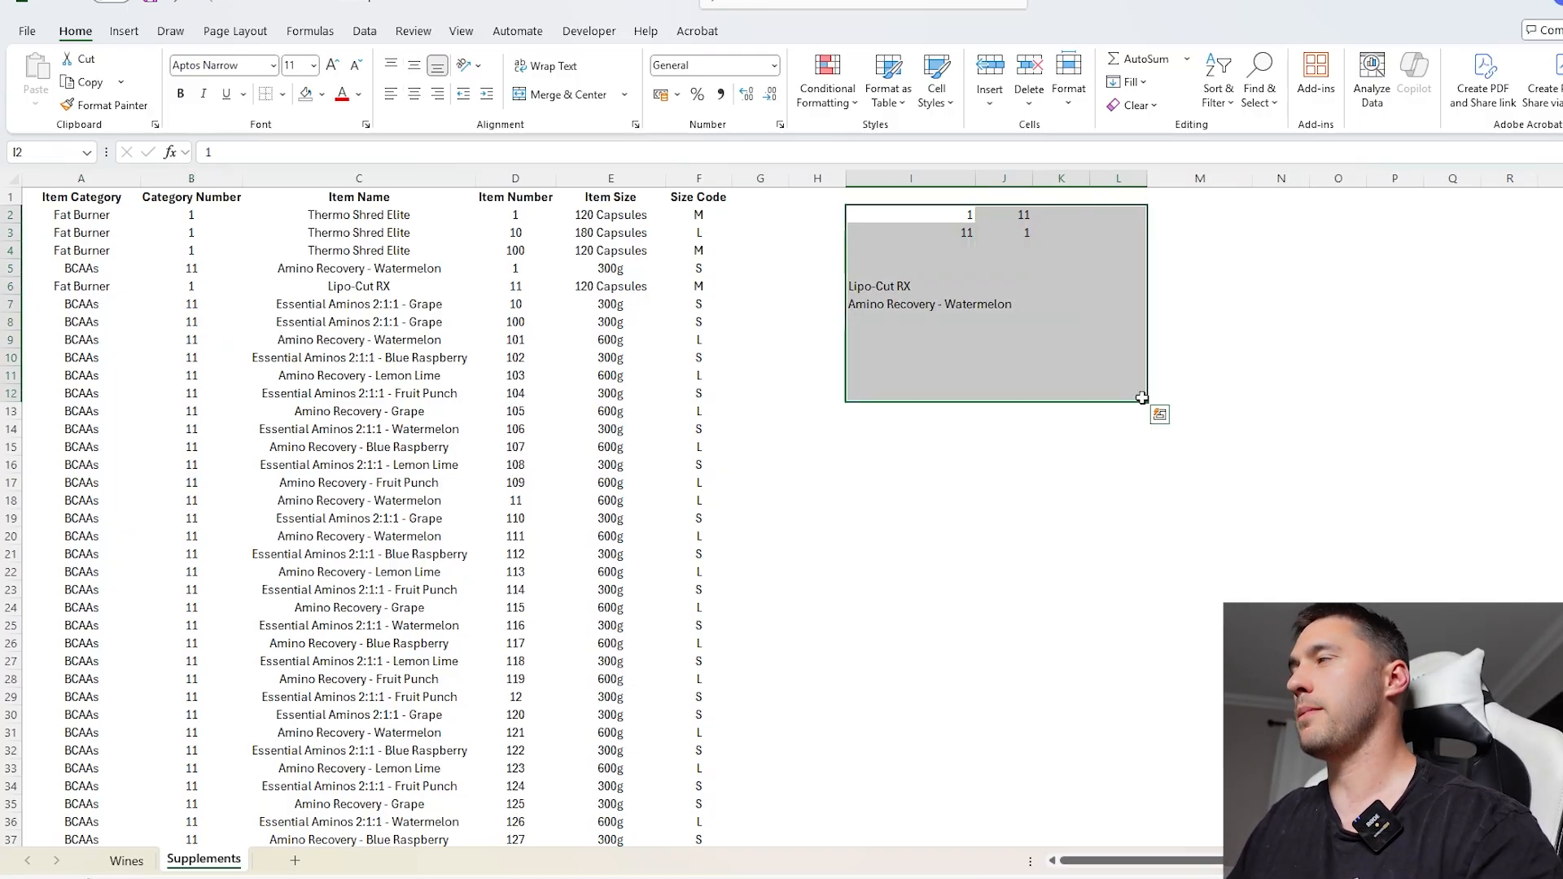
pyautogui.press('Delete')
pyautogui.click(893, 267)
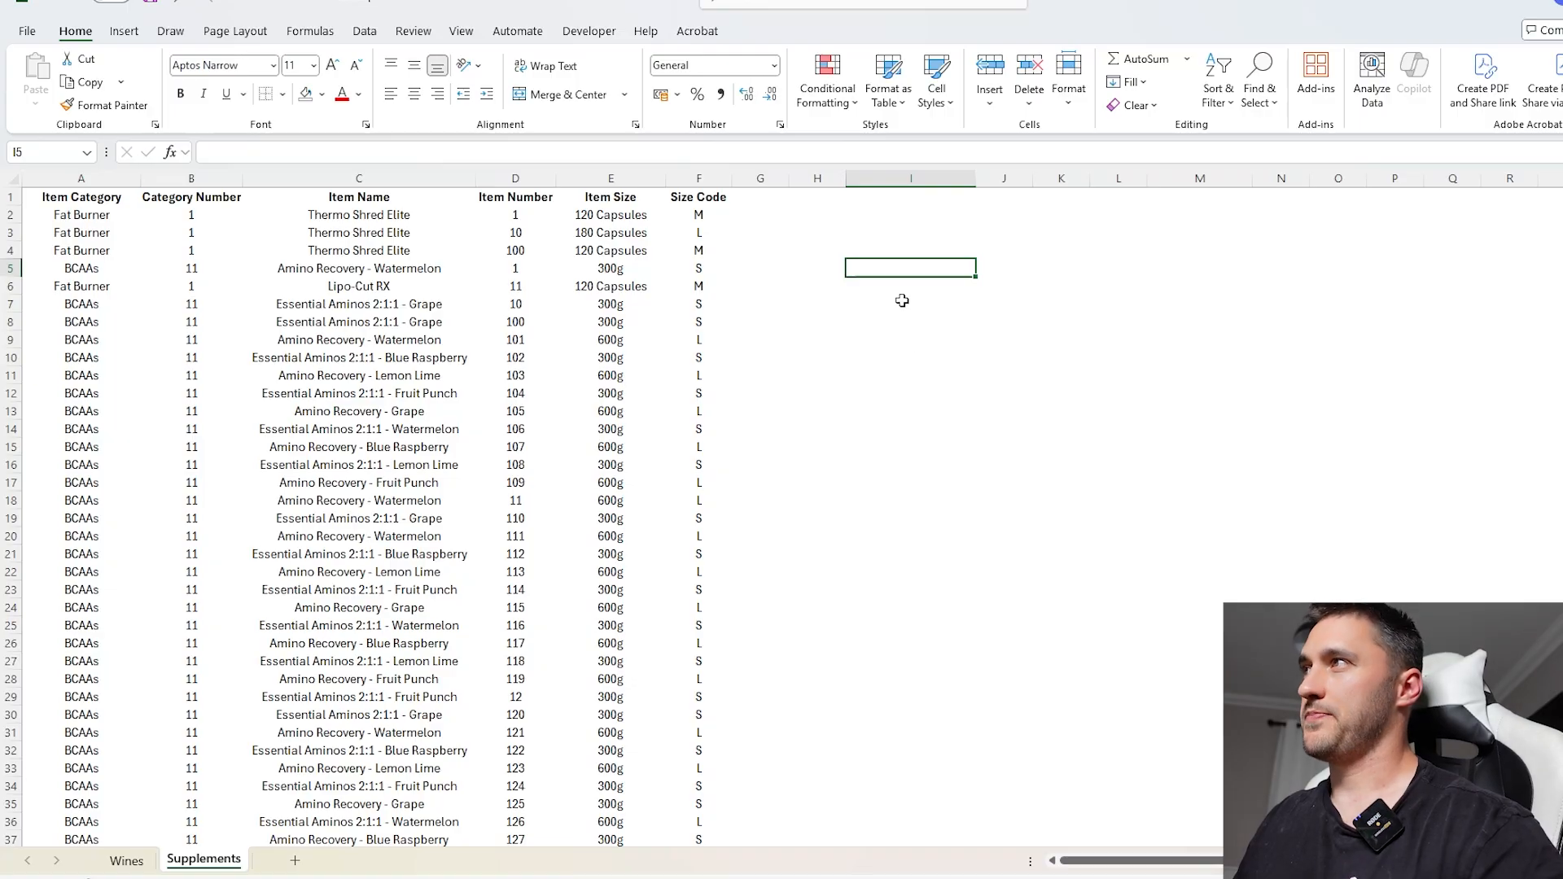
pyautogui.click(902, 301)
pyautogui.click(908, 253)
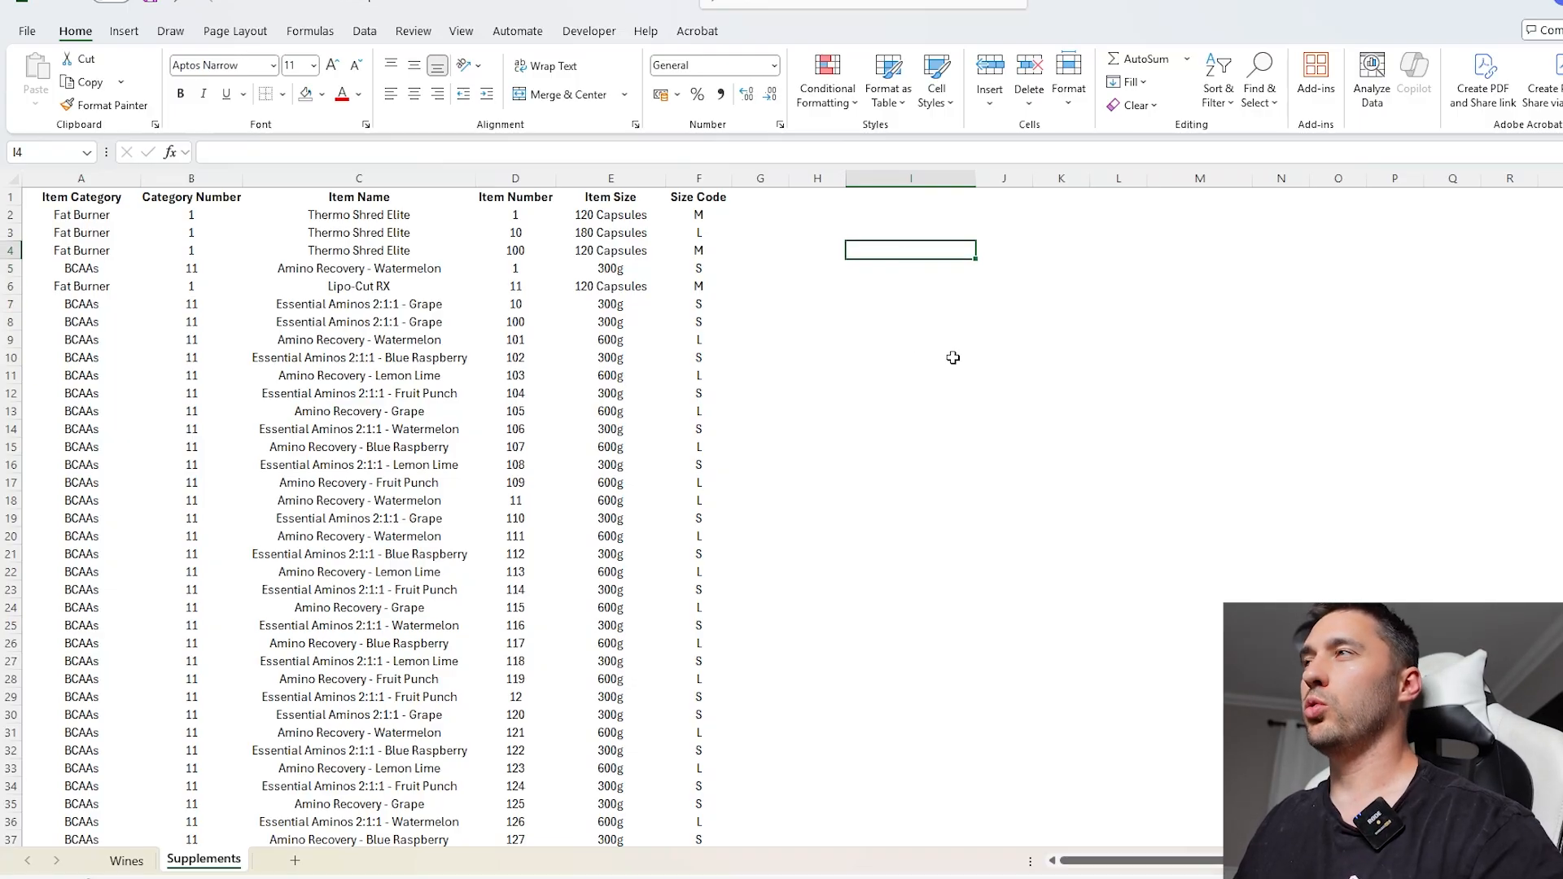
pyautogui.write('1')
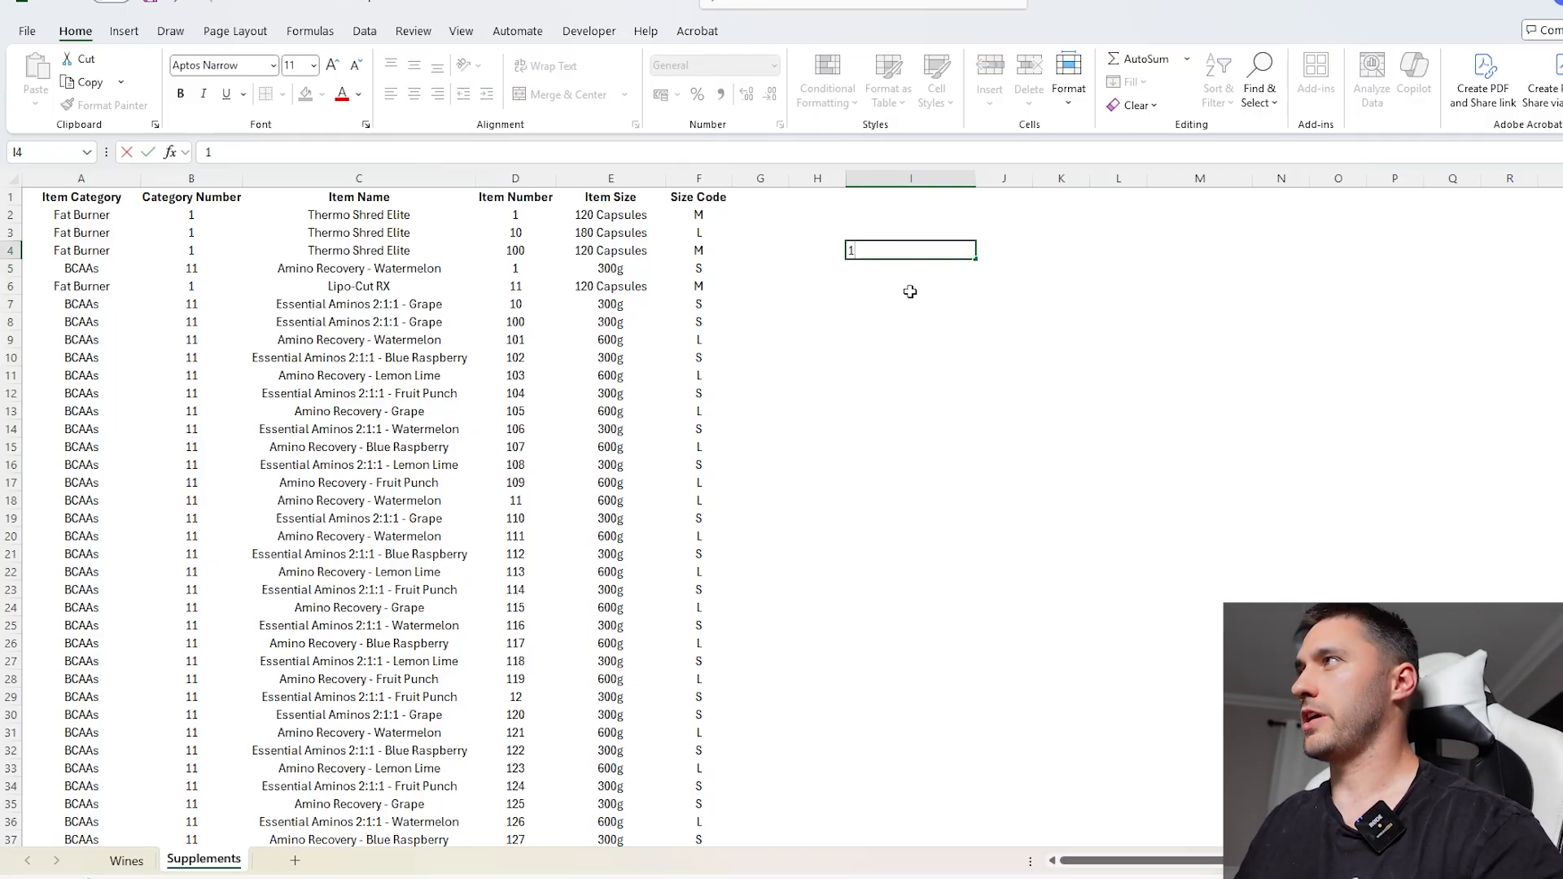
# - Enter an XLOOKUP in I6 that finds I4 in the item numbers D:D and returns the item name from C:C
pyautogui.click(909, 289)
pyautogui.write('=xl')
pyautogui.press('Tab')
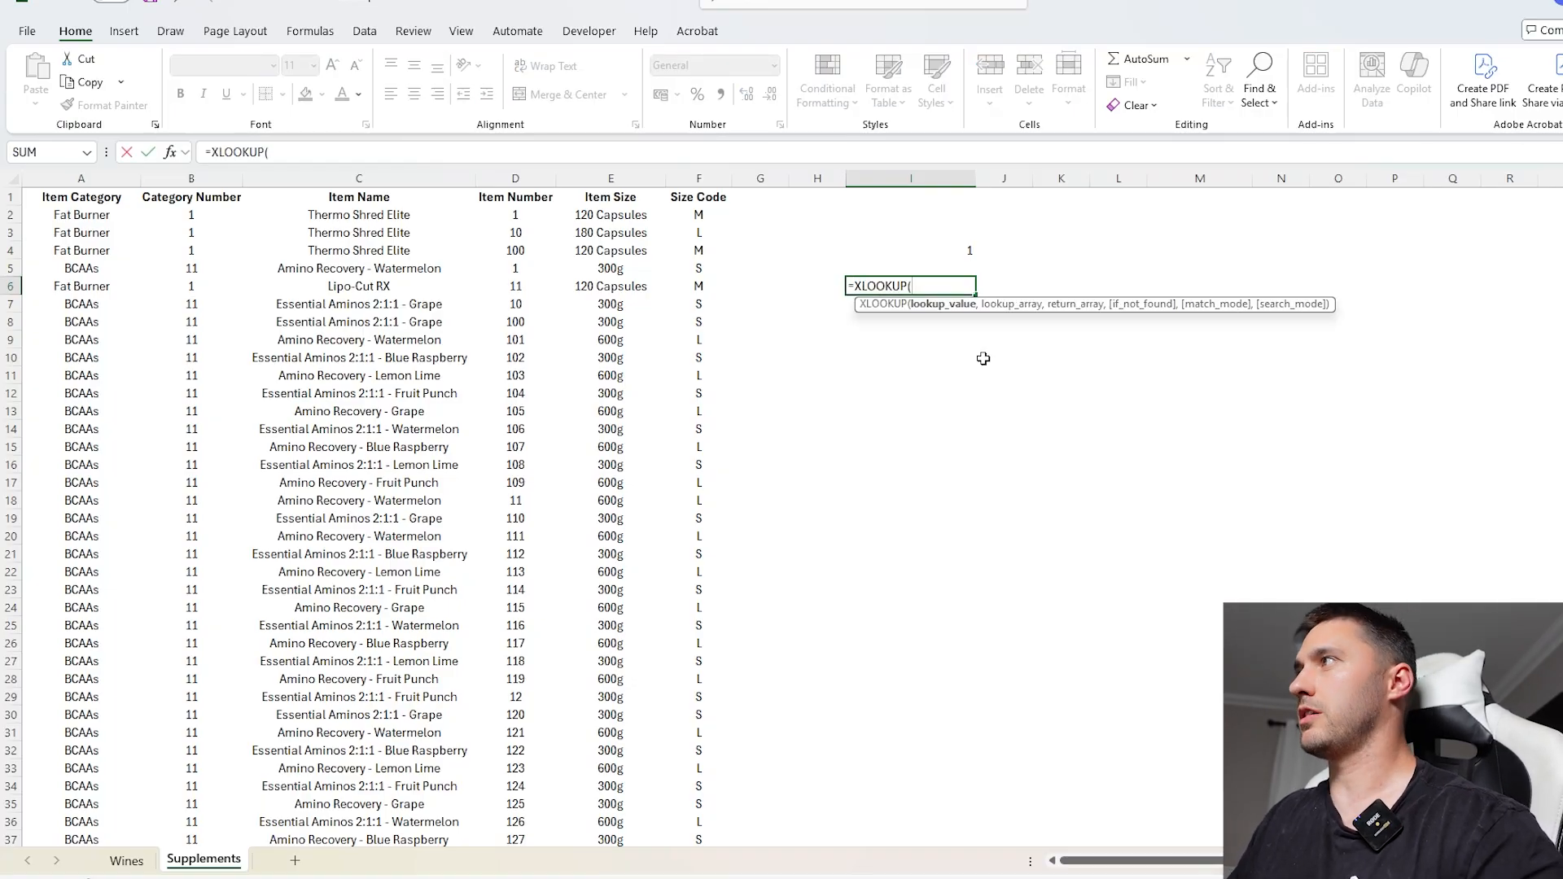
pyautogui.click(942, 247)
pyautogui.write(',')
pyautogui.click(516, 178)
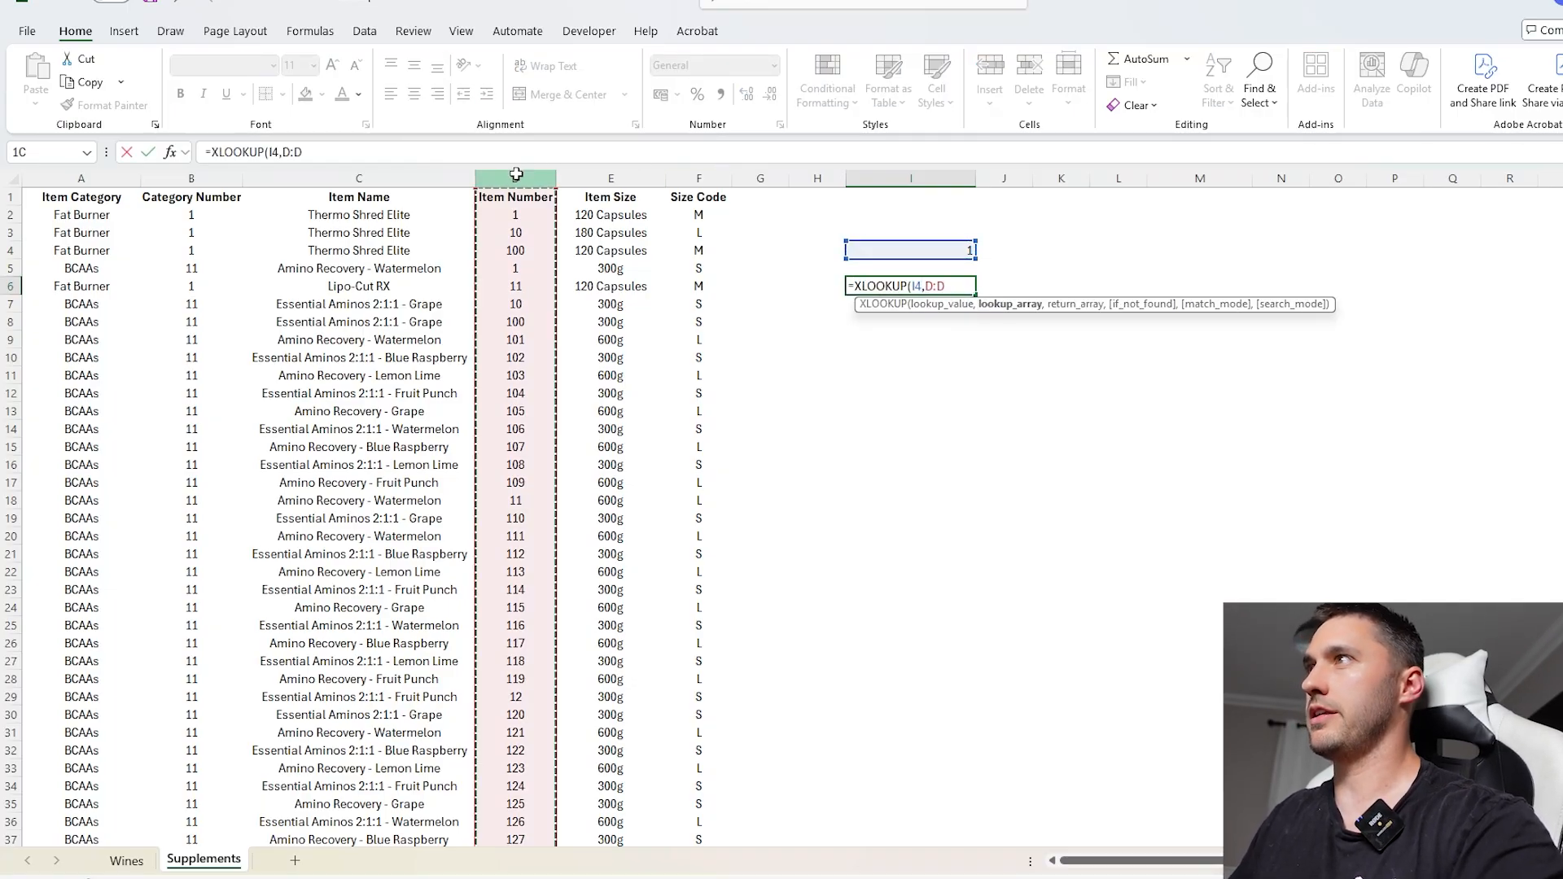
pyautogui.write(',')
pyautogui.click(405, 178)
pyautogui.press('Return')
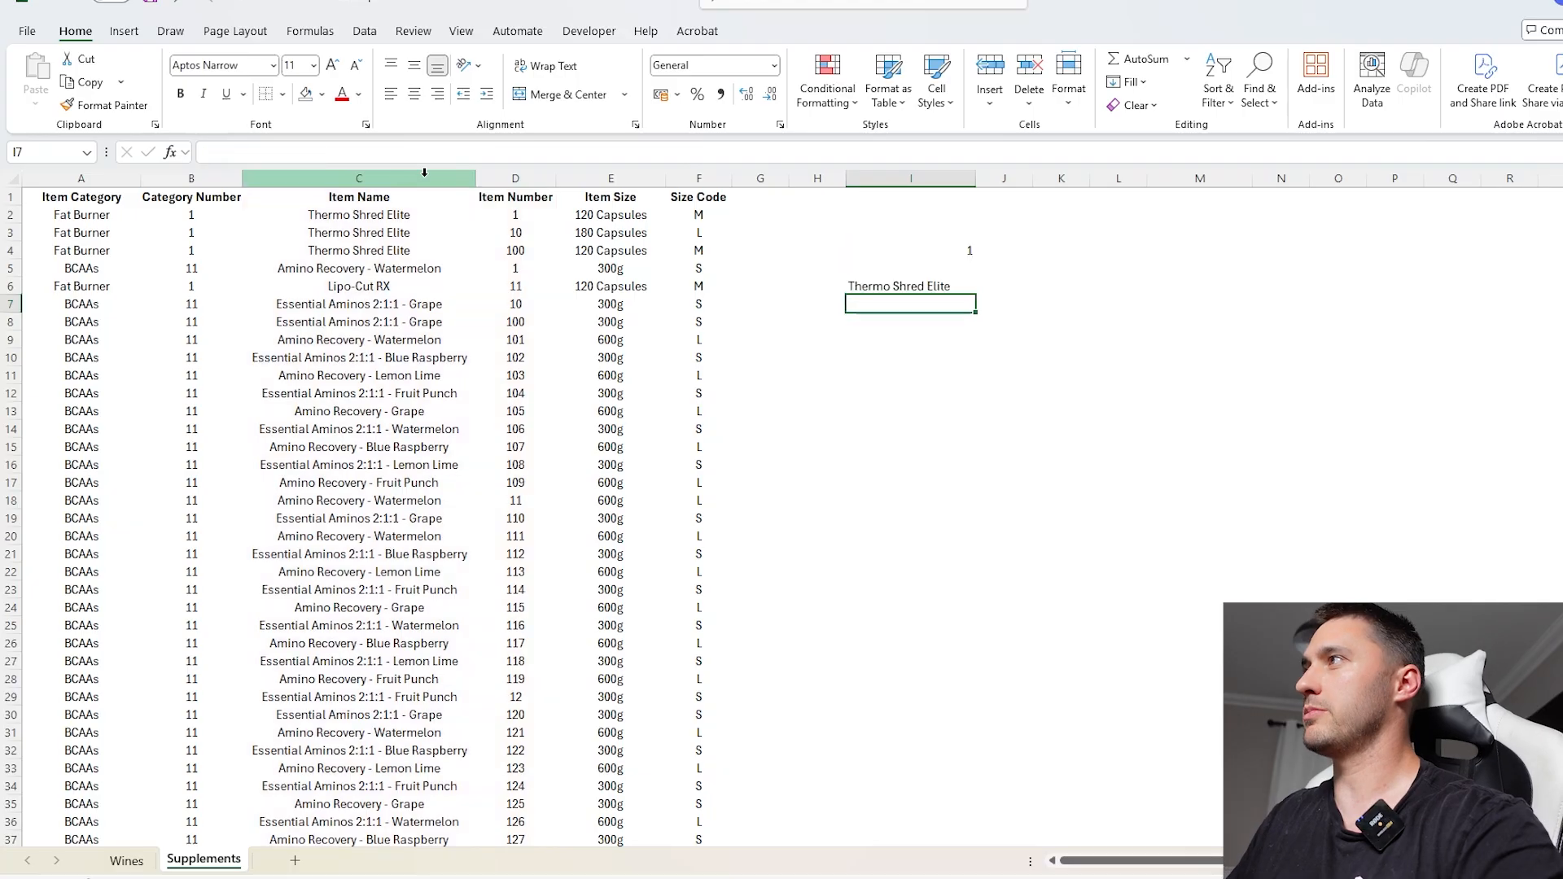
# - Replace the formula in I6 with =FILTER(C:C,D:D=I4) to return every item name with the item number in I4
pyautogui.click(879, 285)
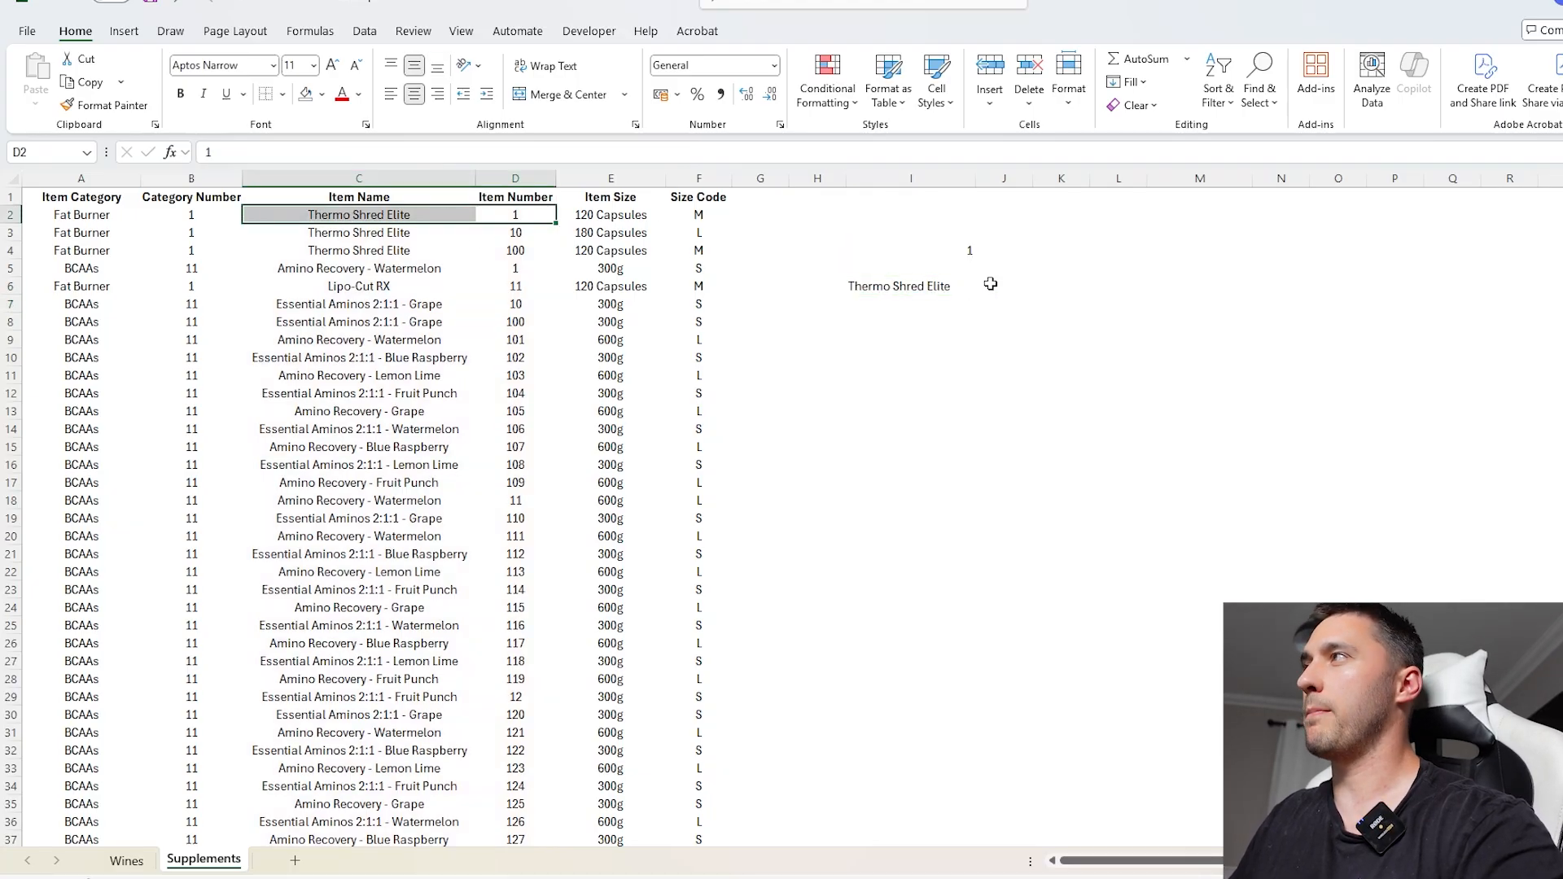
pyautogui.moveTo(219, 155); pyautogui.dragTo(438, 153)
pyautogui.write('FILTER(')
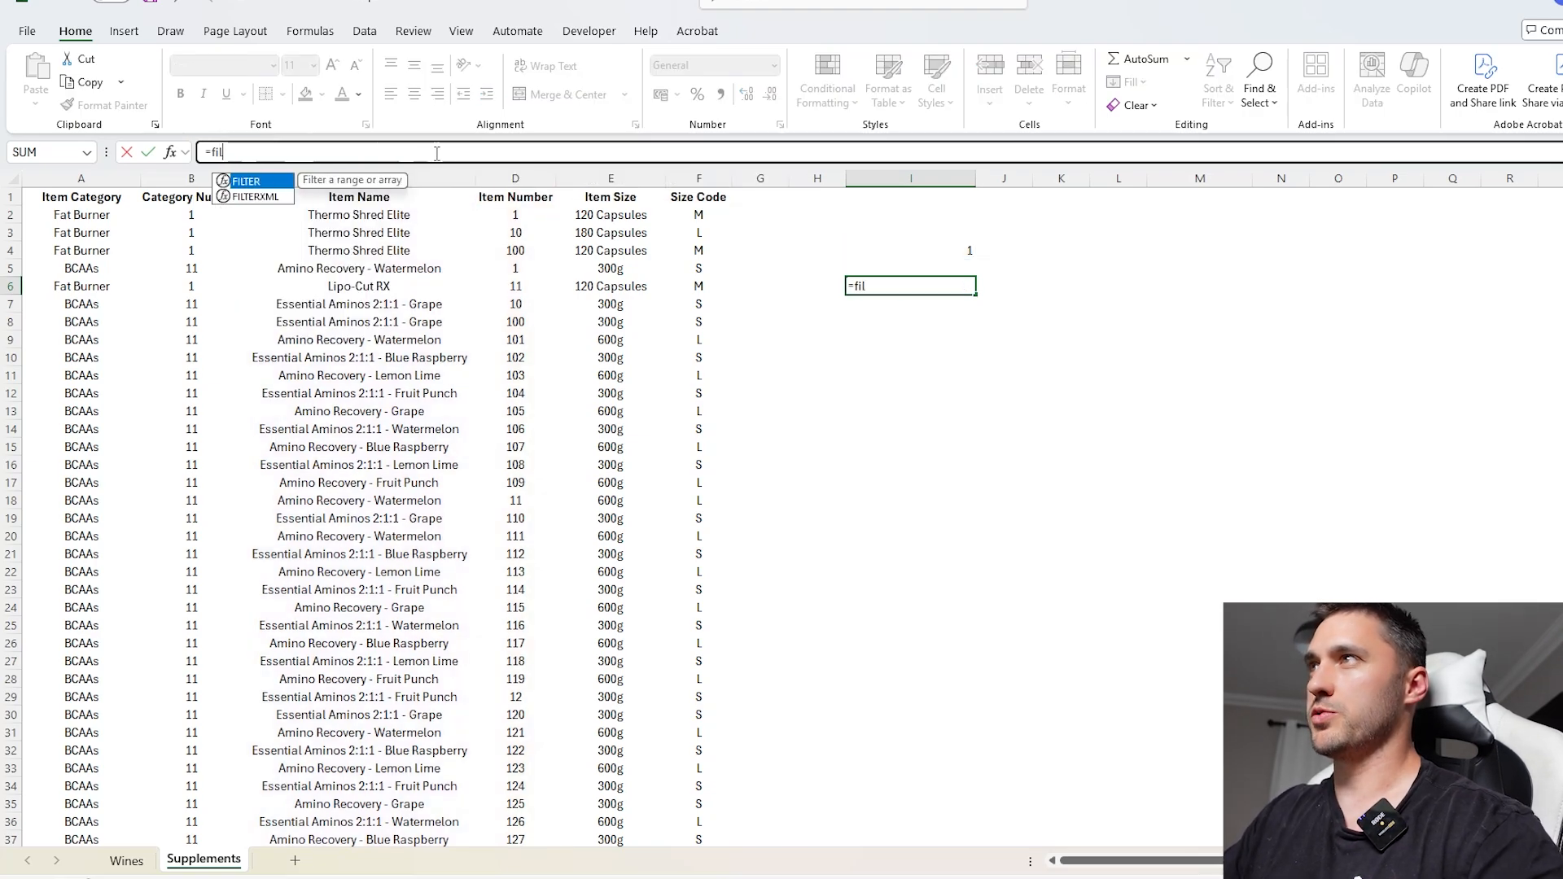
pyautogui.click(438, 177)
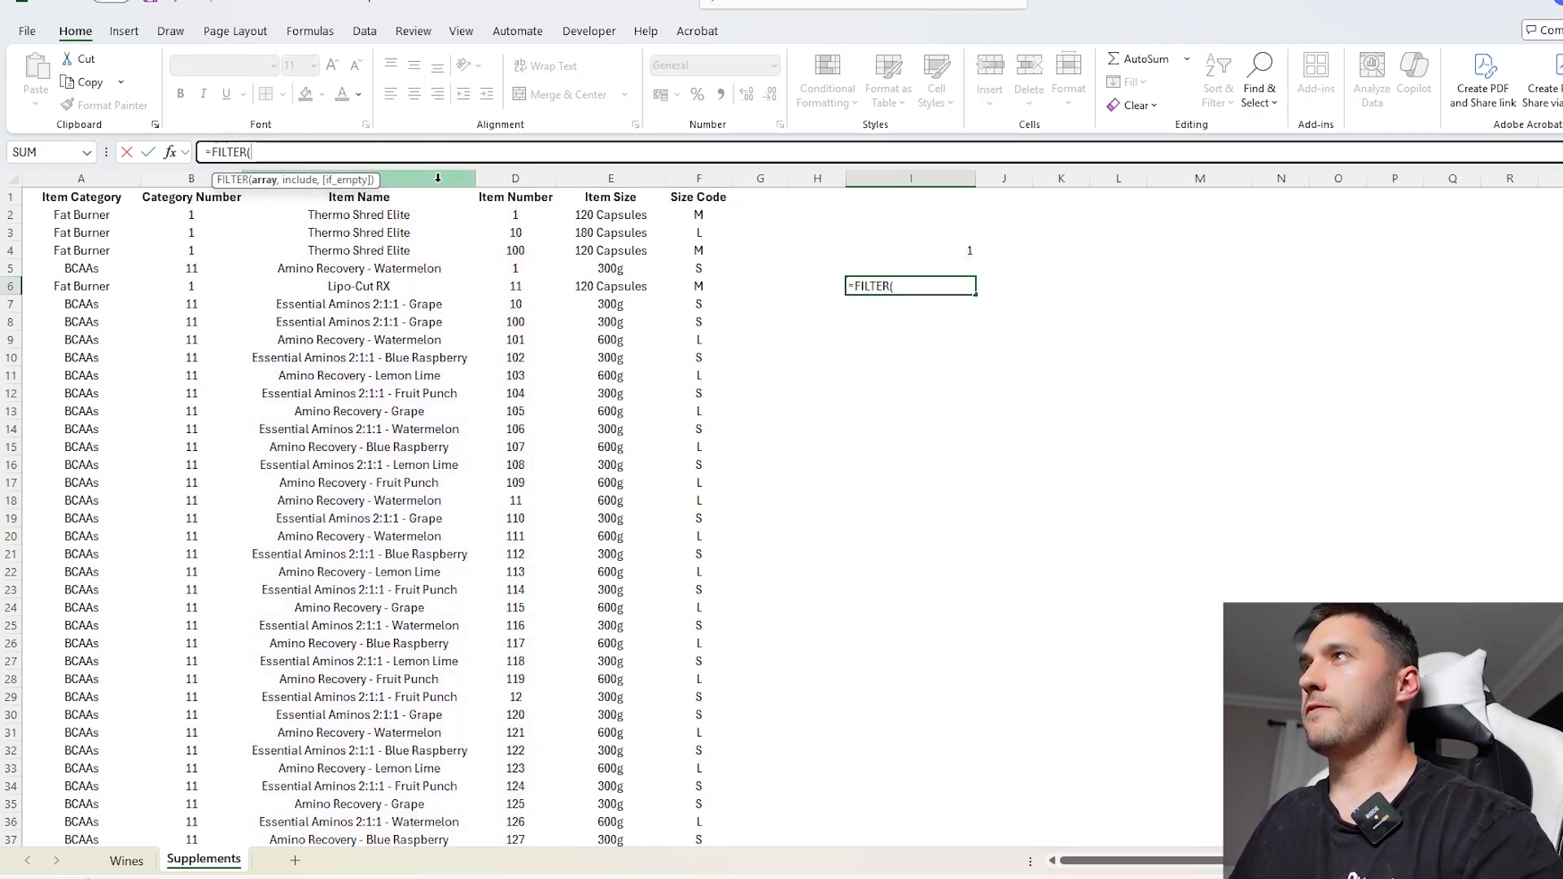
pyautogui.click(438, 177)
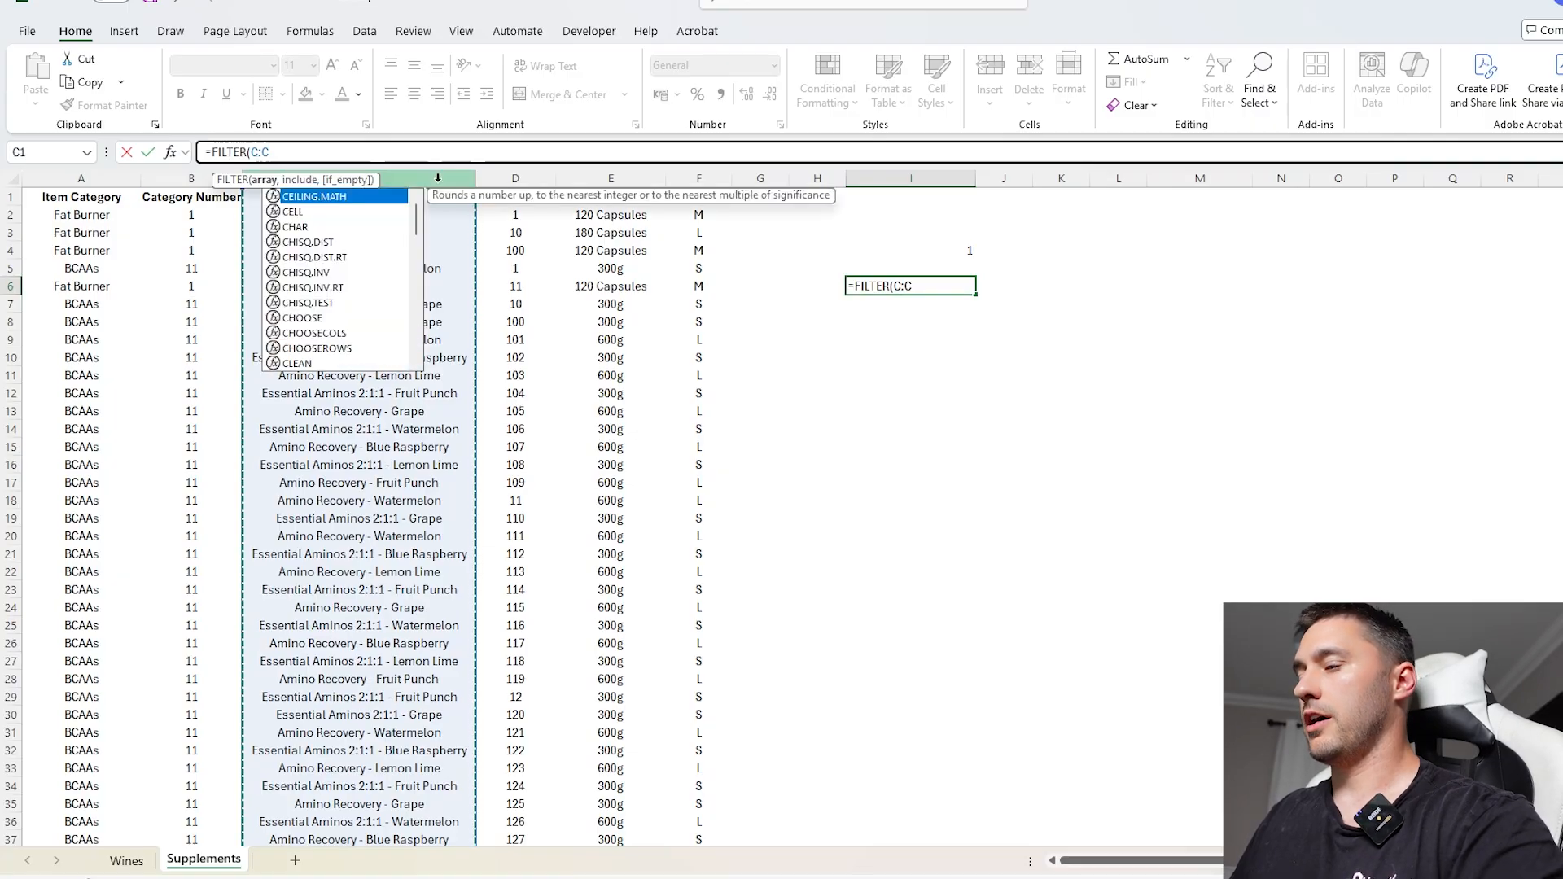
pyautogui.write(',')
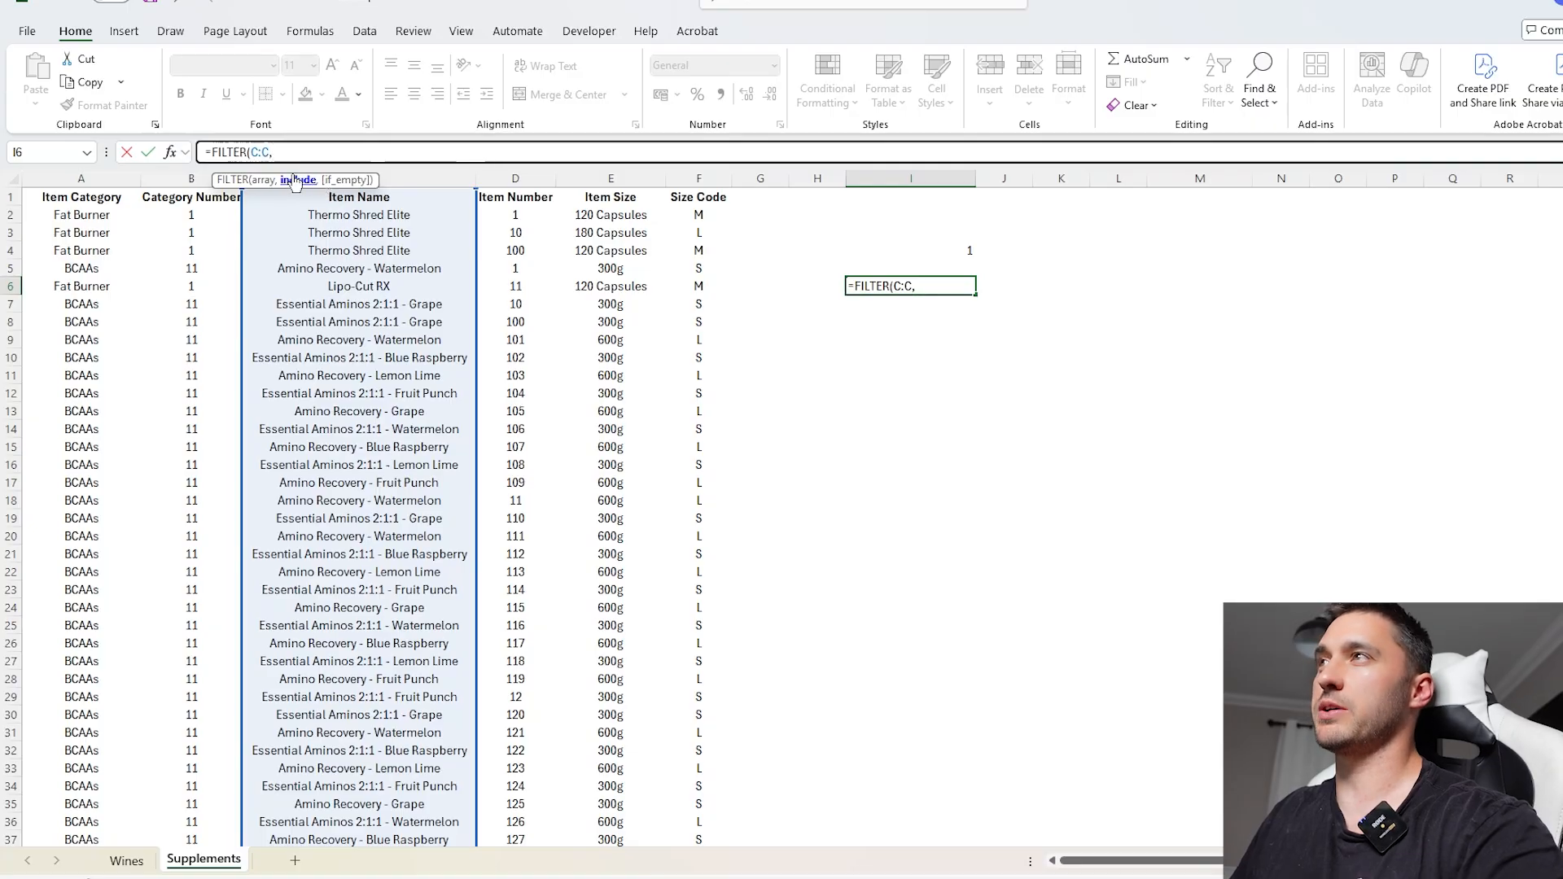
pyautogui.click(506, 176)
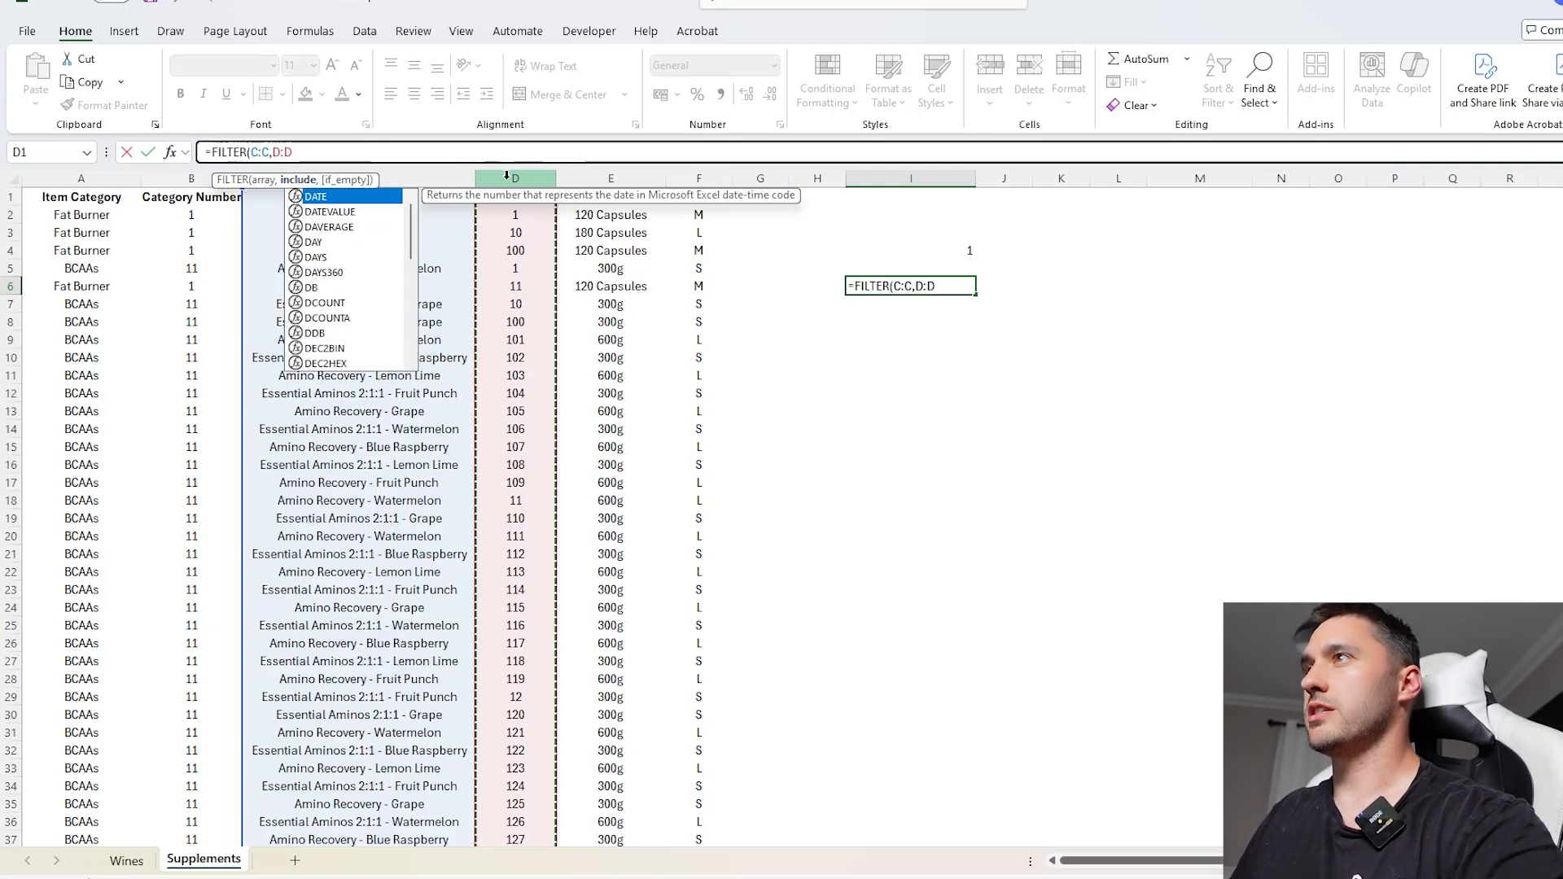
pyautogui.write('=')
pyautogui.click(959, 252)
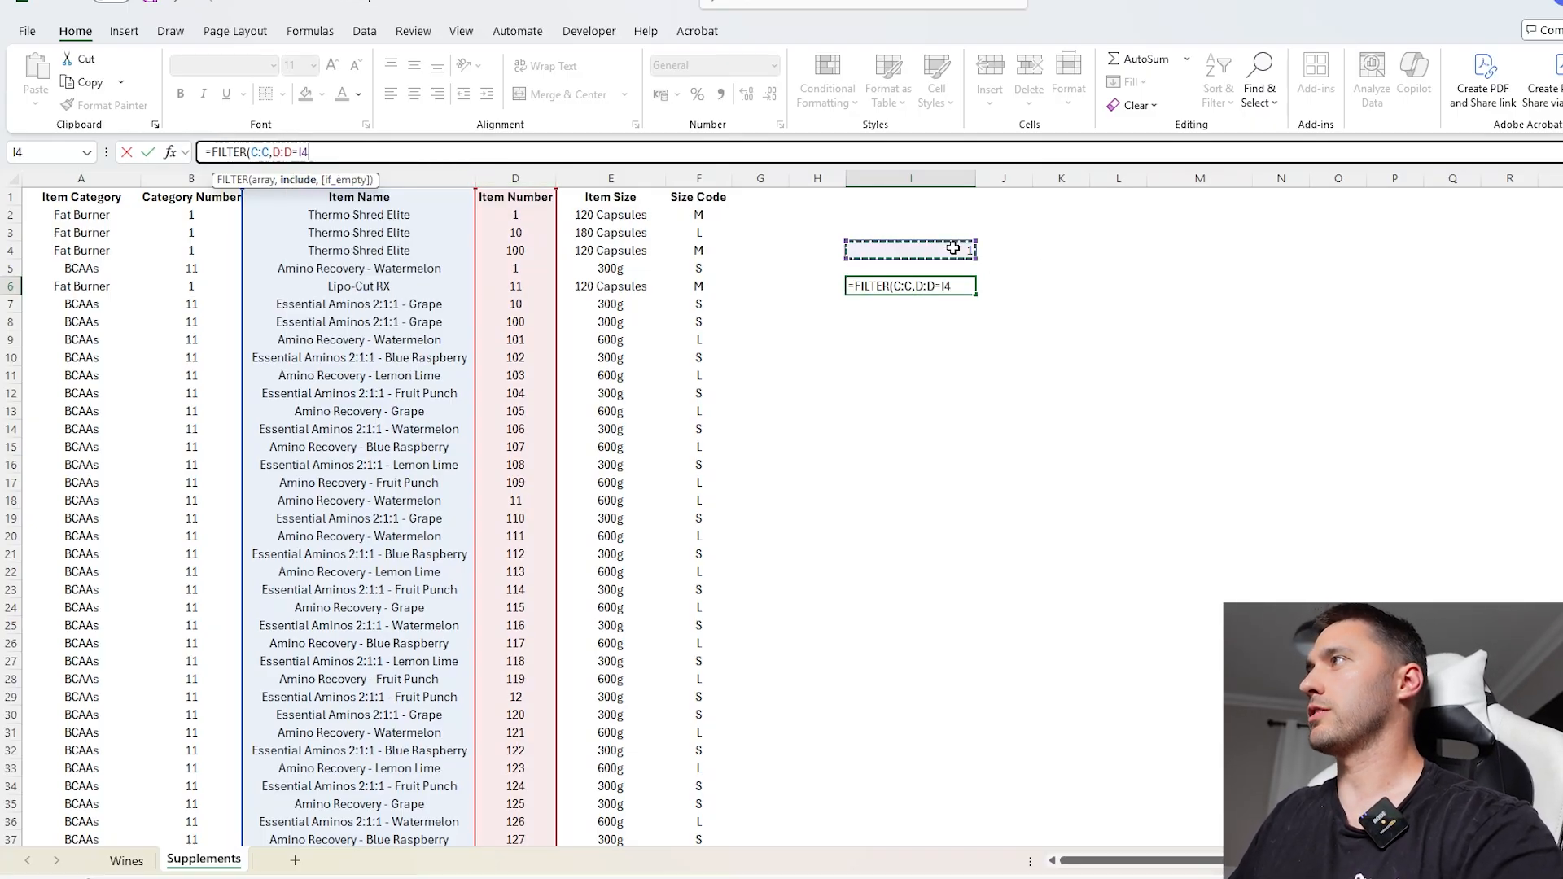
pyautogui.press('Return')
# - Test the FILTER formula by setting the item number in I4 to 2 and finally to 3
pyautogui.moveTo(906, 286); pyautogui.dragTo(921, 371)
pyautogui.click(967, 251)
pyautogui.write('2')
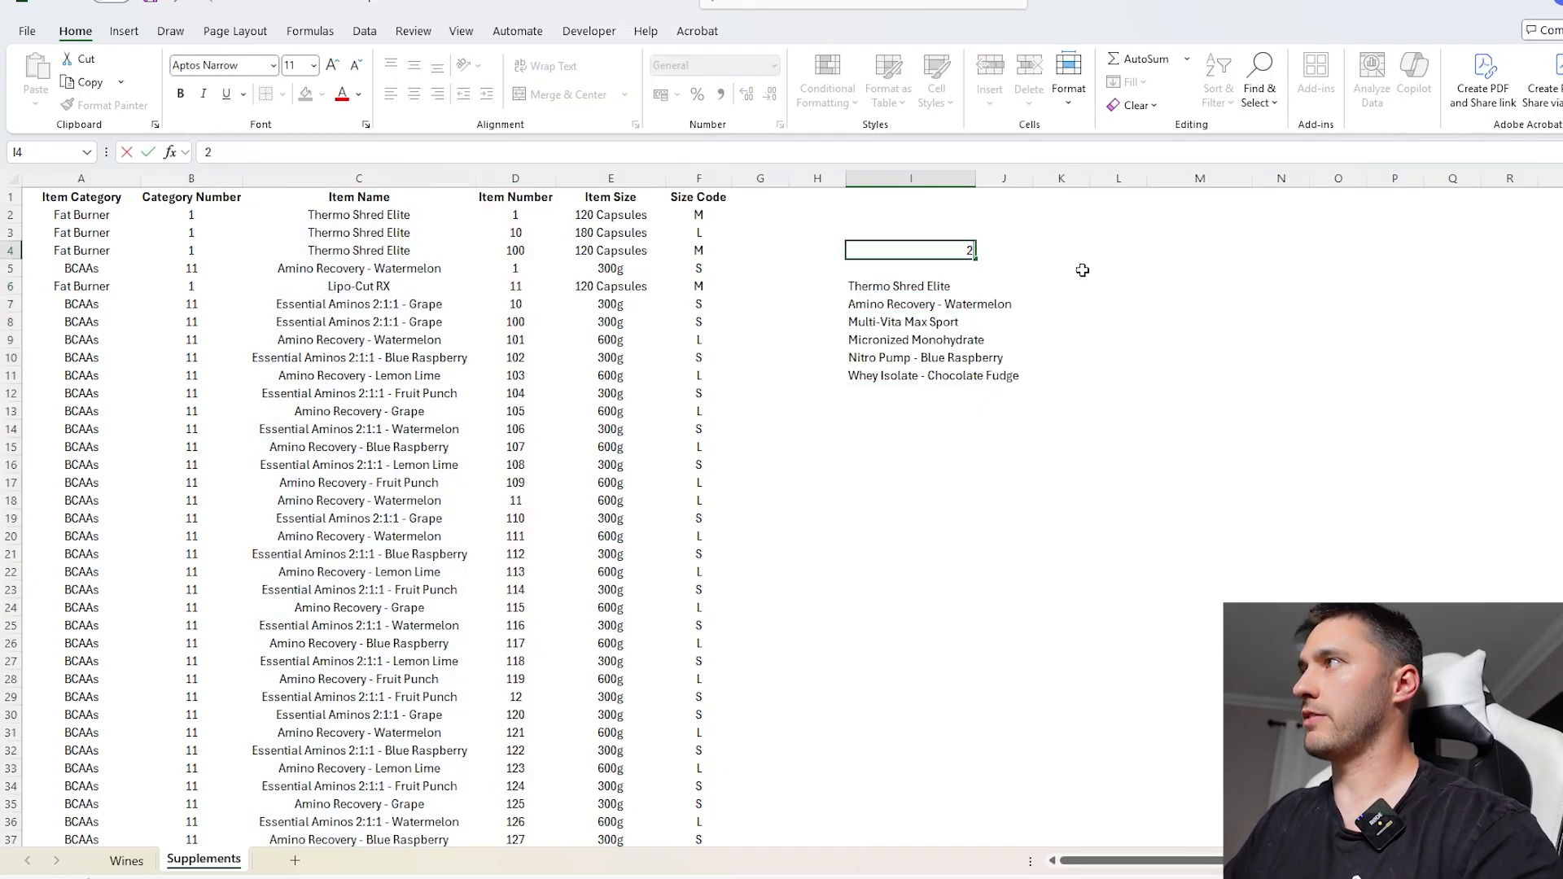
pyautogui.press('Return')
pyautogui.click(938, 250)
pyautogui.write('3')
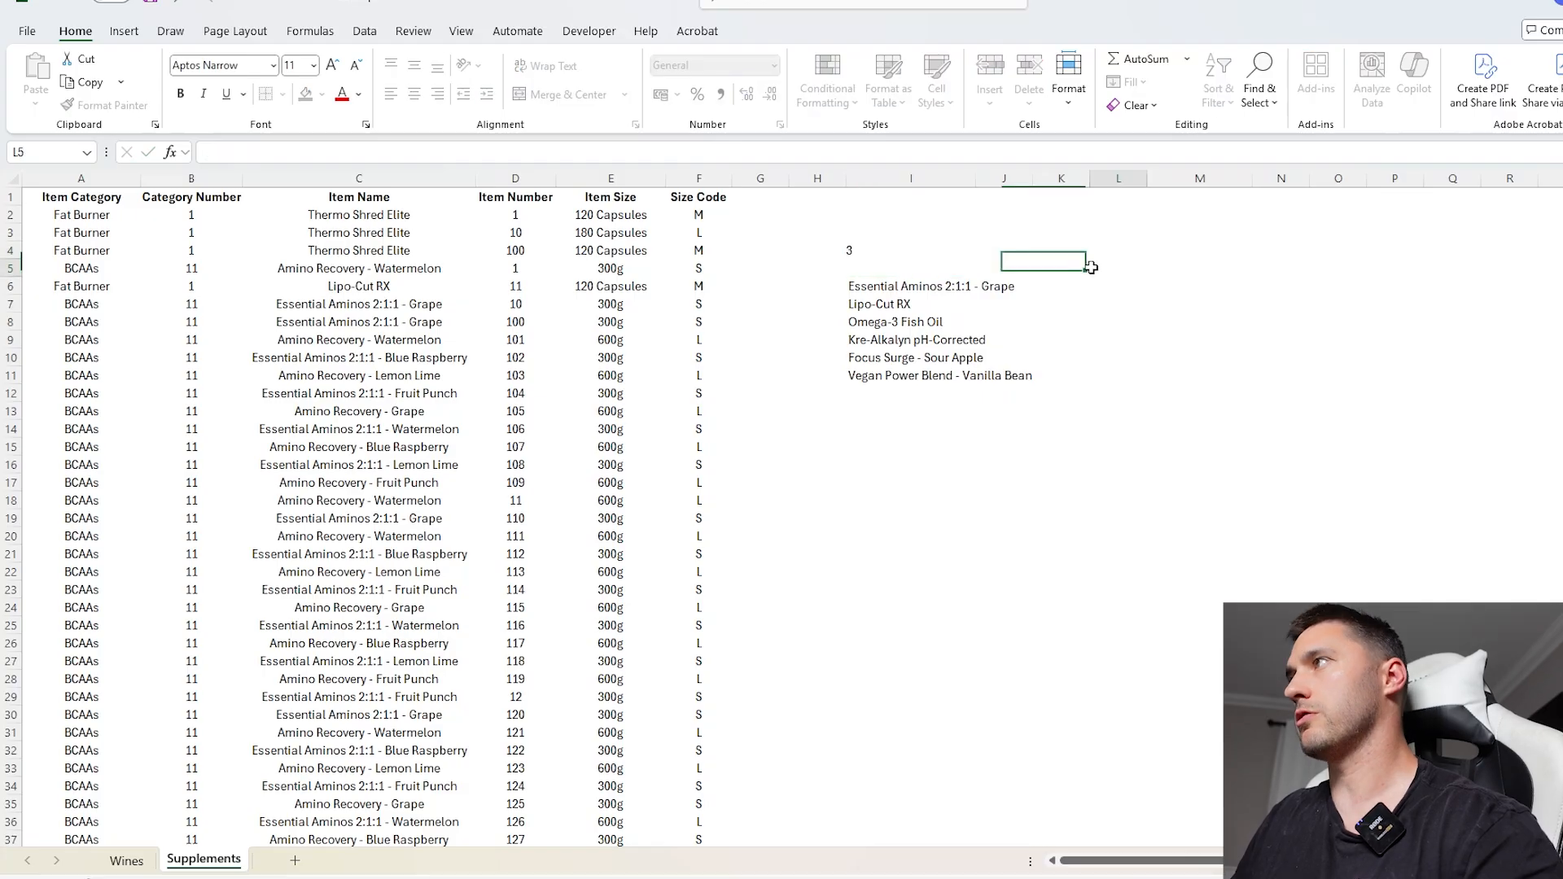
pyautogui.click(1095, 266)
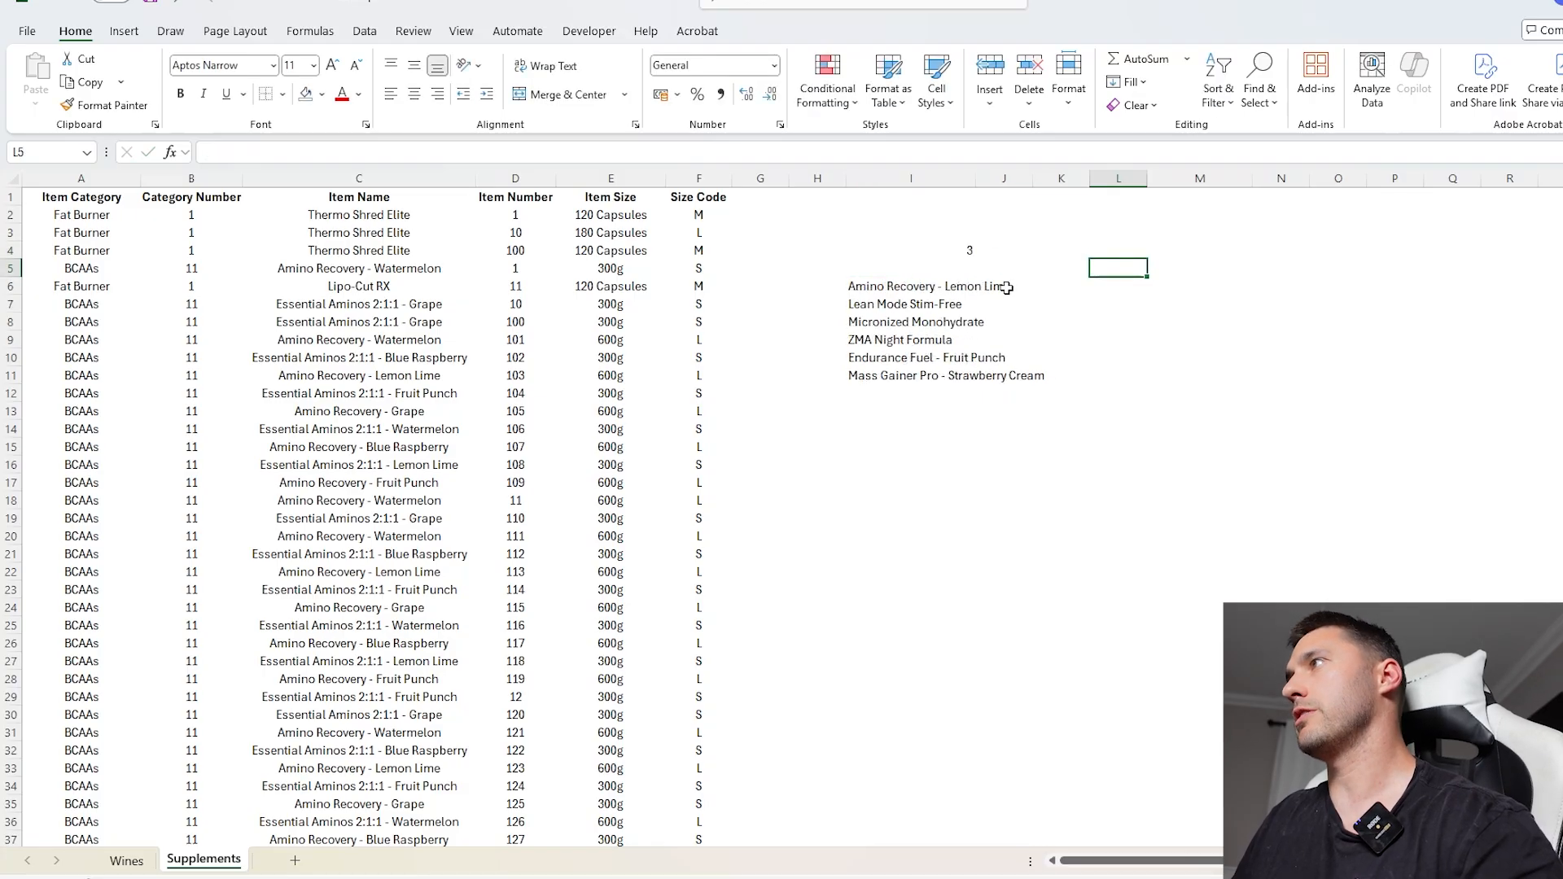
# - Extend the FILTER array in I6 to columns A:C so it returns category, category number and item name
pyautogui.click(958, 250)
pyautogui.click(912, 285)
pyautogui.press('F2')
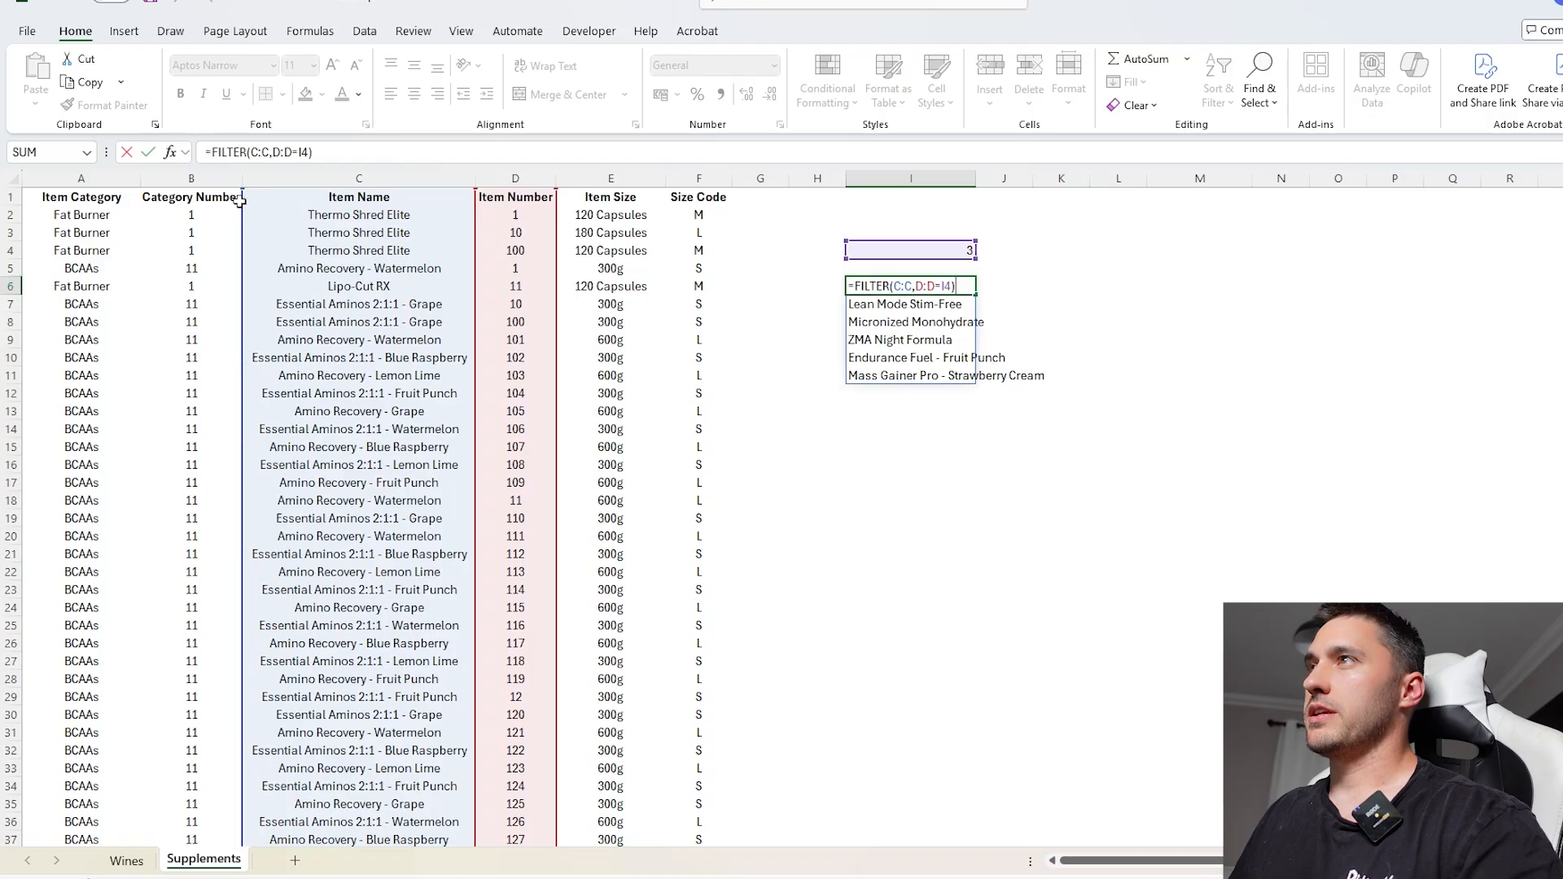
pyautogui.moveTo(243, 189); pyautogui.dragTo(40, 195)
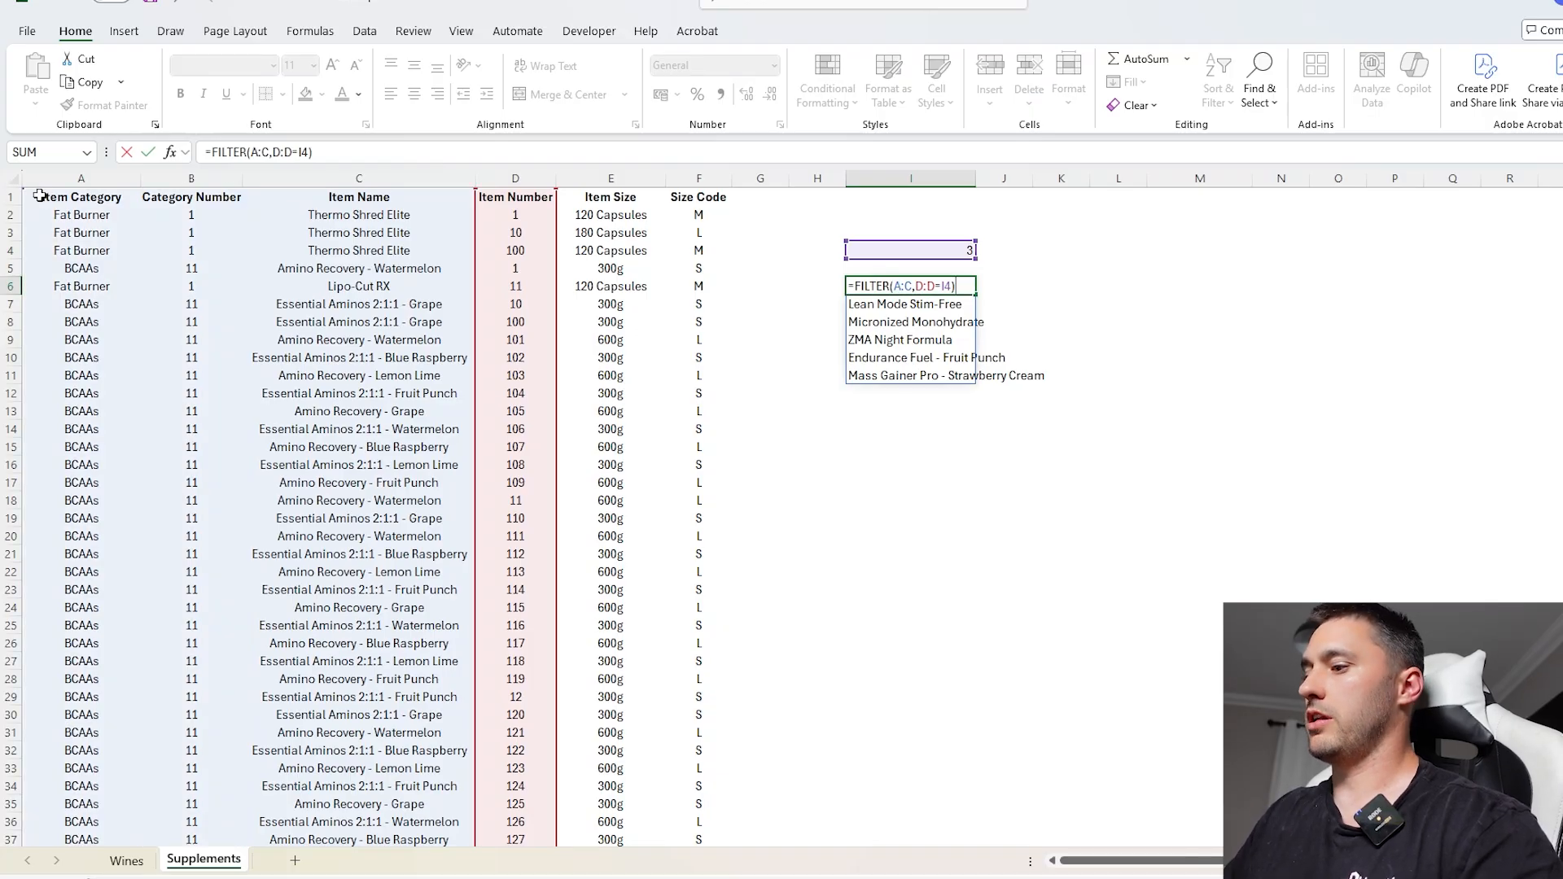
pyautogui.press('Return')
pyautogui.click(853, 280)
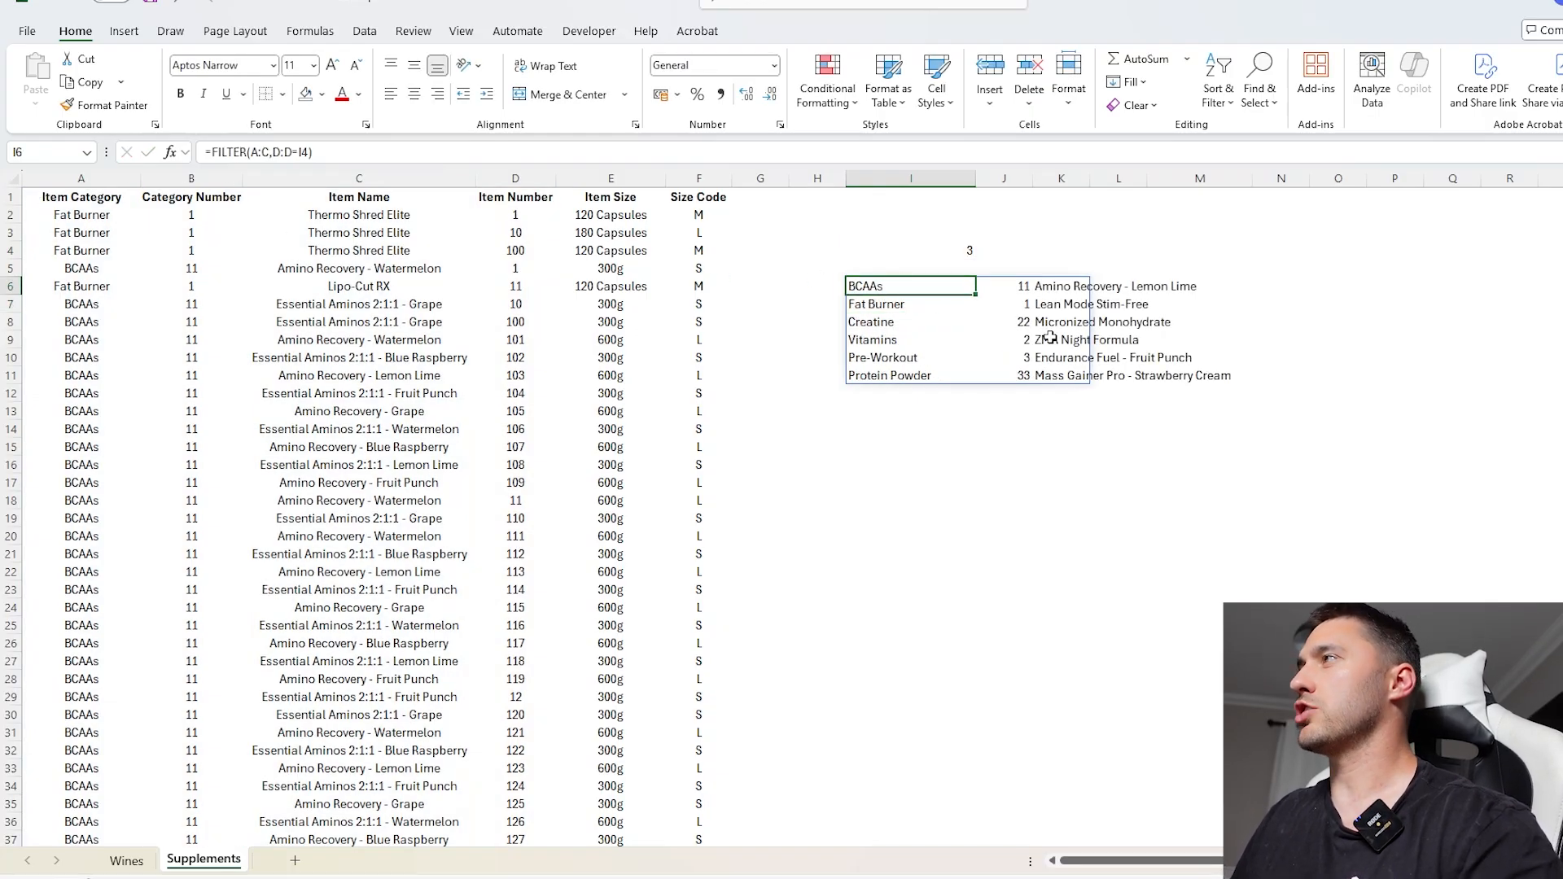
# - Examine the FILTER formula in I6, its item number criterion in I4 and the range of returned rows
pyautogui.doubleClick(894, 286)
pyautogui.click(926, 252)
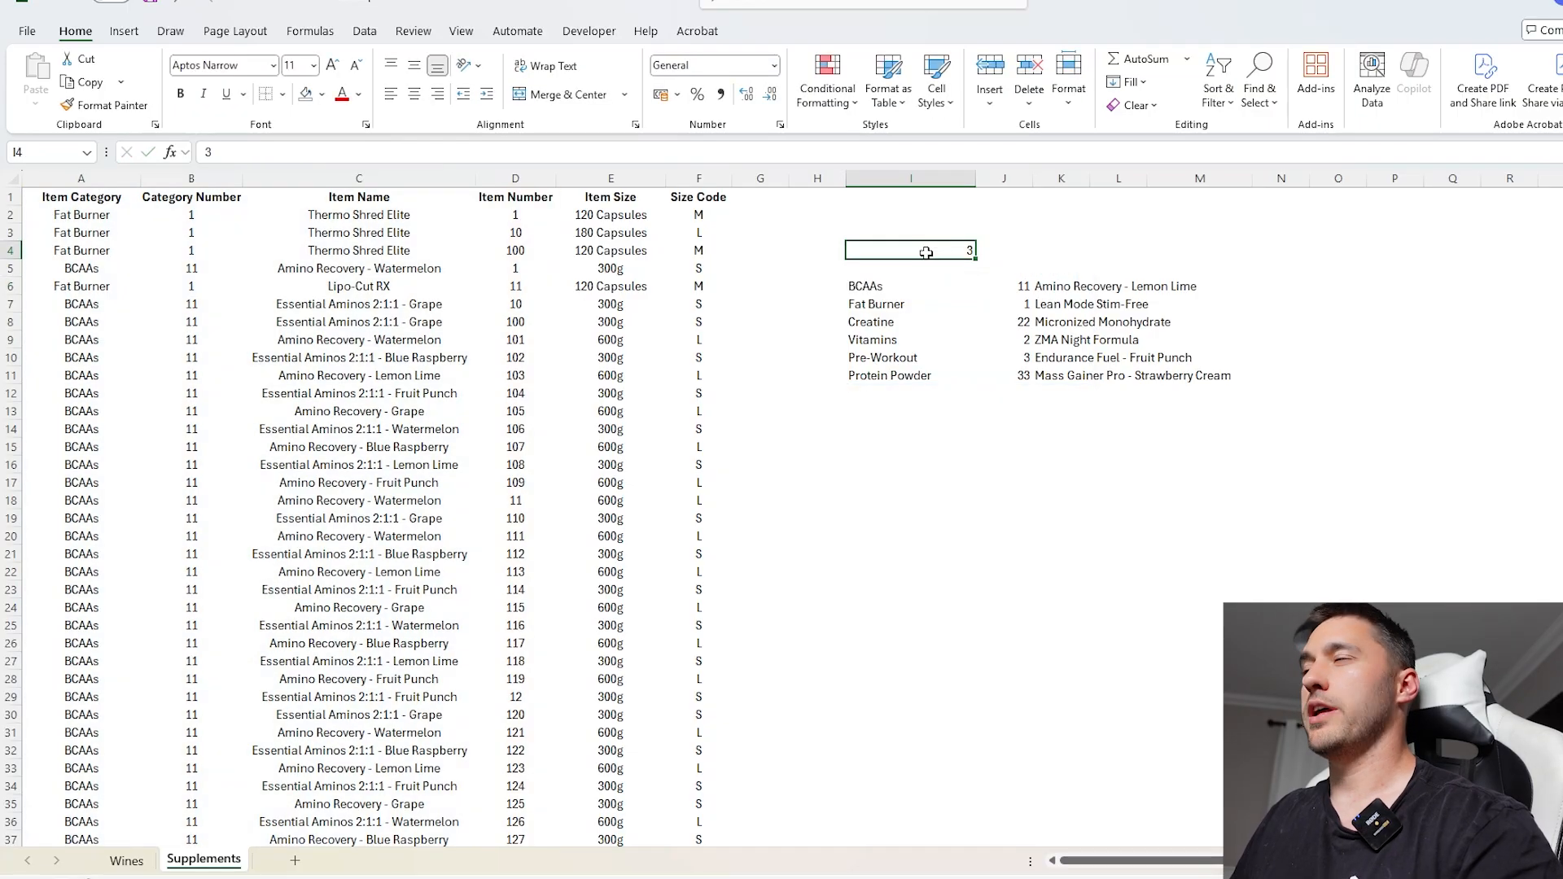
pyautogui.doubleClick(901, 286)
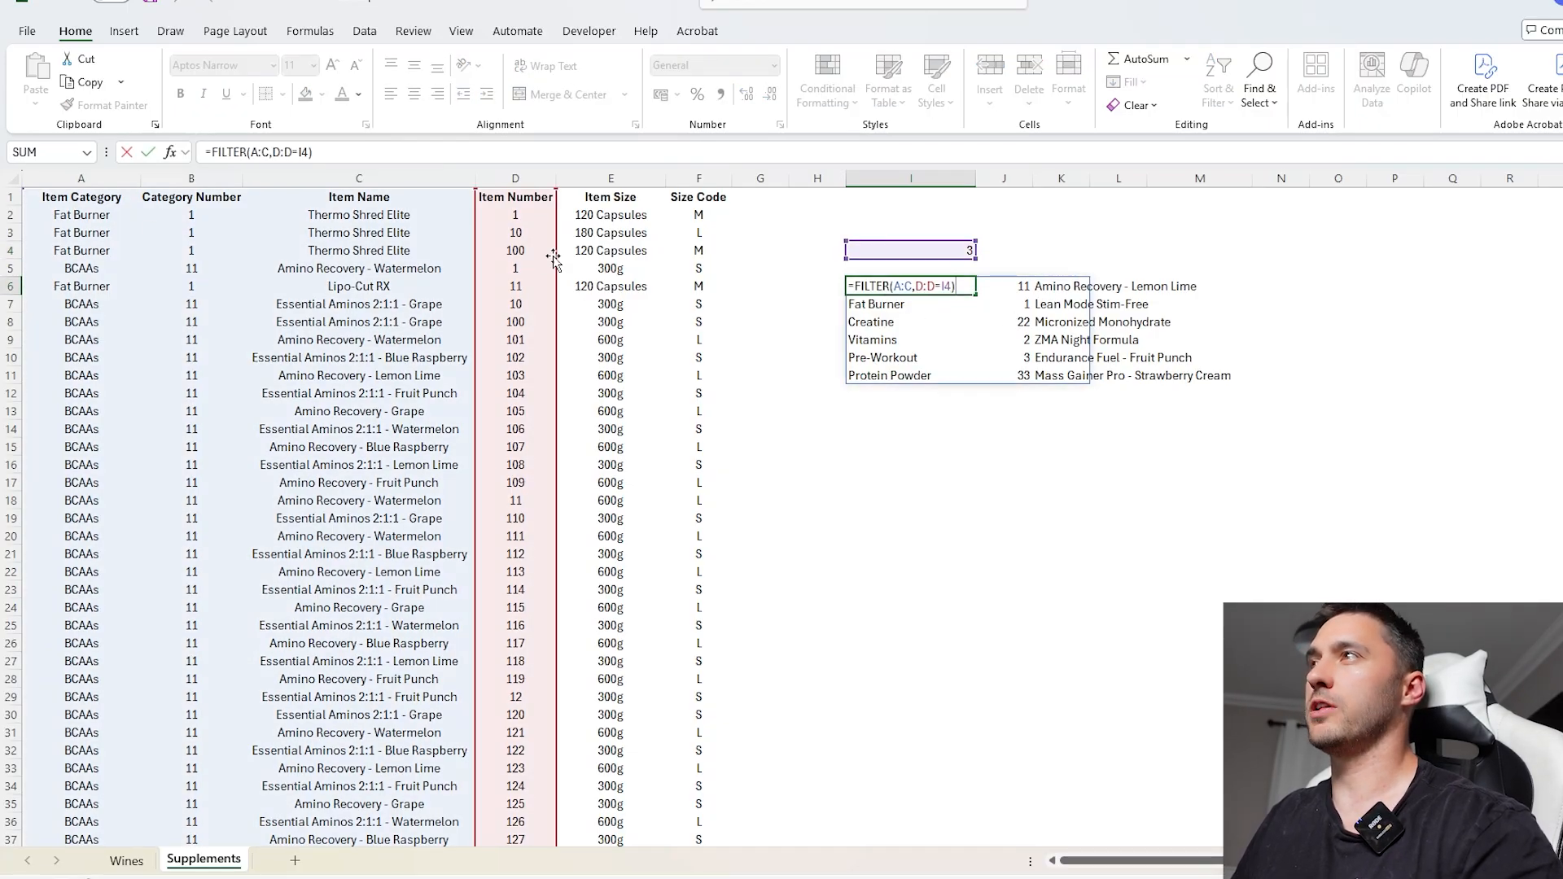
pyautogui.press('Escape')
pyautogui.moveTo(892, 287); pyautogui.dragTo(1050, 375)
pyautogui.click(900, 287)
pyautogui.doubleClick(900, 287)
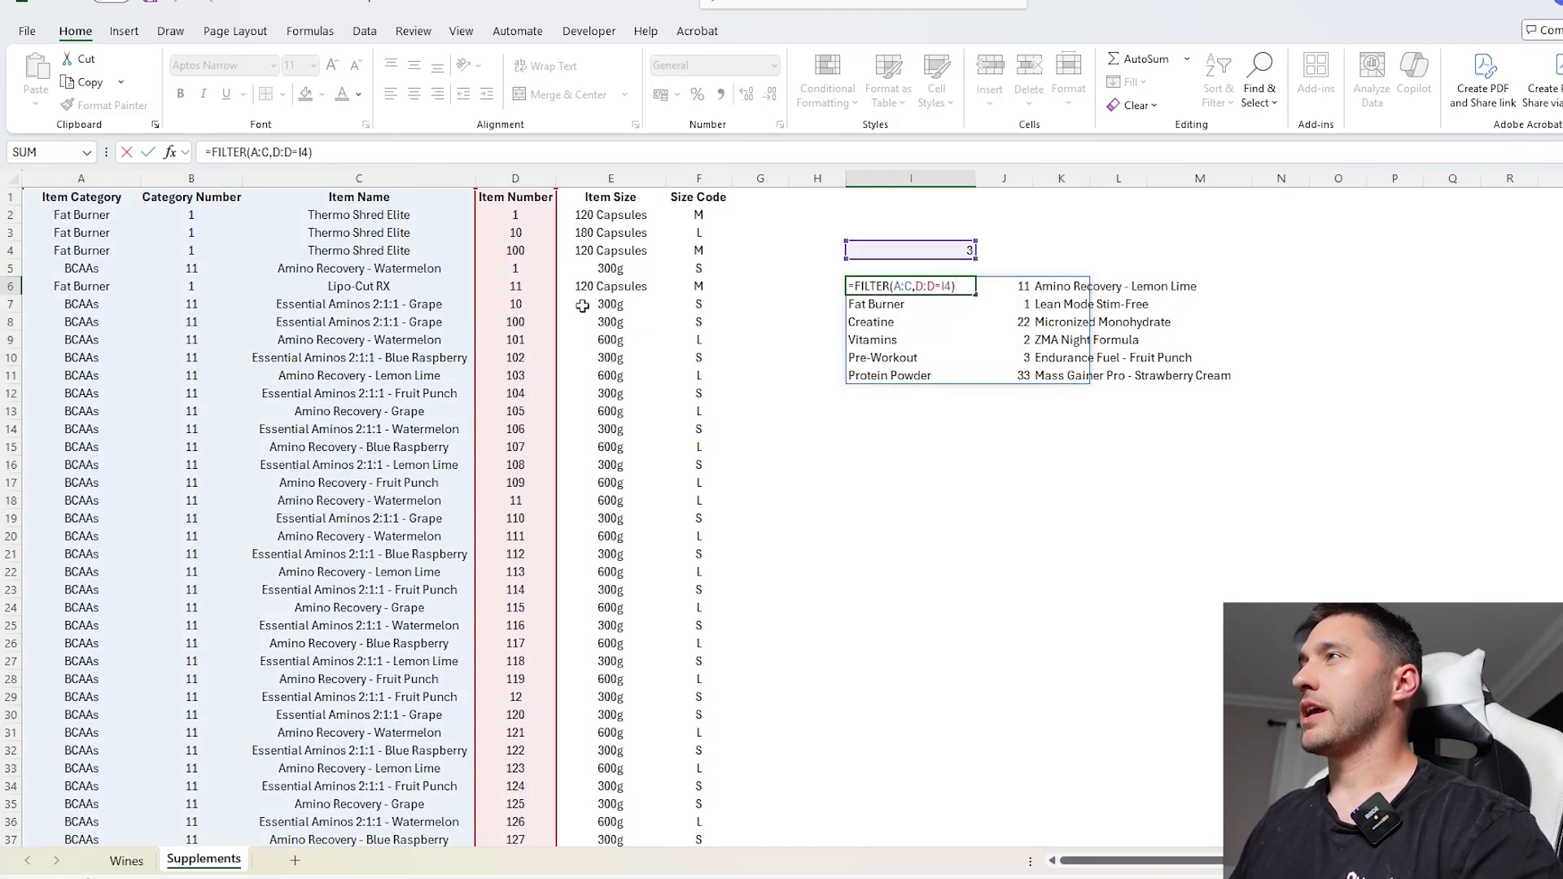
# - Enter the size code M in J4 as a second filter criterion
pyautogui.click(708, 184)
pyautogui.click(1016, 248)
pyautogui.write('M')
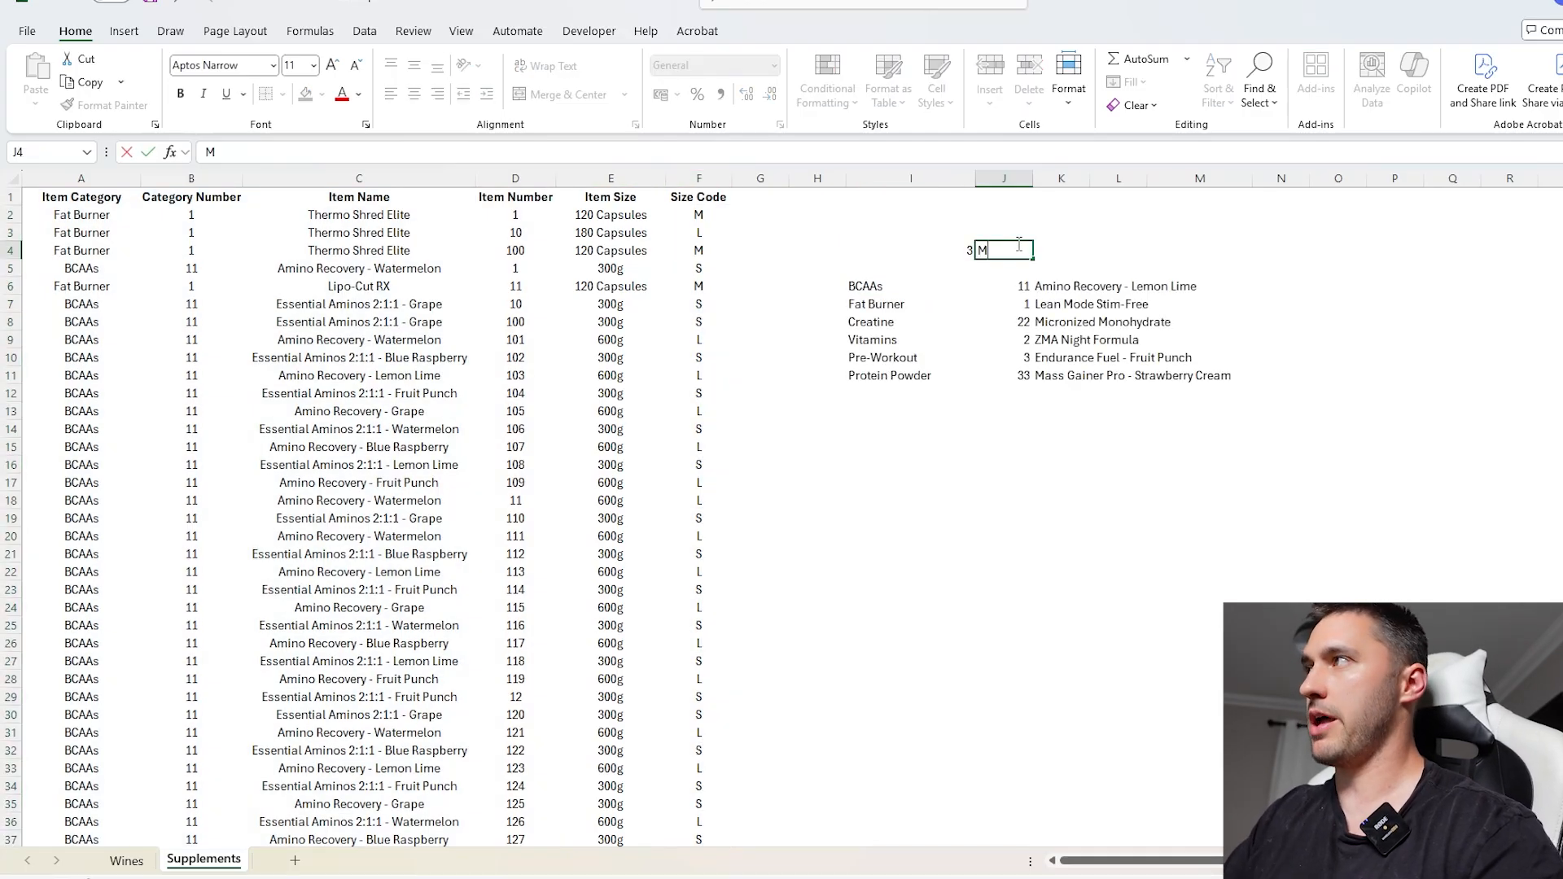
pyautogui.press('Return')
# - Wrap the D:D=I4 condition of the I6 FILTER formula in parentheses and append a multiplied empty condition, *()
pyautogui.click(921, 291)
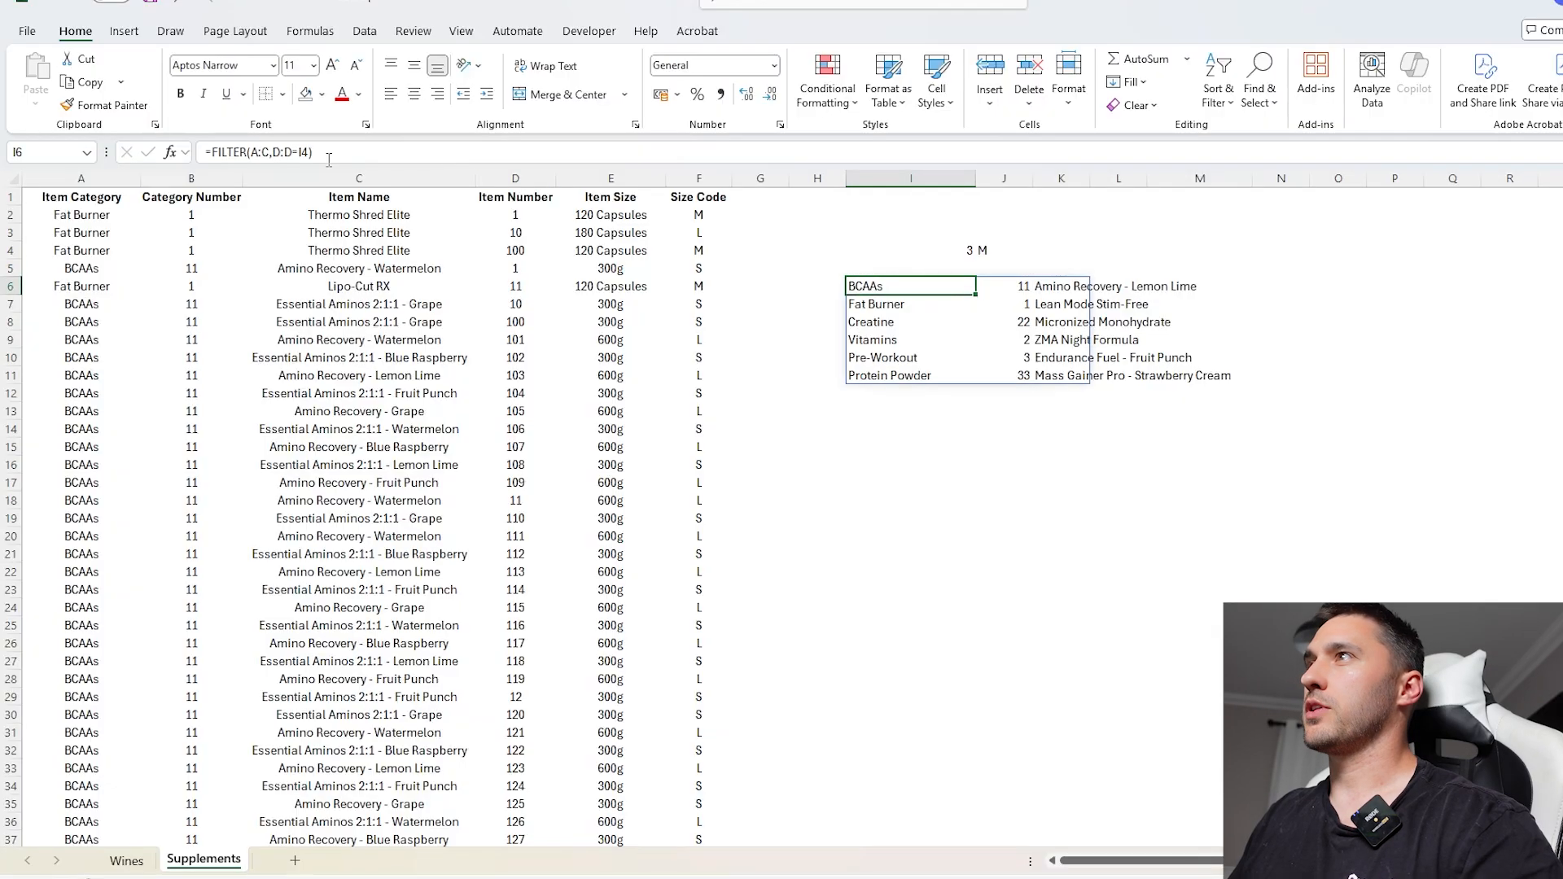
pyautogui.click(282, 152)
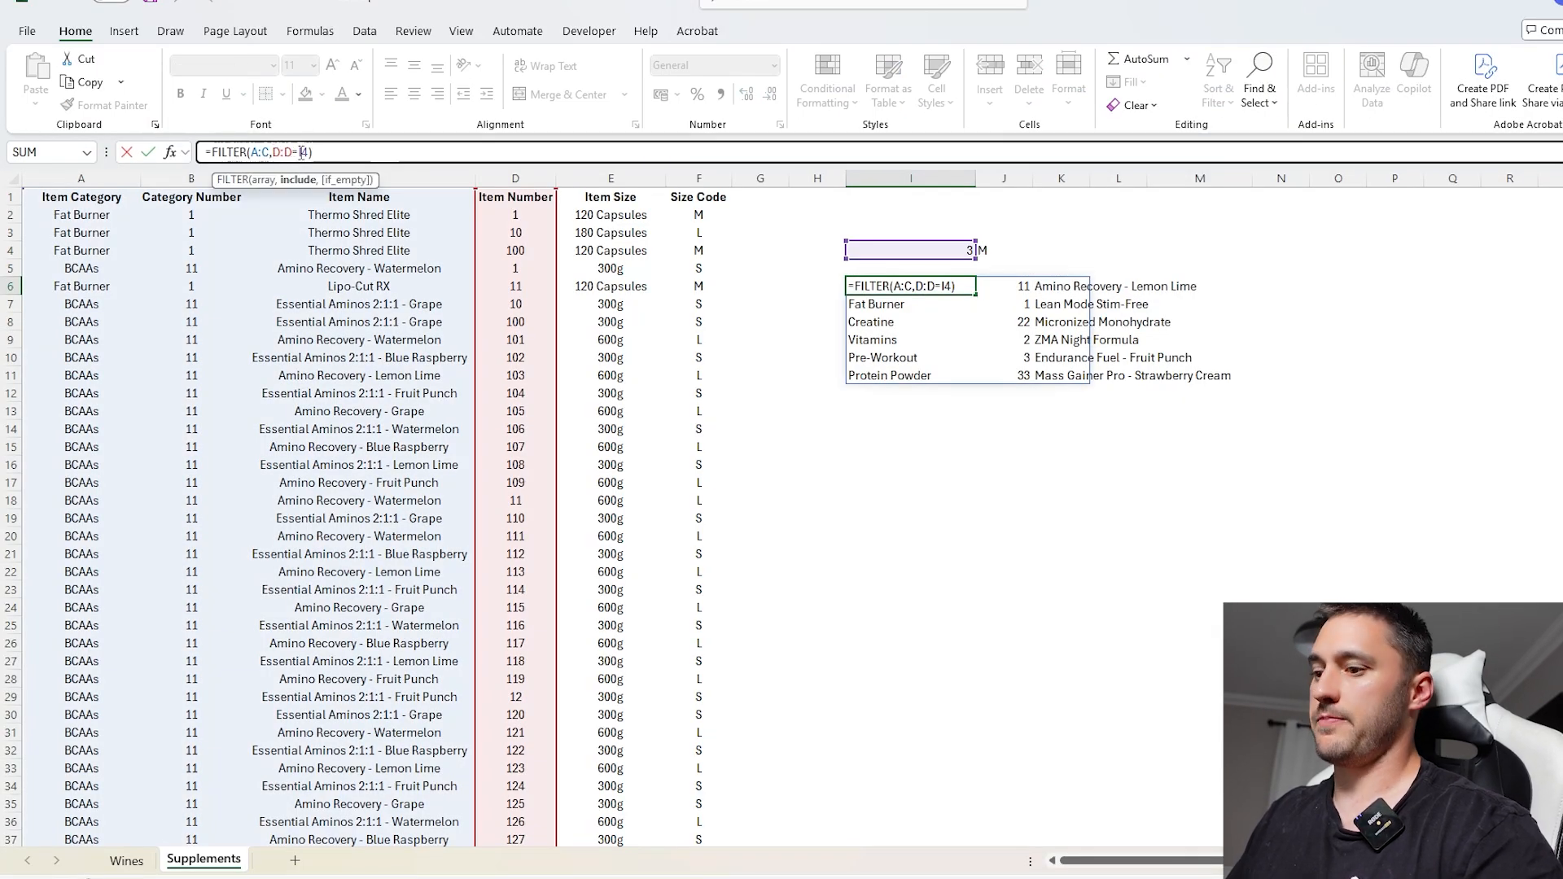
pyautogui.write('(')
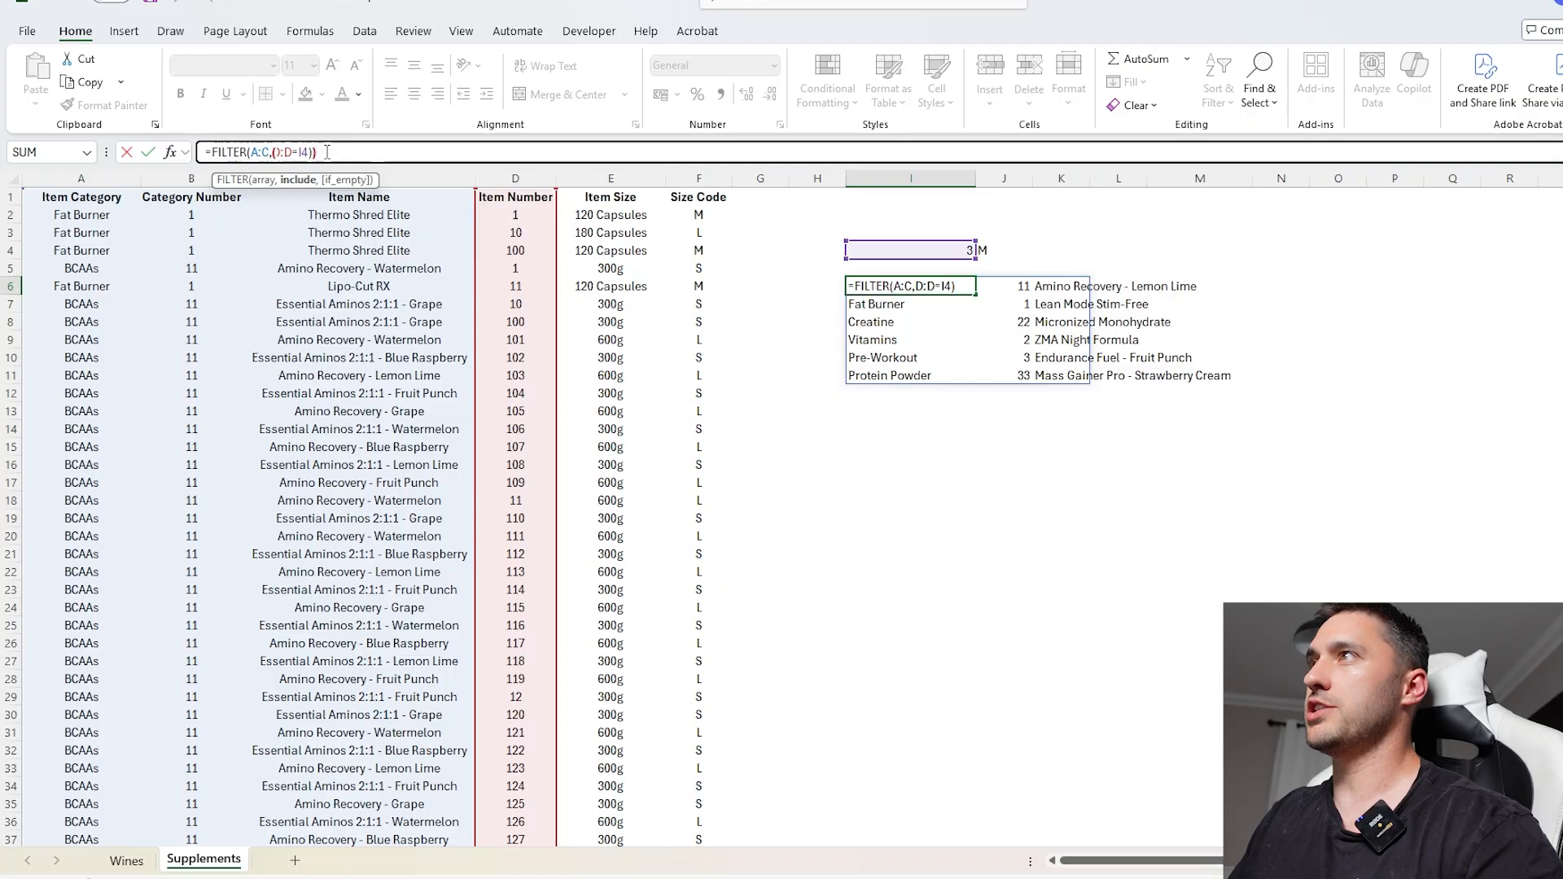
pyautogui.click(334, 152)
pyautogui.write('*()*(')
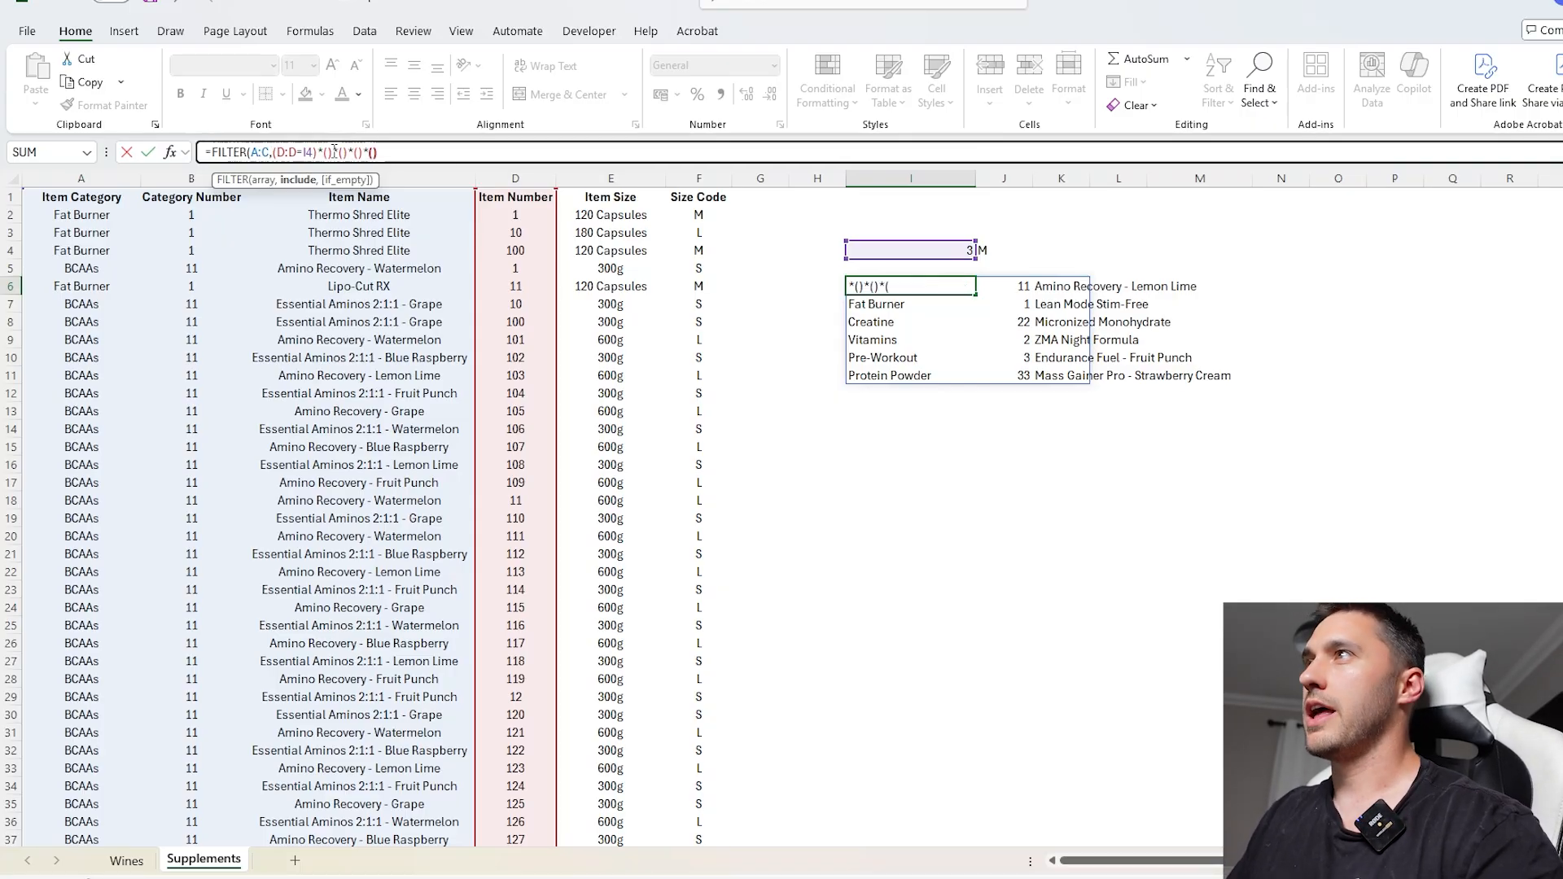
pyautogui.click(328, 153)
pyautogui.click(340, 152)
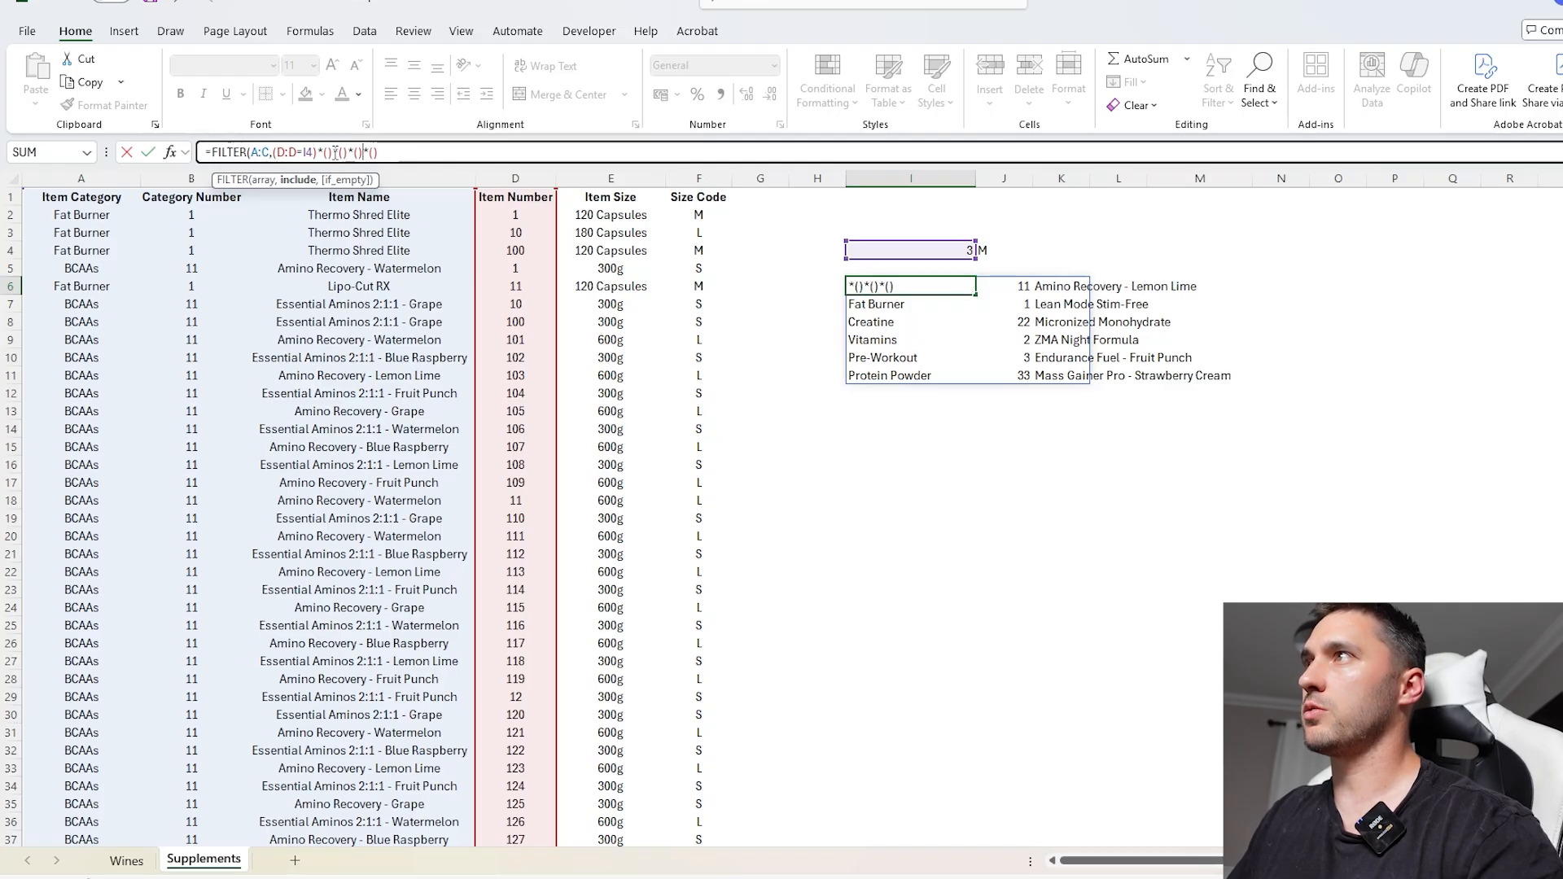
pyautogui.moveTo(332, 152); pyautogui.dragTo(430, 153)
pyautogui.press('BackSpace')
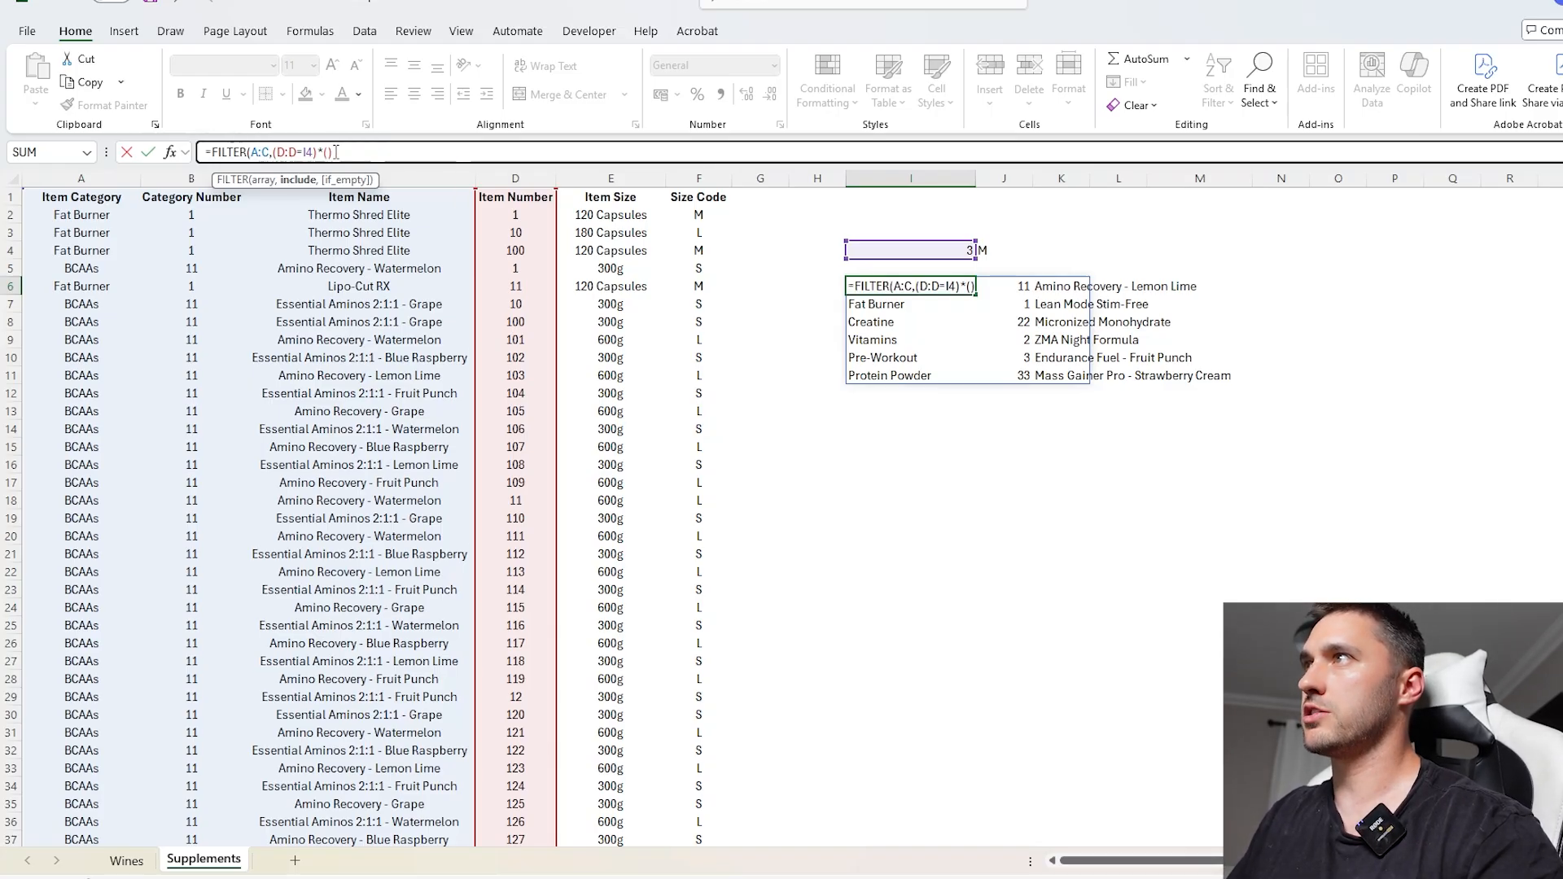
# - Complete the second condition with F:F=J4 so the formula is =FILTER(A:C,(D:D=I4)*(F:F=J4))
pyautogui.click(698, 178)
pyautogui.write('=')
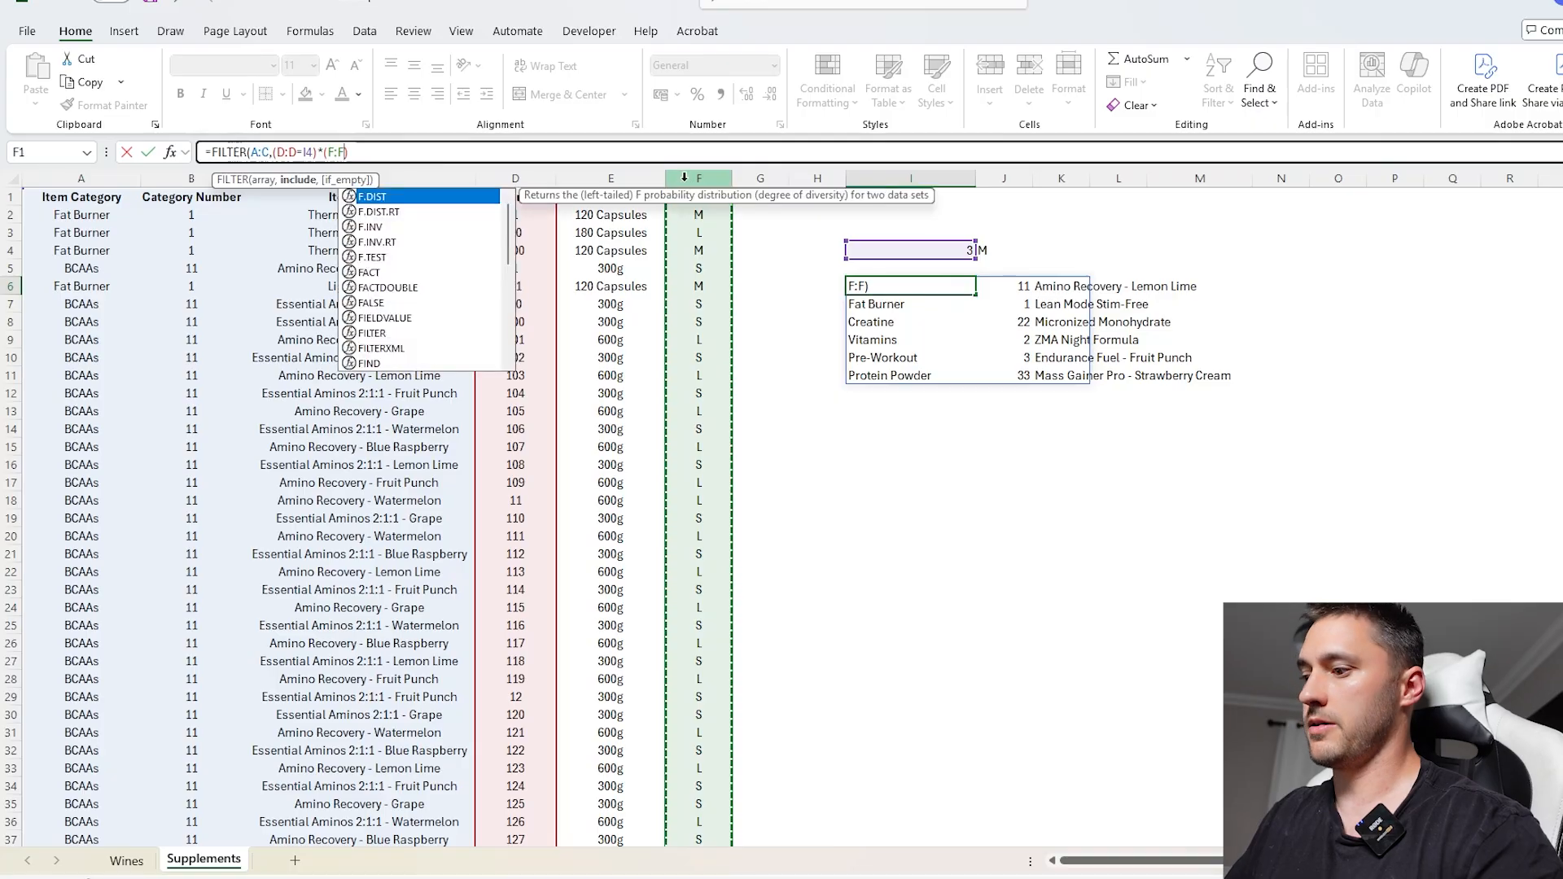
pyautogui.click(985, 249)
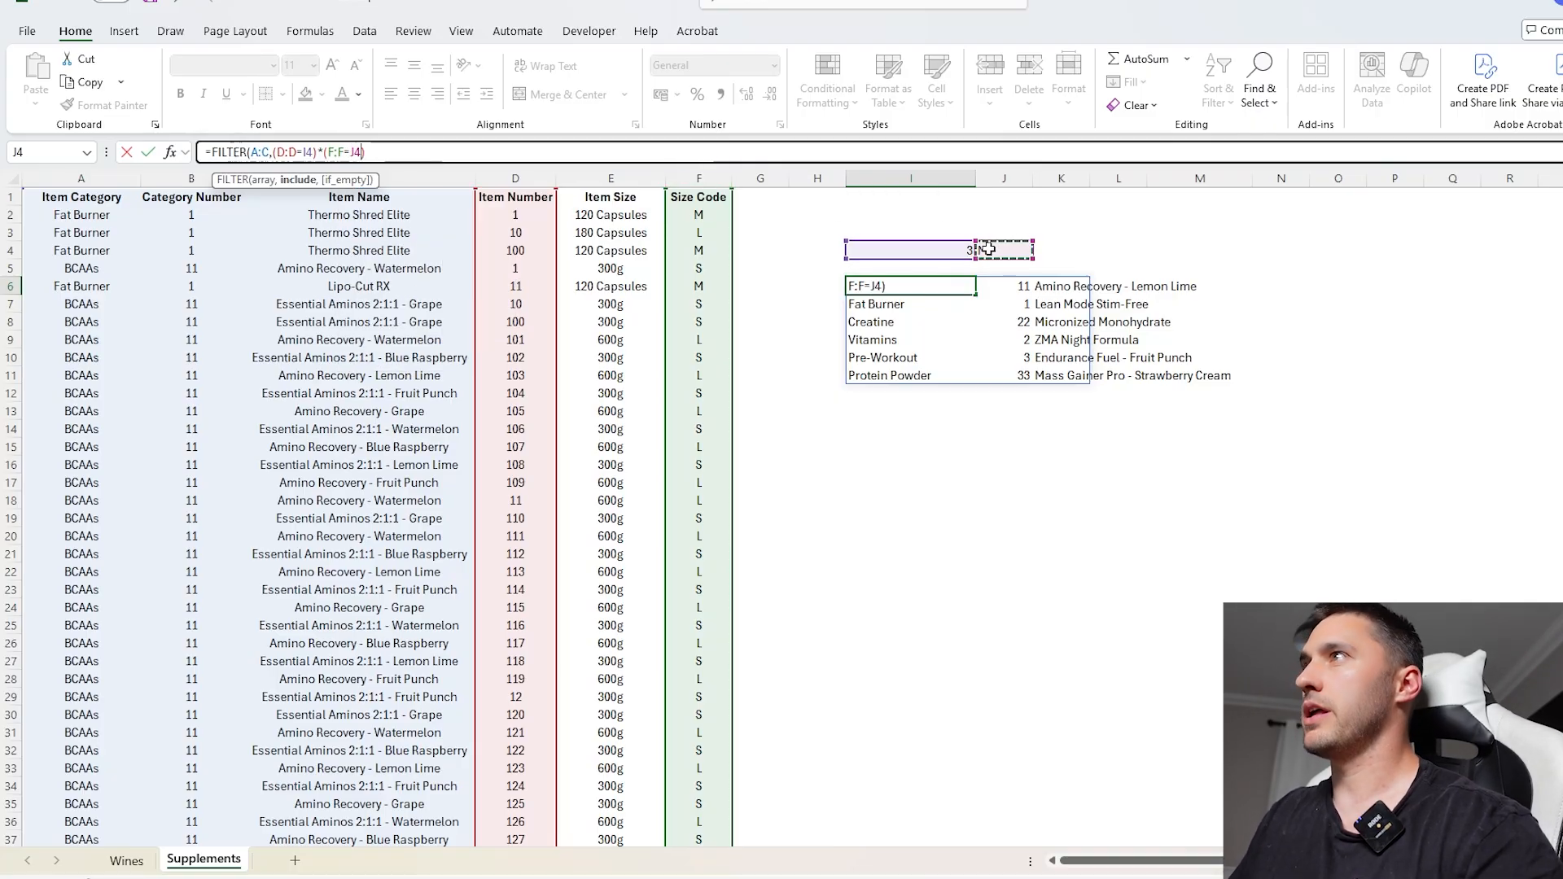
pyautogui.press('Return')
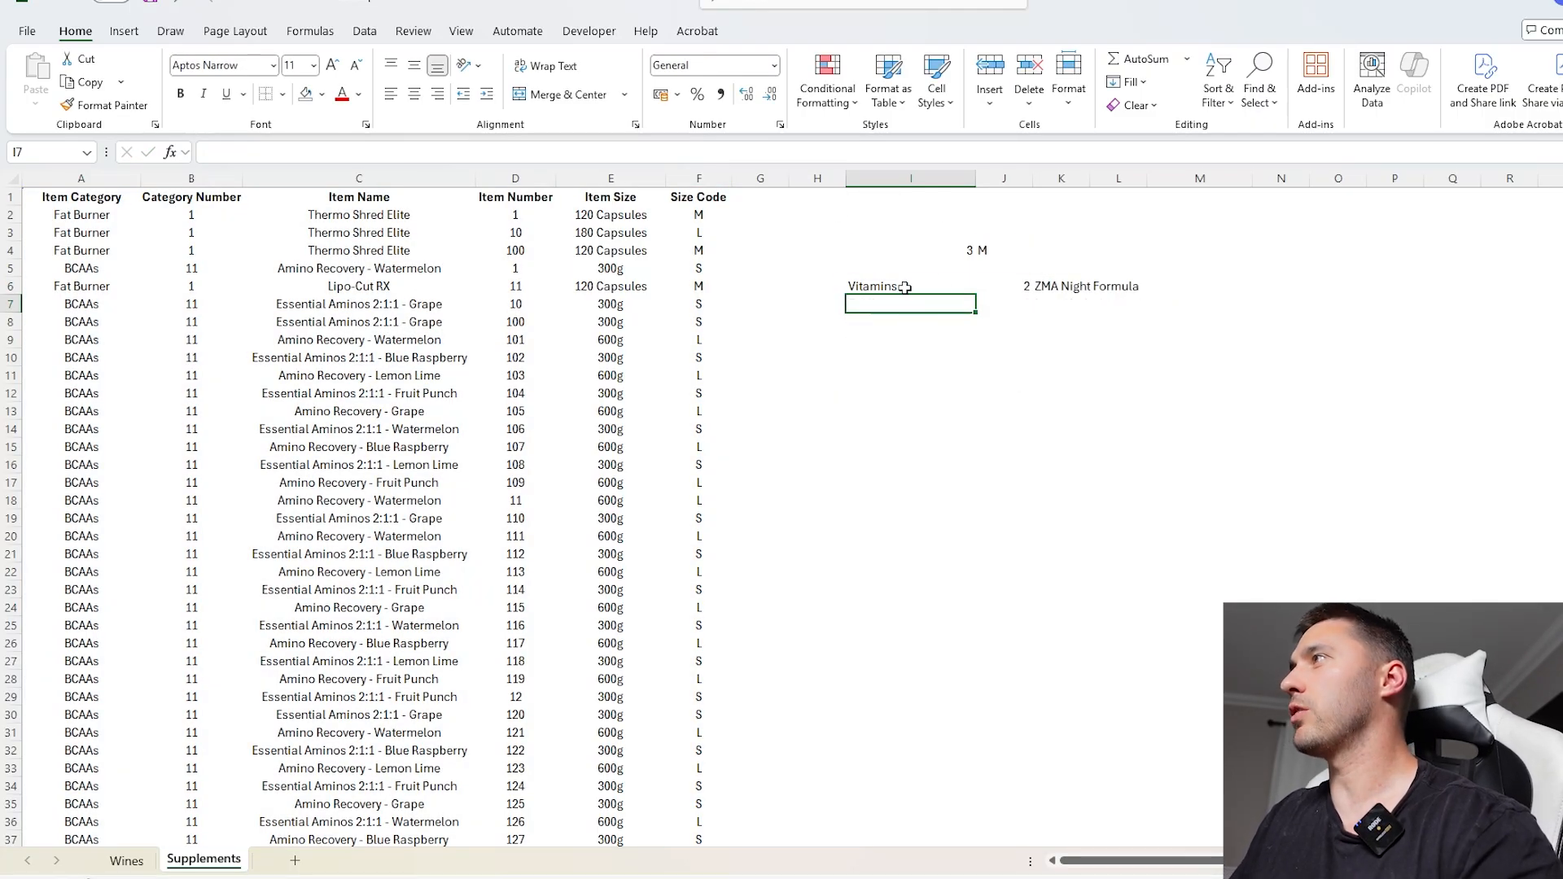
# - Test the two-criteria FILTER by setting the item number in I4 to 1, 2, 3, 4 and finally 2
pyautogui.click(909, 287)
pyautogui.click(965, 252)
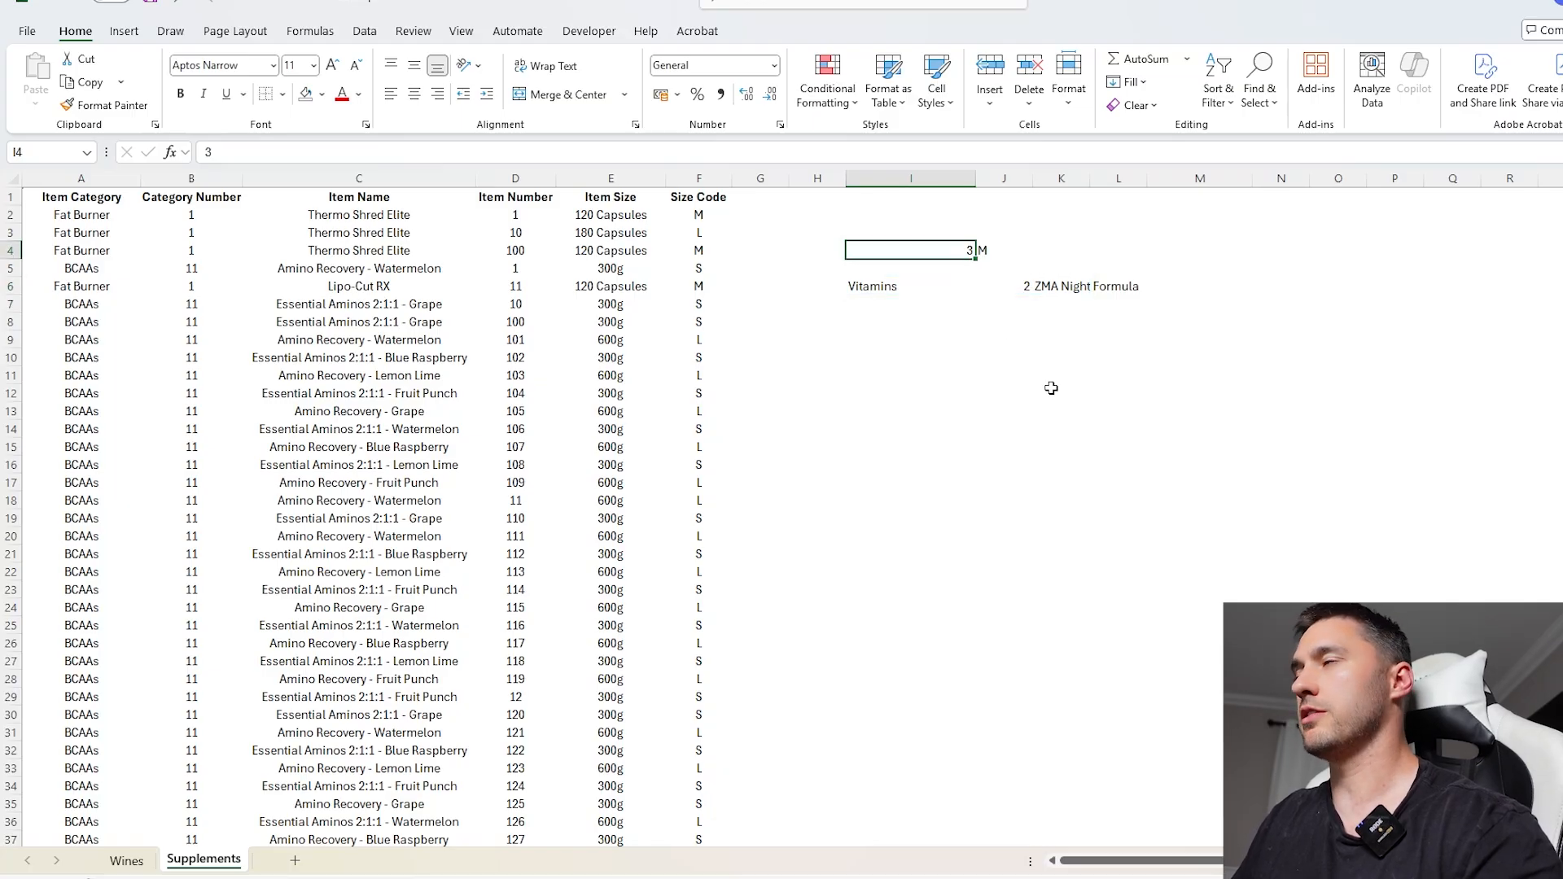
pyautogui.write('1')
pyautogui.click(999, 405)
pyautogui.click(947, 249)
pyautogui.write('2')
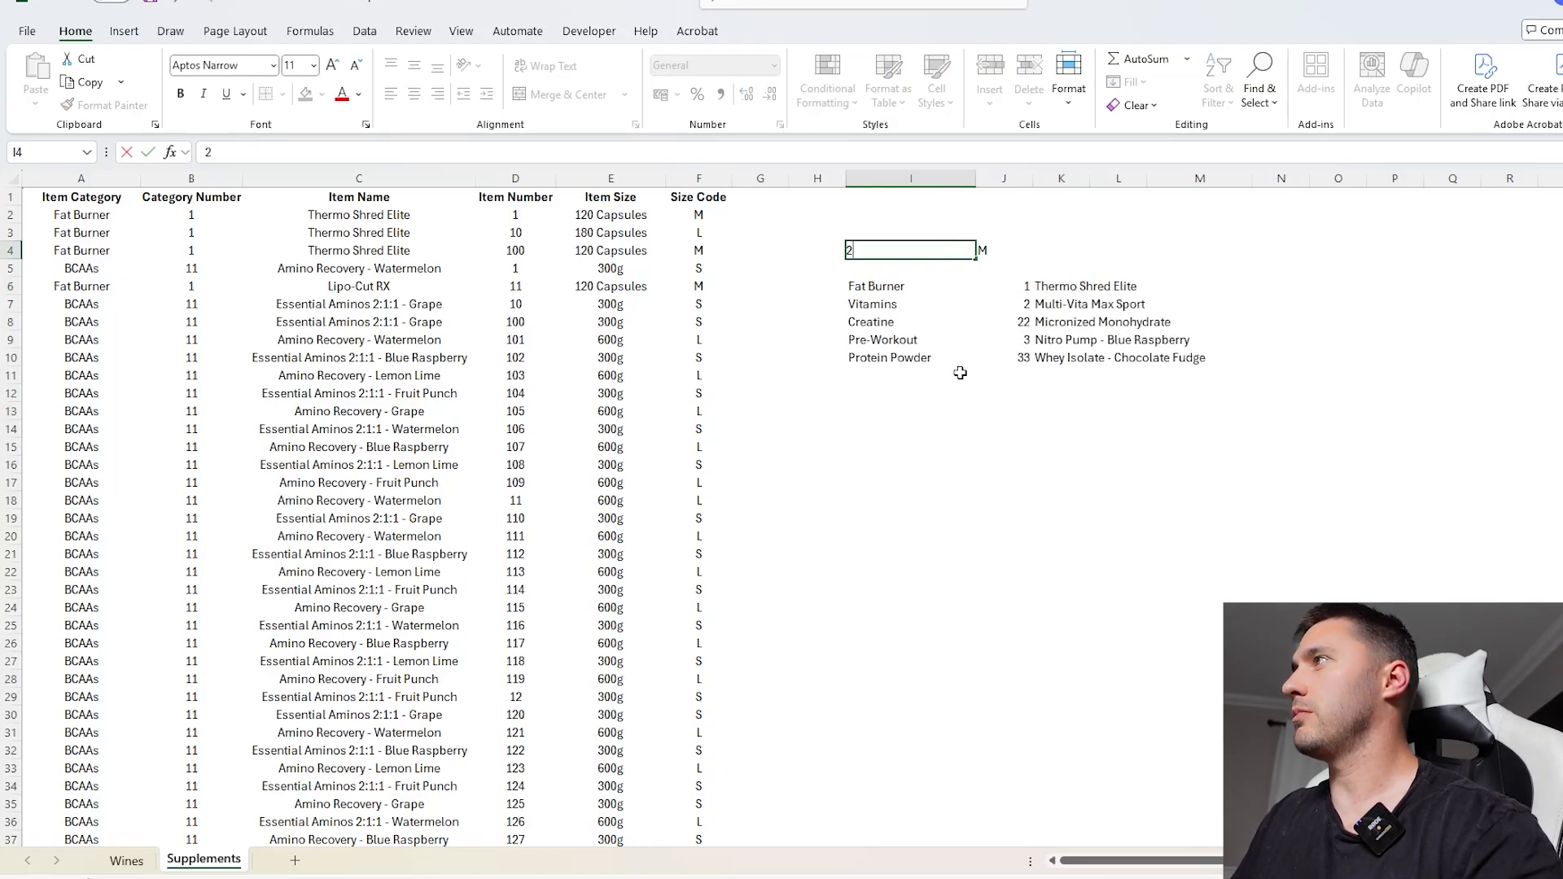
pyautogui.click(957, 493)
pyautogui.click(918, 251)
pyautogui.write('3')
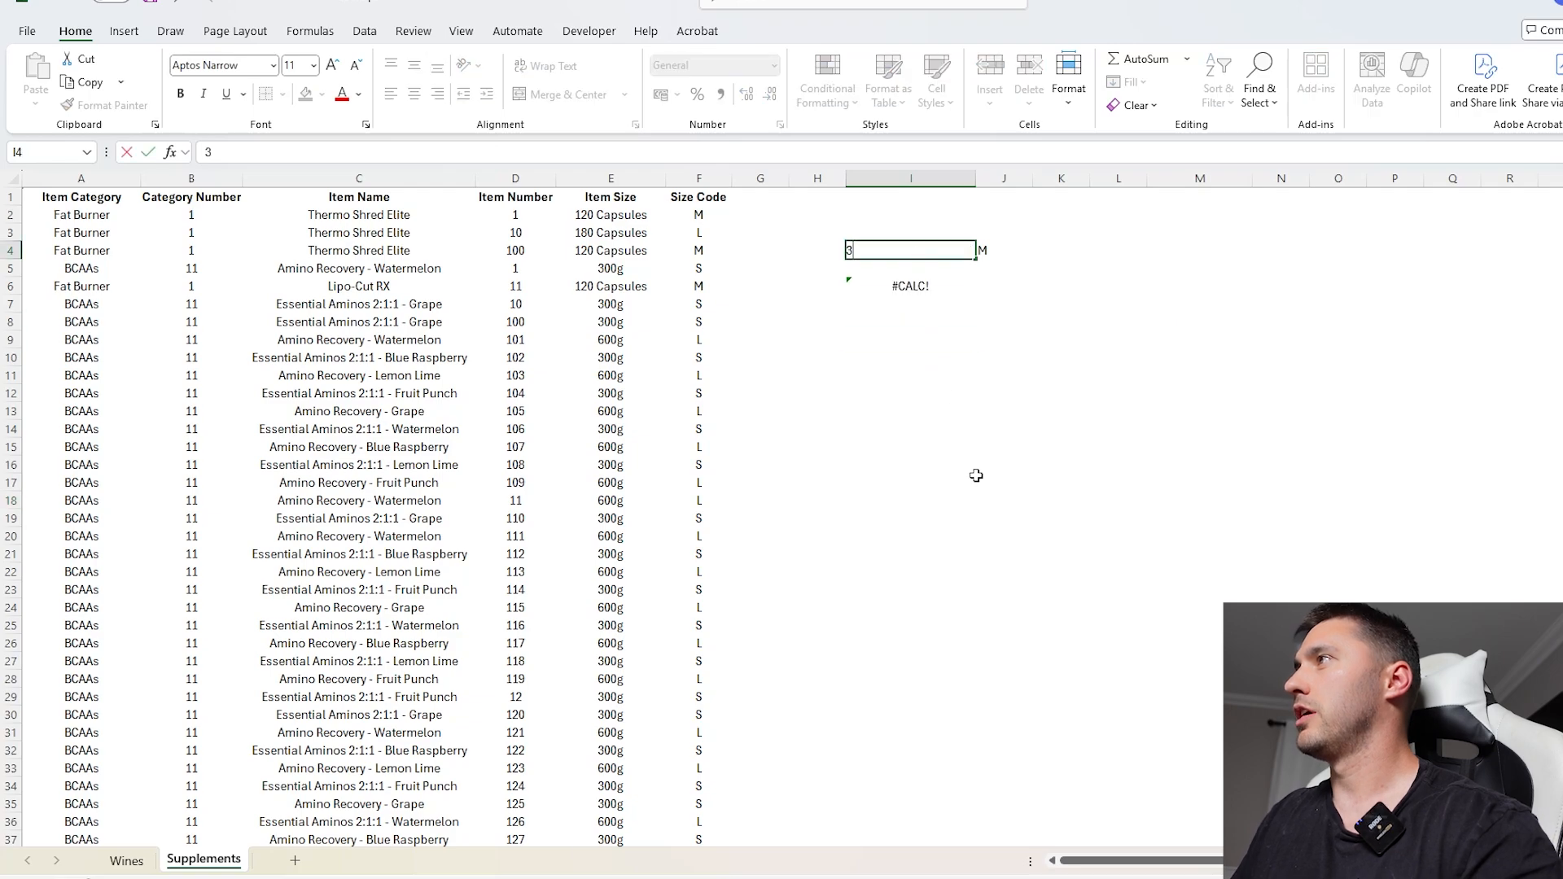
pyautogui.click(988, 480)
pyautogui.click(929, 254)
pyautogui.write('4')
pyautogui.click(981, 408)
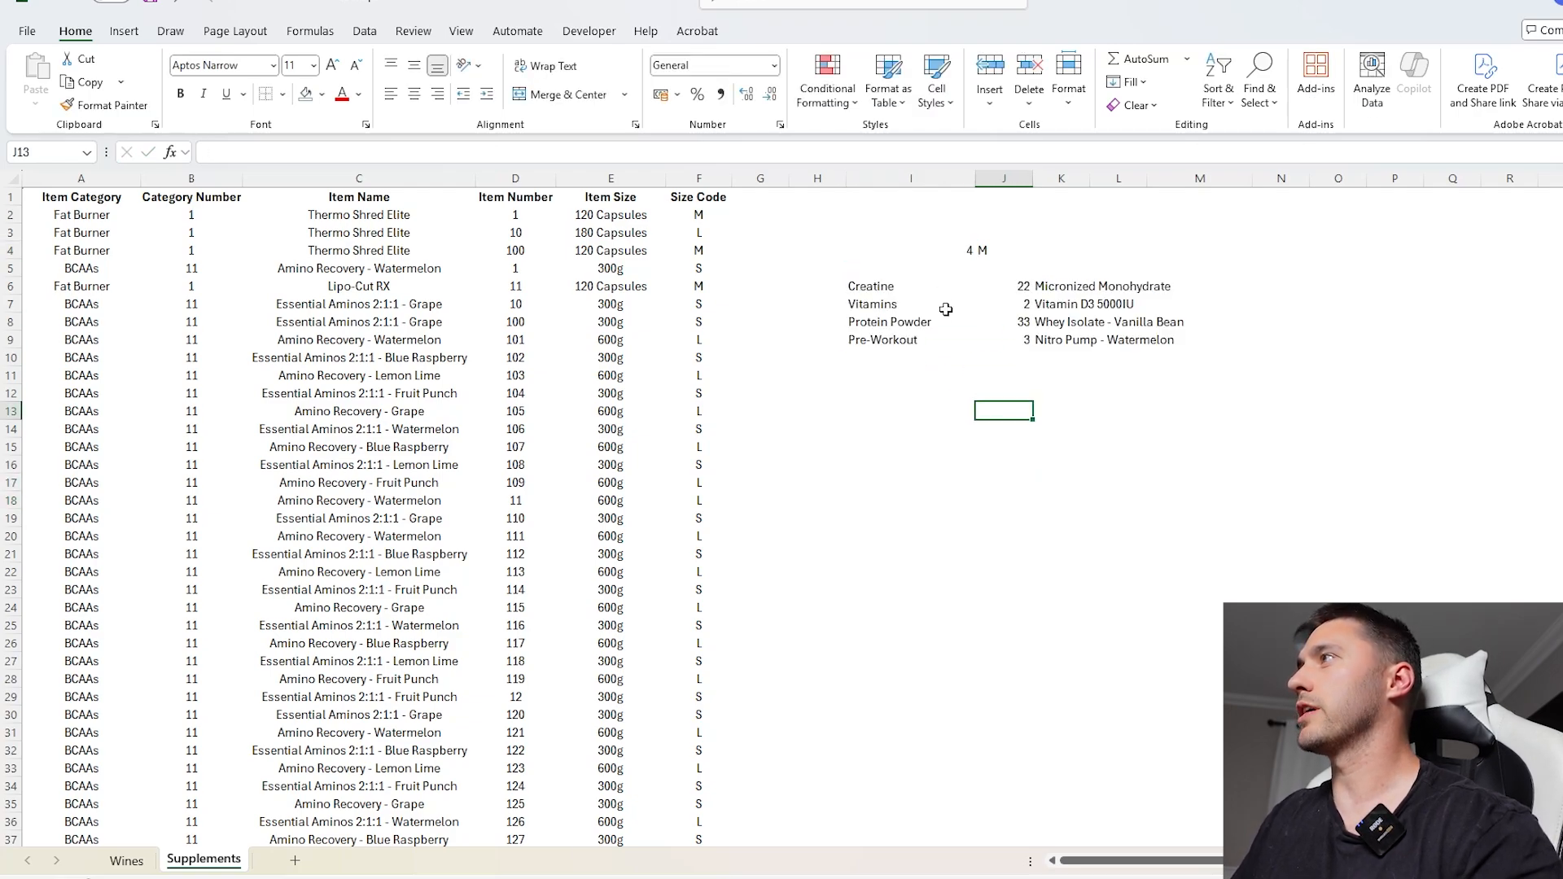
pyautogui.click(947, 252)
pyautogui.write('2')
pyautogui.click(1005, 454)
# - Add "None found" as the if_empty argument of the FILTER formula in I6
pyautogui.click(899, 289)
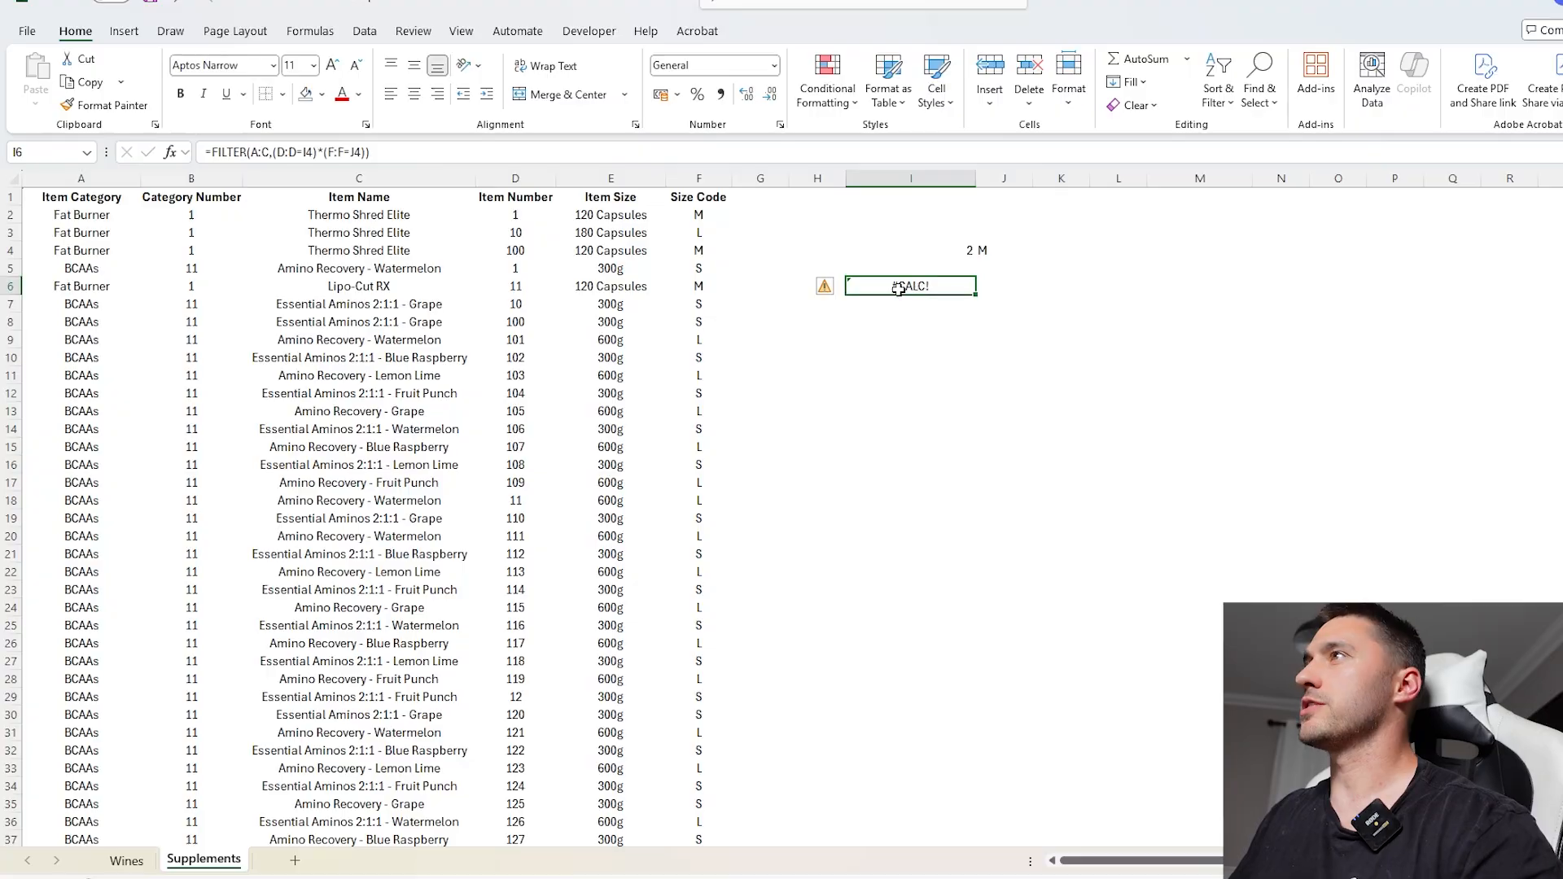
pyautogui.click(369, 154)
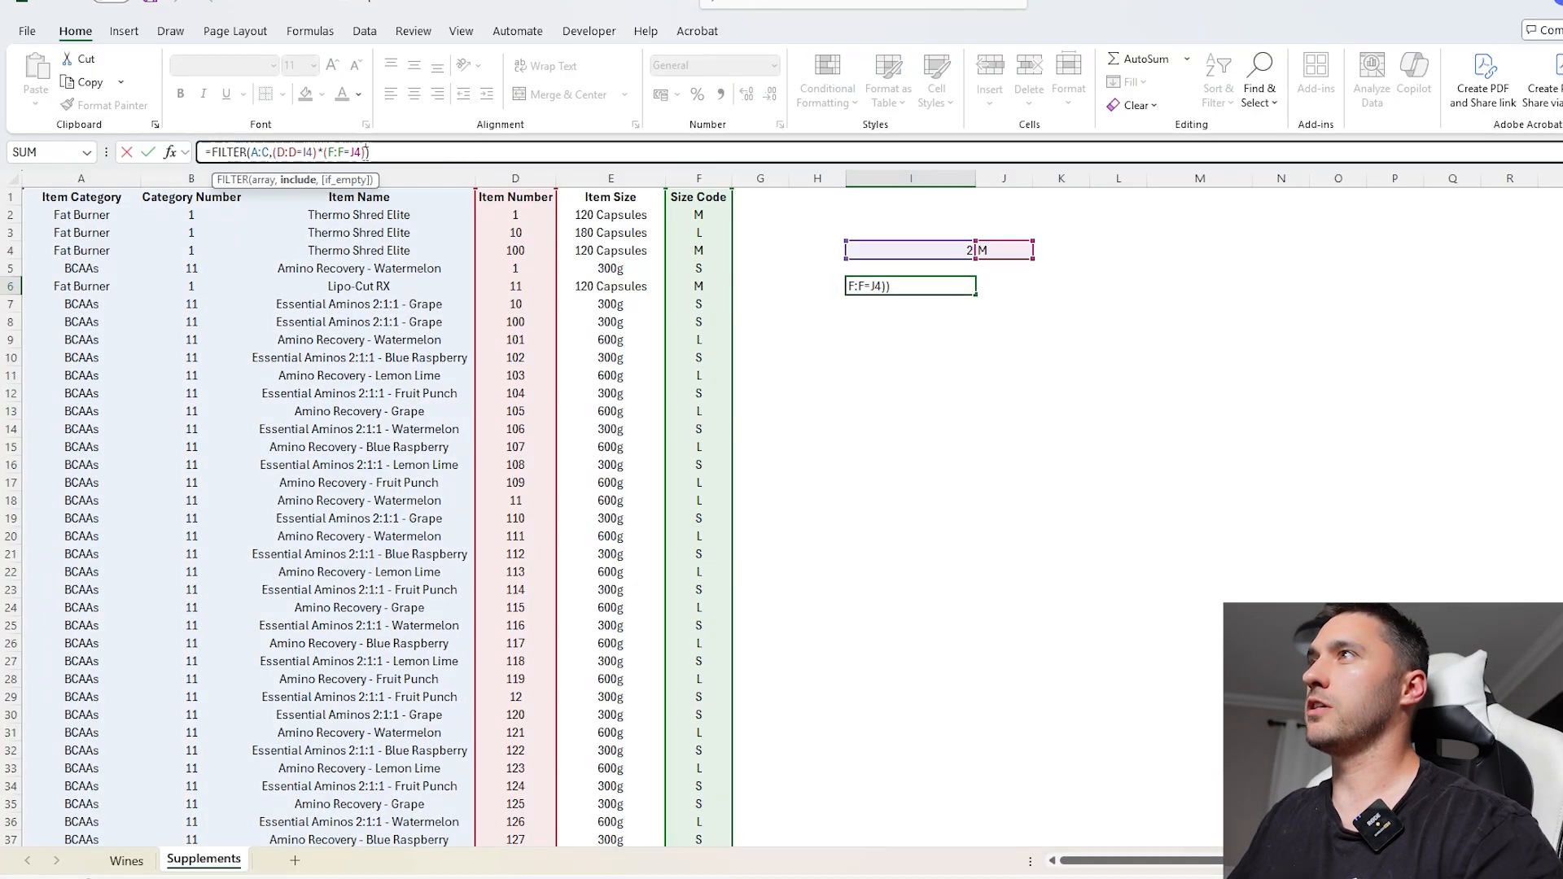
pyautogui.write(',')
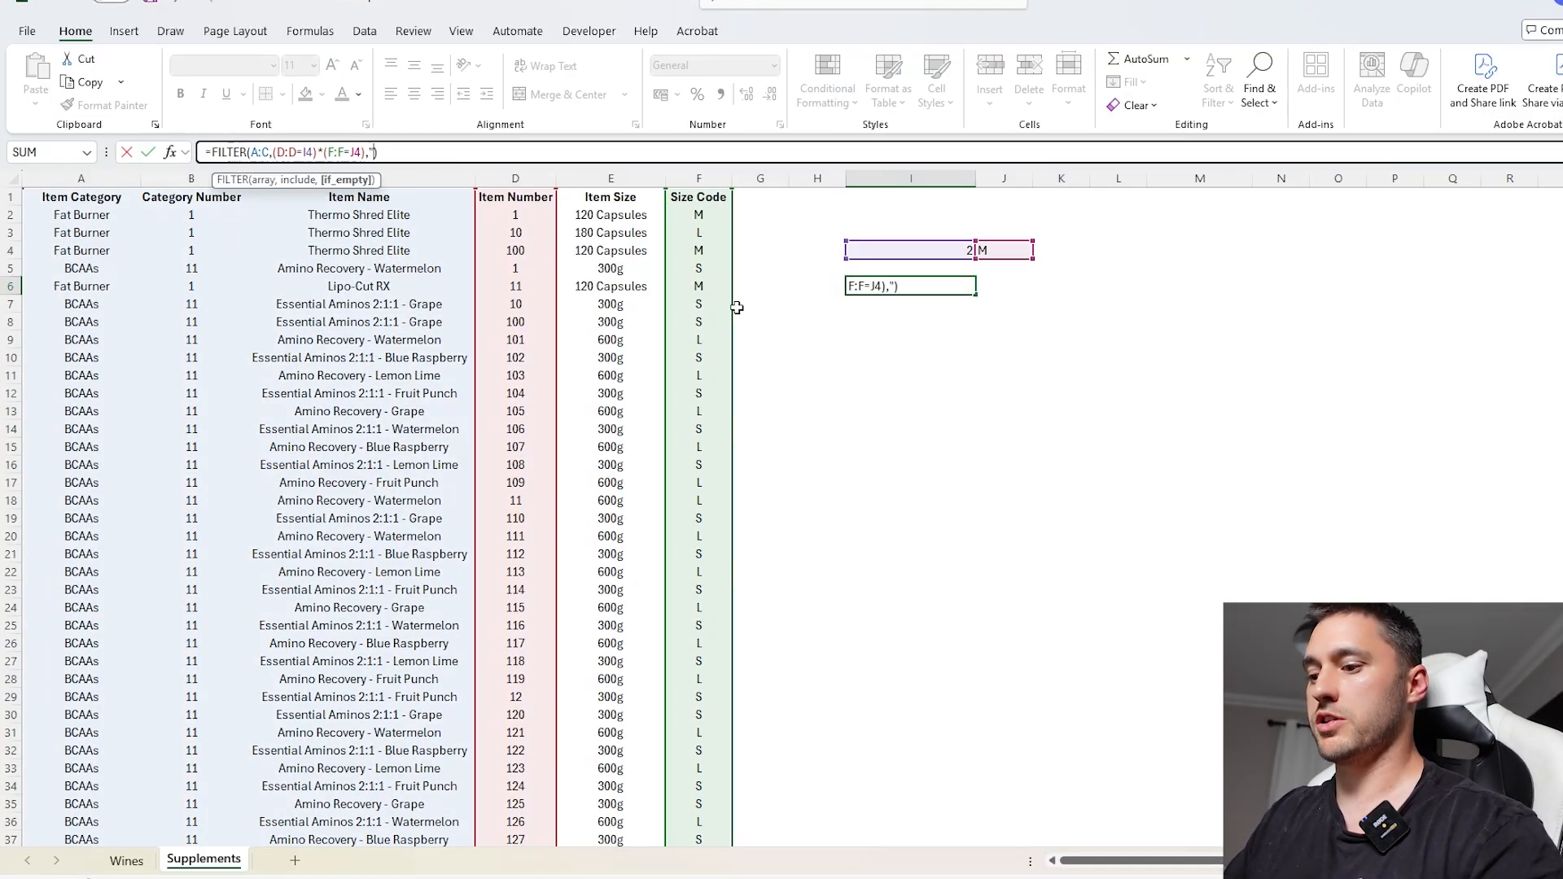
pyautogui.write('"None found')
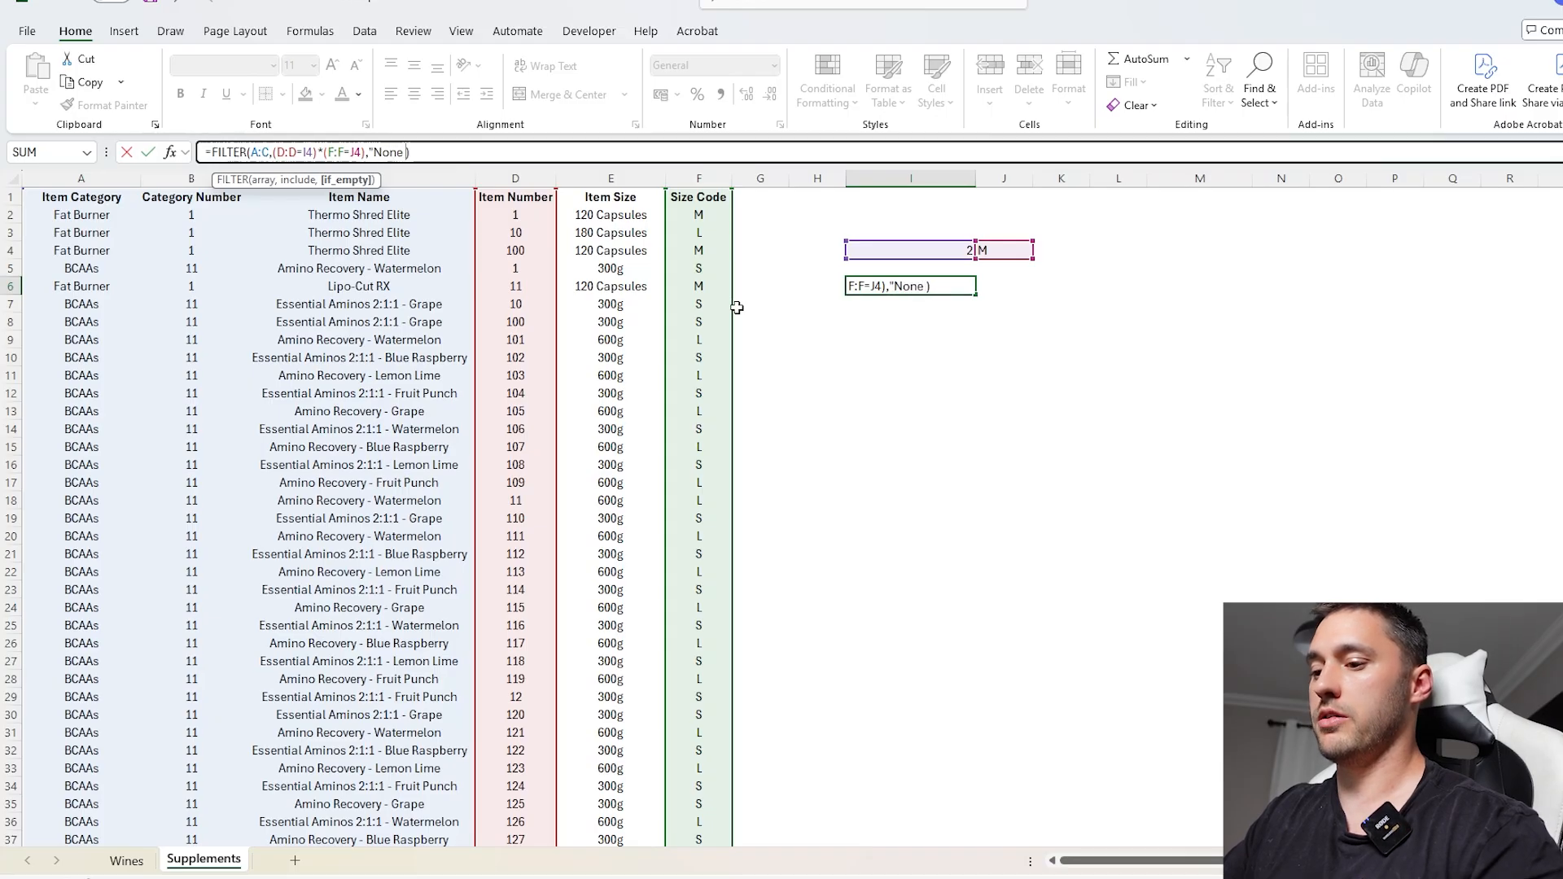
pyautogui.write('"')
pyautogui.press('Return')
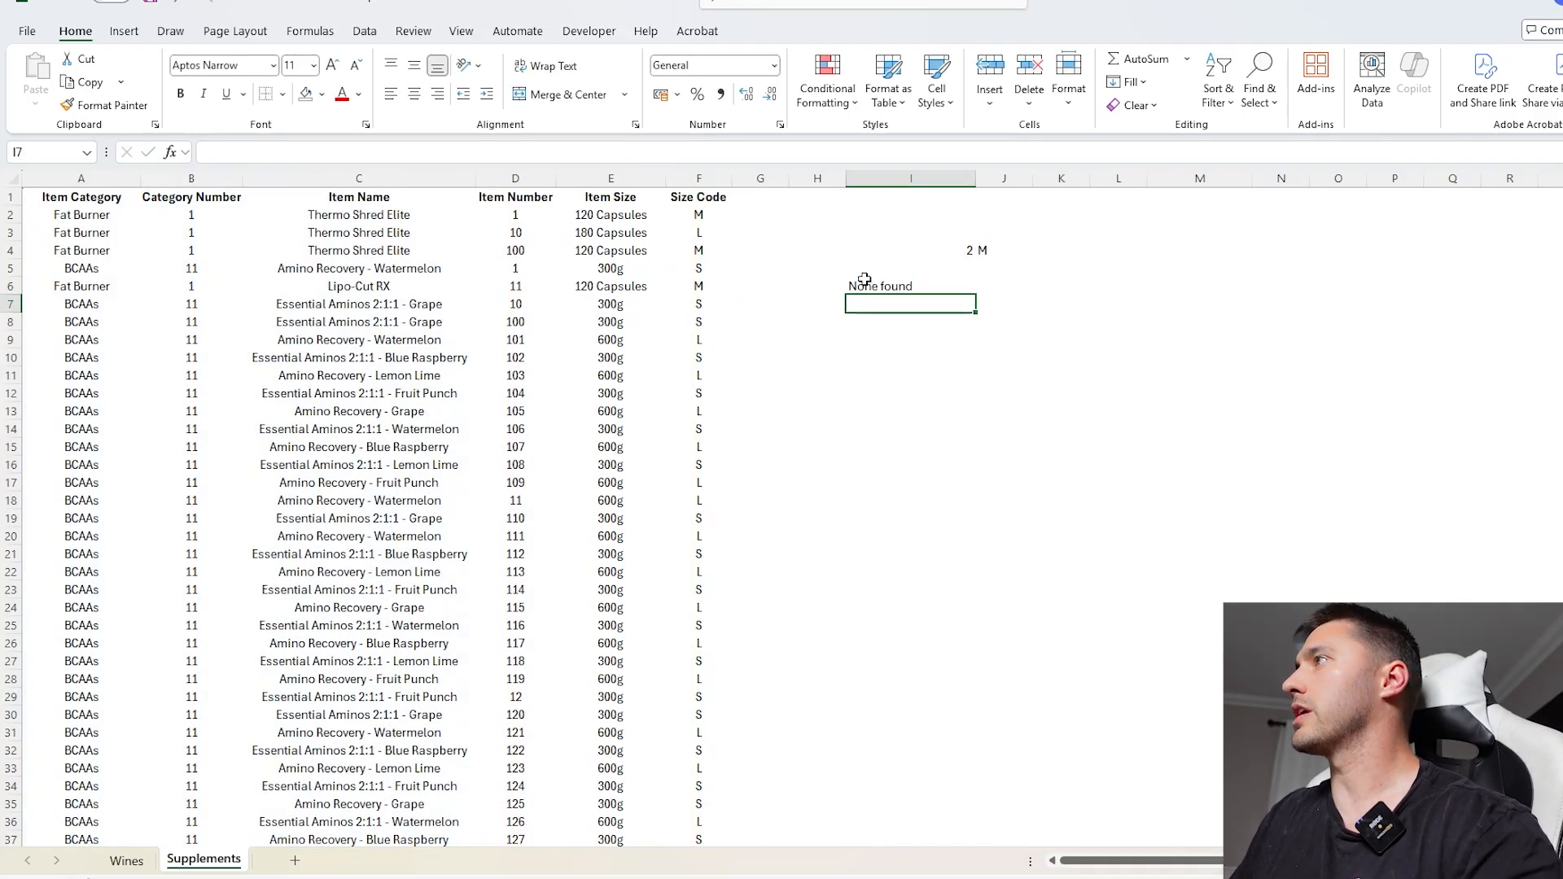
# - Set the item number in I4 to 7 and select the range I3:N18 around the criteria and results
pyautogui.press('Up')
pyautogui.click(948, 246)
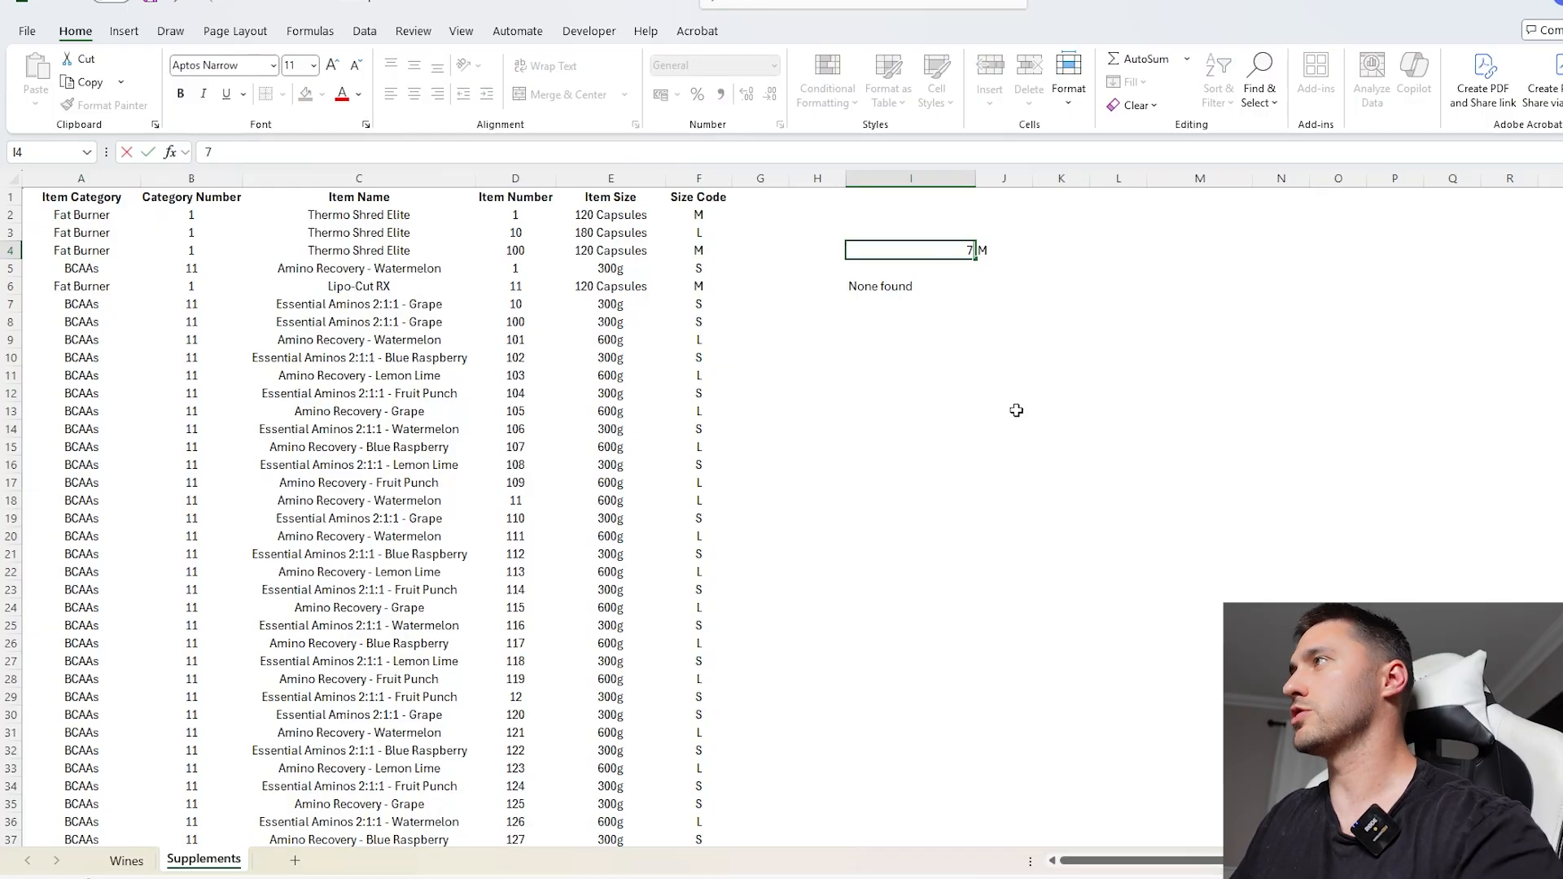
pyautogui.moveTo(912, 232); pyautogui.dragTo(1273, 504)
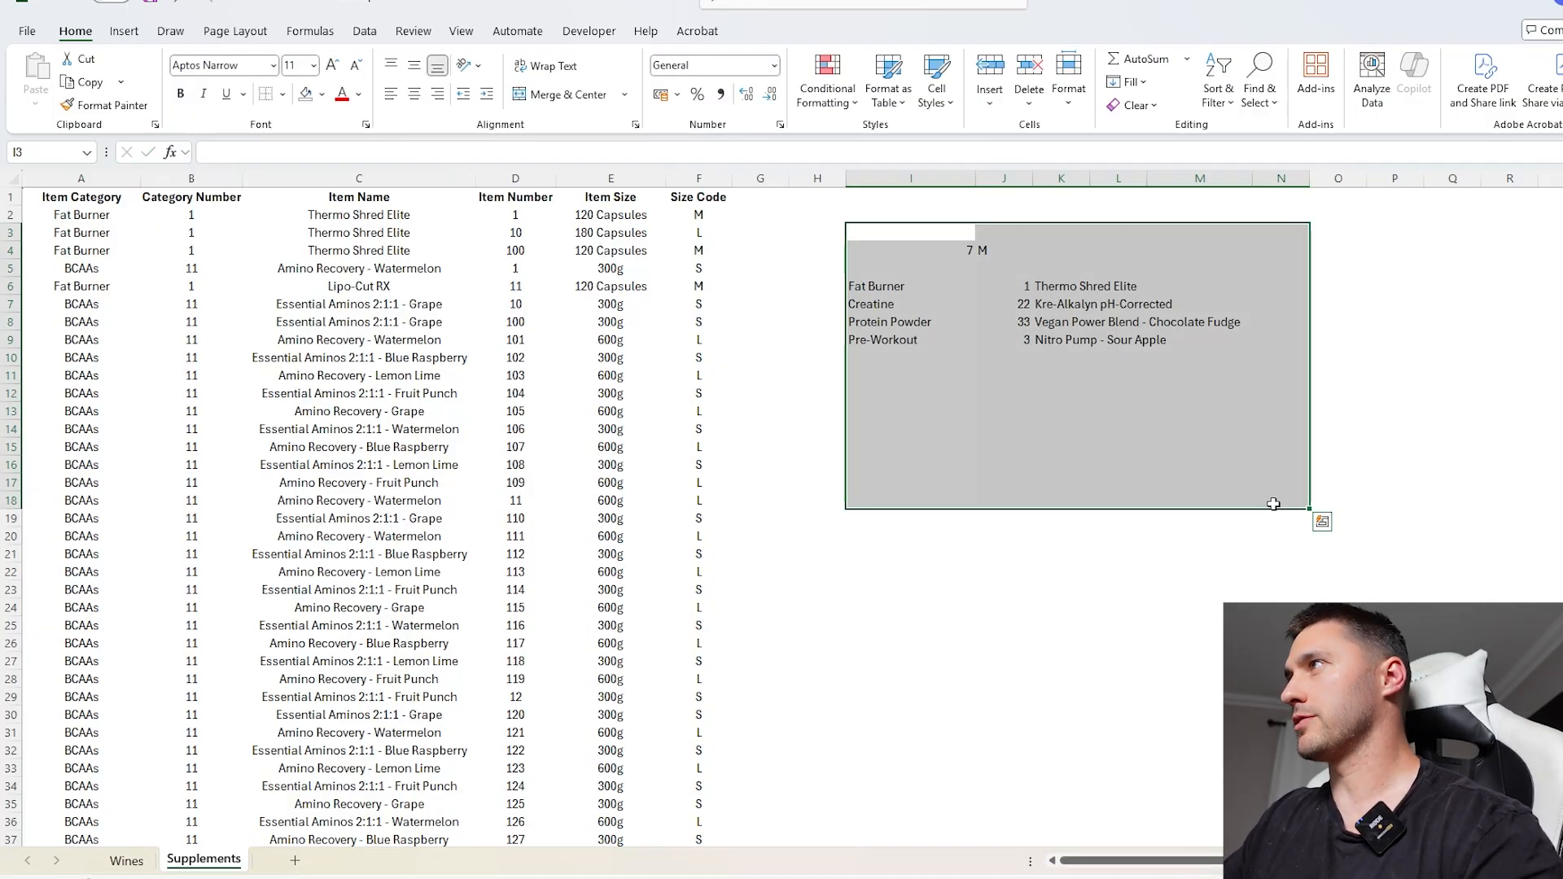
# - On the Wines sheet, highlight the wine name CORREL Chianti in A16 and the Sweetness header in E1 in yellow
pyautogui.hotkey('ctrl', 'pageup')
pyautogui.click(156, 286)
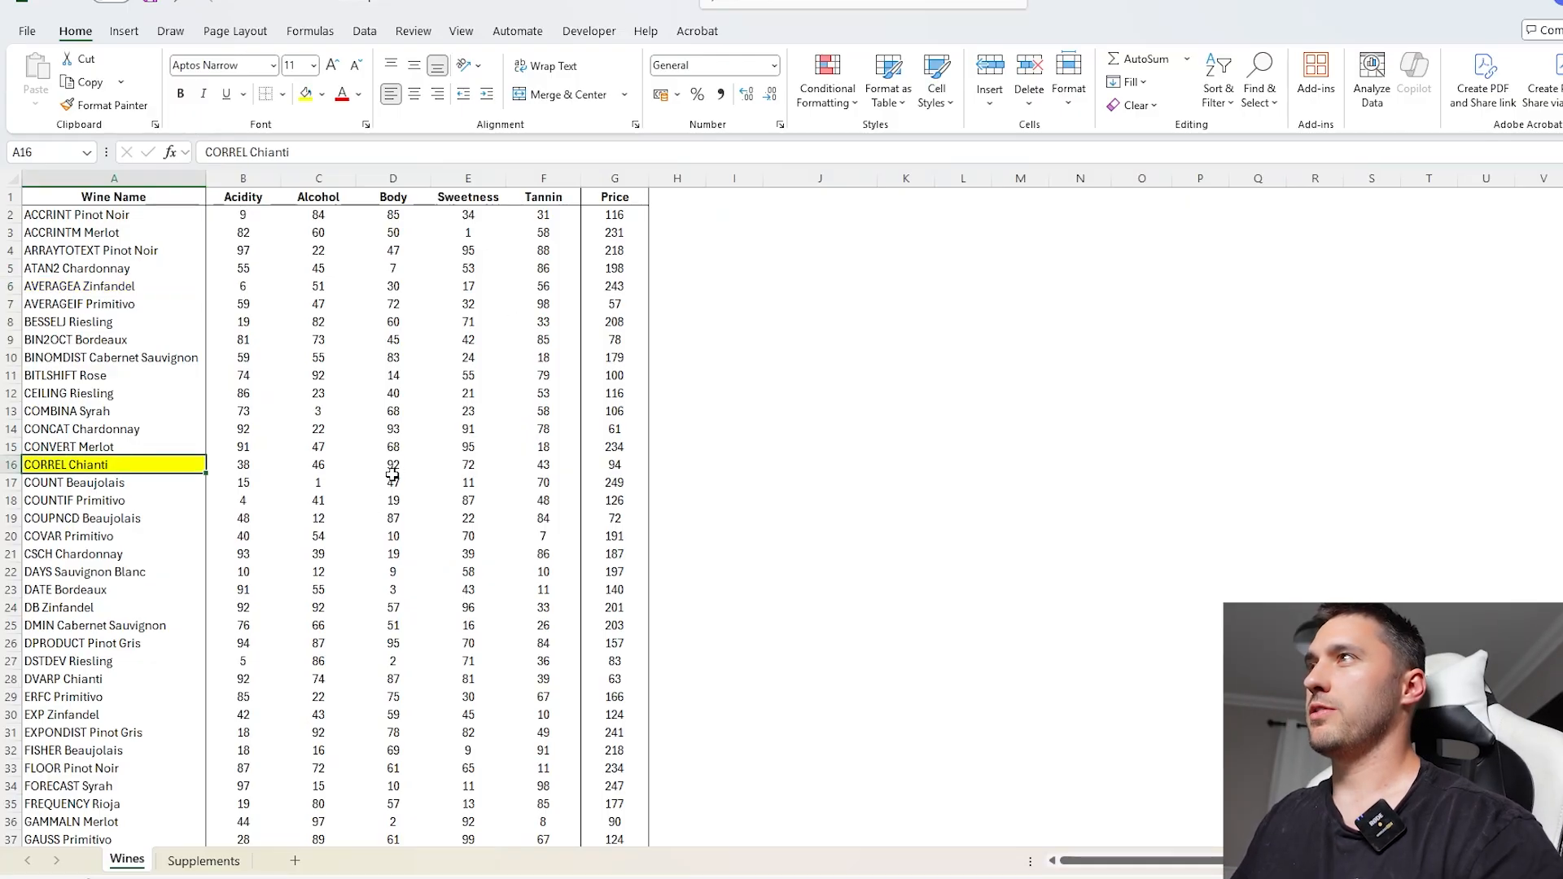
pyautogui.click(461, 198)
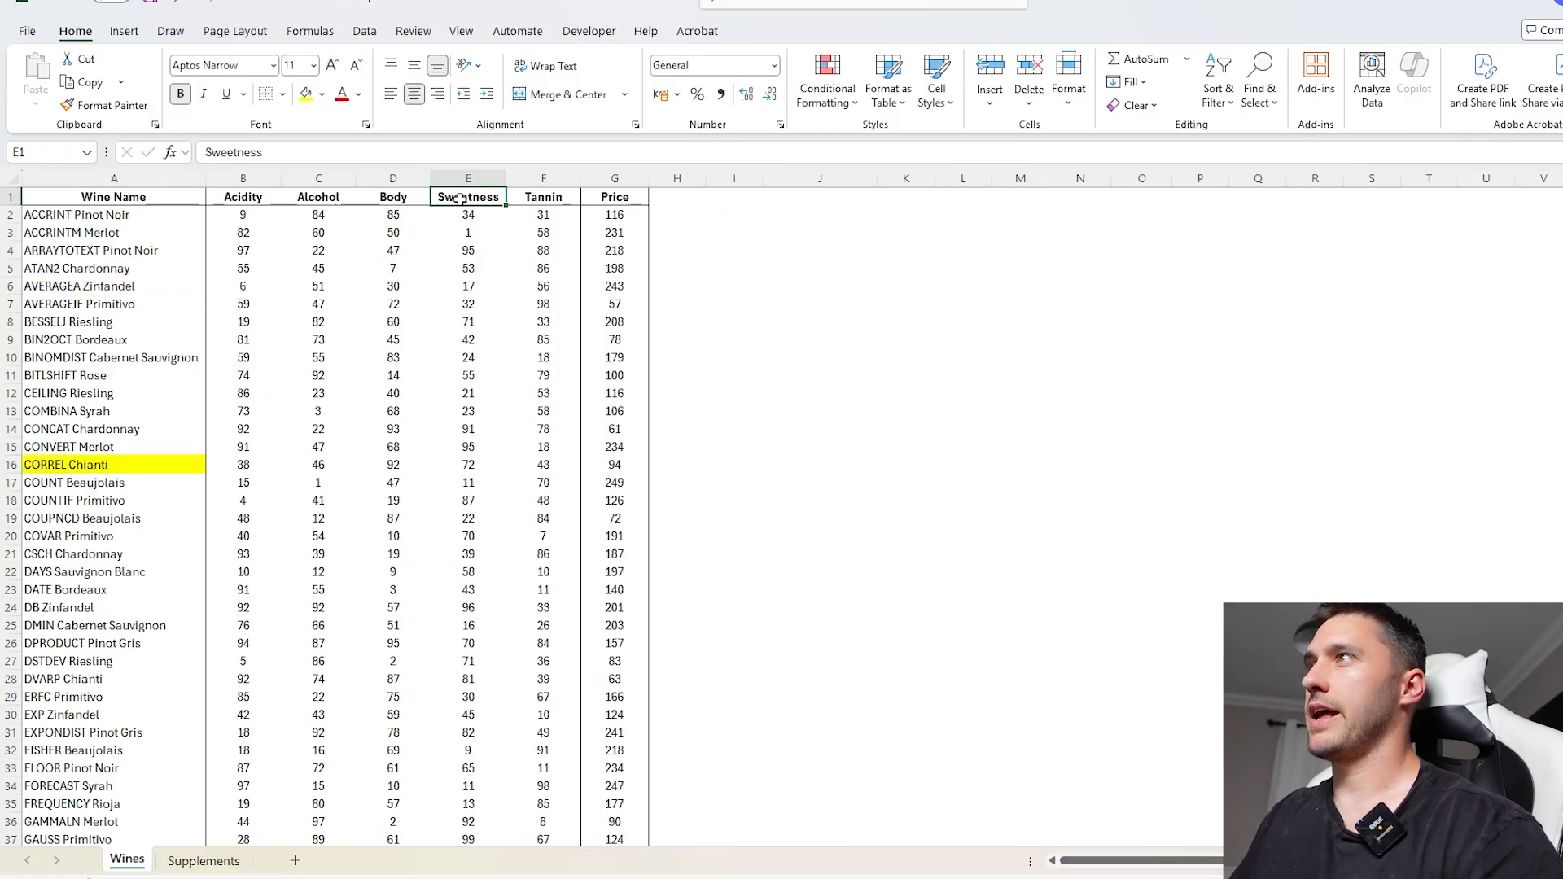
pyautogui.click(306, 94)
# - Examine where the CORREL Chianti row and the Sweetness column intersect
pyautogui.hotkey('ctrl', 'shift', 'Down')
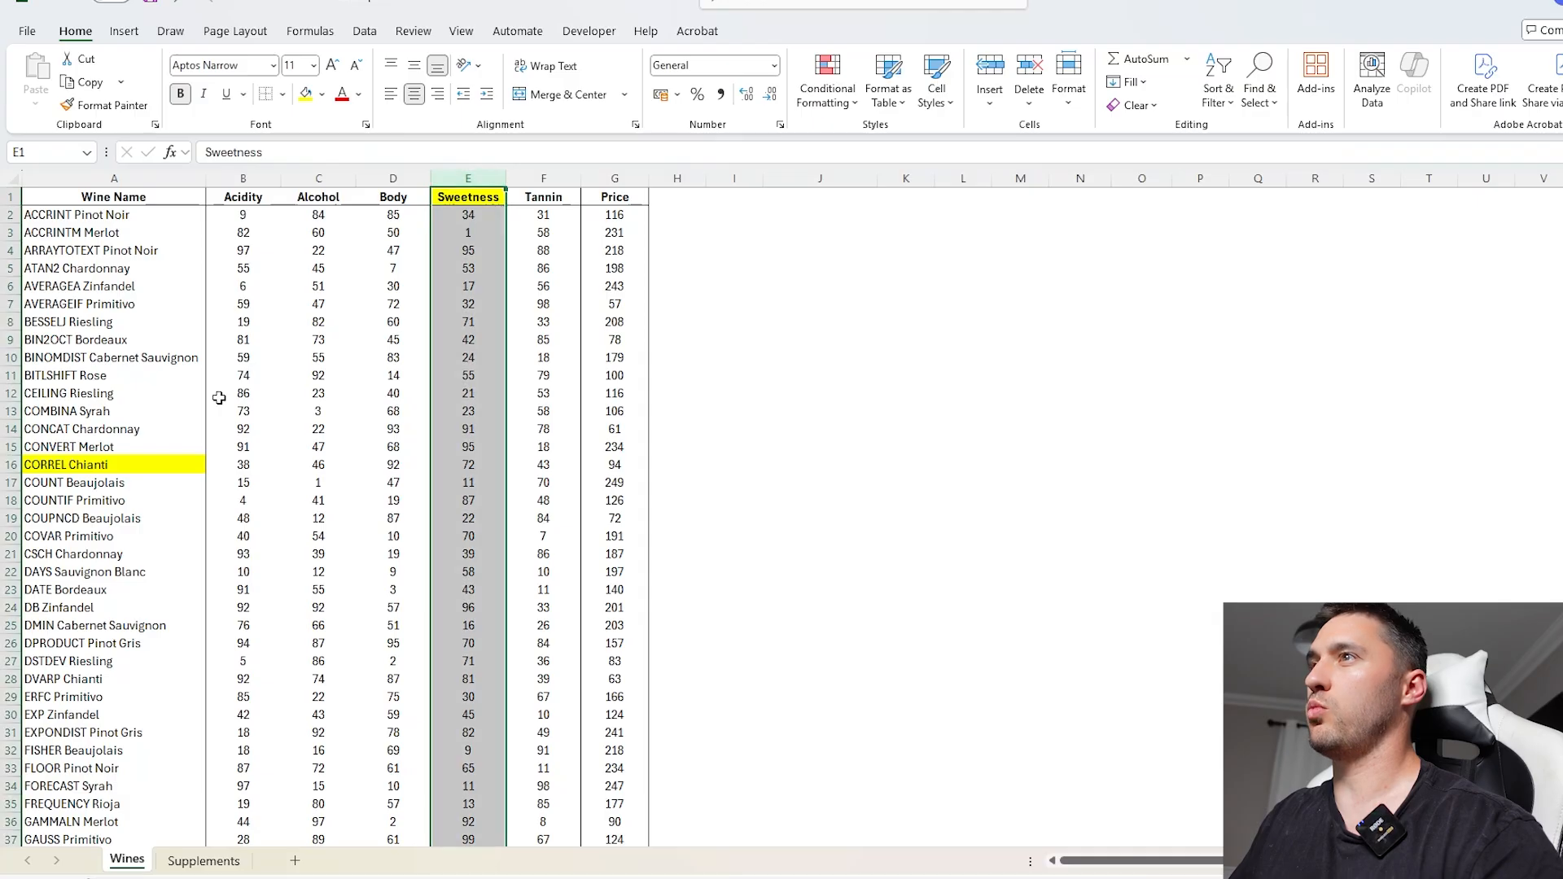
pyautogui.click(24, 468)
pyautogui.click(478, 466)
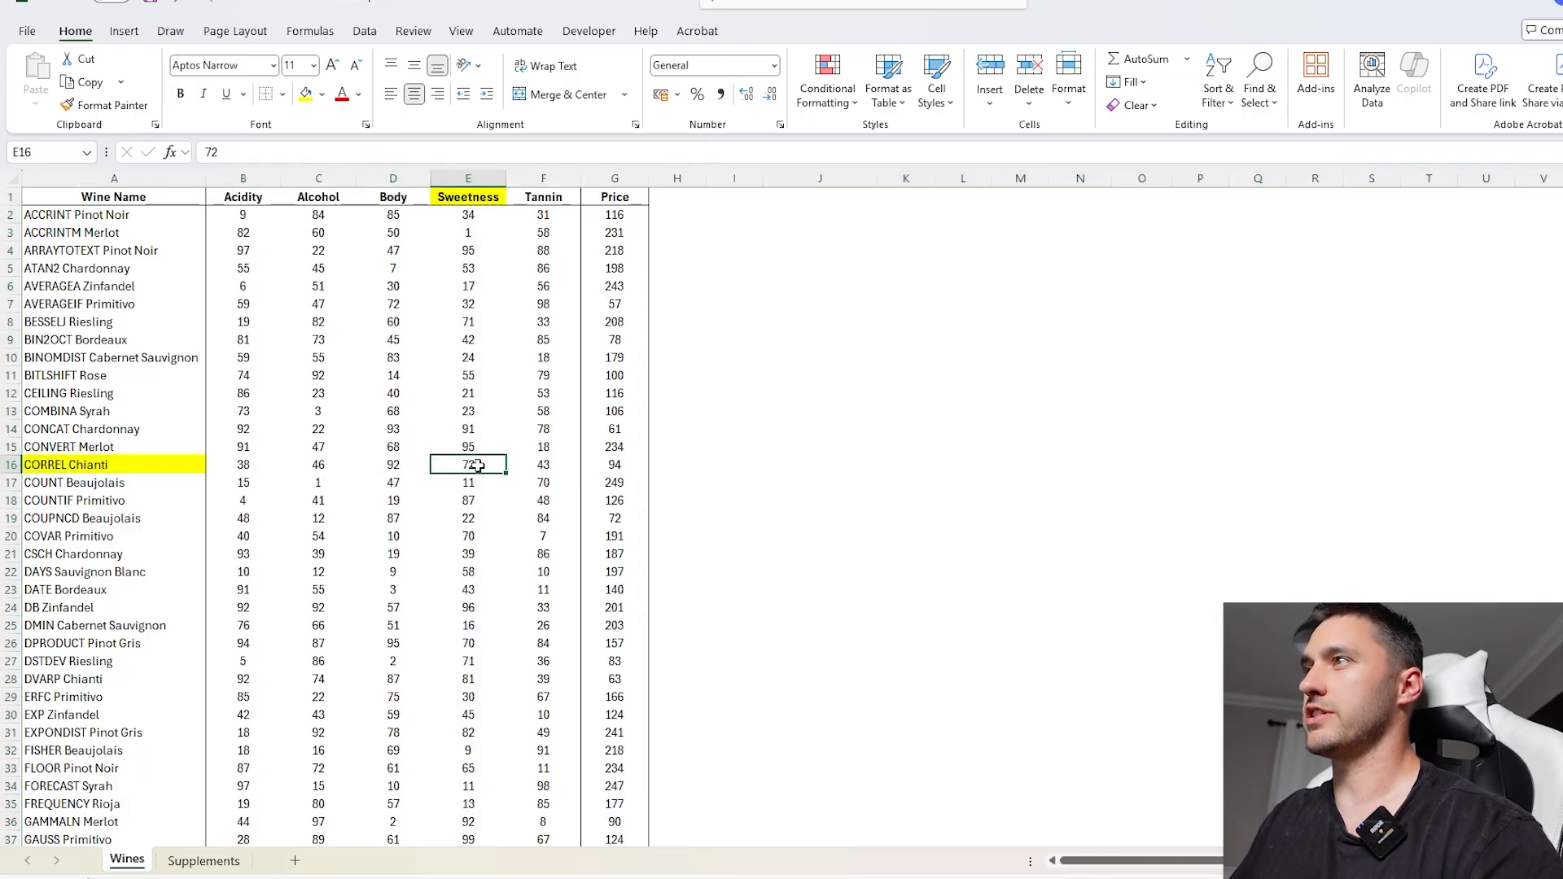
pyautogui.click(11, 465)
pyautogui.keyDown('ctrl'); pyautogui.click(481, 178); pyautogui.keyUp('ctrl')
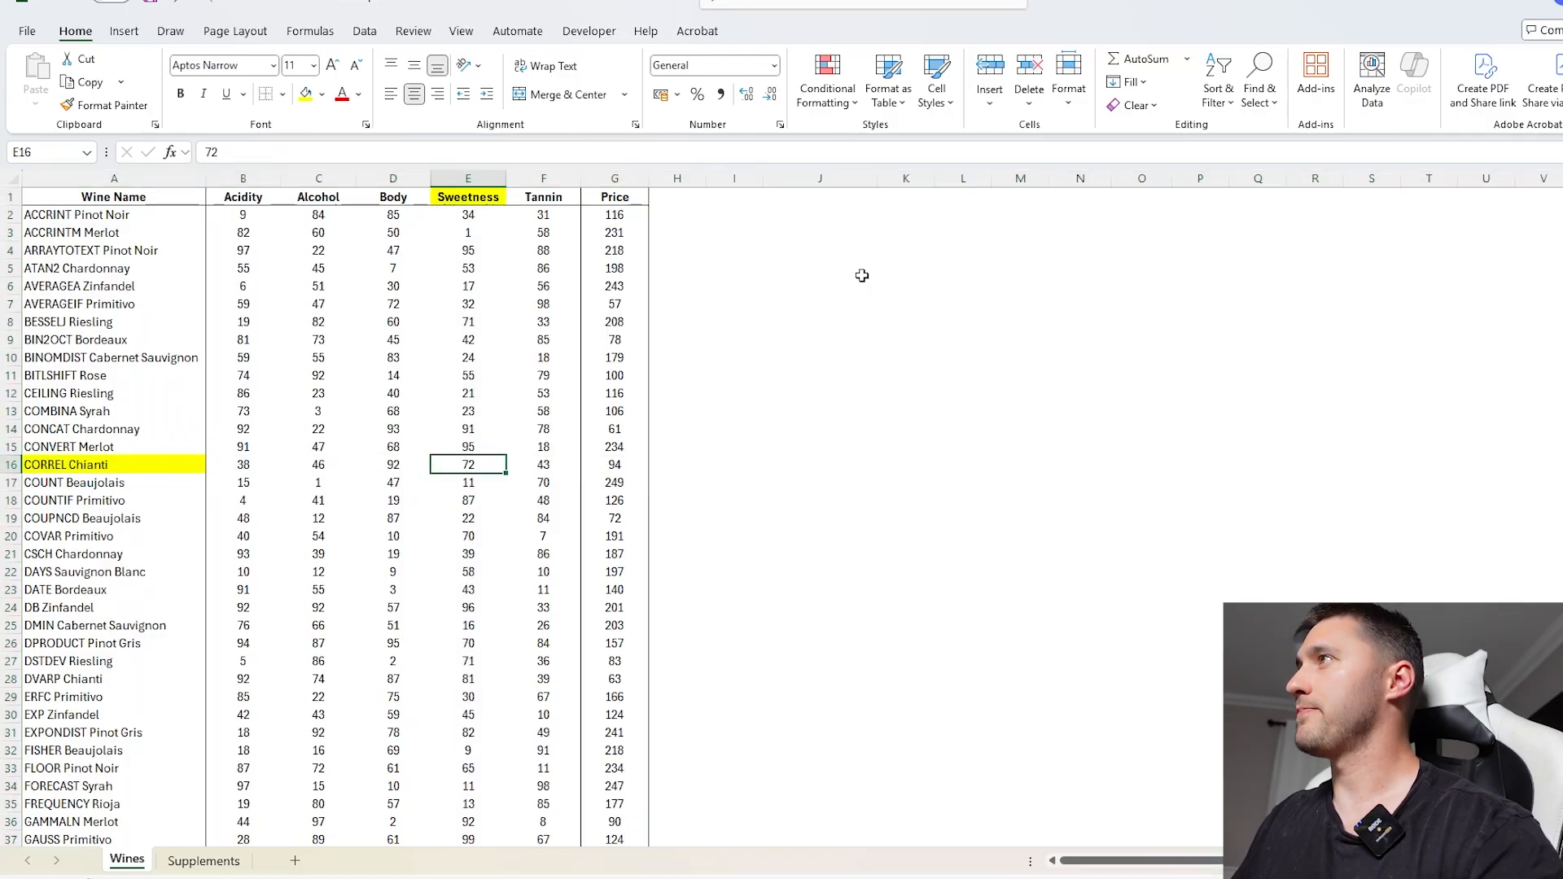
# - Enter =XLOOKUP(J4,A:A,B:G) in J8 to return every attribute and the price of the wine named in J4
pyautogui.click(820, 321)
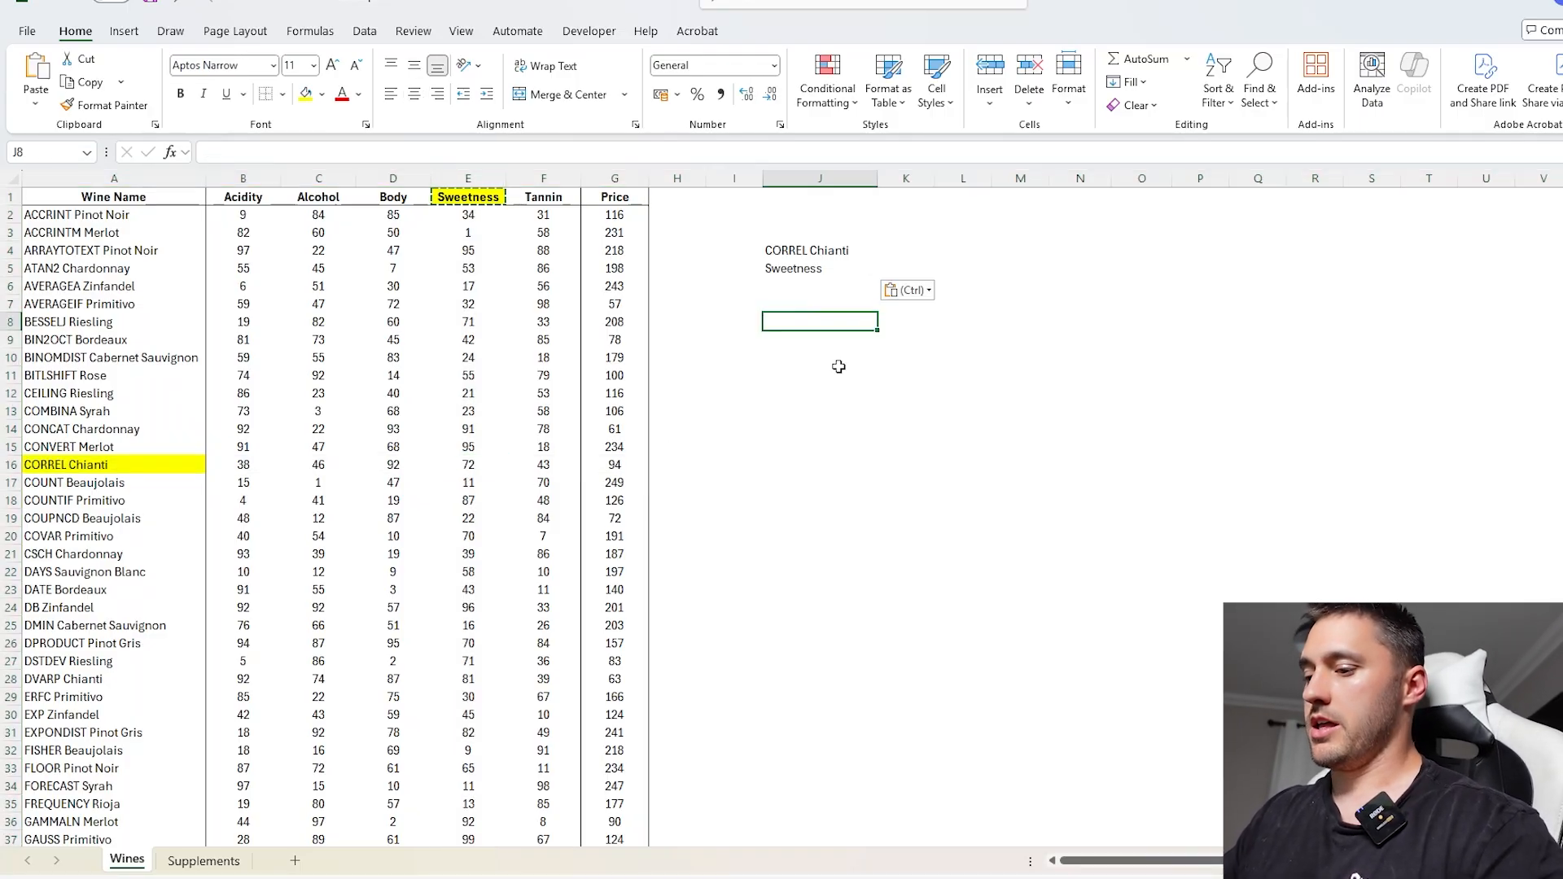
pyautogui.write('=XLOOKUP(')
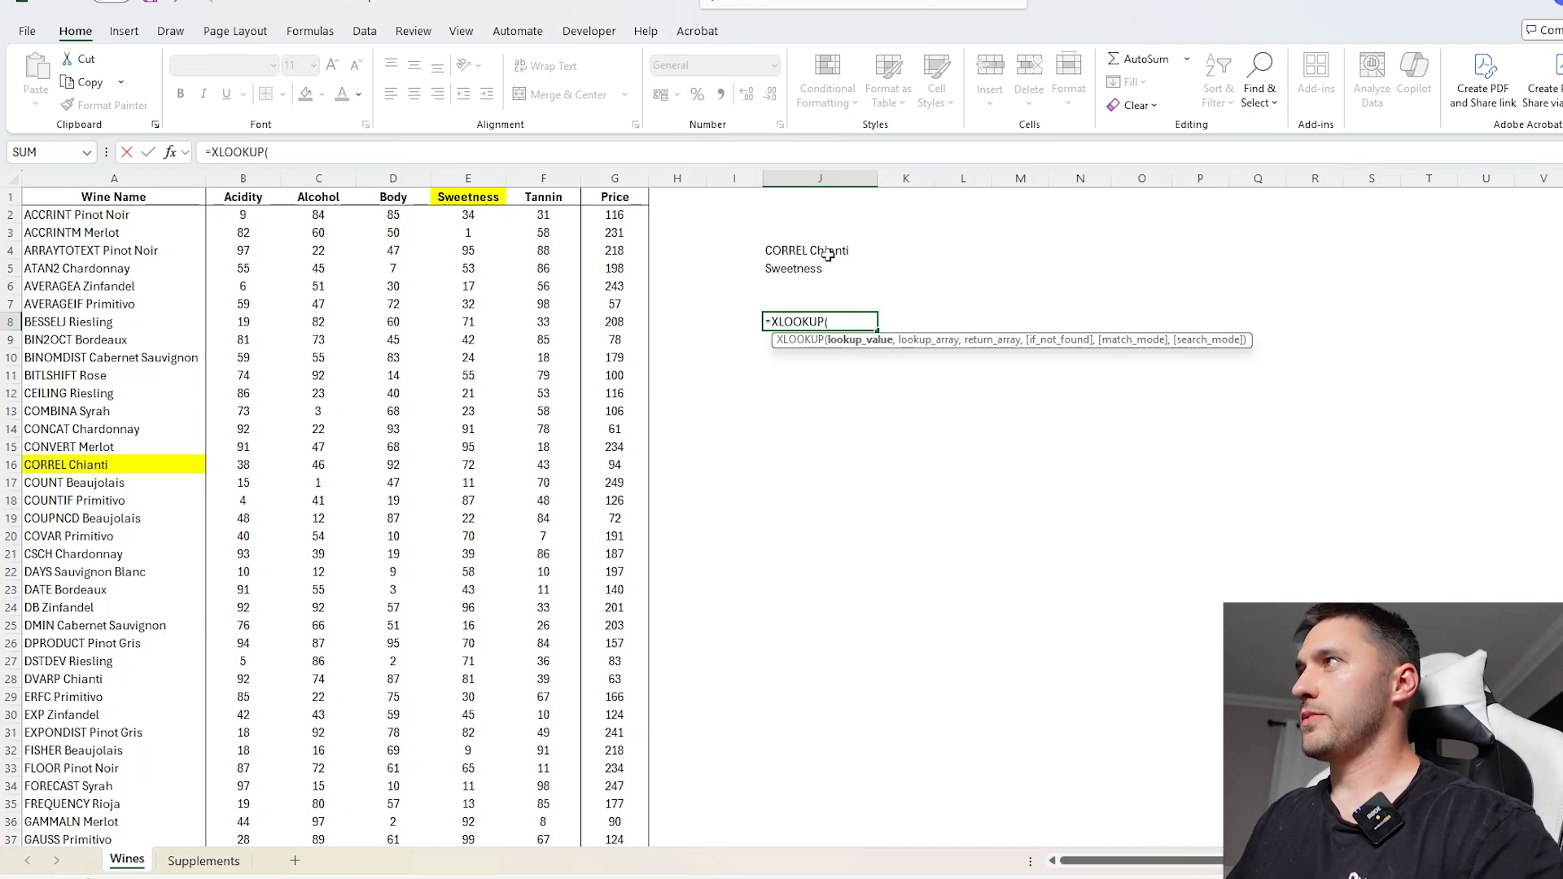
pyautogui.click(827, 252)
pyautogui.write(',')
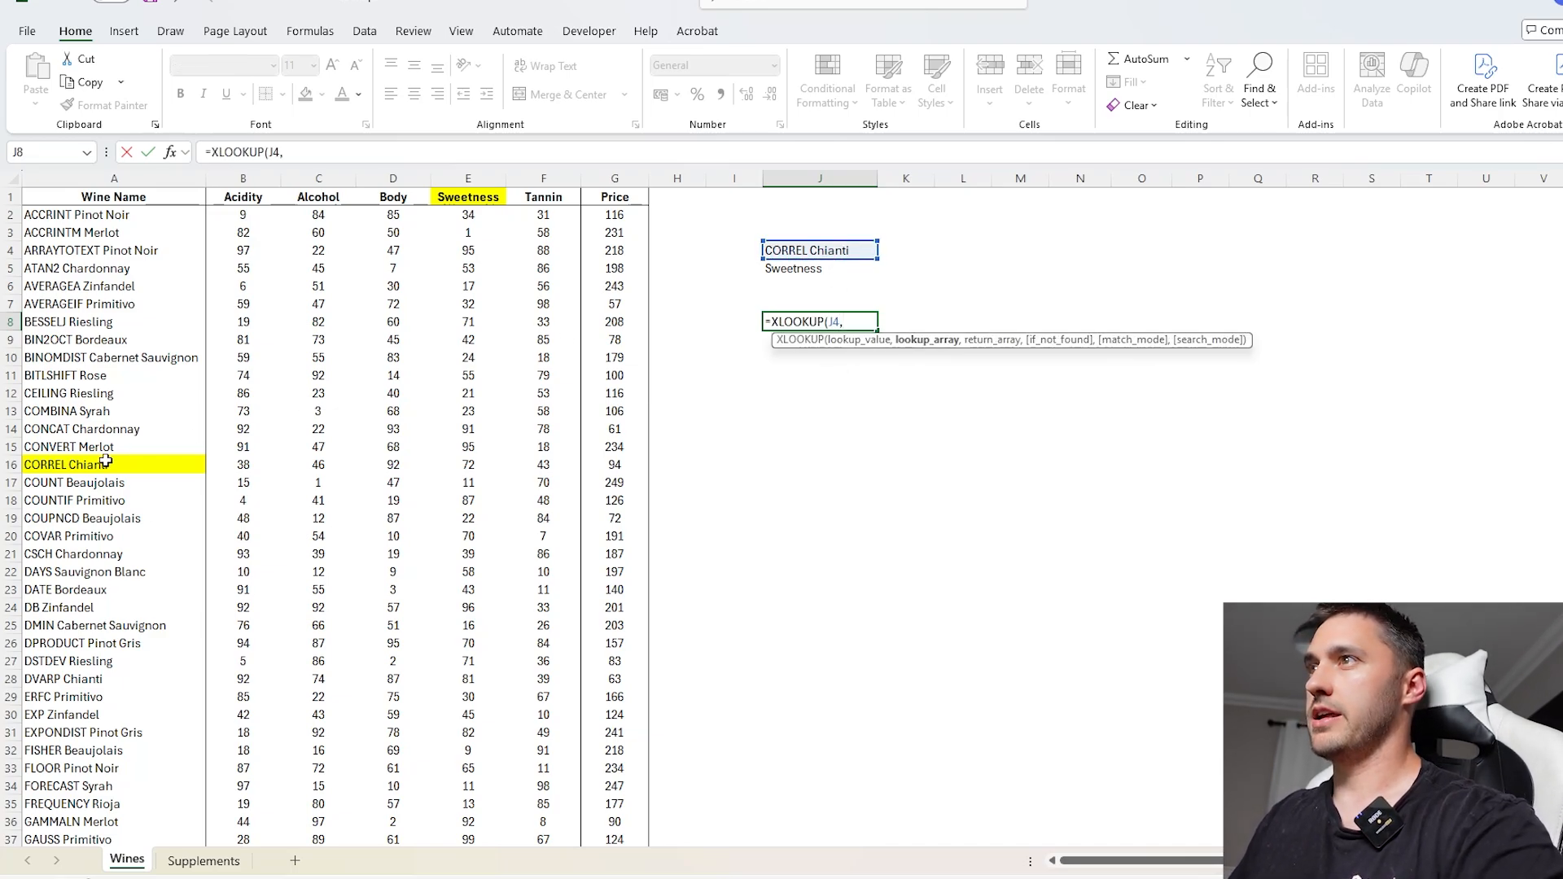
pyautogui.click(152, 179)
pyautogui.write(',')
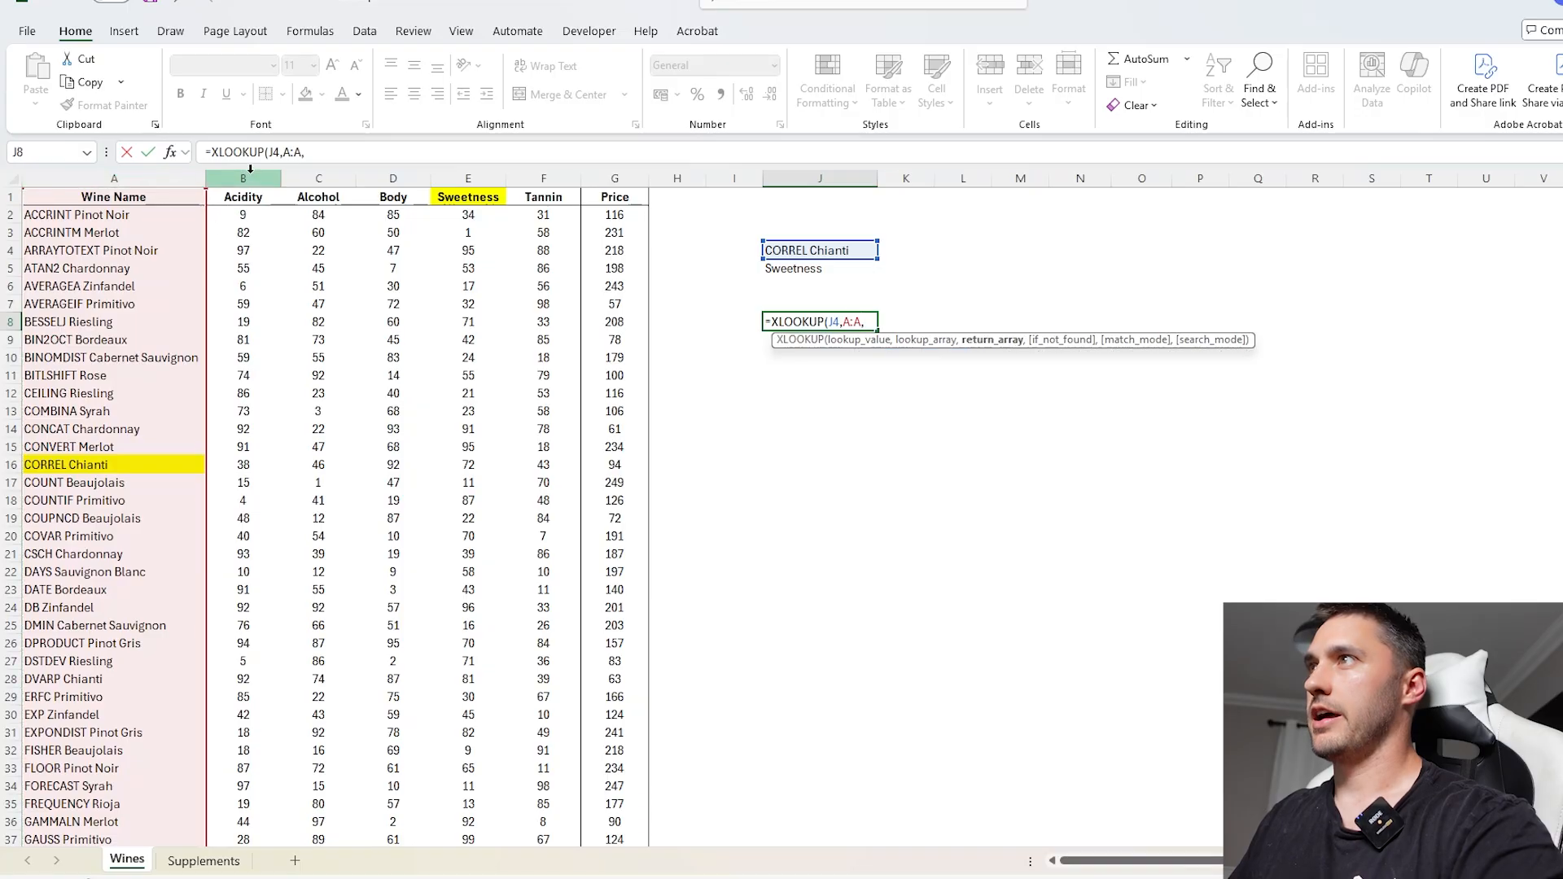
pyautogui.moveTo(250, 168); pyautogui.dragTo(618, 178)
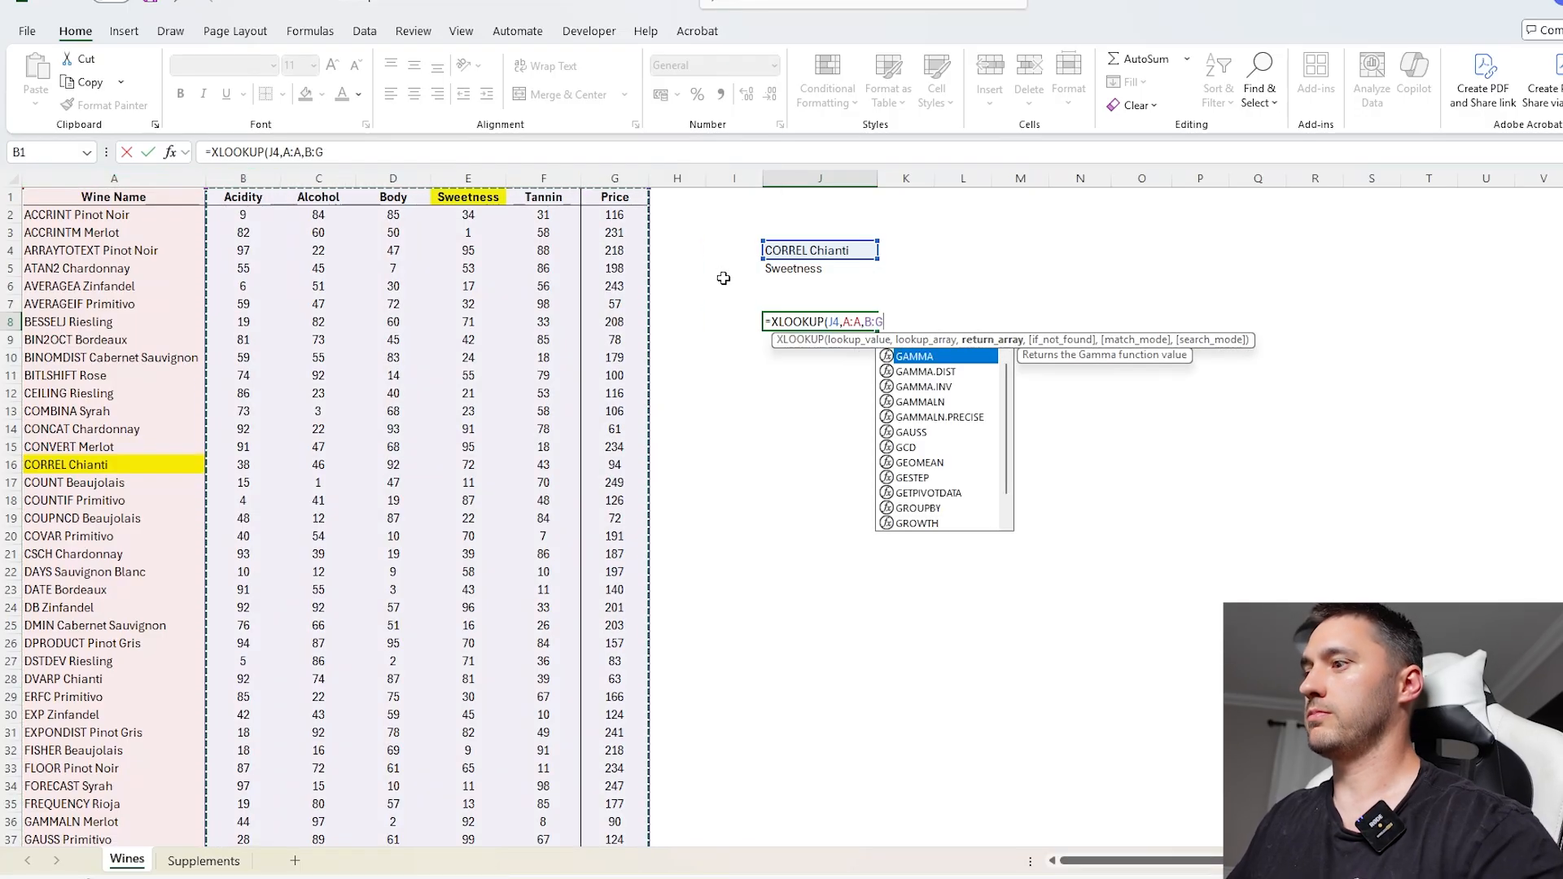
pyautogui.press('Return')
pyautogui.click(816, 322)
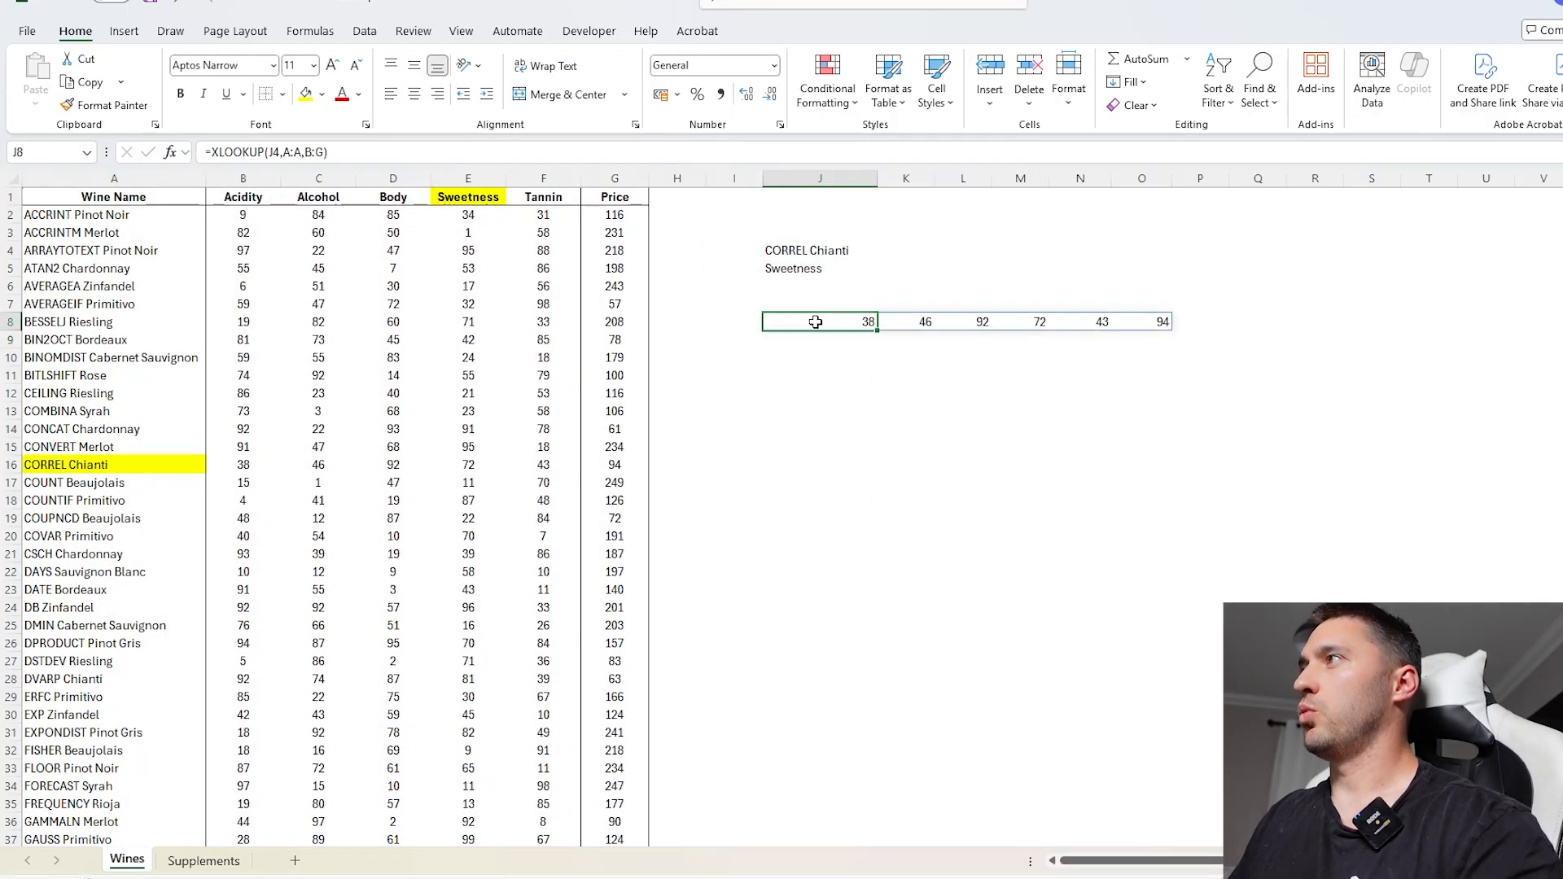
# - Enter =XLOOKUP(J5,B1:G1,J8#) in J10 to pick the attribute named in J5 from the spilled results in J8
pyautogui.doubleClick(815, 322)
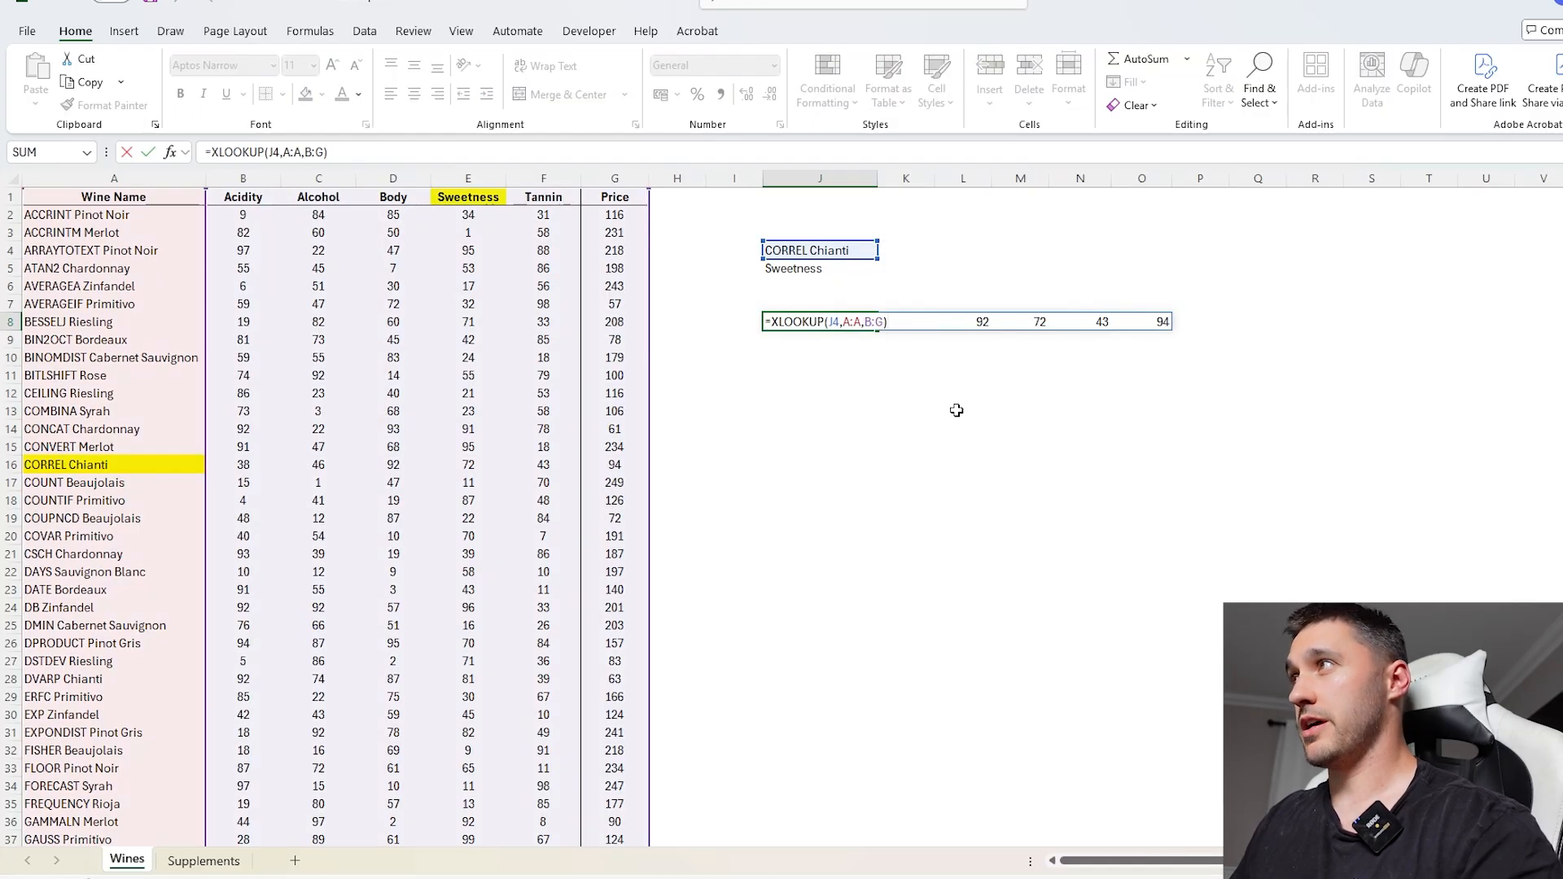
pyautogui.click(805, 355)
pyautogui.write('=xl')
pyautogui.press('Tab')
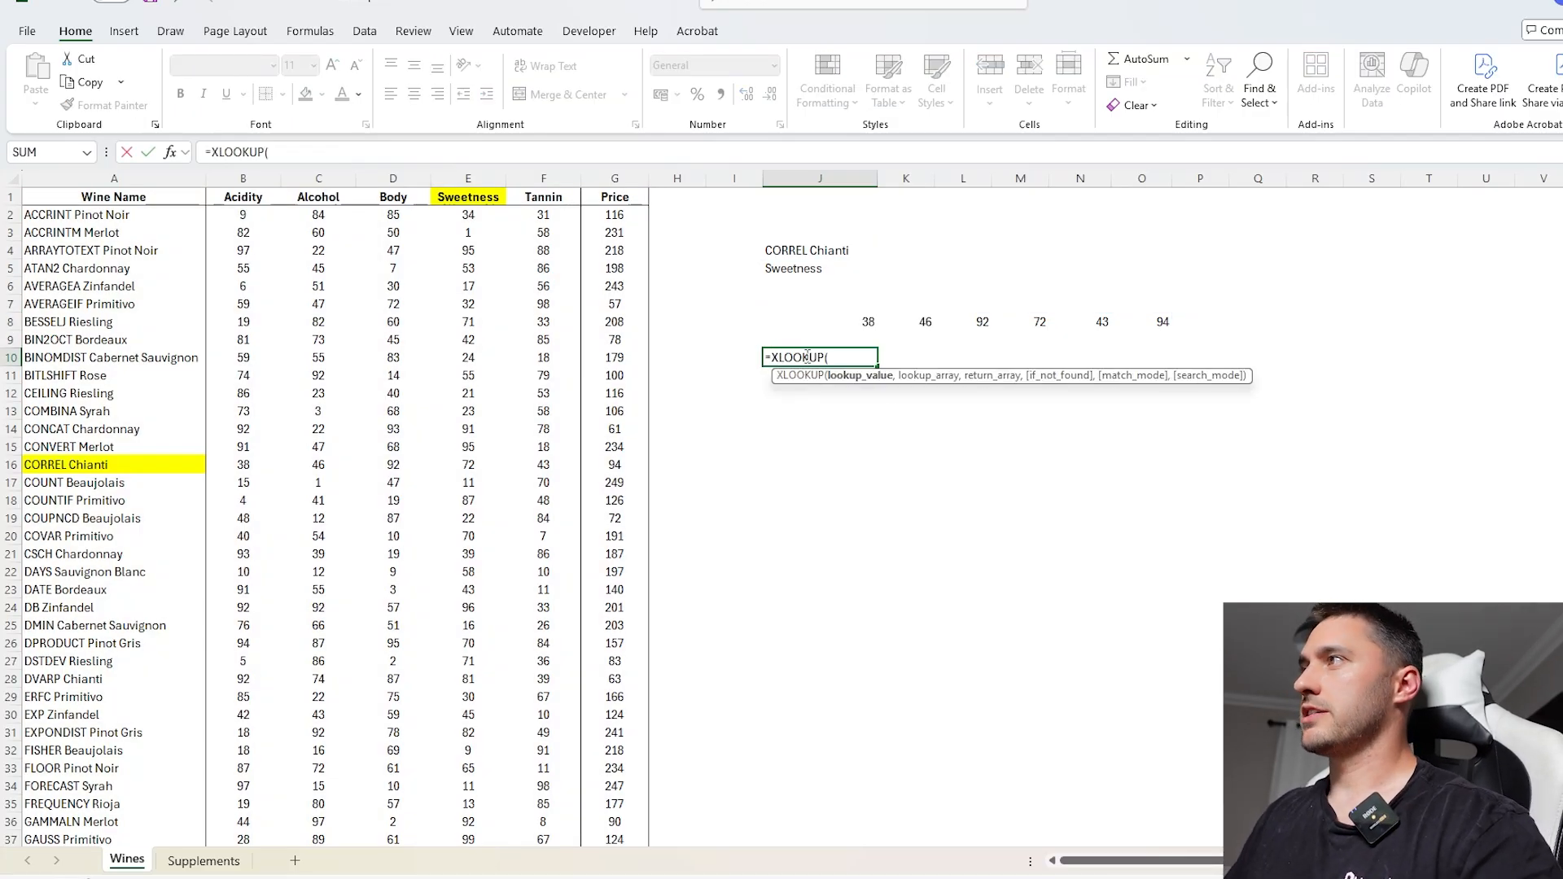
pyautogui.click(814, 273)
pyautogui.write(',')
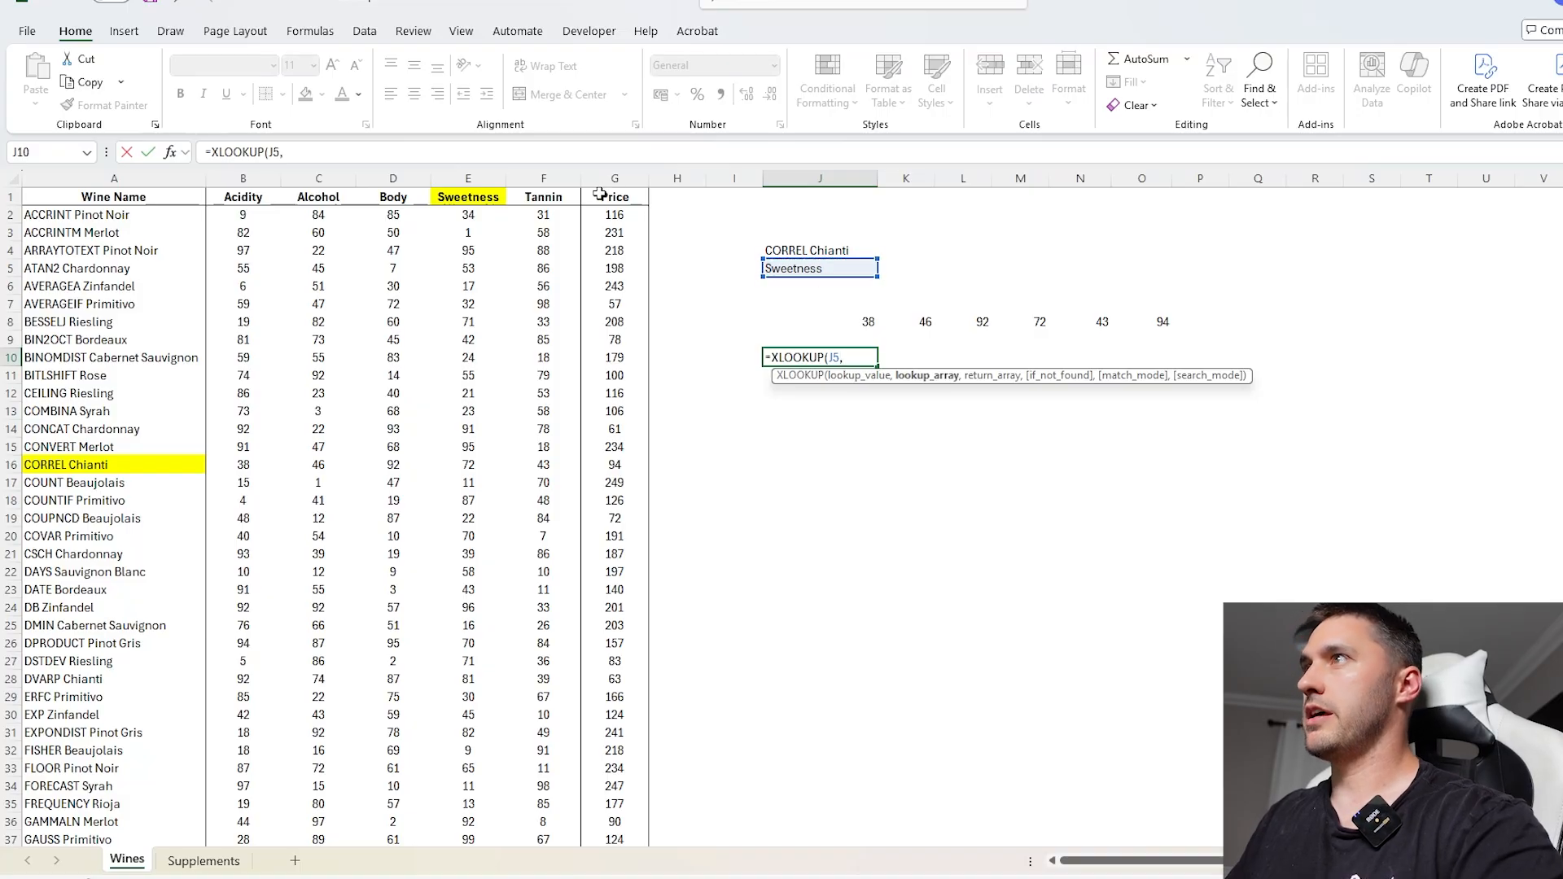
pyautogui.moveTo(615, 197); pyautogui.dragTo(242, 197)
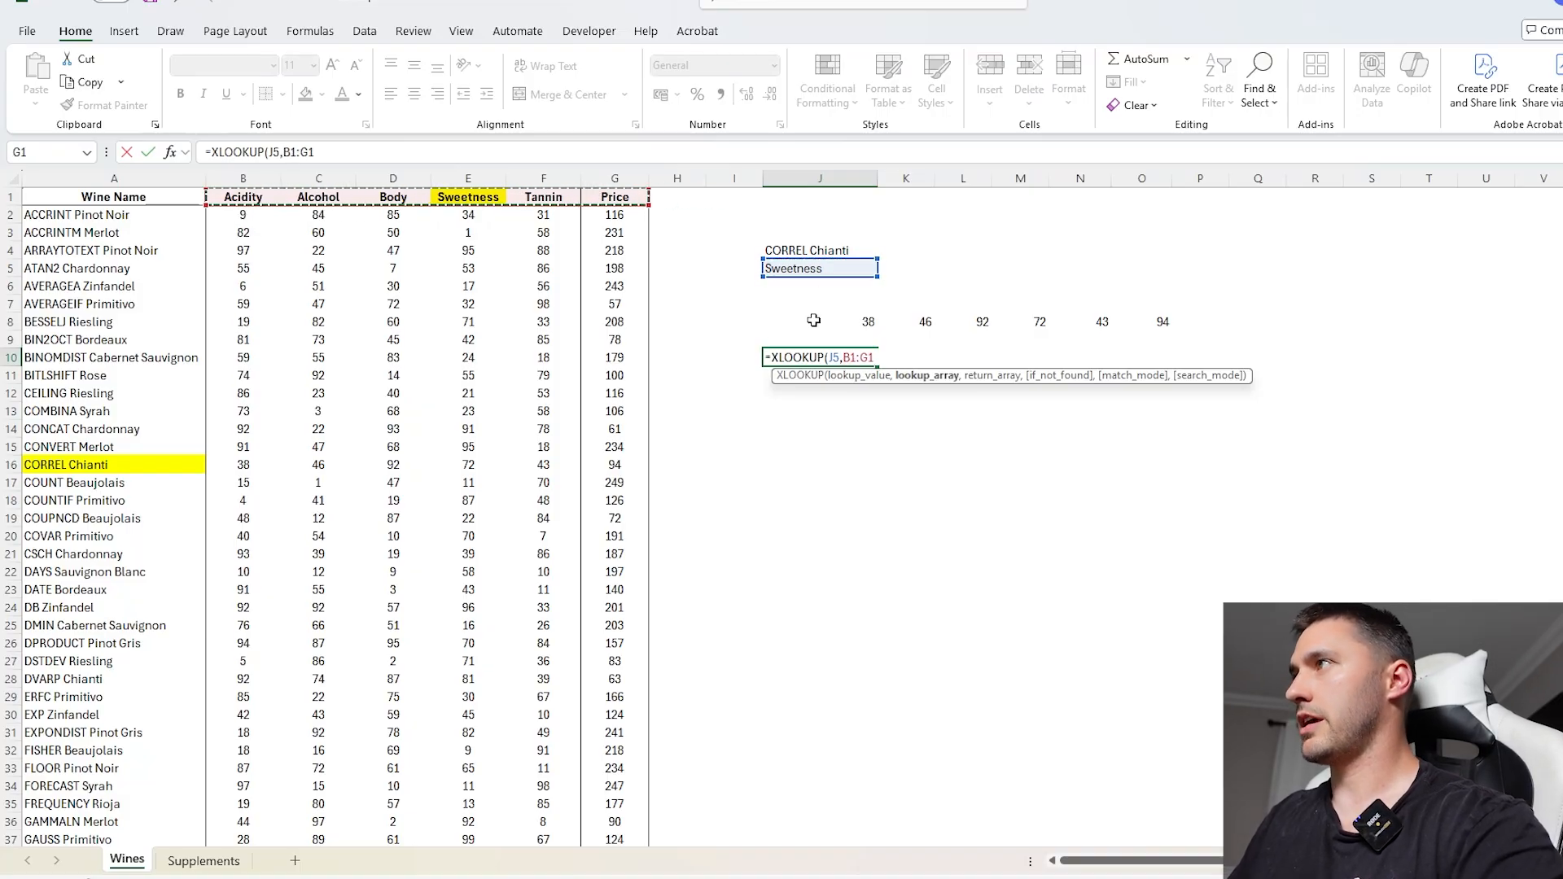
pyautogui.write(',')
pyautogui.moveTo(765, 321); pyautogui.dragTo(1158, 319)
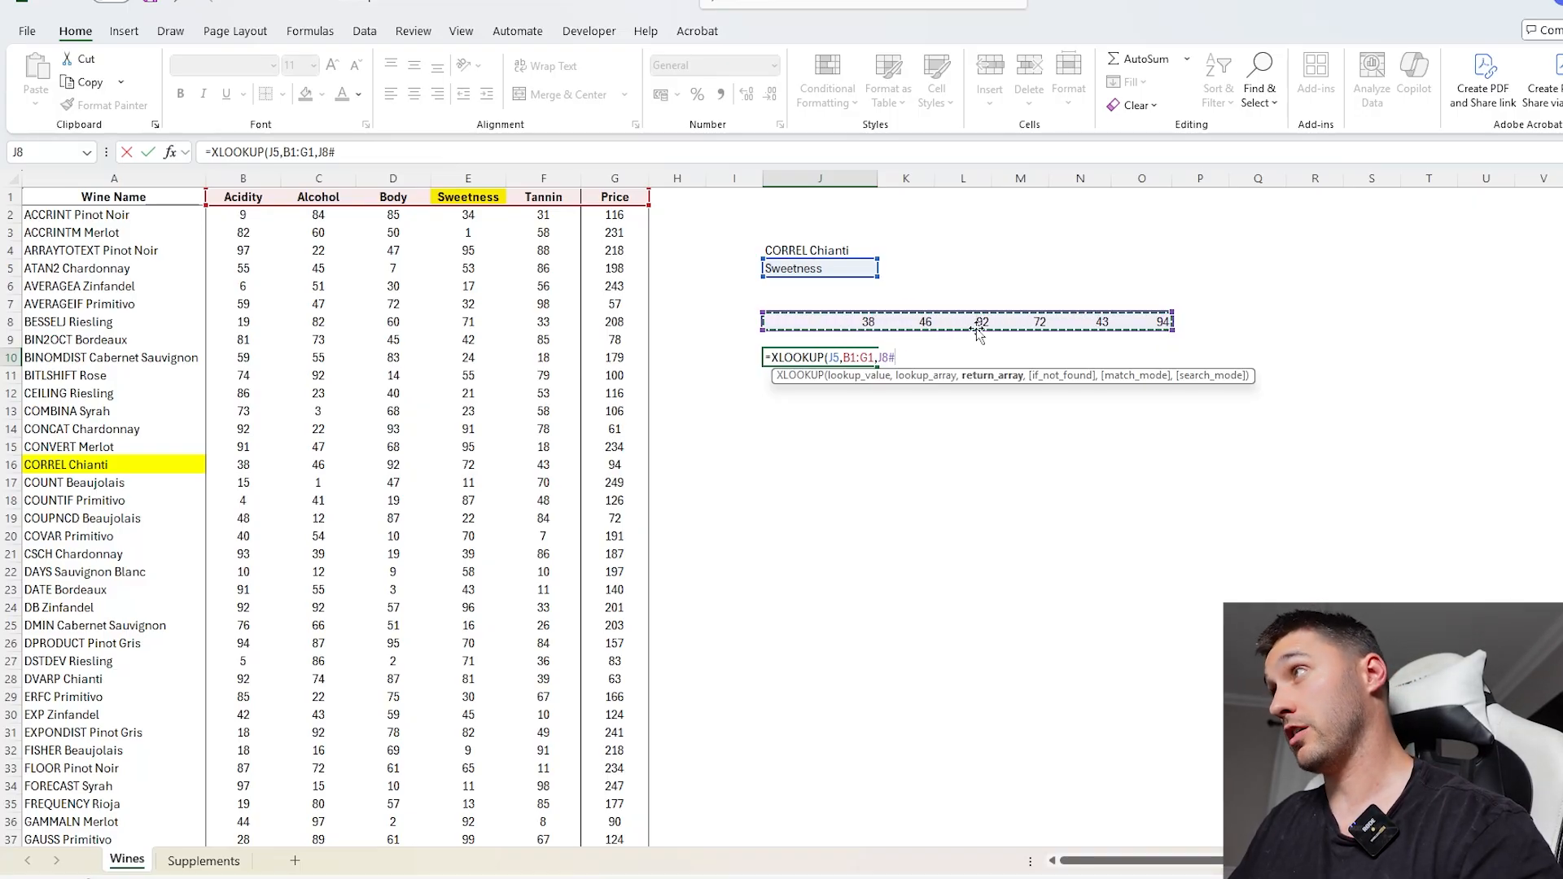
pyautogui.press('Return')
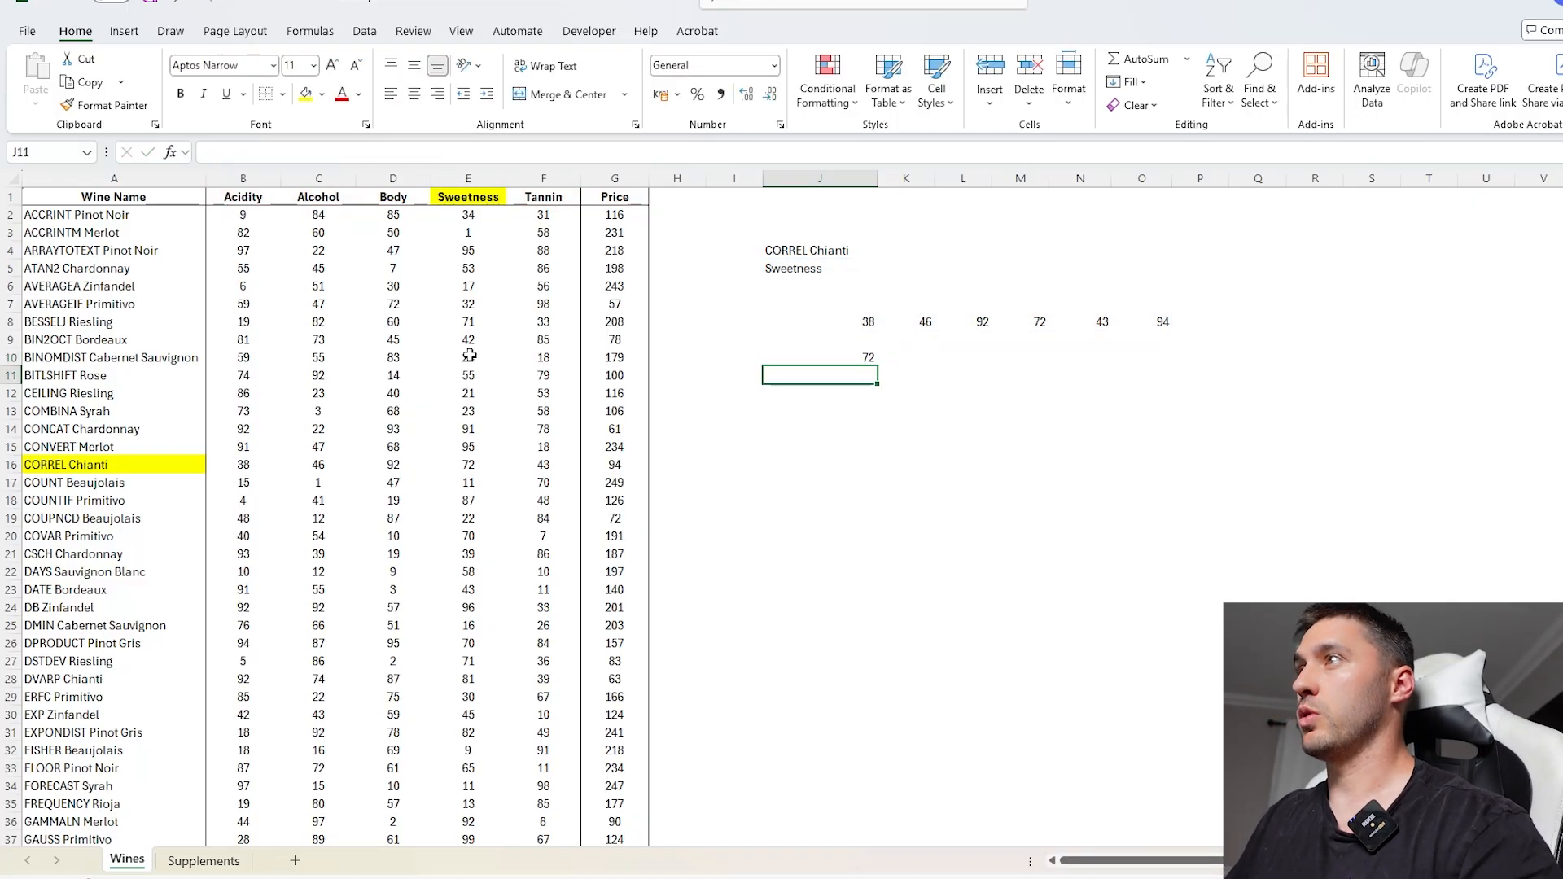
# - Highlight the CORREL Chianti sweetness value in E16 in yellow
pyautogui.click(482, 466)
pyautogui.click(306, 93)
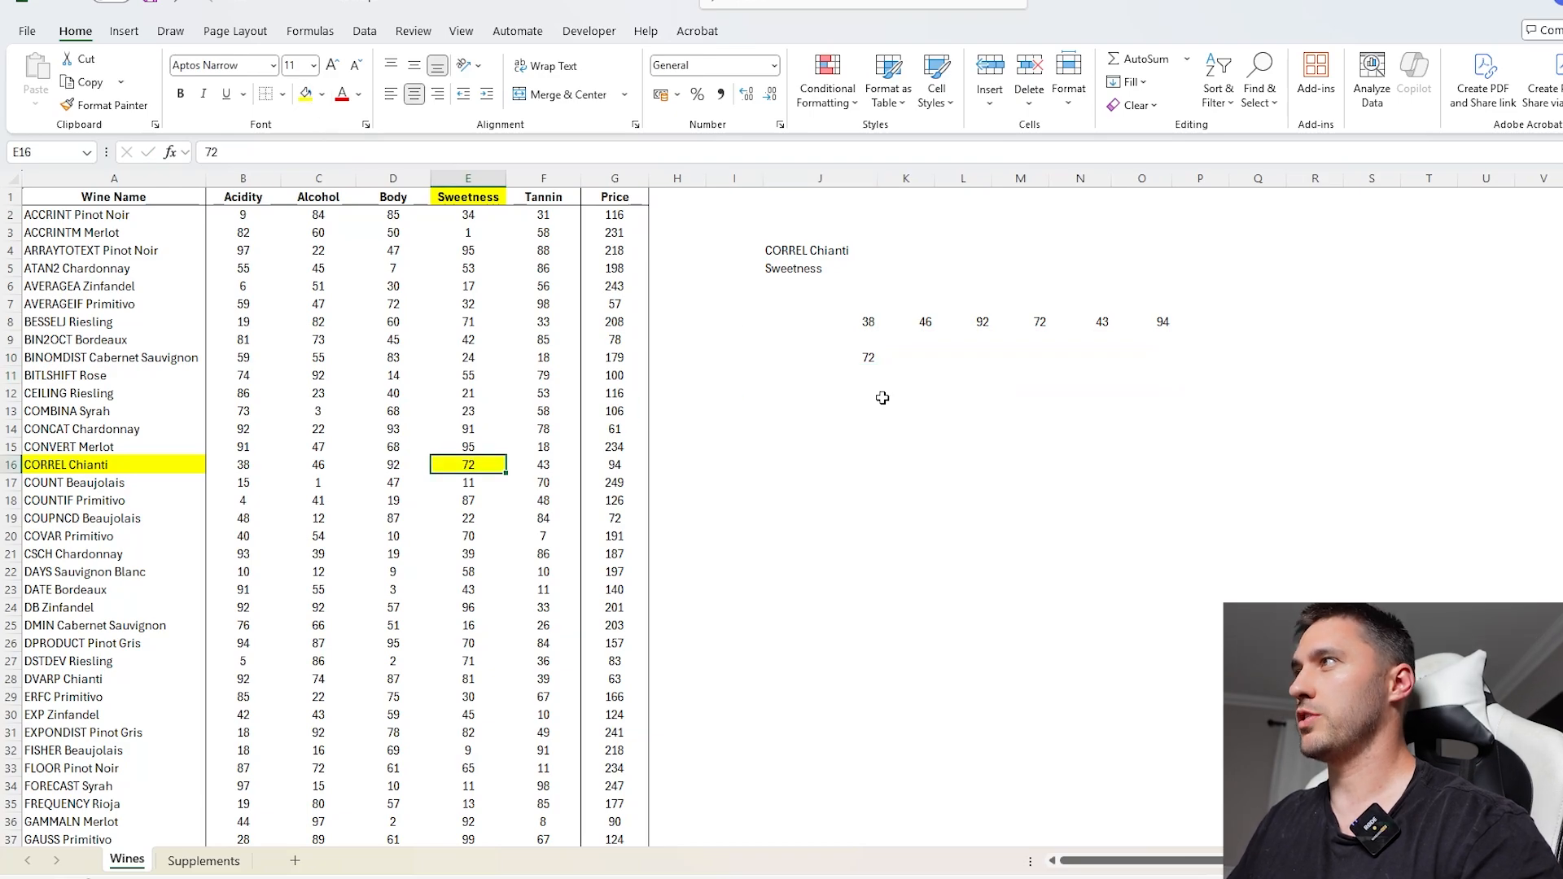
pyautogui.click(857, 352)
pyautogui.click(866, 320)
# - Clear J10 and nest the two lookups in J8 as =XLOOKUP(J5,B1:G1,XLOOKUP(J4,A:A,B:G))
pyautogui.click(854, 352)
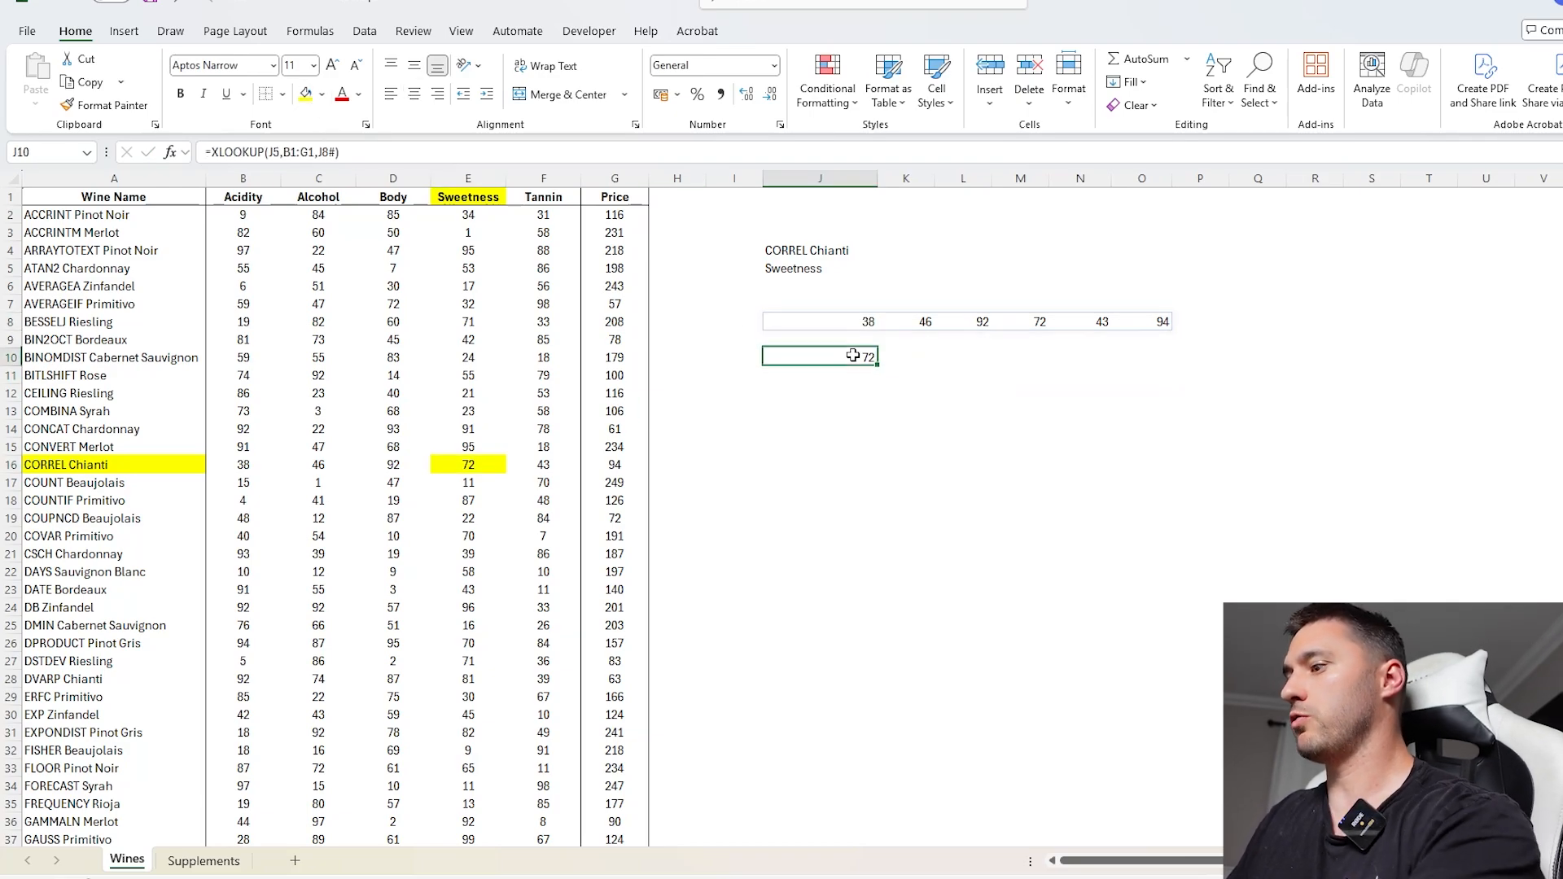
pyautogui.press('Delete')
pyautogui.click(813, 321)
pyautogui.press('F2')
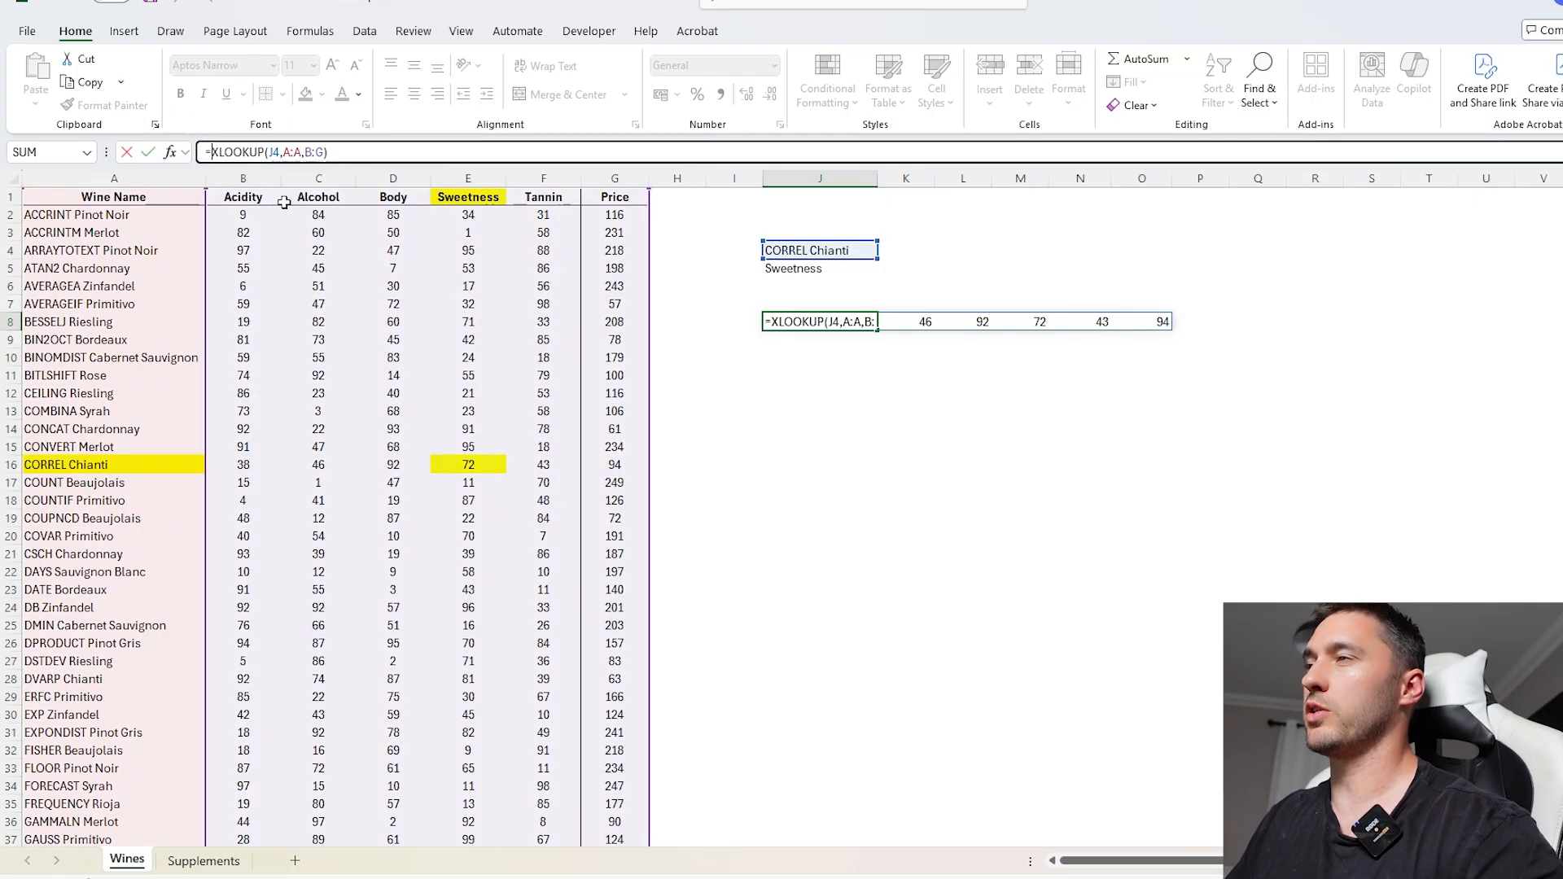
pyautogui.write('XLOOKUP(')
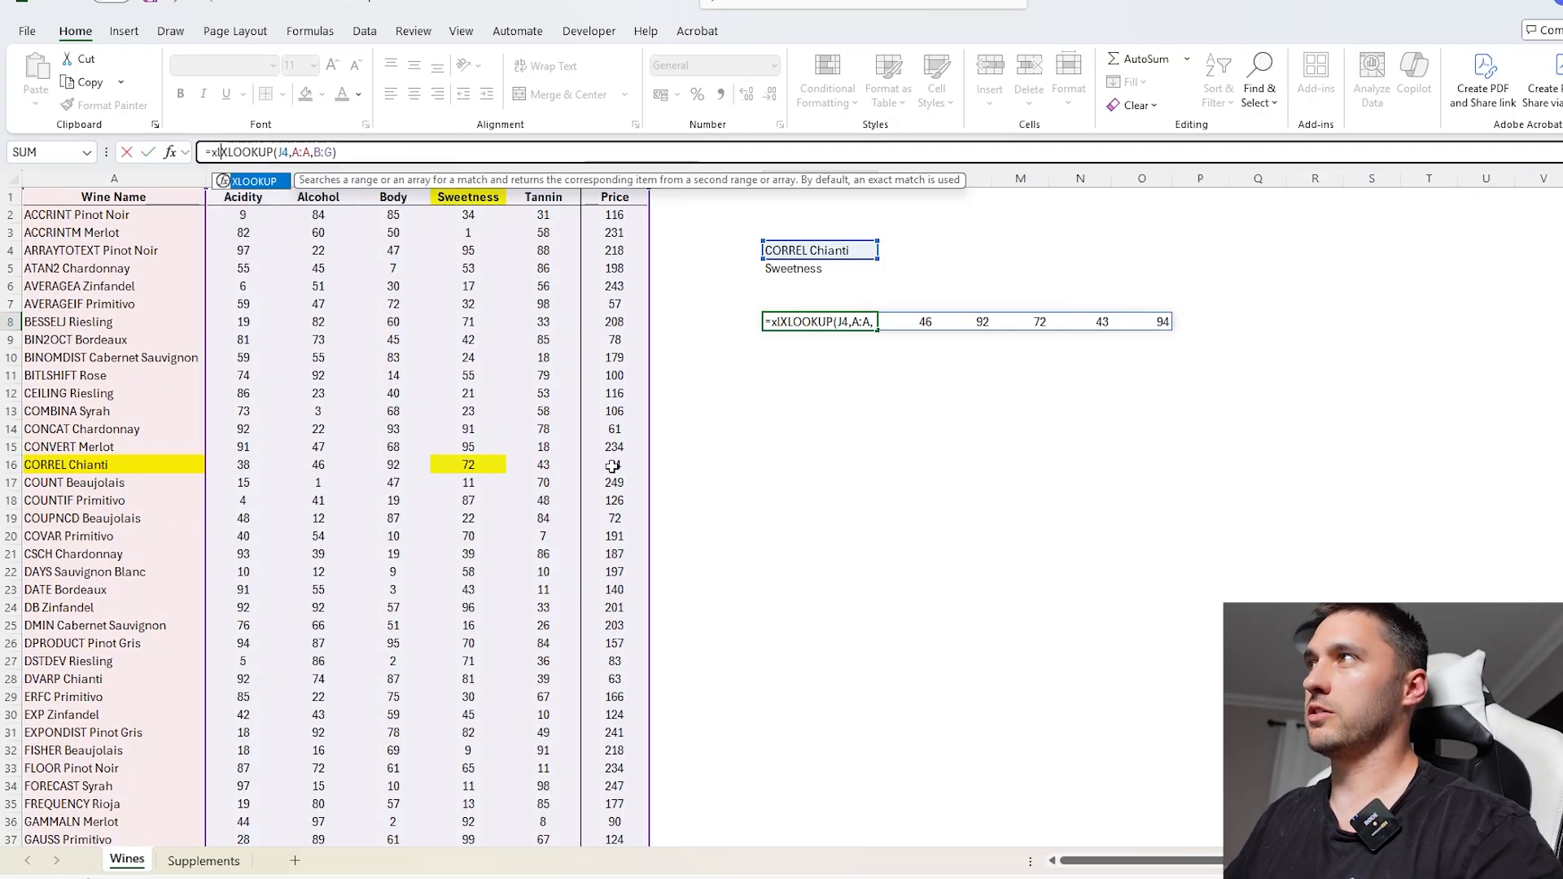
pyautogui.click(830, 270)
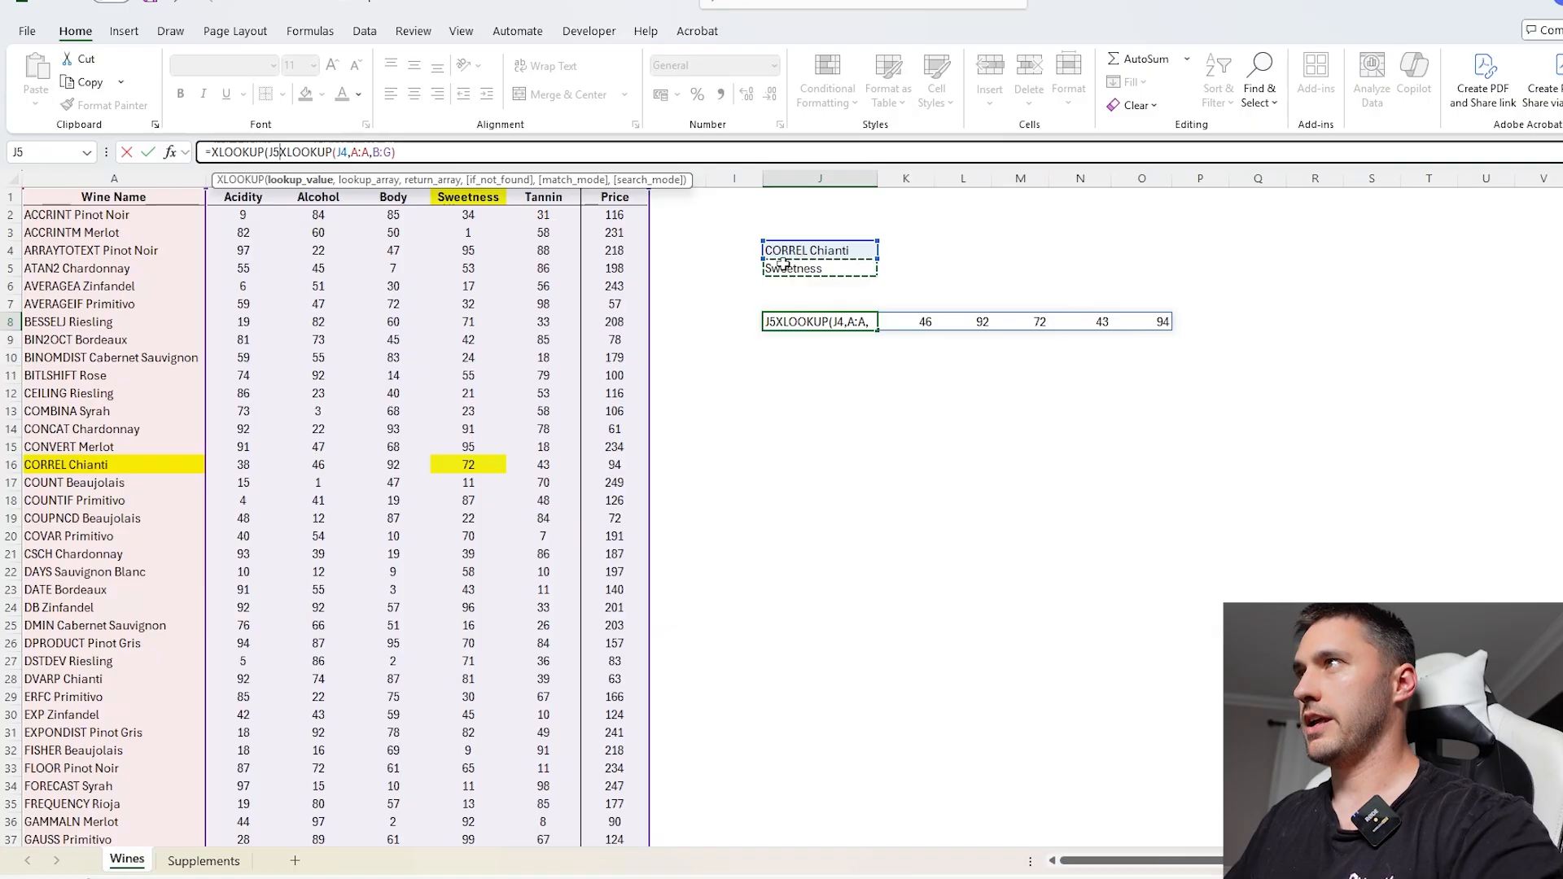
pyautogui.write(',')
pyautogui.moveTo(614, 197); pyautogui.dragTo(255, 203)
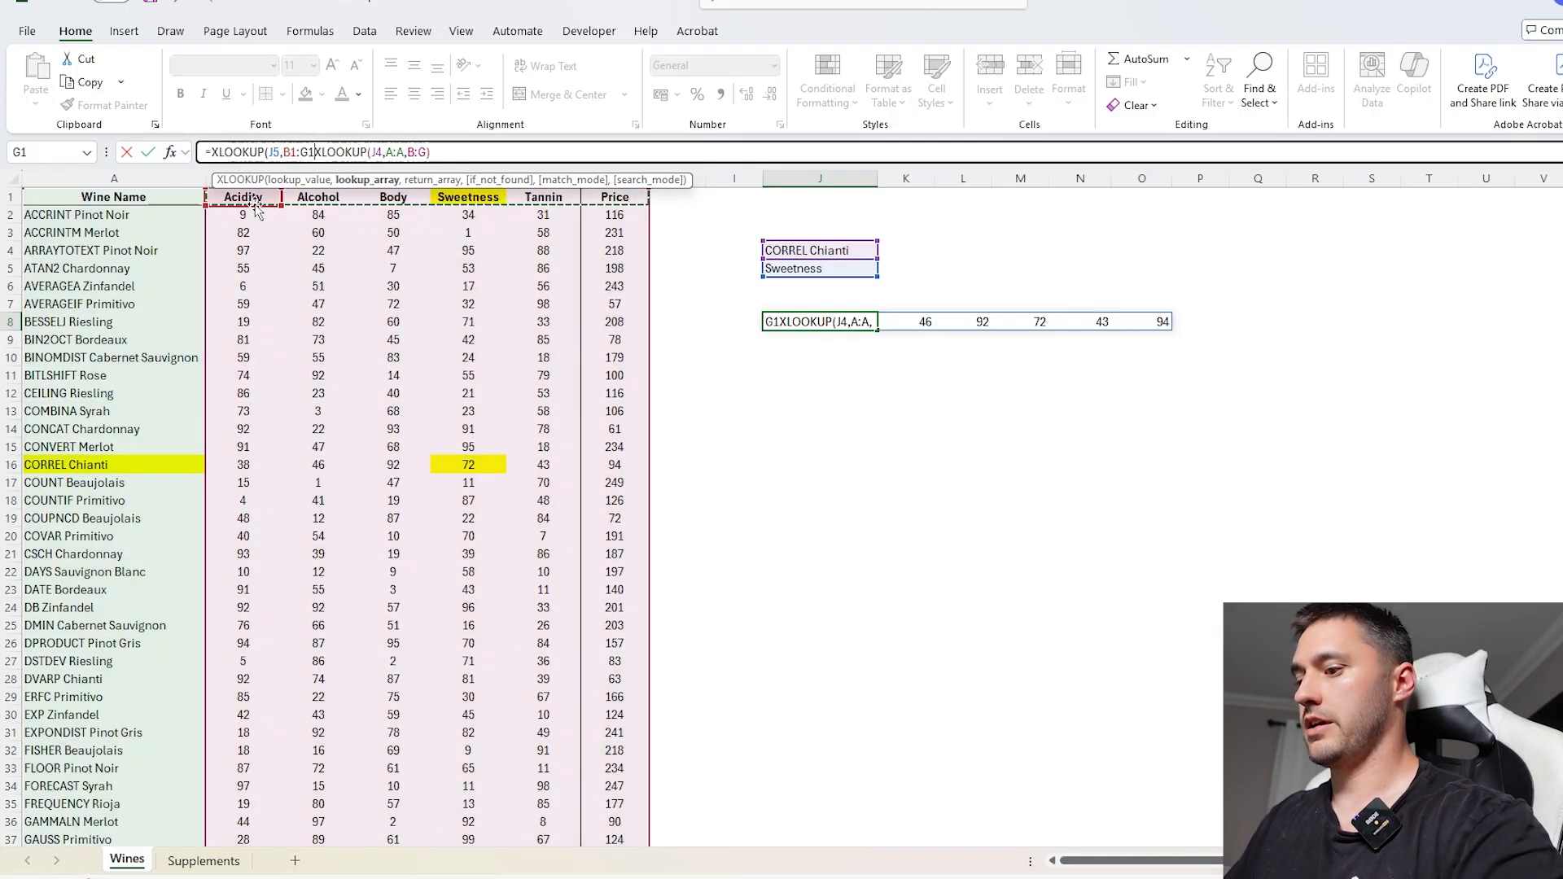
pyautogui.write(',')
pyautogui.click(483, 155)
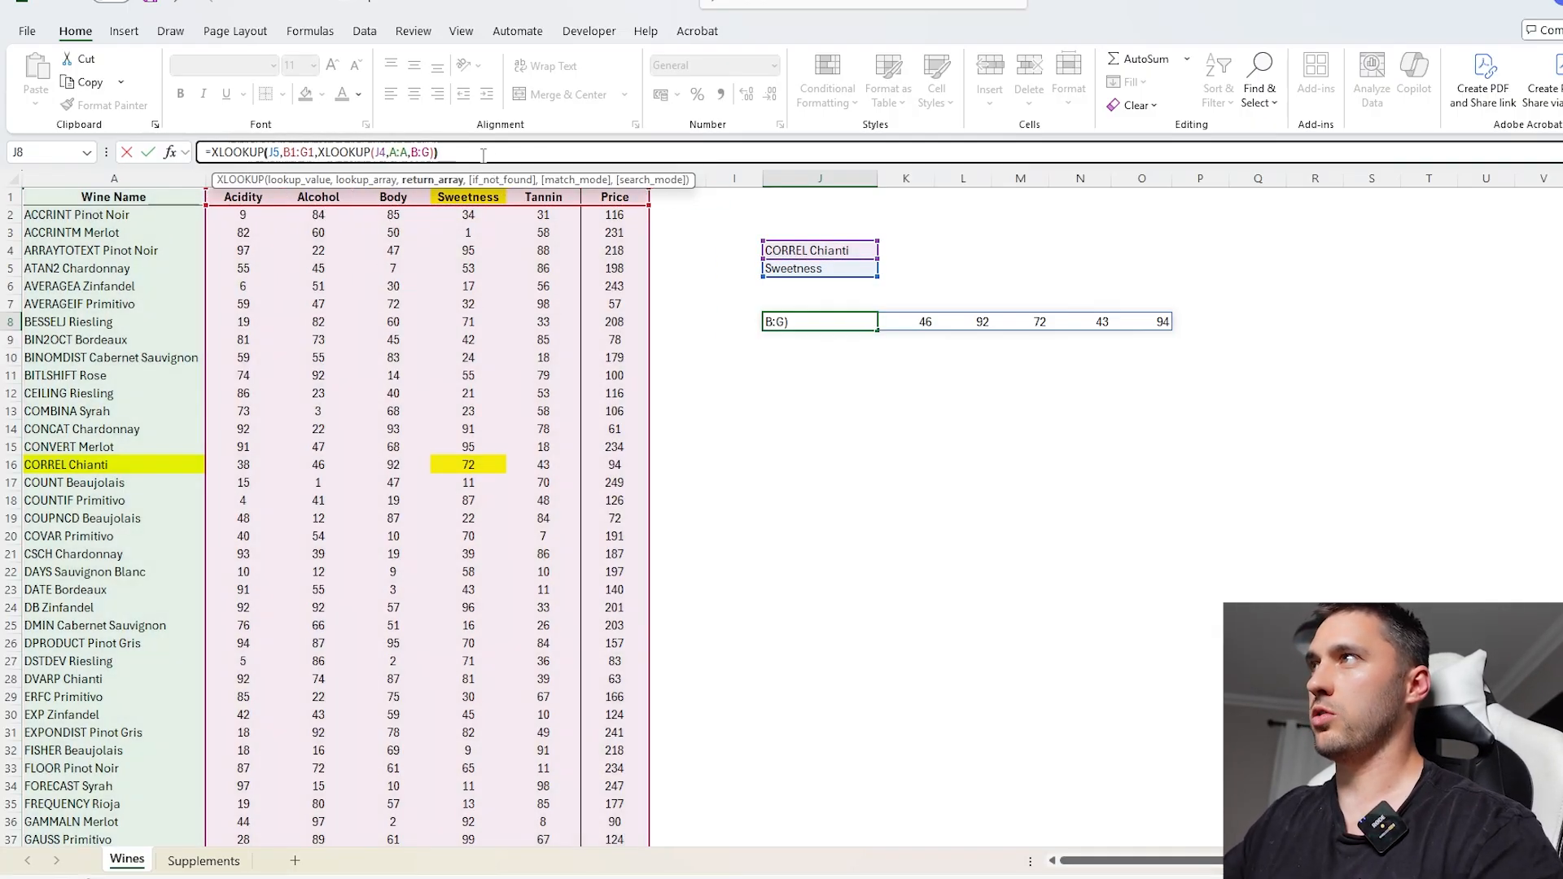
pyautogui.write(')')
pyautogui.press('Return')
pyautogui.click(823, 323)
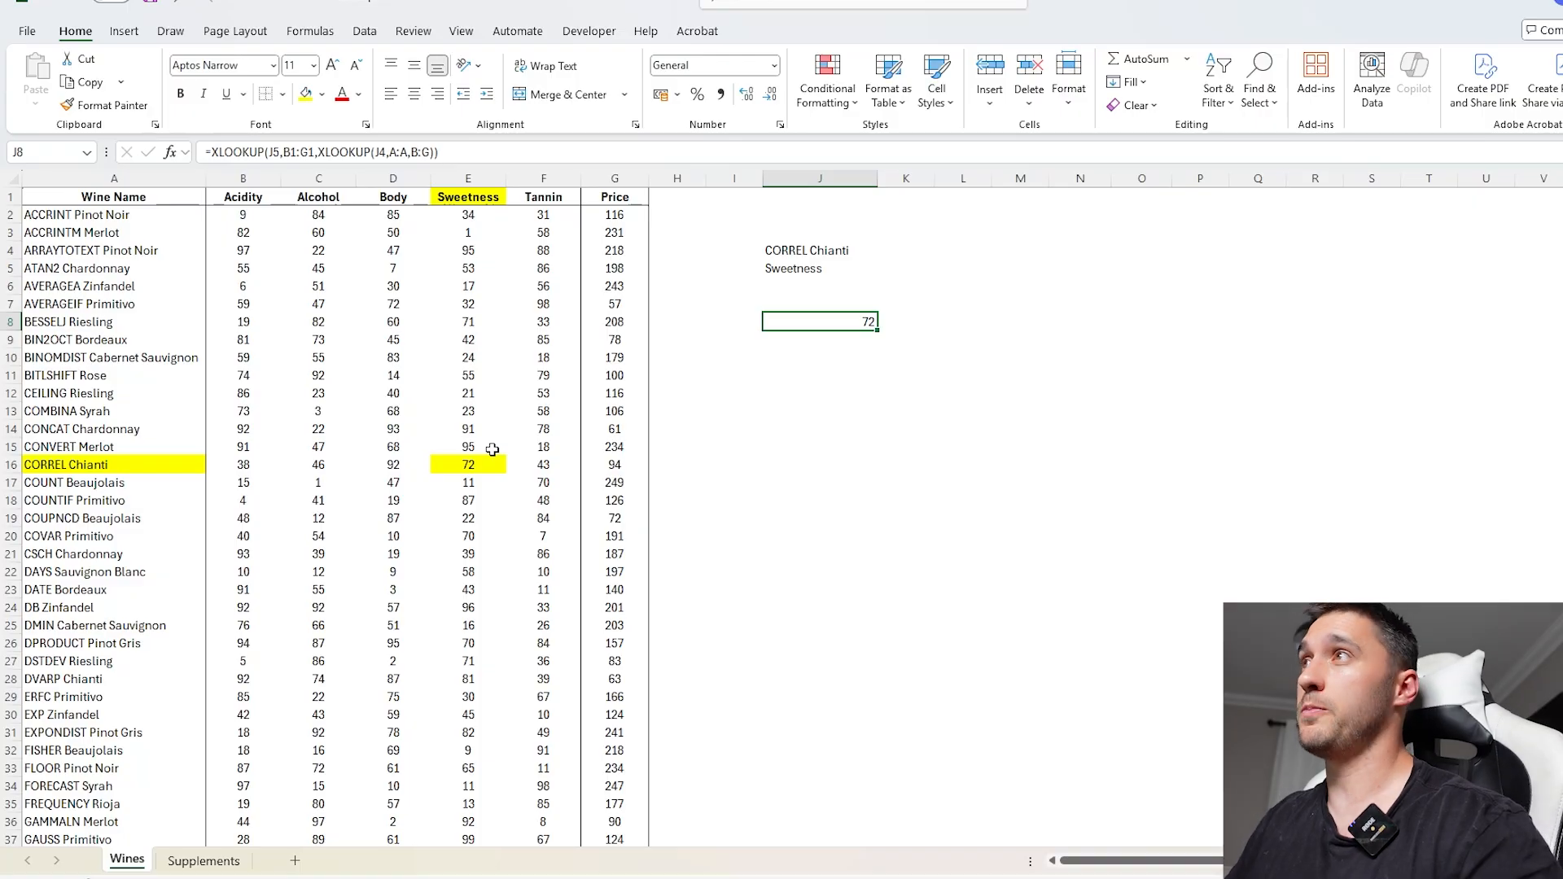
# - Clear the nested XLOOKUP formula from J8
pyautogui.click(370, 155)
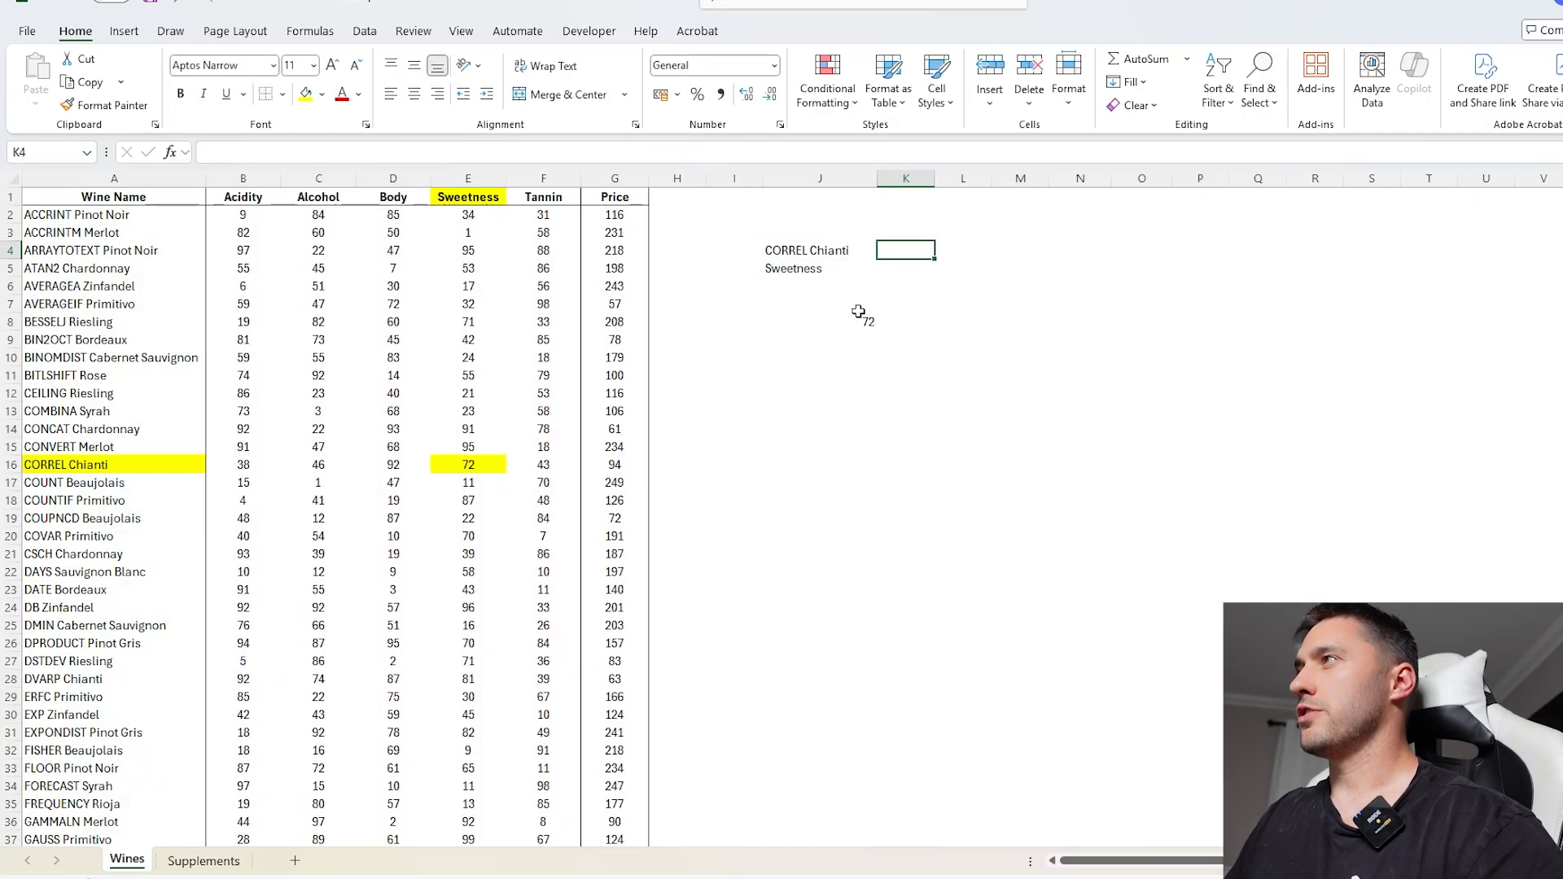
pyautogui.click(859, 321)
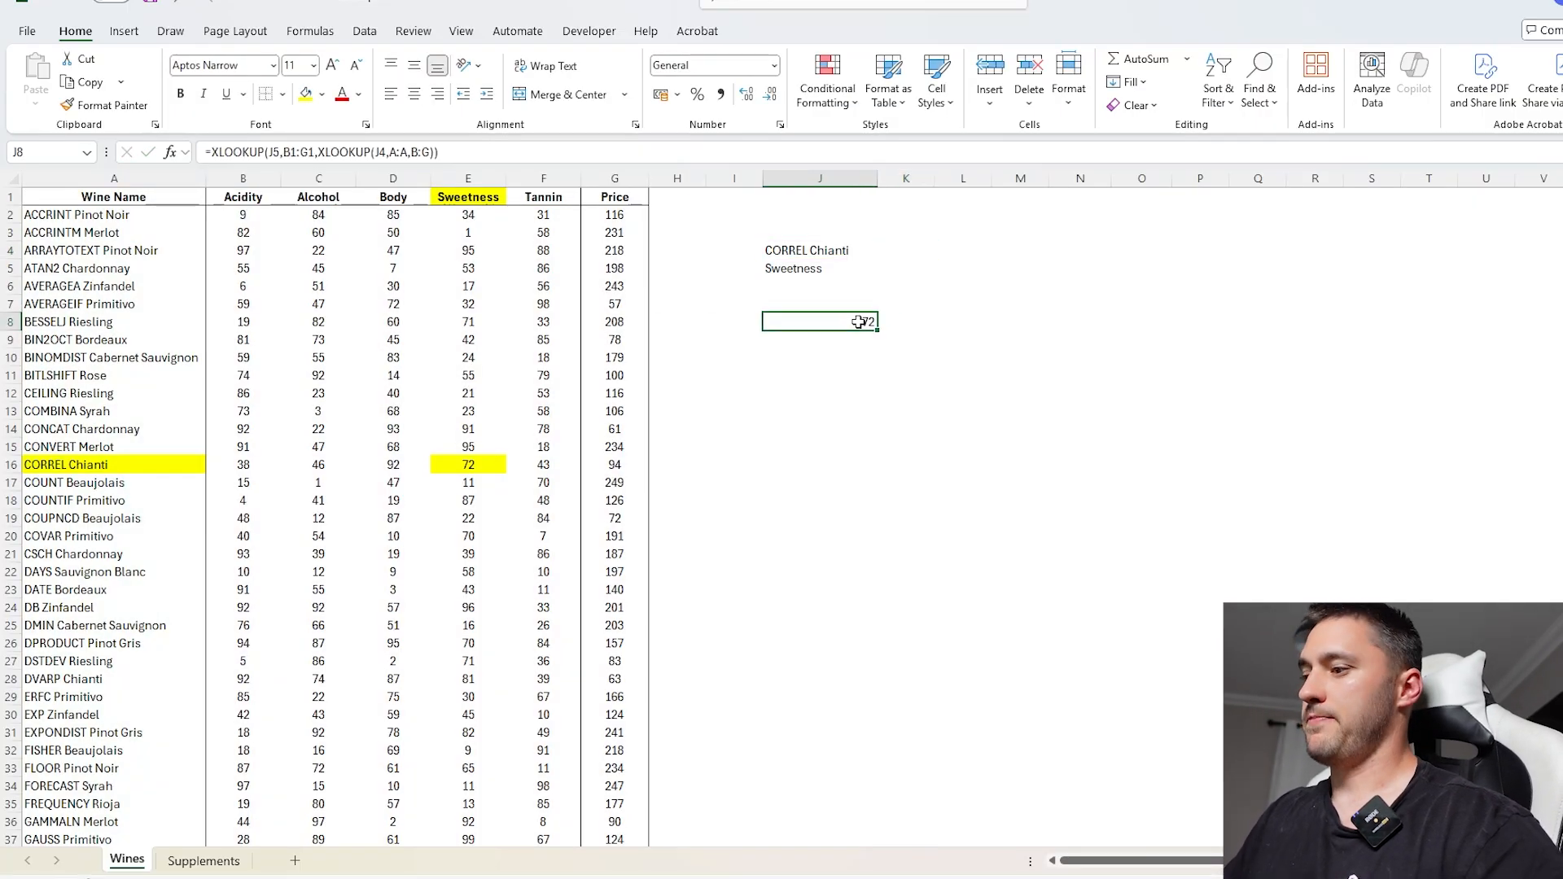
pyautogui.press('Delete')
# - Enter =XMATCH(J4,A1:A101) in K4 to return the row position of the wine named in J4
pyautogui.moveTo(792, 254)
pyautogui.mouseDown()
pyautogui.moveTo(786, 286)
pyautogui.moveTo(801, 266)
pyautogui.mouseUp()
pyautogui.click(901, 251)
pyautogui.write('=')
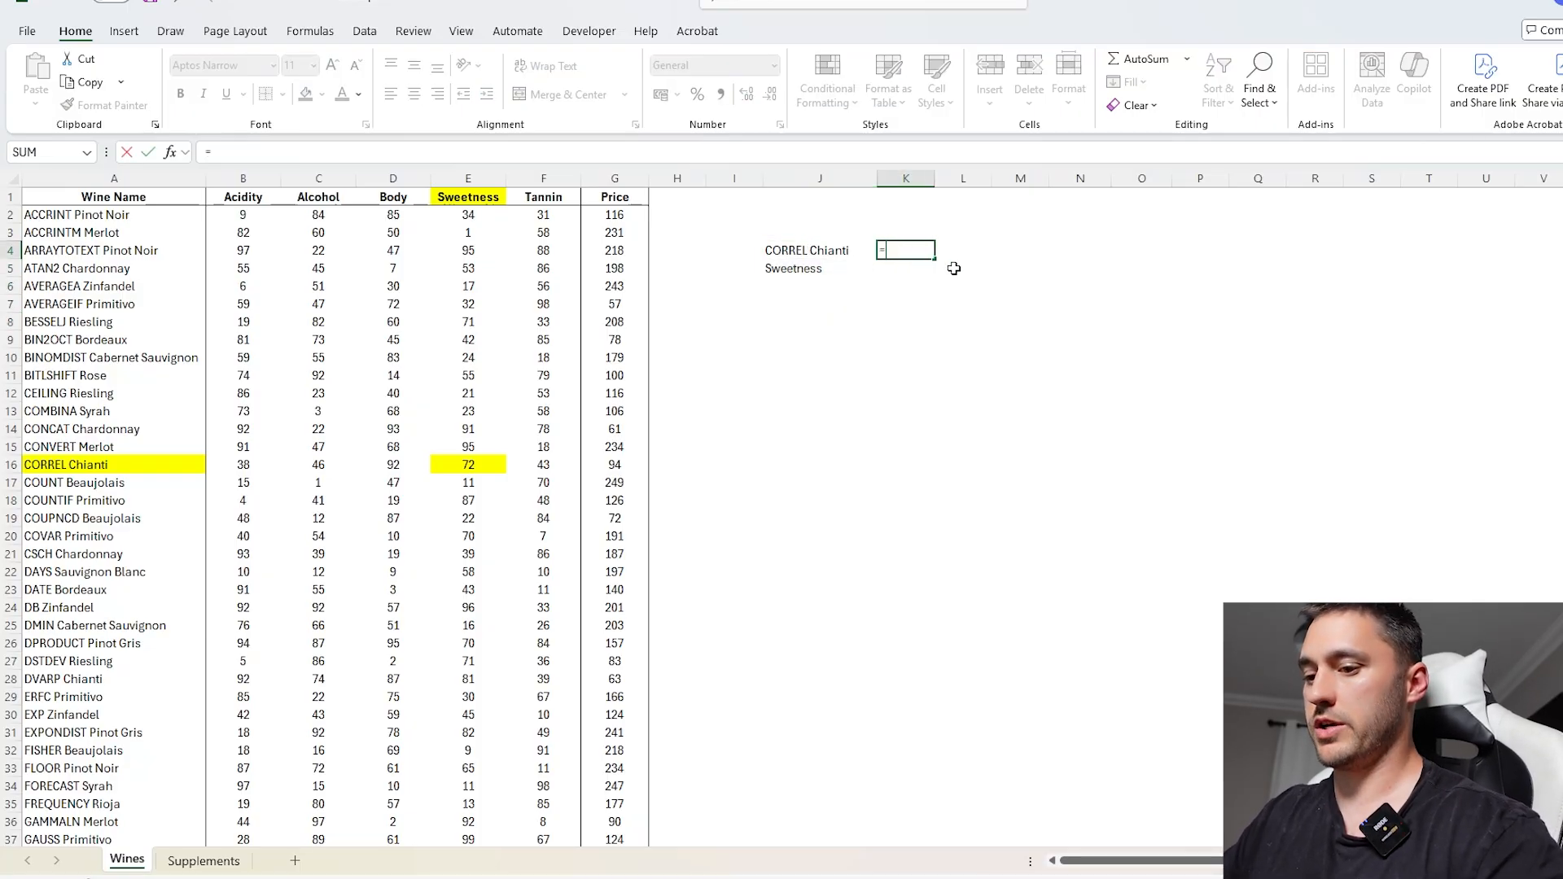
pyautogui.write('xm')
pyautogui.press('Tab')
pyautogui.click(806, 251)
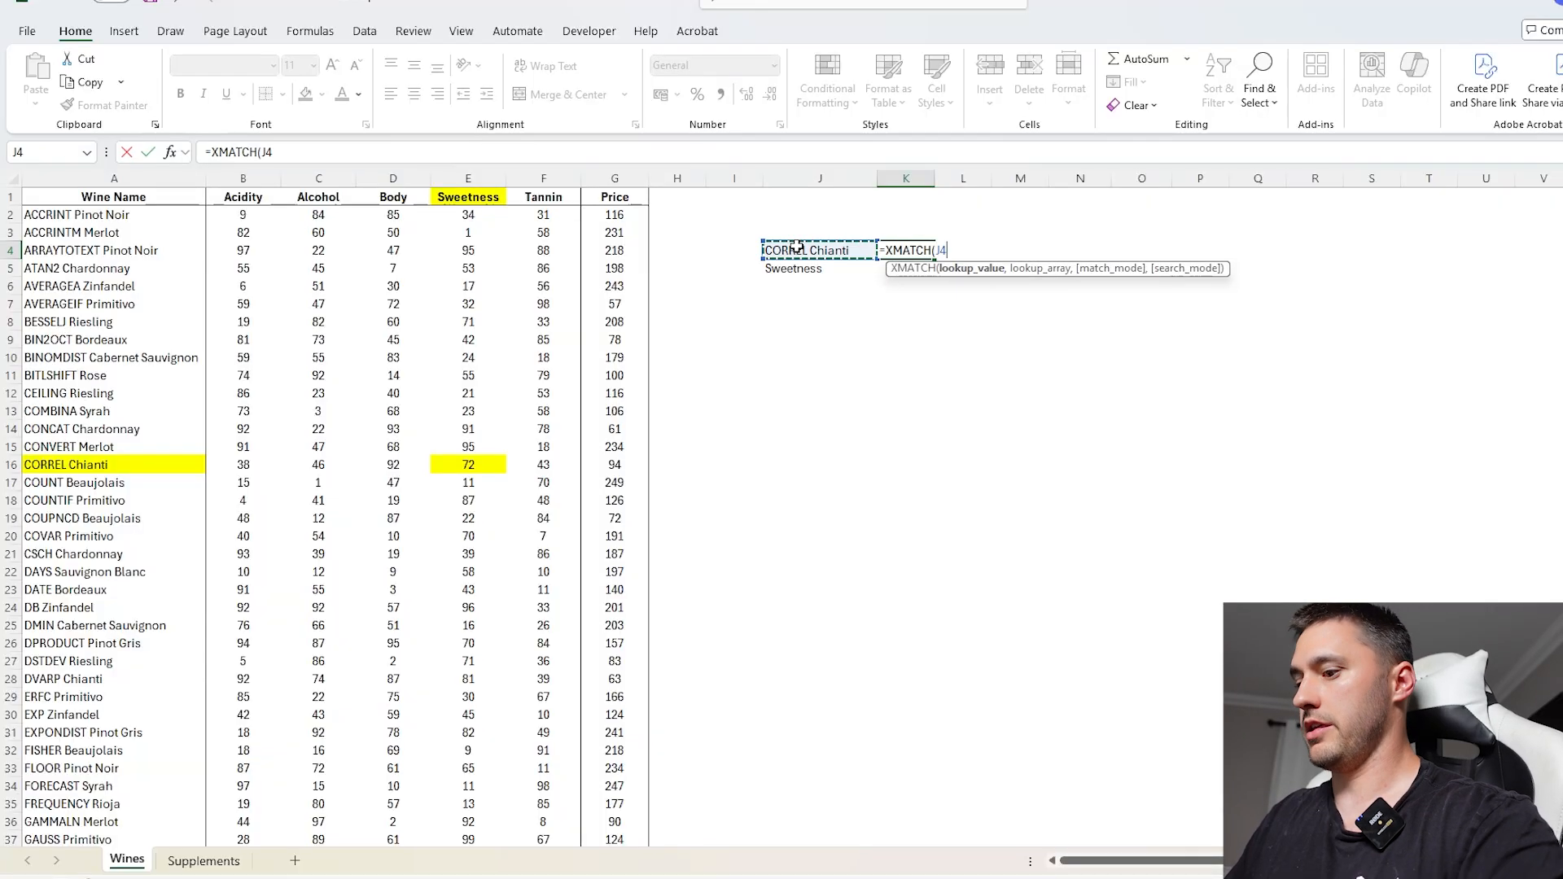
pyautogui.write(',')
pyautogui.click(132, 198)
pyautogui.hotkey('ctrl', 'shift', 'Down')
pyautogui.press('Return')
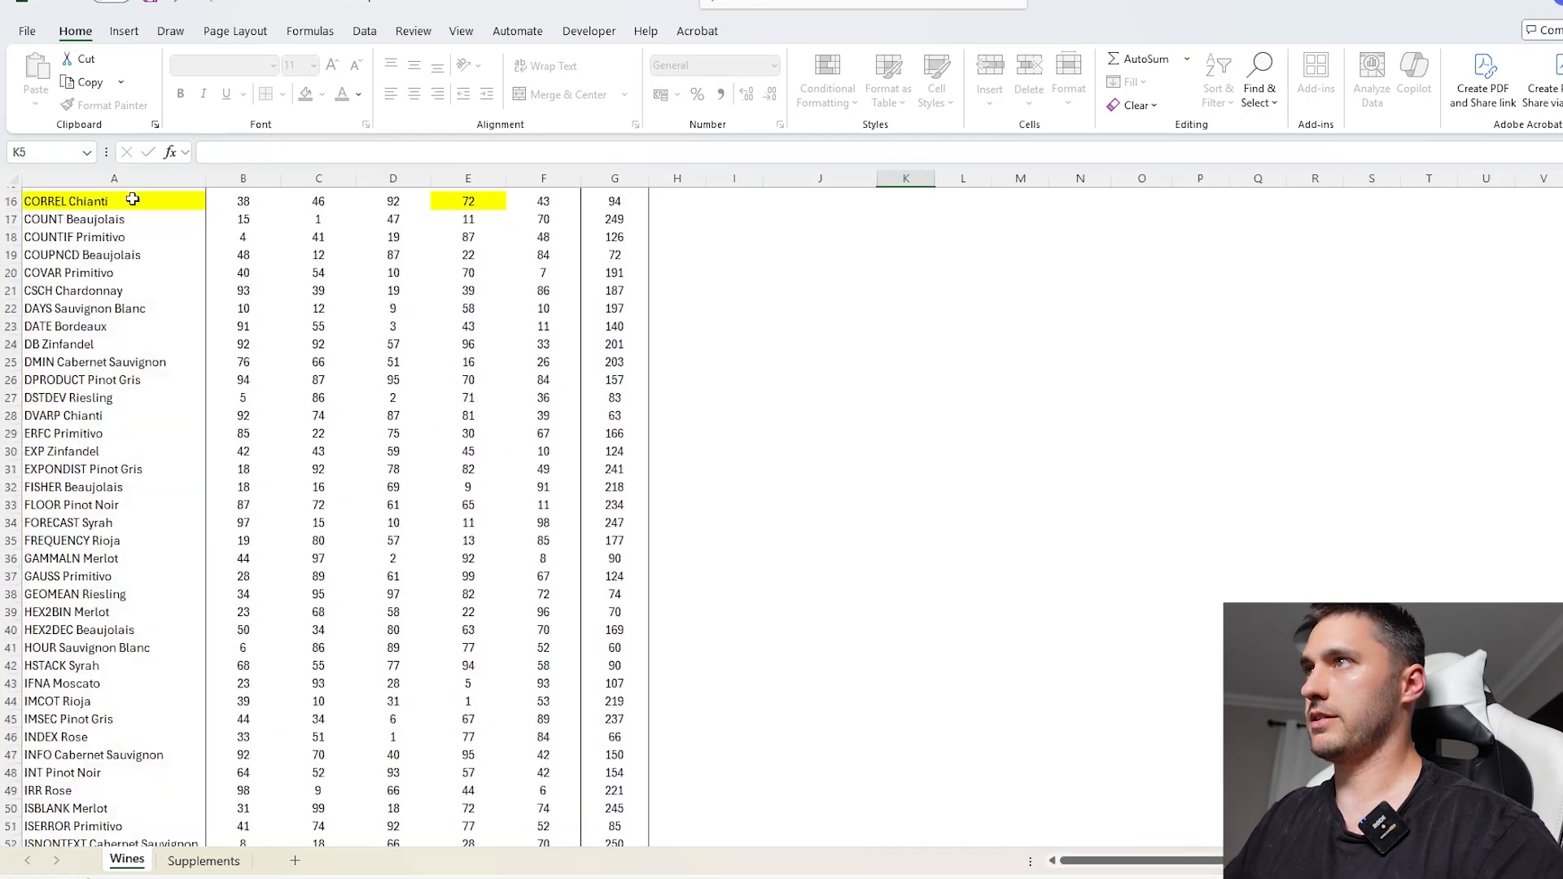
# - Enter =XMATCH(J5,A1:G1) in K5 to return the column position of the attribute named in J5
pyautogui.scroll(2, 1146, 382)
pyautogui.write('=xm')
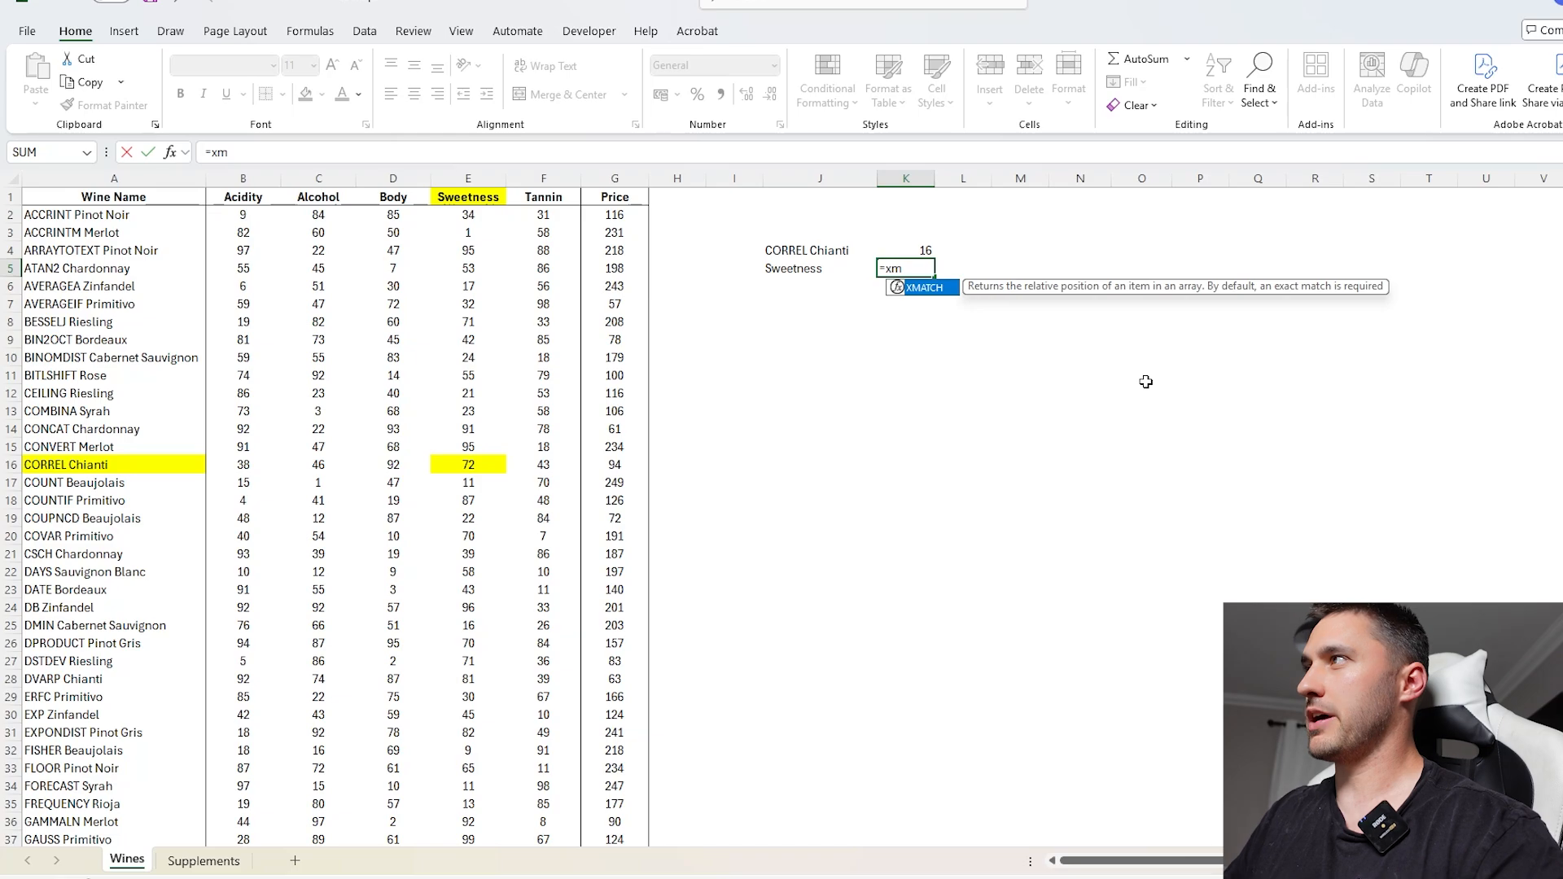
pyautogui.press('Tab')
pyautogui.click(828, 267)
pyautogui.write(',')
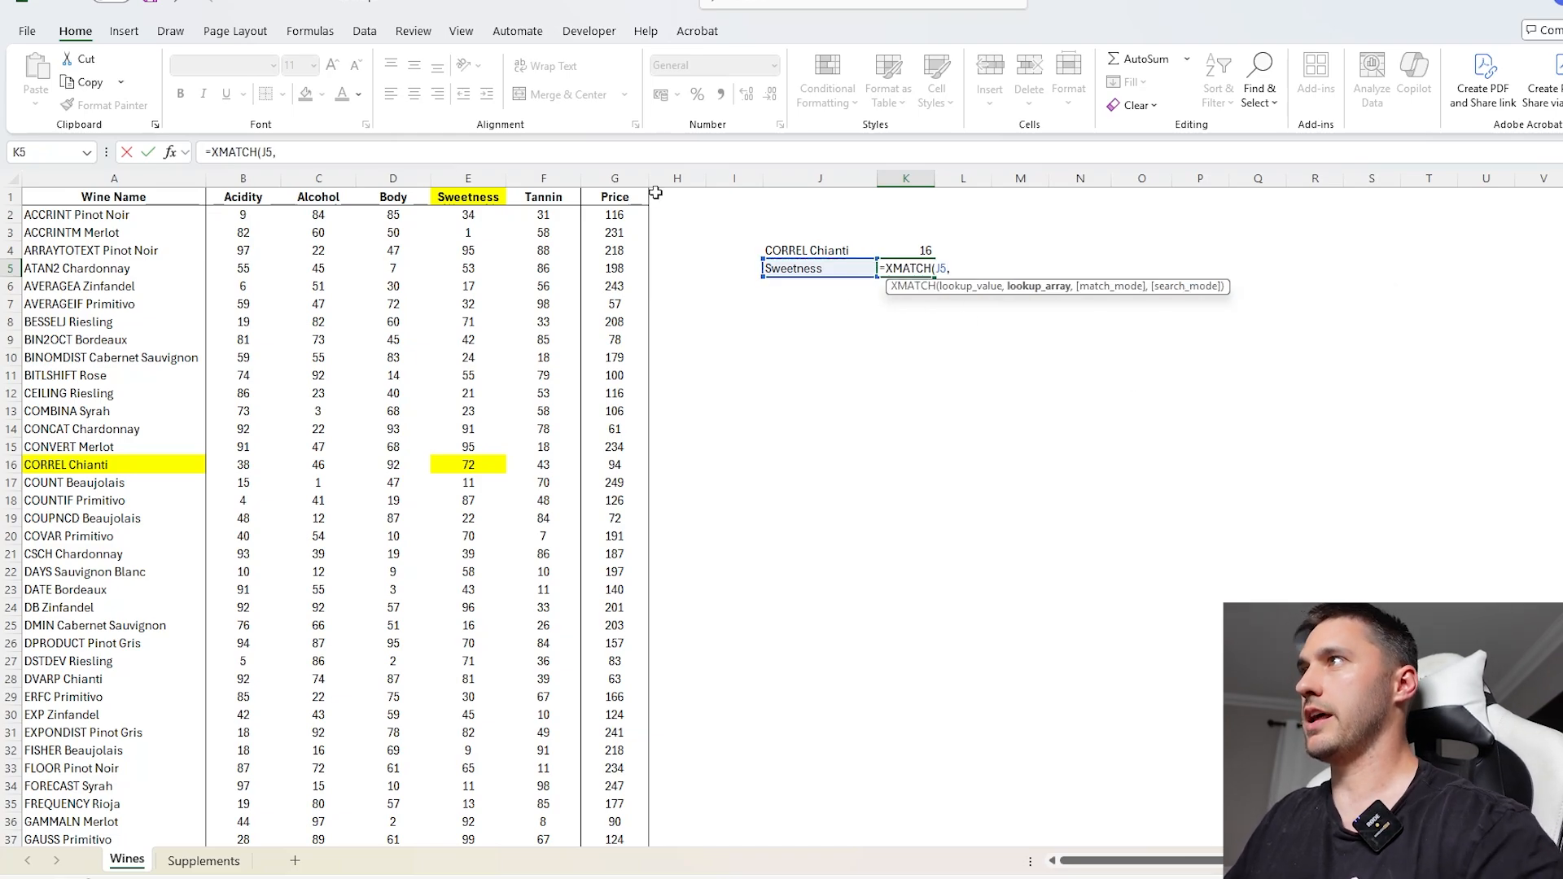
pyautogui.moveTo(621, 196); pyautogui.dragTo(101, 464)
pyautogui.press('Return')
pyautogui.click(920, 251)
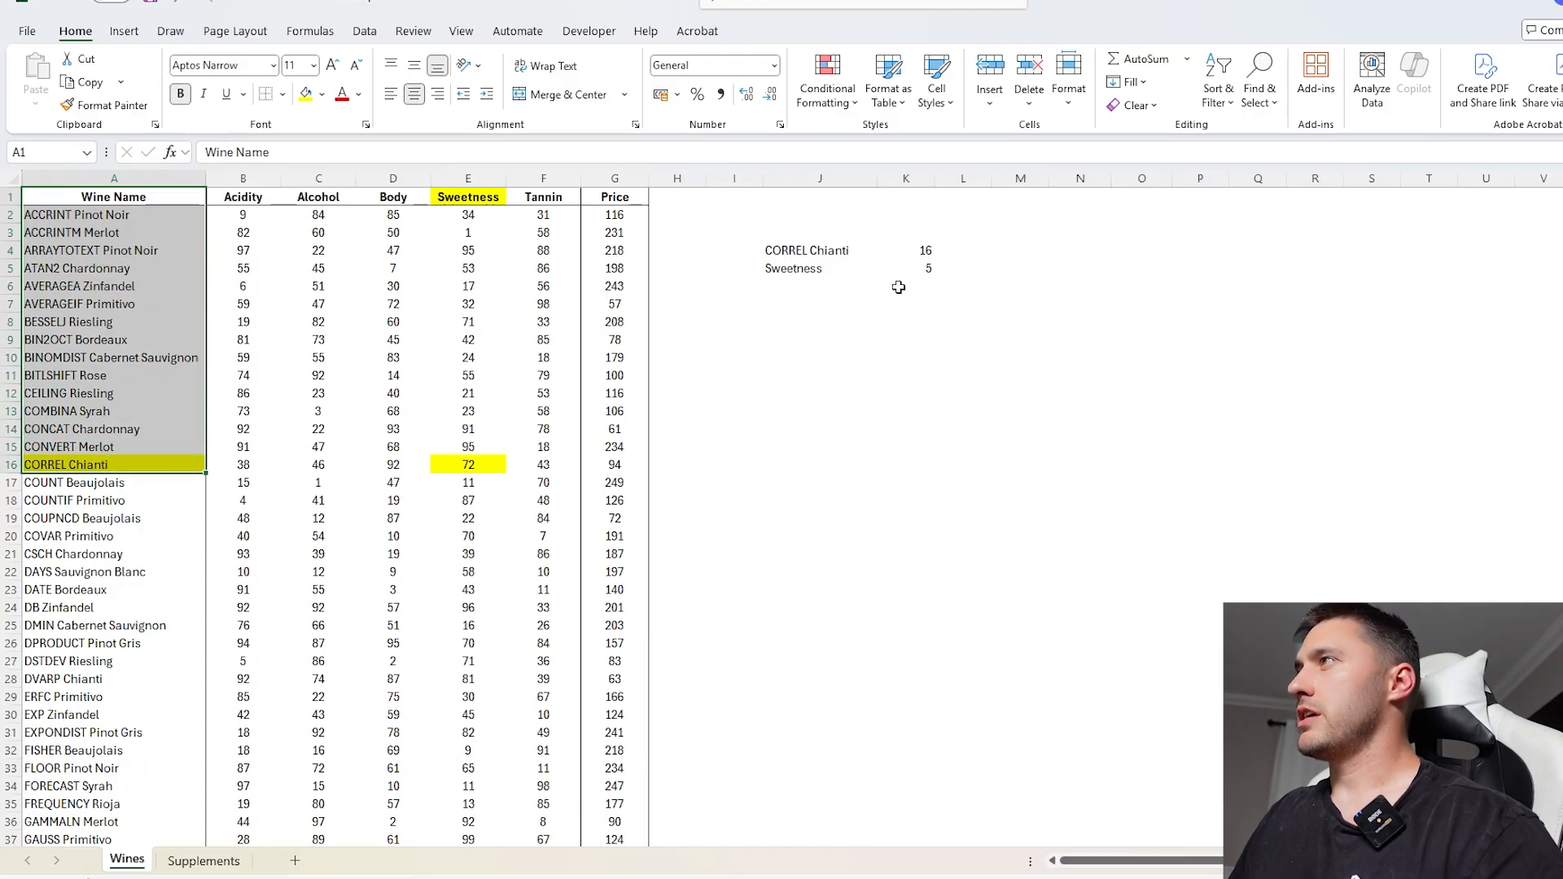
pyautogui.click(913, 270)
# - Enter =INDEX(A1:G101,K4,K5) in J8 to return the value at the matched row and column
pyautogui.click(804, 324)
pyautogui.write('=INDEX(')
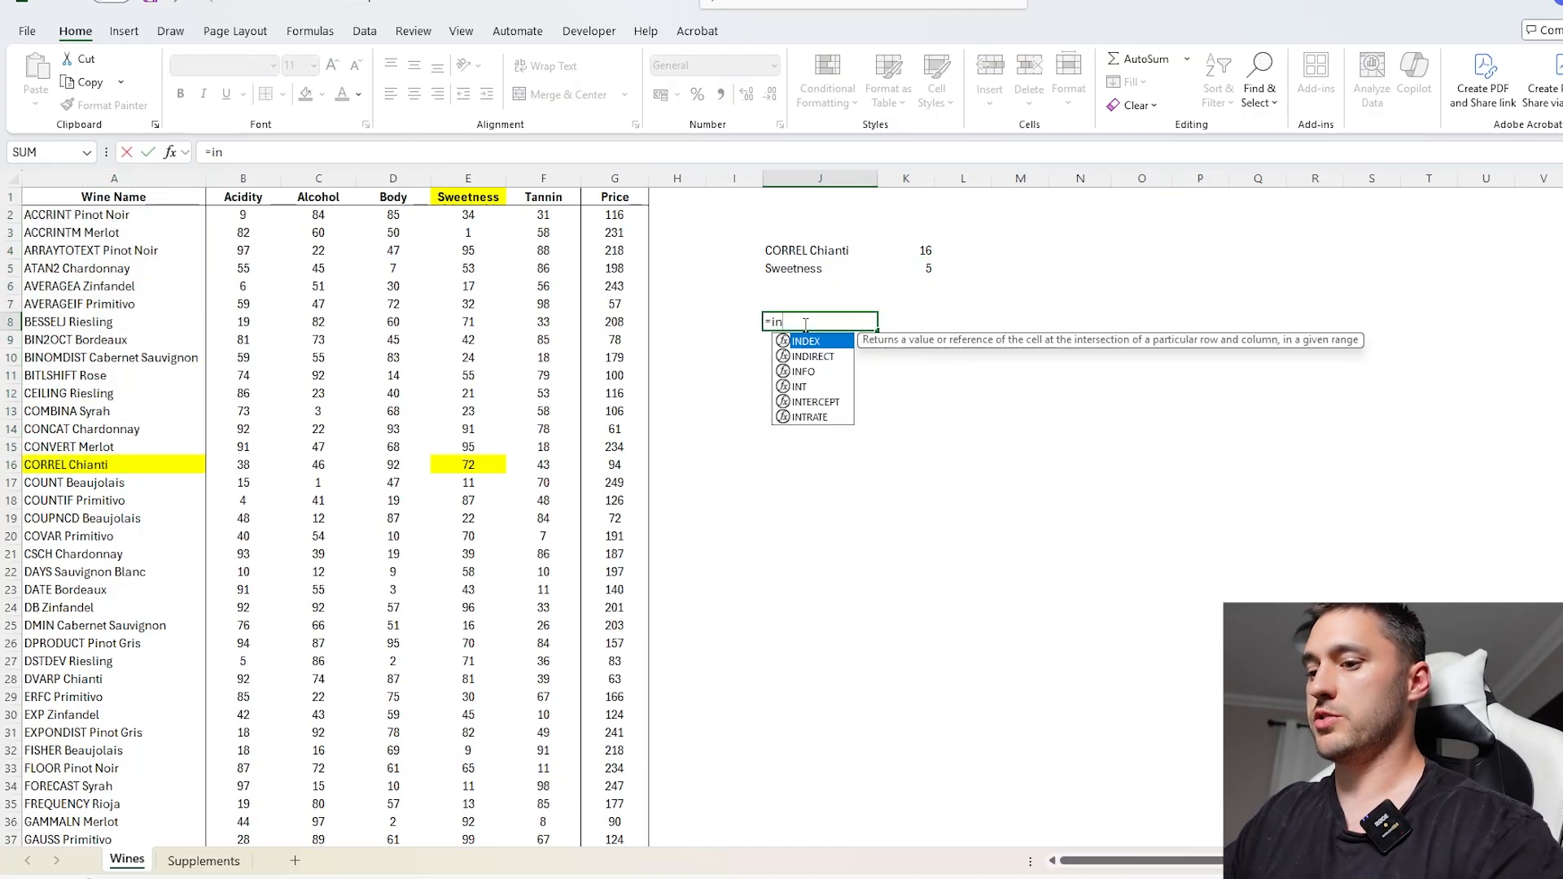
pyautogui.moveTo(134, 200); pyautogui.dragTo(600, 340)
pyautogui.hotkey('ctrl', 'shift', 'Down')
pyautogui.write(',')
pyautogui.scroll(19, 950, 269)
pyautogui.scroll(3, 950, 269)
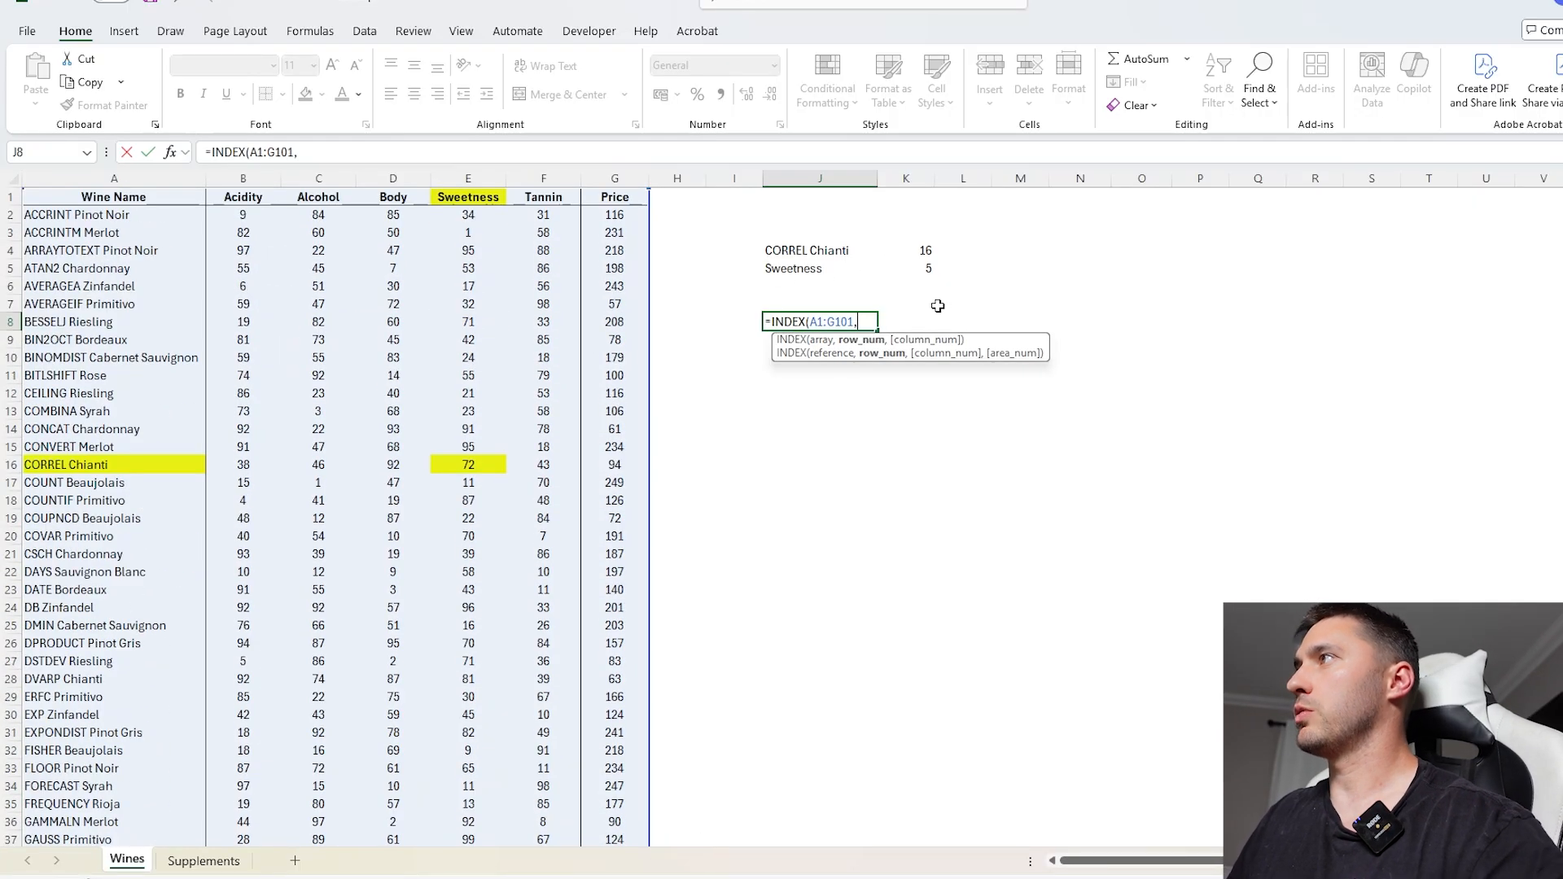
pyautogui.click(910, 257)
pyautogui.write(',')
pyautogui.click(913, 266)
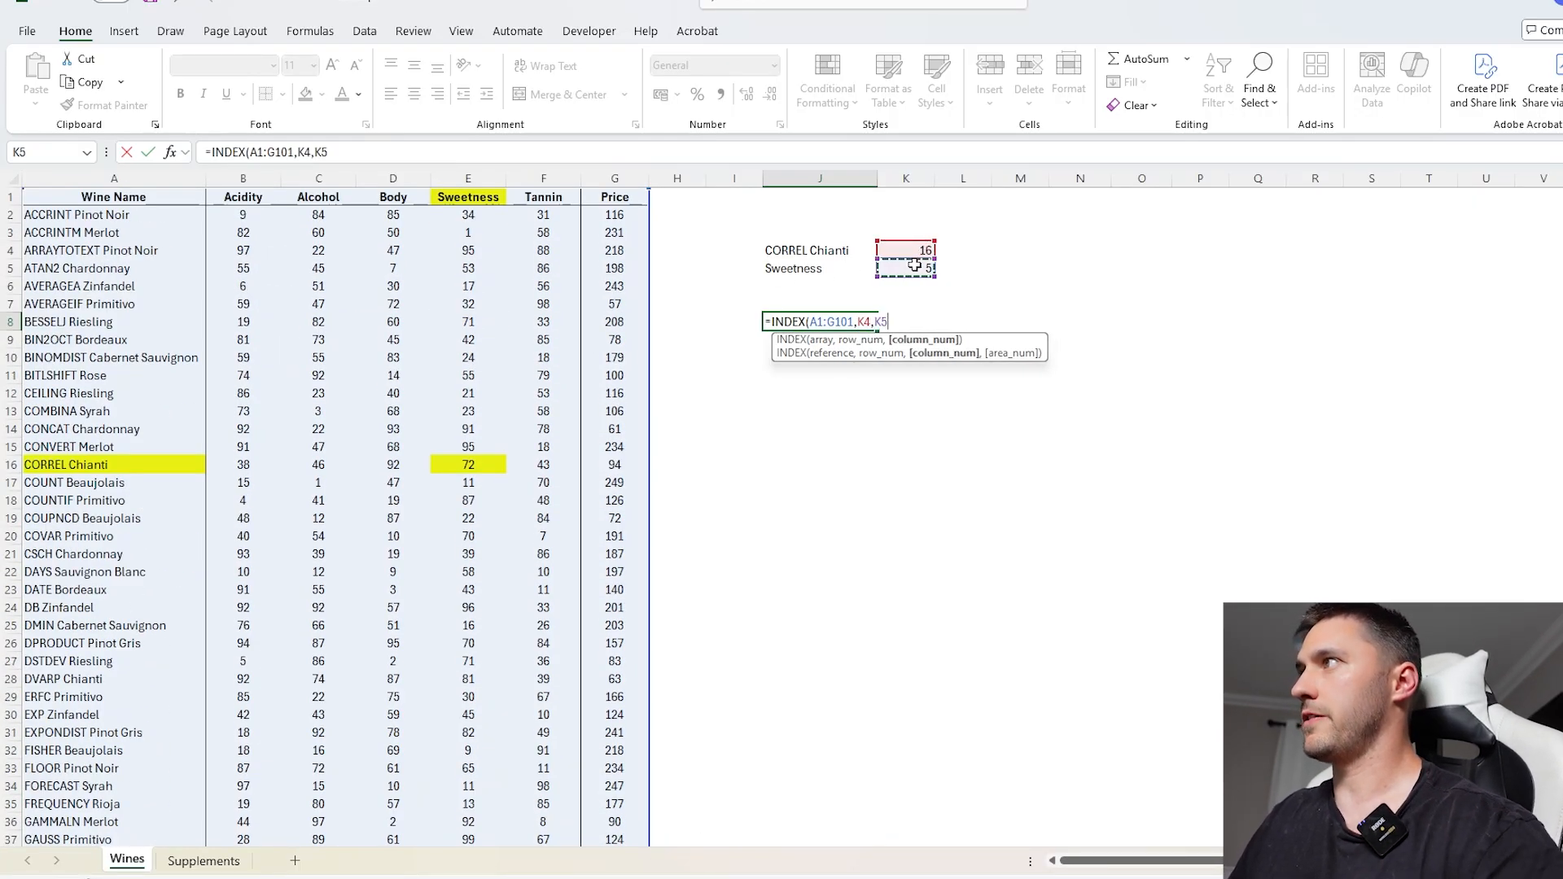
pyautogui.press('Return')
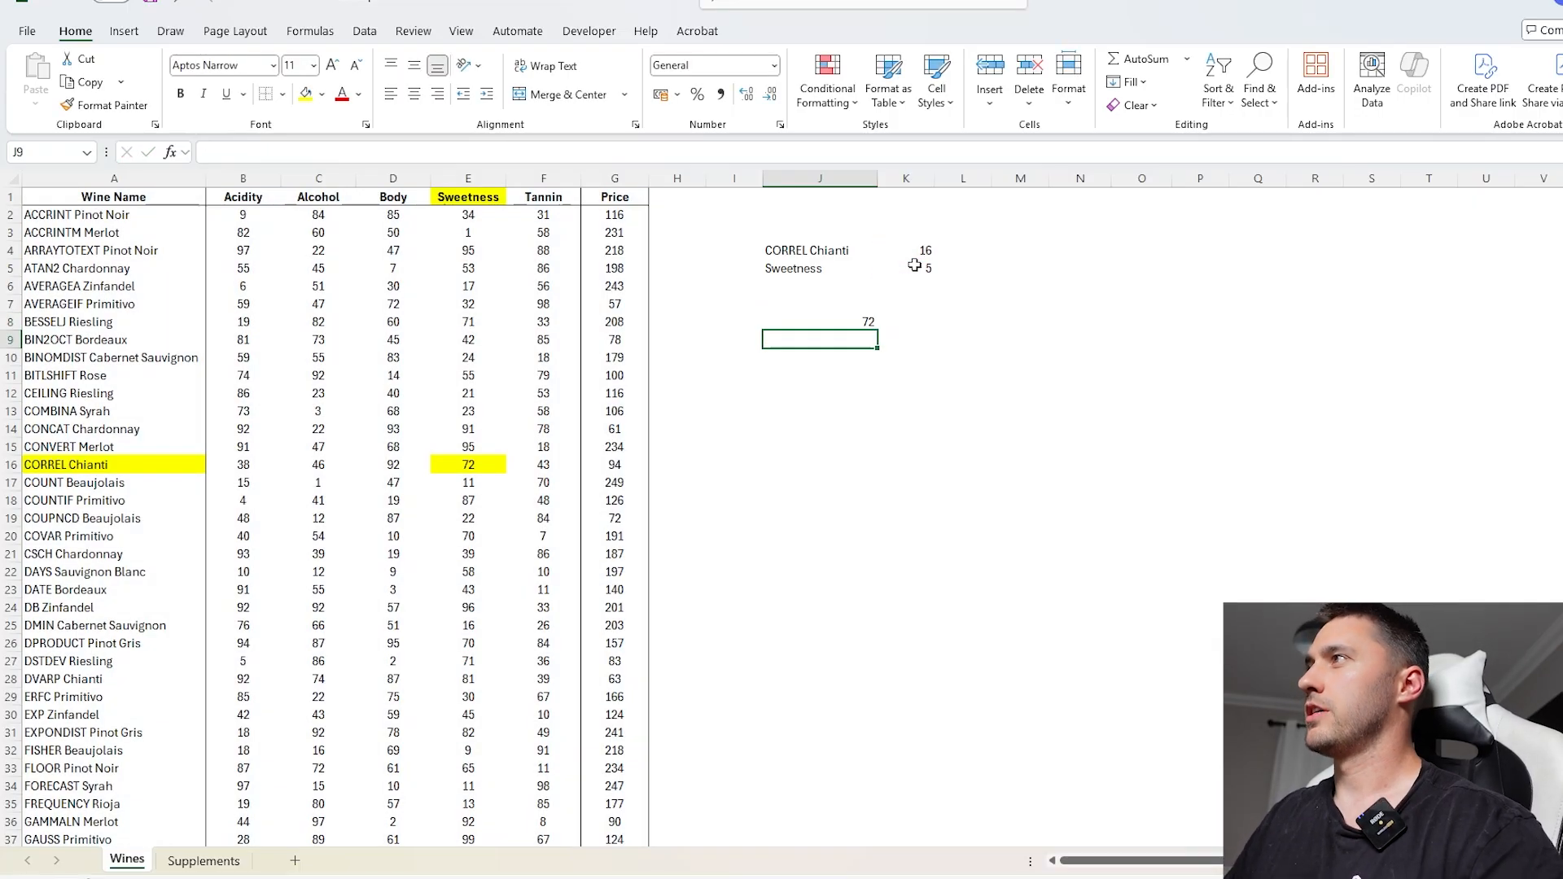
# - Replace the K4 reference in the J8 INDEX formula with the XMATCH(J4,A1:A101) expression copied from K4
pyautogui.click(841, 321)
pyautogui.click(303, 153)
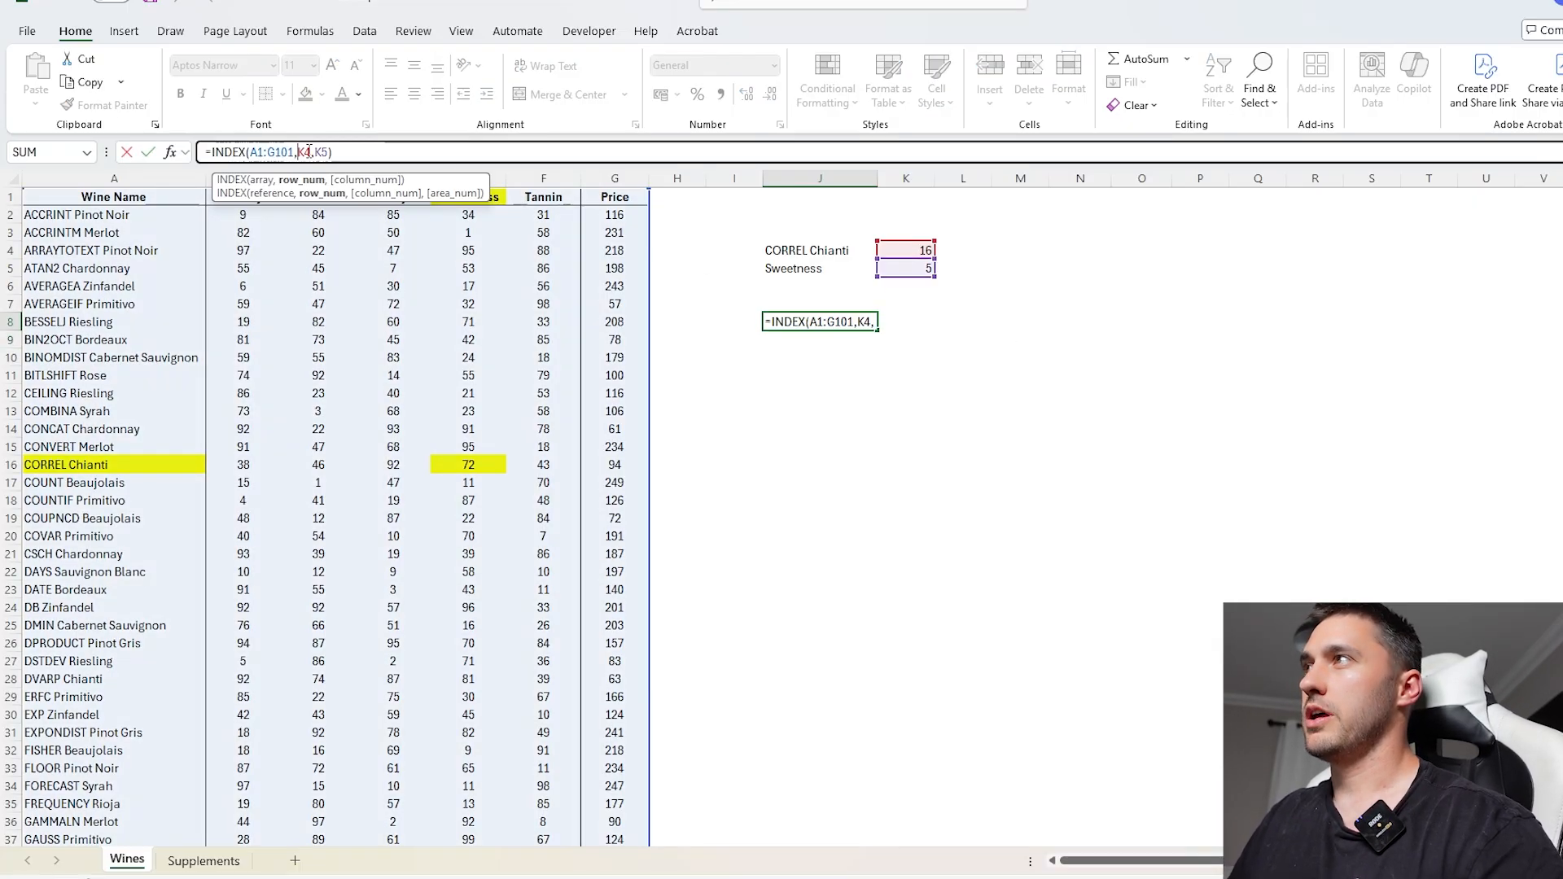
pyautogui.press('Escape')
pyautogui.click(923, 251)
pyautogui.moveTo(342, 154); pyautogui.dragTo(212, 154)
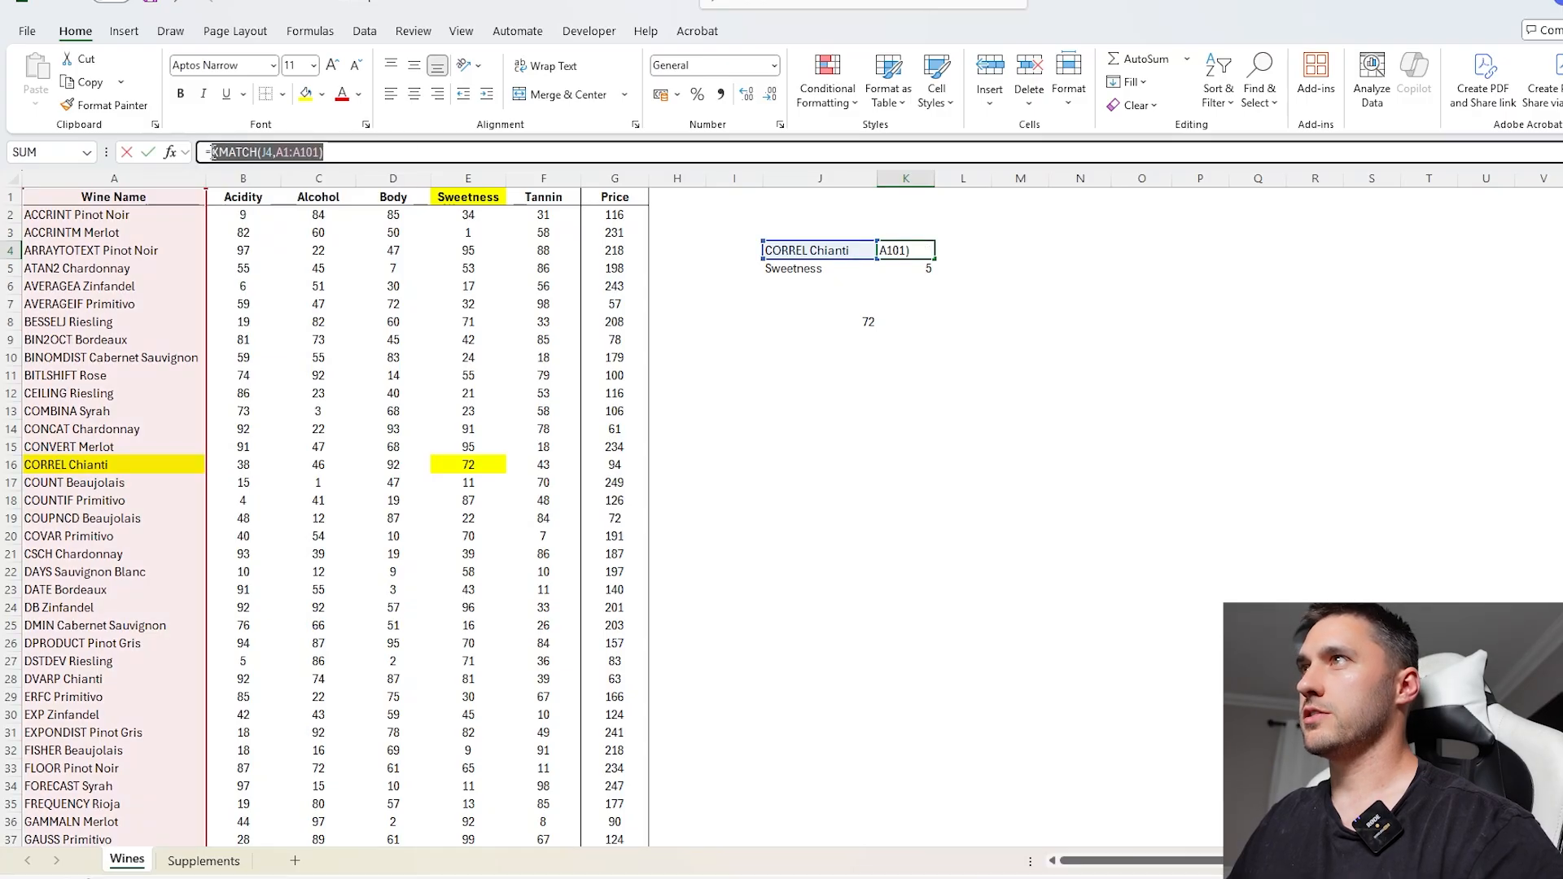
pyautogui.hotkey('ctrl', 'c')
pyautogui.press('Escape')
pyautogui.press('F1')
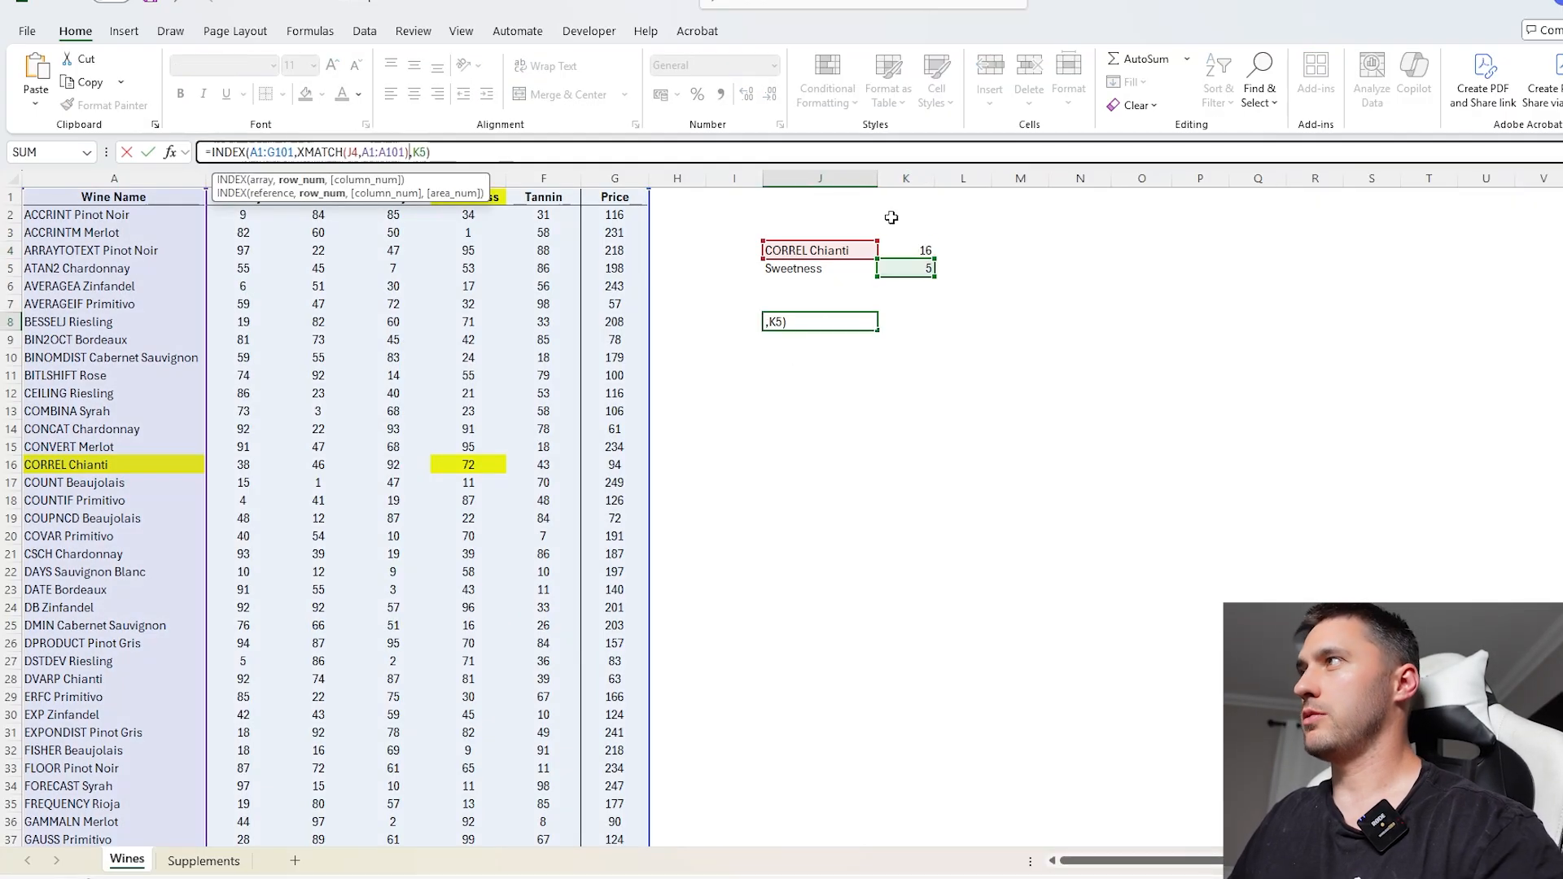
pyautogui.press('Return')
# - Replace the K5 reference in the J8 INDEX formula with the XMATCH(J5,A1:G1) expression copied from K5
pyautogui.click(924, 263)
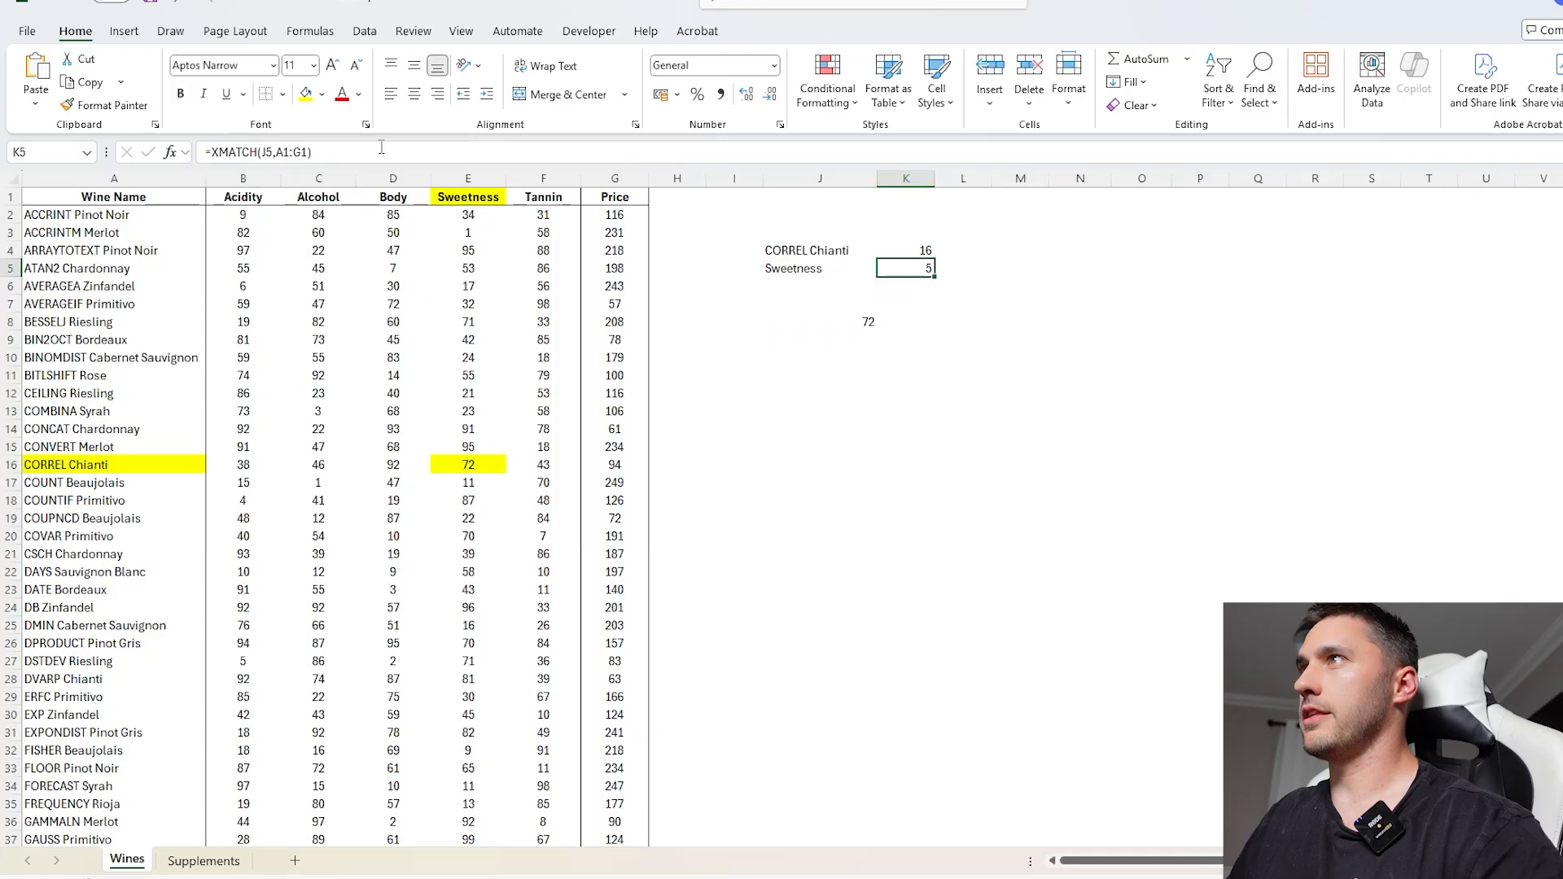
pyautogui.moveTo(312, 154); pyautogui.dragTo(214, 152)
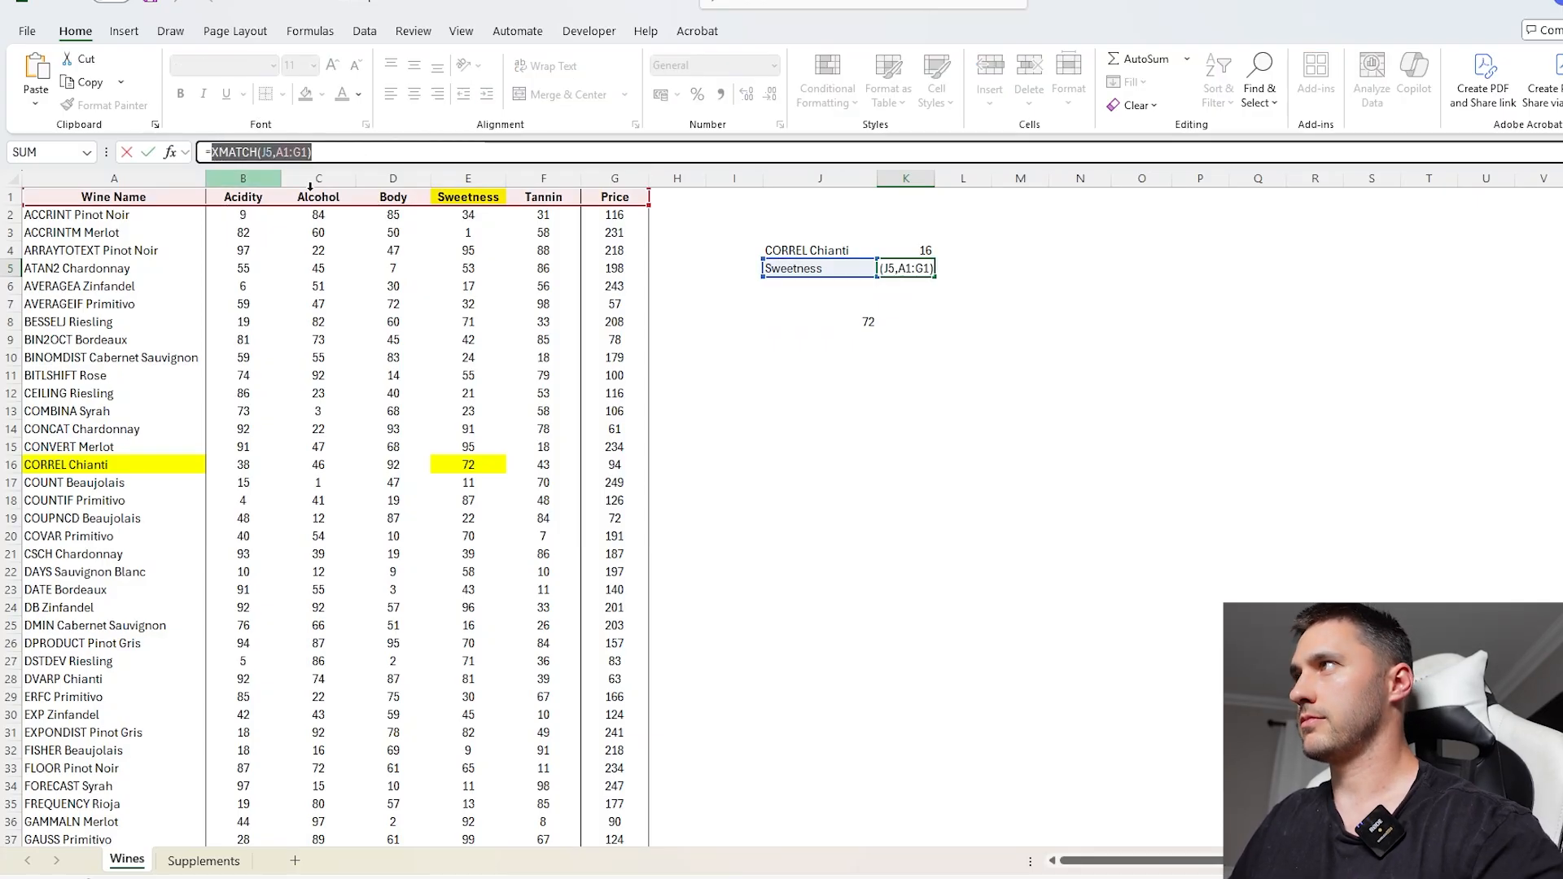
pyautogui.press('Escape')
pyautogui.click(852, 318)
pyautogui.click(428, 145)
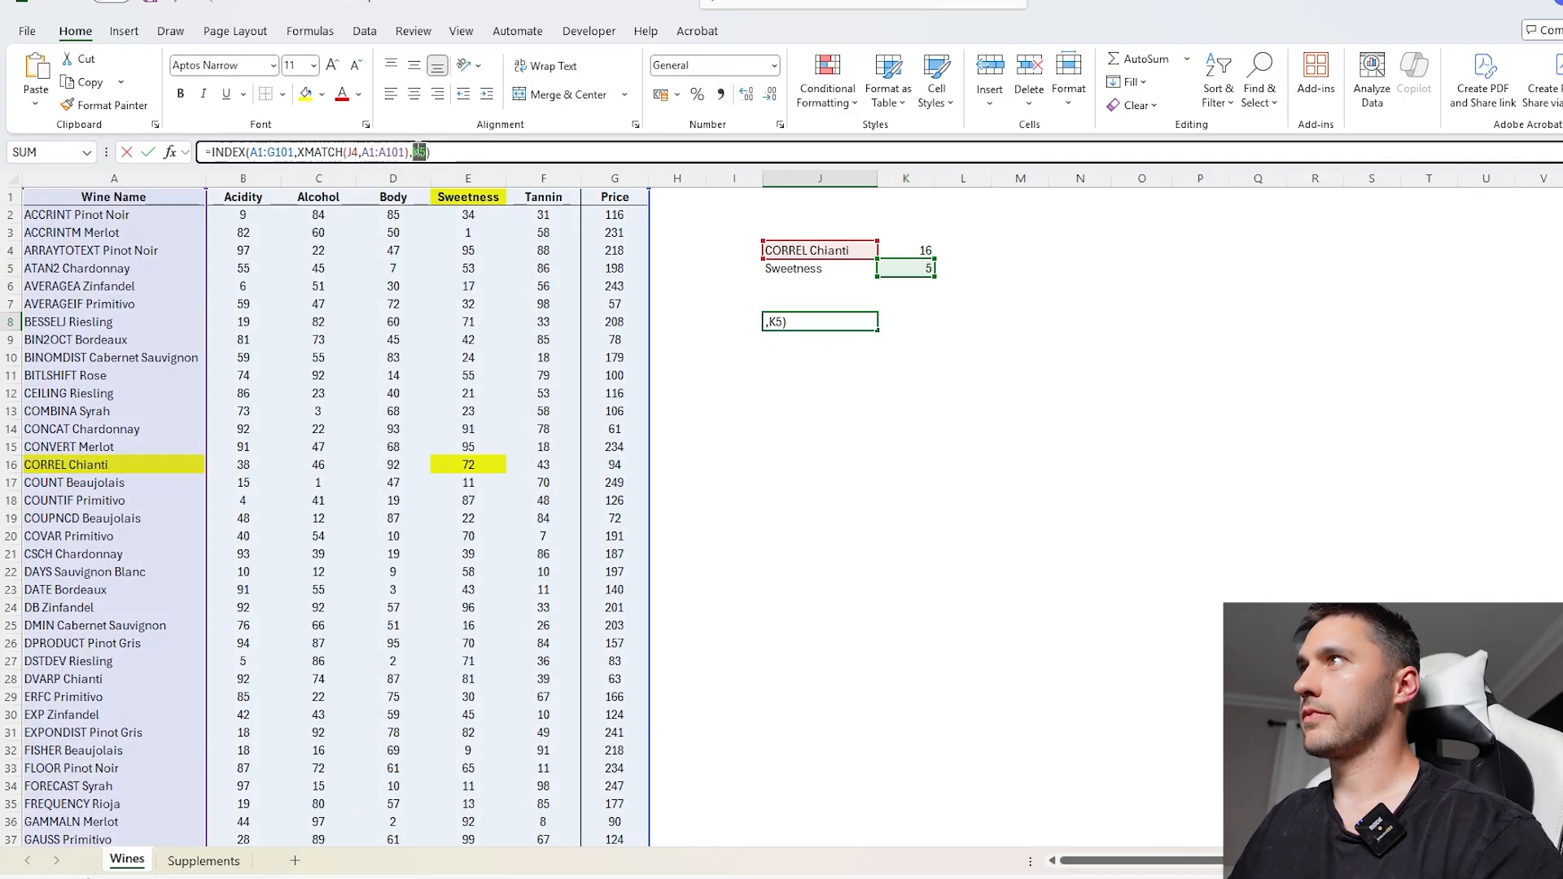
pyautogui.press('Return')
pyautogui.press('Up')
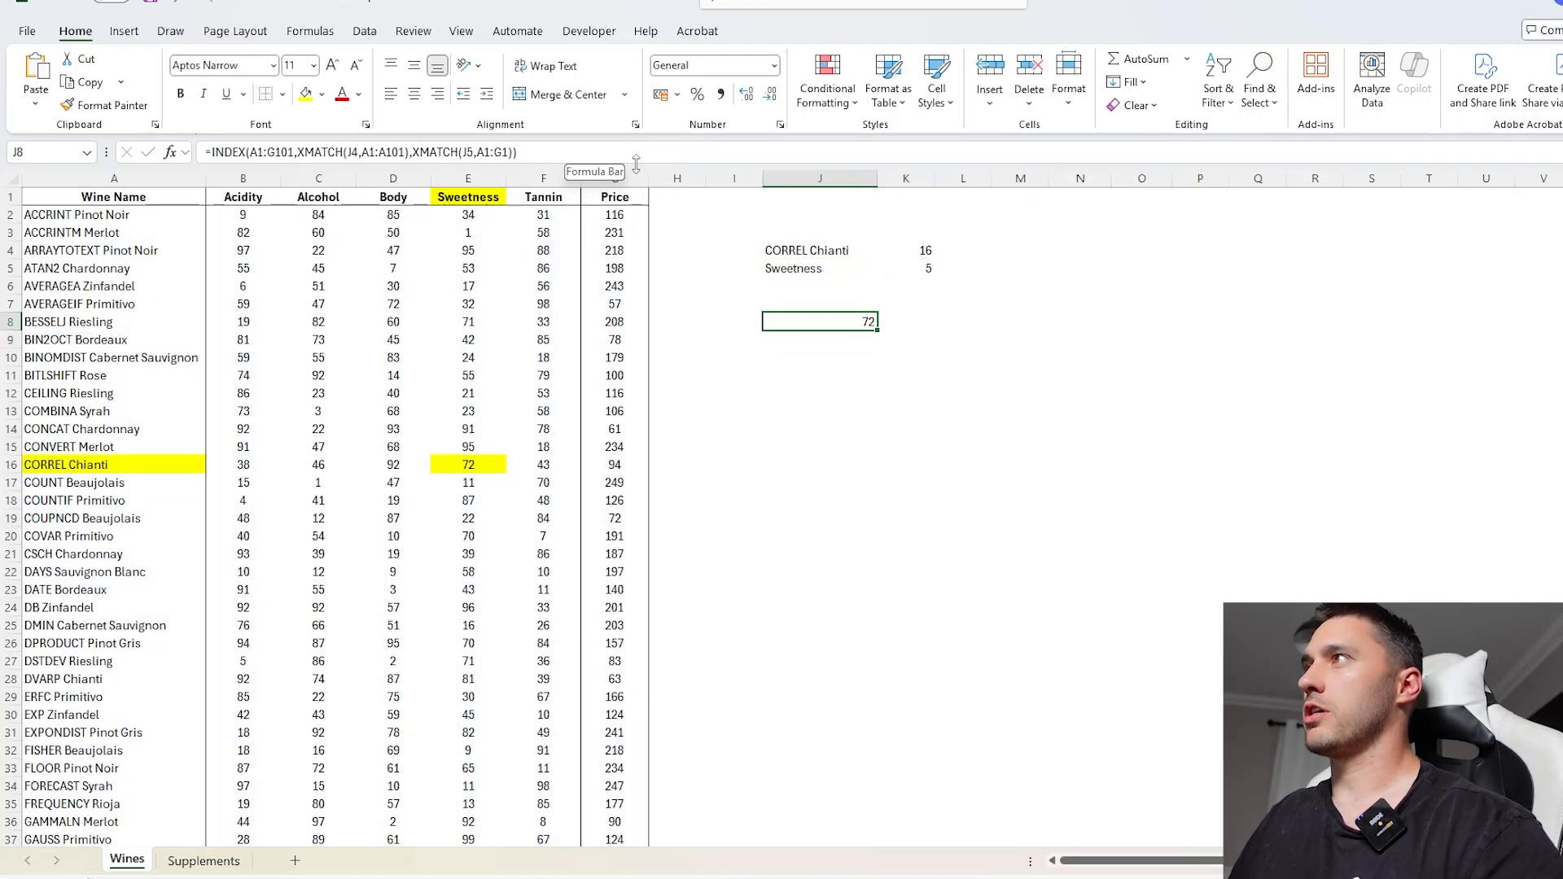
# - Enlarge the formula bar and split the J8 INDEX formula onto three lines, with each XMATCH starting its own line
pyautogui.moveTo(636, 163); pyautogui.dragTo(636, 217)
pyautogui.click(315, 151)
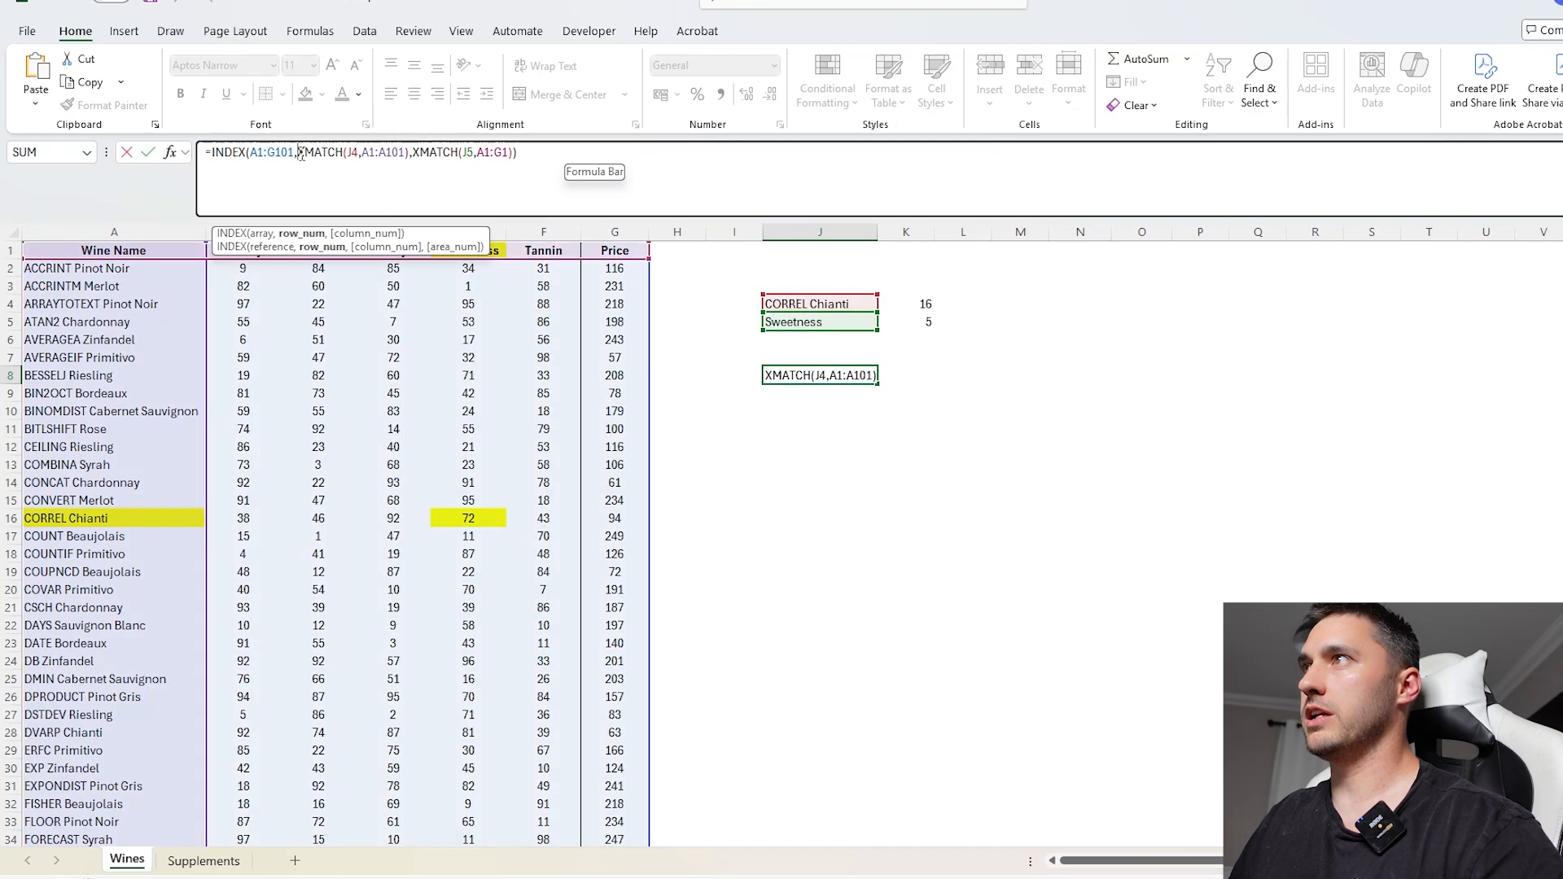
pyautogui.hotkey('alt', 'Return')
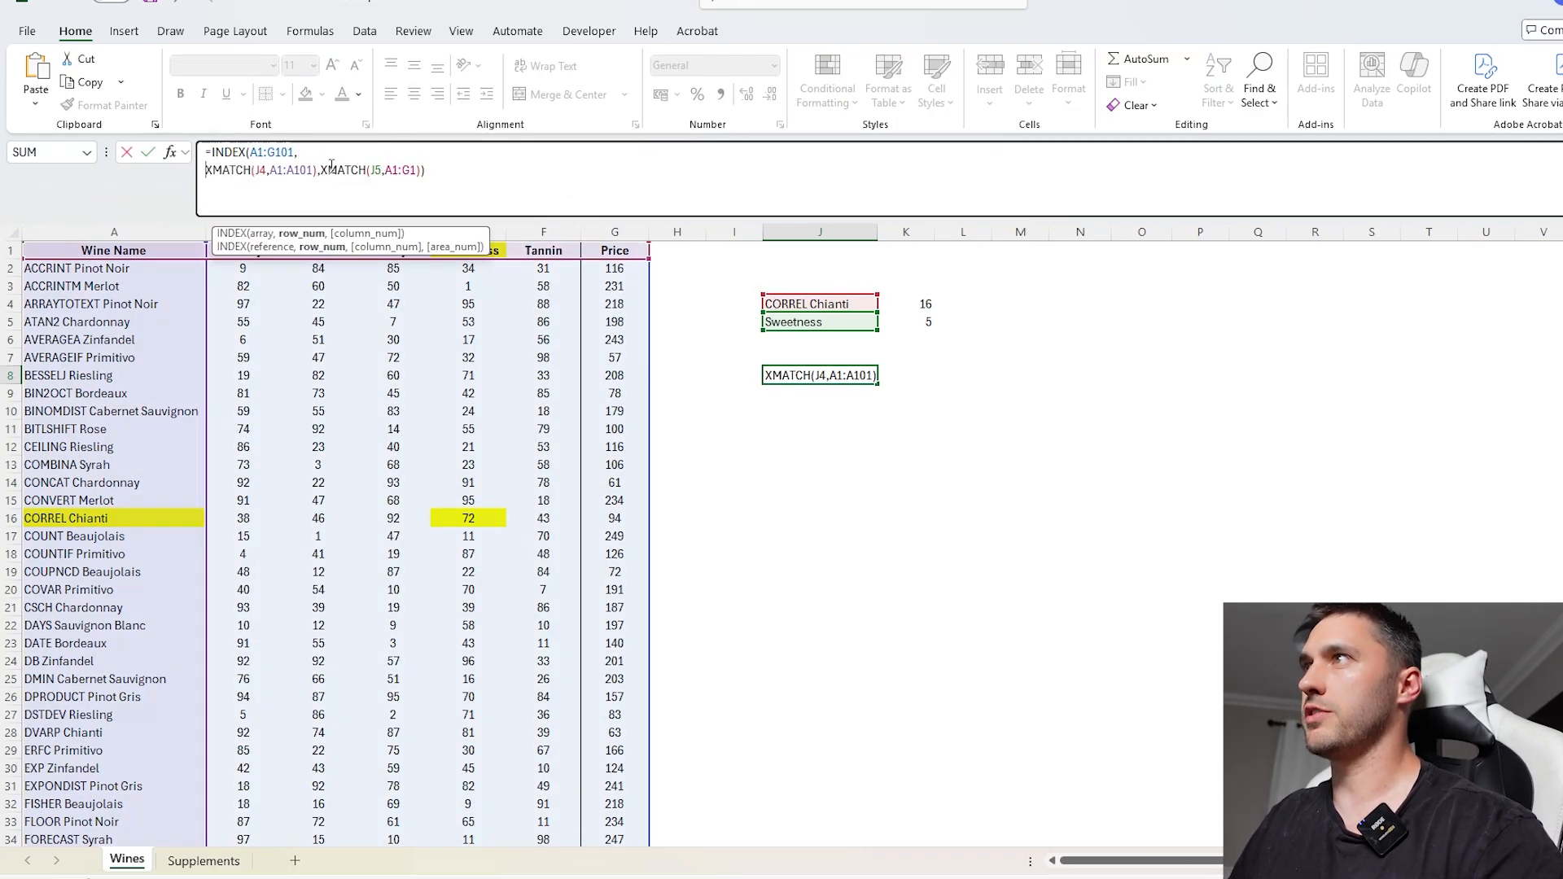
pyautogui.click(324, 169)
pyautogui.hotkey('alt', 'Return')
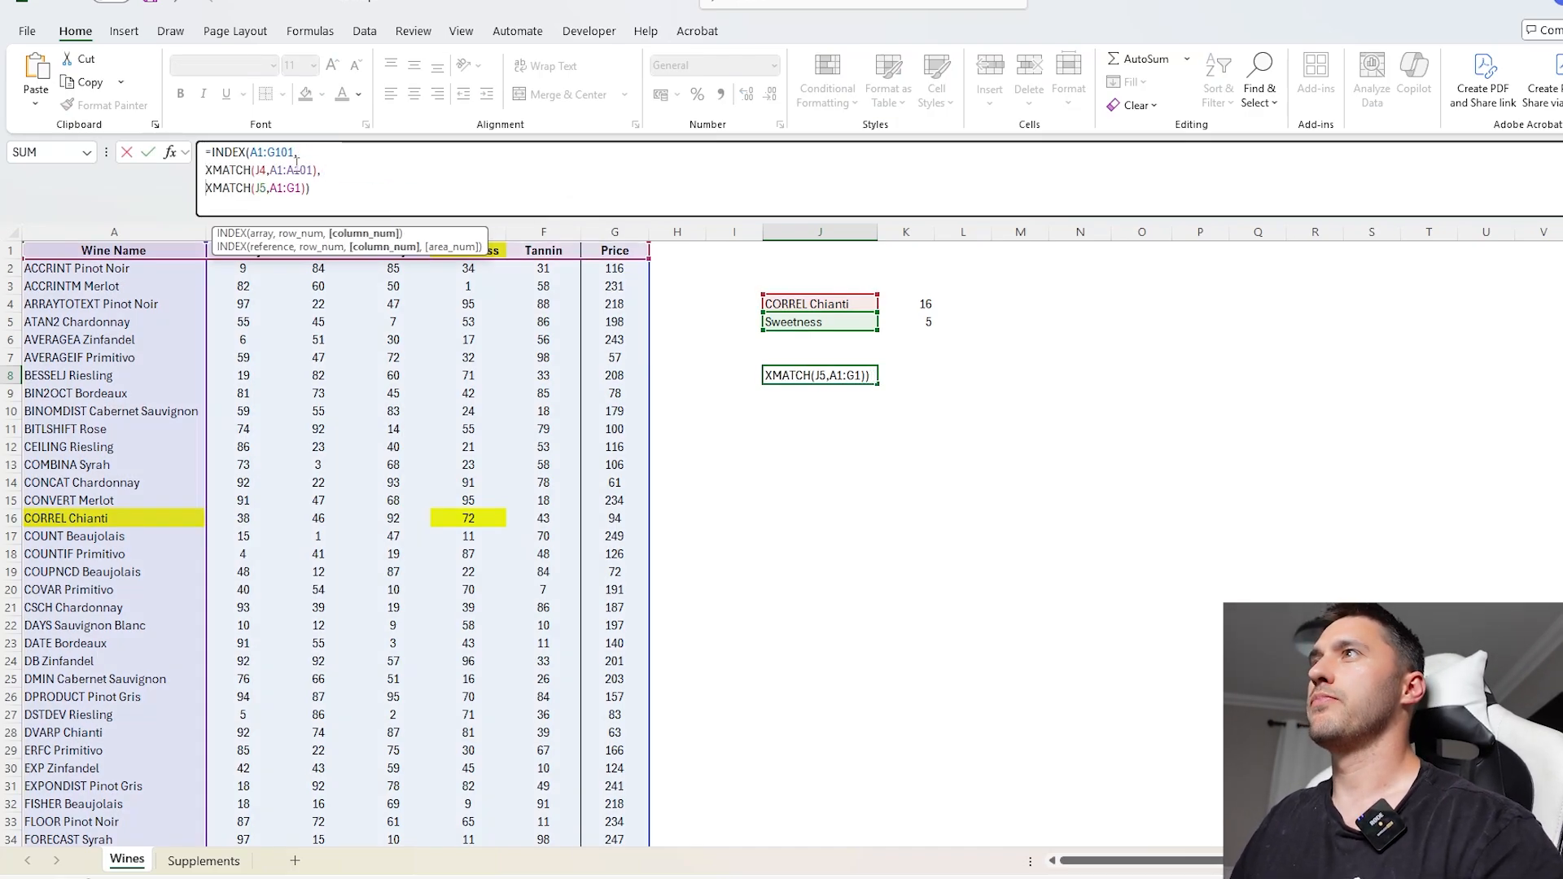
pyautogui.moveTo(339, 170); pyautogui.dragTo(209, 172)
pyautogui.click(291, 153)
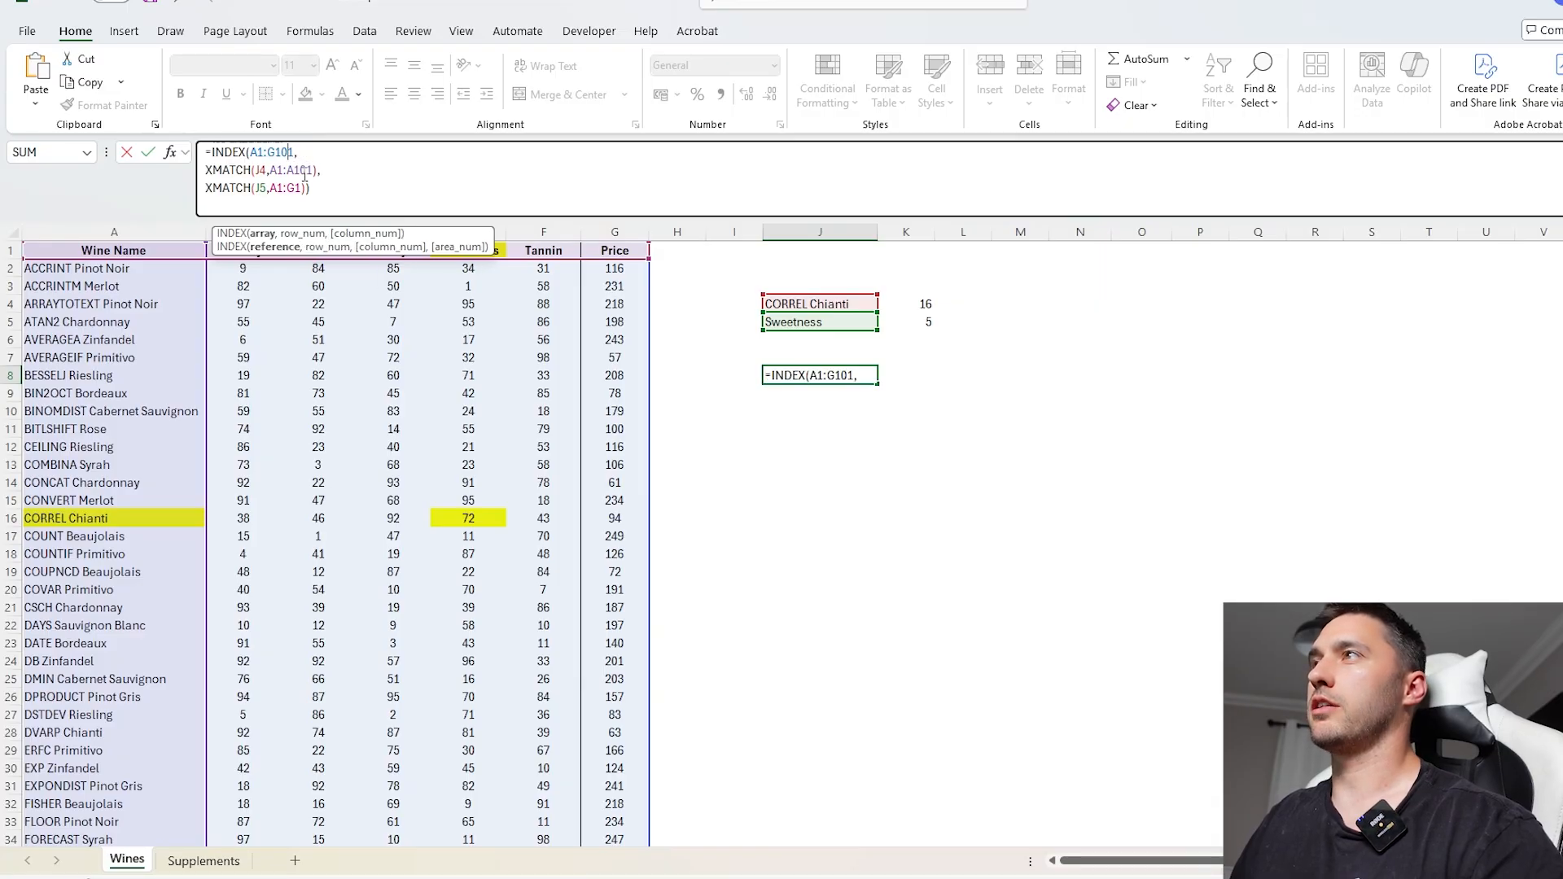
pyautogui.click(291, 195)
pyautogui.press('Return')
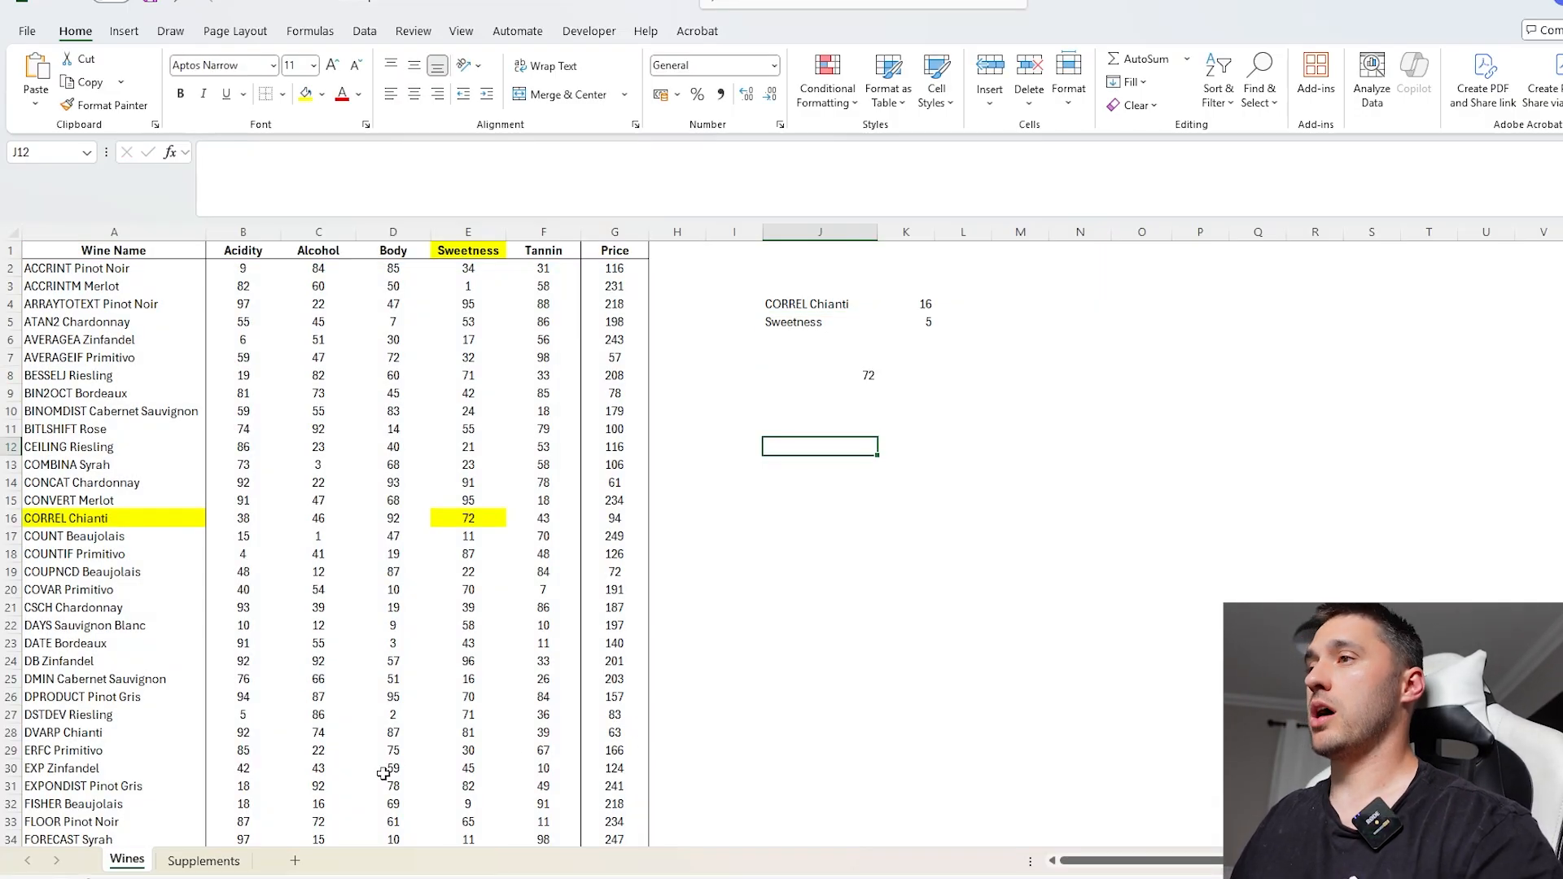
# - On the Supplements sheet, enter Item name in I3, 11 in I4 and 300 in I5 as lookup criteria
pyautogui.click(187, 862)
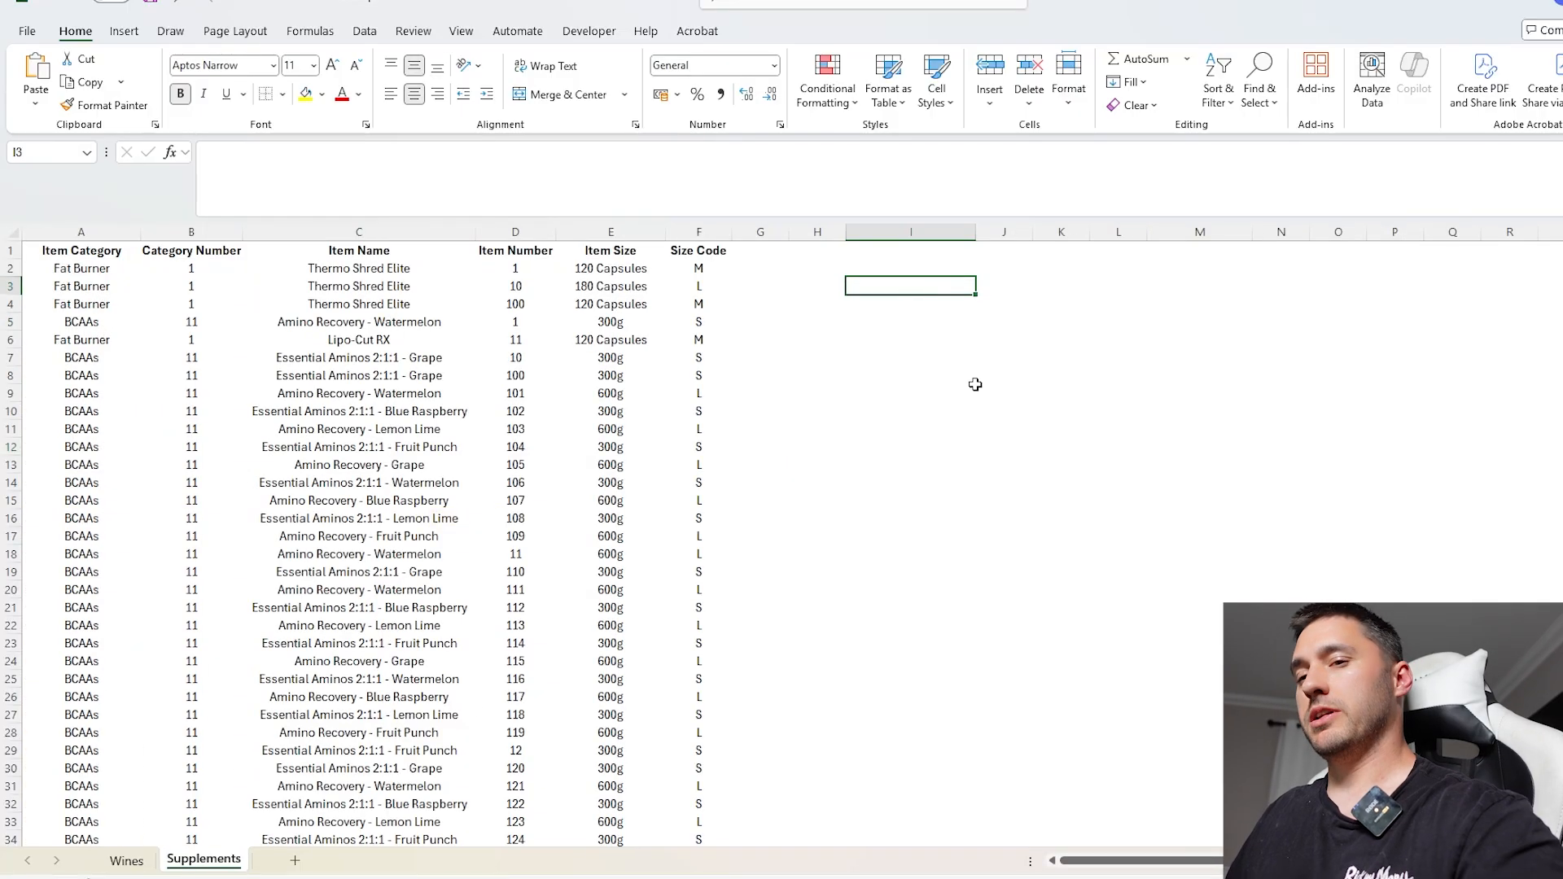
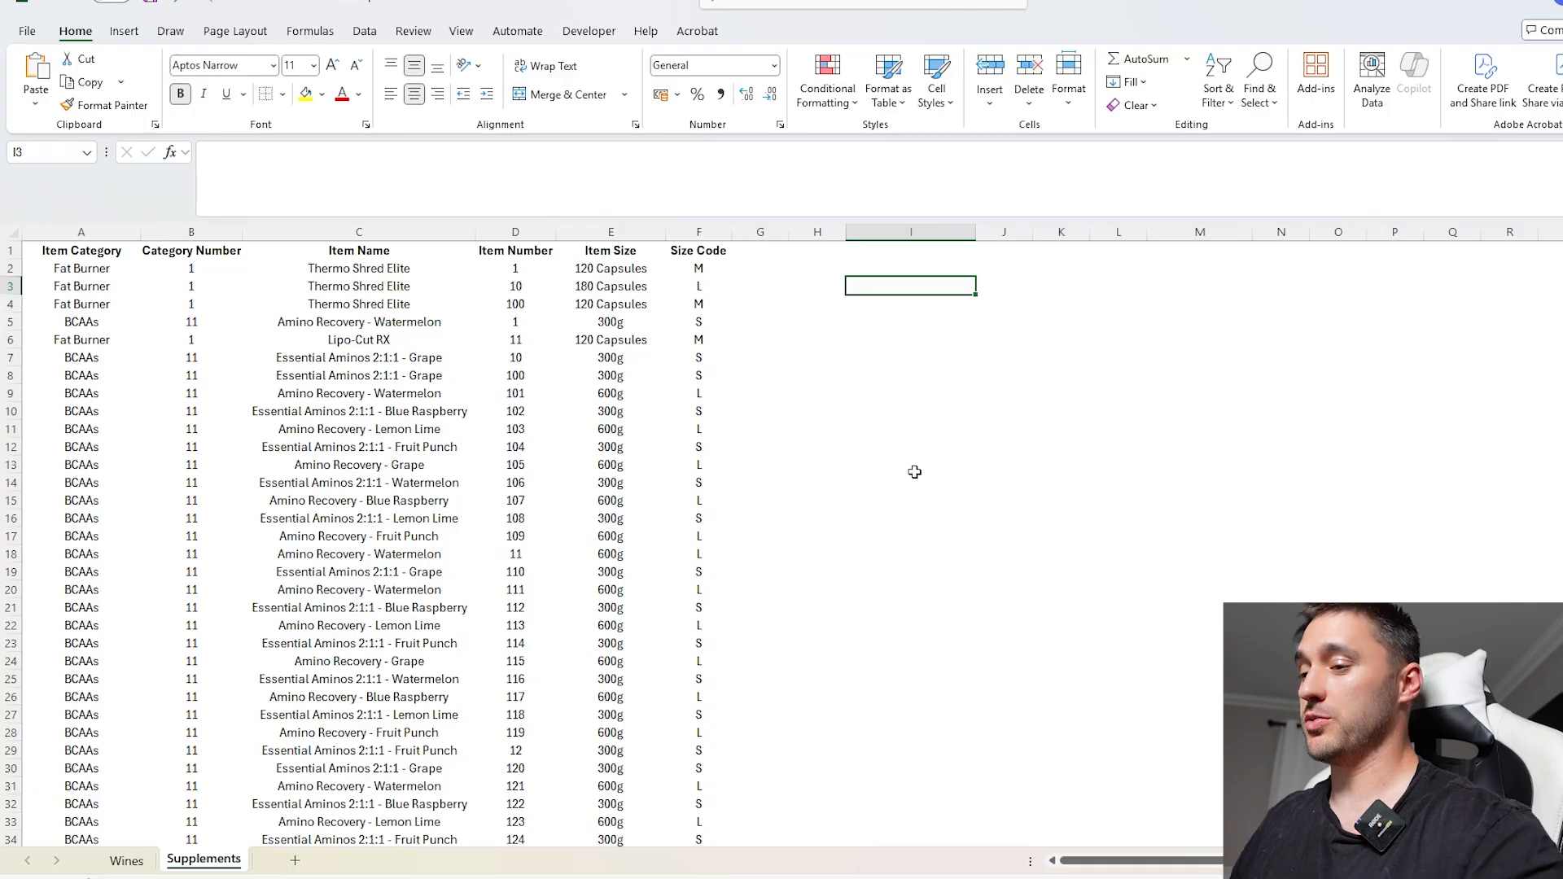
pyautogui.write('Item name')
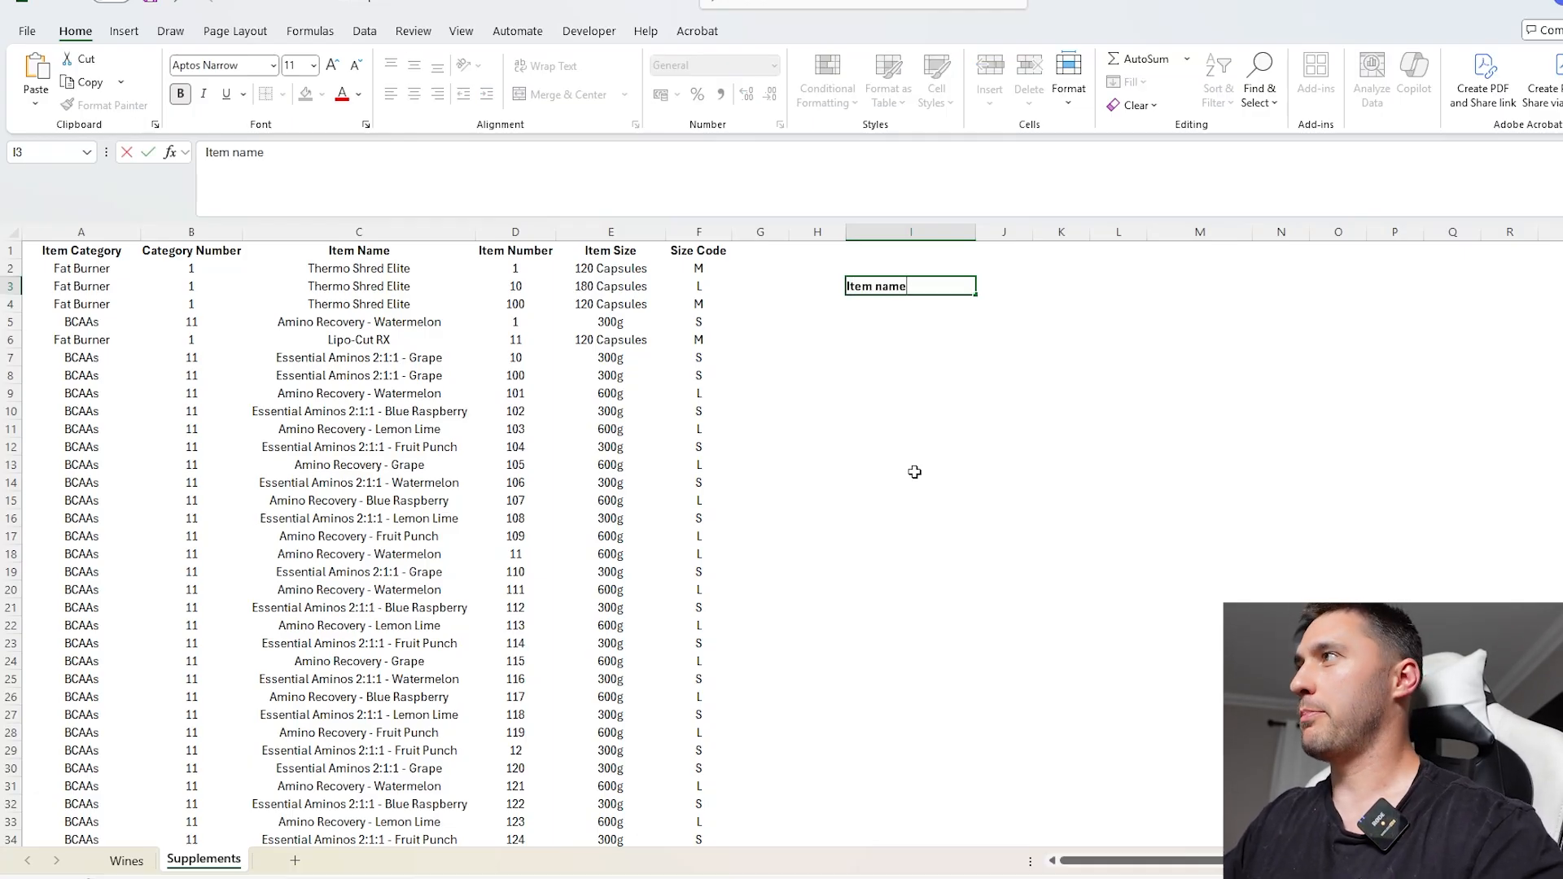
pyautogui.press('Return')
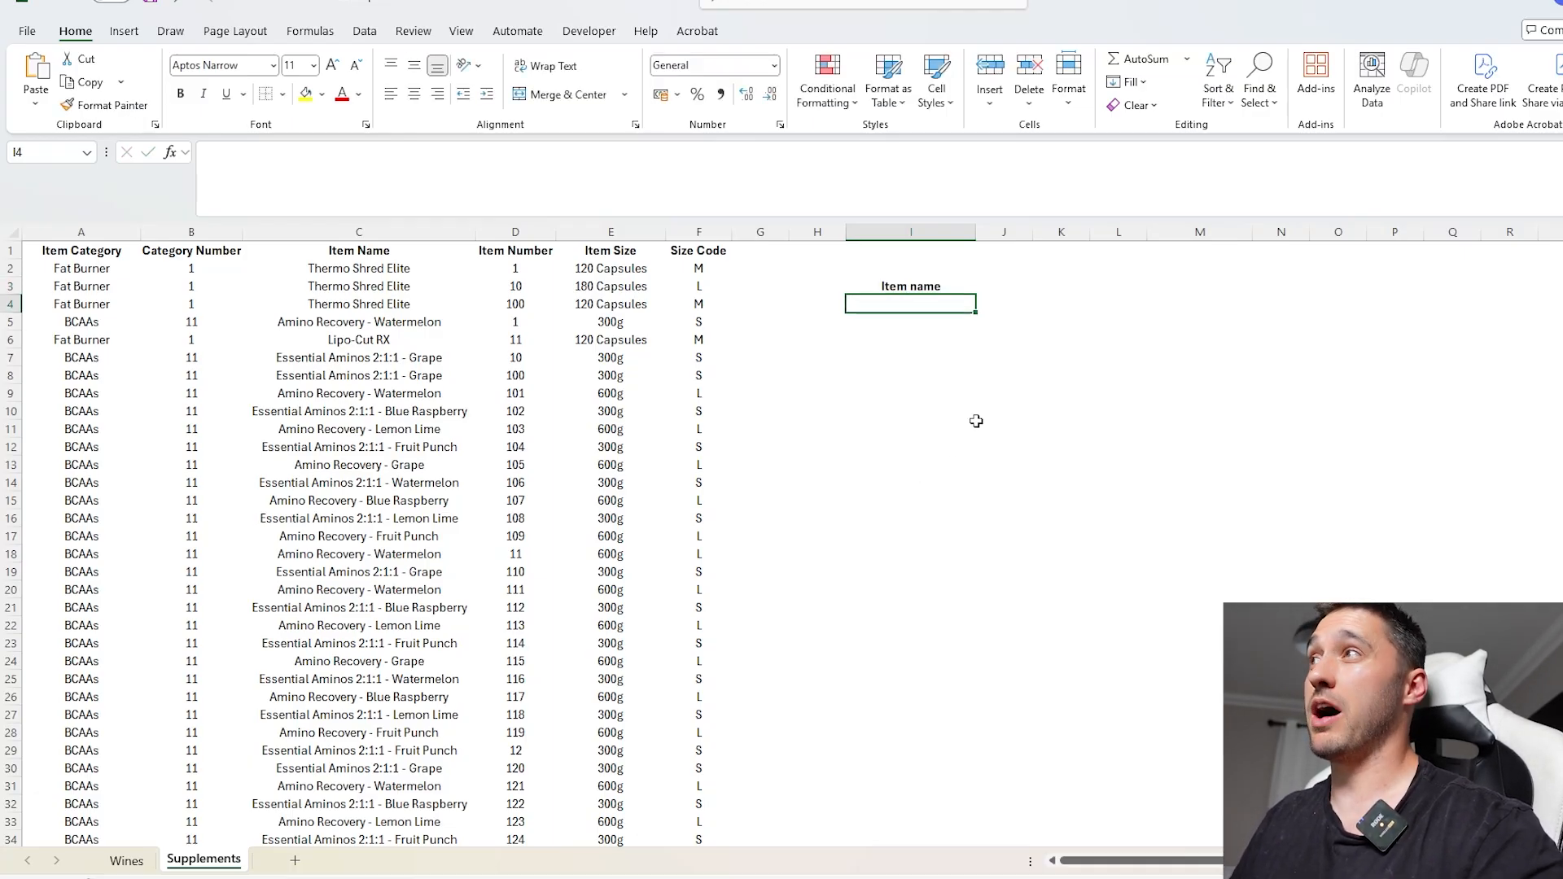
pyautogui.write('11')
pyautogui.press('Return')
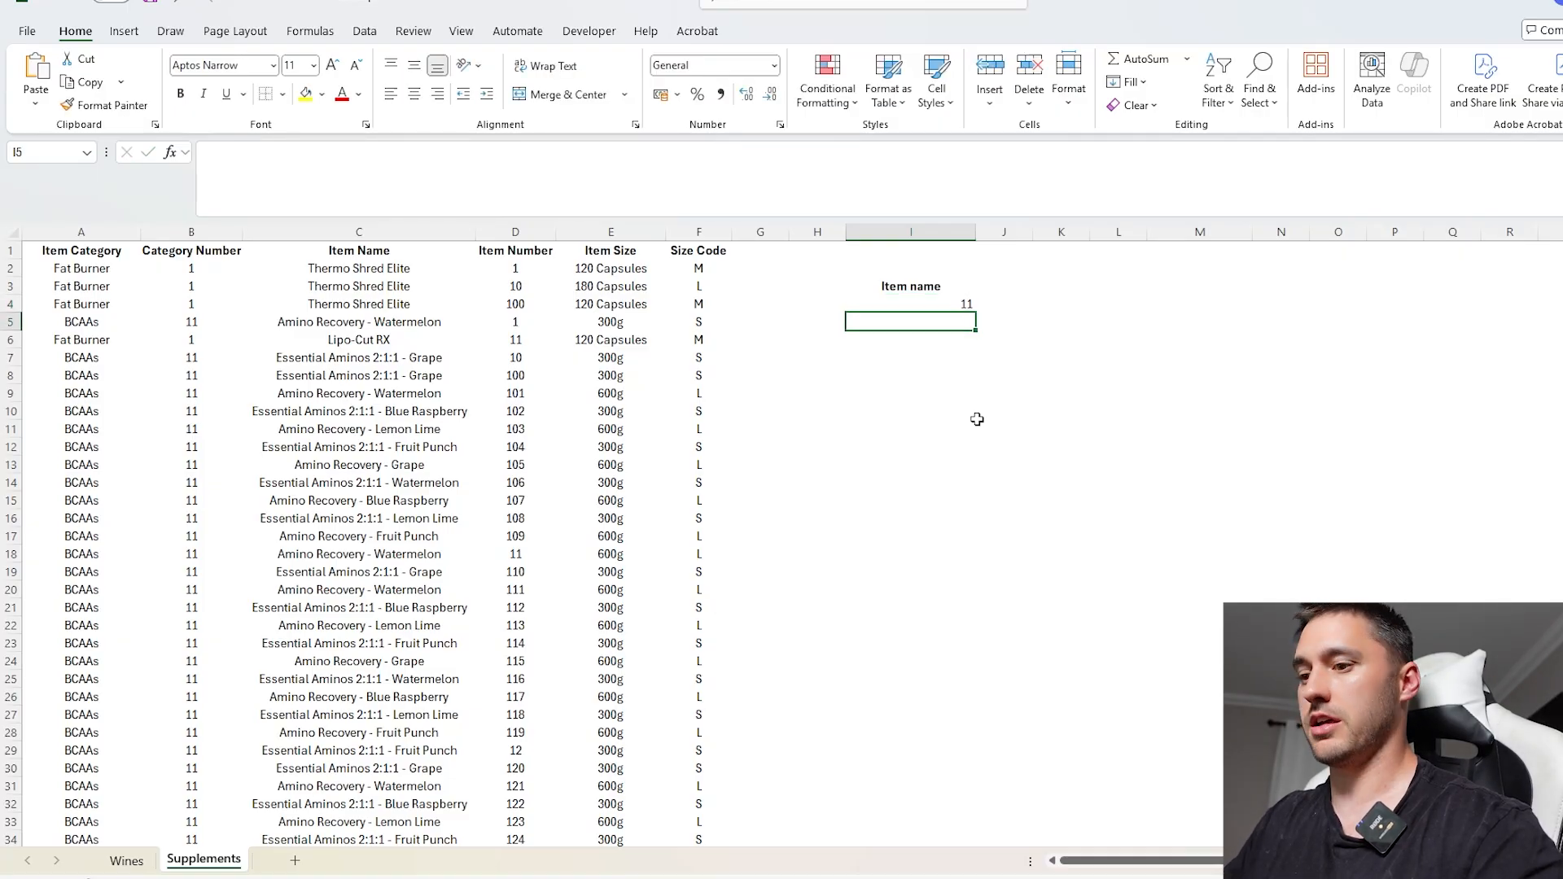
pyautogui.write('300')
pyautogui.press('Return')
# - Remove the bold formatting from the label in I3 and set the item number in I5 to 30
pyautogui.click(934, 290)
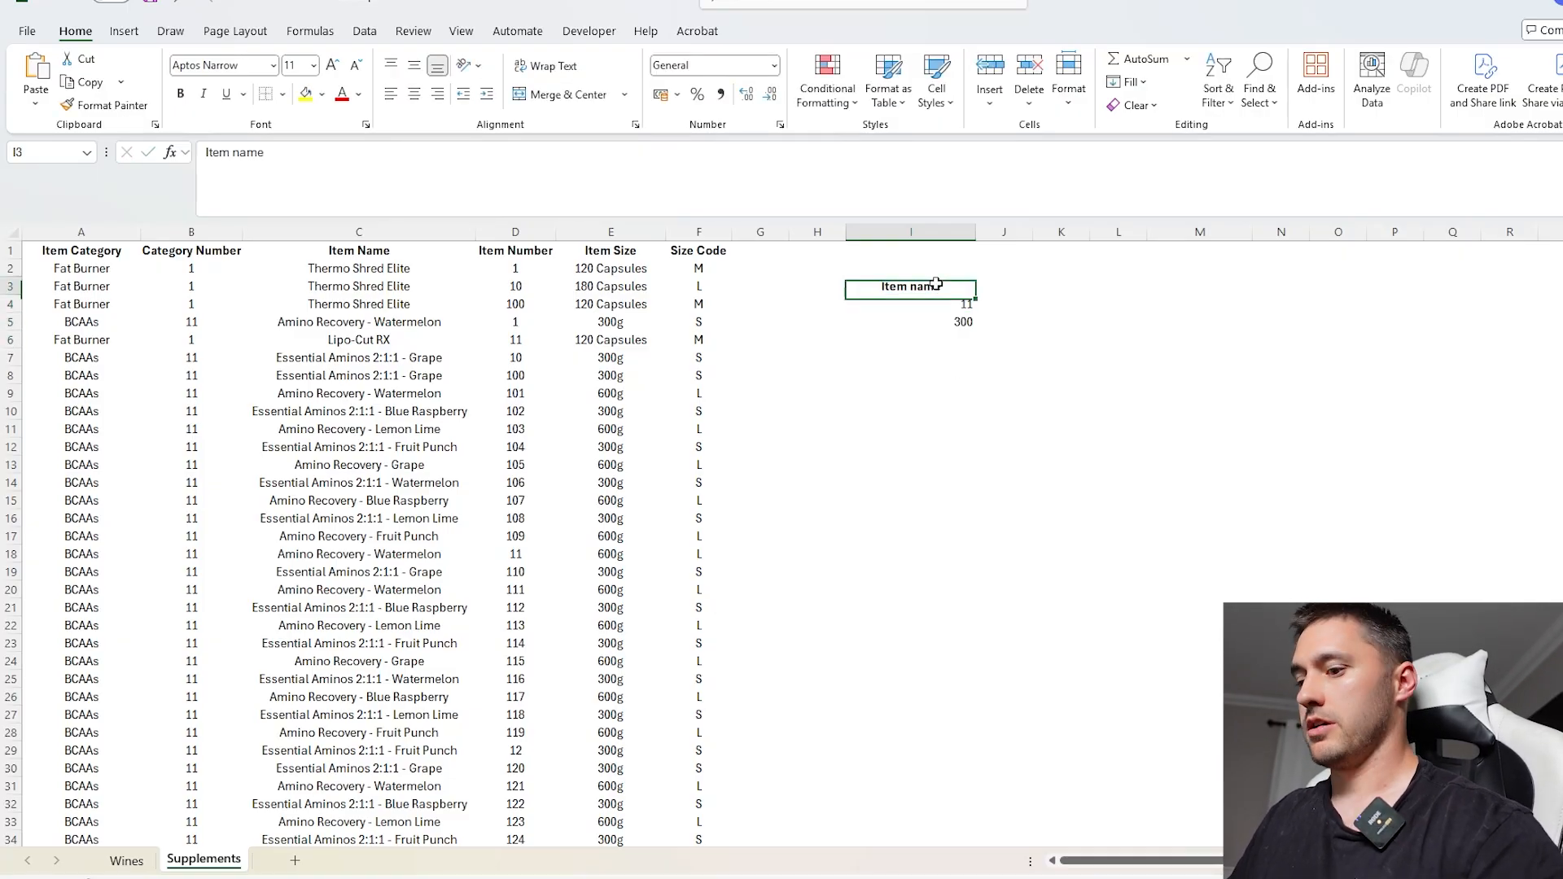
pyautogui.click(932, 306)
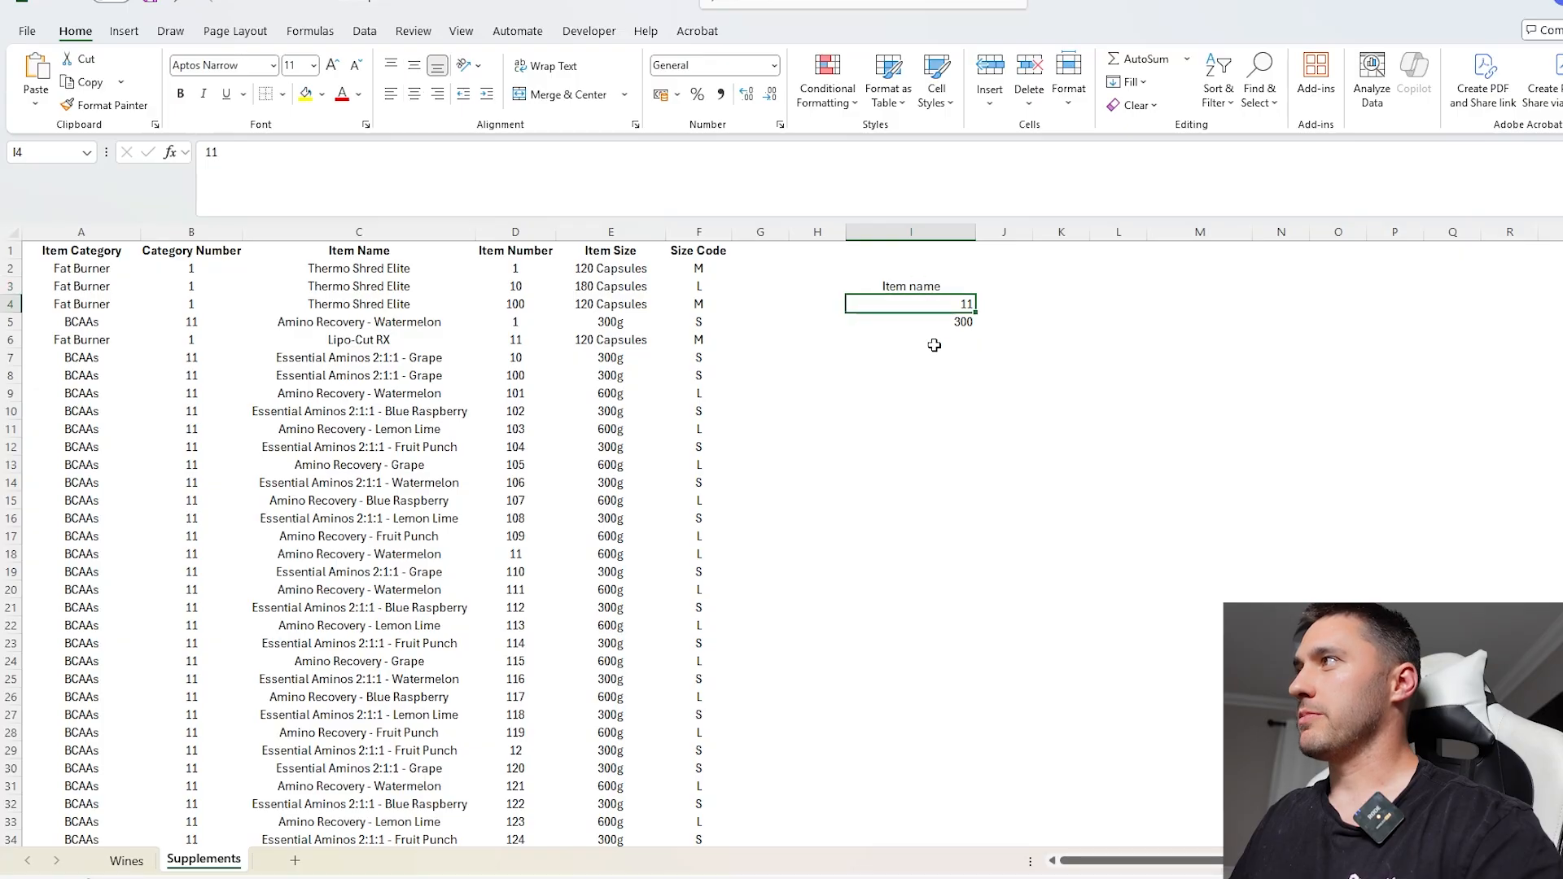
pyautogui.click(953, 319)
pyautogui.write('30')
pyautogui.press('Return')
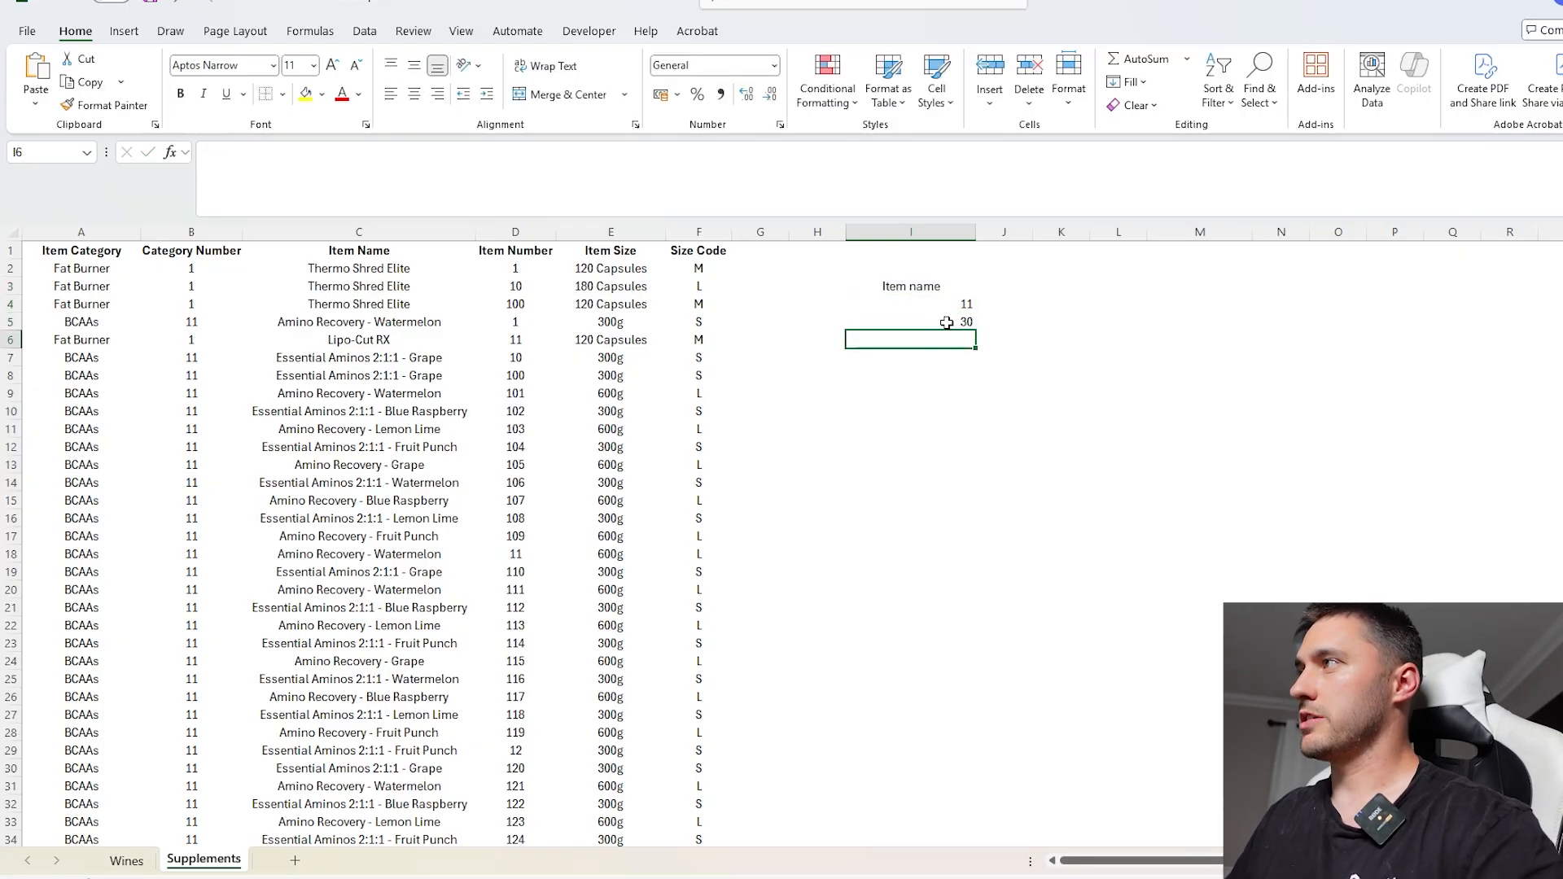
# - Start an XLOOKUP formula in I8 that looks up I4&I5 in the combined array B1:B1001&D1:D1001
pyautogui.click(930, 374)
pyautogui.write('=xl')
pyautogui.press('Tab')
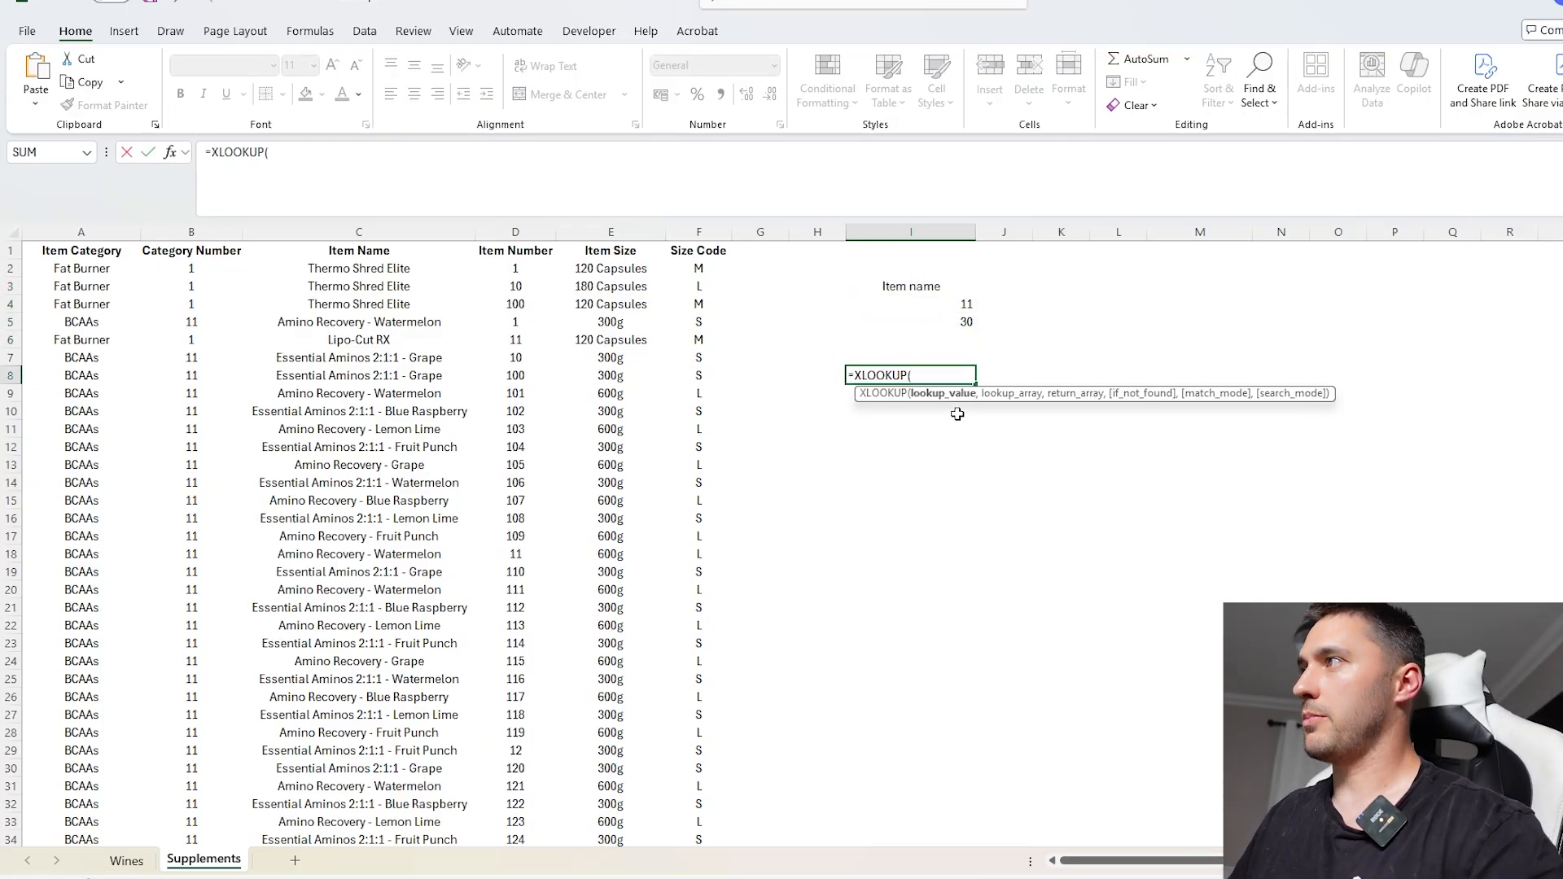
pyautogui.click(960, 303)
pyautogui.write('&')
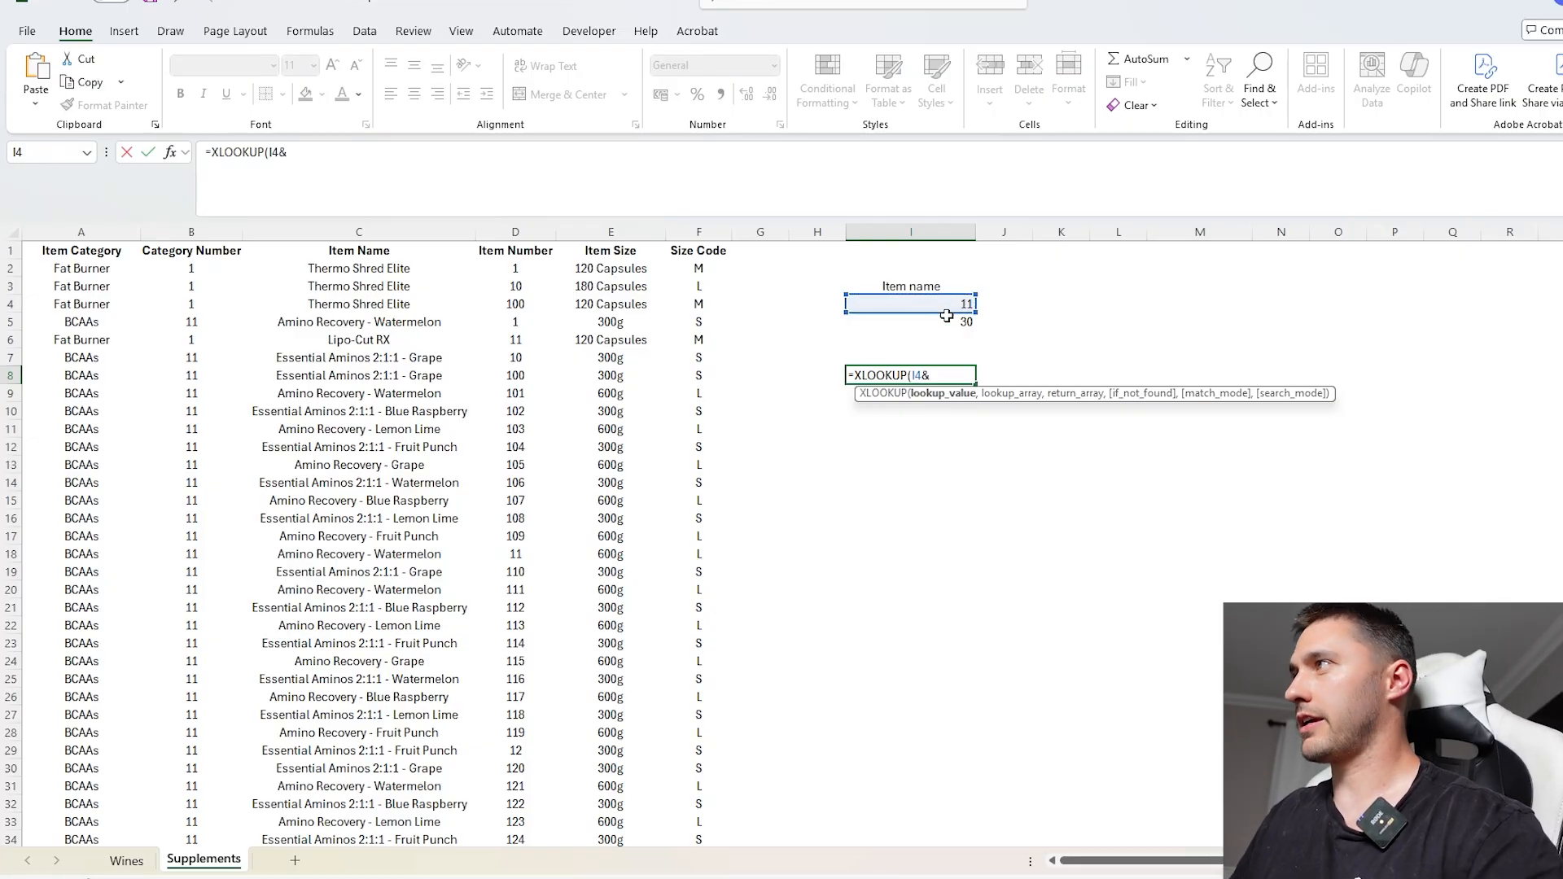
pyautogui.click(946, 319)
pyautogui.write(',')
pyautogui.click(215, 257)
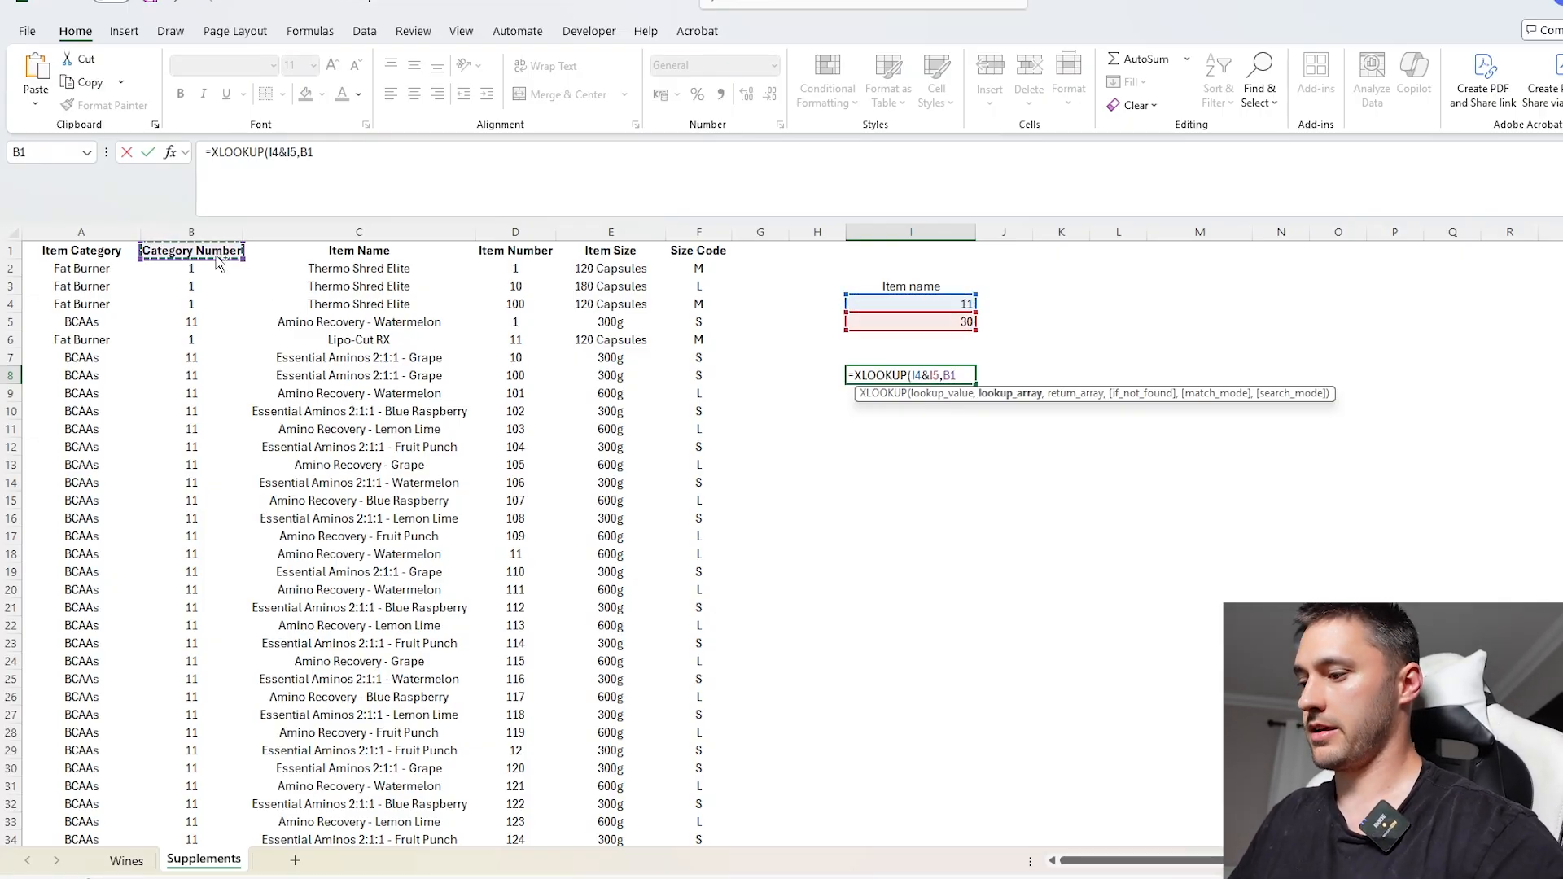
pyautogui.hotkey('ctrl', 'shift', 'Down')
pyautogui.write('&')
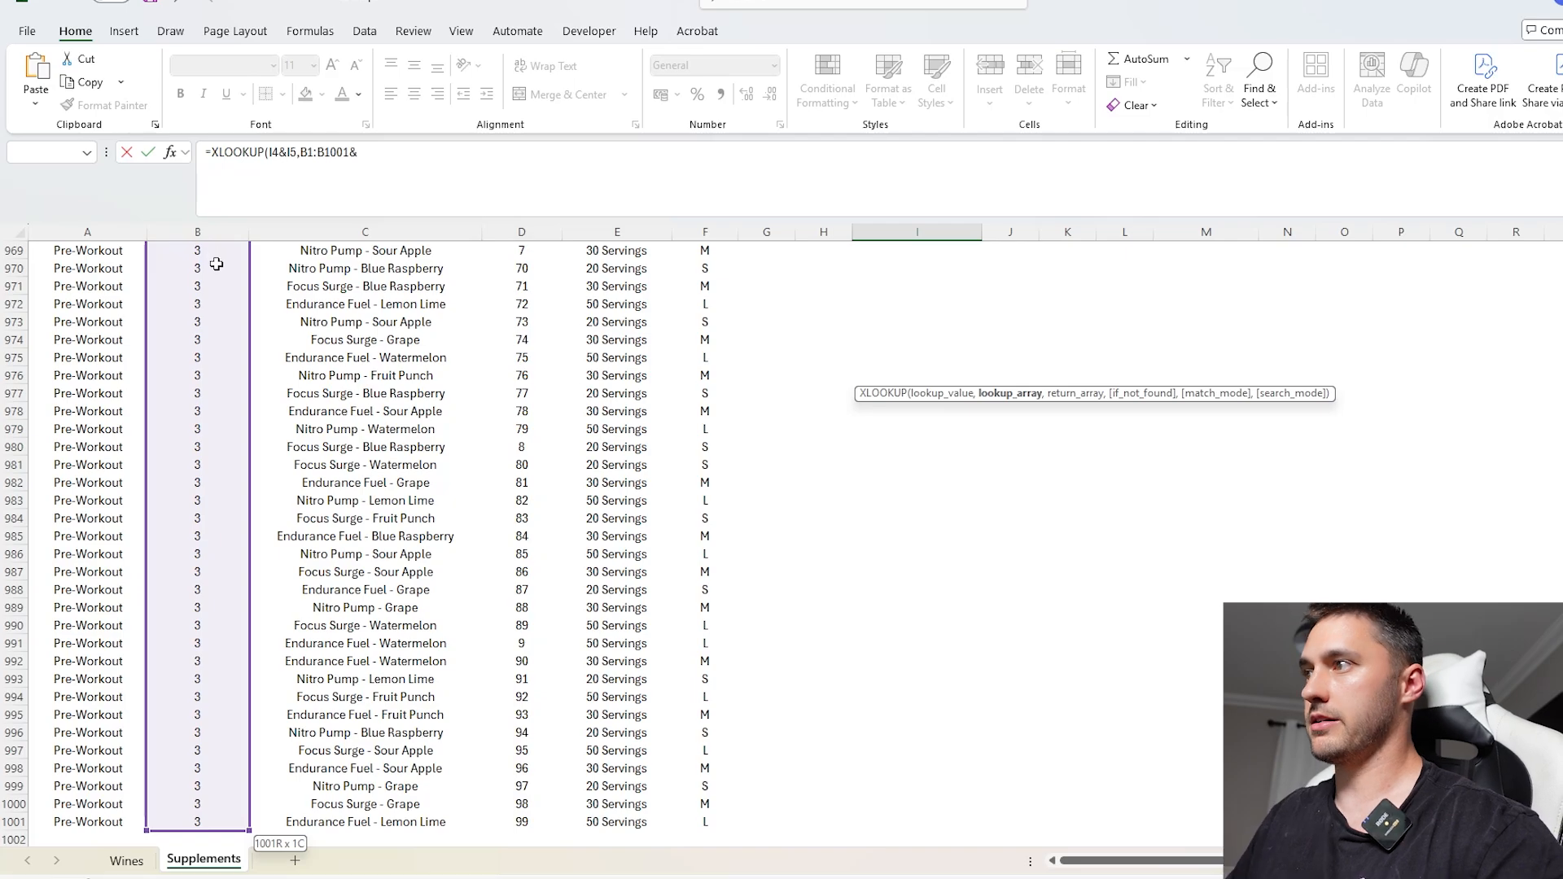
pyautogui.click(520, 822)
pyautogui.hotkey('ctrl', 'shift', 'Up')
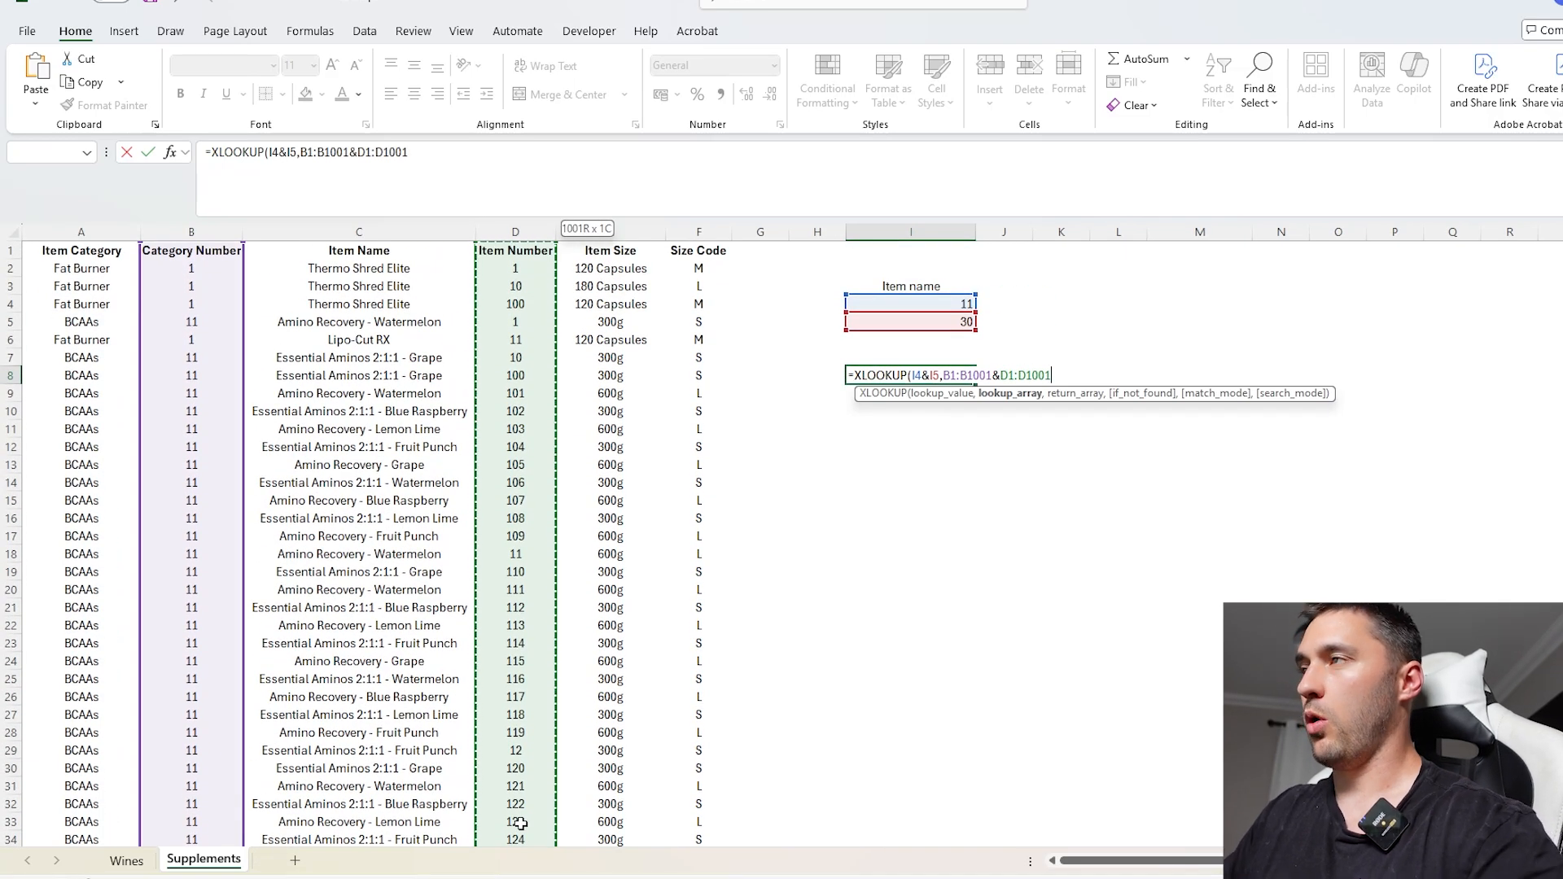
pyautogui.write(',')
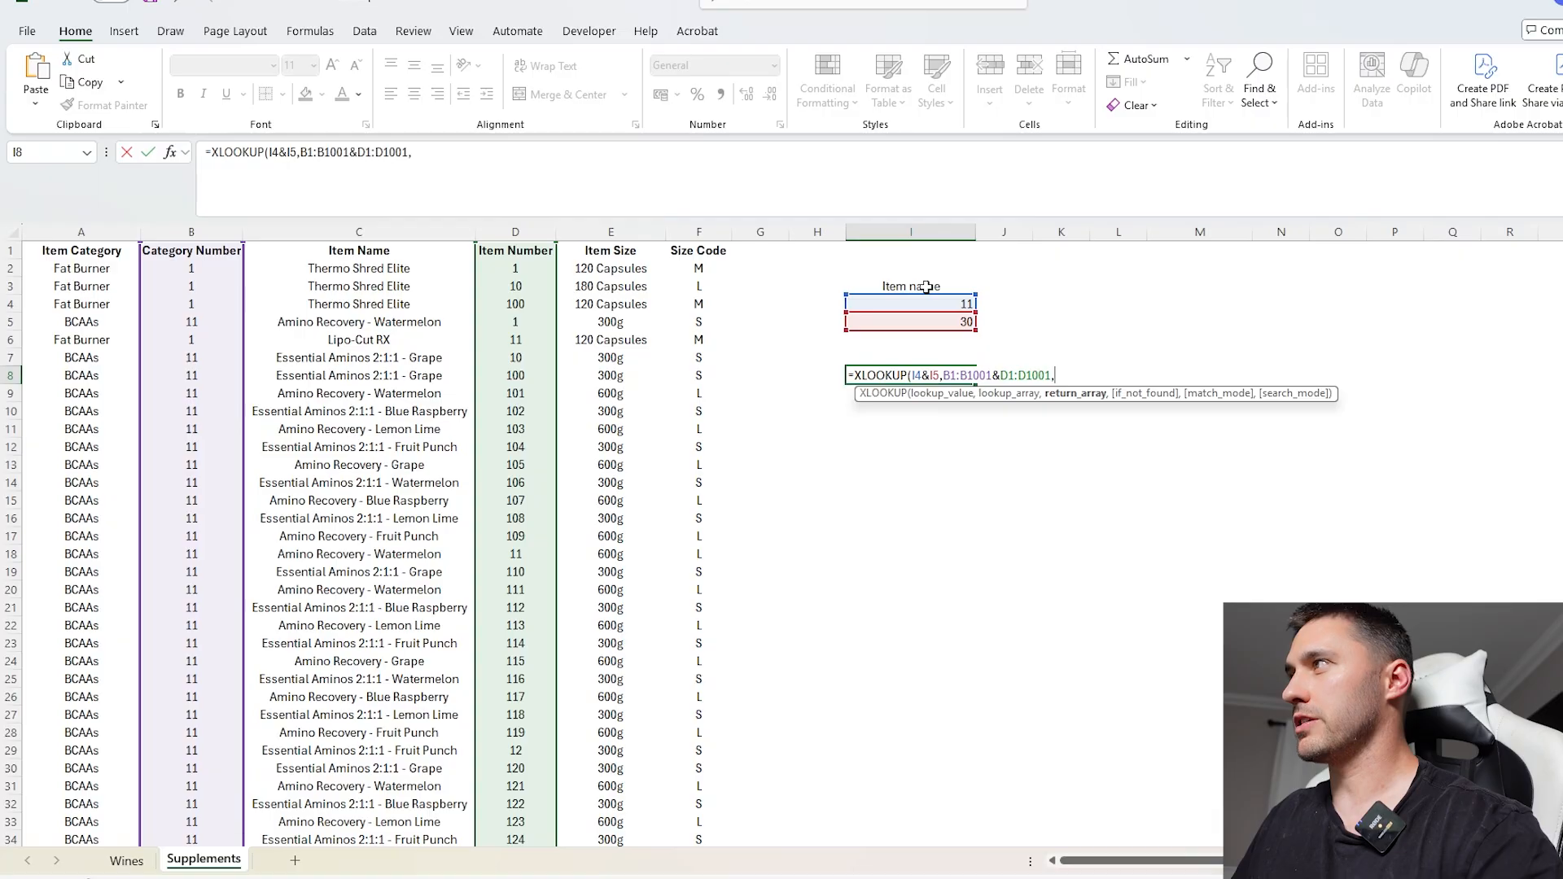
# - Complete the I8 formula with the nested return array XLOOKUP(I3,A1:F1,A1:F1001), accepting the closing-parenthesis correction
pyautogui.write('XLOOKUP(')
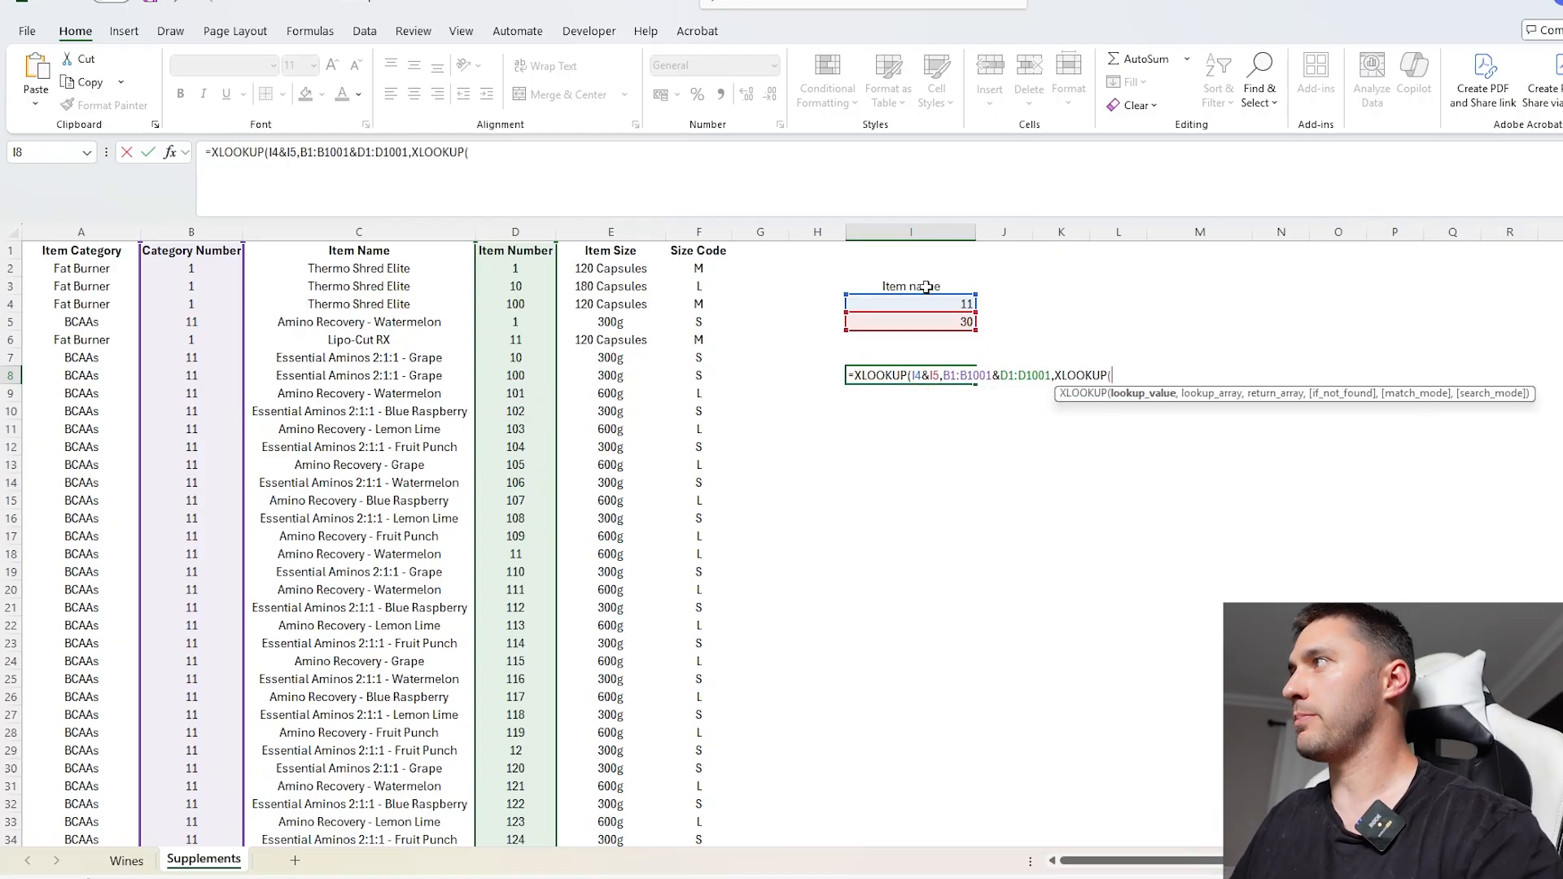
pyautogui.click(926, 287)
pyautogui.write(',')
pyautogui.moveTo(702, 250); pyautogui.dragTo(688, 340)
pyautogui.write(',')
pyautogui.click(76, 248)
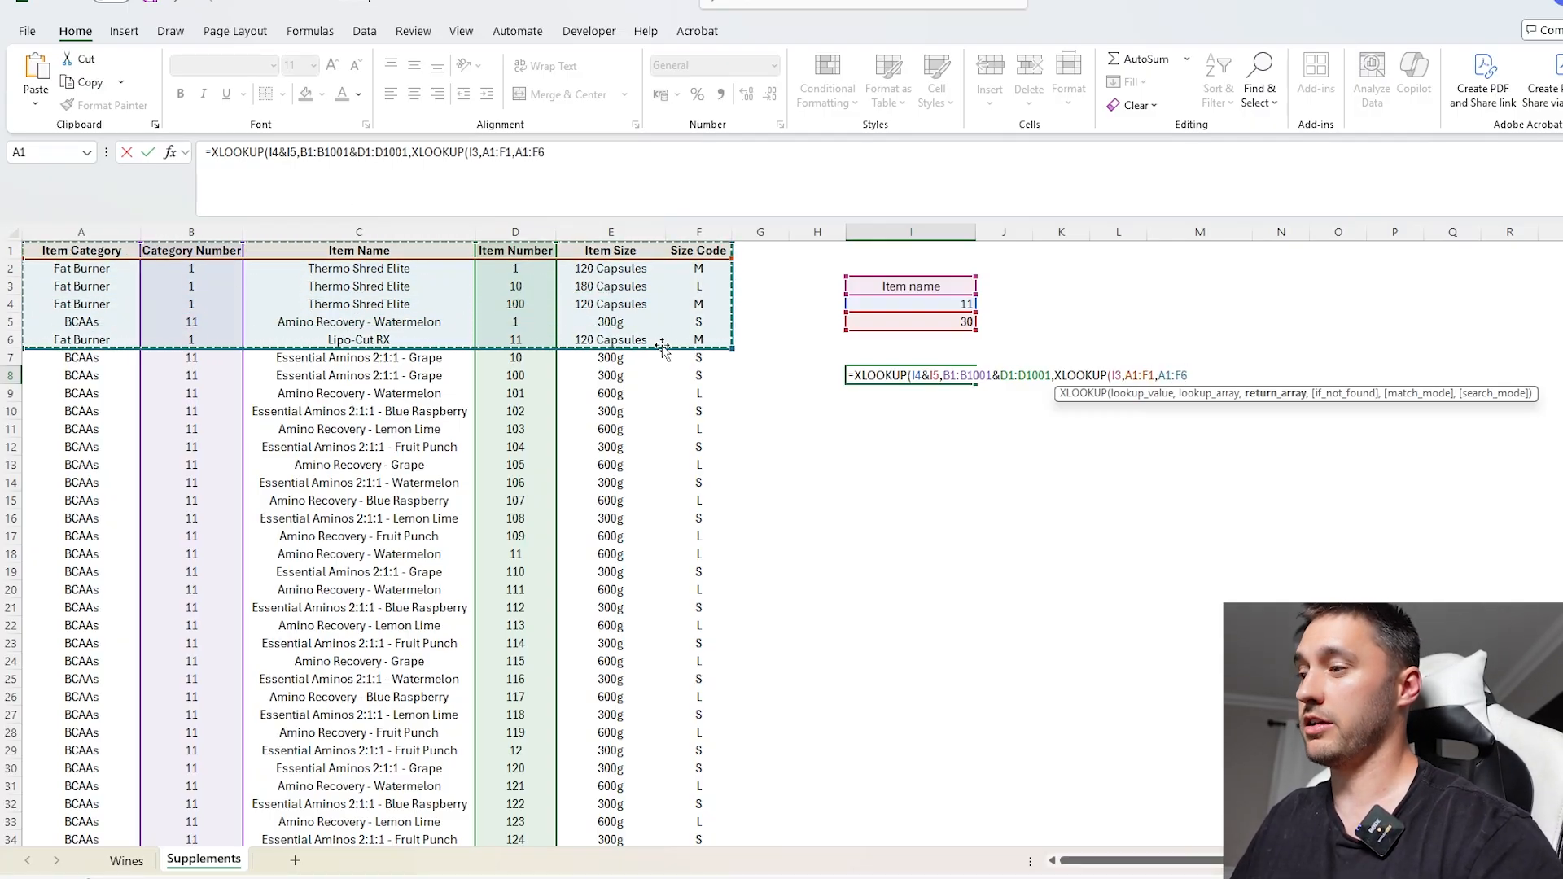
pyautogui.hotkey('ctrl', 'shift', 'Down')
pyautogui.press('Return')
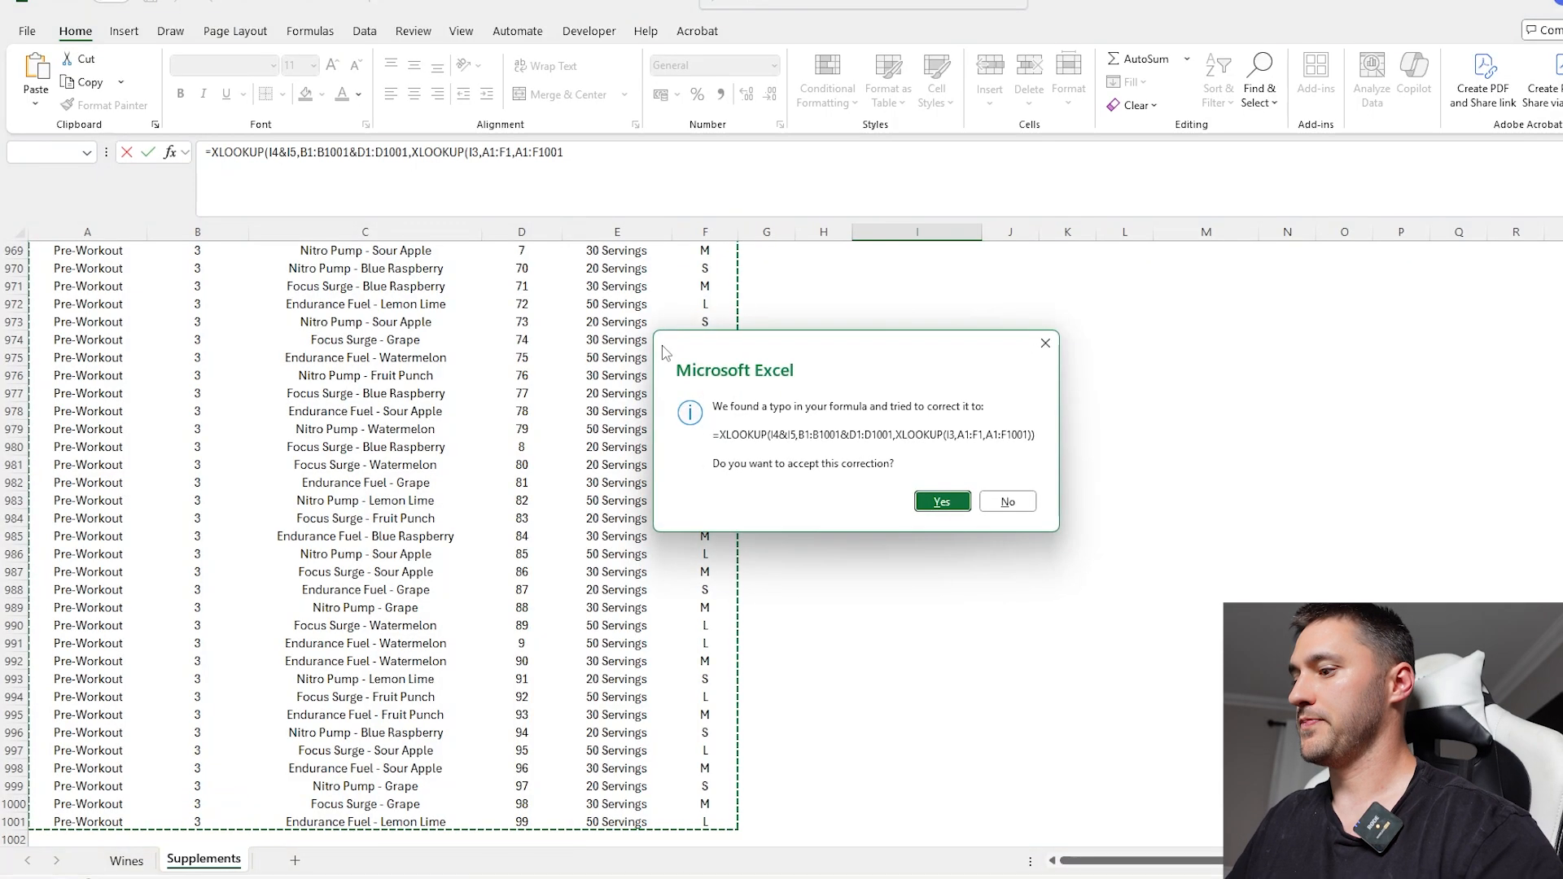
pyautogui.press('Return')
pyautogui.click(918, 378)
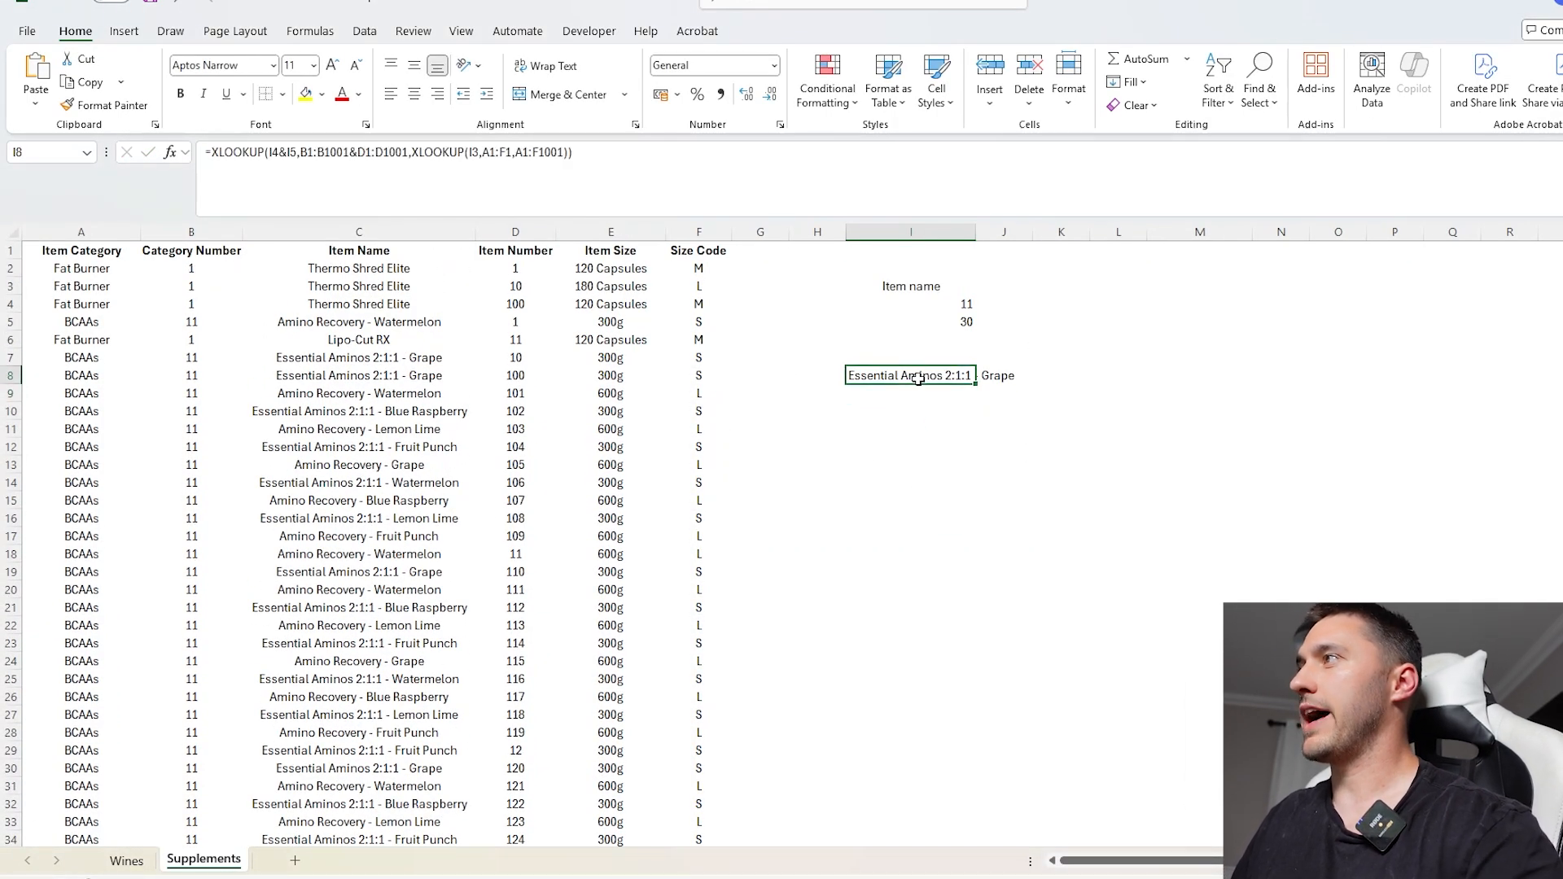
# - Set the attribute name in I3 to size code and check the lookup in I8
pyautogui.click(936, 290)
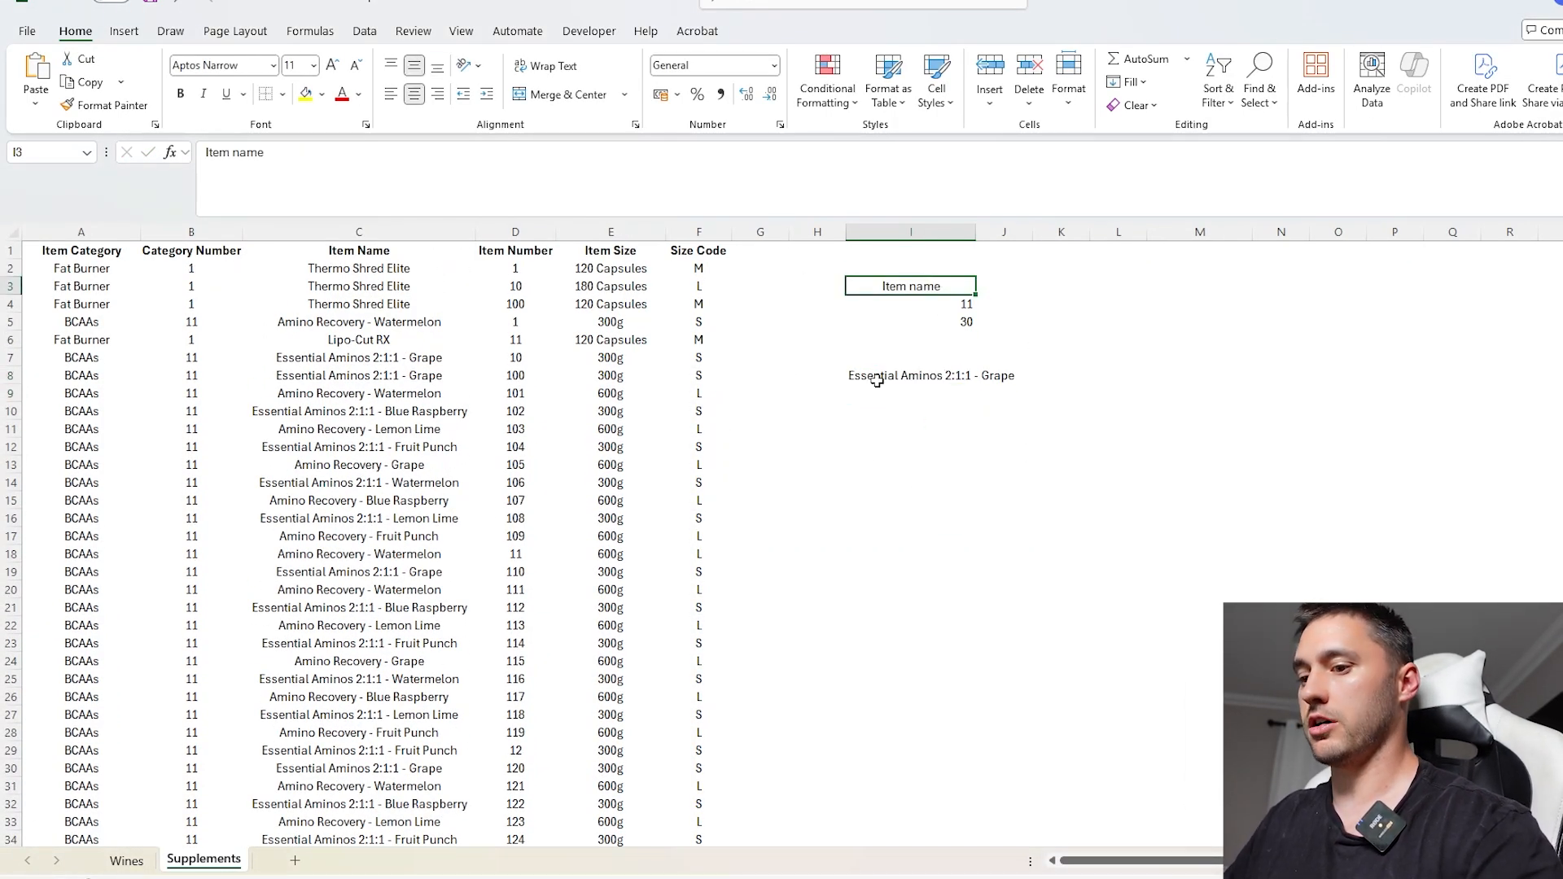
pyautogui.write('size c')
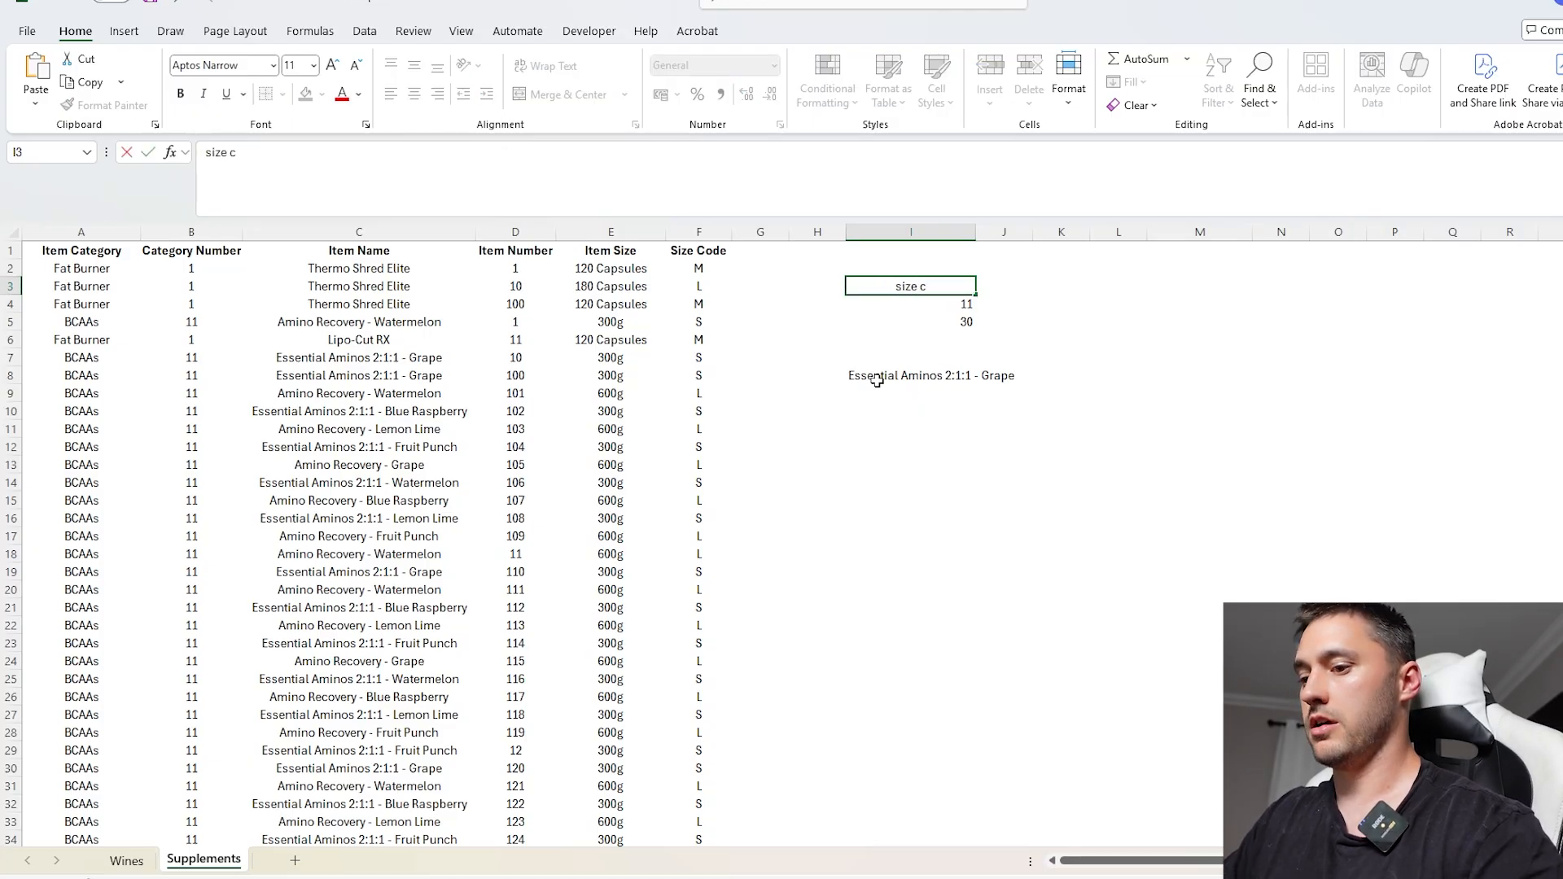
pyautogui.write('ode')
pyautogui.press('Return')
pyautogui.click(870, 380)
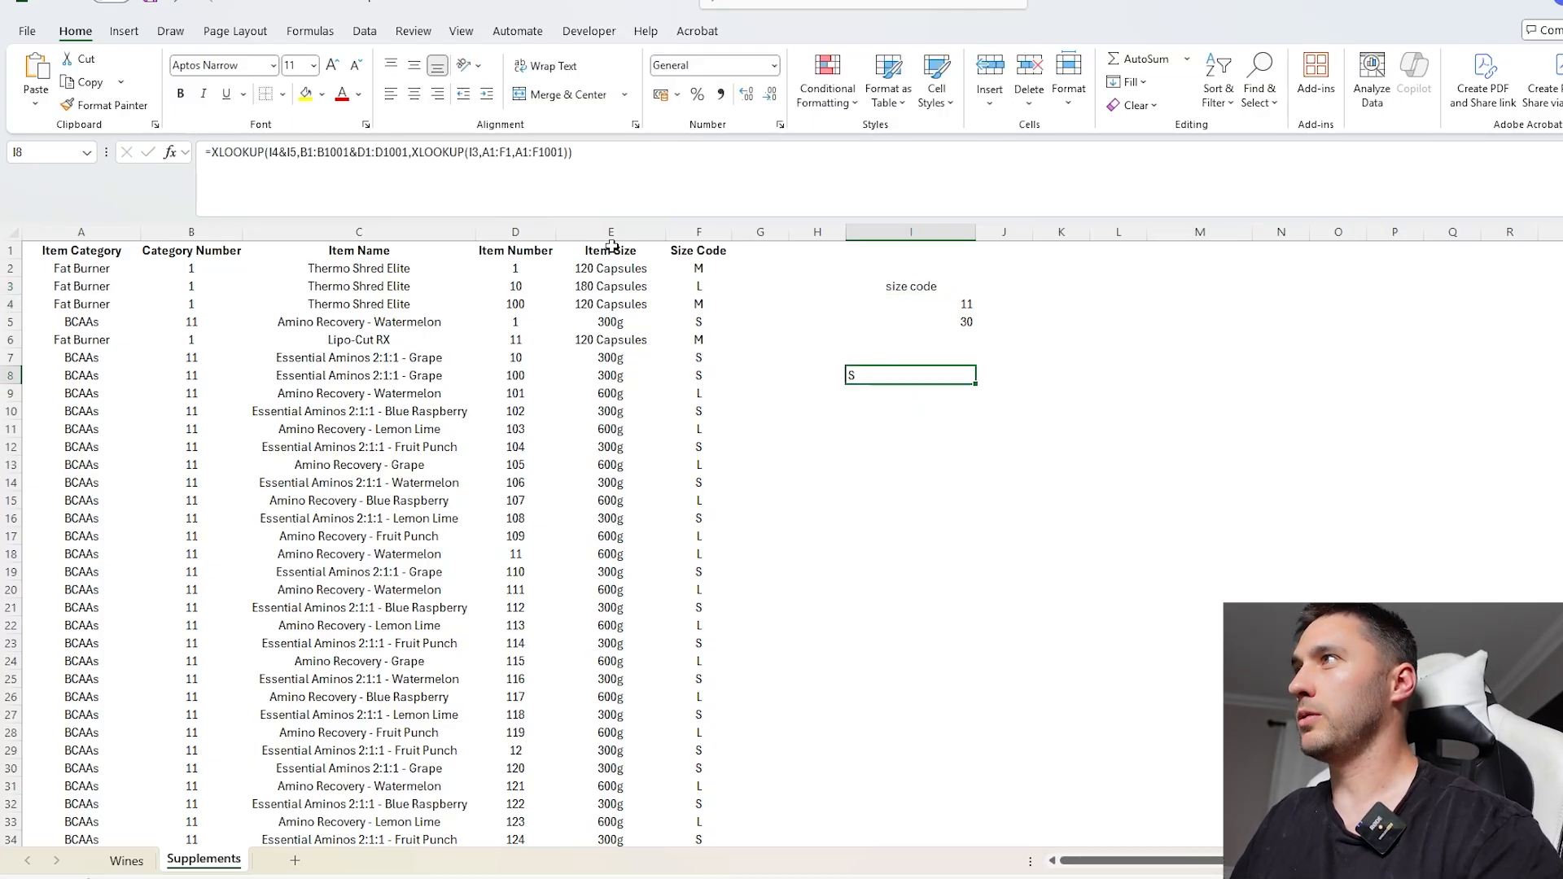
# - Copy the Item Category header from A1 and paste it into I3 as the attribute to return
pyautogui.click(519, 249)
pyautogui.click(341, 250)
pyautogui.click(77, 250)
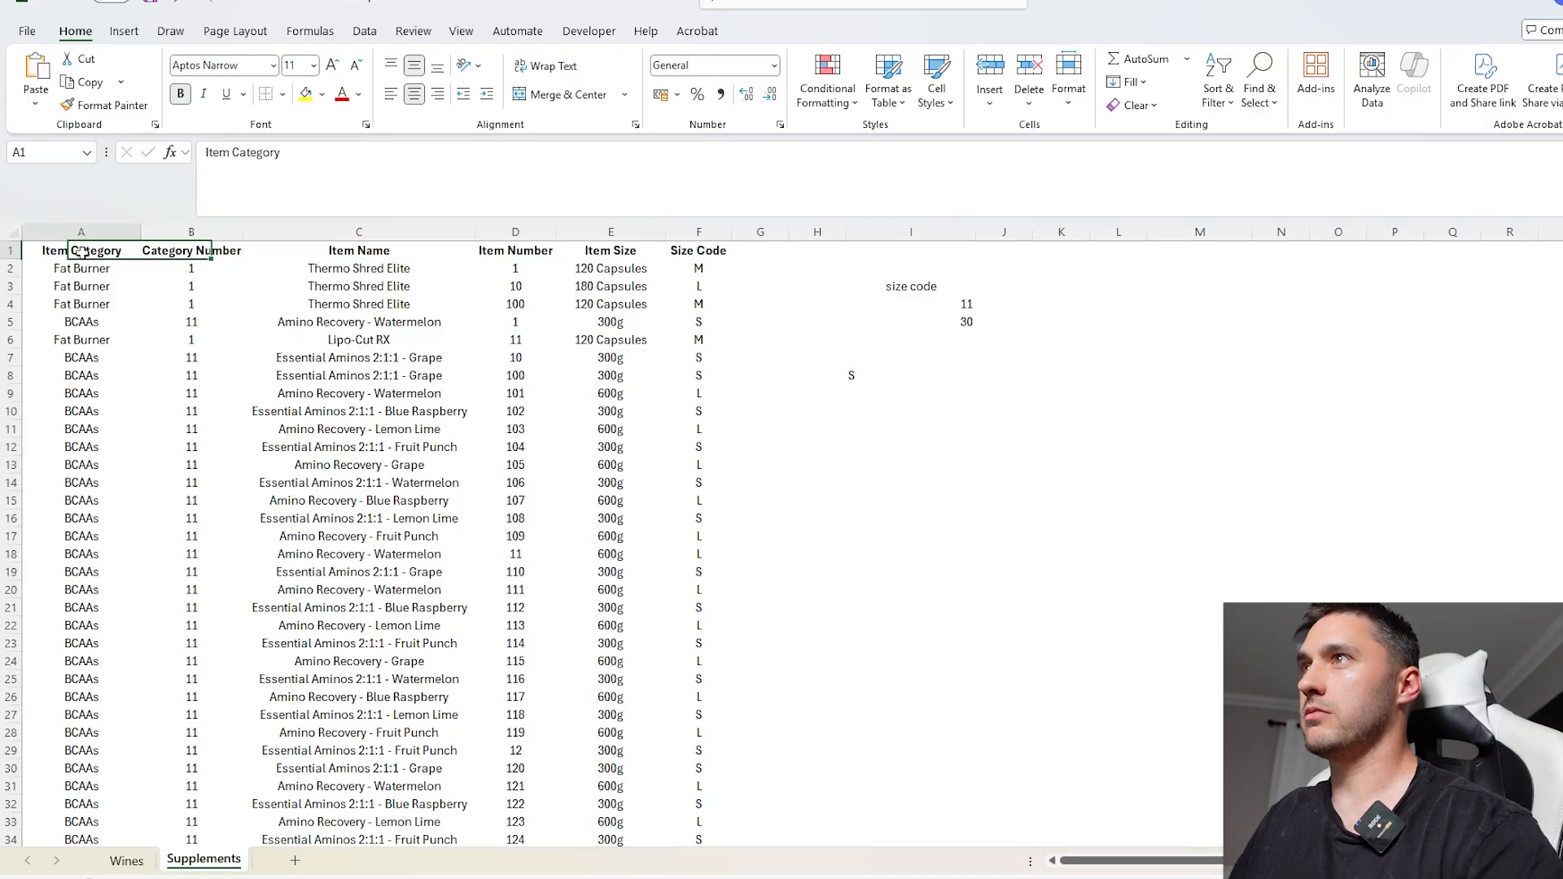
pyautogui.hotkey('ctrl', 'c')
pyautogui.click(924, 286)
pyautogui.hotkey('ctrl', 'v')
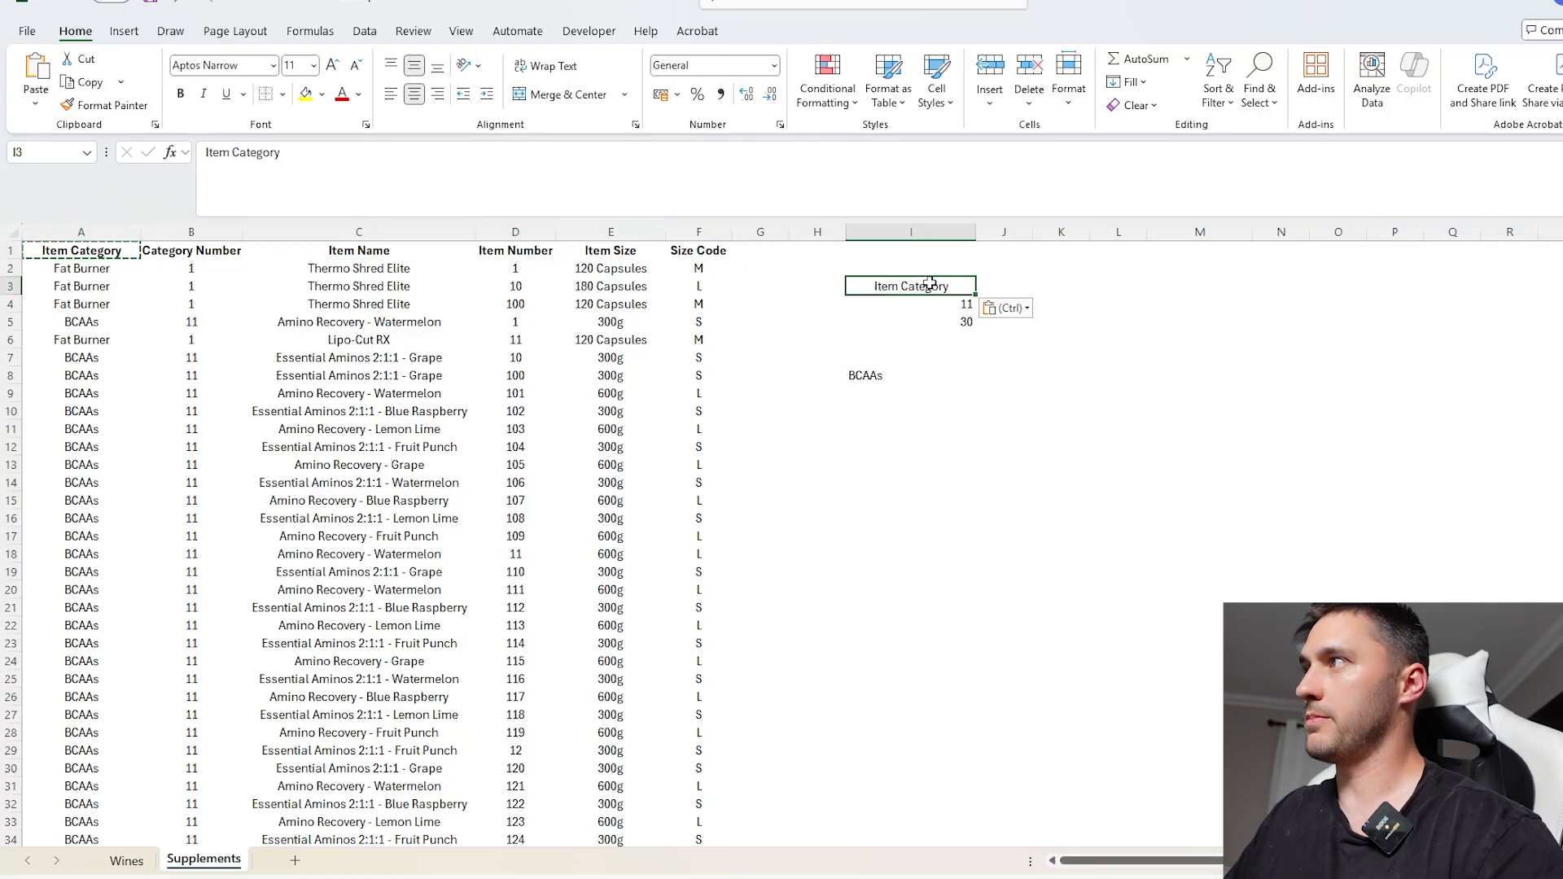
# - Set the category number in I4 to 1 and the item number in I5 to 5, and check the I8 formula
pyautogui.click(962, 305)
pyautogui.write('1')
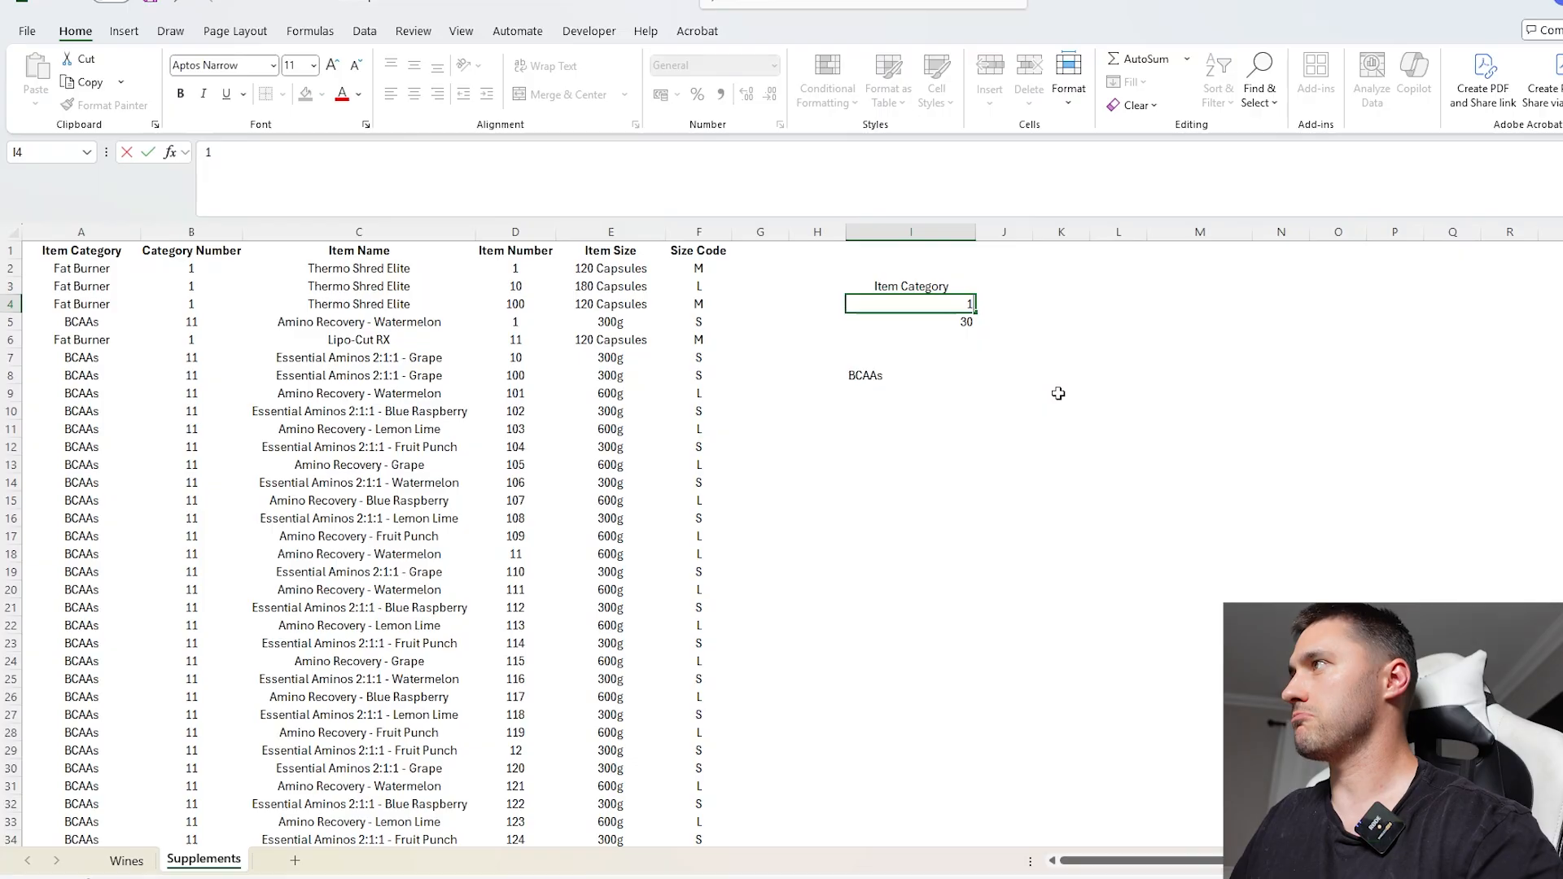
pyautogui.press('Return')
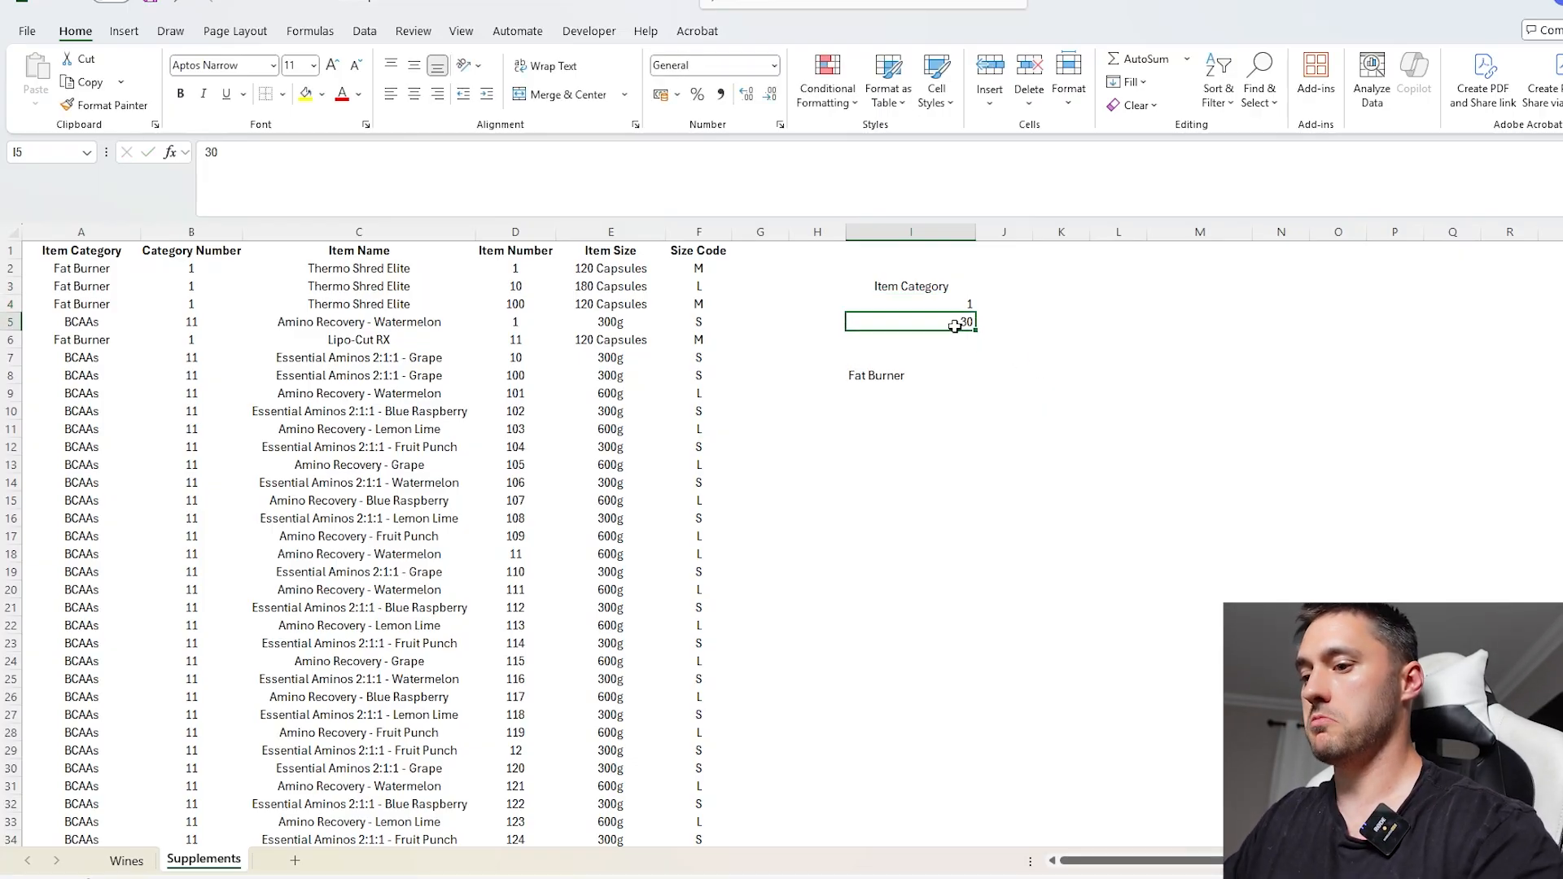
pyautogui.write('5')
pyautogui.click(980, 450)
pyautogui.click(902, 376)
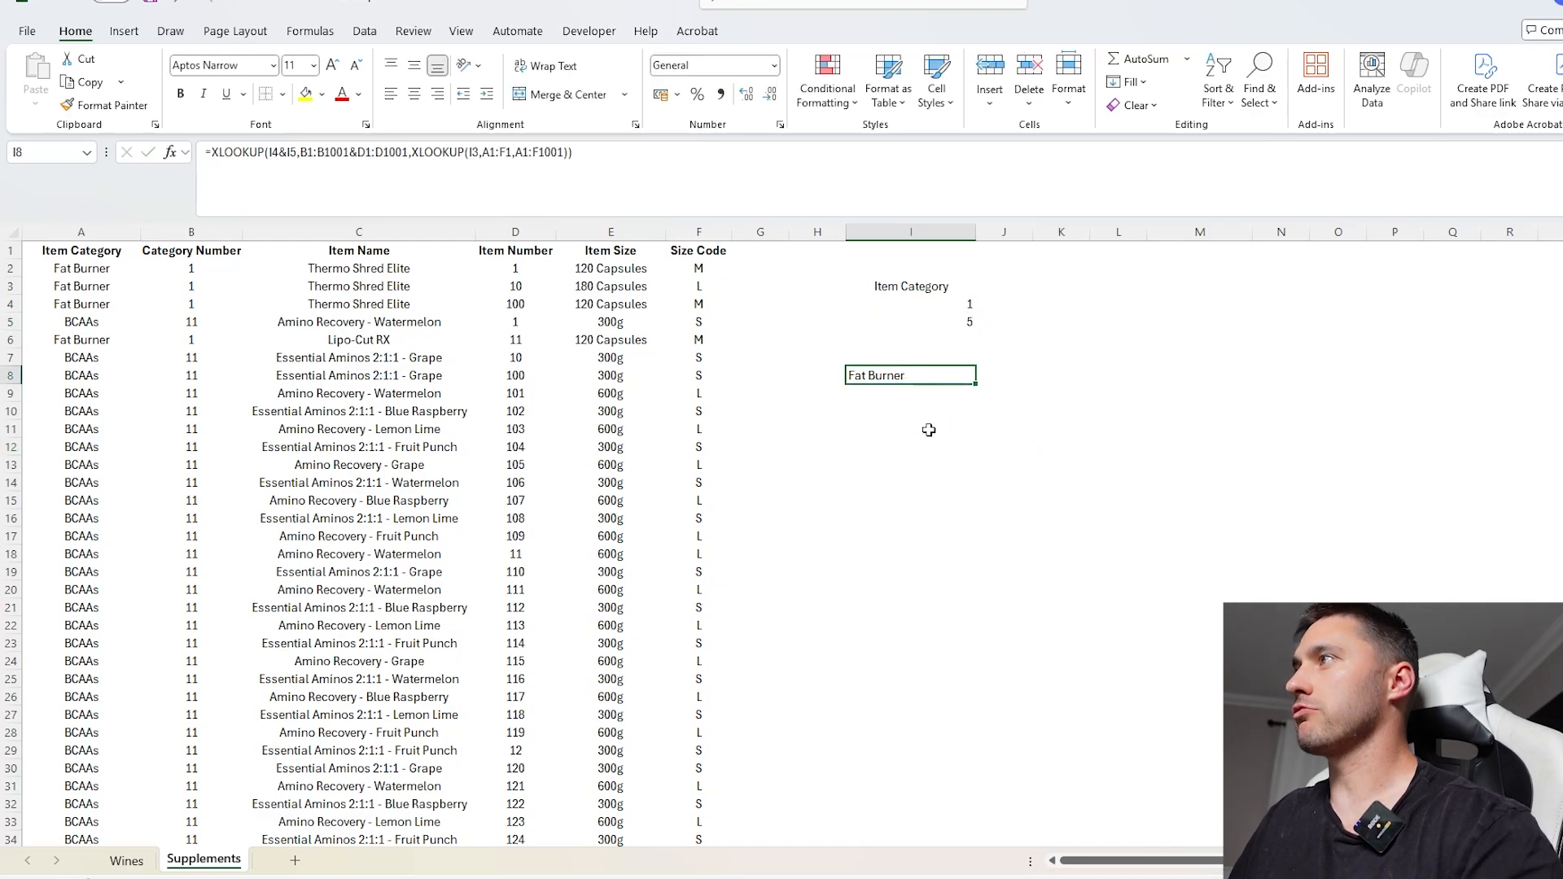
pyautogui.press('F2')
pyautogui.press('Escape')
# - Set the attribute in I3 to Item name and select the lookup result in I8
pyautogui.click(918, 283)
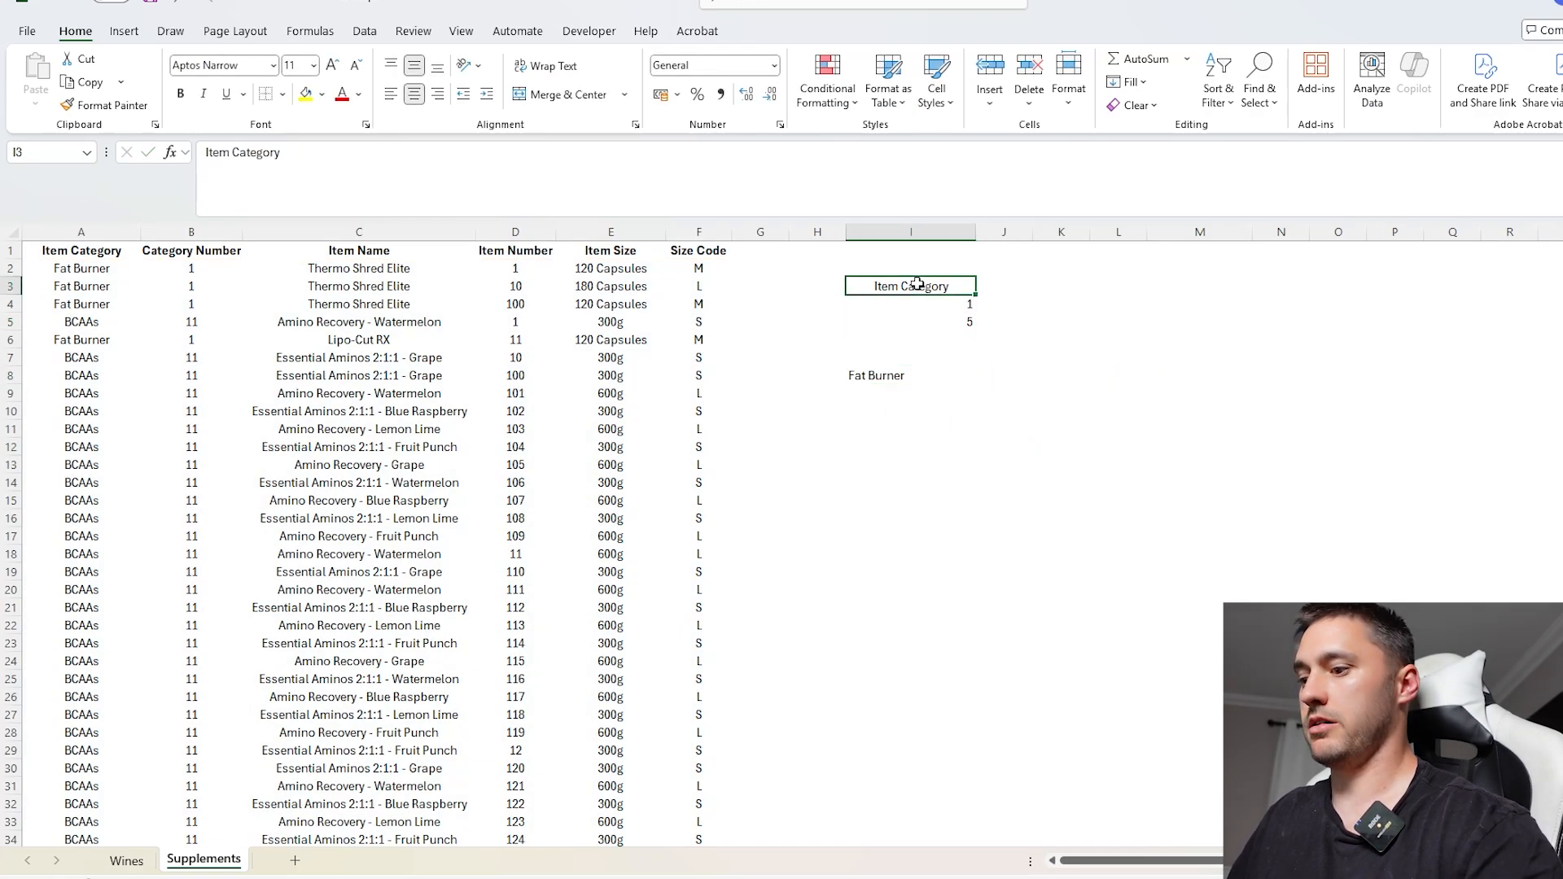
pyautogui.write('Item Name')
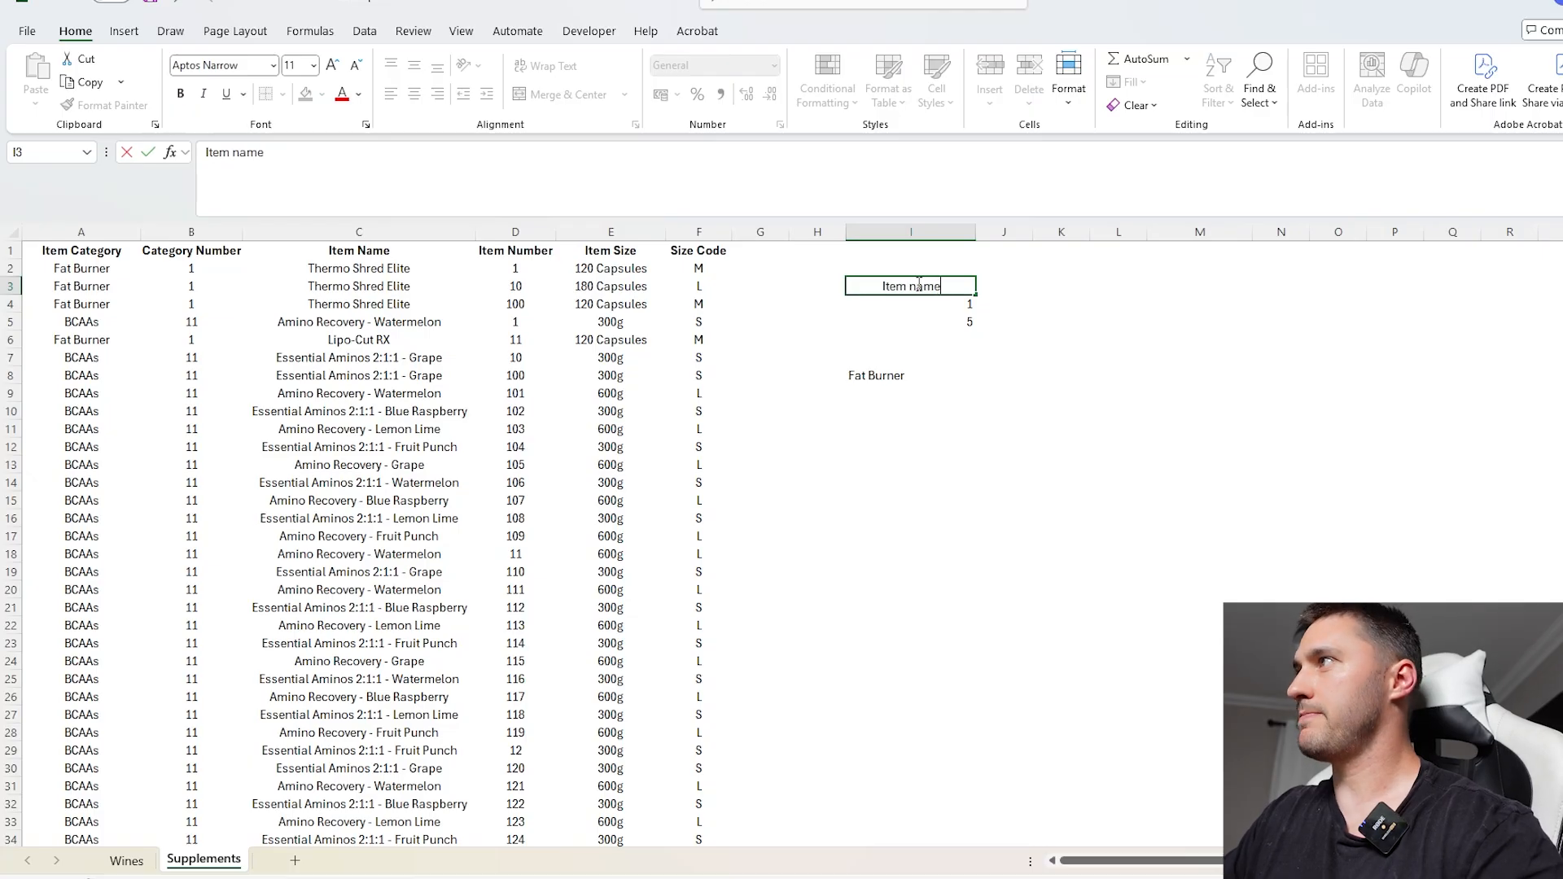
pyautogui.press('Return')
pyautogui.click(879, 377)
# - Review the header row, the Category Number and Item Number columns, and the lookup criteria in I4 and I5
pyautogui.moveTo(700, 255); pyautogui.dragTo(102, 252)
pyautogui.click(187, 233)
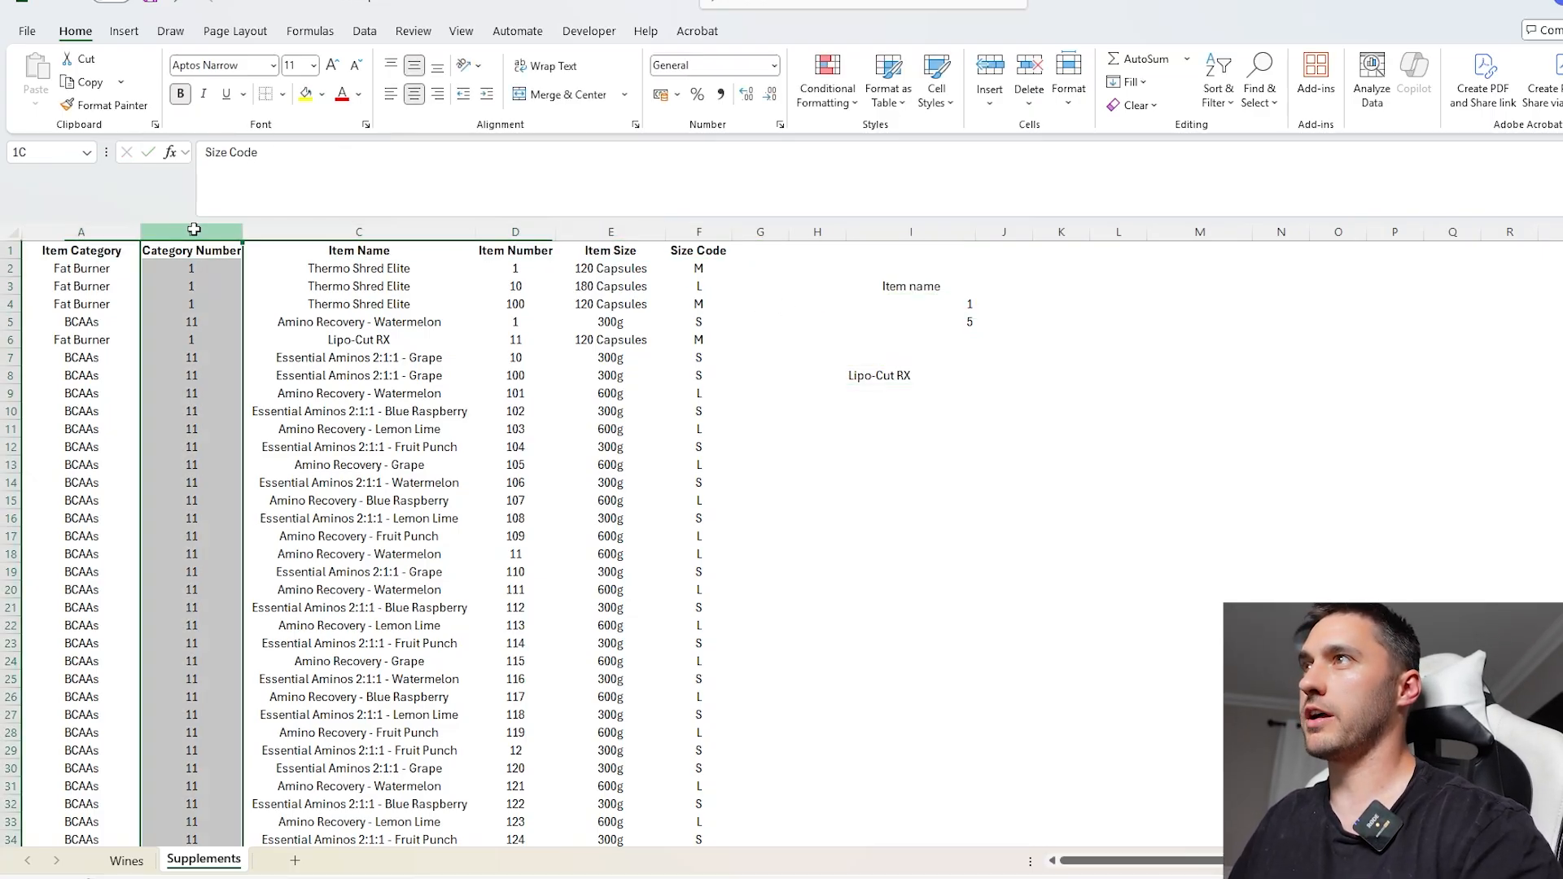
pyautogui.click(531, 230)
pyautogui.moveTo(956, 305); pyautogui.dragTo(901, 357)
pyautogui.click(867, 303)
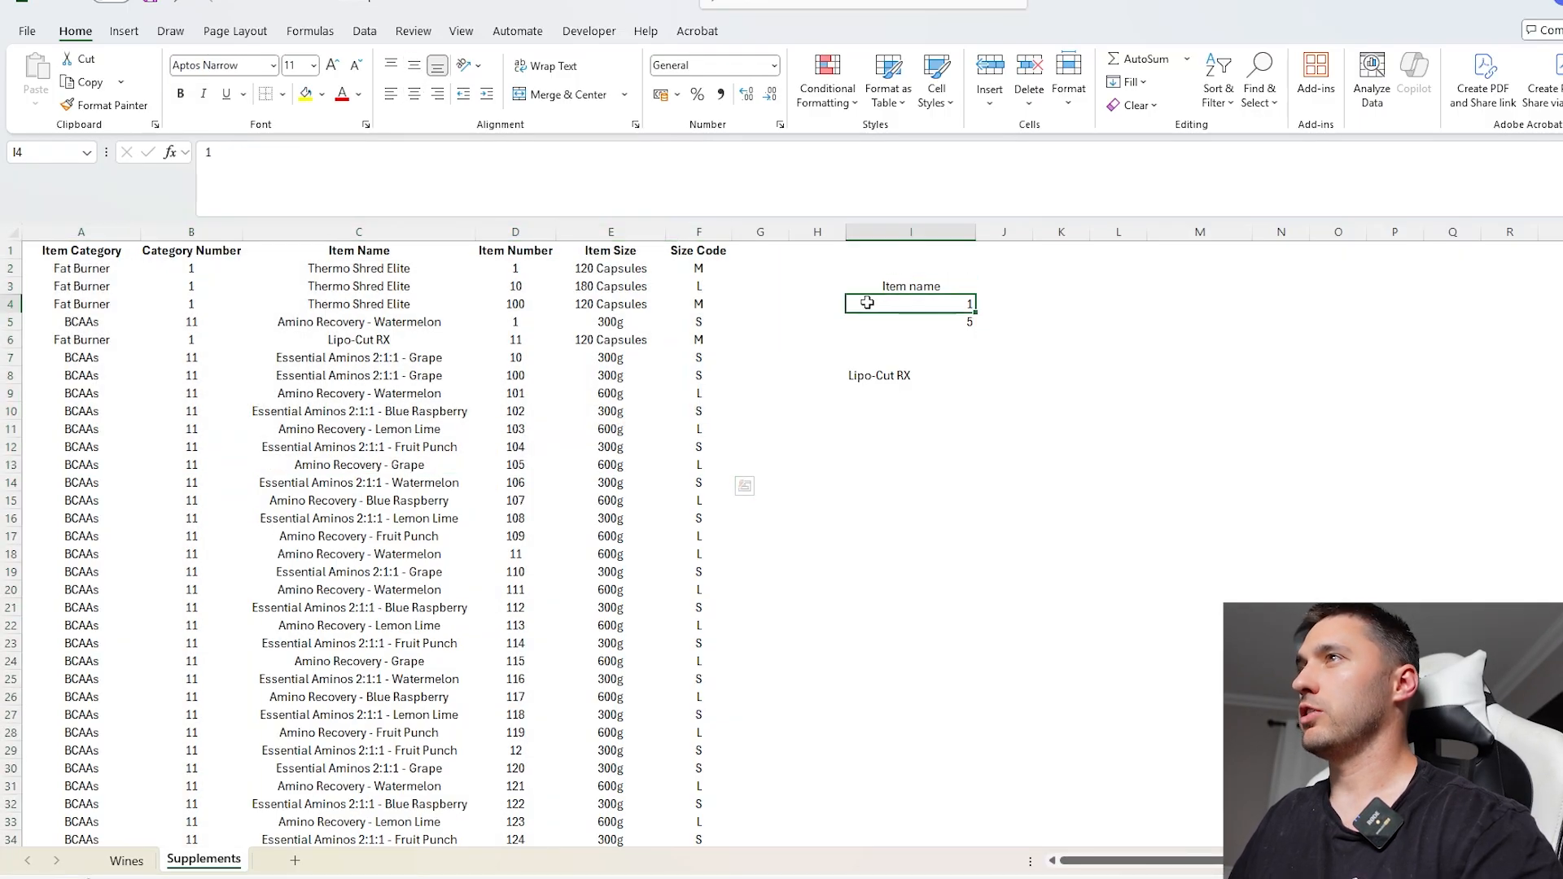
# - Review the Item Category and Category Number columns, the header row, the lookup criteria in I3:I5 and the I8 formula
pyautogui.click(81, 232)
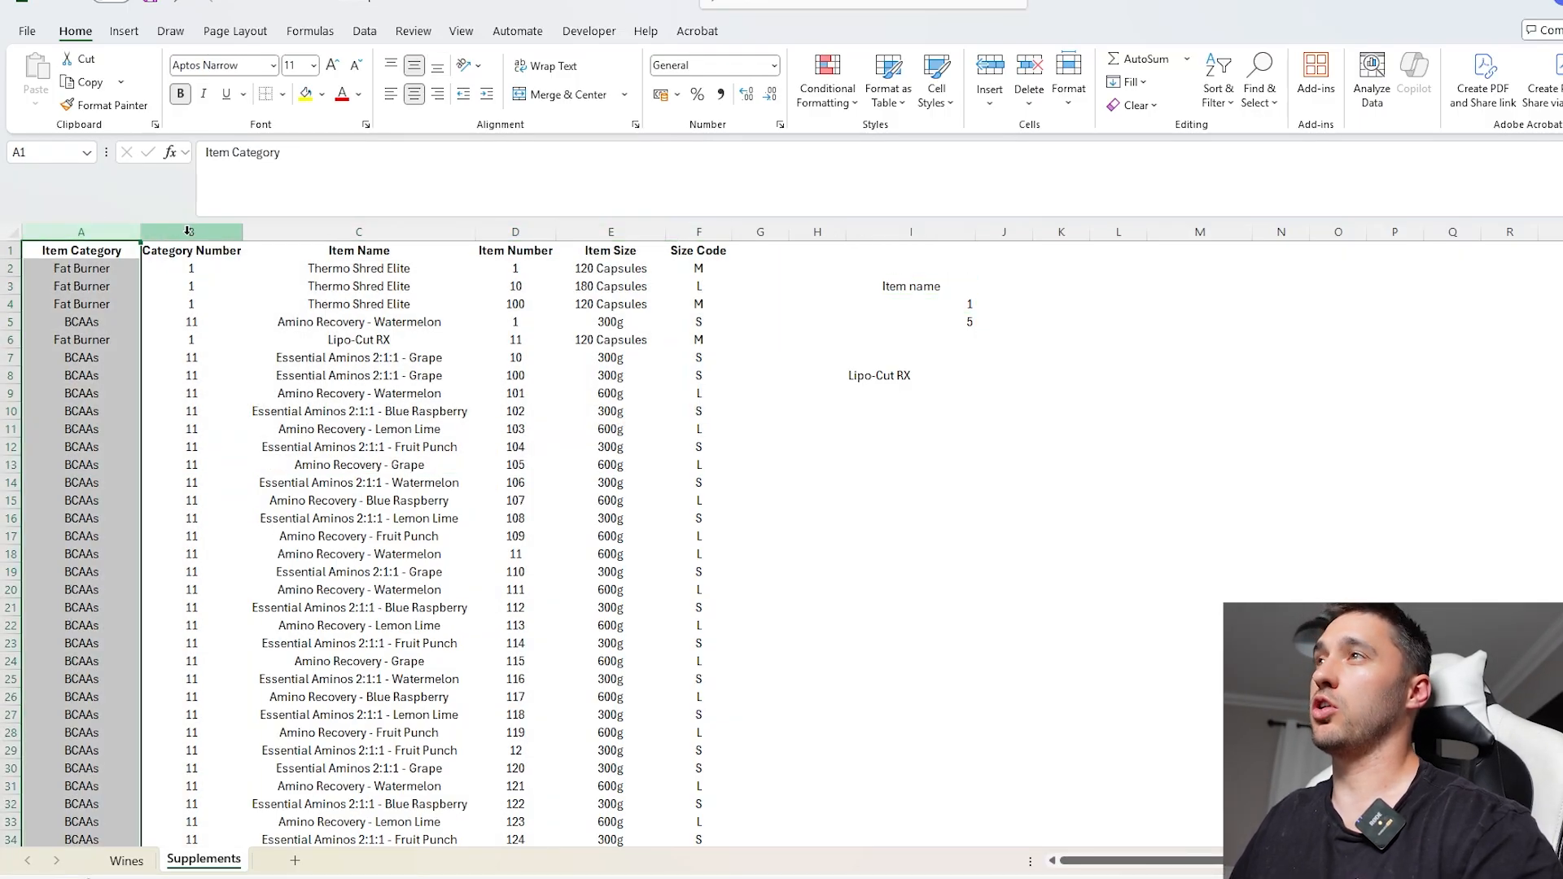
pyautogui.click(191, 232)
pyautogui.moveTo(84, 254); pyautogui.dragTo(717, 251)
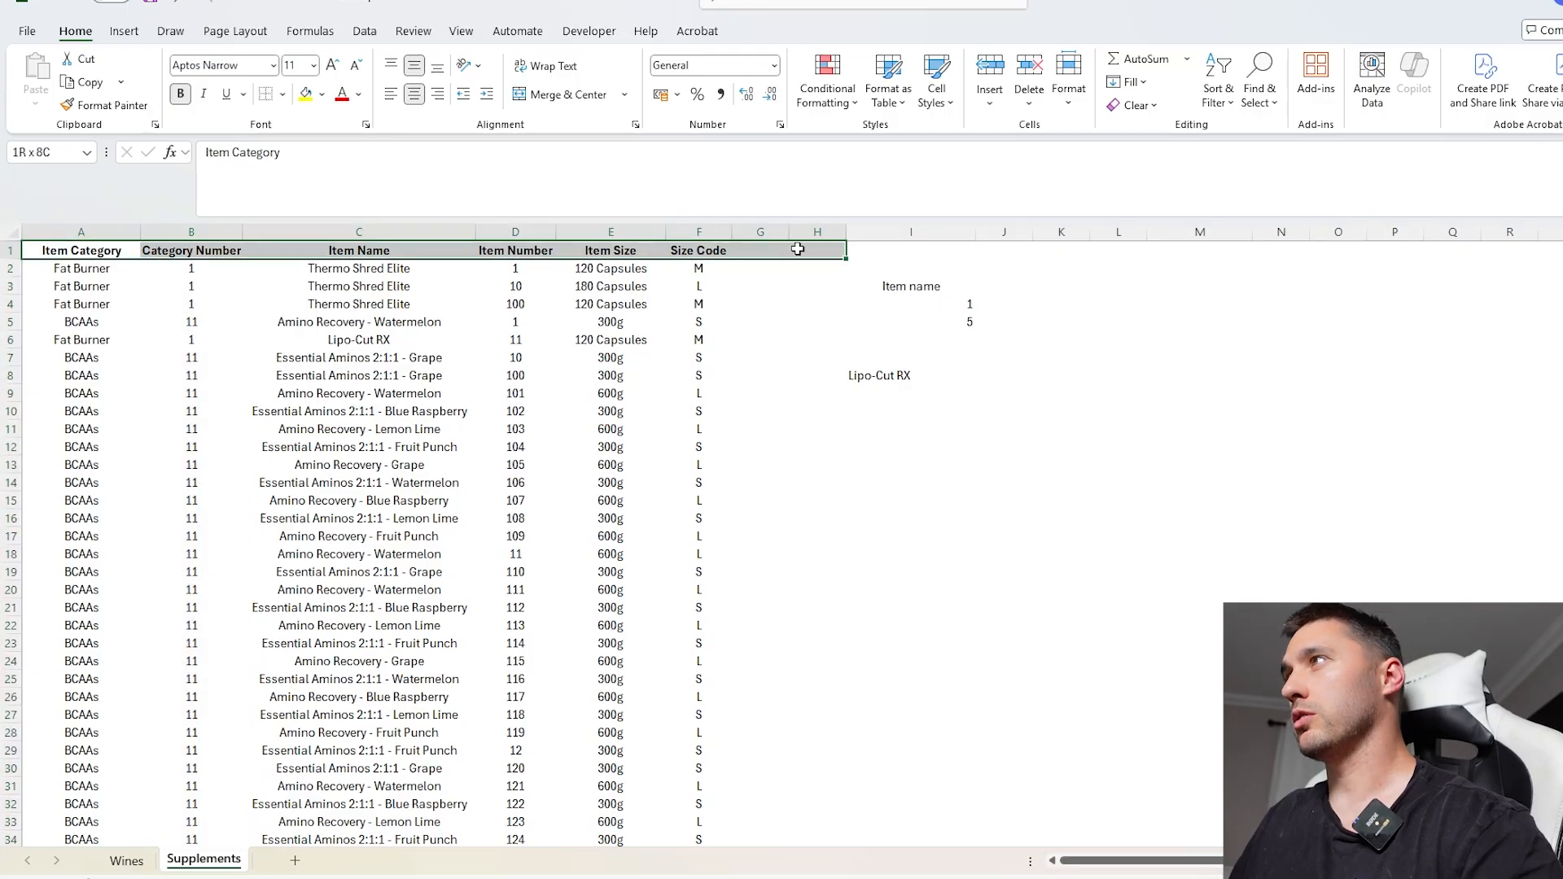
pyautogui.click(928, 286)
pyautogui.click(892, 373)
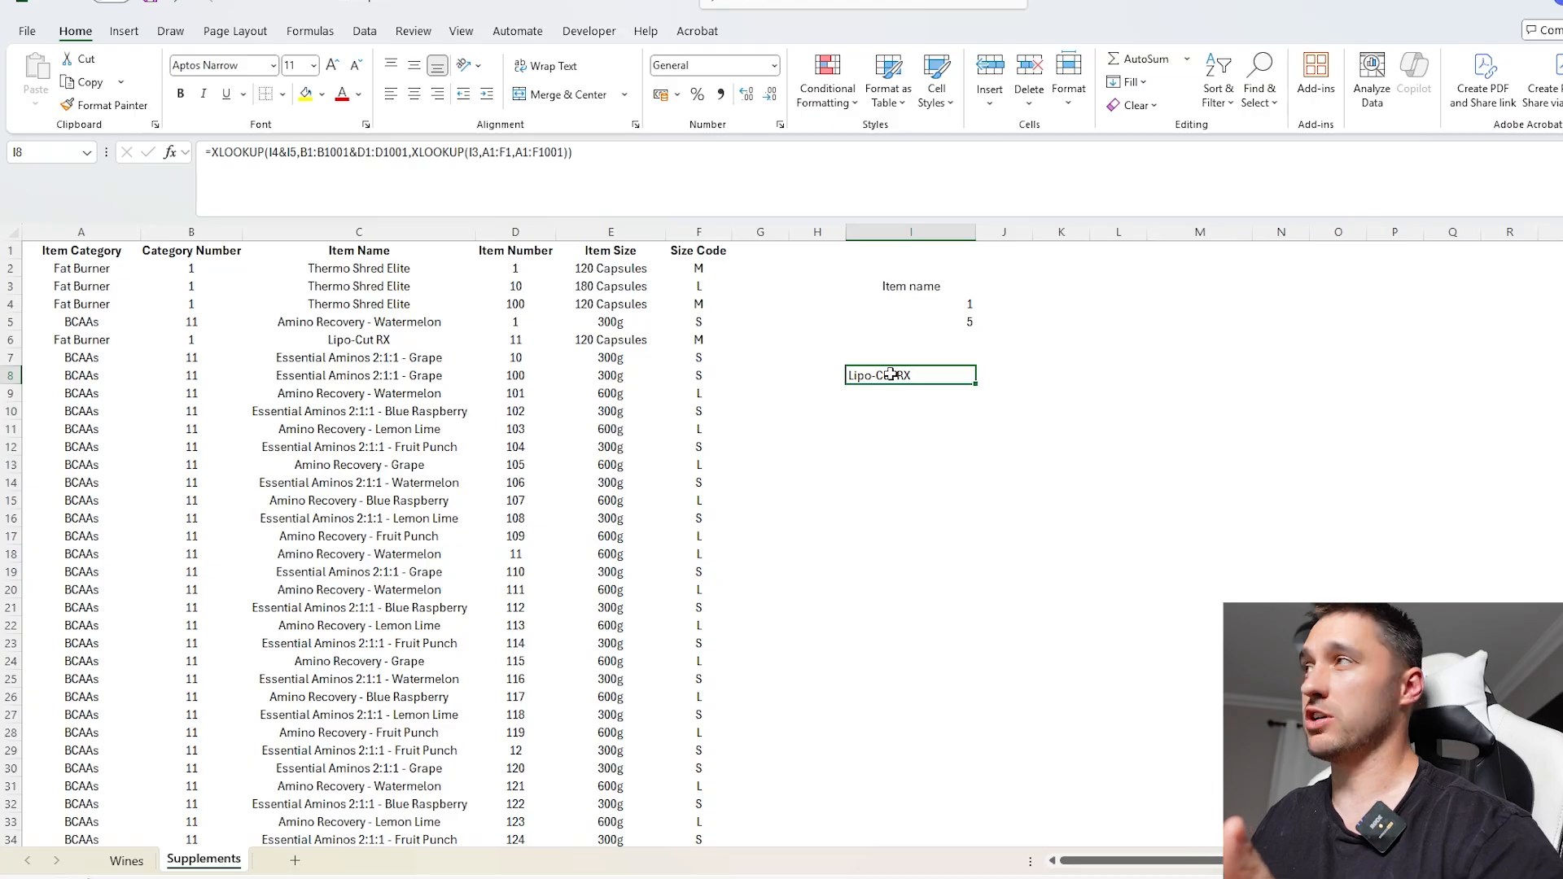
pyautogui.moveTo(928, 285); pyautogui.dragTo(913, 391)
pyautogui.moveTo(913, 391); pyautogui.dragTo(895, 444)
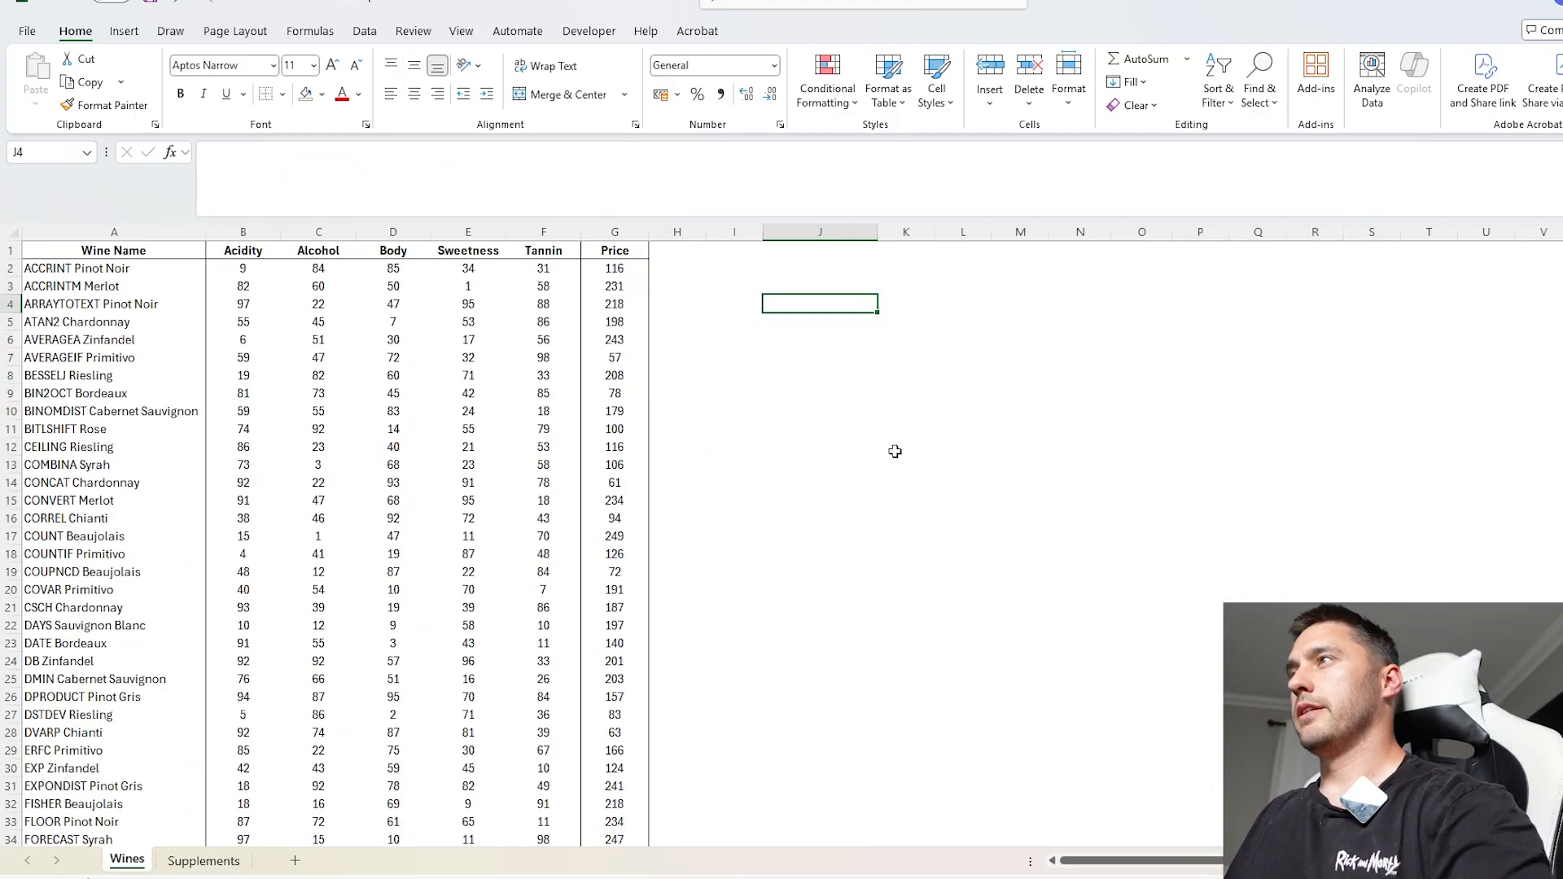
# - On the Wines sheet, start a formula in J1 that takes the wine names A2:A101 followed by the & operator
pyautogui.click(383, 394)
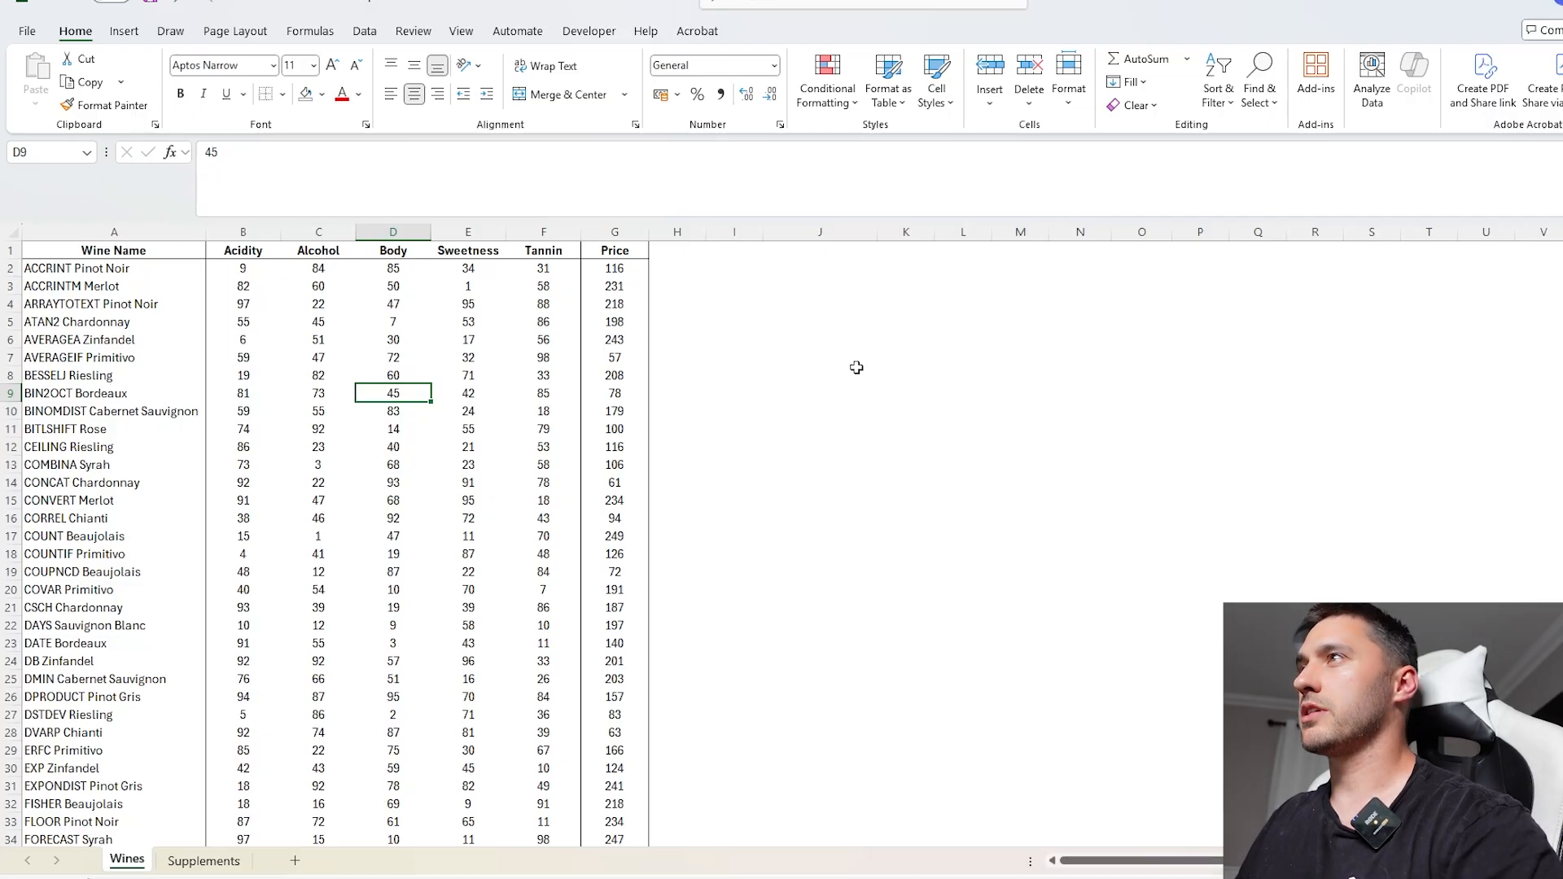
pyautogui.click(802, 330)
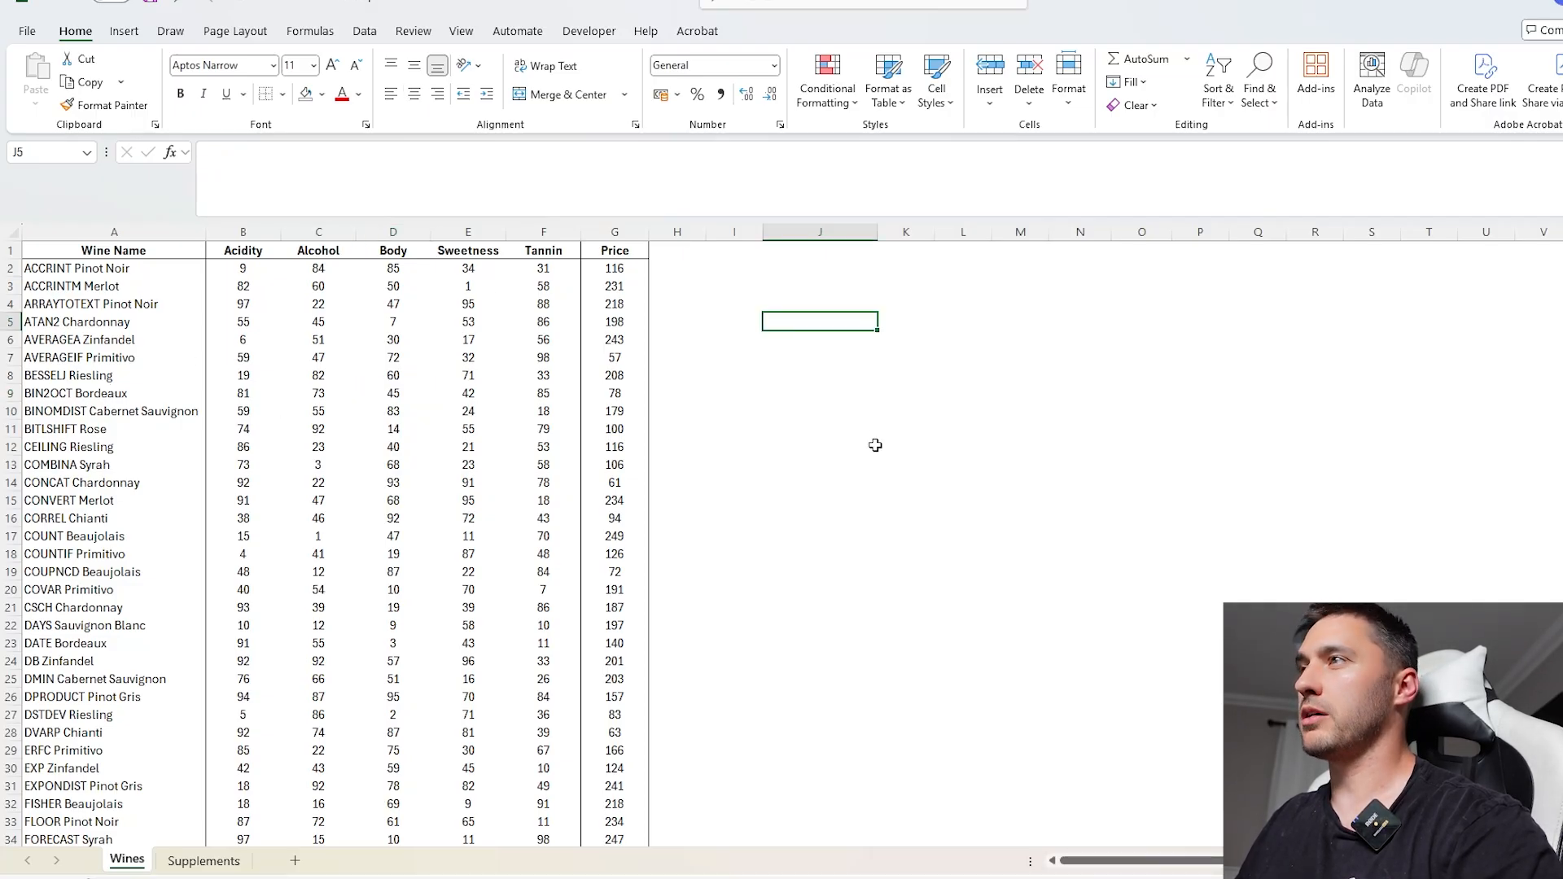
pyautogui.click(800, 254)
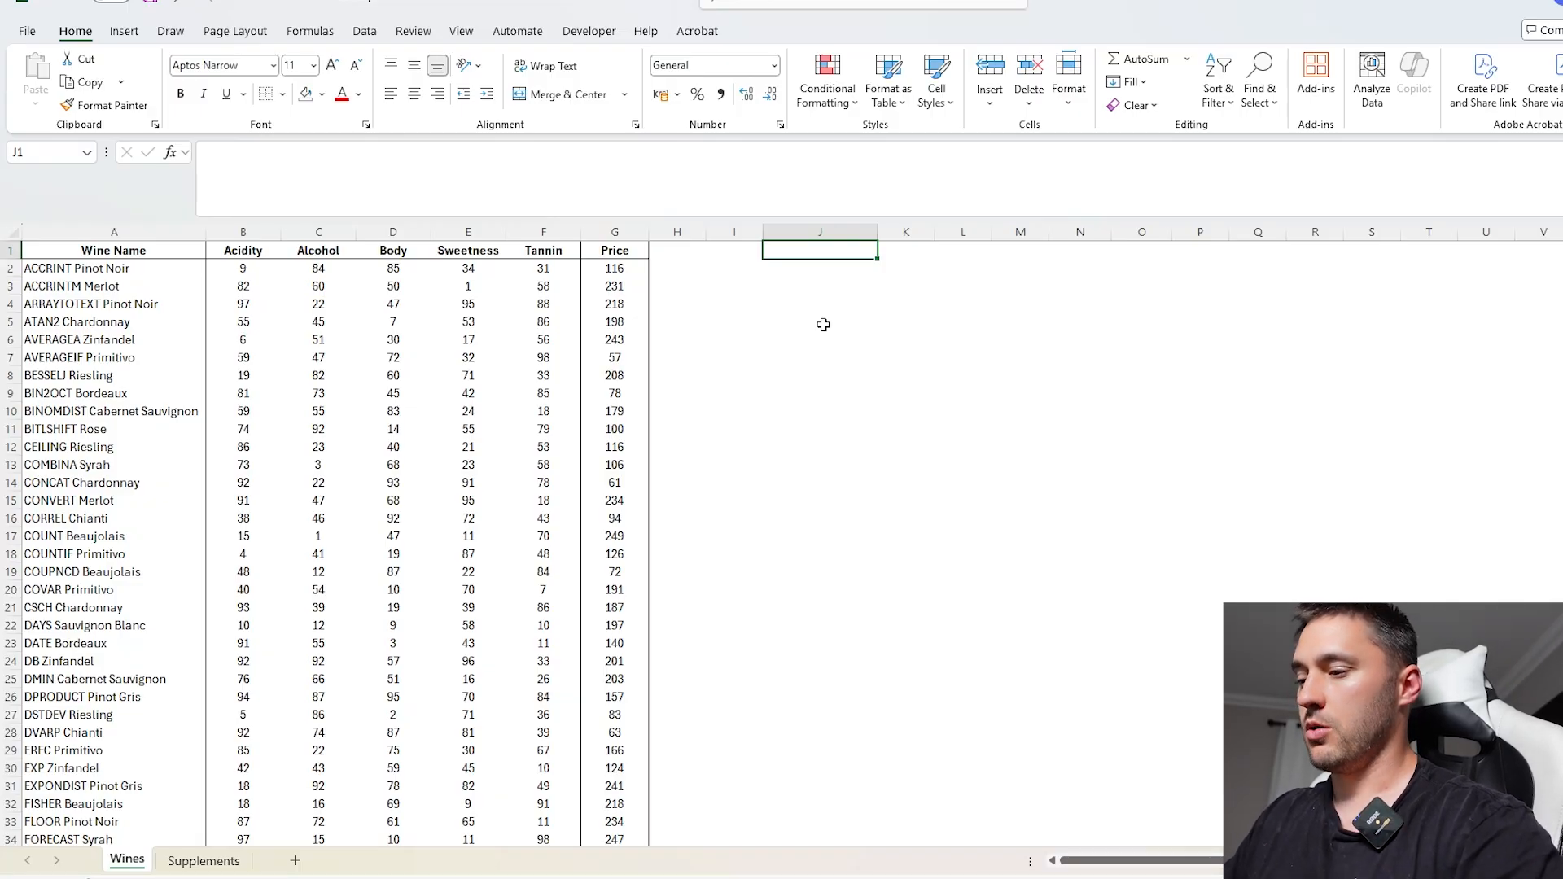
pyautogui.write('=')
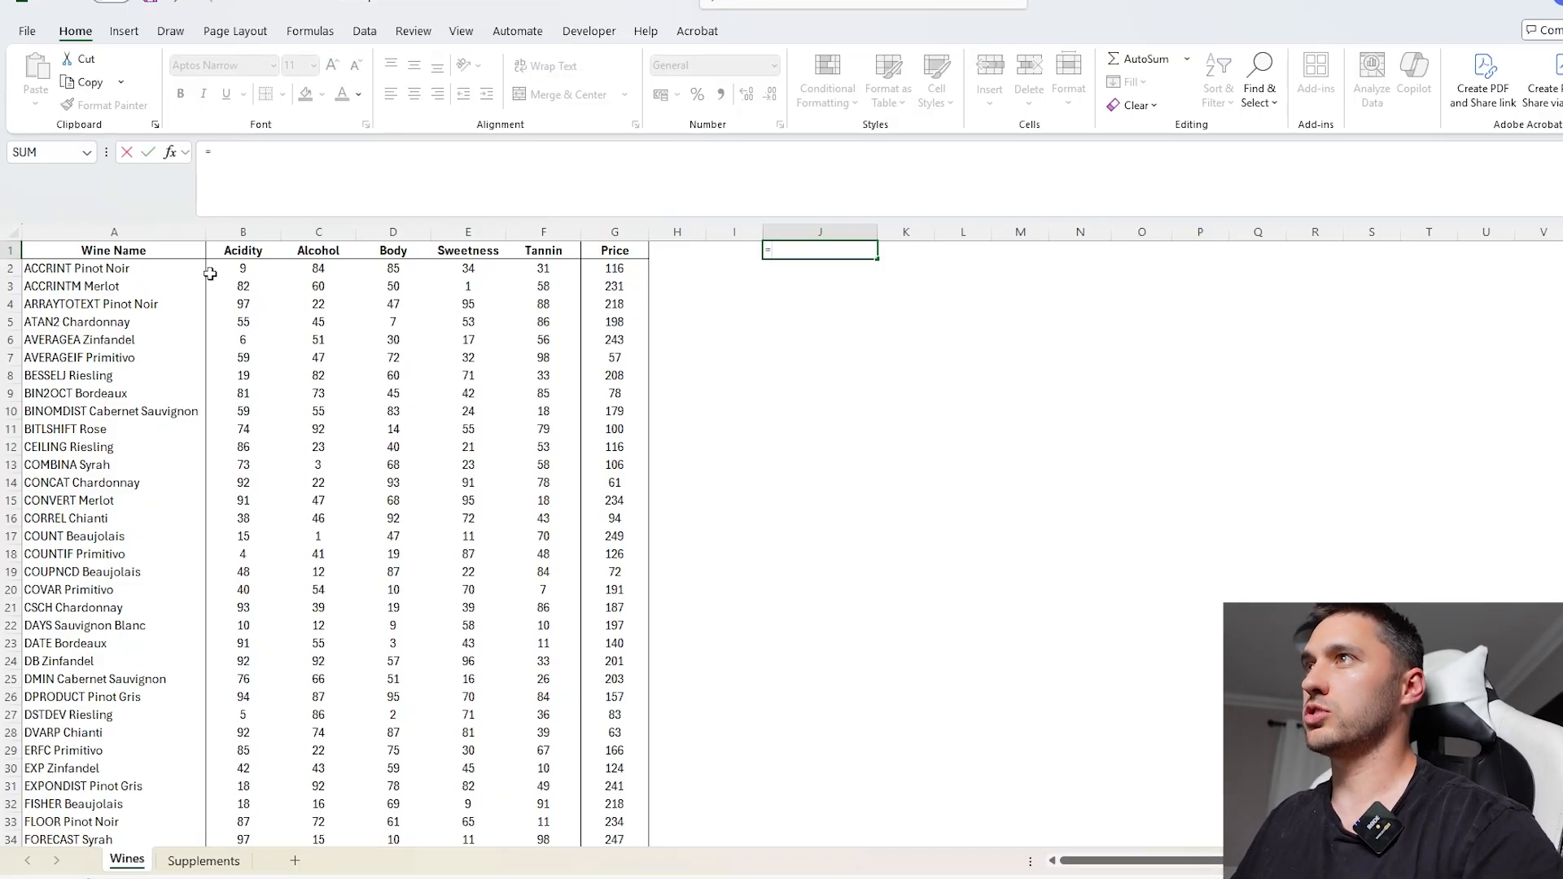
pyautogui.click(159, 257)
pyautogui.click(154, 269)
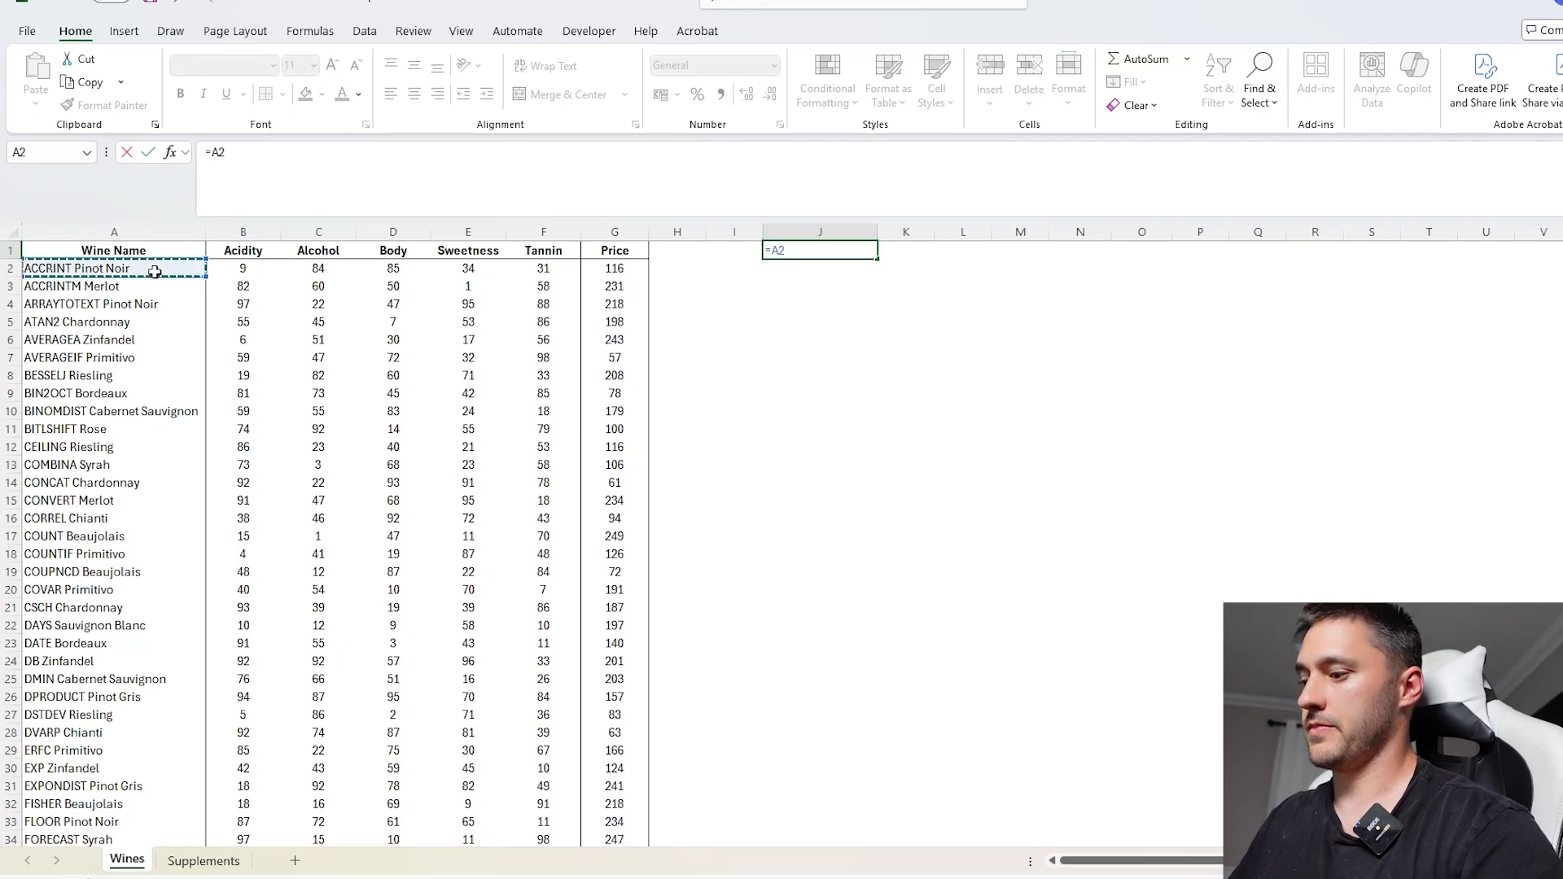
pyautogui.hotkey('ctrl', 'shift', 'Down')
pyautogui.write('&')
# - Complete the J1 formula with the attribute headers B1:G1 so it reads =A2:A101&B1:G1
pyautogui.scroll(17, 155, 271)
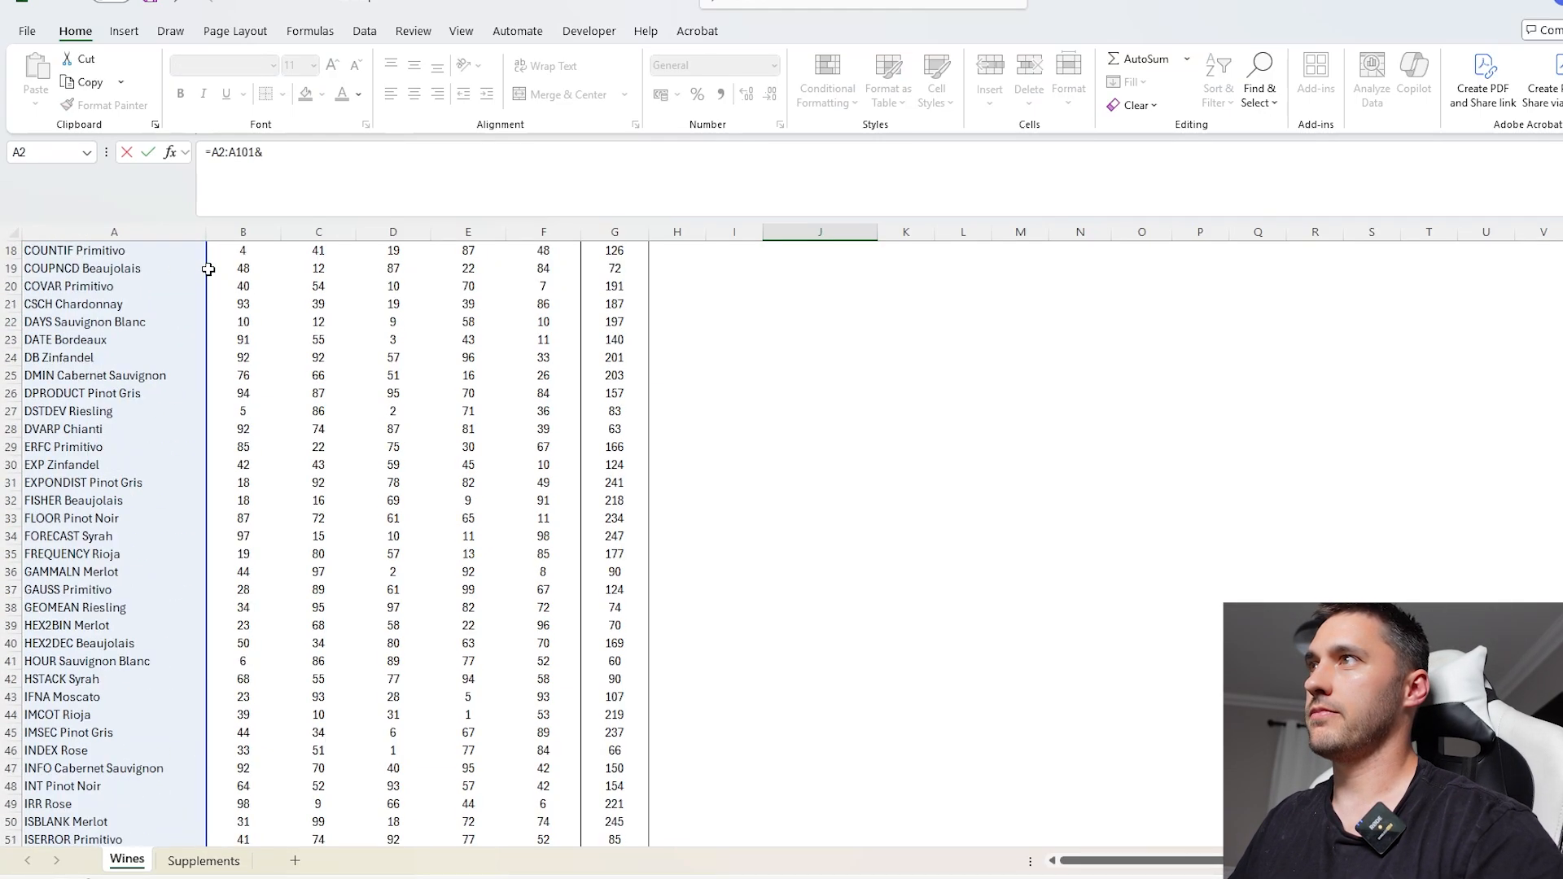
pyautogui.click(231, 266)
pyautogui.hotkey('ctrl', 'Up')
pyautogui.hotkey('ctrl', 'shift', 'Right')
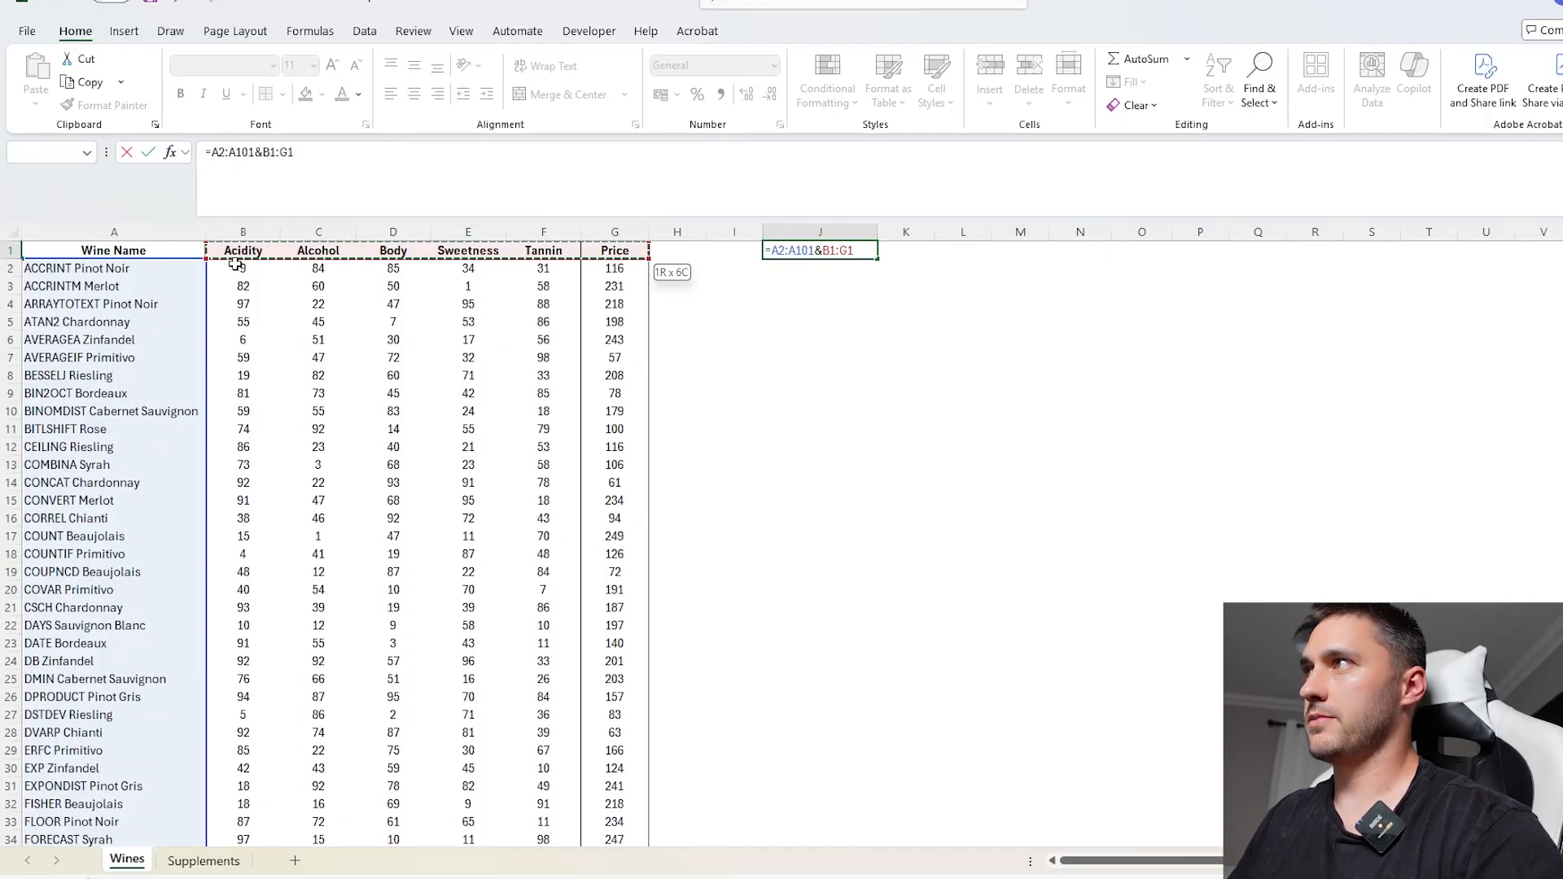
pyautogui.hotkey('shift', 'Left')
pyautogui.hotkey('shift', 'Right')
pyautogui.press('Return')
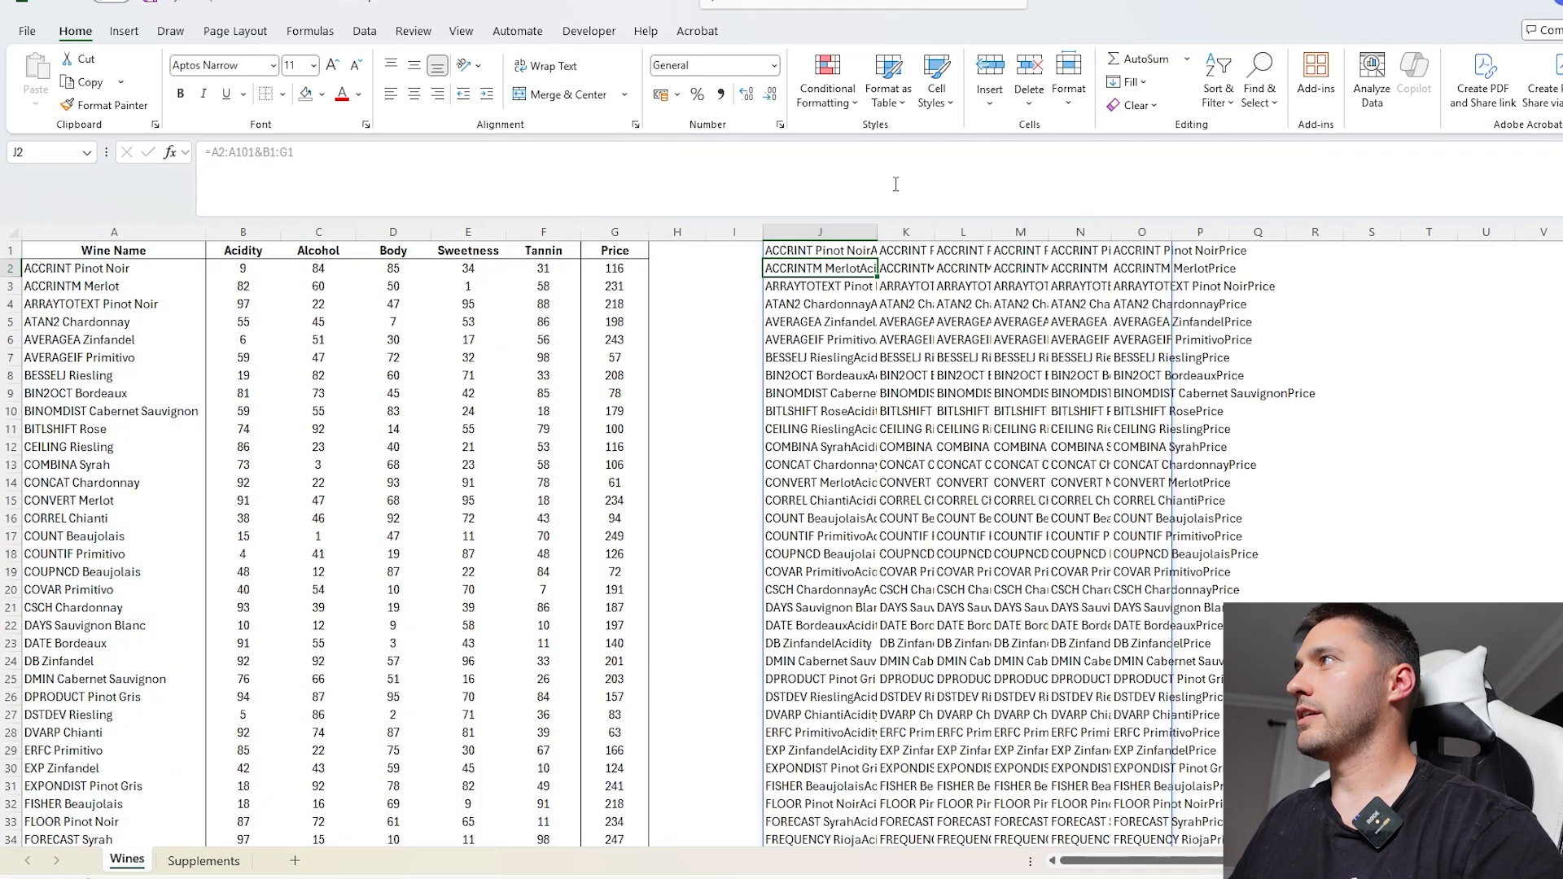
# - Autofit the widths of the spilled result columns beginning at column J
pyautogui.hotkey('ctrl', 'space')
pyautogui.keyDown('shift'); pyautogui.click(1261, 232); pyautogui.keyUp('shift')
pyautogui.doubleClick(1172, 232)
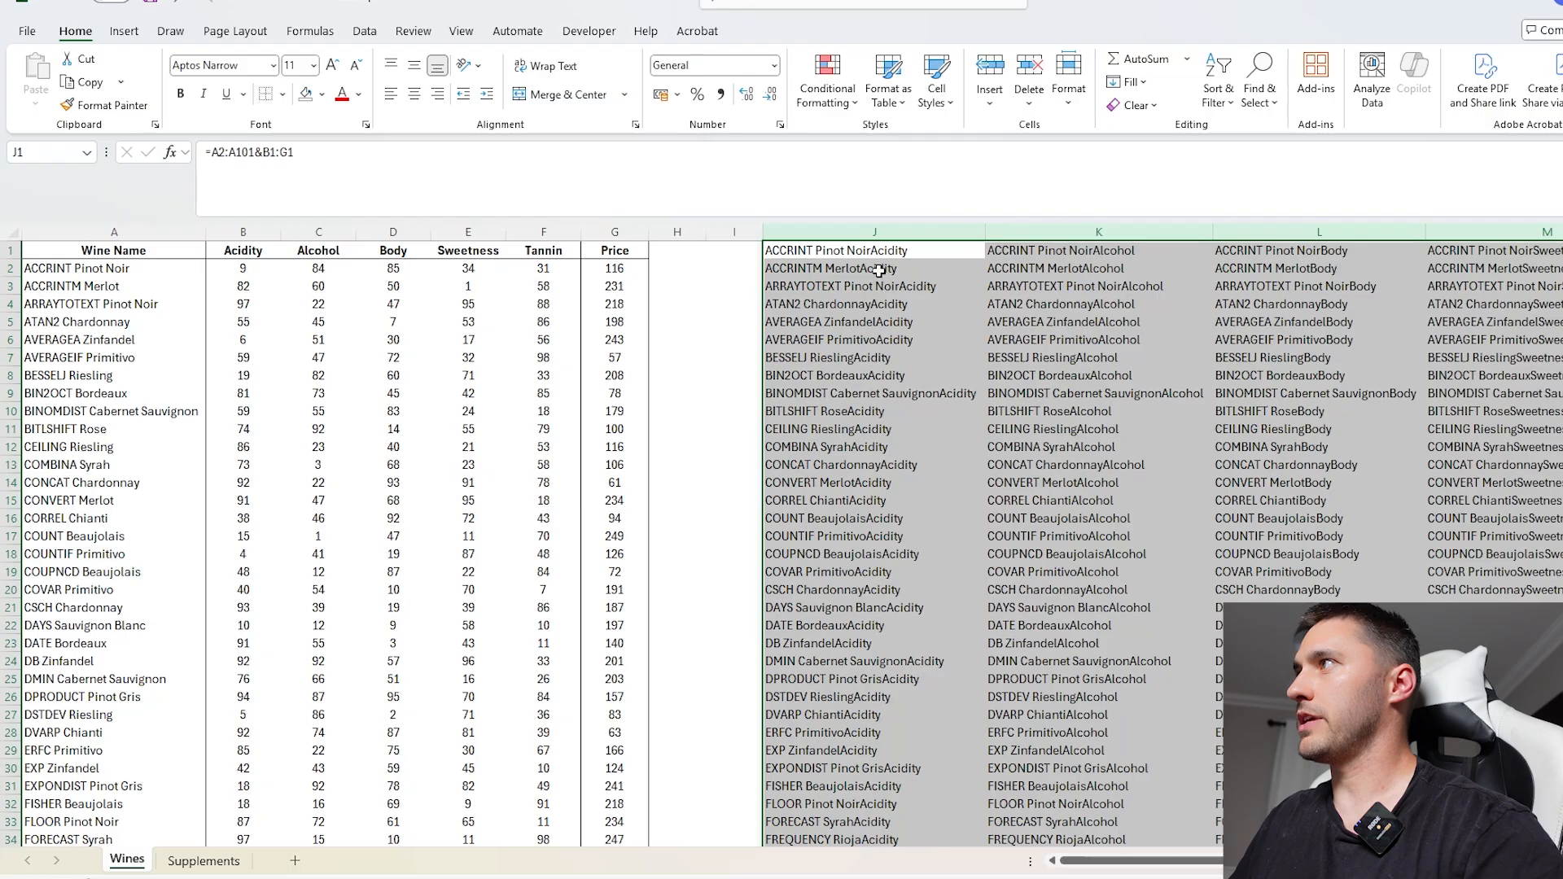
# - Examine the combined wine-and-attribute names in columns J, K and L and the ranges used by the J1 formula
pyautogui.click(861, 251)
pyautogui.moveTo(852, 254); pyautogui.dragTo(896, 661)
pyautogui.moveTo(1089, 252); pyautogui.dragTo(1095, 607)
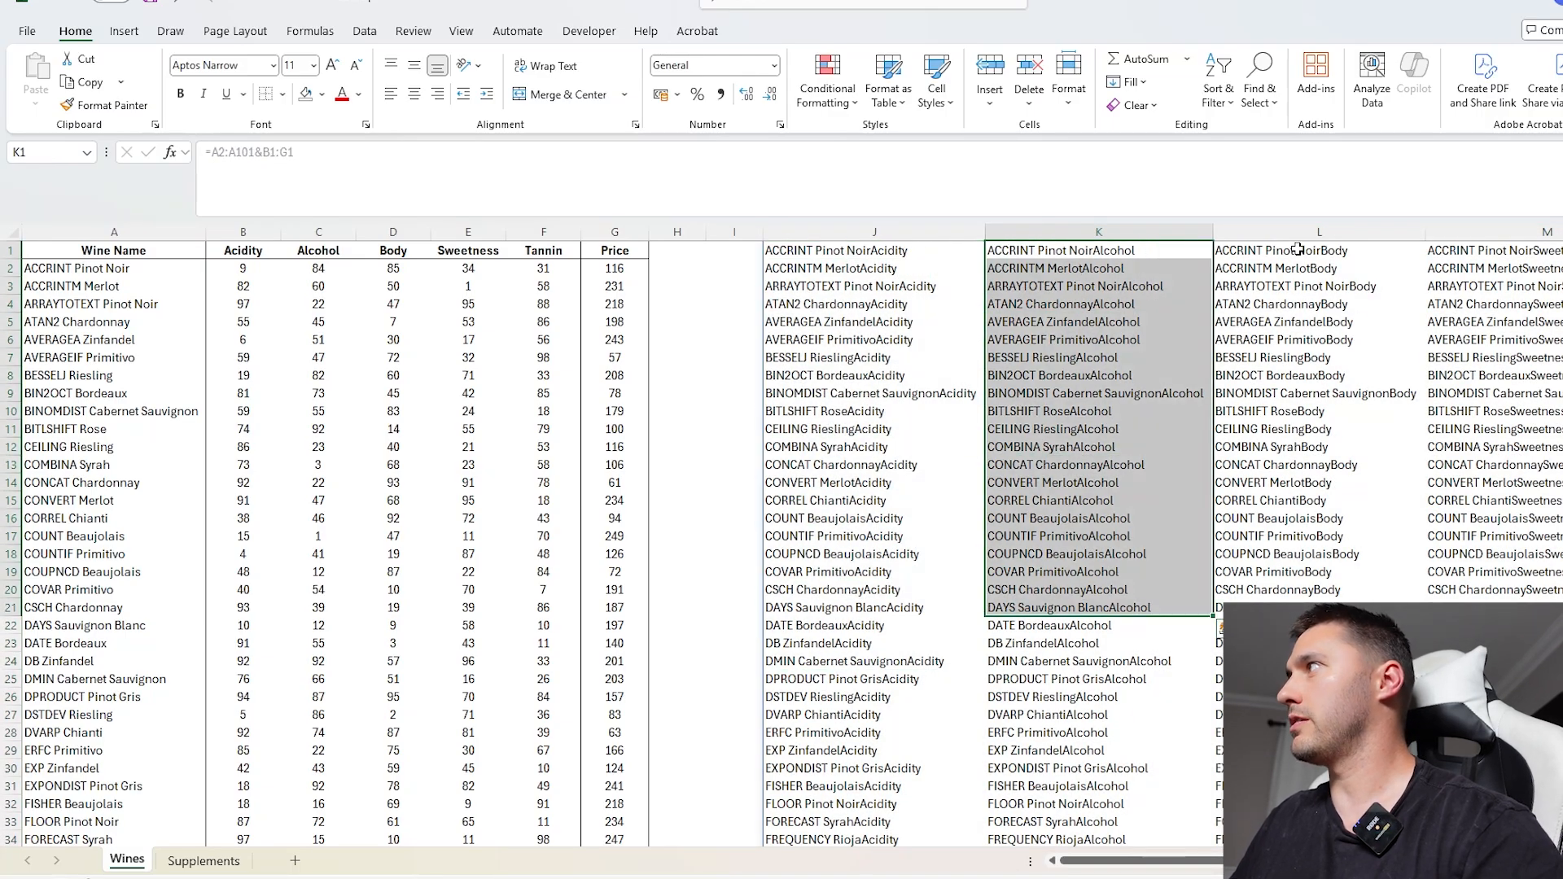
pyautogui.moveTo(1294, 251); pyautogui.dragTo(1231, 573)
pyautogui.doubleClick(812, 257)
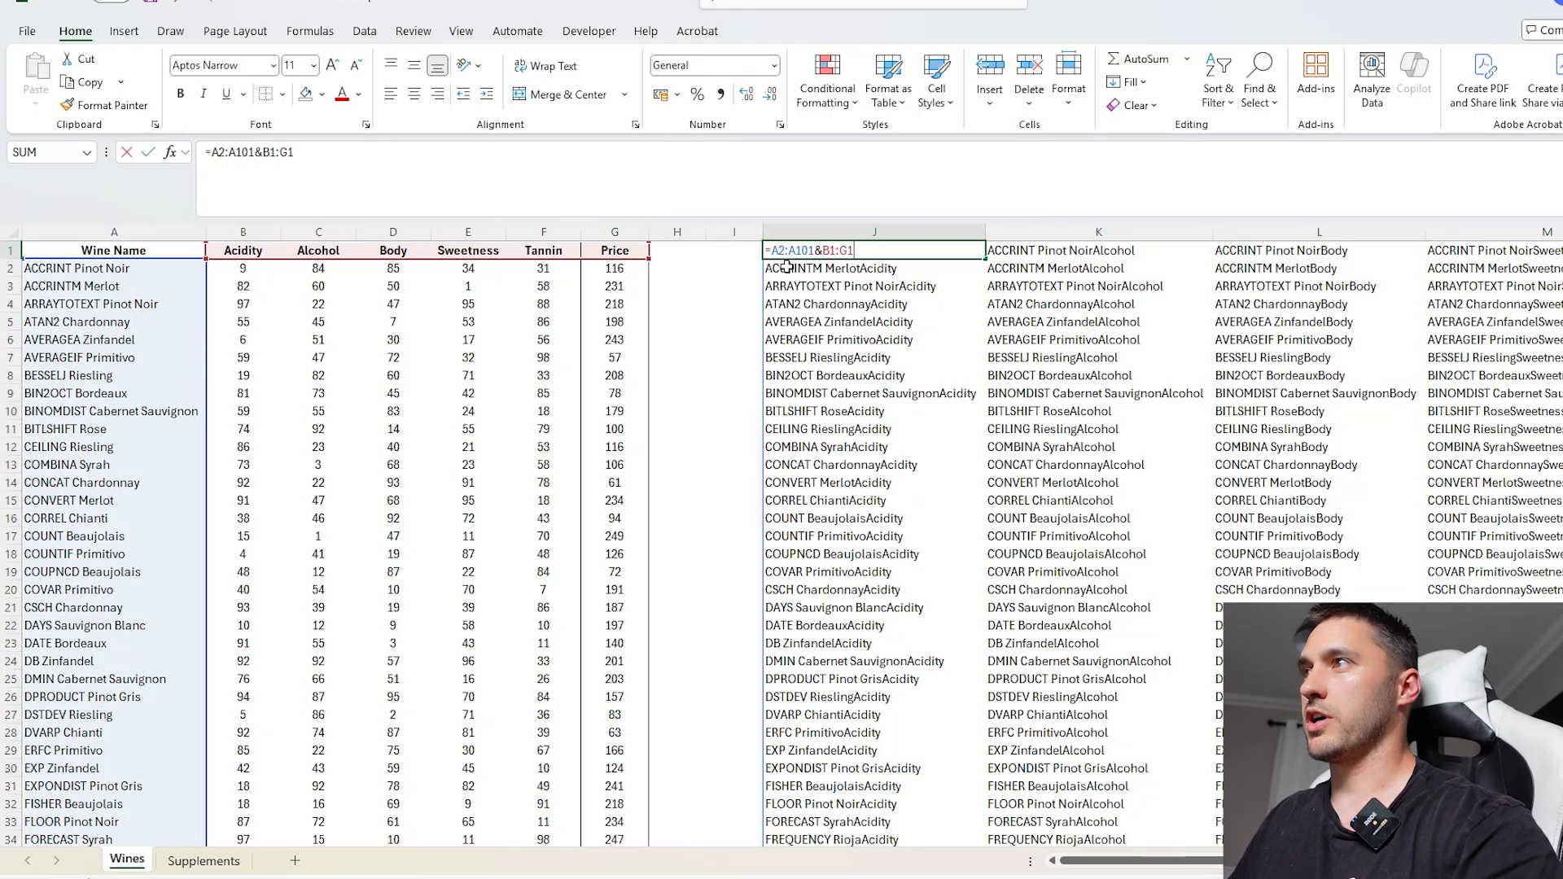
pyautogui.press('Escape')
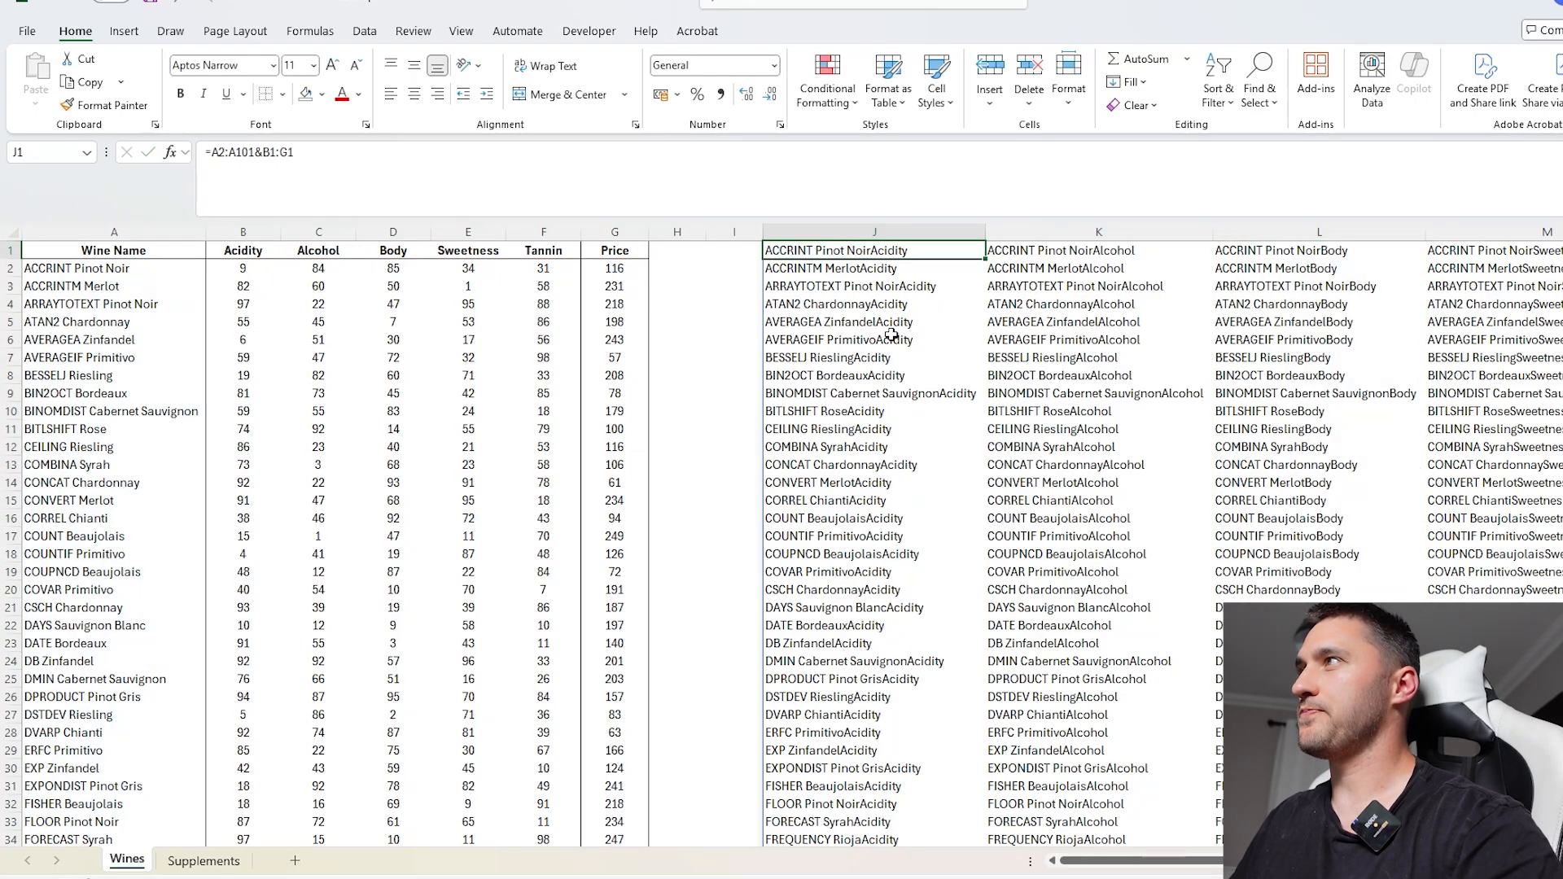
# - Wrap the J1 formula in IF so it reads =IF(B2:G101=4,A2:A101&B1:G1,"")
pyautogui.click(210, 153)
pyautogui.write('IF(')
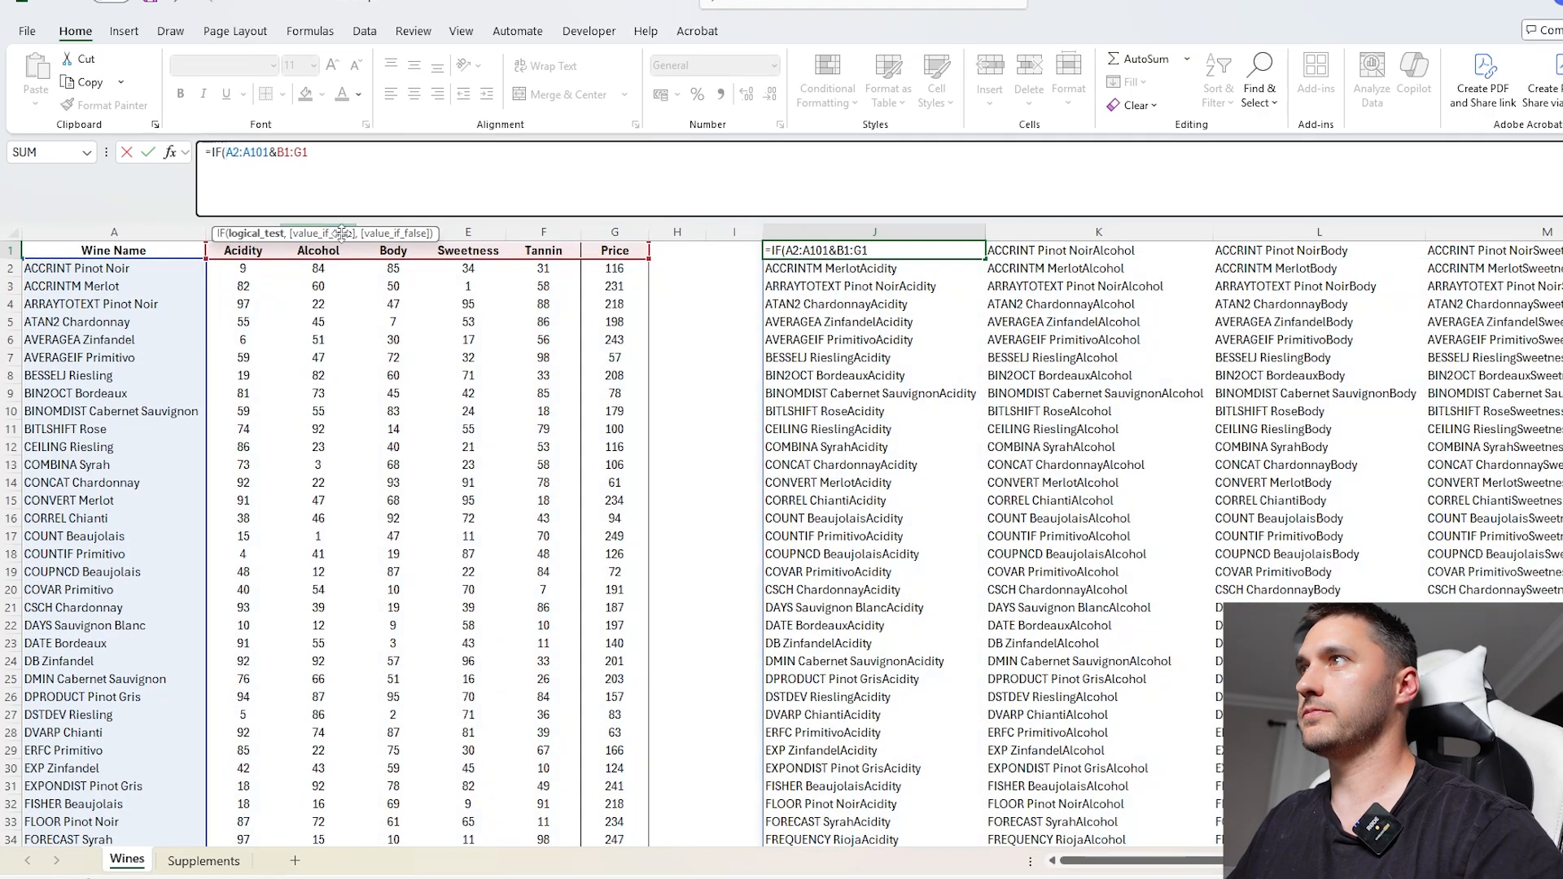
pyautogui.click(249, 269)
pyautogui.hotkey('ctrl', 'shift', 'Right')
pyautogui.hotkey('ctrl', 'shift', 'Down')
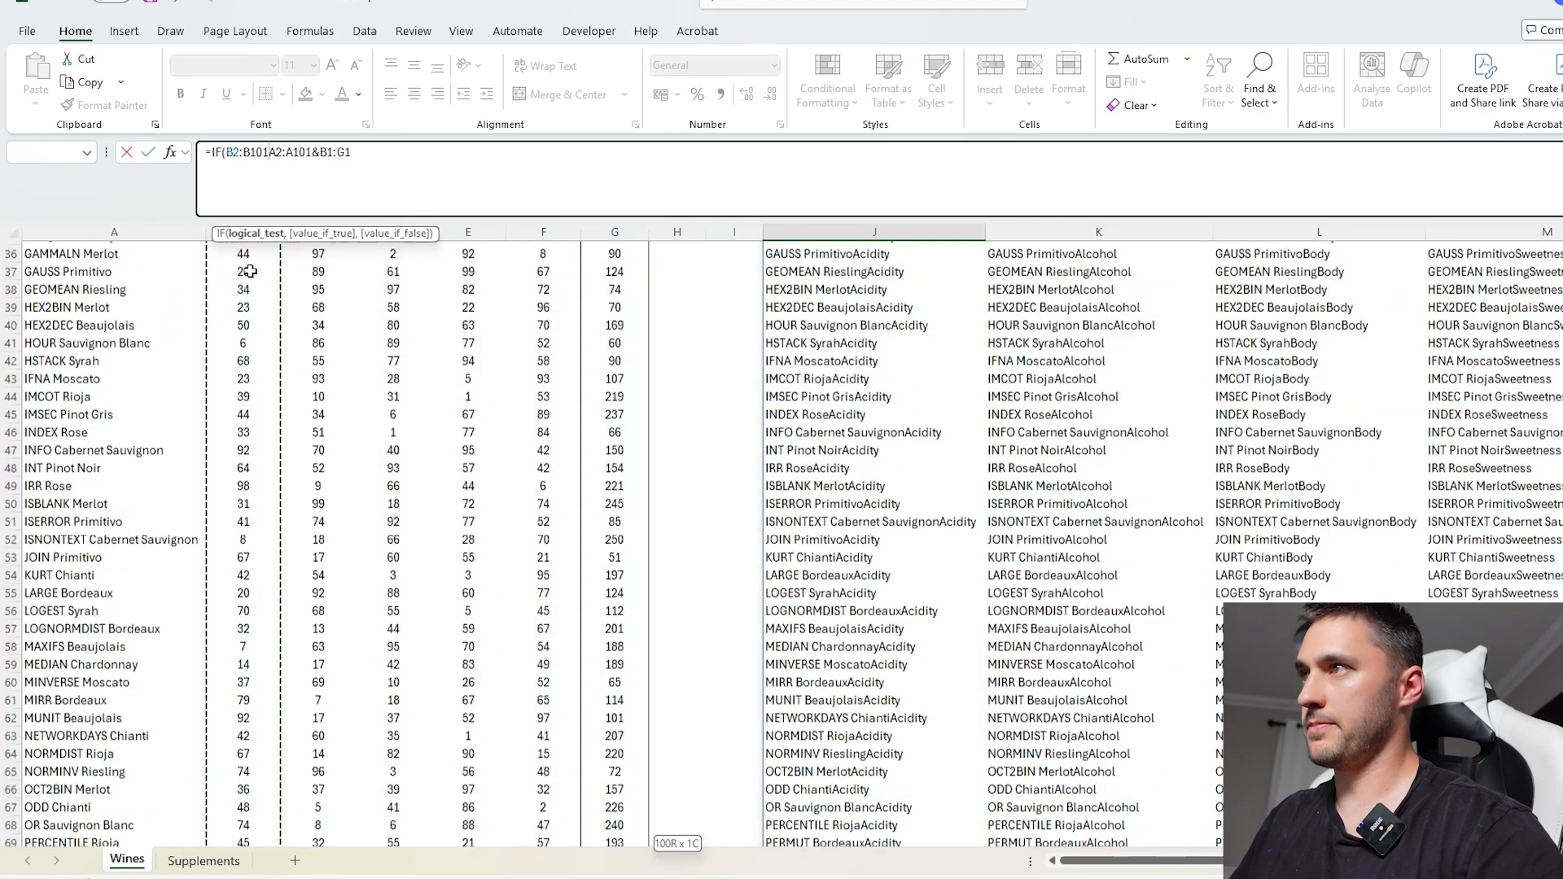
pyautogui.write('=')
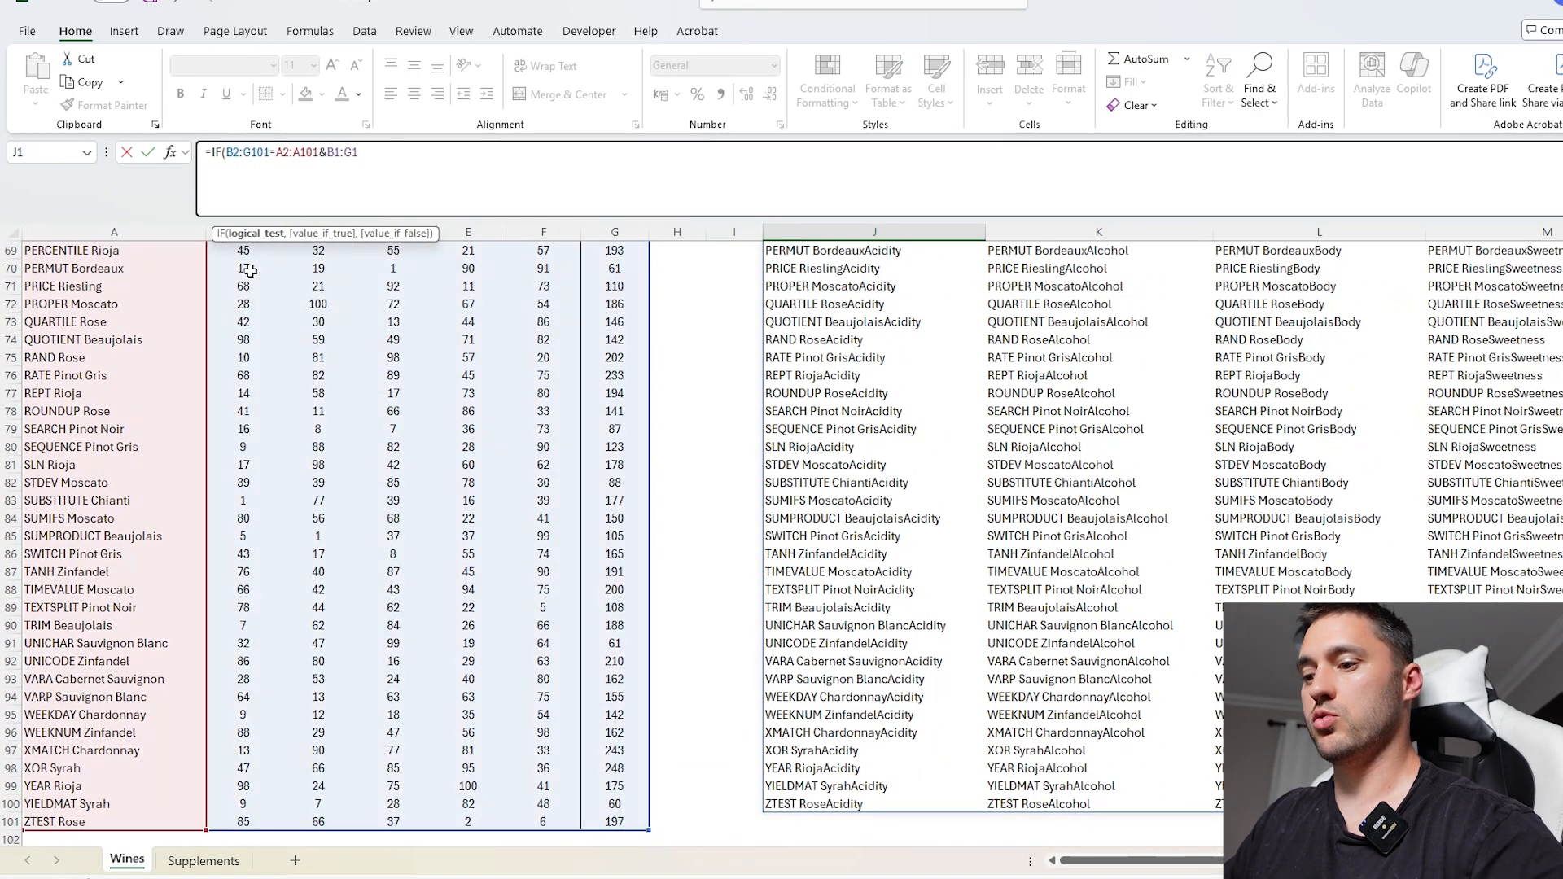
pyautogui.write('4,')
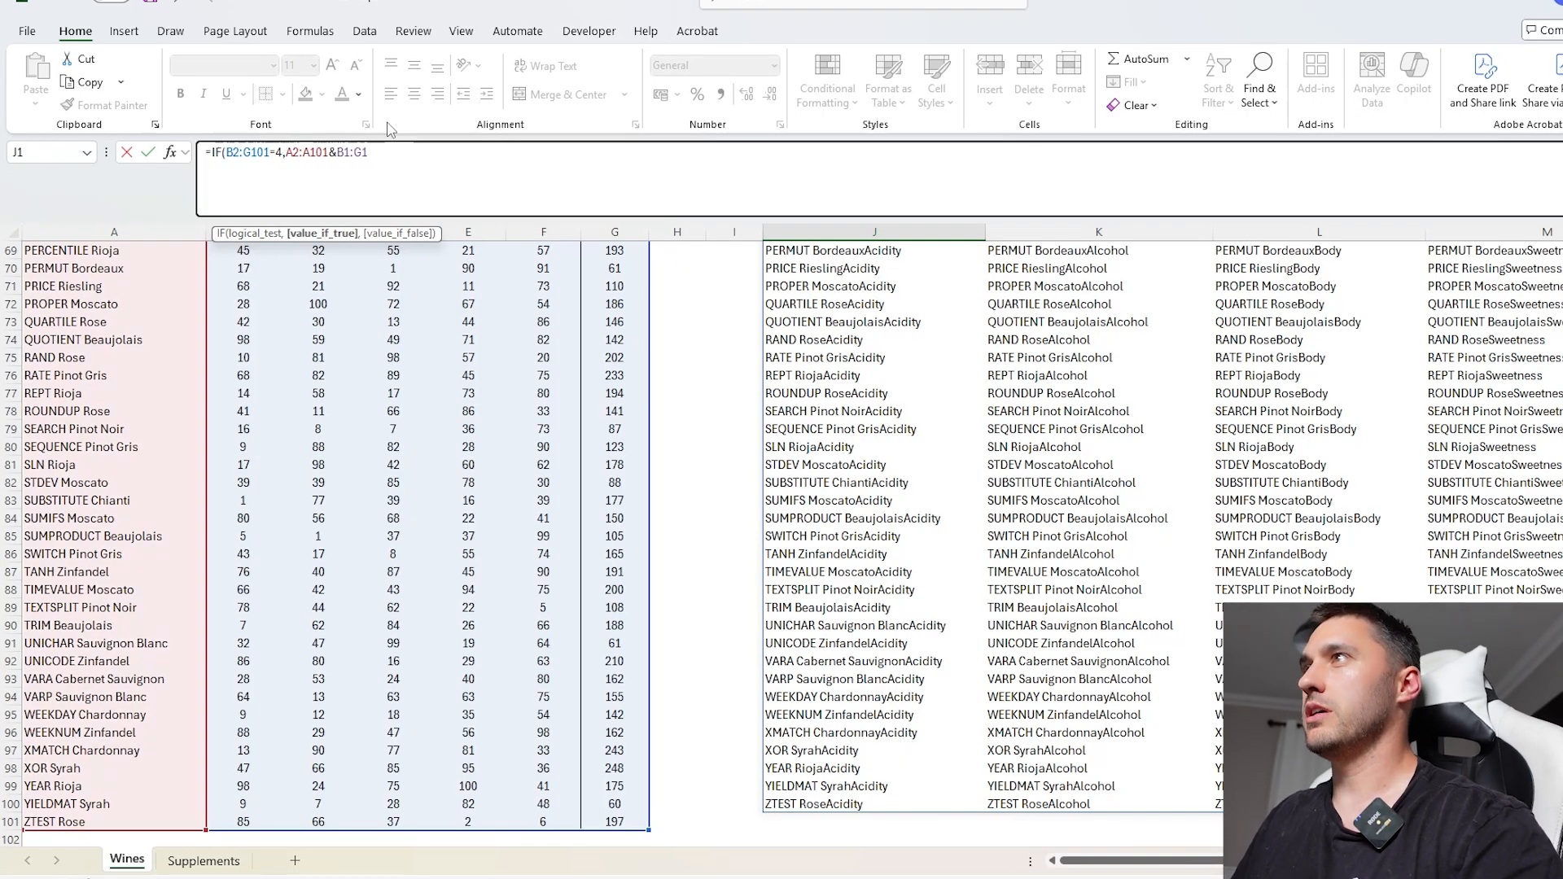
pyautogui.write(',')
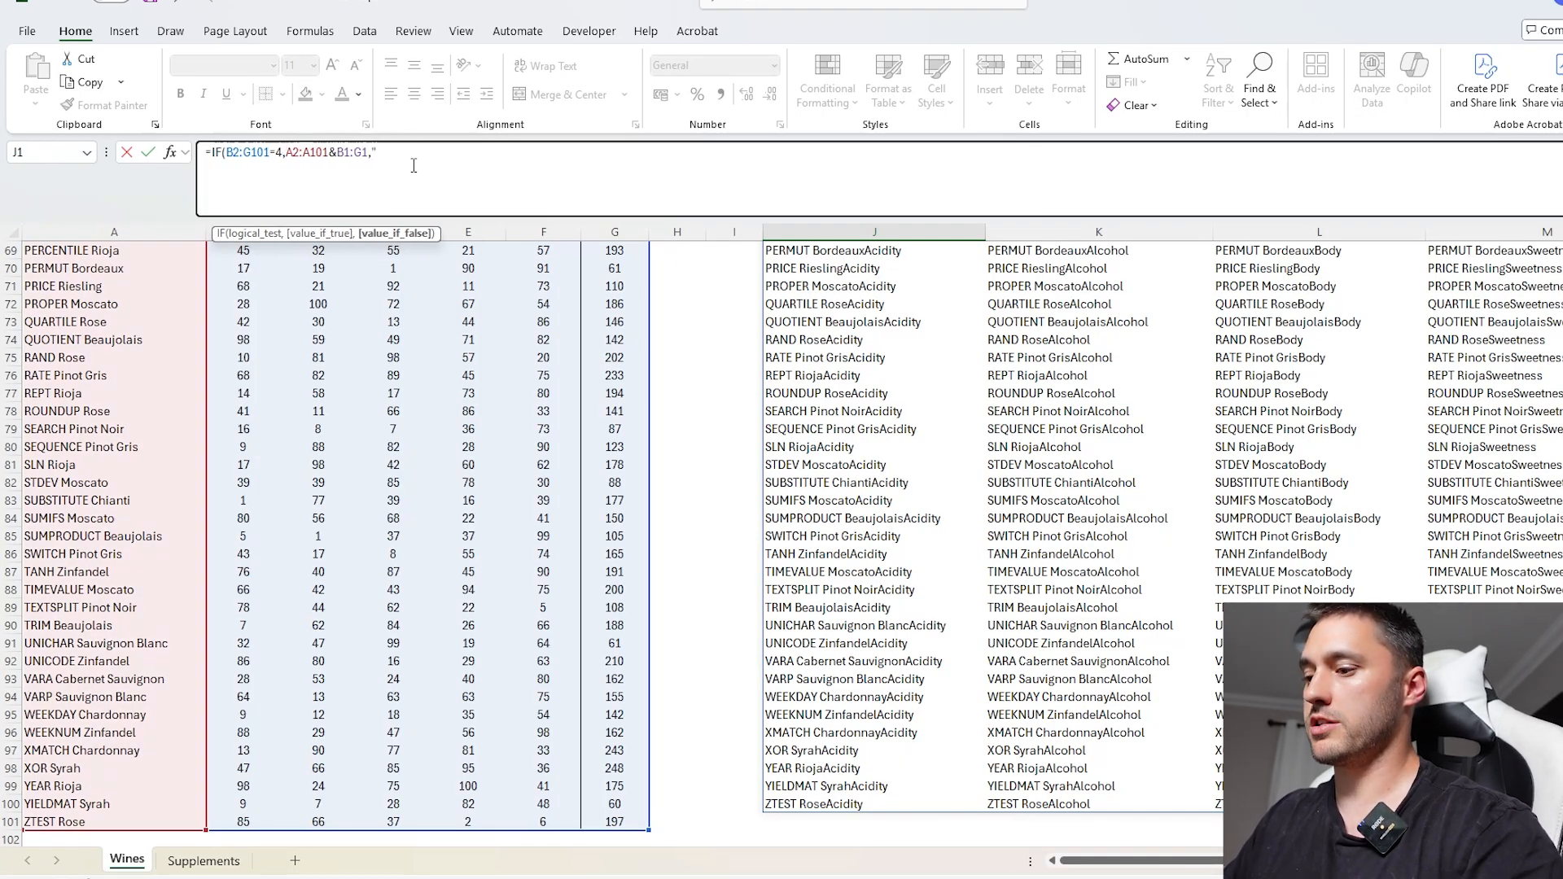
pyautogui.press('Return')
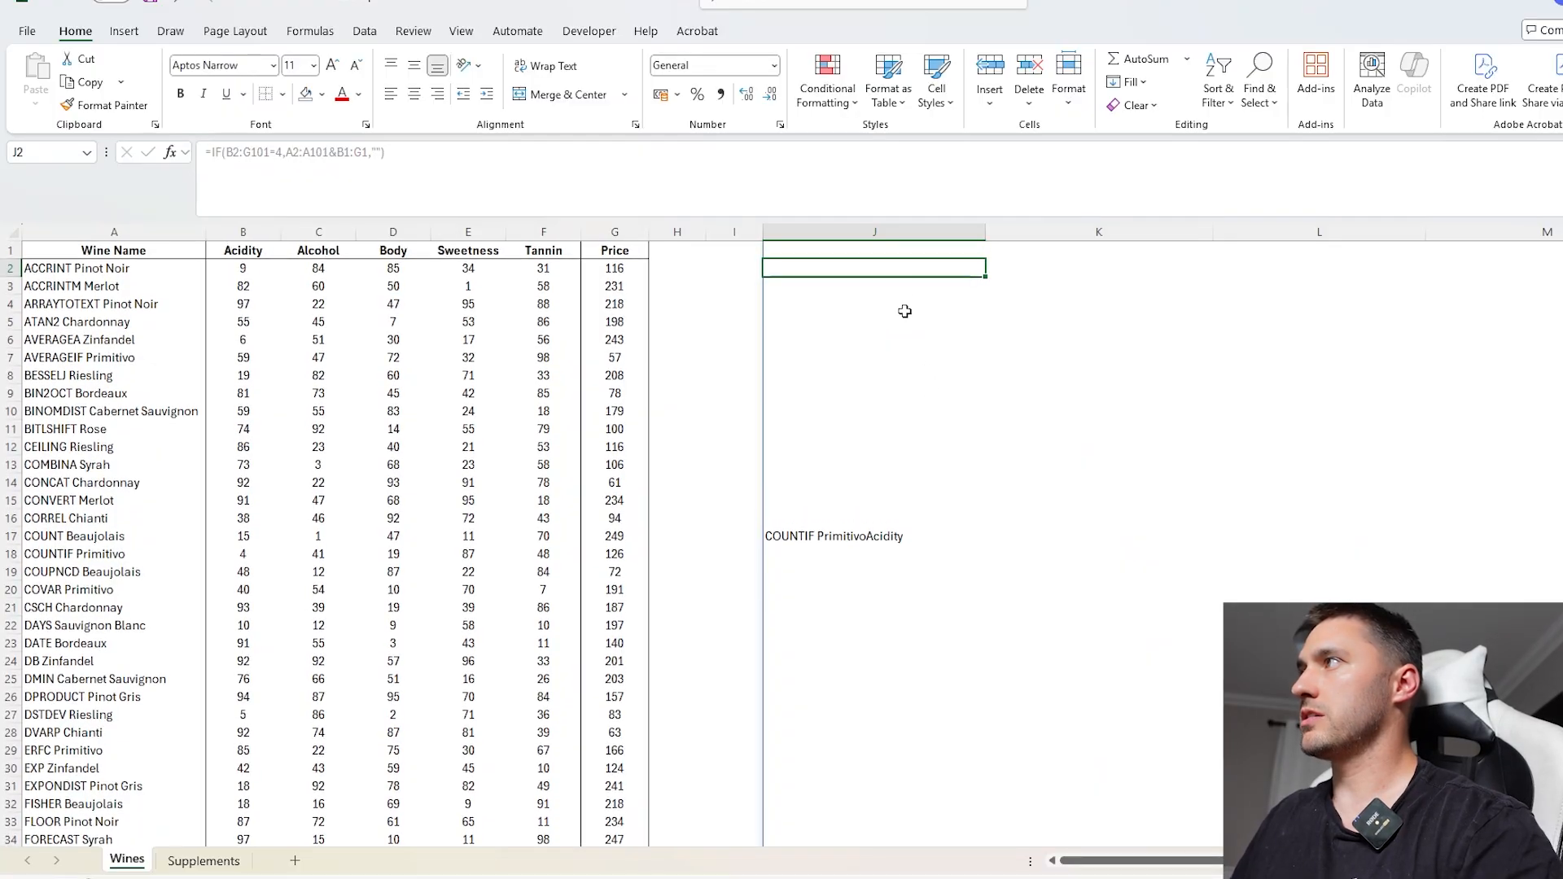
# - Narrow columns J through O and inspect the match in J17 within the spilled results
pyautogui.moveTo(930, 232); pyautogui.dragTo(1340, 239)
pyautogui.hscroll(-5, 774, 540)
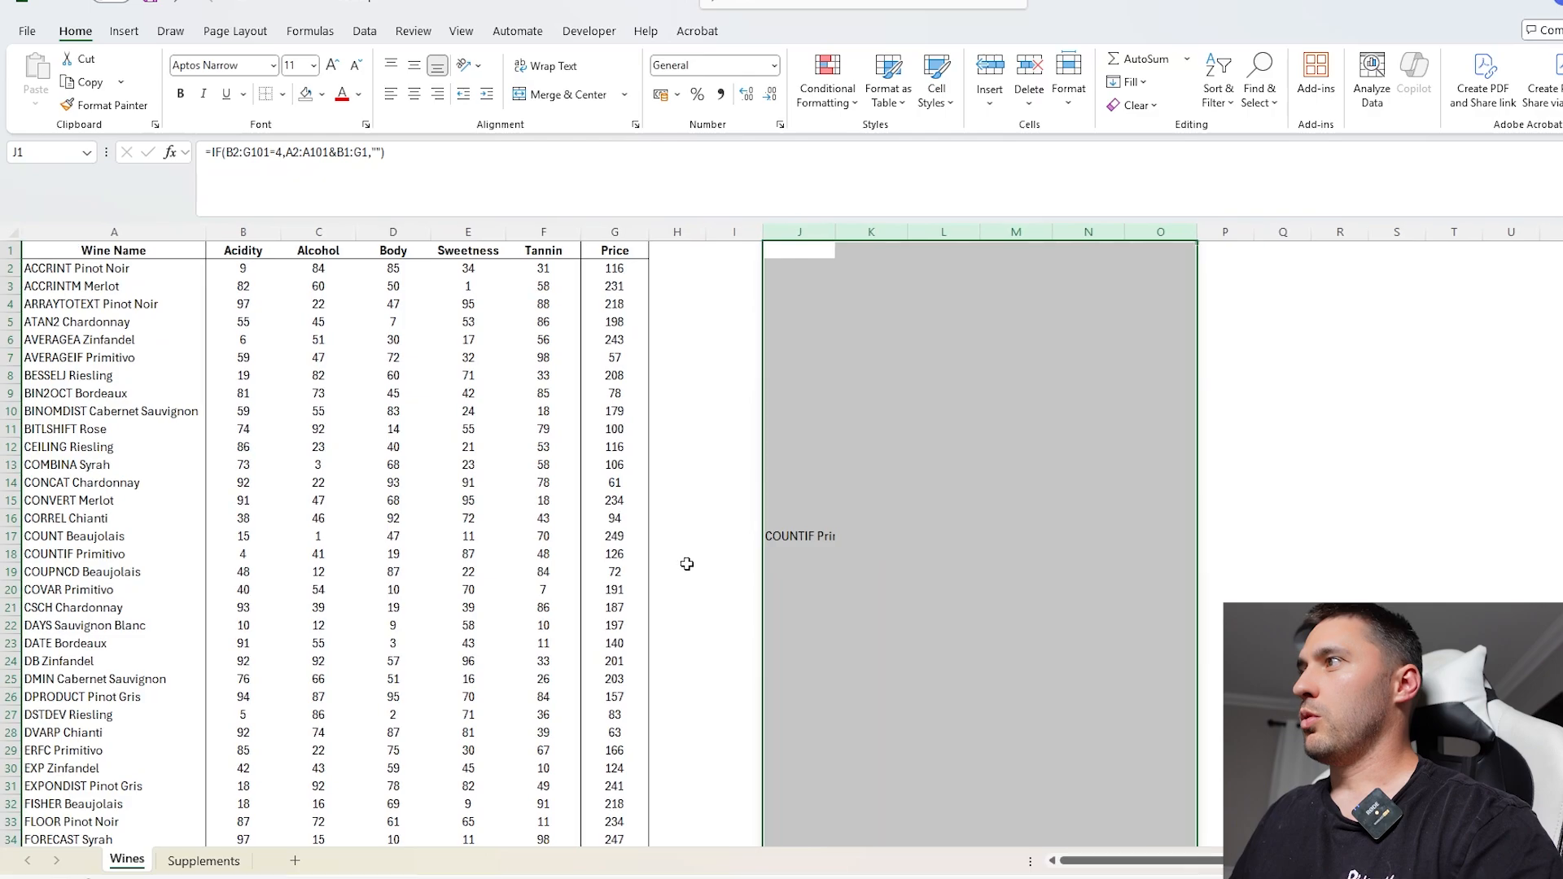
pyautogui.click(802, 533)
pyautogui.scroll(-5, 803, 537)
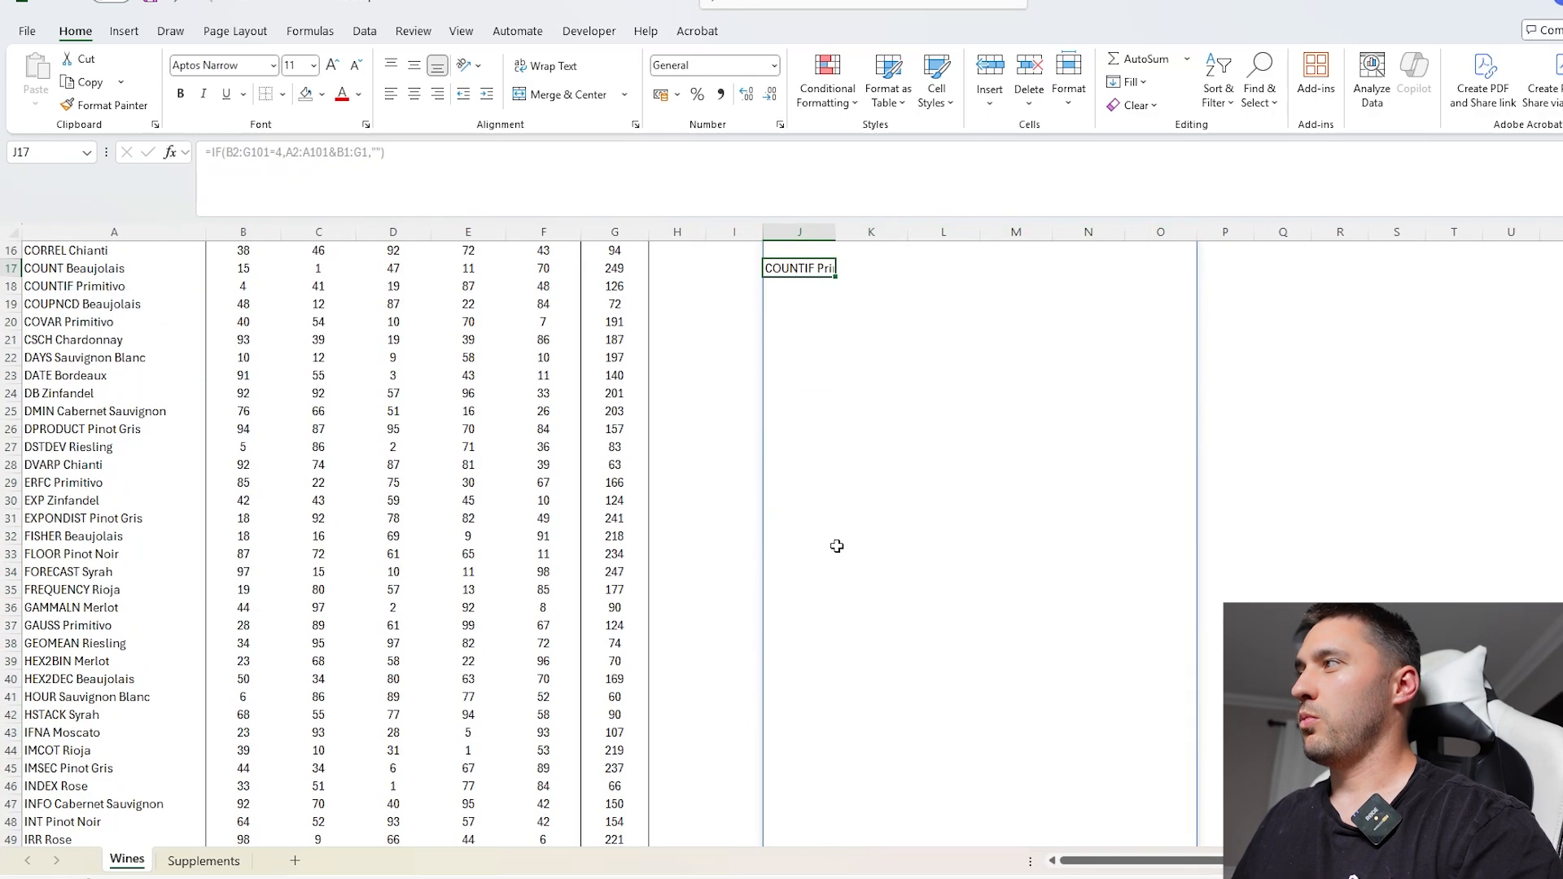
pyautogui.scroll(5, 830, 537)
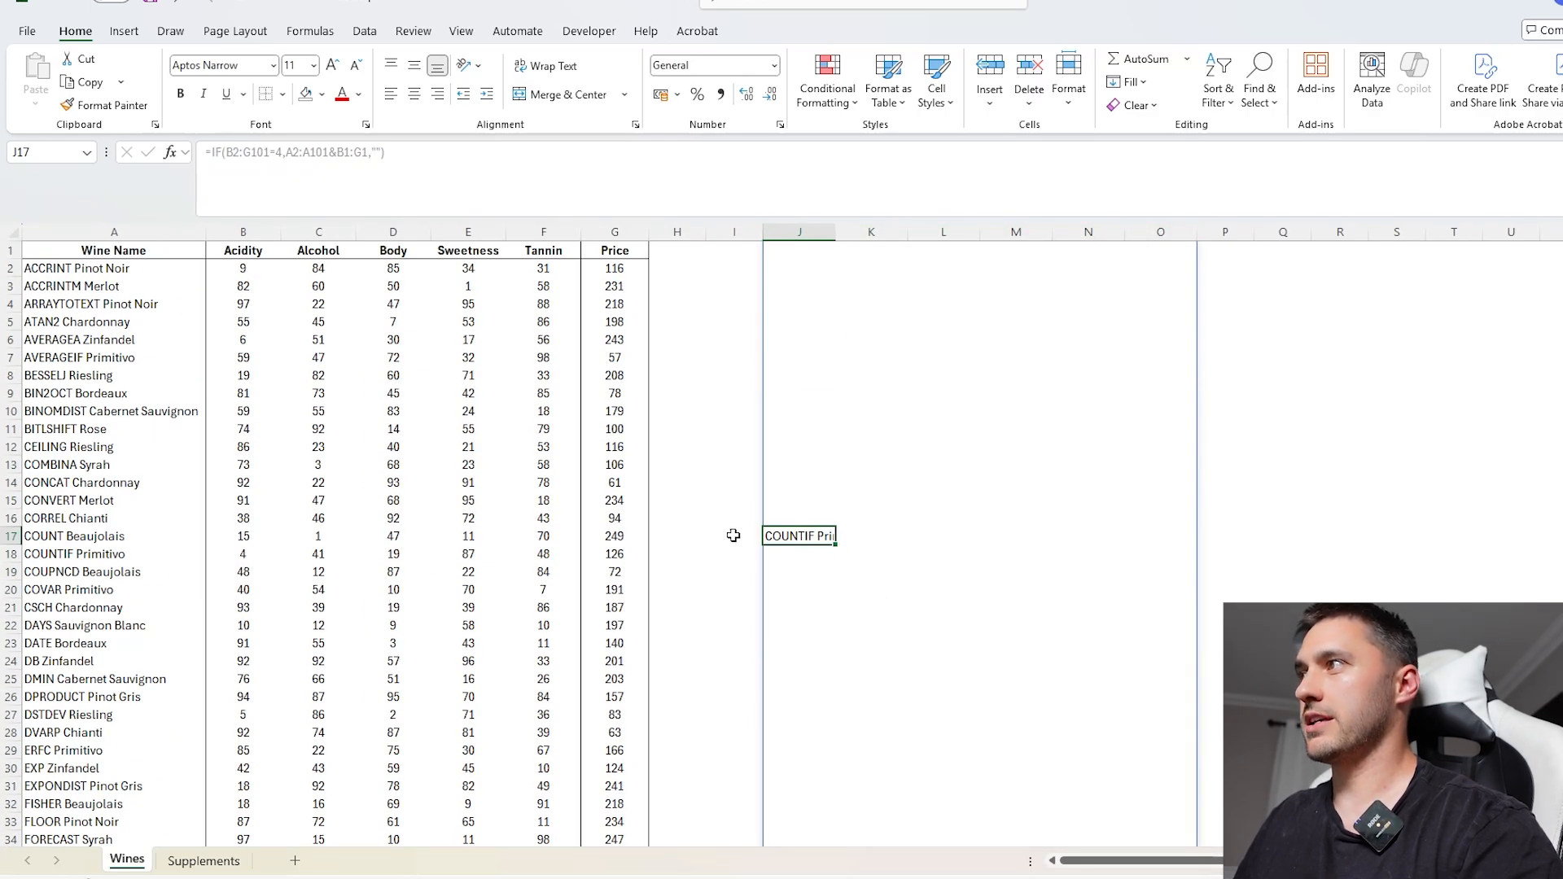
# - Fill the Acidity cell of COUNTIF Primitivo, B18, with yellow
pyautogui.moveTo(785, 538); pyautogui.dragTo(247, 536)
pyautogui.click(247, 551)
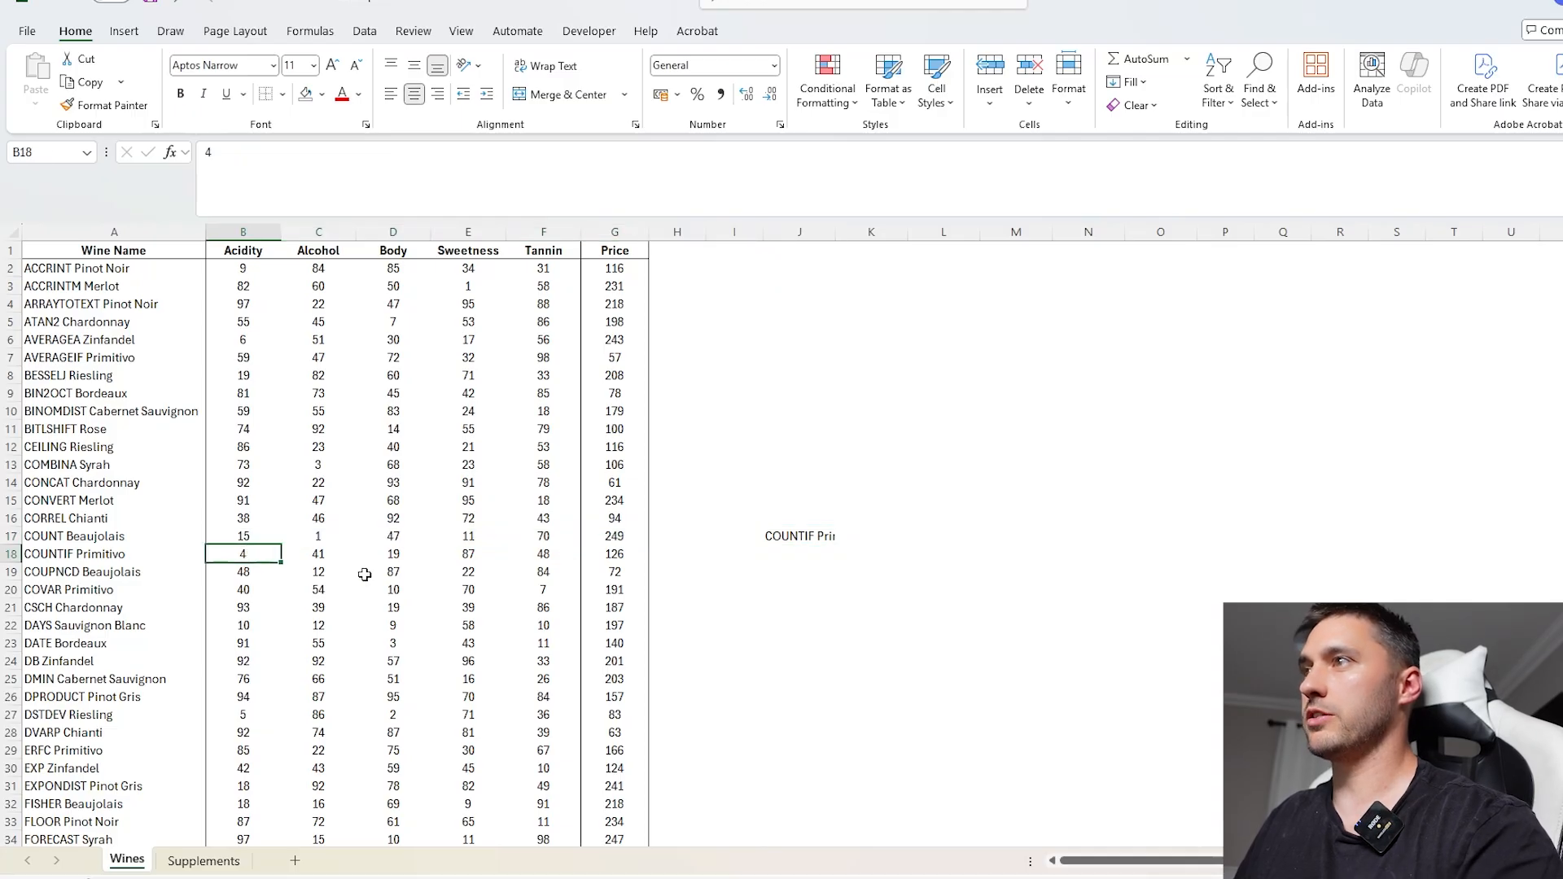
pyautogui.click(322, 94)
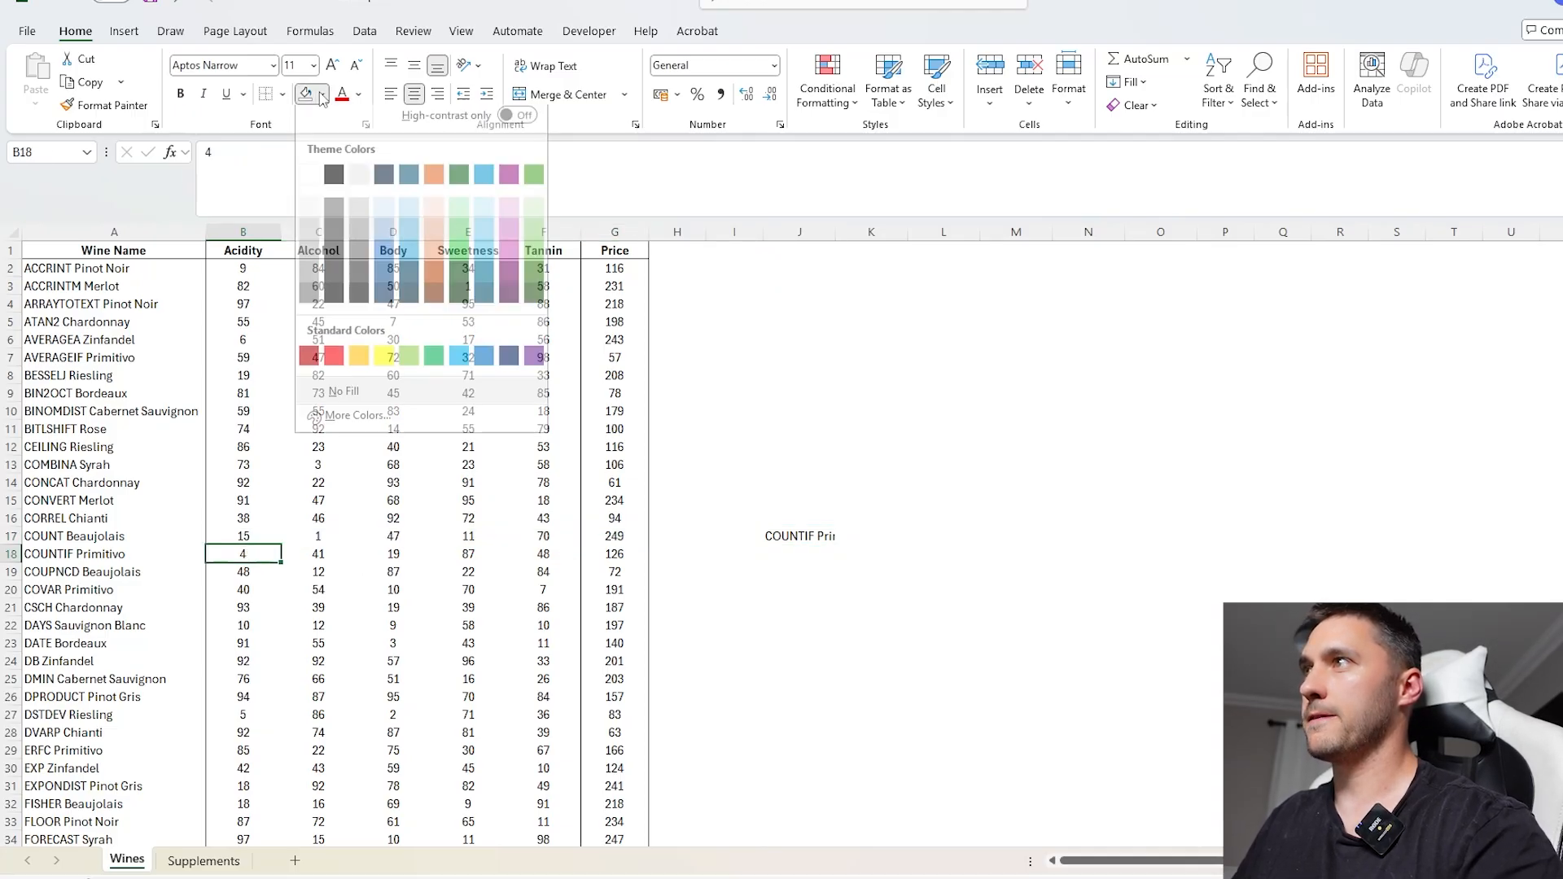
pyautogui.click(384, 364)
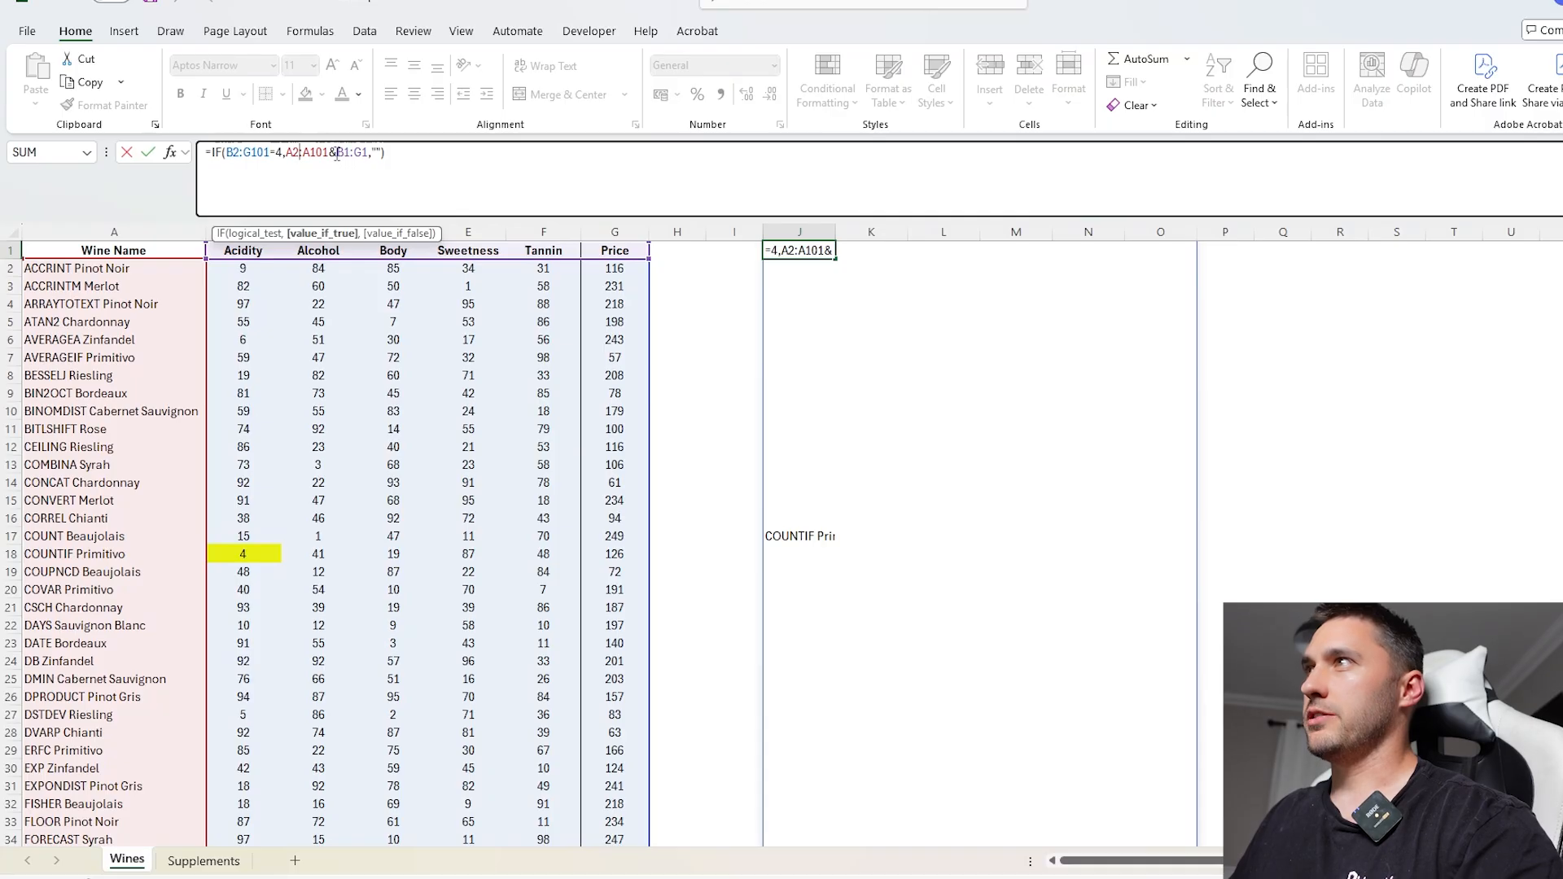
# - Insert a "-" separator between the wine name and attribute header in the J1 formula's true result
pyautogui.click(337, 154)
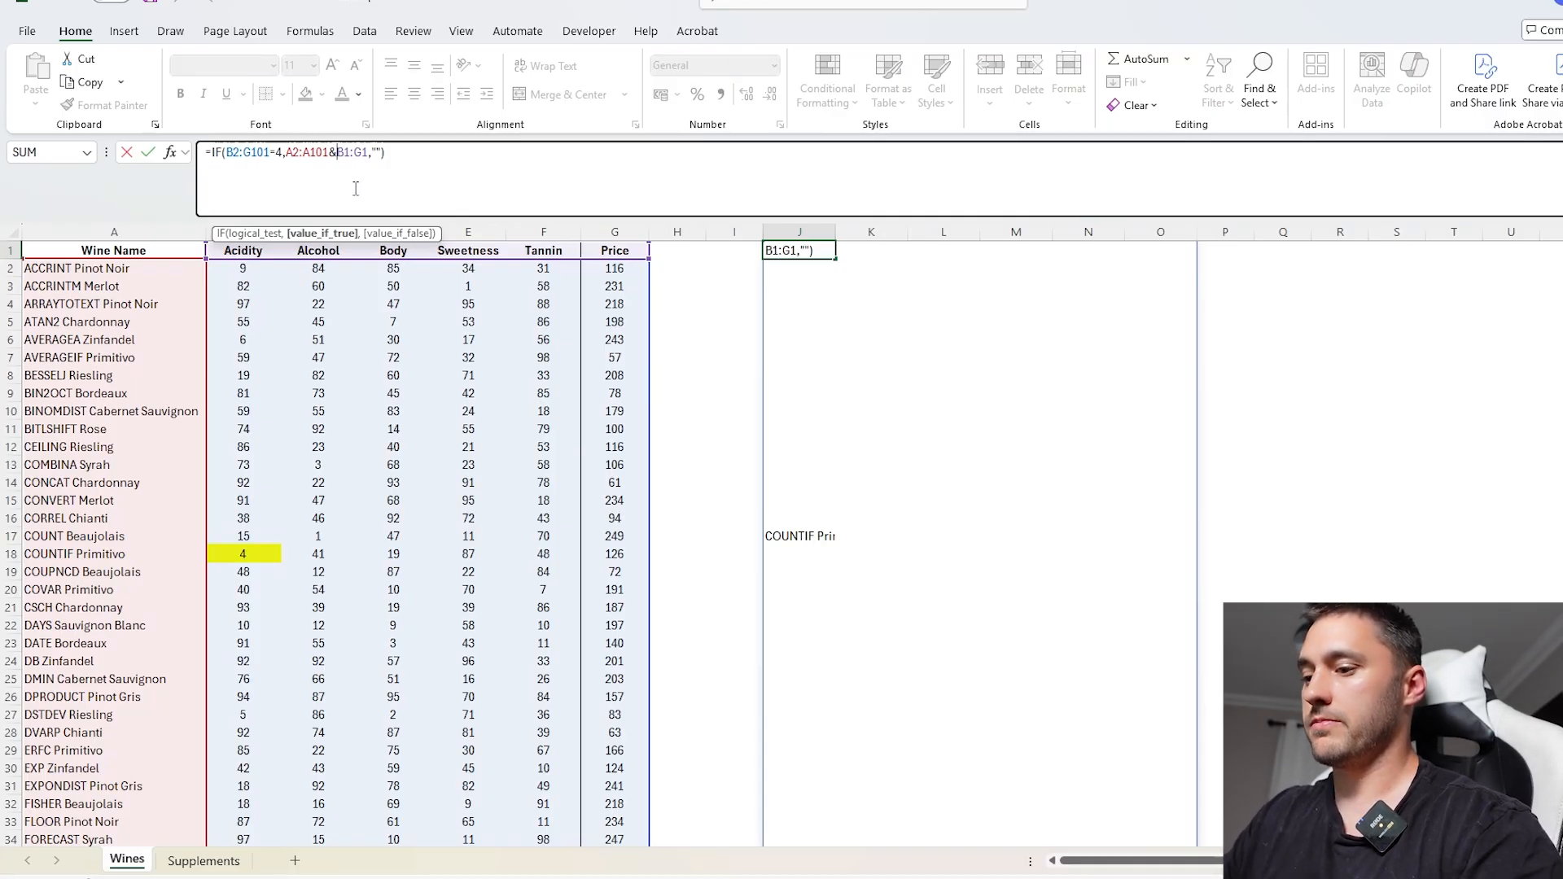
pyautogui.write('"-"')
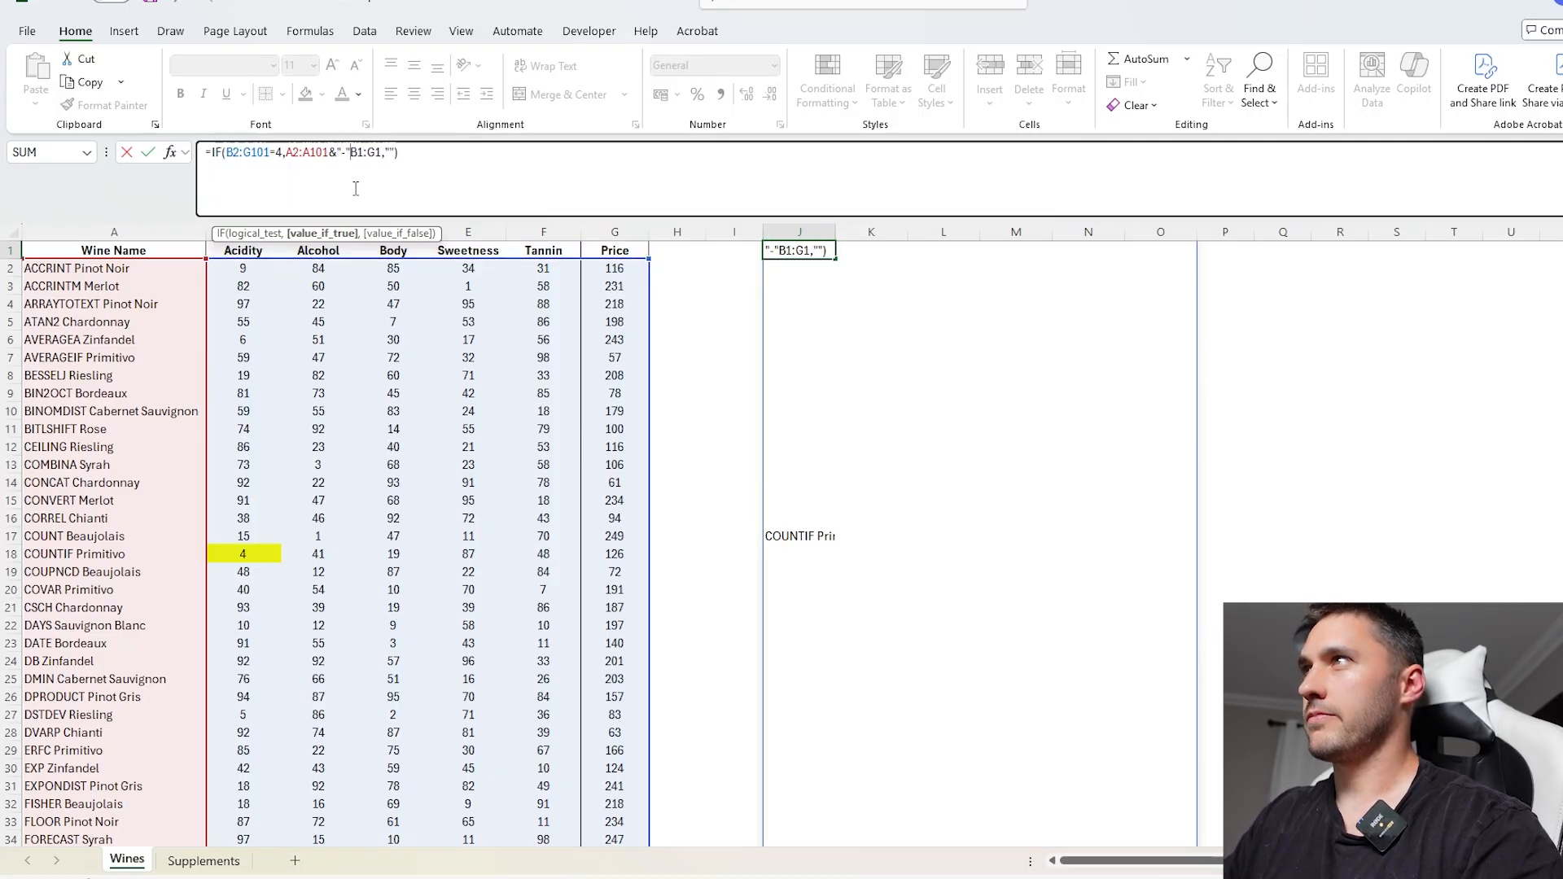
pyautogui.write('&')
pyautogui.press('Return')
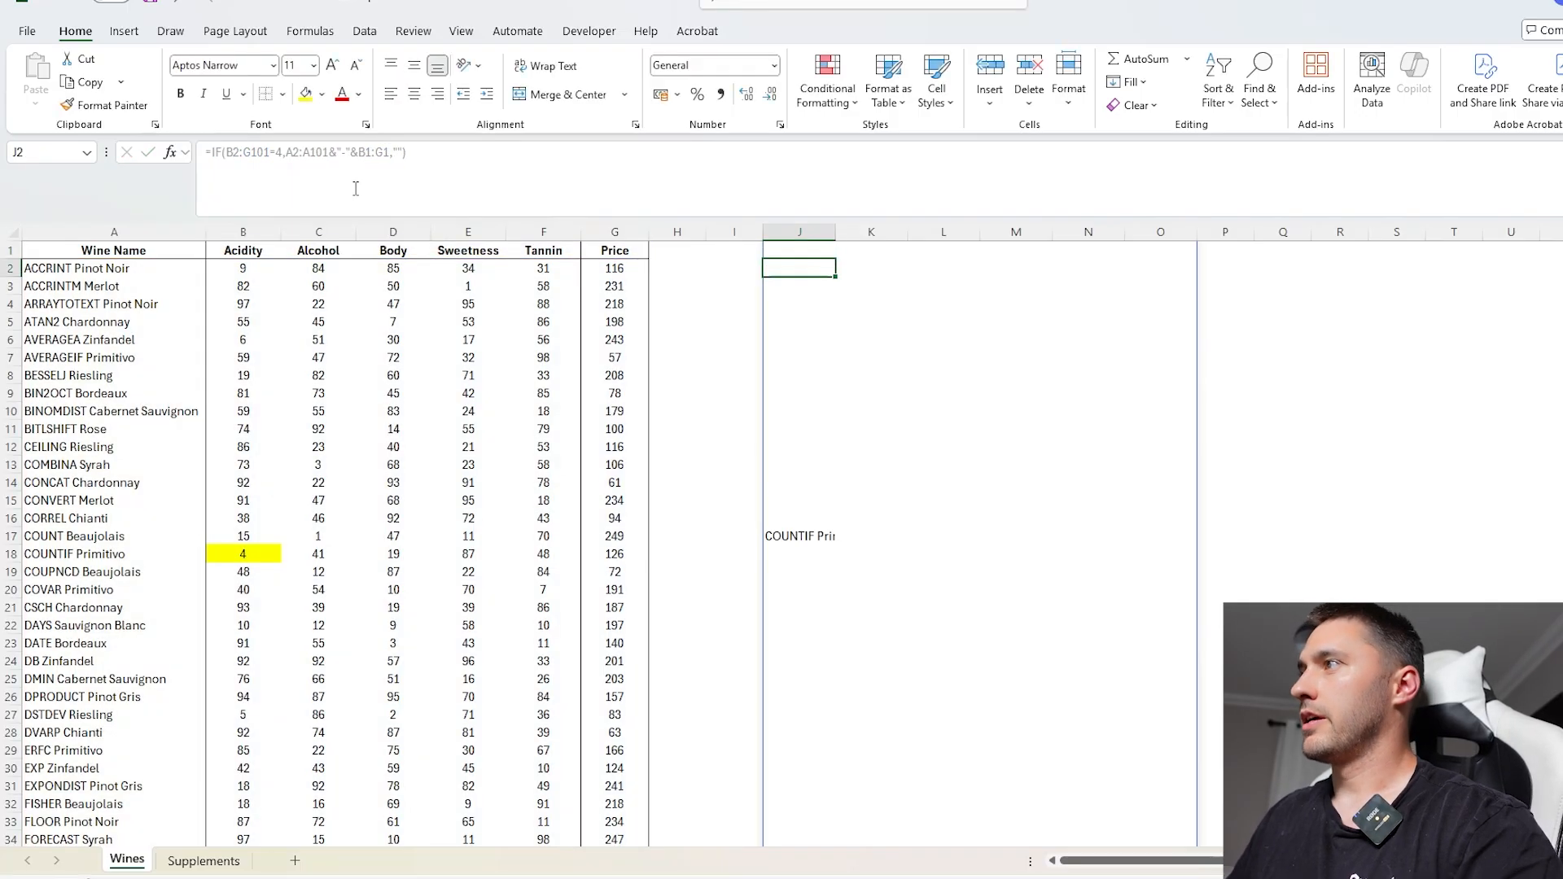
# - Wrap the J1 formula in CONCAT to give =CONCAT(IF(B2:G101=4,A2:A101&"-"&B1:G1,"")), and check its arguments
pyautogui.click(819, 253)
pyautogui.click(208, 153)
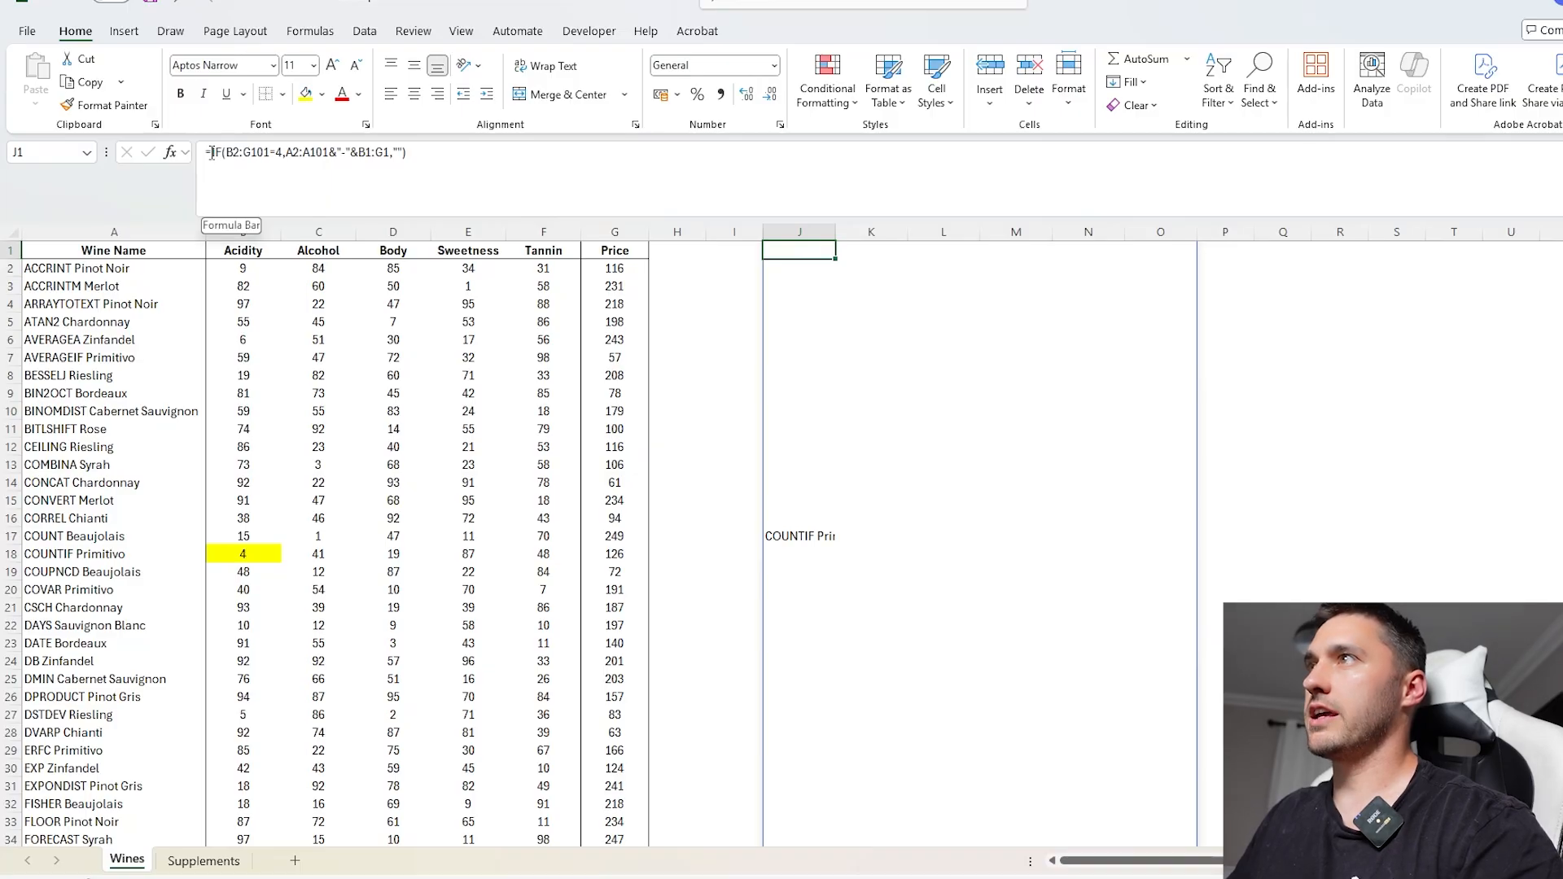
pyautogui.write('CONCAT(')
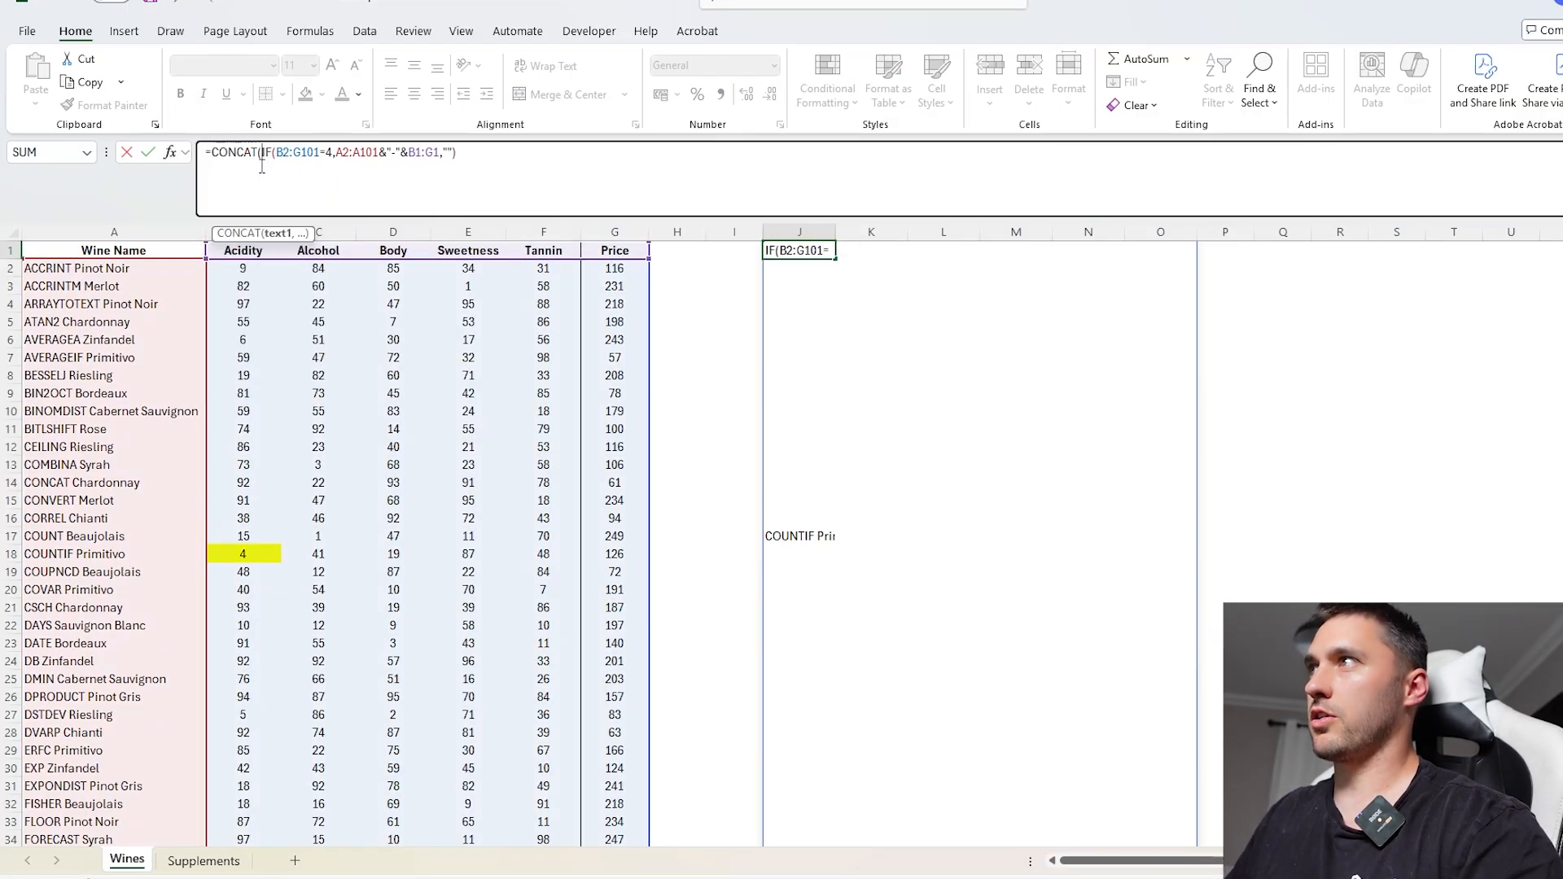
pyautogui.click(600, 170)
pyautogui.write(')')
pyautogui.press('Return')
pyautogui.press('Up')
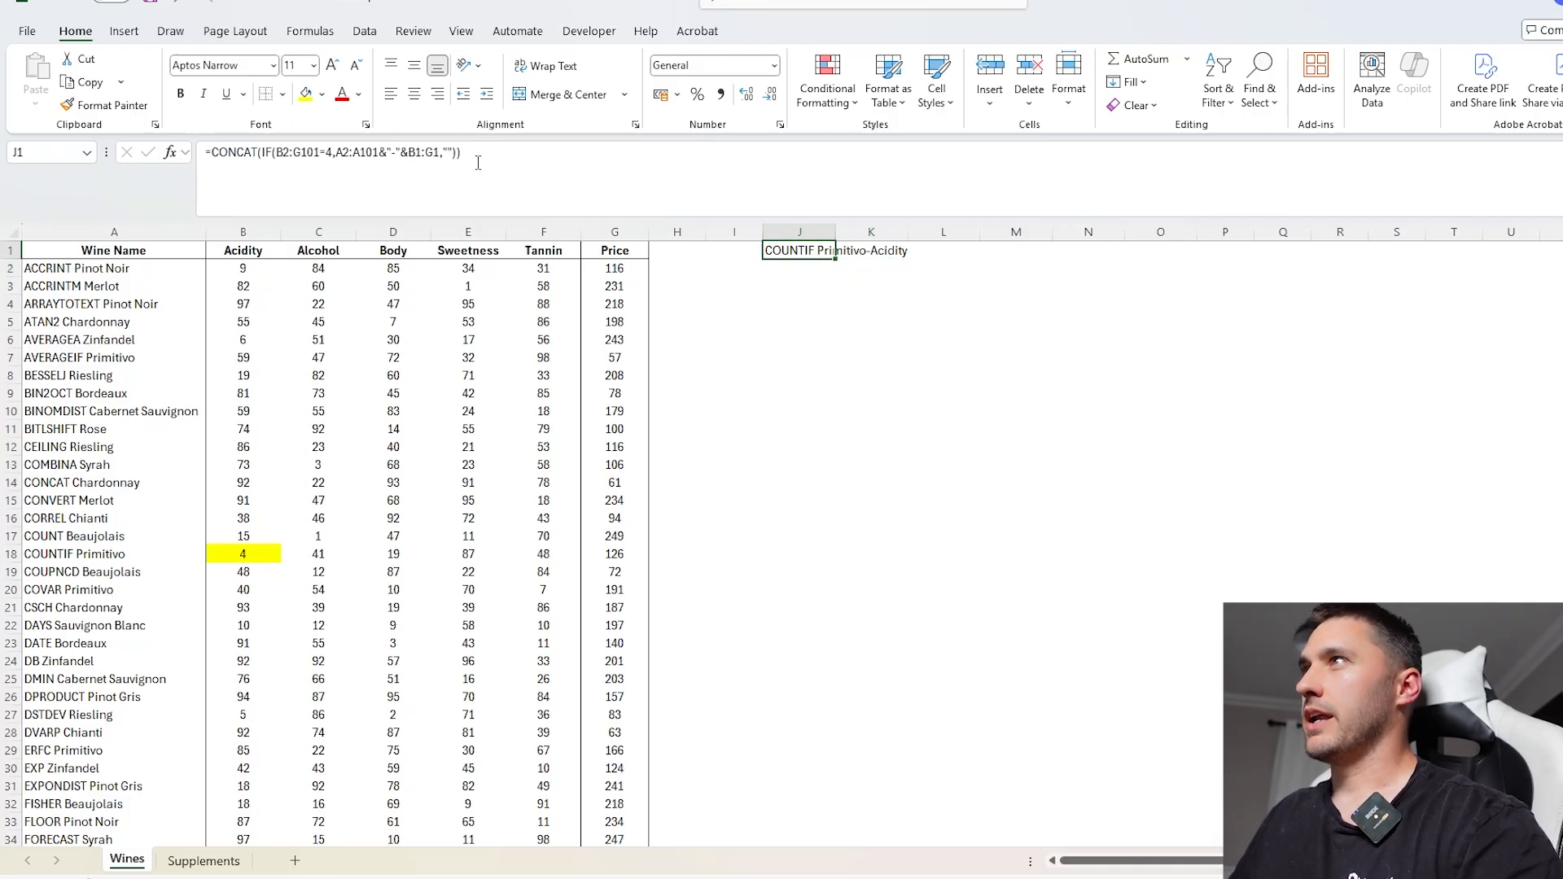
pyautogui.click(396, 156)
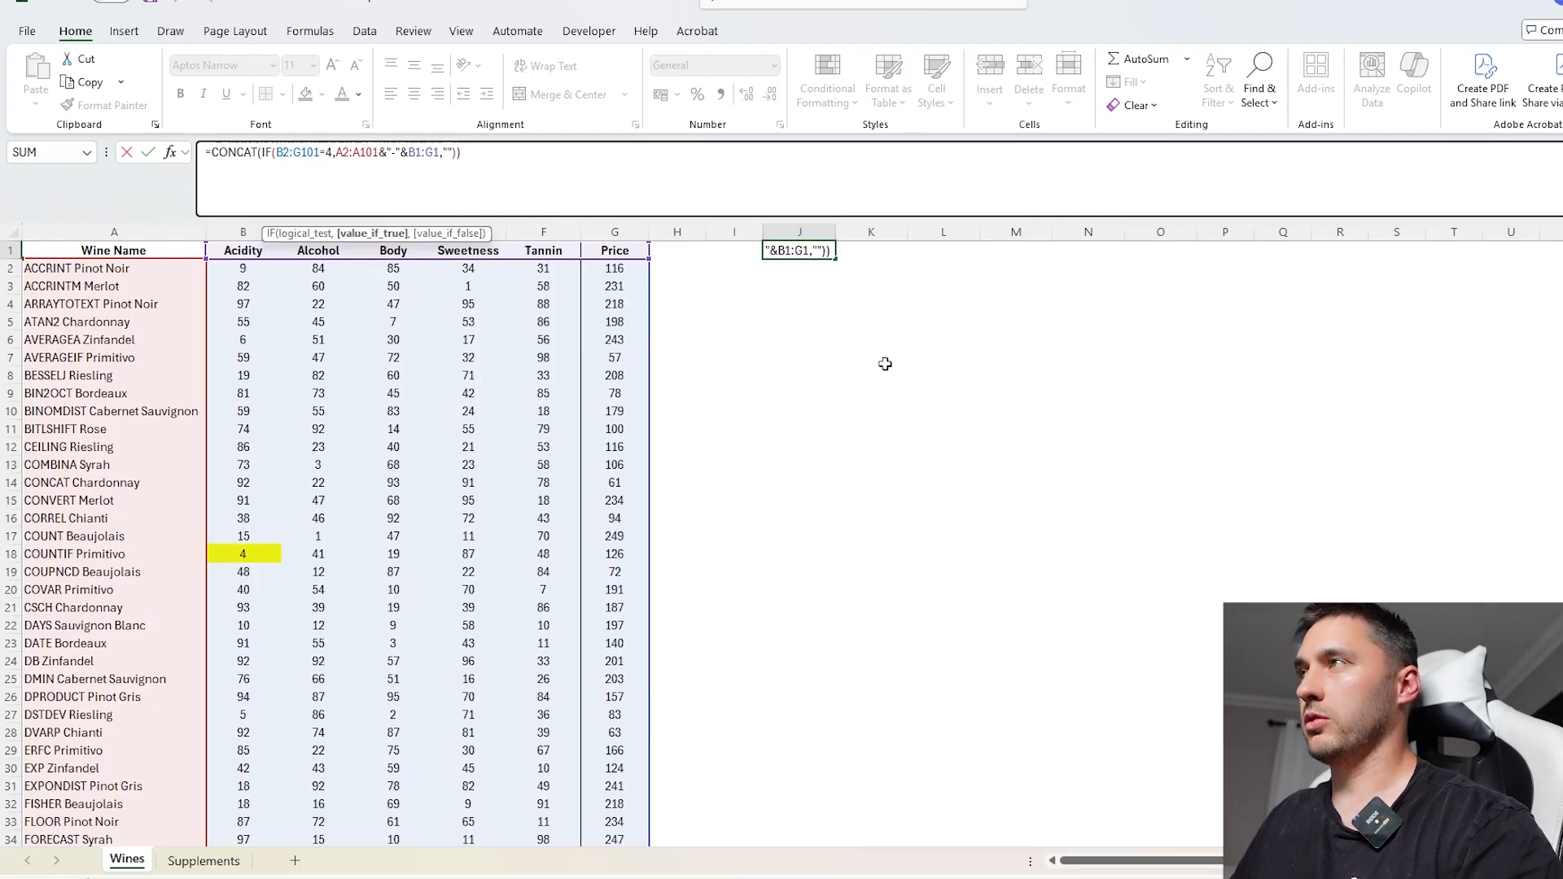
# - Change the lookup value in the J1 formula to 41 and check the concatenated output
pyautogui.click(331, 154)
pyautogui.write('1')
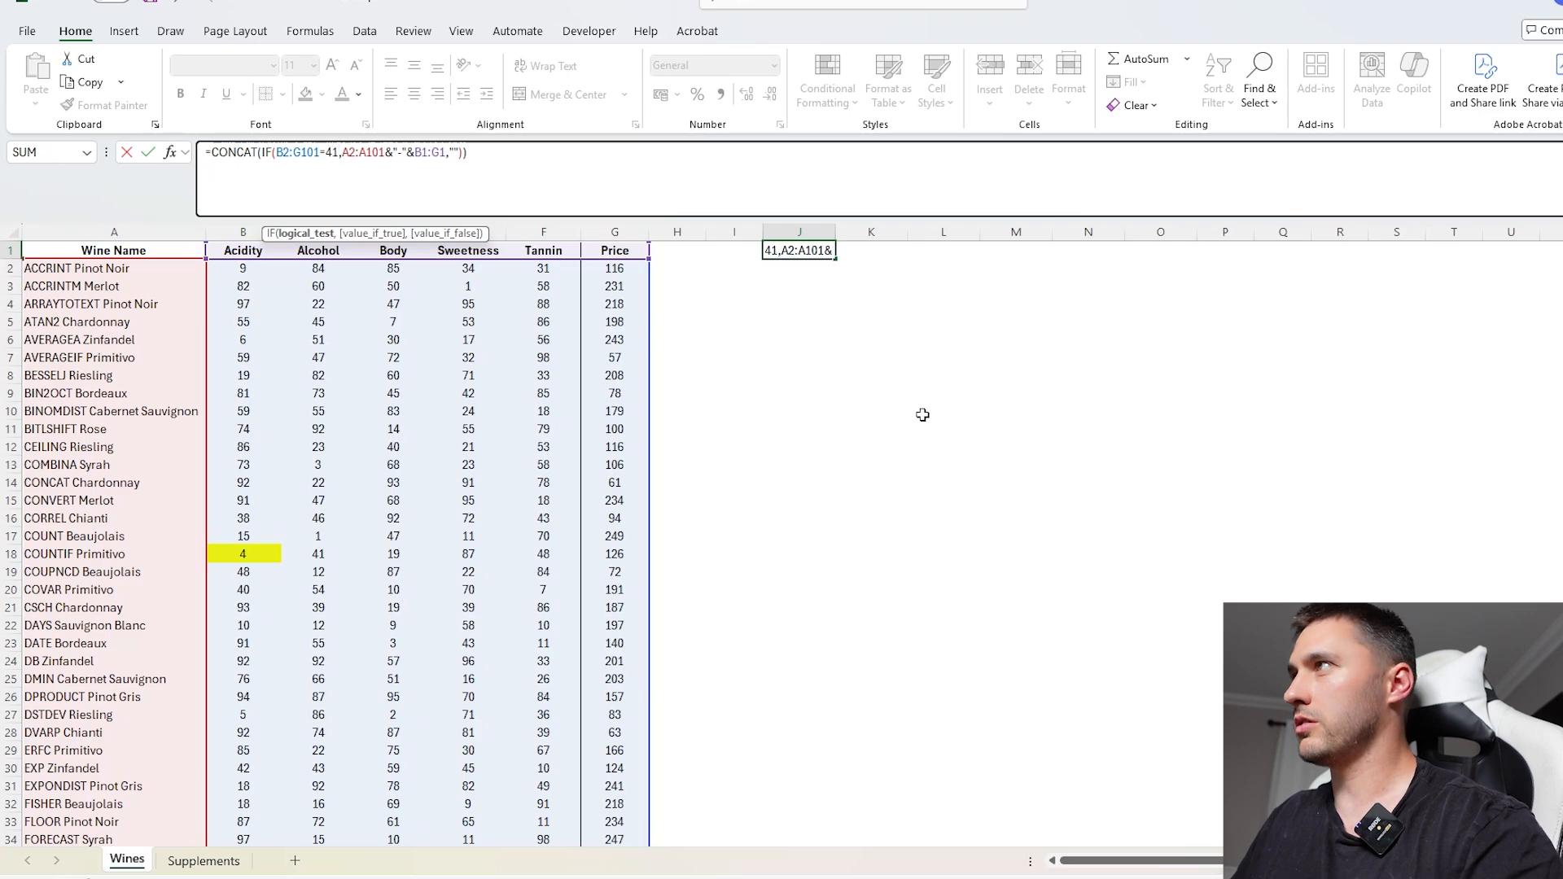
pyautogui.click(923, 415)
pyautogui.click(804, 252)
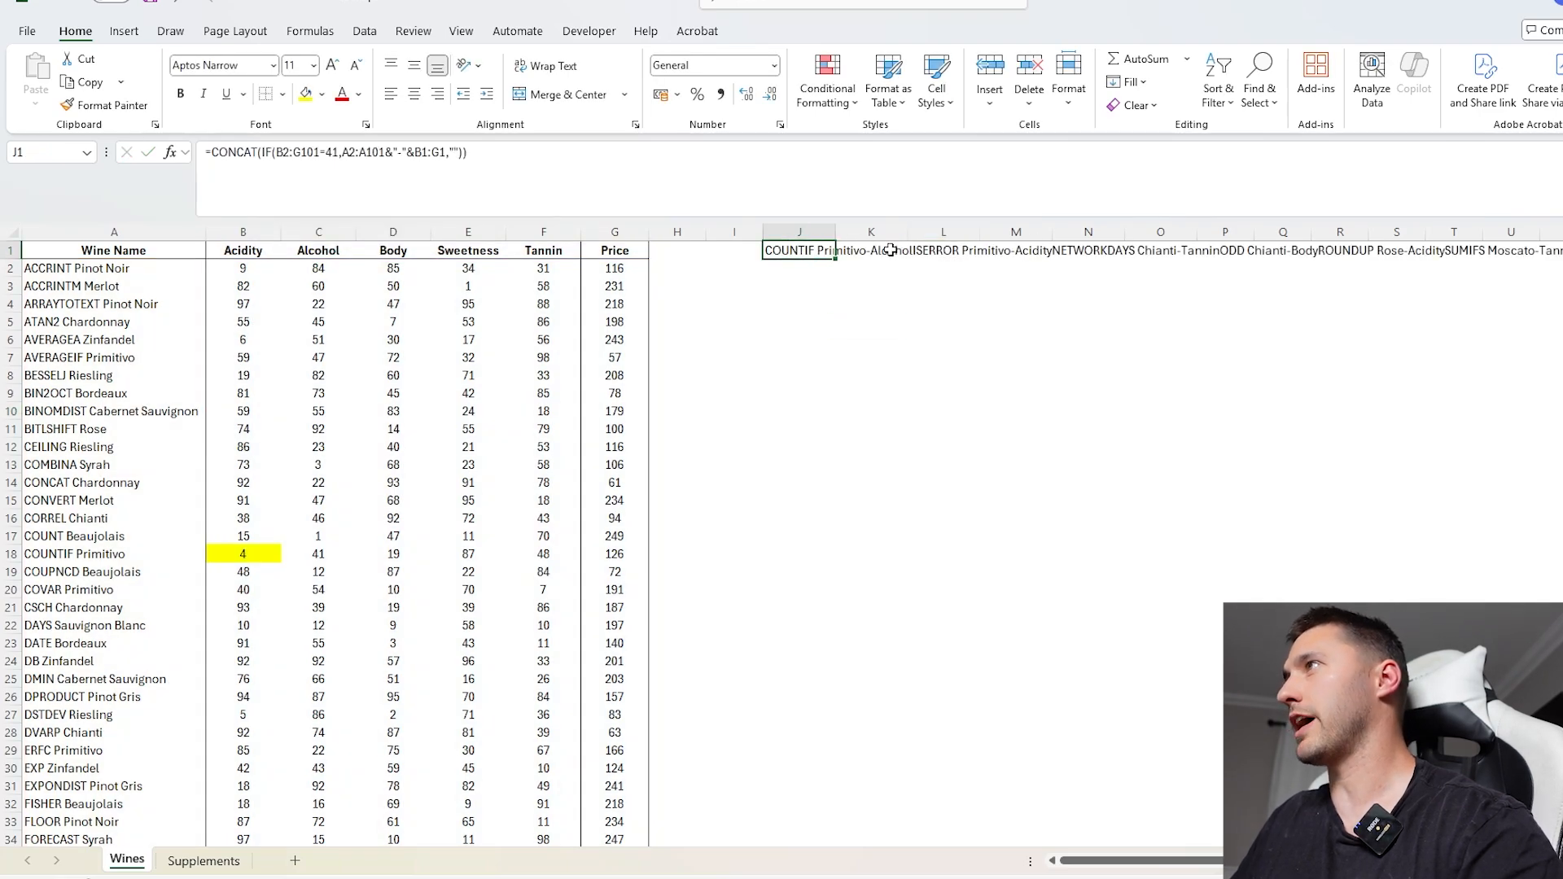
# - Remove the CONCAT wrapper from the J1 formula, leaving =IF(B2:G101=41,A2:A101&"-"&B1:G1,"")
pyautogui.click(485, 172)
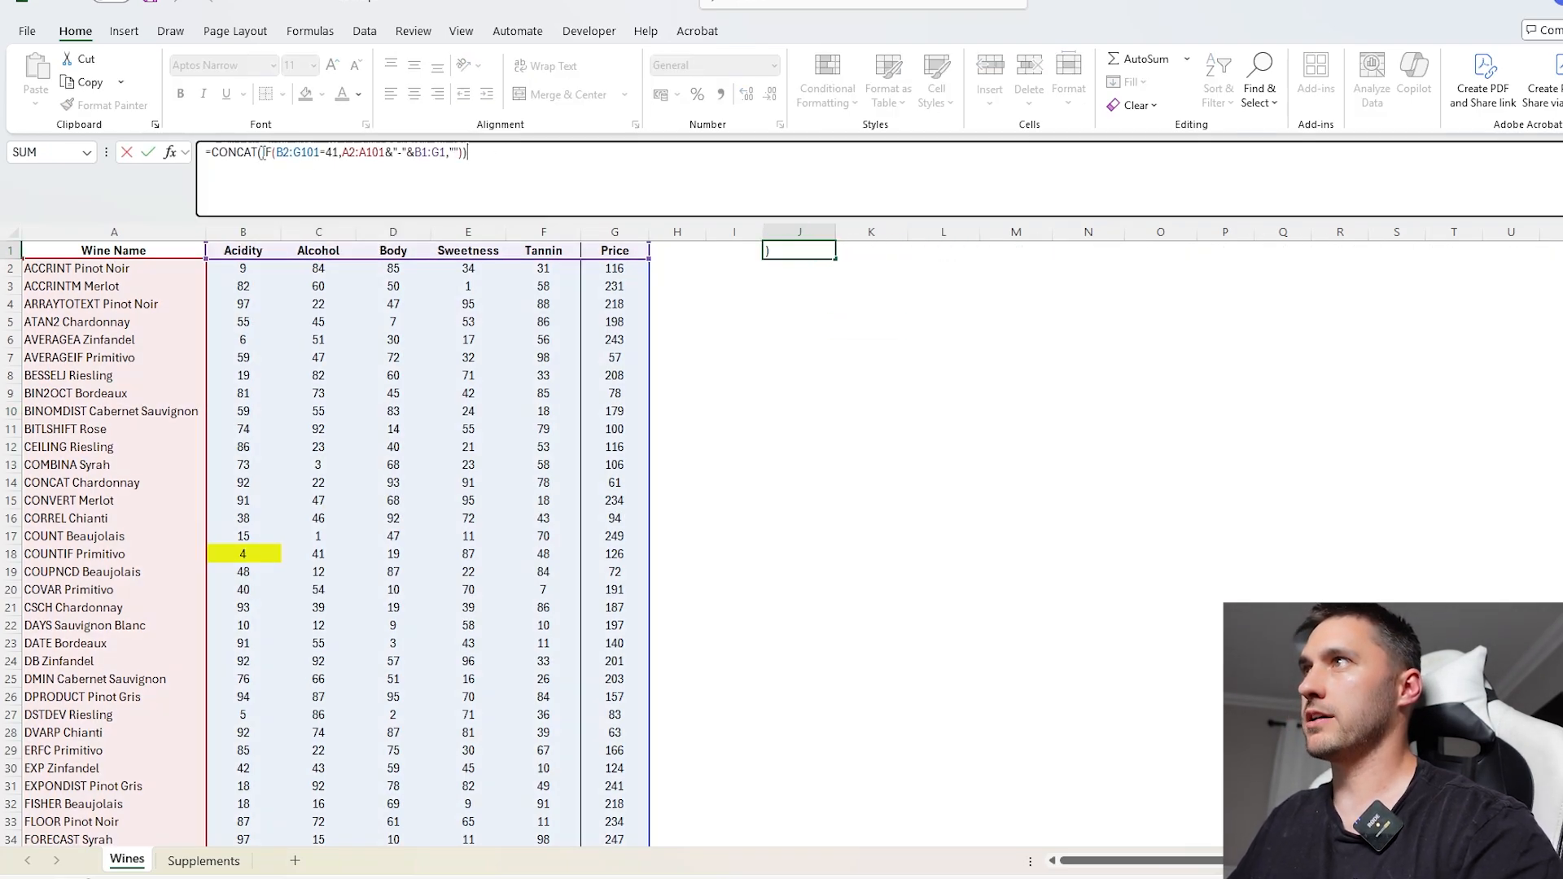
pyautogui.moveTo(263, 153); pyautogui.dragTo(212, 153)
pyautogui.press('BackSpace')
pyautogui.click(485, 163)
pyautogui.press('BackSpace')
pyautogui.press('Return')
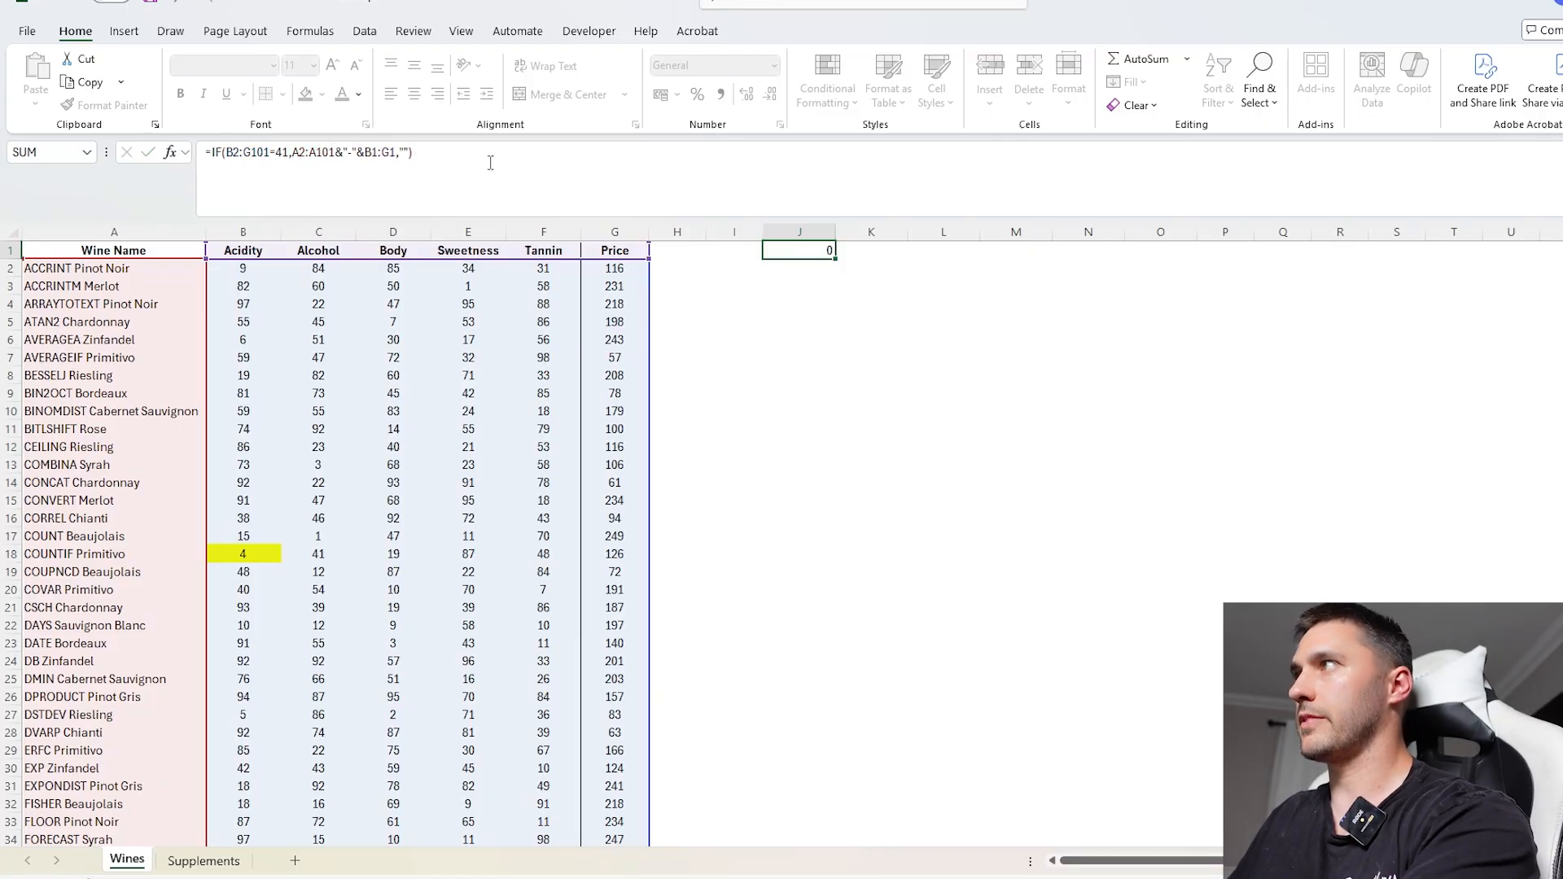
pyautogui.click(863, 376)
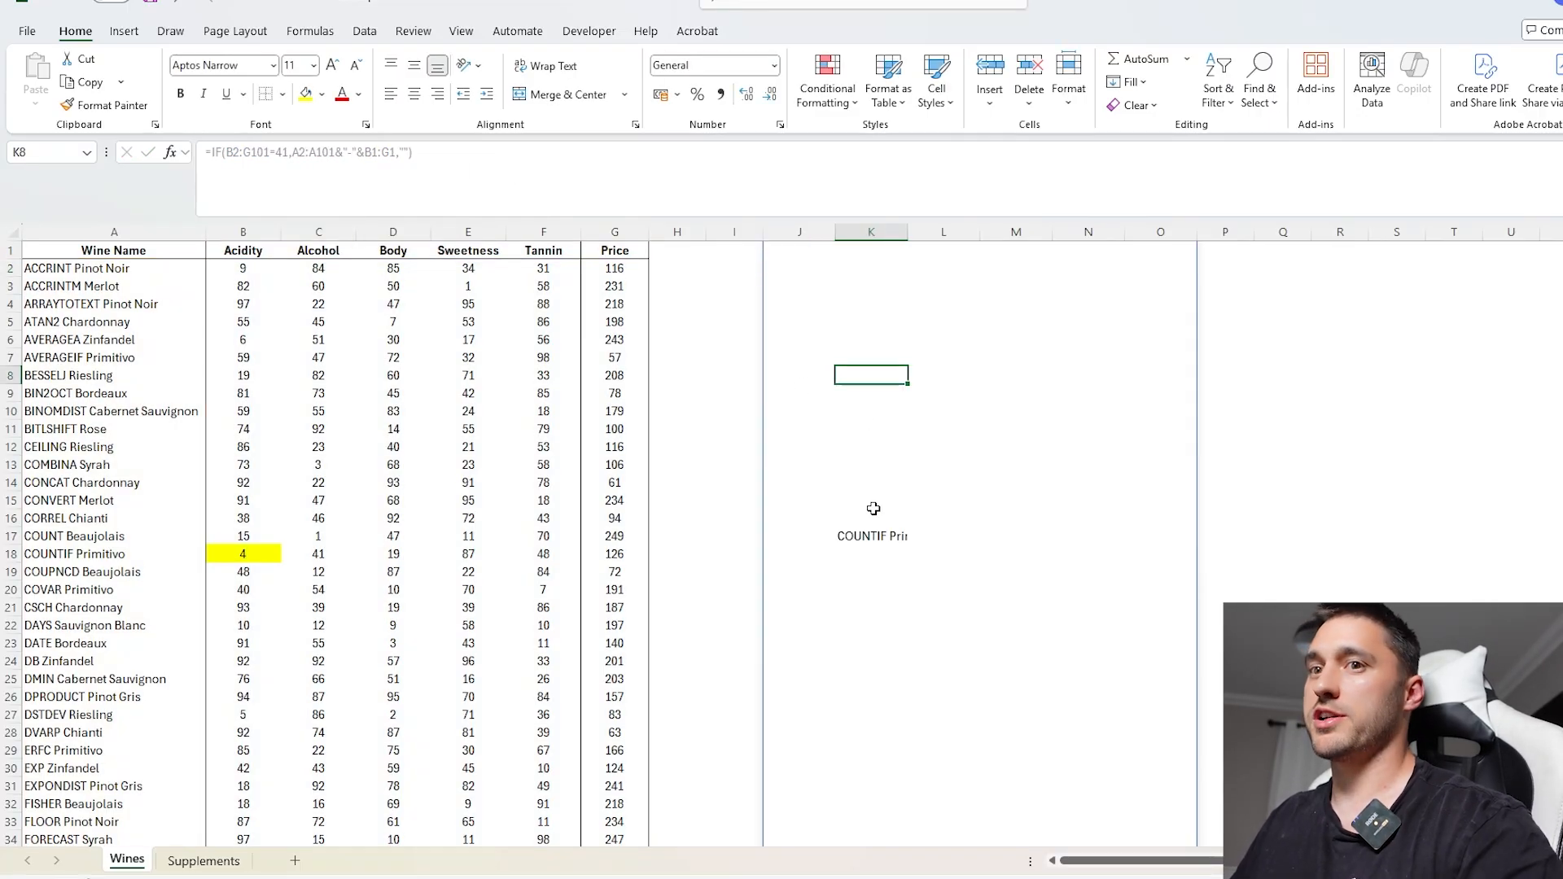
# - Wrap the J1 IF formula in TOCOL with its ignore argument set to 3, for blanks and errors
pyautogui.click(794, 254)
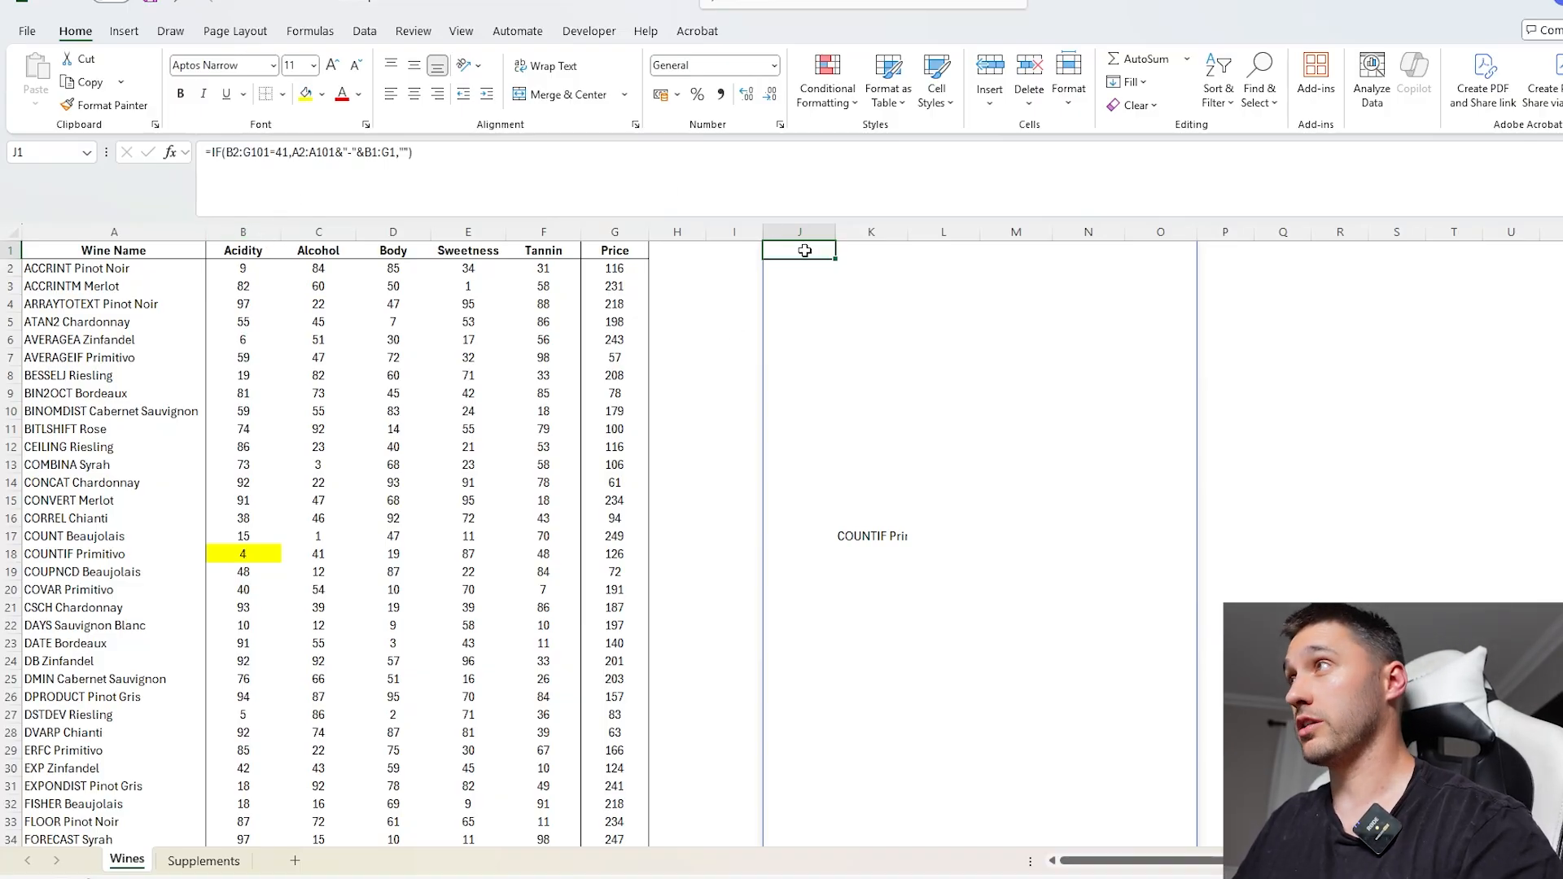
pyautogui.click(215, 156)
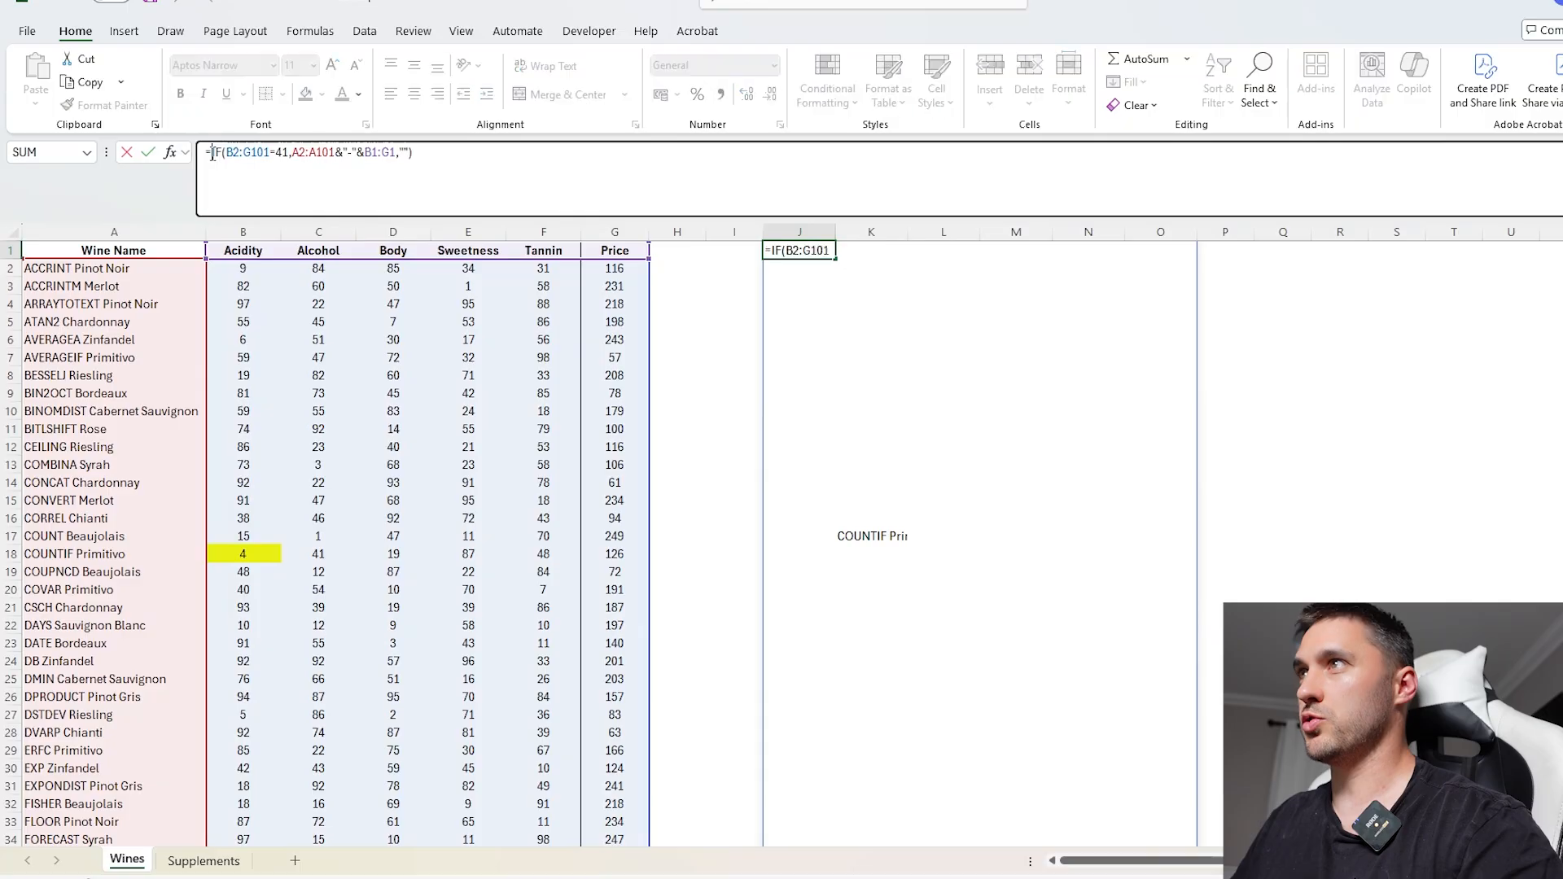
pyautogui.write('tocol')
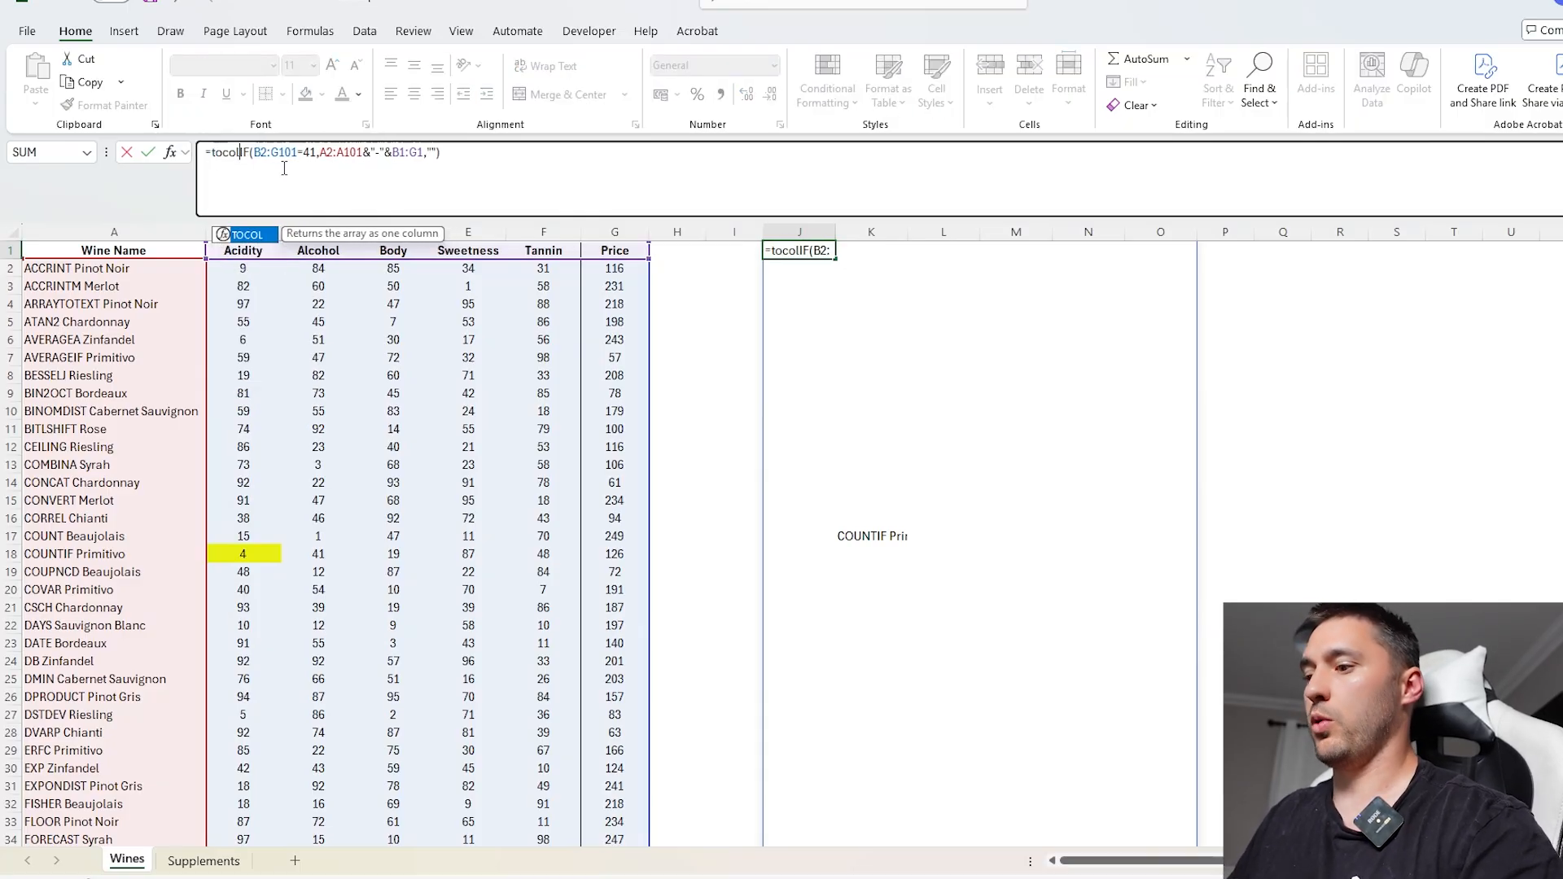
pyautogui.write('(')
pyautogui.click(551, 174)
pyautogui.write(',')
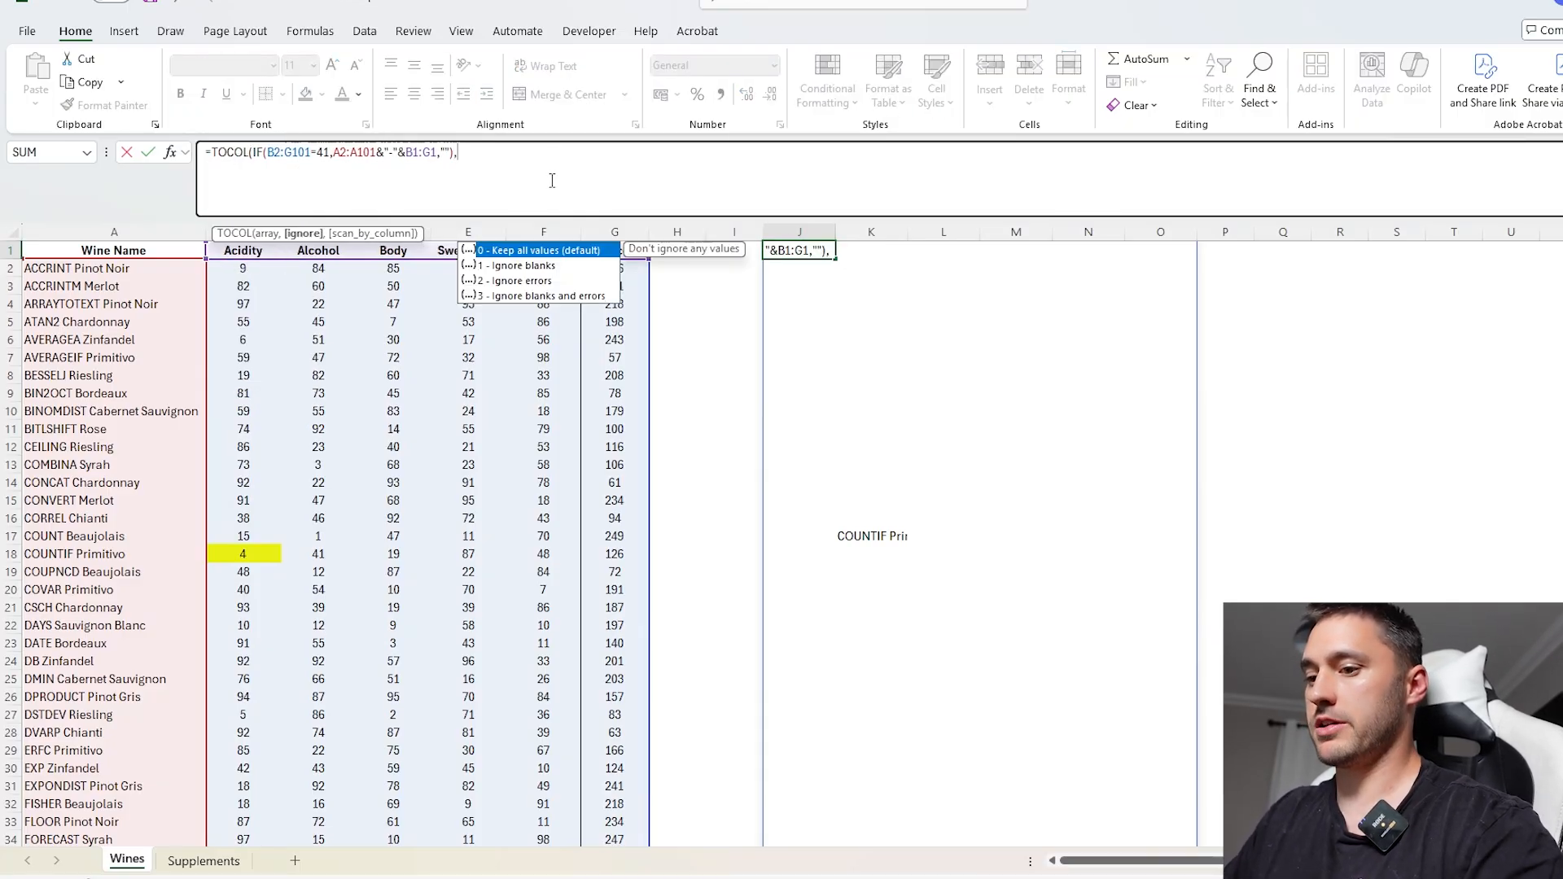
pyautogui.write('3)')
pyautogui.press('Return')
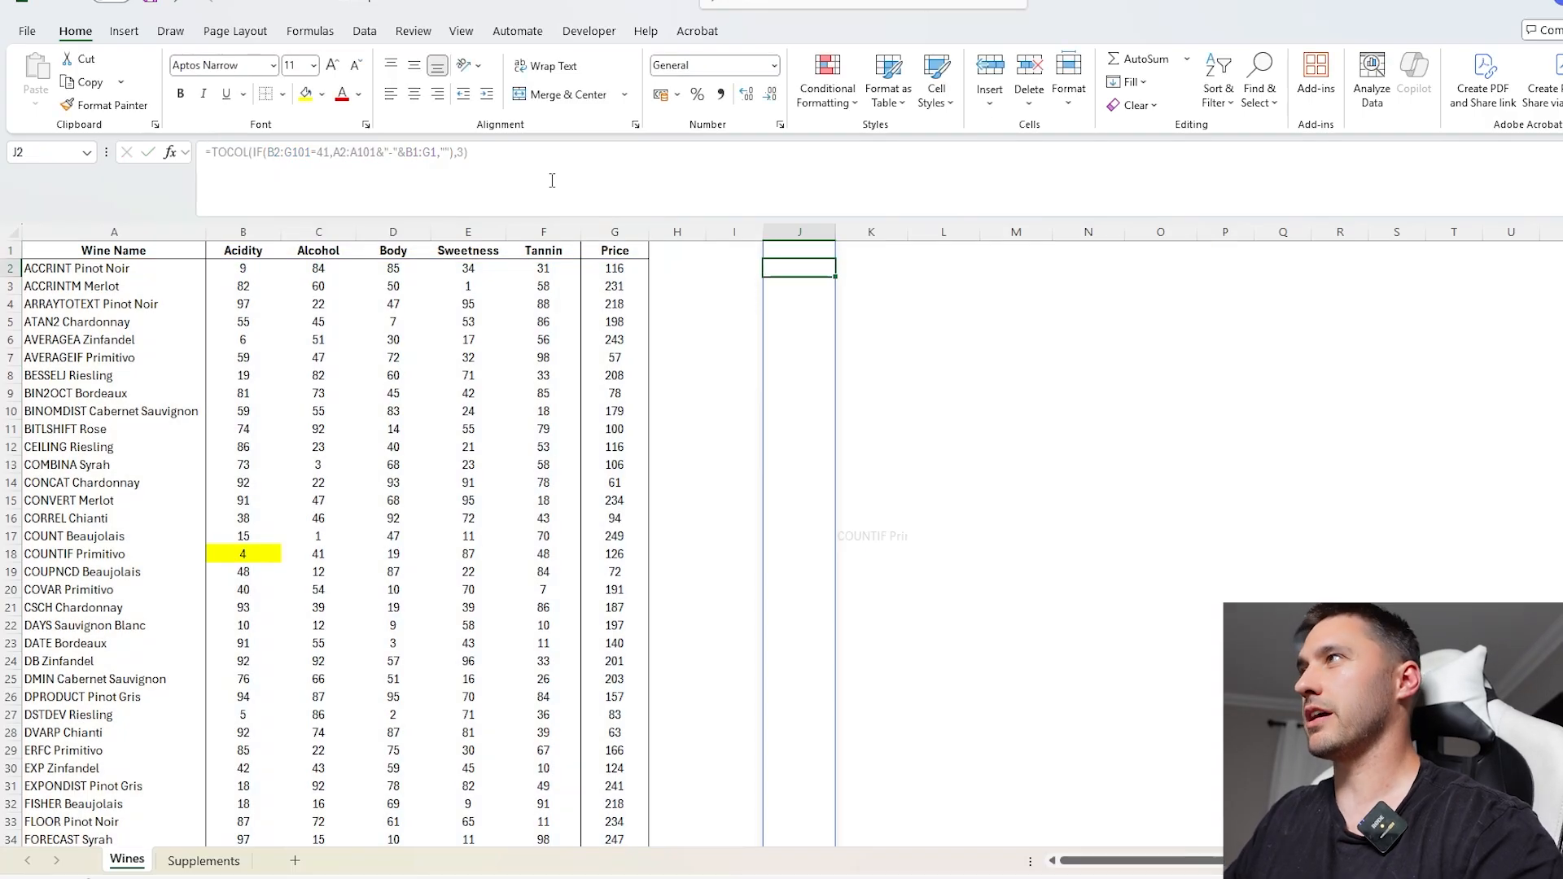
pyautogui.press('Delete')
pyautogui.click(789, 251)
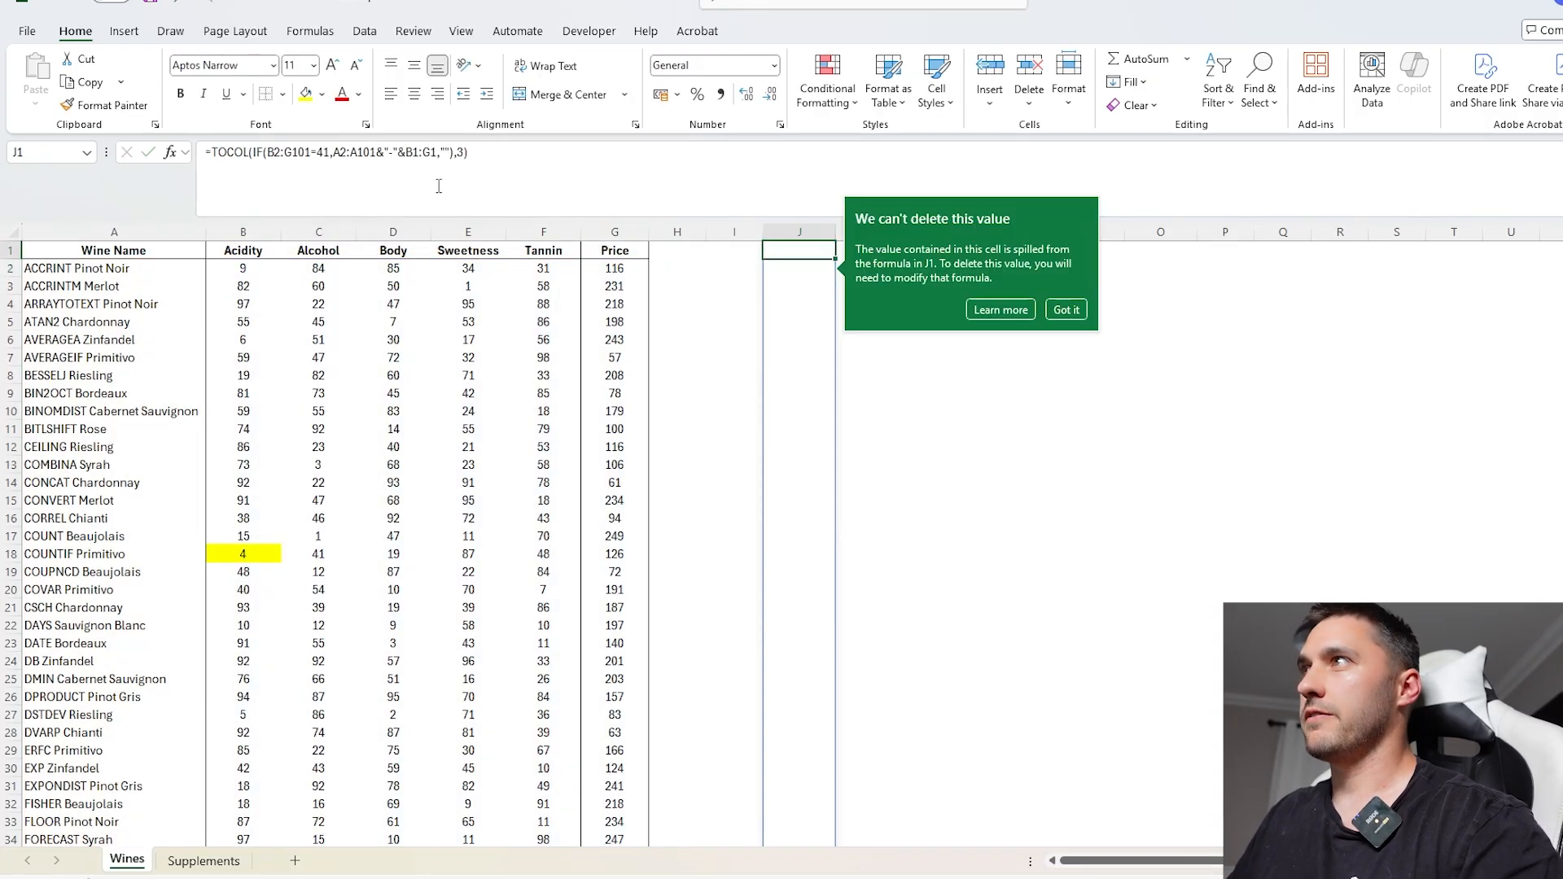
pyautogui.click(396, 155)
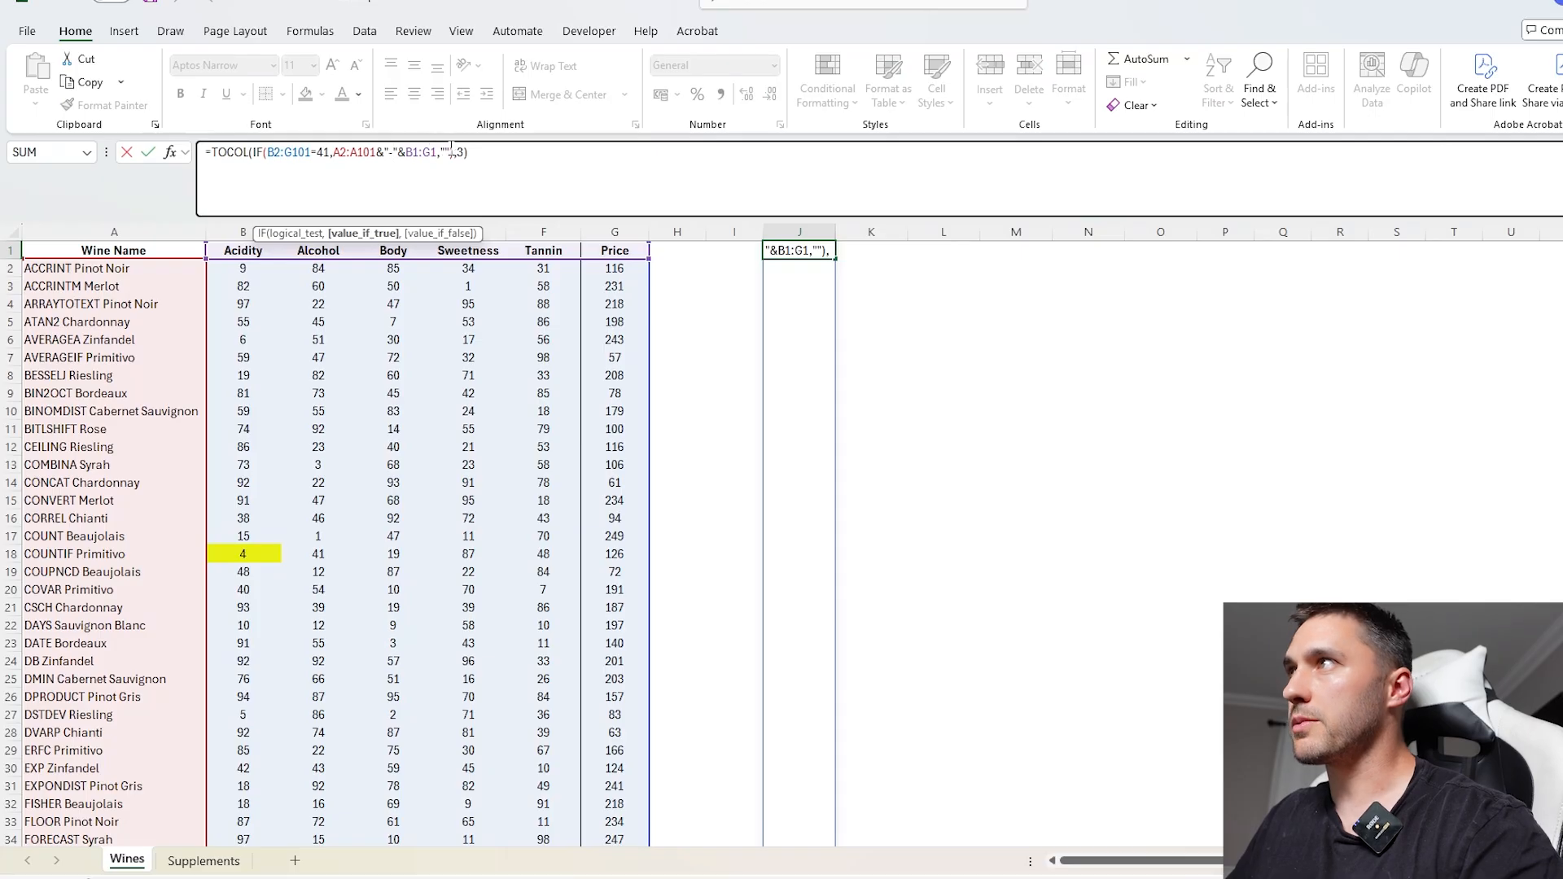
pyautogui.moveTo(451, 153); pyautogui.dragTo(440, 152)
pyautogui.press('Escape')
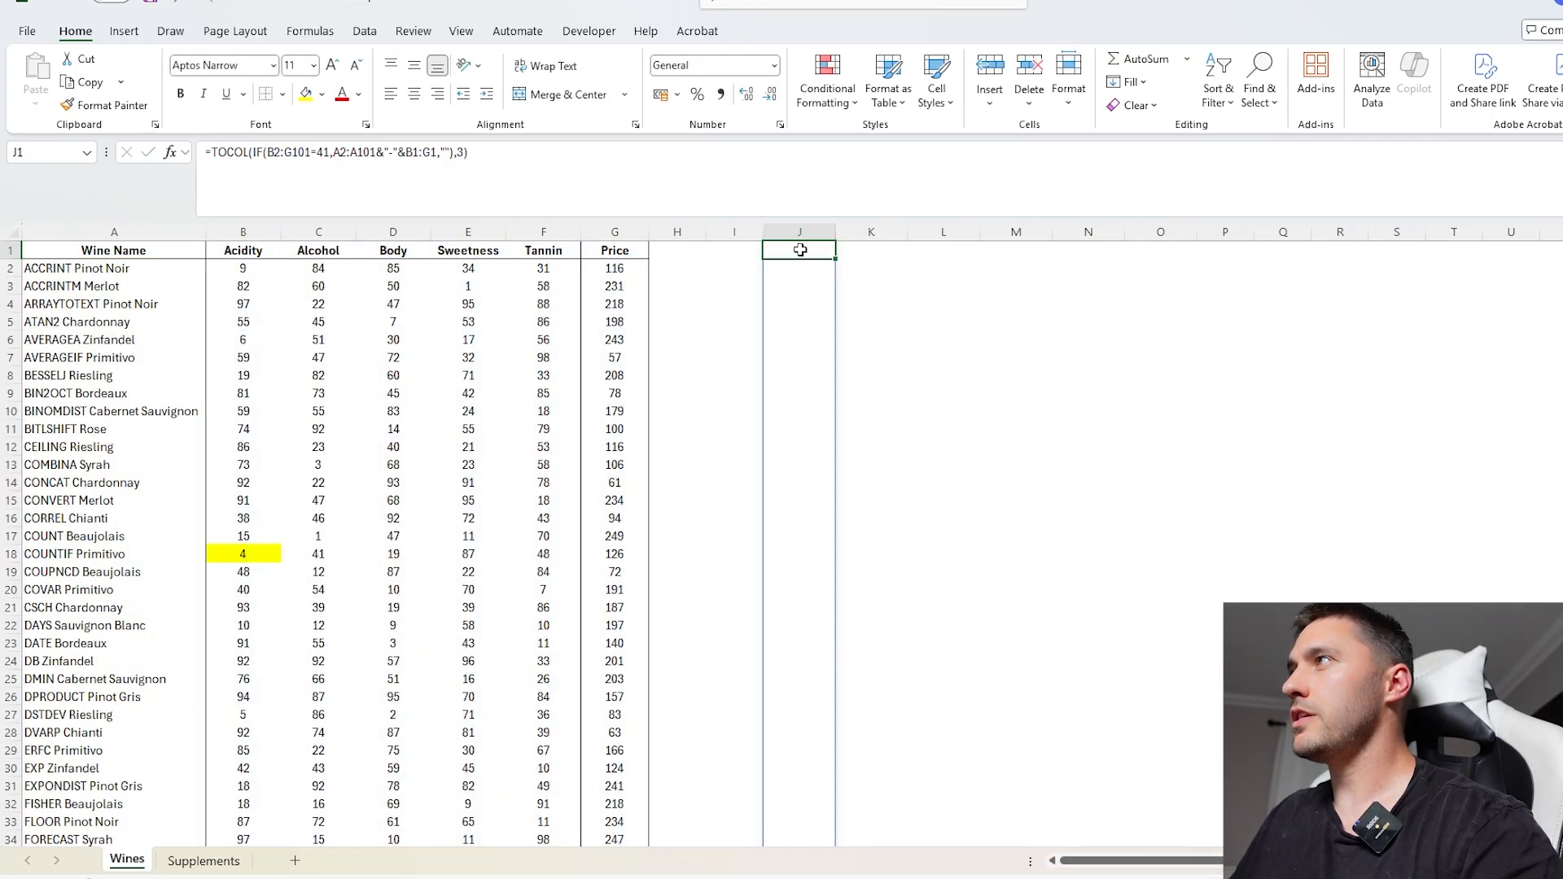
# - Replace the empty-string false result in the J1 formula with NA(), giving =TOCOL(IF(B2:G101=41,A2:A101&"-"&B1:G1,NA()),3)
pyautogui.click(365, 151)
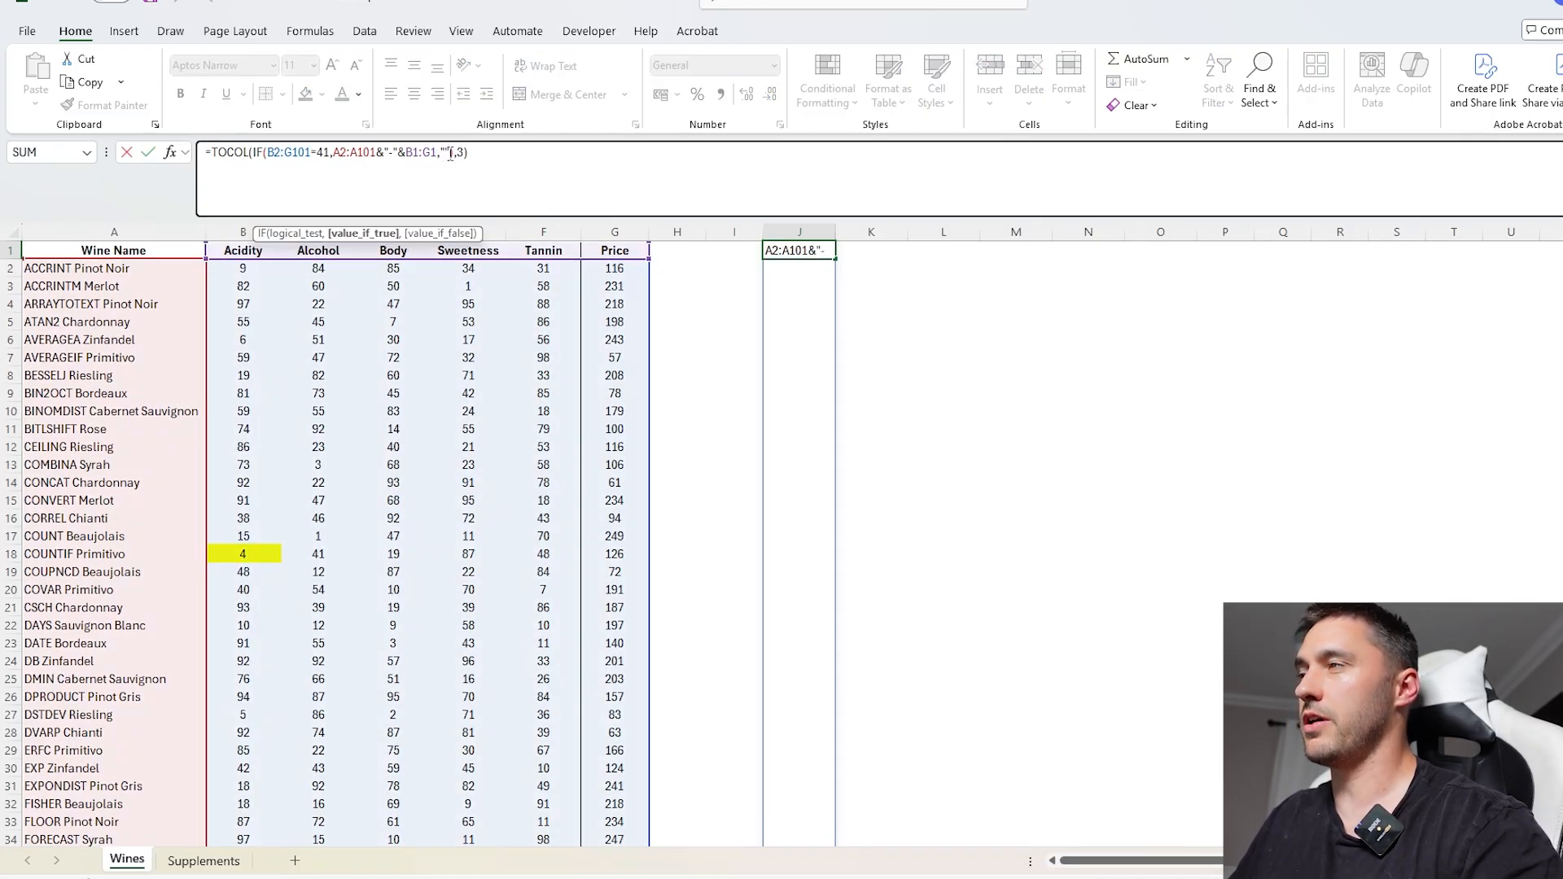
pyautogui.moveTo(450, 152); pyautogui.dragTo(439, 152)
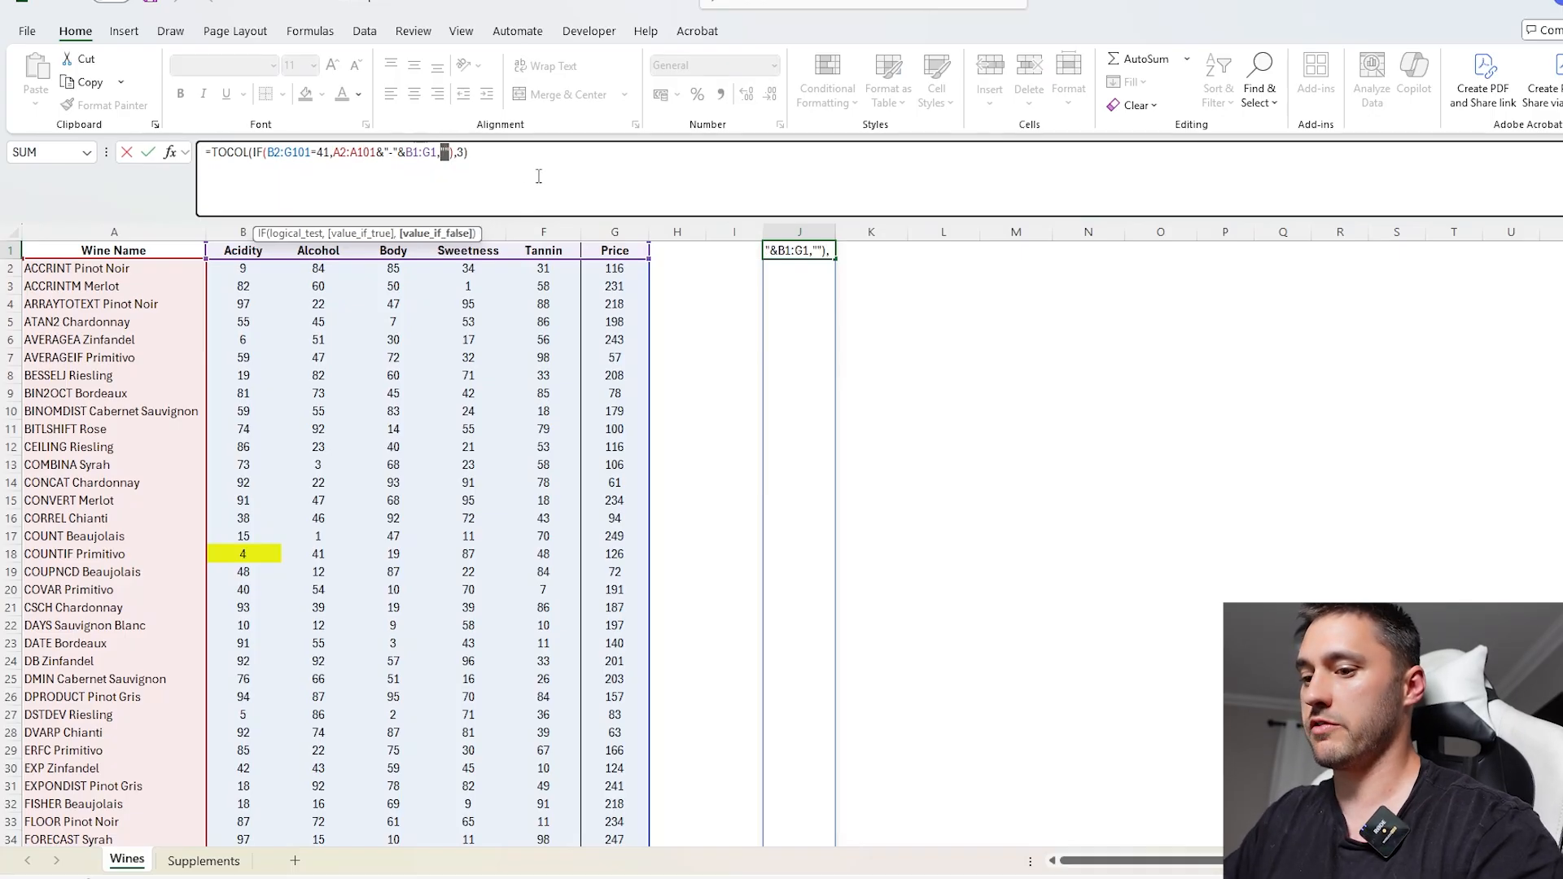
pyautogui.write('NA()')
pyautogui.press('Return')
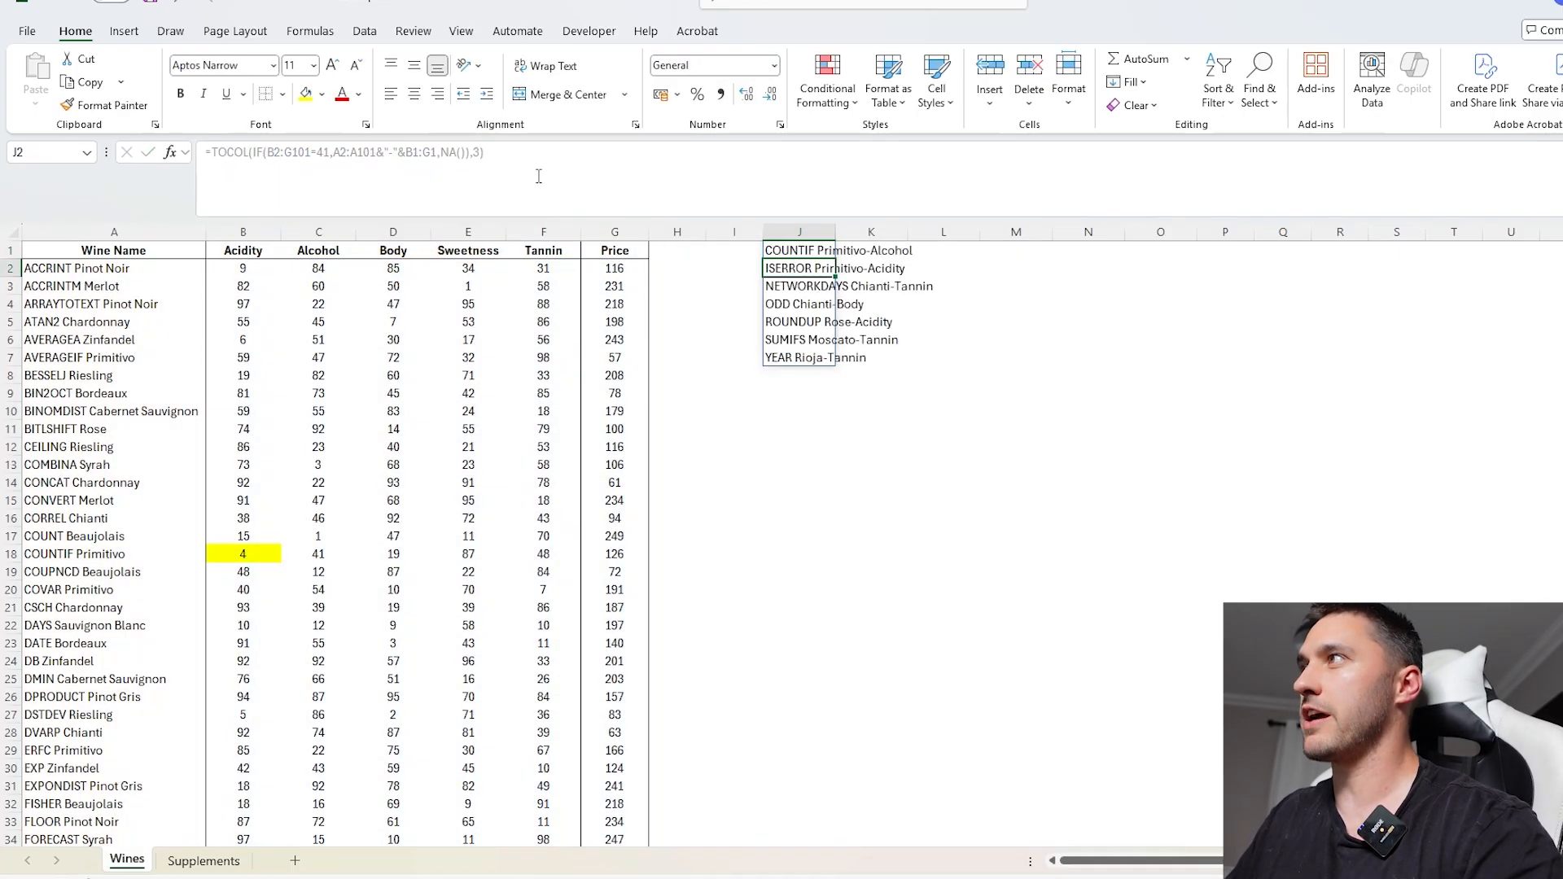
# - Move the TOCOL formula from J1 down to J6
pyautogui.click(794, 251)
pyautogui.moveTo(799, 269); pyautogui.dragTo(811, 361)
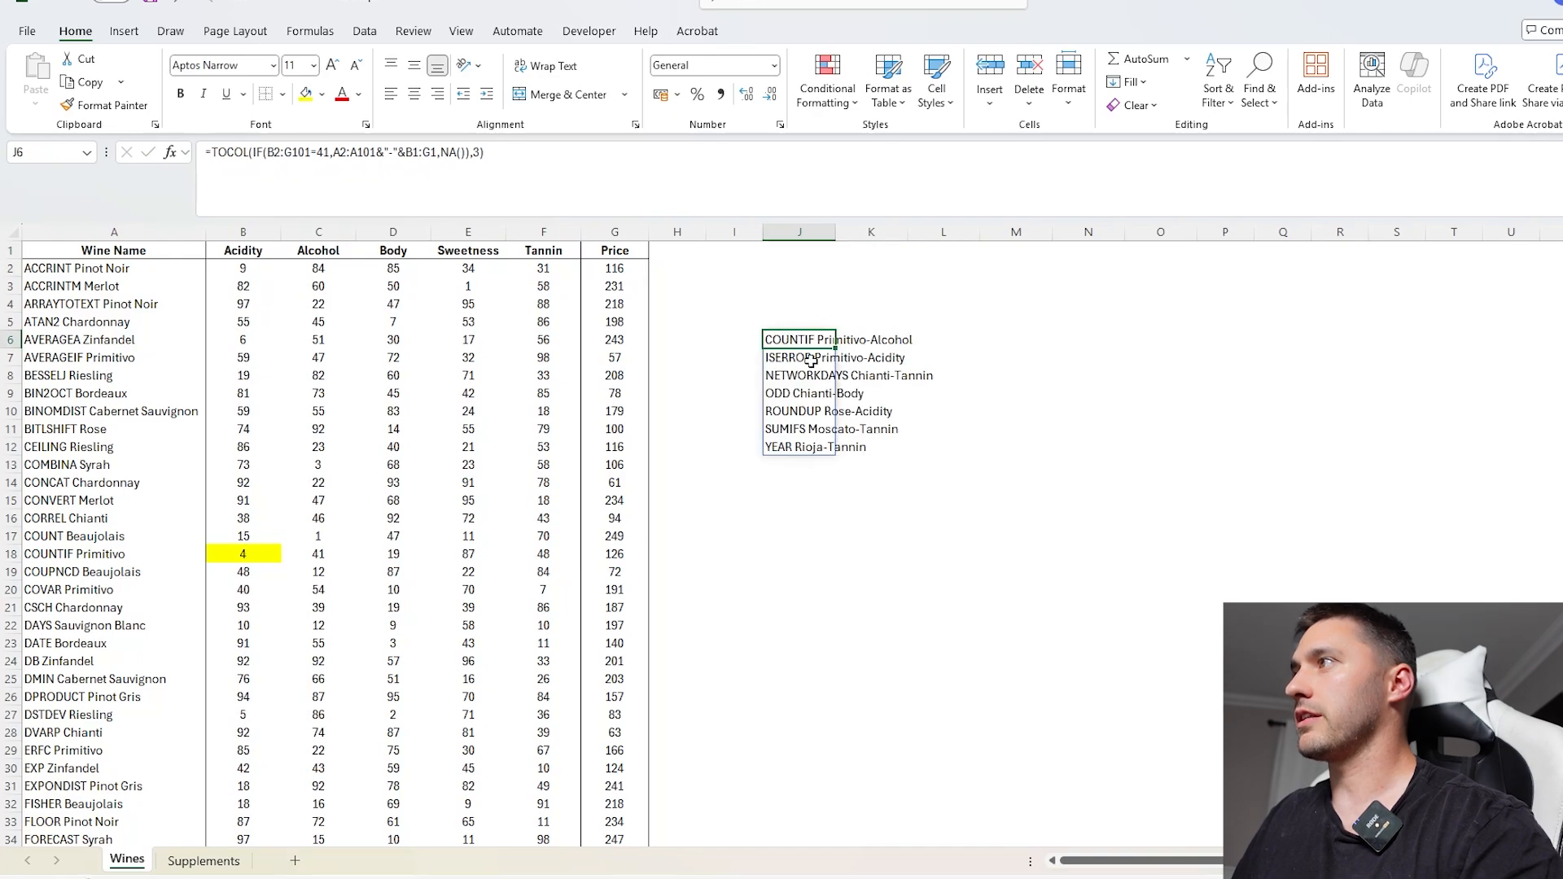
pyautogui.click(943, 429)
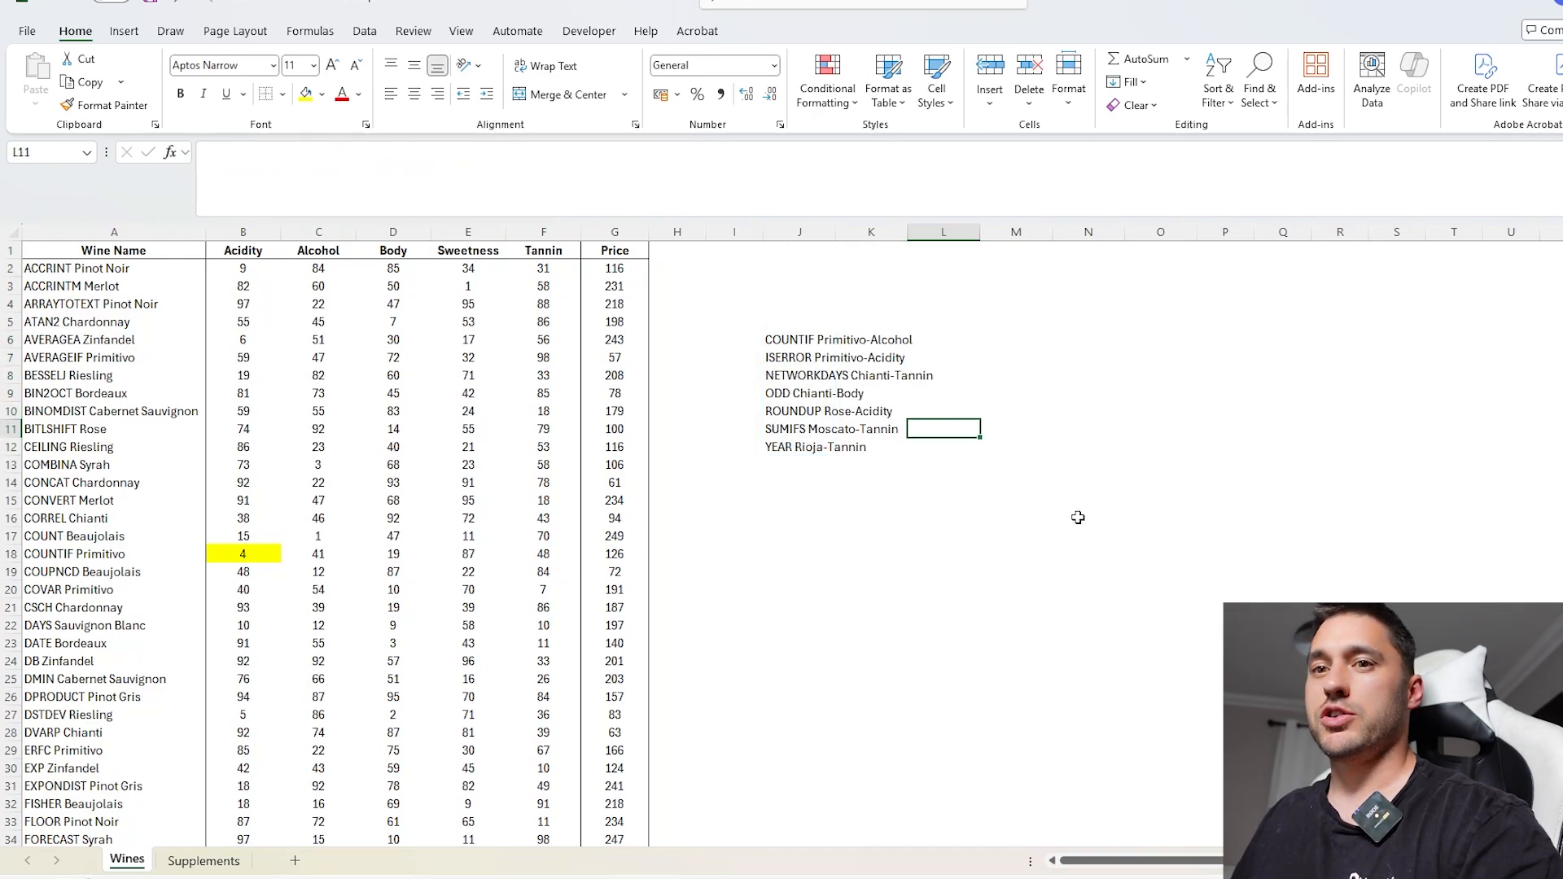